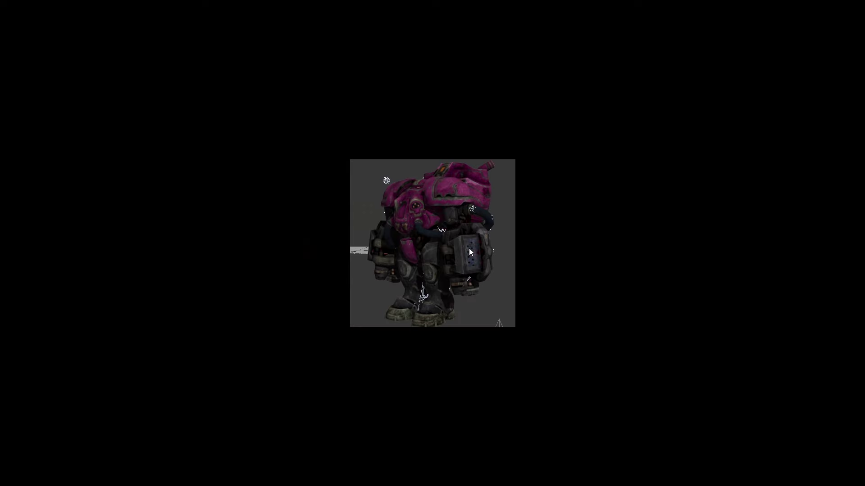
- Frame the two-part hand model and drag it from the grid edge to near the centre
left_click(451, 242)
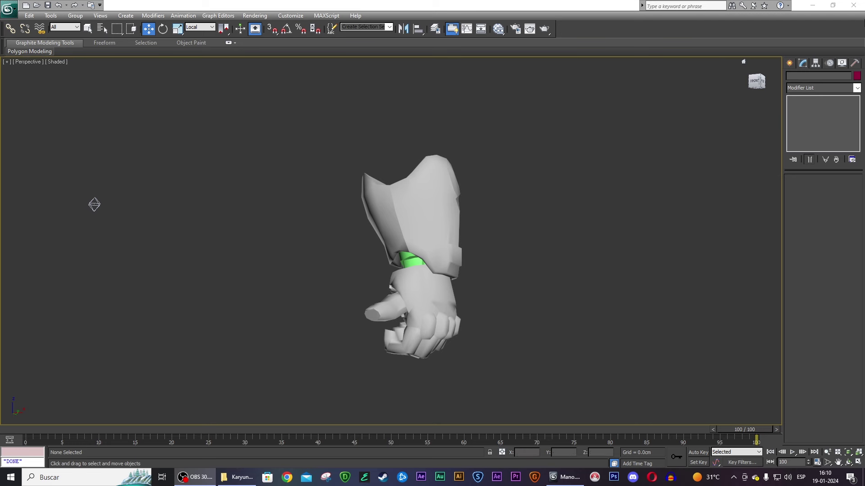
middle_click_drag(695, 91, 198, 58, "alt")
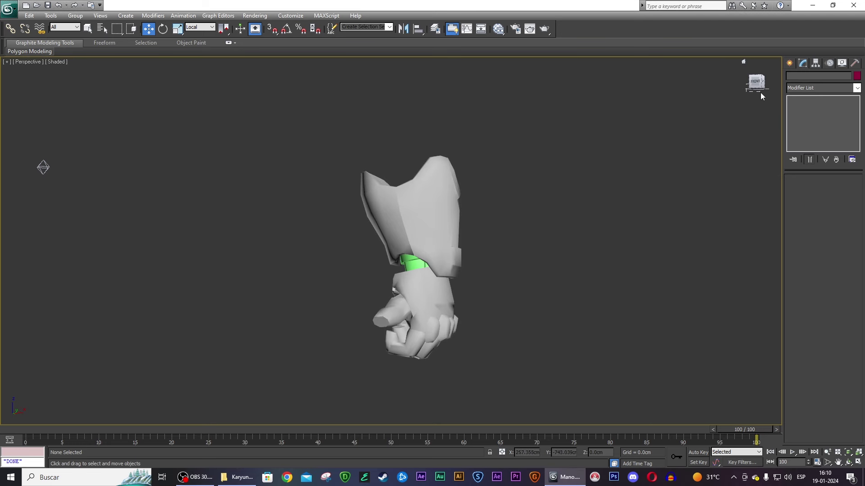
scroll(458, 193, "down", 10)
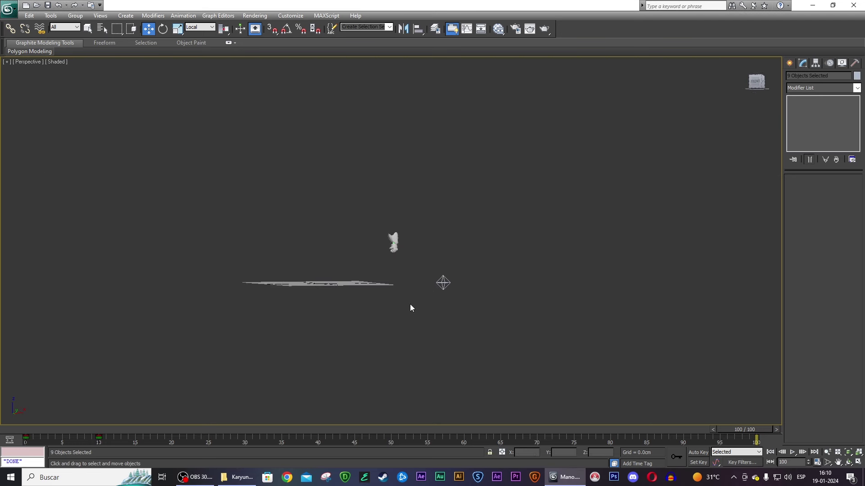
key("ctrl+a")
key("z")
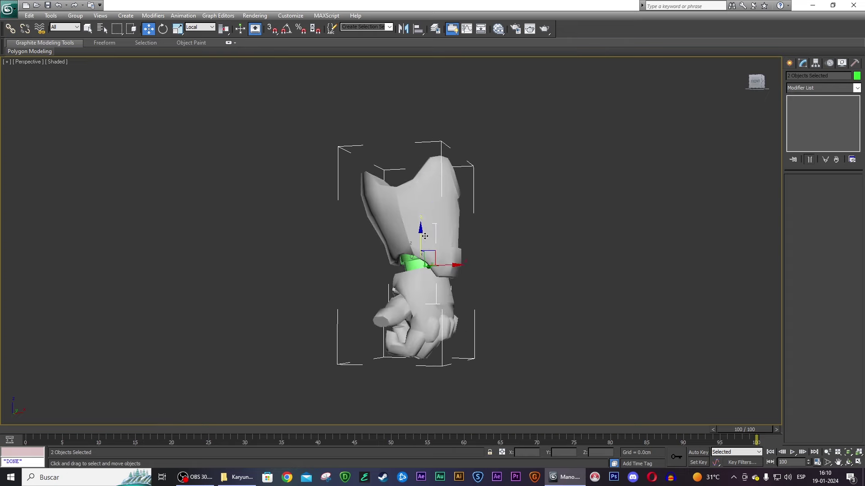
left_click_drag(757, 82, 509, 197)
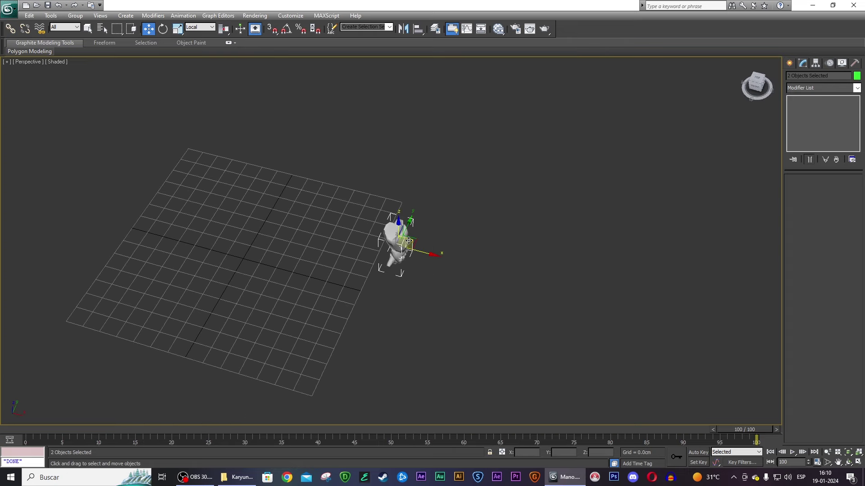
left_click_drag(408, 246, 246, 237)
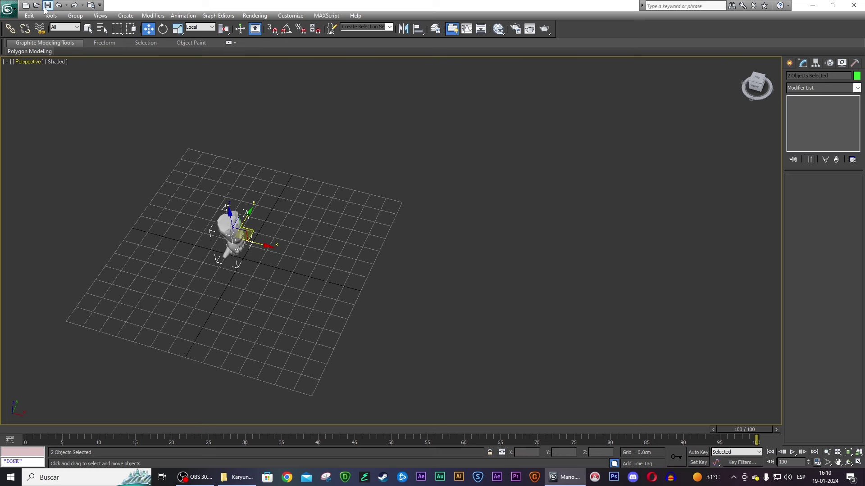
- Open the Karyundara02.max robot scene by dragging it from Explorer into 3ds Max
left_click(232, 479)
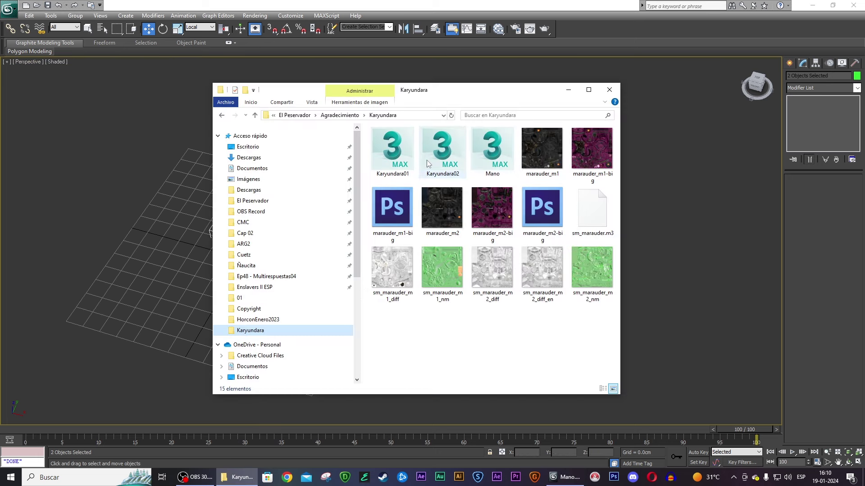
mouse_move(426, 160)
left_mouse_down()
mouse_move(195, 264)
mouse_move(149, 265)
left_mouse_up()
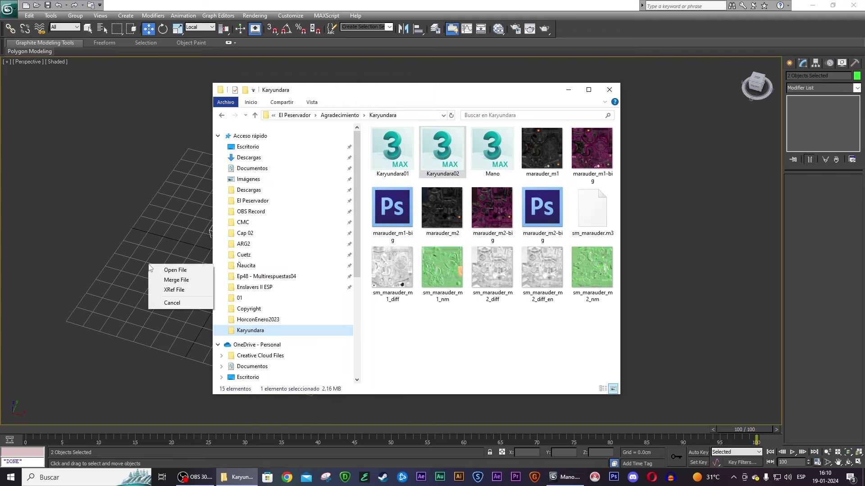
left_click(187, 271)
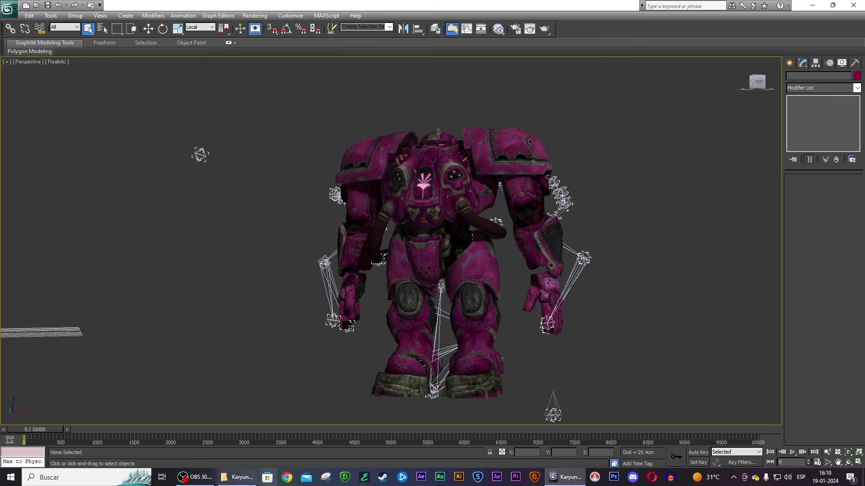
- Merge the Mano.max hand into the robot scene from Explorer
left_click(238, 478)
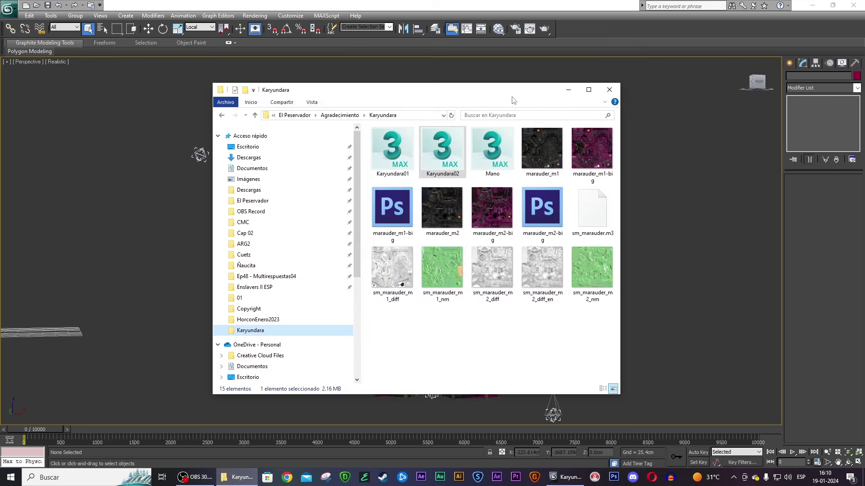
left_click_drag(492, 149, 143, 333)
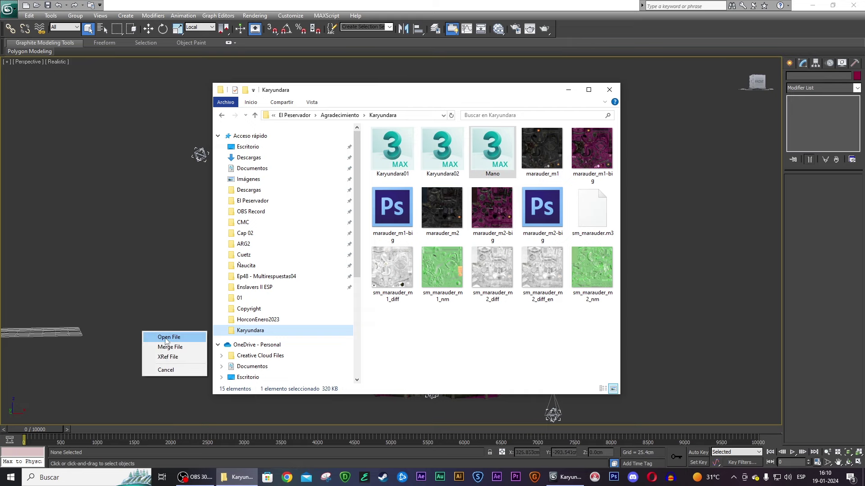
left_click(170, 347)
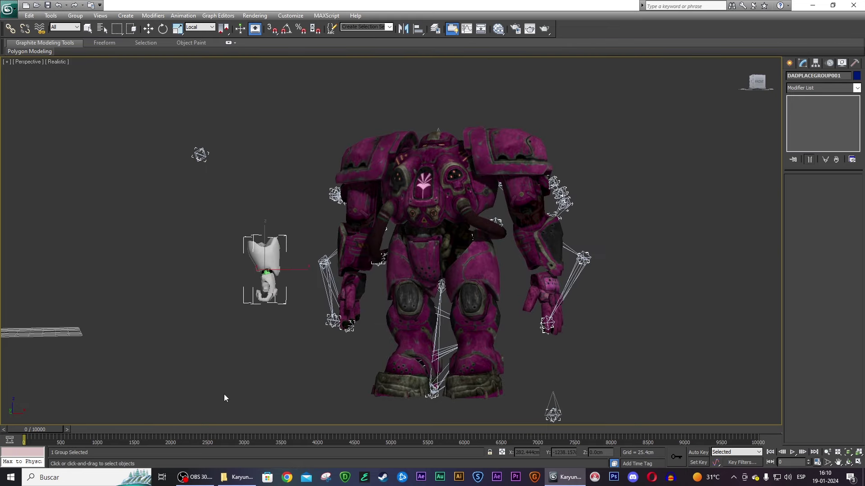
- In the four-viewport layout, move and rotate the hand group next to the right glove
left_click(200, 403)
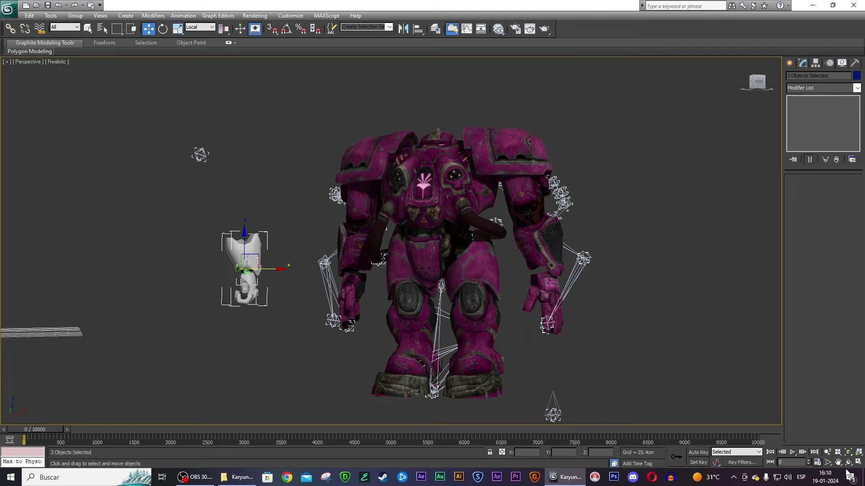
left_click(858, 462)
scroll(123, 175, "down", 4)
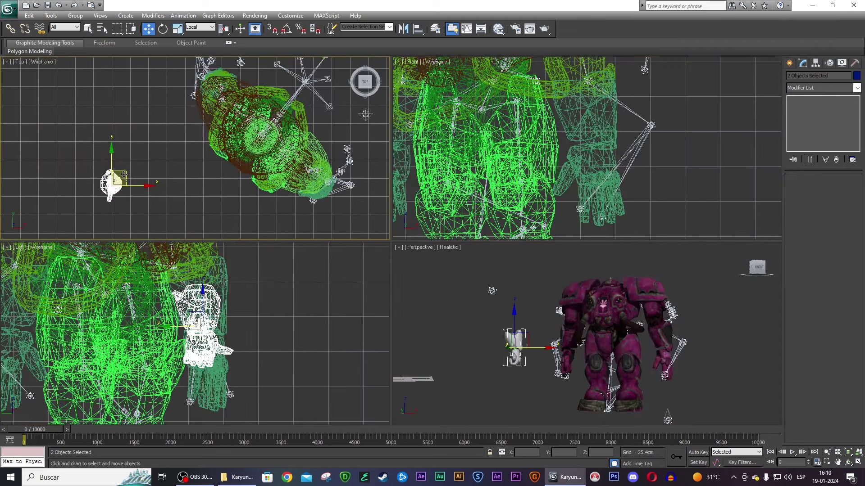
left_click_drag(123, 175, 183, 104)
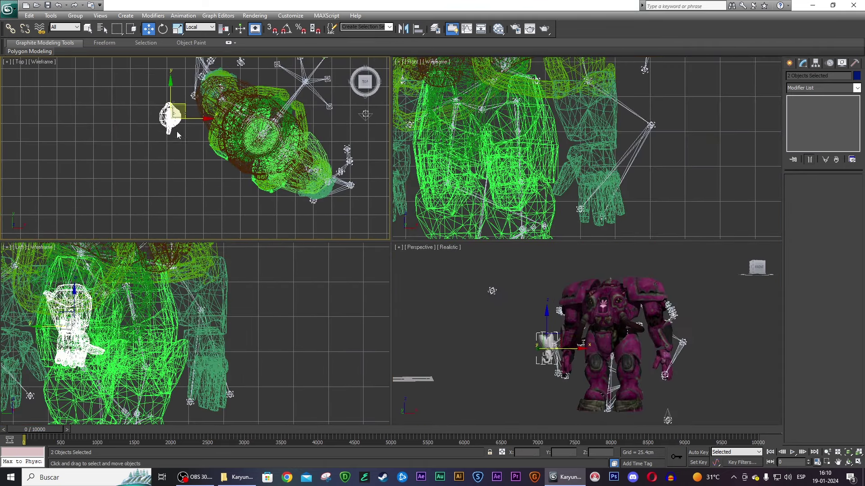
left_click(98, 312)
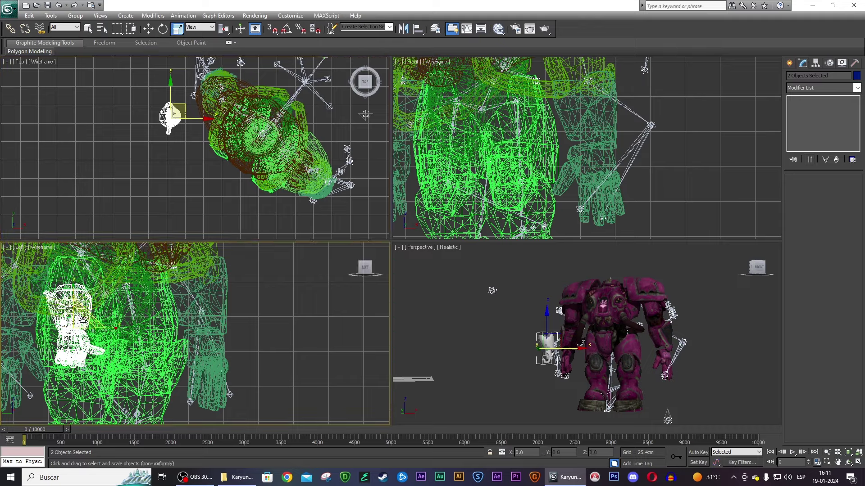
mouse_move(86, 324)
left_mouse_down()
mouse_move(68, 324)
mouse_move(193, 320)
left_mouse_up()
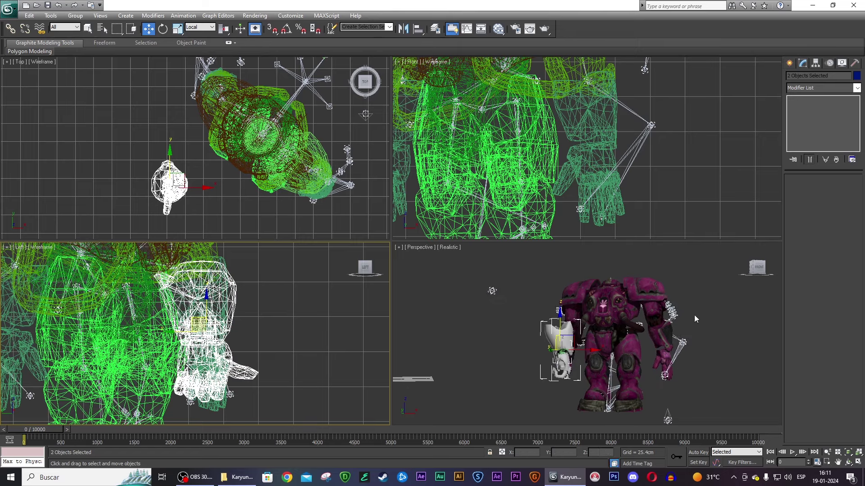
middle_click_drag(695, 318, 669, 325, "alt")
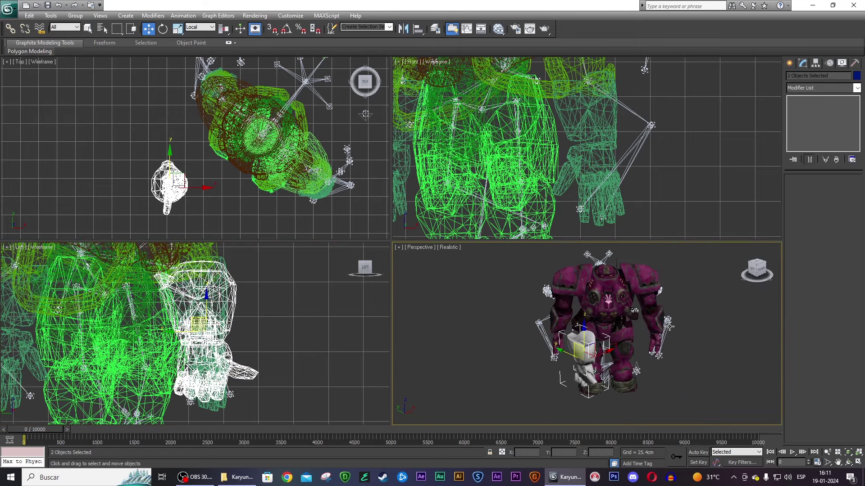
- Select the gloves and white hand, then Hide Unselected to isolate them
left_click(658, 319)
left_click(561, 325, "ctrl")
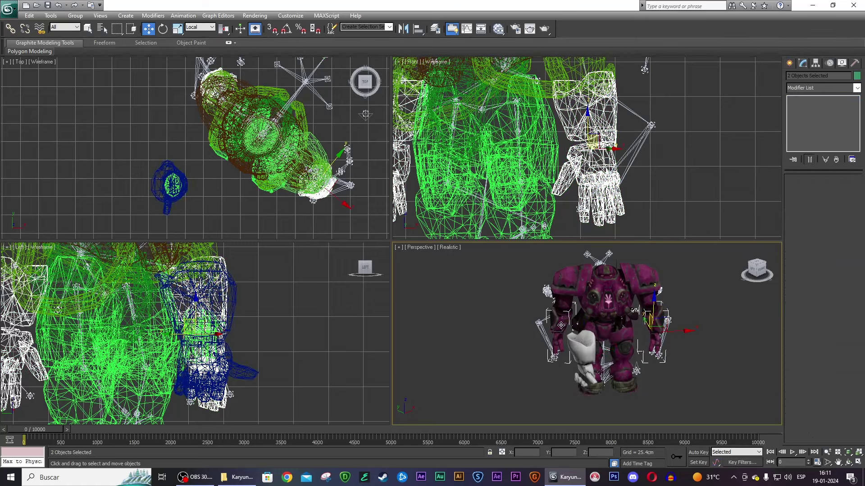
right_click(561, 323)
left_click(568, 345, "ctrl")
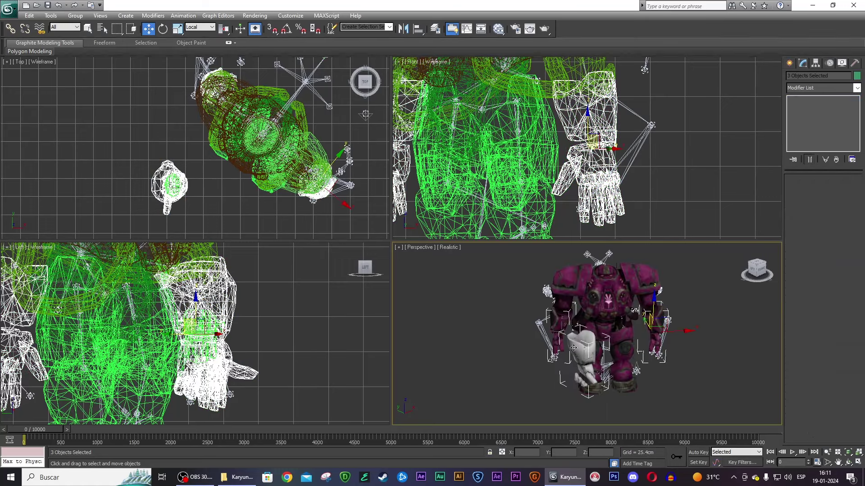
right_click(573, 331)
left_click(611, 301)
- Select the white hand, raise it slightly, and move its pivot to the hand's centre
left_click(280, 293)
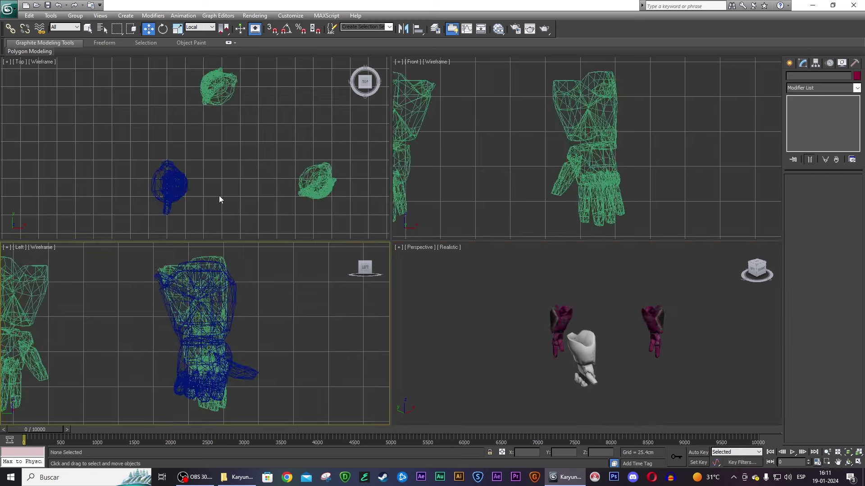
left_click(172, 190)
key("e")
key("w")
left_click_drag(124, 170, 135, 145)
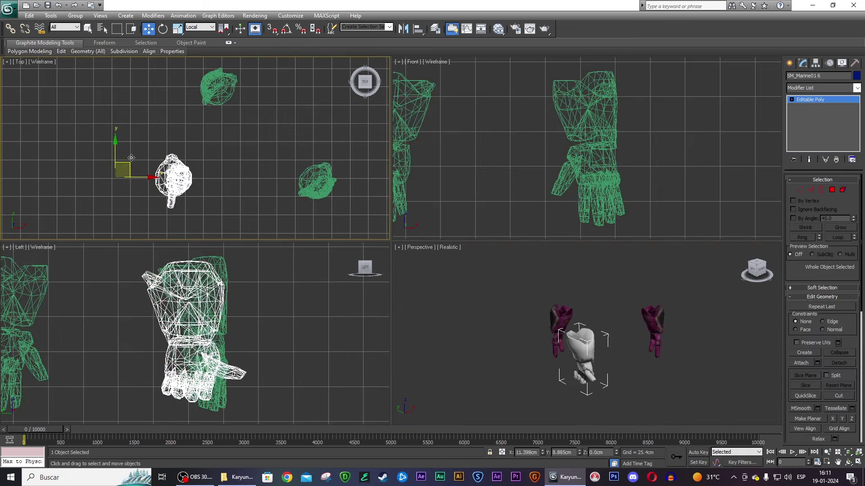
left_click(815, 63)
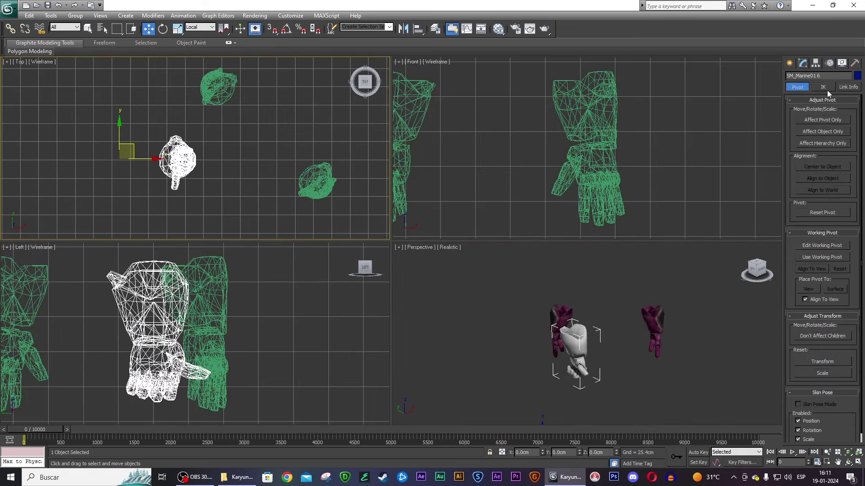
left_click(823, 120)
middle_click_drag(118, 145, 122, 145)
mouse_move(129, 153)
left_mouse_down()
mouse_move(188, 155)
mouse_move(193, 129)
left_mouse_up()
left_click(831, 125)
- Rotate the hand about -18.7° around its Z axis
key("e")
scroll(196, 145, "down", 2)
scroll(248, 316, "down", 2)
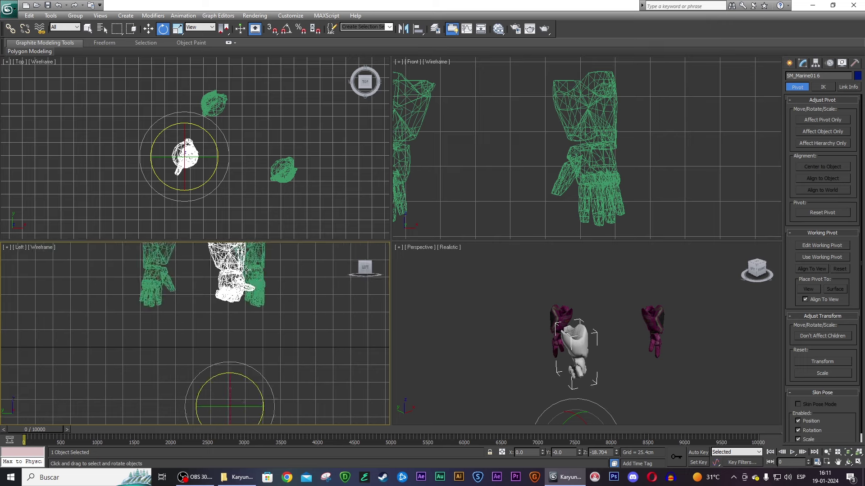
scroll(248, 383, "down", 2)
- Reset the hand's pivot height to Z 0 using Affect Pivot Only
left_click(823, 119)
key("w")
middle_click_drag(222, 422, 225, 378)
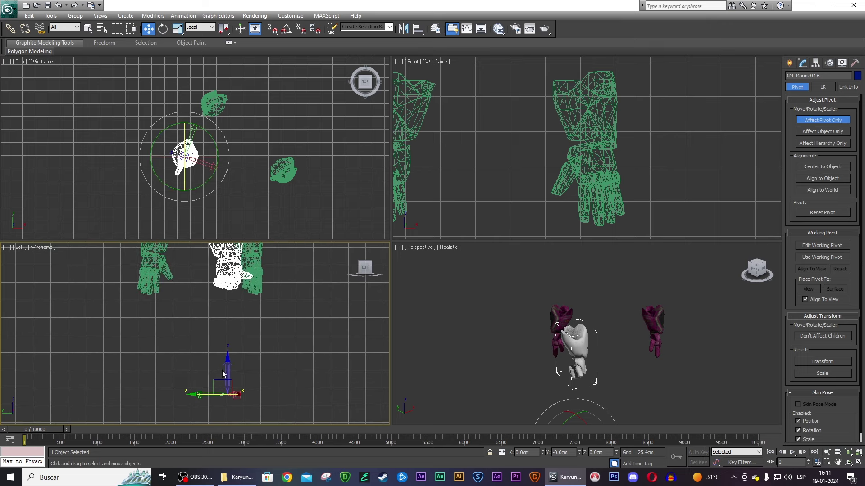
right_click(616, 452)
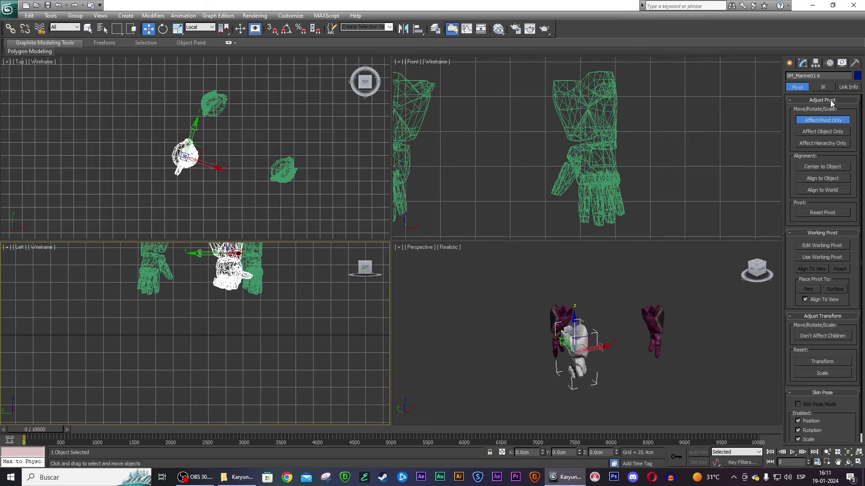
left_click(835, 122)
scroll(193, 181, "up", 1)
scroll(200, 177, "up", 2)
scroll(185, 186, "up", 2)
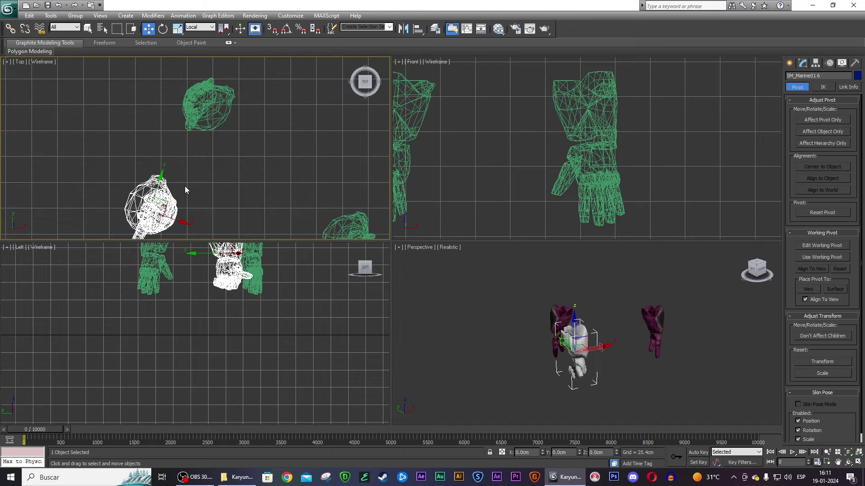
- Deselect and orbit the Perspective view to a straight side view of the hand
left_click(617, 310)
scroll(614, 323, "up", 3)
scroll(631, 328, "up", 2)
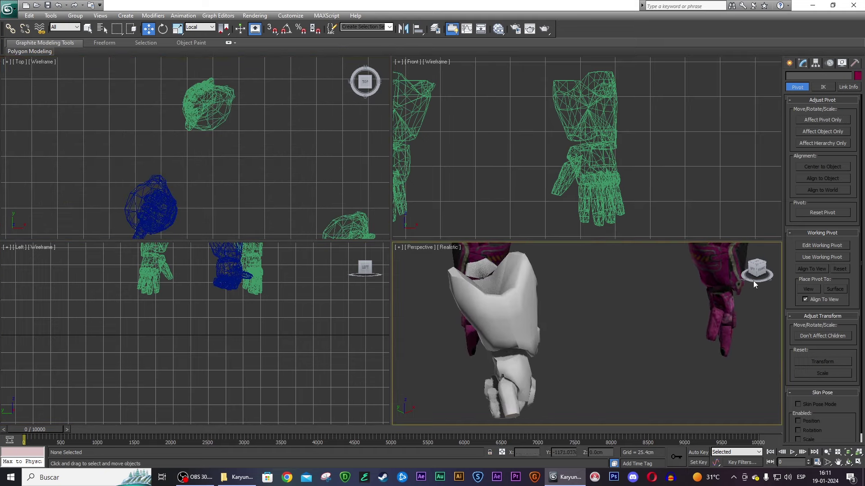
scroll(631, 328, "up", 2)
mouse_move(563, 338)
middle_mouse_down("alt")
mouse_move(499, 339)
mouse_move(560, 304)
middle_mouse_up("alt")
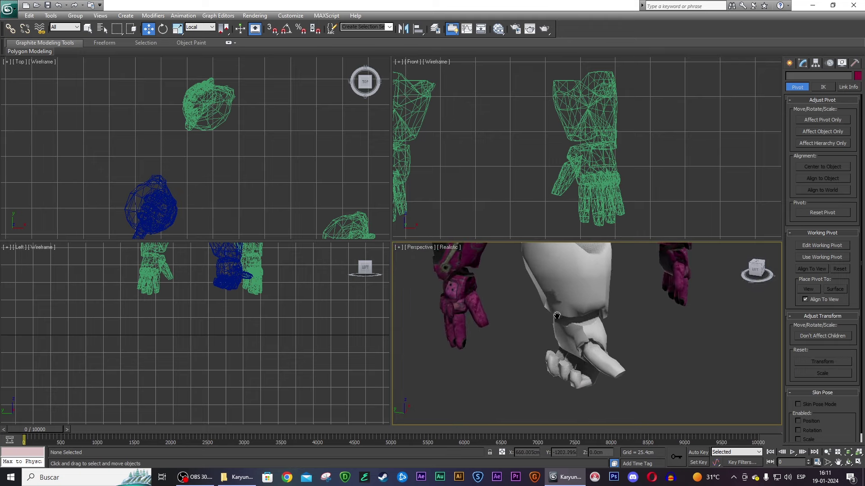
left_click(756, 267)
scroll(592, 288, "down", 2)
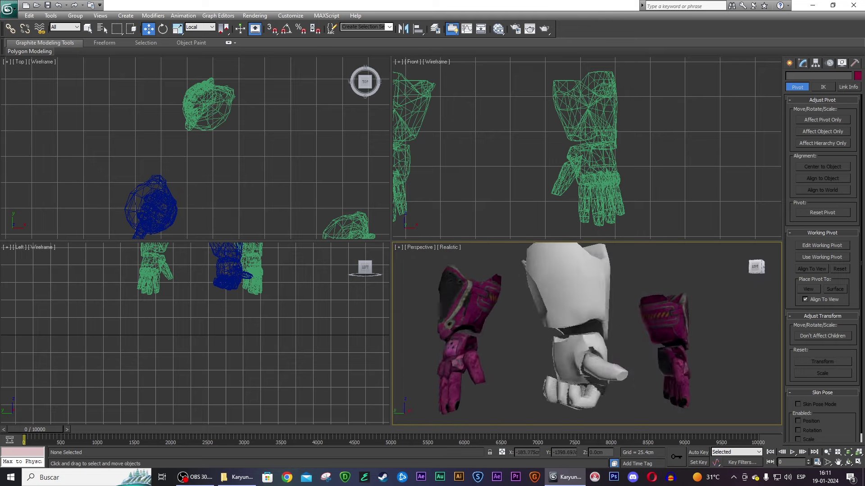
scroll(592, 289, "down", 2)
- Open Mano.max from recent files without saving the current scene
left_click(8, 8)
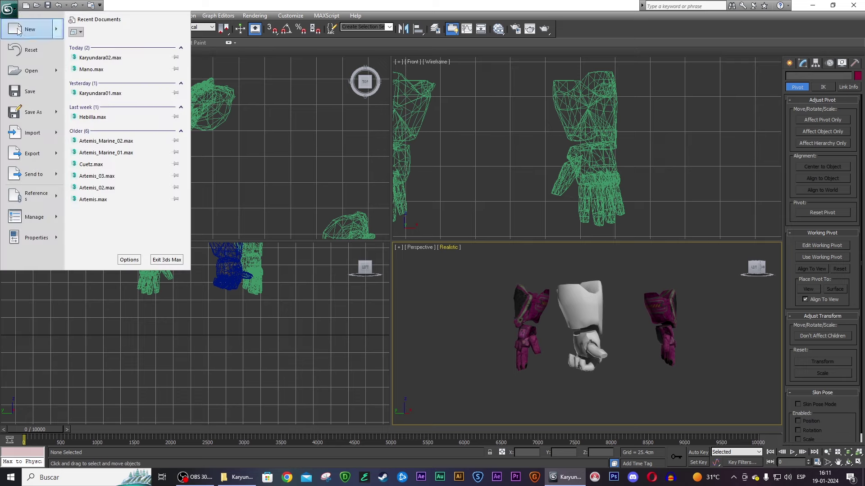
left_click(113, 69)
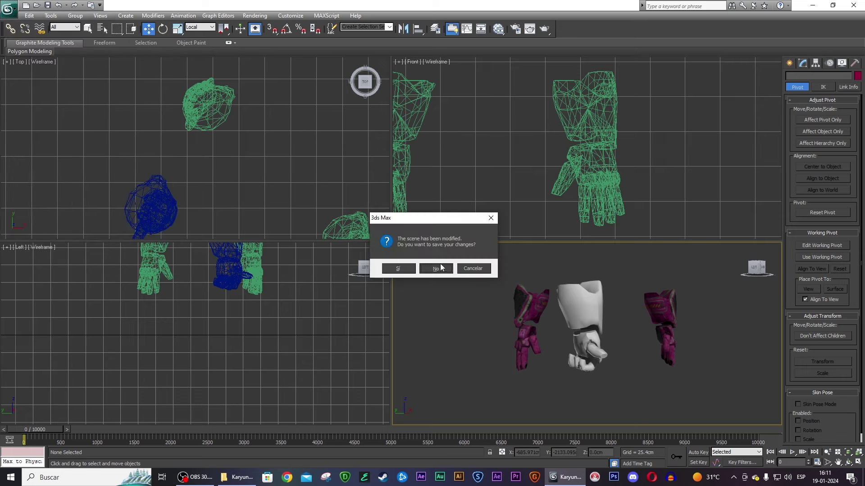
left_click(441, 268)
mouse_move(325, 227)
middle_mouse_down("alt")
mouse_move(678, 162)
mouse_move(585, 181)
mouse_move(691, 115)
mouse_move(761, 102)
mouse_move(614, 197)
middle_mouse_up("alt")
- Group the two white hand pieces into Group001
left_click(541, 180)
left_click(803, 63)
scroll(631, 203, "up", 4)
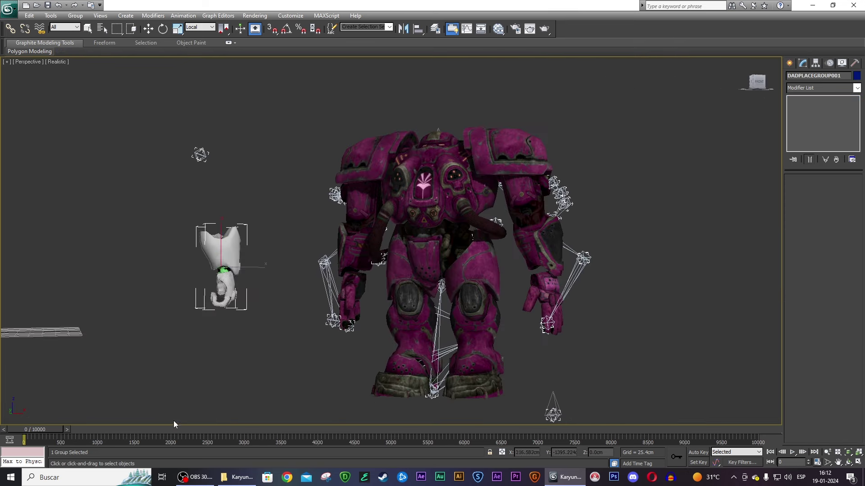
left_click(75, 15)
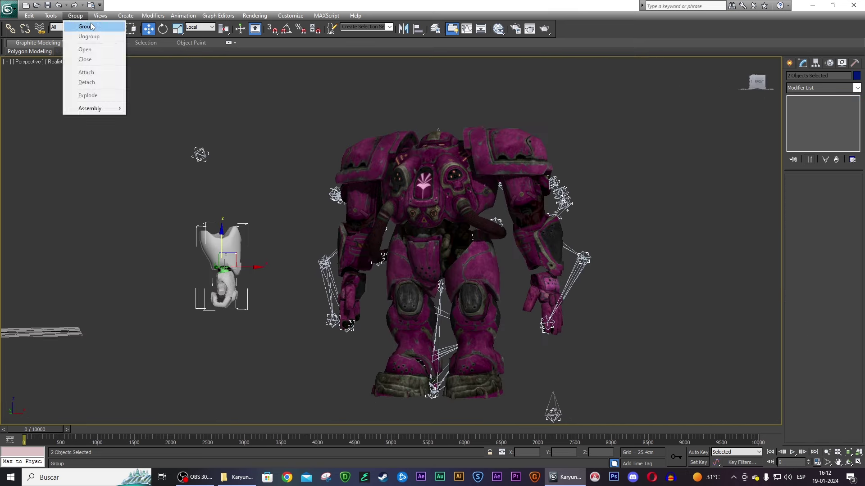
left_click(437, 249)
- Hide Unselected so only Group001 and the two pink forearms remain visible
key("ctrl+z")
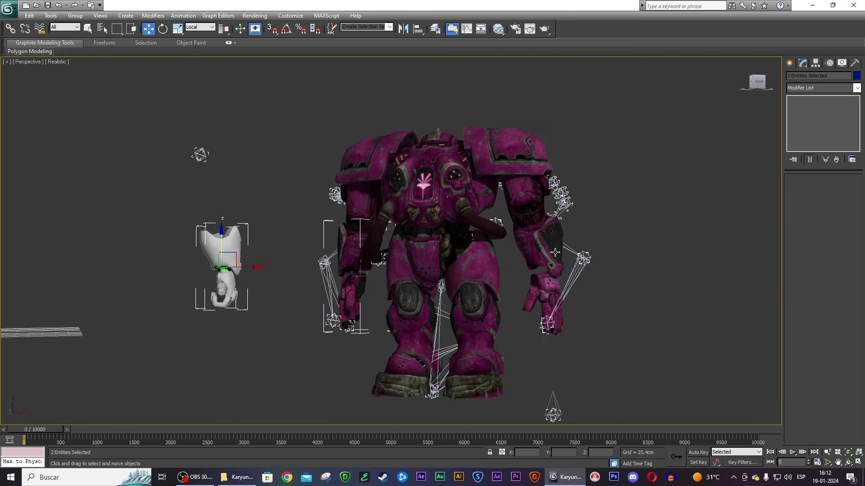
right_click(552, 248)
left_click(606, 223)
left_click(223, 246)
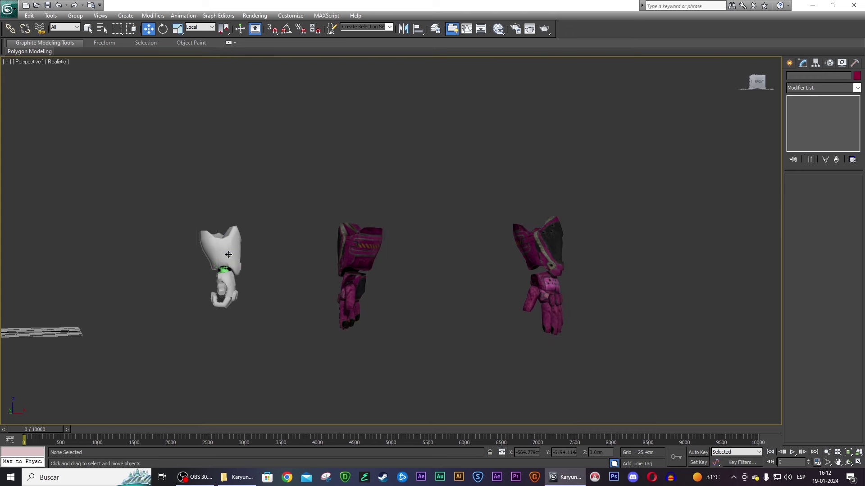
- In four views, move and scale Group001 to sit beside the right glove
left_click(858, 462)
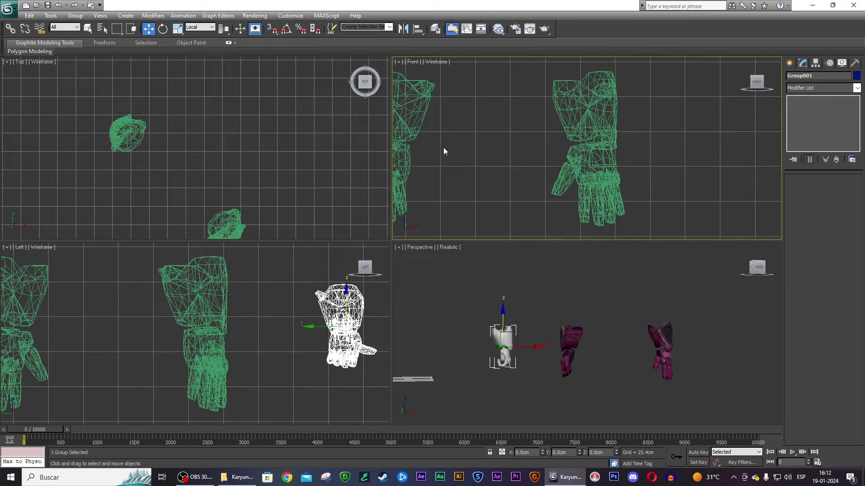
scroll(487, 161, "down", 5)
mouse_move(453, 135)
left_mouse_down()
mouse_move(617, 135)
mouse_move(711, 105)
mouse_move(686, 112)
left_mouse_up()
key("r")
scroll(618, 135, "up", 4)
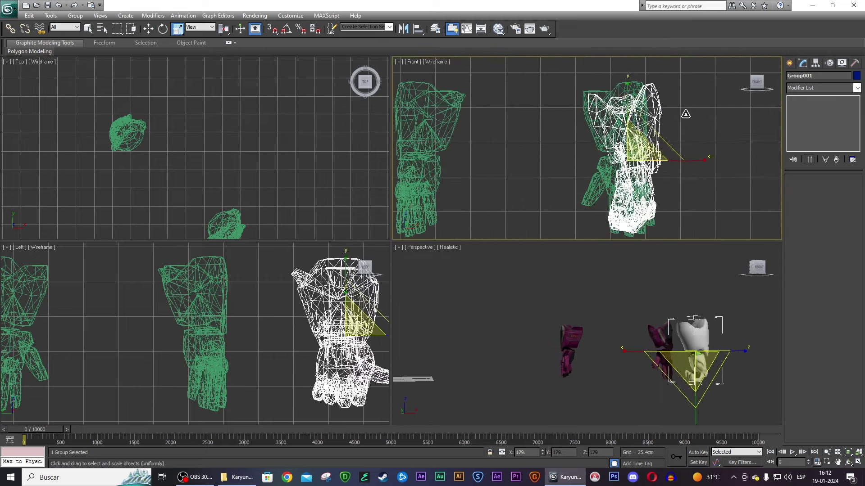
key("w")
left_click_drag(633, 142, 625, 140)
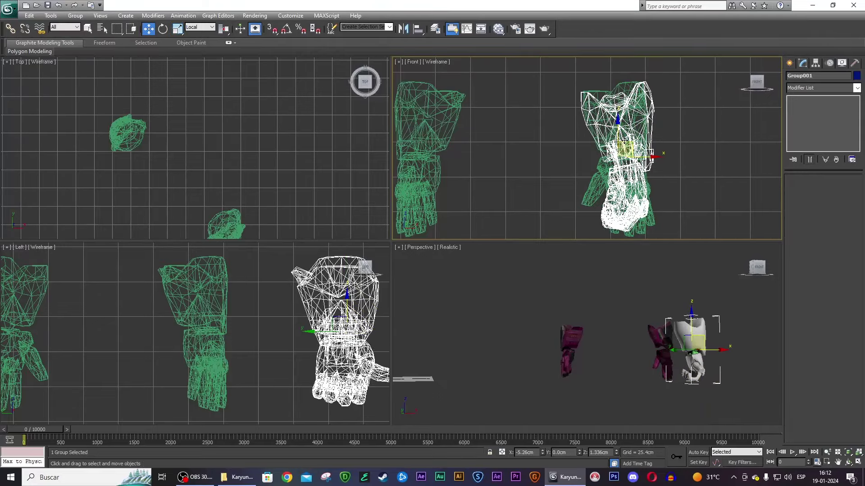
scroll(176, 181, "down", 3)
scroll(176, 181, "up", 2)
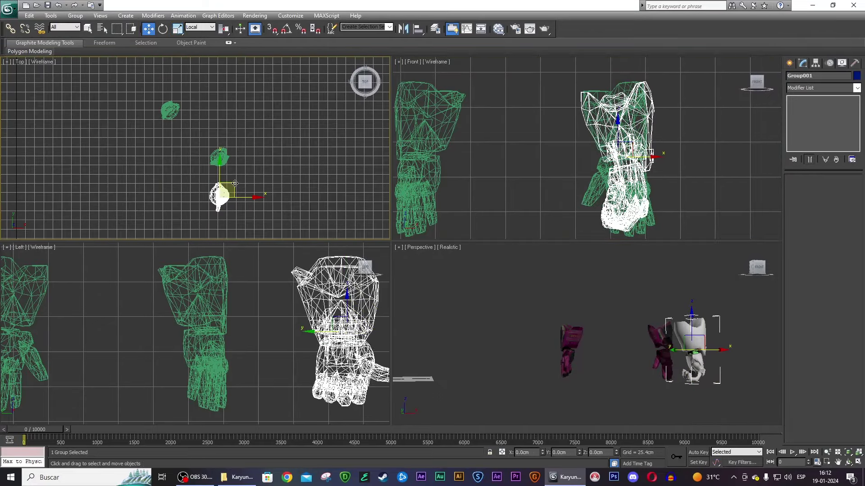
left_click_drag(218, 193, 237, 157)
scroll(253, 146, "up", 4)
- Rotate Group001 in the Top view to line up with the glove
right_click(666, 285)
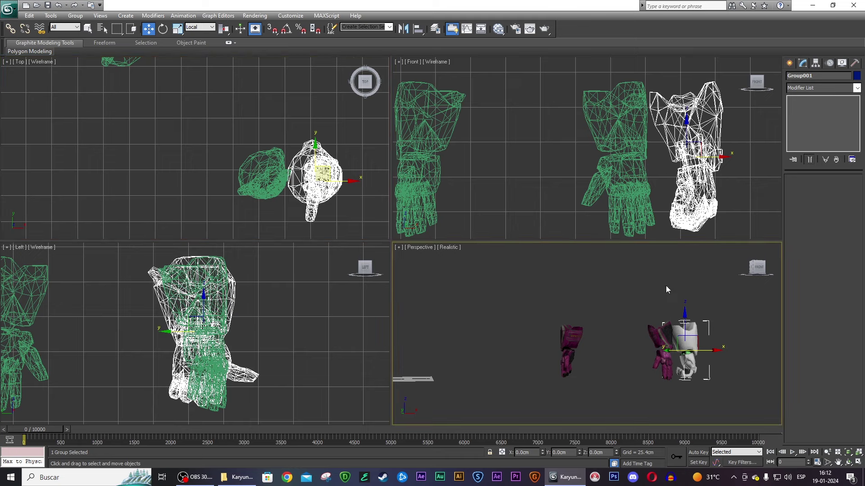
key("e")
right_click(336, 154)
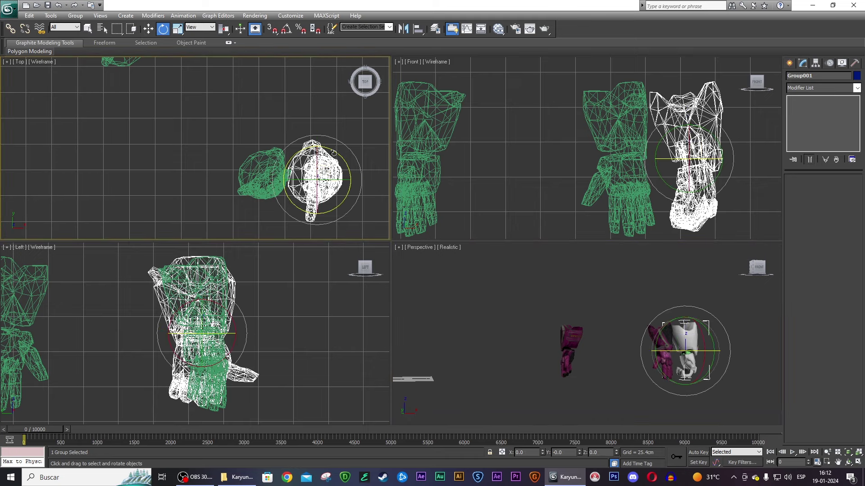
mouse_move(335, 154)
left_mouse_down()
mouse_move(334, 176)
mouse_move(328, 140)
left_mouse_up()
key("w")
- Zoom all views to both gloves and reselect the white hand group
left_click(731, 301)
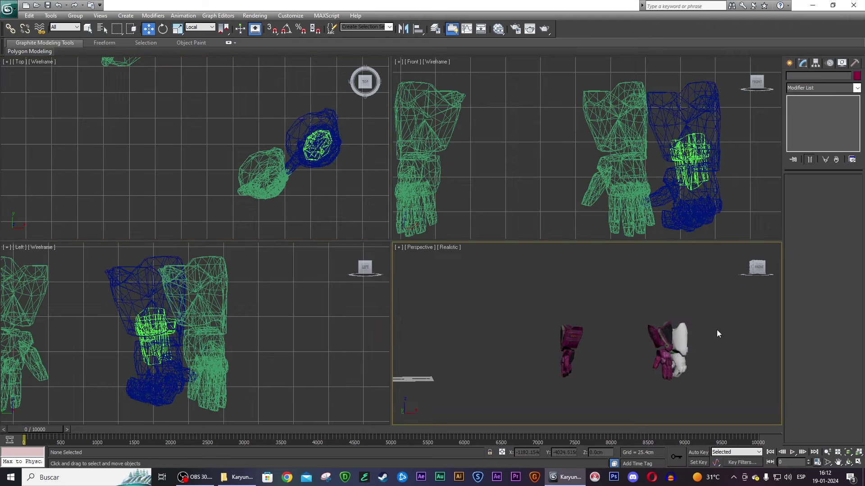
left_click_drag(720, 305, 642, 384)
key("z")
left_click(682, 314)
middle_click_drag(681, 313, 600, 322)
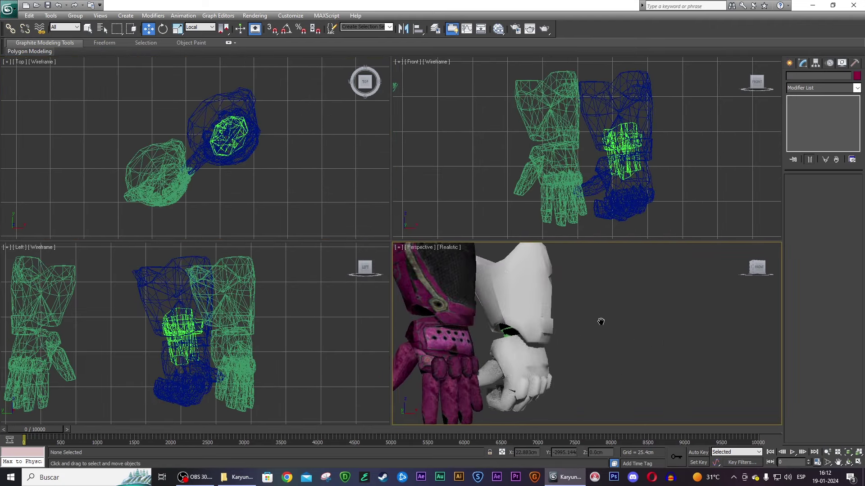
scroll(760, 269, "up", 3)
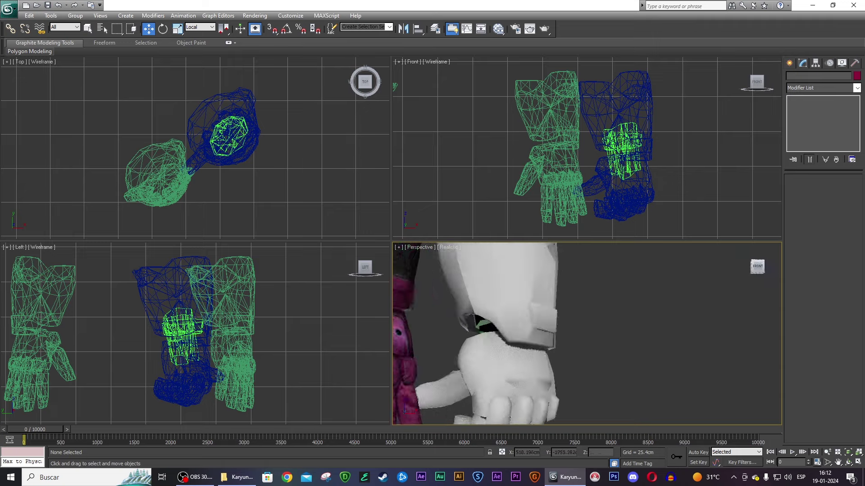
scroll(760, 268, "down", 3)
scroll(760, 268, "down", 2)
left_click(541, 305)
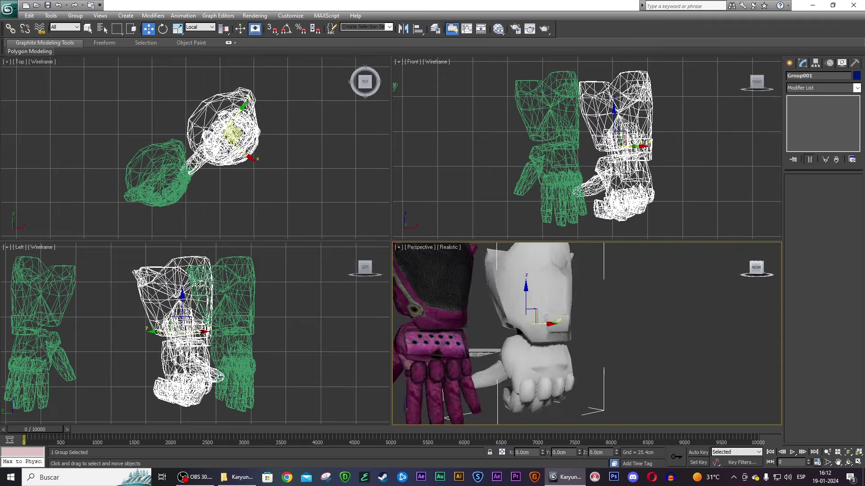
middle_click_drag(638, 329, 641, 321, "alt")
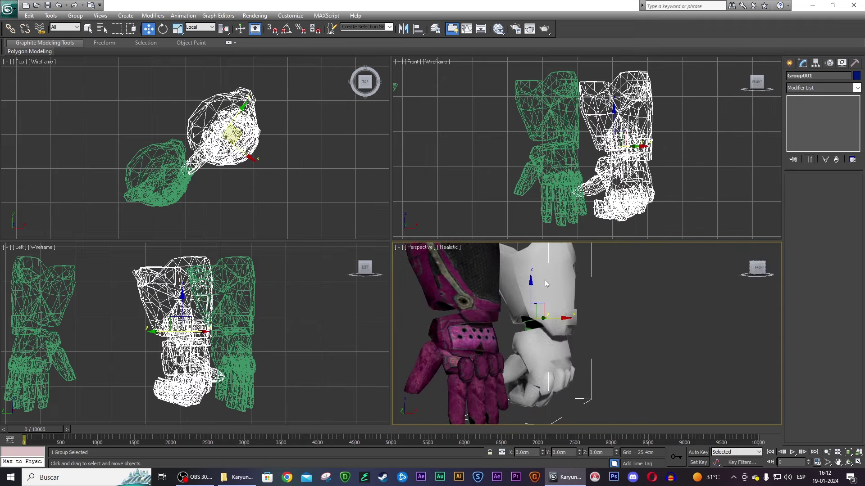
right_click(545, 280)
- Ungroup the hand and enter Vertex level on the glove's Editable Poly
left_click(75, 16)
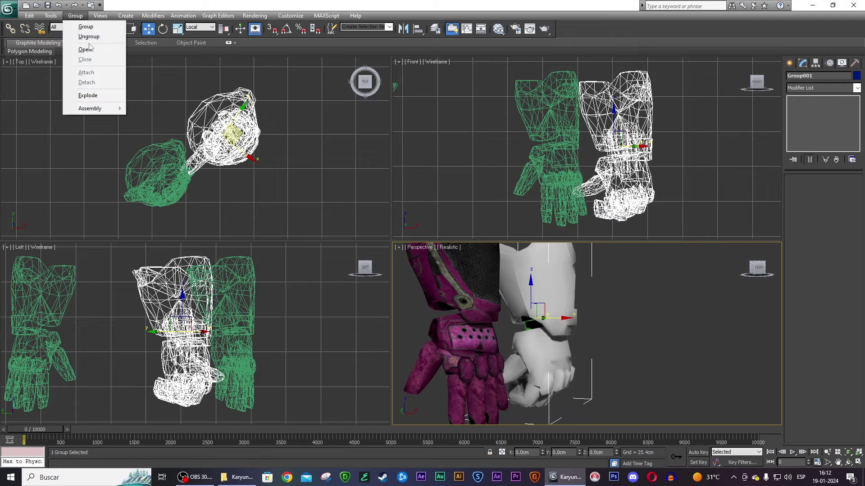
left_click(77, 35)
left_click(75, 15)
left_click(78, 36)
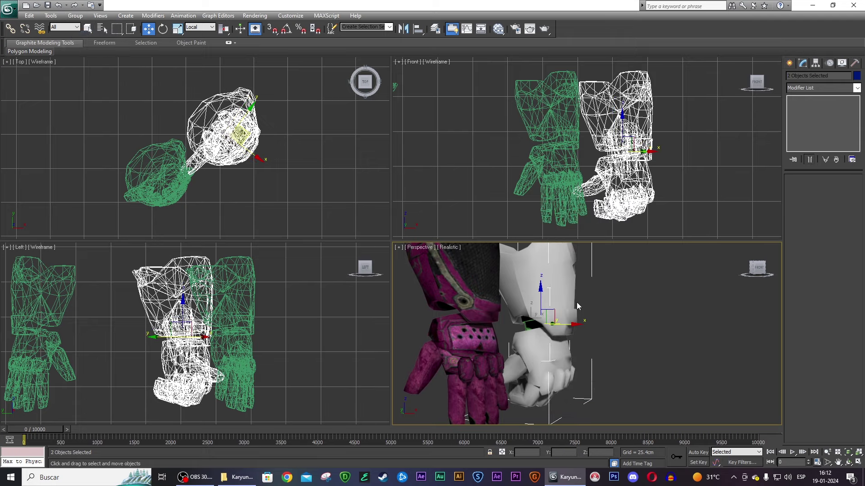
left_click(576, 302)
left_click(811, 100)
left_click(799, 189)
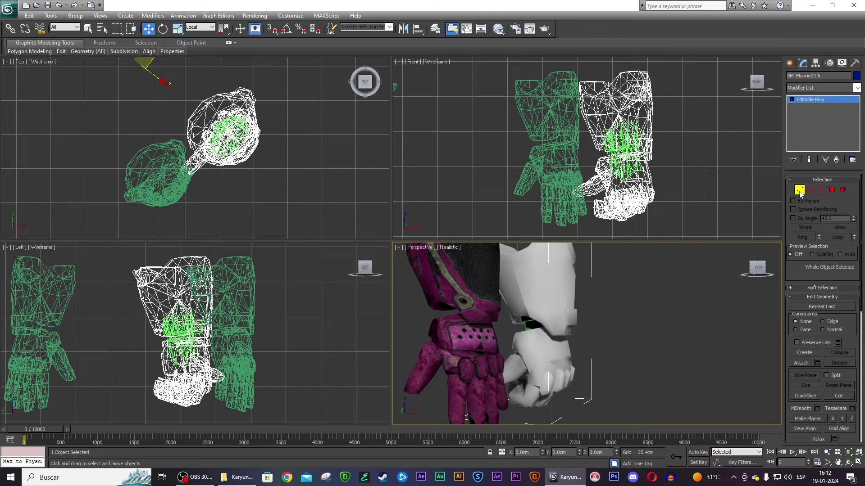
- Select all of the glove mesh's vertices
scroll(593, 286, "down", 5)
key("ctrl+a")
scroll(602, 355, "up", 5)
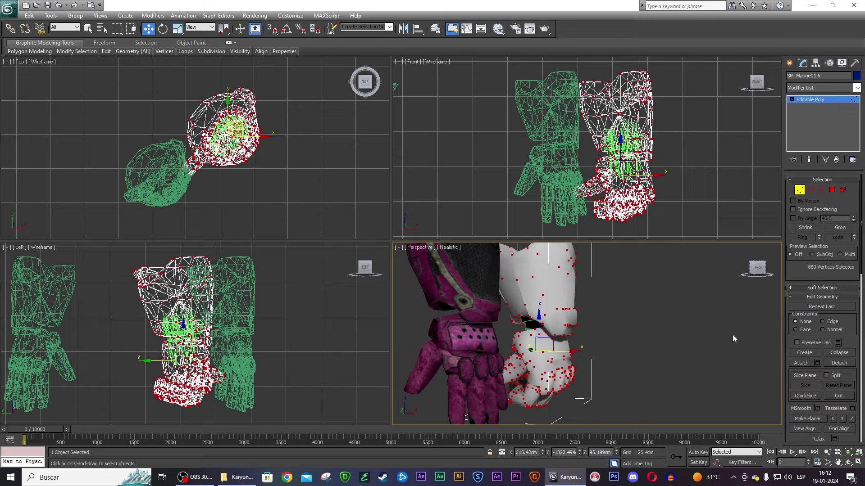
scroll(851, 372, "down", 3)
scroll(845, 370, "down", 3)
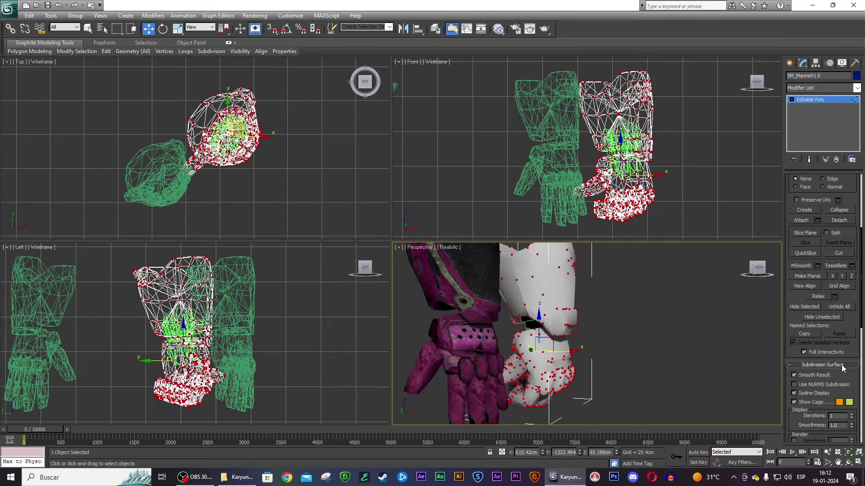
left_click_drag(851, 348, 837, 249)
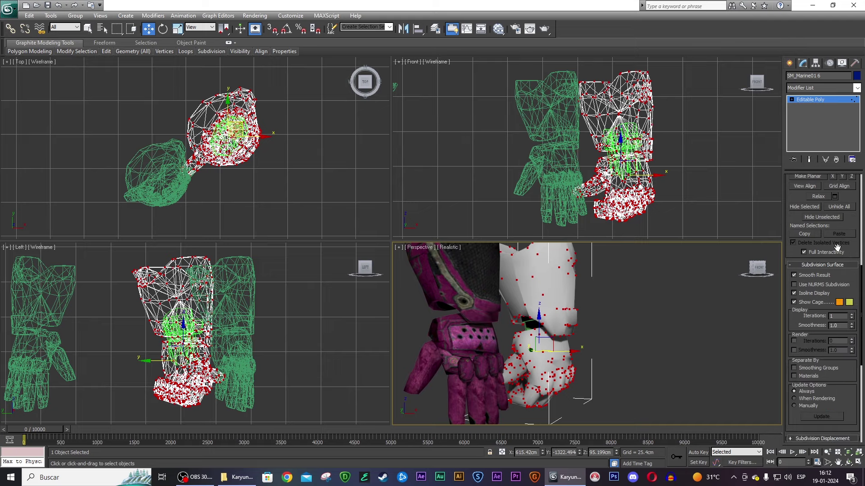
scroll(833, 275, "down", 2)
scroll(826, 308, "down", 1)
scroll(838, 336, "down", 1)
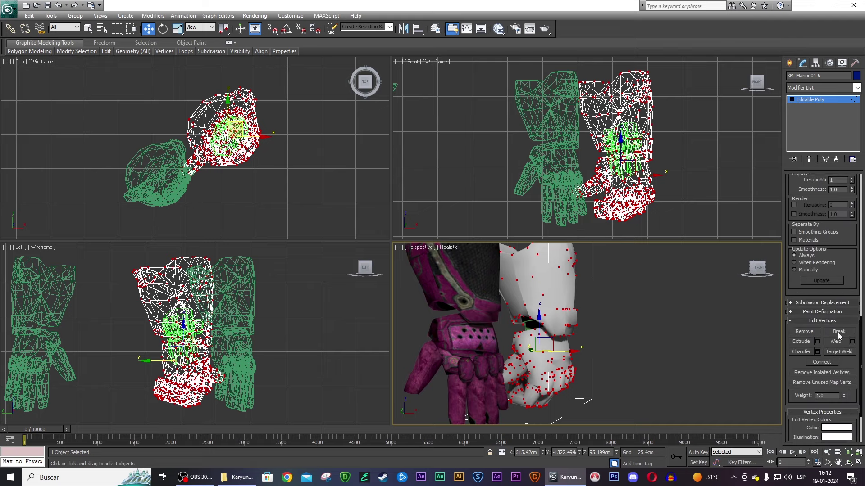
- Maximize the Perspective view, box-select the white part's vertices and weld them
left_click(521, 306)
left_click_drag(536, 292, 529, 294)
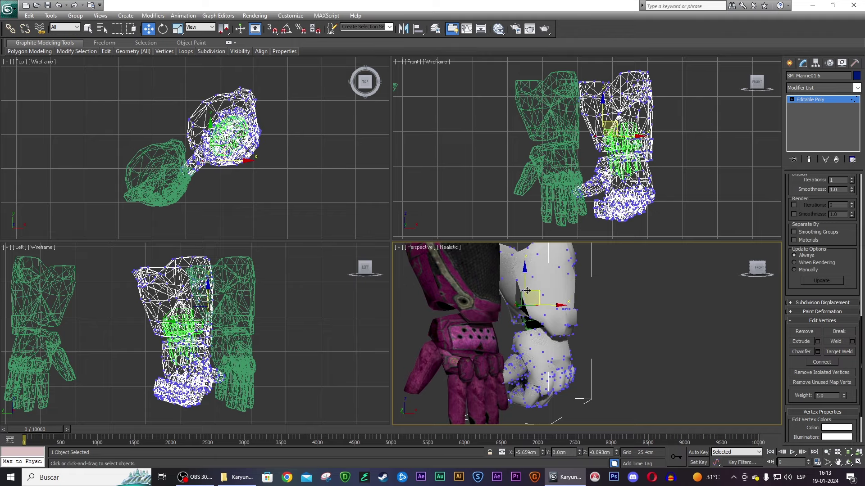
scroll(531, 295, "up", 3)
middle_click_drag(540, 298, 568, 315)
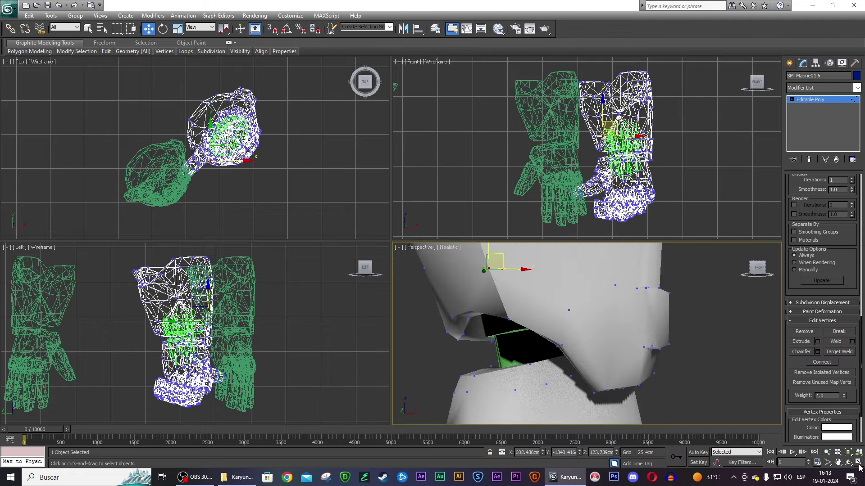
key("alt+w")
scroll(396, 238, "down", 2)
middle_click_drag(396, 237, 461, 252)
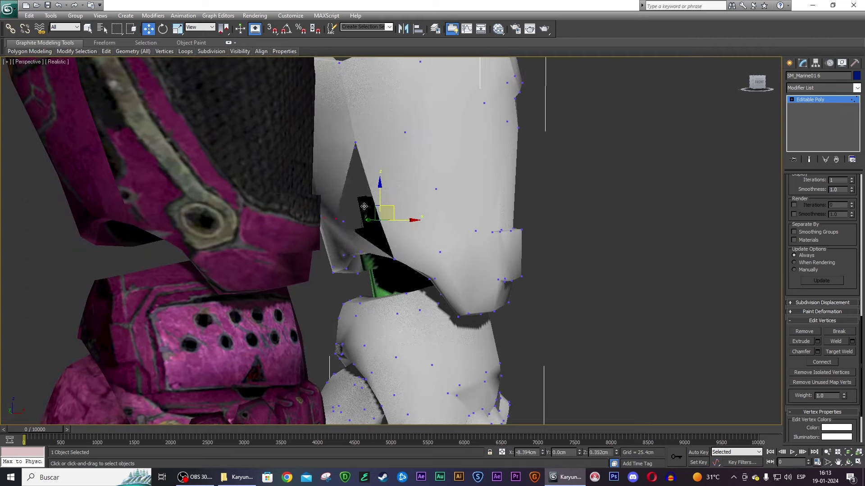
scroll(419, 215, "down", 2)
left_click_drag(353, 116, 525, 349)
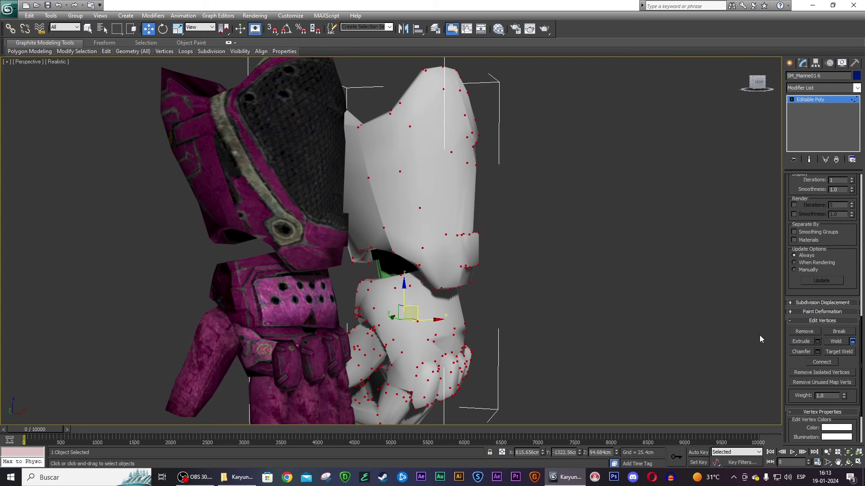
left_click(563, 281)
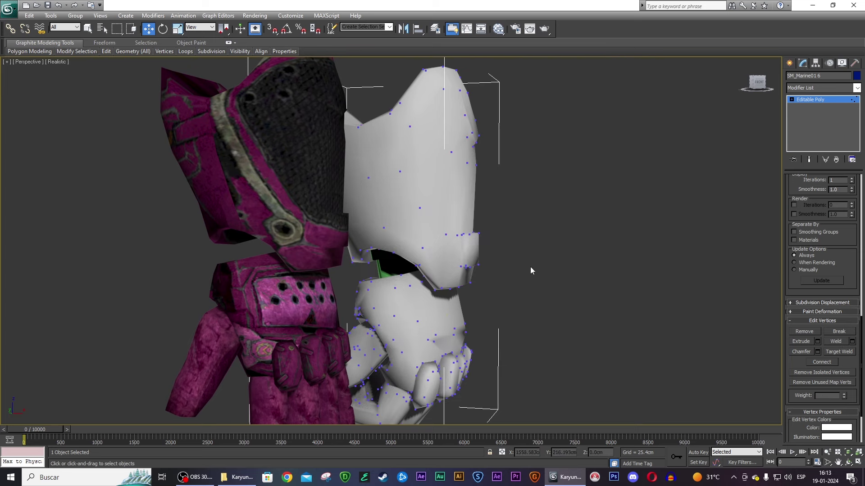
- Undo a stray pull of a forearm armour vertex and deselect it
left_click(420, 209)
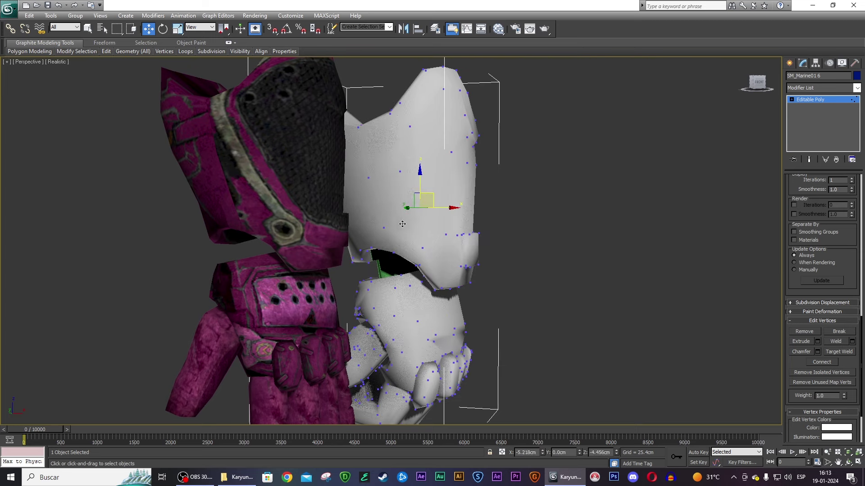
left_click_drag(426, 201, 542, 187)
key("ctrl+z")
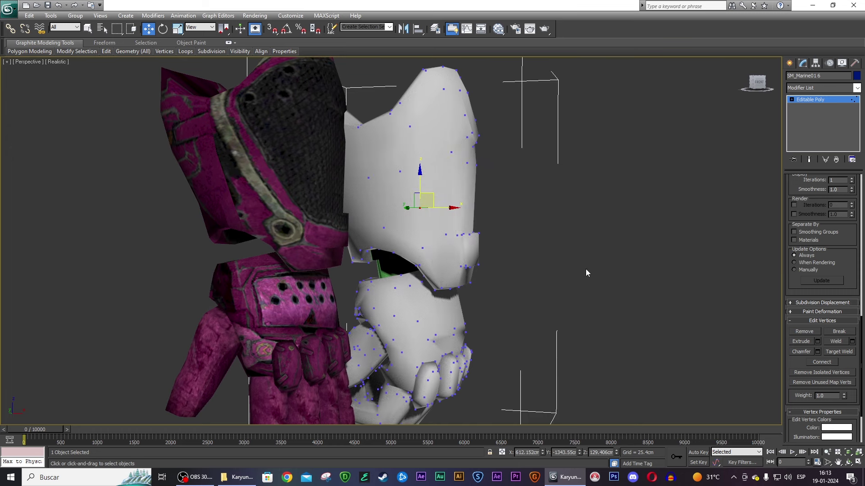
left_click(586, 273)
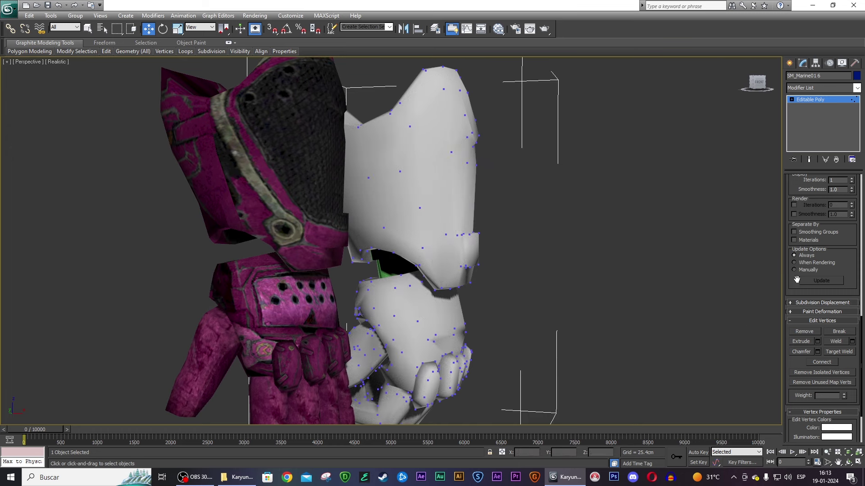
scroll(796, 280, "up", 5)
scroll(805, 222, "up", 5)
scroll(809, 229, "up", 3)
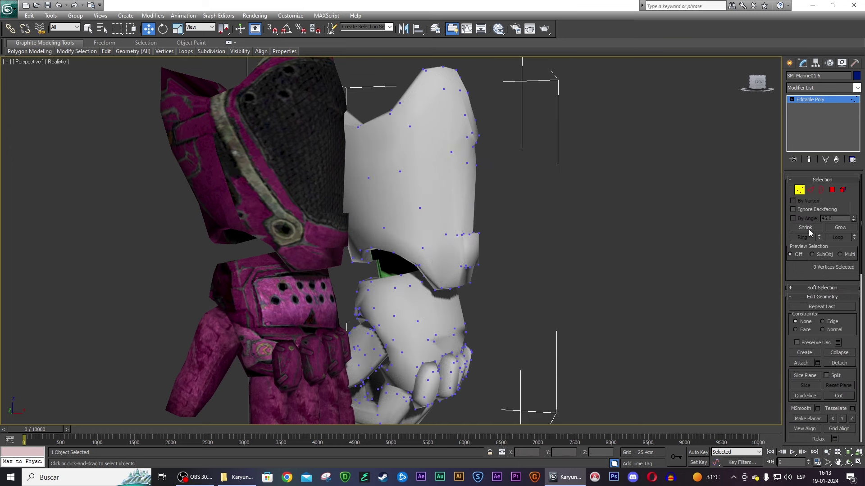
- In Element mode, select all the white hand's polygons on the arm mesh
left_click(843, 190)
left_click(470, 322)
middle_click_drag(603, 336, 603, 276)
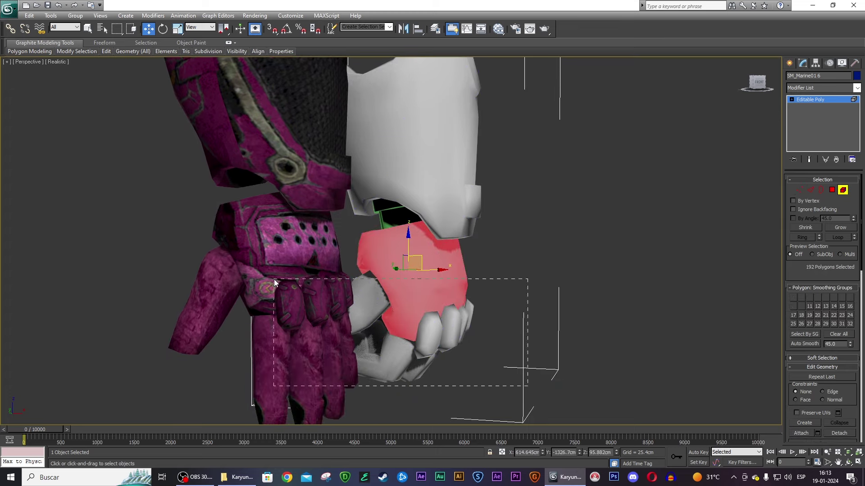
left_click_drag(275, 283, 275, 283)
mouse_move(275, 283)
middle_mouse_down("alt")
mouse_move(342, 270)
mouse_move(406, 275)
middle_mouse_up("alt")
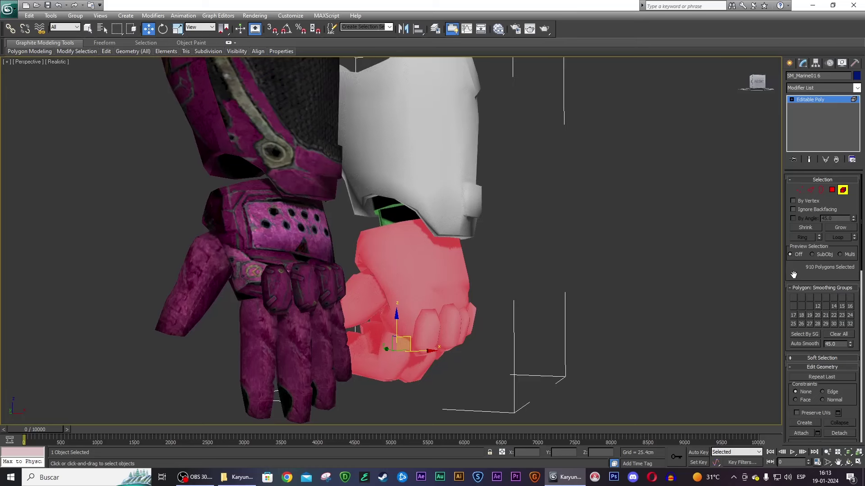
left_click_drag(794, 275, 796, 201)
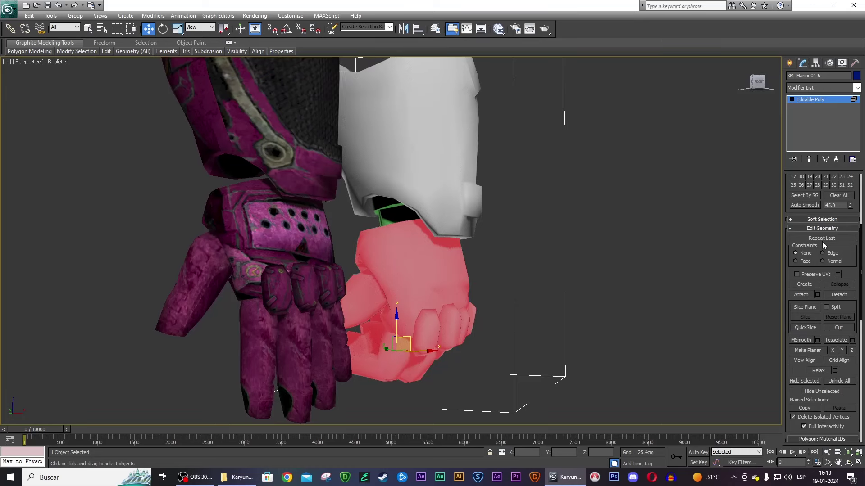
- Detach the selected hand polygons as Object013 and exit Element mode
left_click(840, 295)
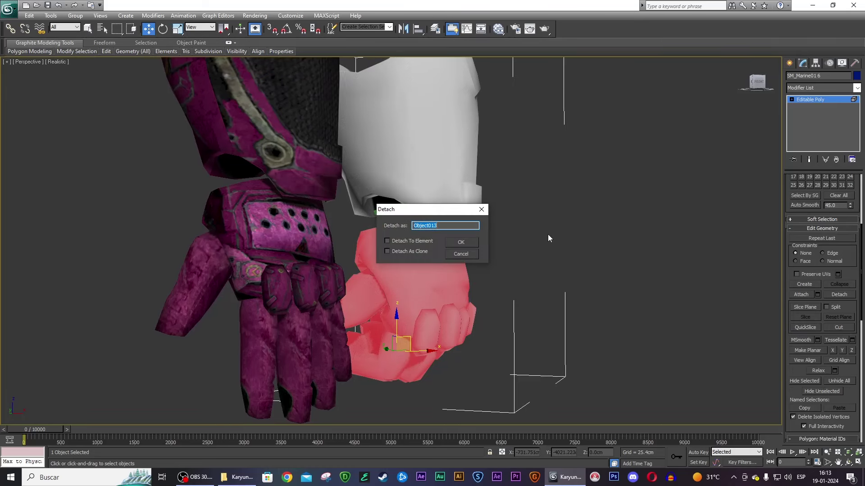
left_click(459, 245)
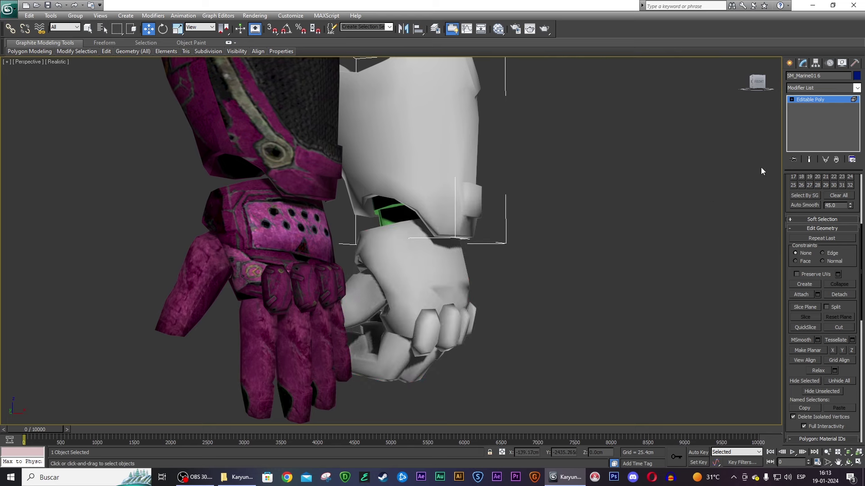
left_click_drag(798, 212, 798, 280)
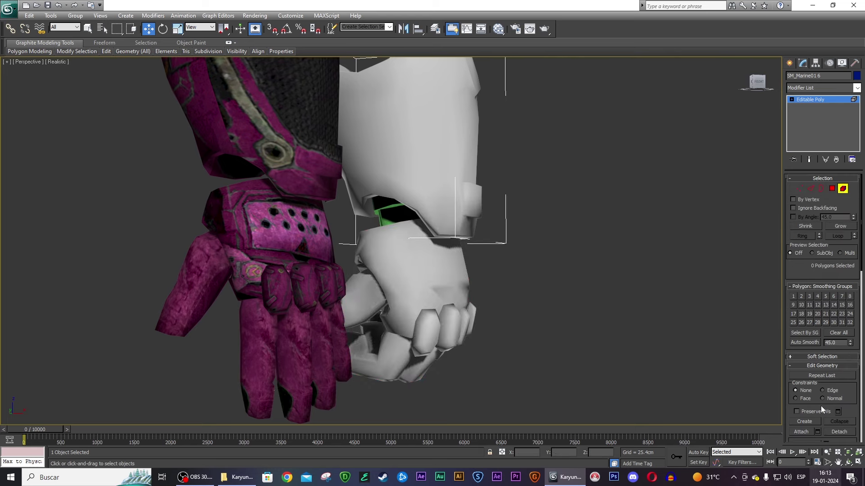
left_click(842, 190)
left_click(515, 302)
- Select the detached hand object Object013 and switch to Rotate
left_click(433, 288)
key("e")
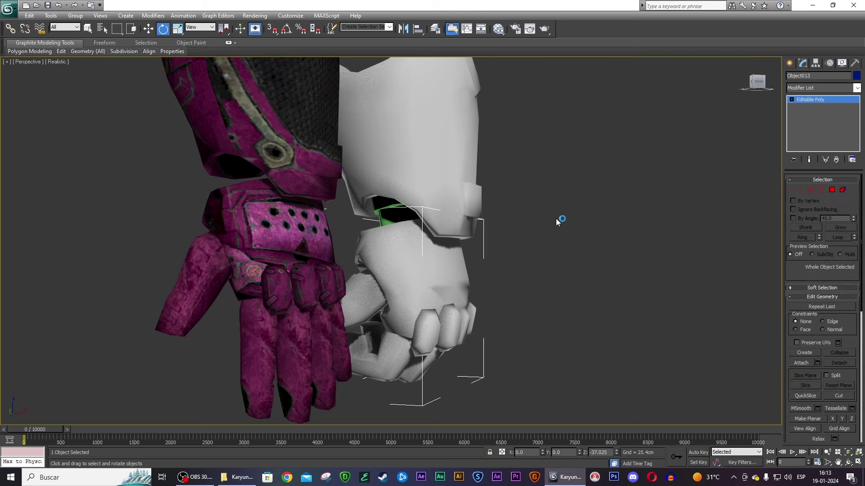
middle_click_drag(555, 218, 518, 225, "alt")
scroll(506, 147, "down", 6)
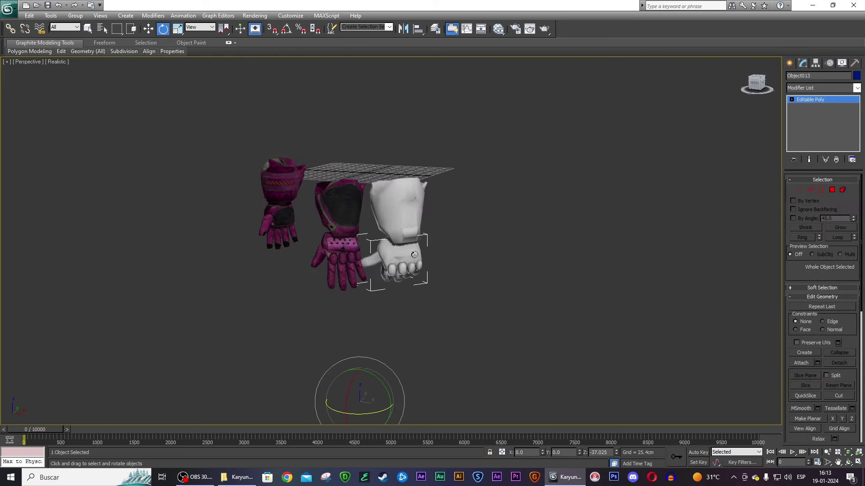
- Turn on Affect Pivot Only and show the four-viewport Top/Front/Left/Perspective layout
left_click(815, 63)
left_click(823, 120)
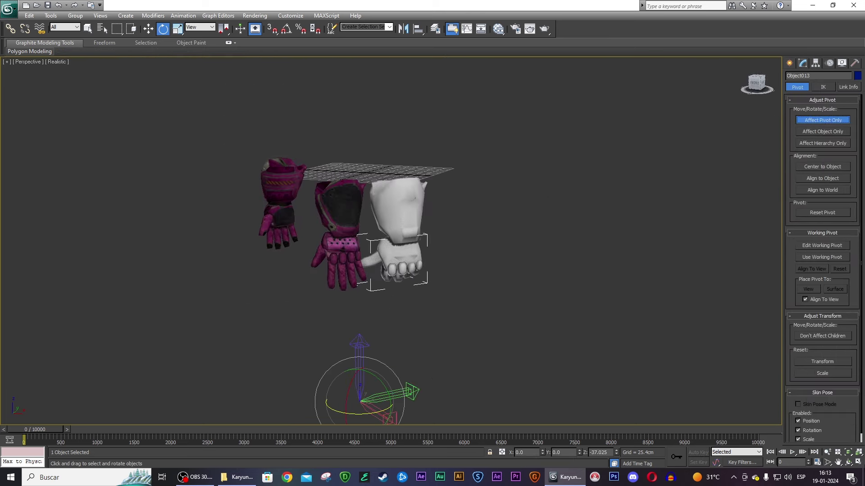
left_click(858, 462)
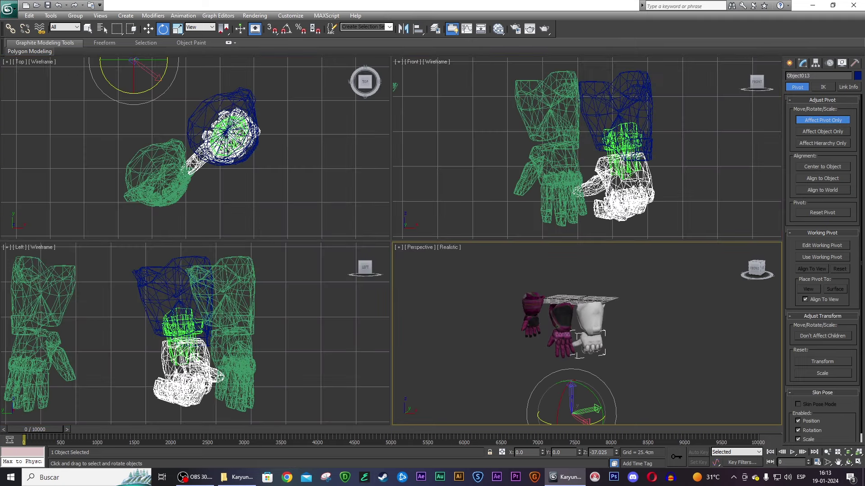
scroll(568, 198, "down", 5)
key("w")
- Move the hand's pivot up toward the wrist in the Perspective view
left_click_drag(575, 194, 590, 146)
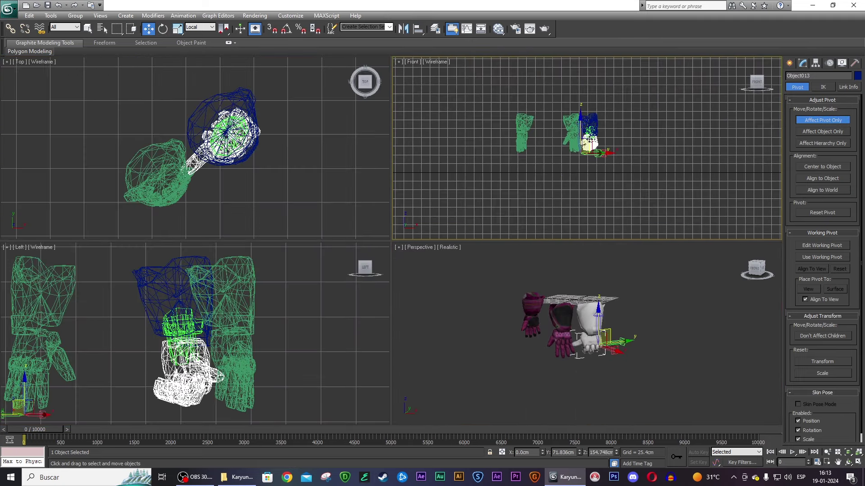
scroll(590, 147, "up", 4)
scroll(577, 181, "up", 1)
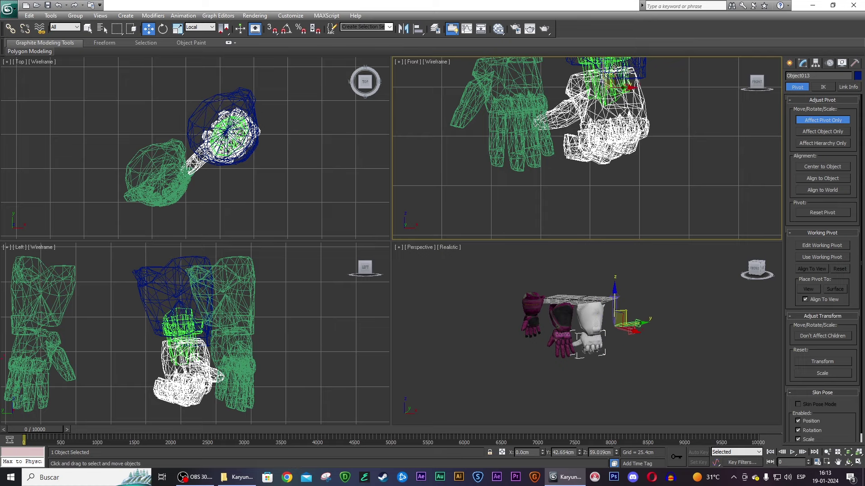
mouse_move(566, 186)
left_mouse_down()
mouse_move(616, 94)
mouse_move(611, 114)
left_mouse_up()
scroll(616, 93, "up", 1)
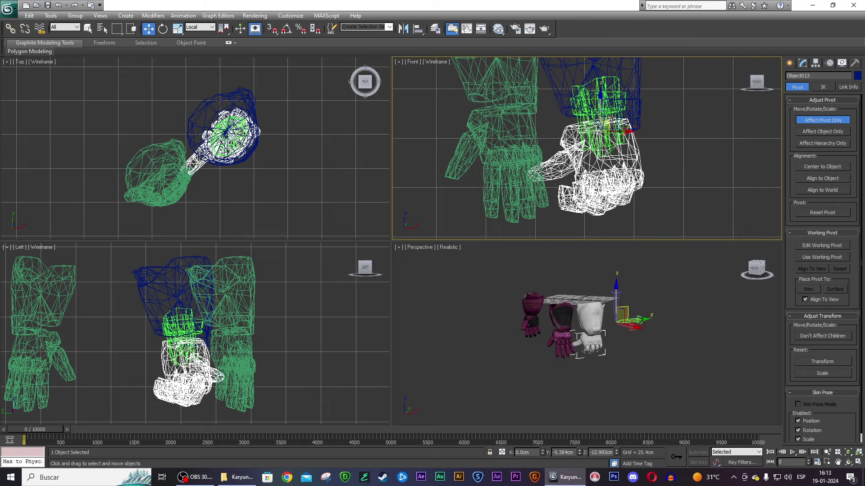
scroll(266, 126, "down", 2)
scroll(216, 97, "down", 2)
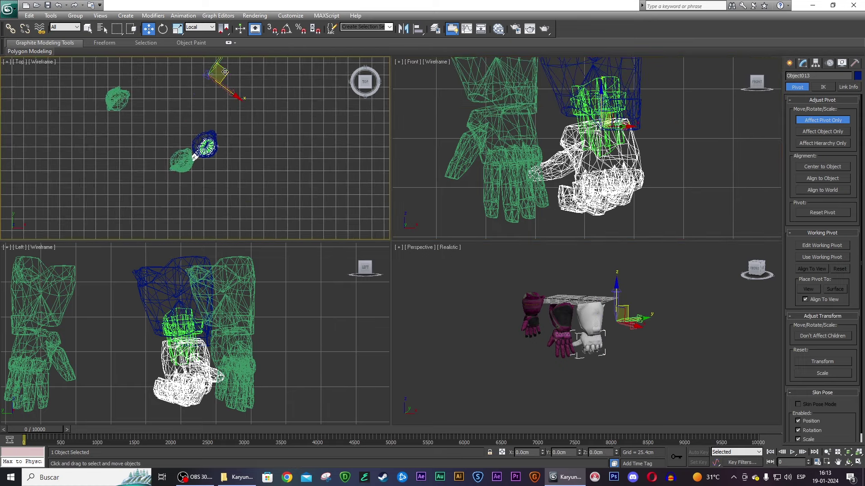
- Center the pivot on the wrist in Top and Front views, then turn off Affect Pivot Only
left_click_drag(211, 76, 205, 144)
scroll(203, 144, "up", 4)
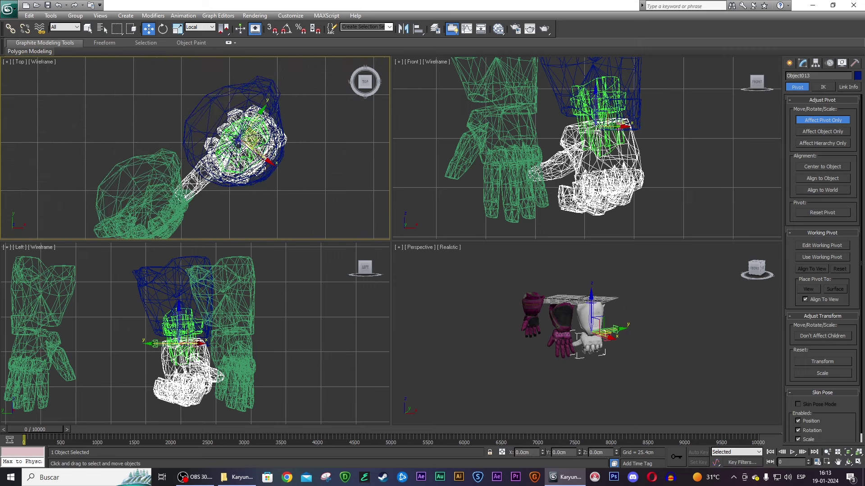
left_click_drag(259, 135, 263, 140)
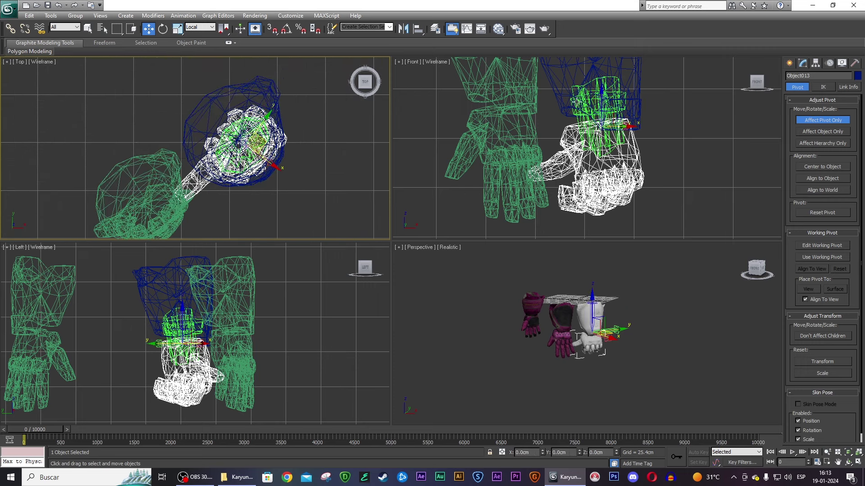
left_click_drag(611, 96, 604, 102)
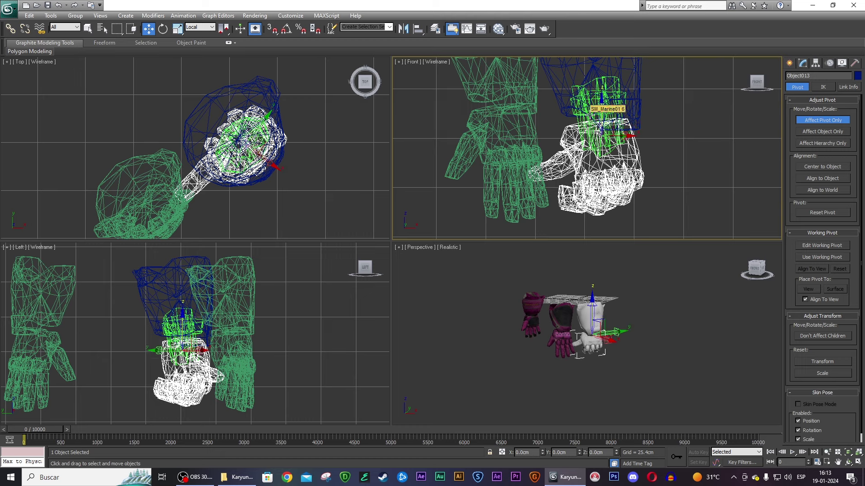
left_click(797, 120)
scroll(696, 295, "up", 2)
scroll(696, 296, "up", 3)
- Switch to Rotate with the Local reference coordinate system
scroll(696, 295, "up", 3)
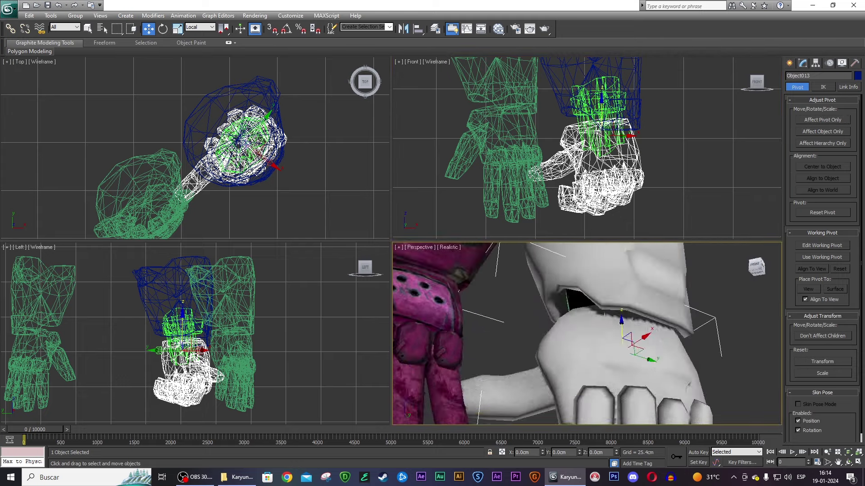
scroll(591, 317, "down", 3)
scroll(591, 317, "down", 5)
key("e")
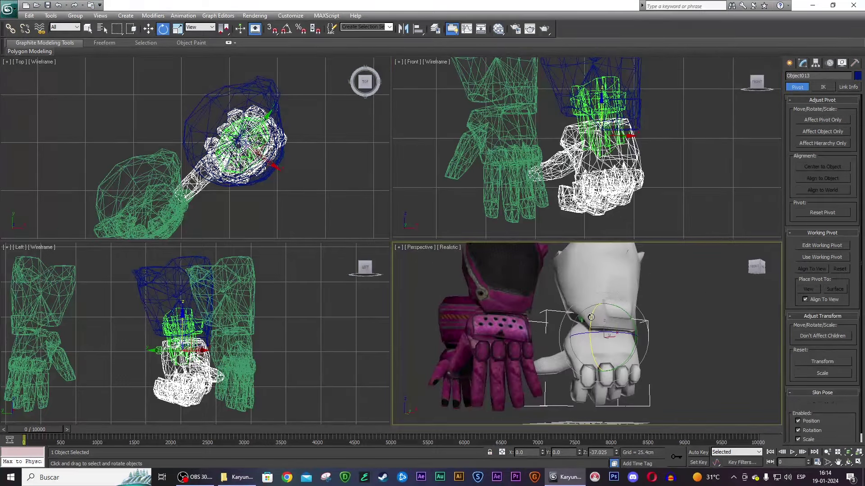
left_click_drag(756, 267, 765, 270)
left_click(205, 30)
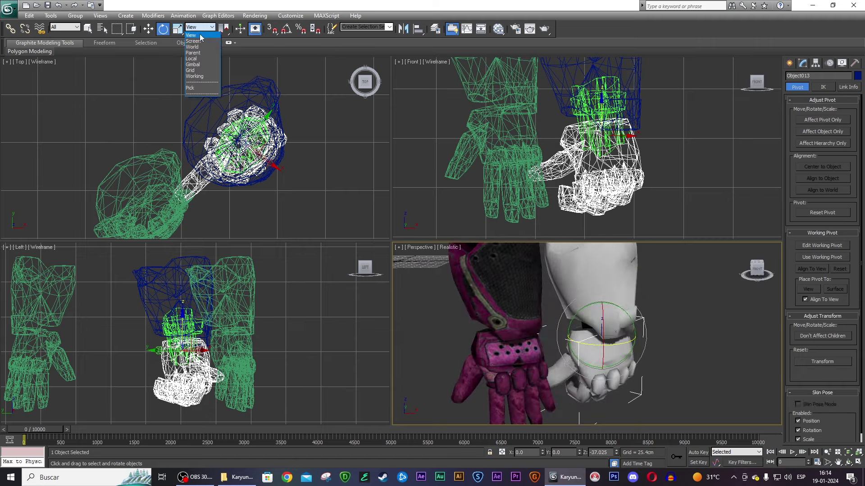
left_click(202, 59)
- Rotate the hand about 58 degrees on its local X axis, then select the left glove
mouse_move(581, 329)
left_mouse_down()
mouse_move(579, 340)
mouse_move(732, 280)
mouse_move(684, 277)
left_mouse_up()
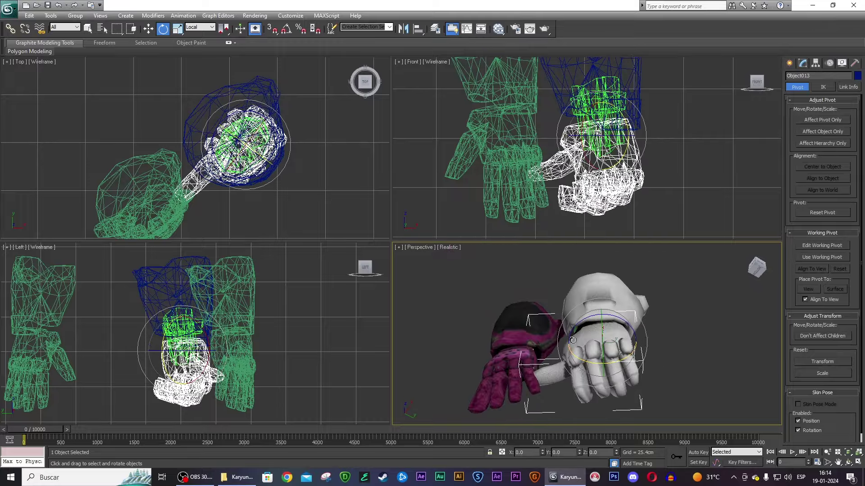
left_click_drag(573, 340, 632, 356)
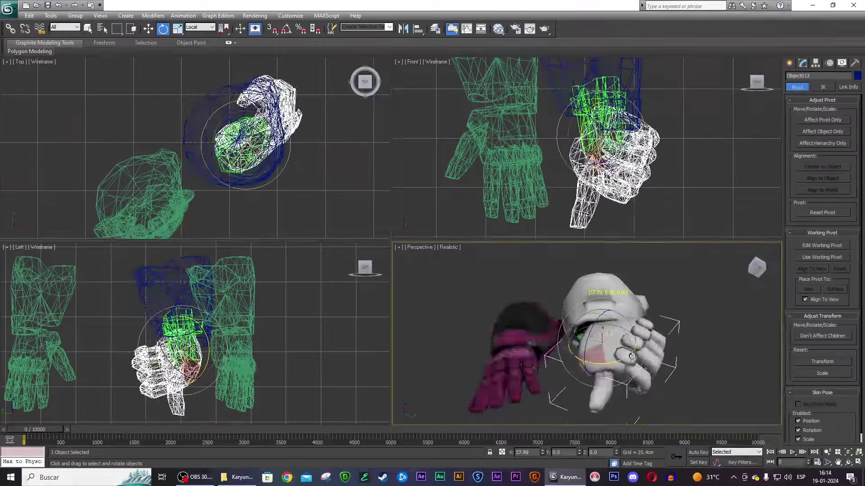
mouse_move(632, 356)
left_mouse_down()
mouse_move(760, 269)
mouse_move(661, 271)
left_mouse_up()
left_click(661, 271)
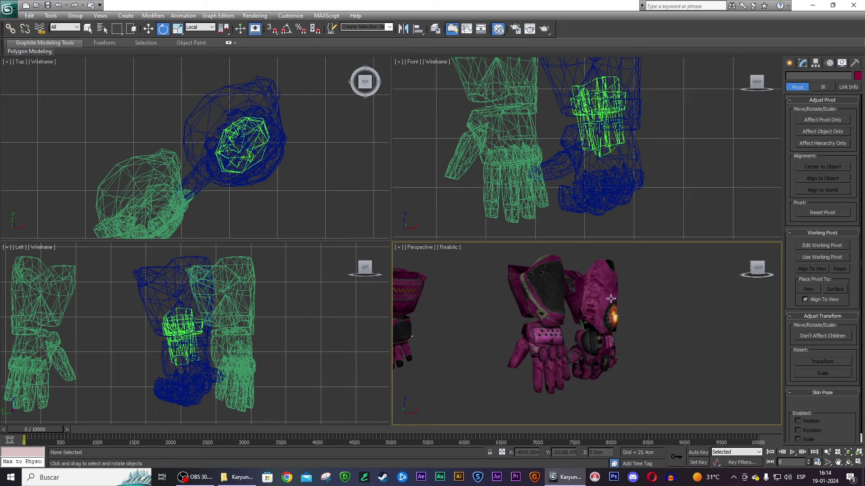
scroll(611, 299, "up", 4)
scroll(579, 293, "down", 2)
left_click(527, 285)
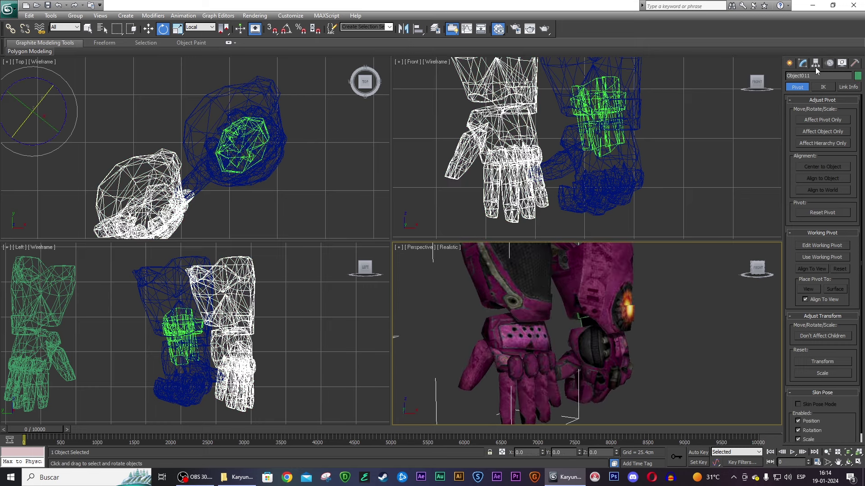
- Copy the left glove's Unwrap UVW modifier and paste it onto the gauntlet
left_click(803, 62)
right_click(839, 101)
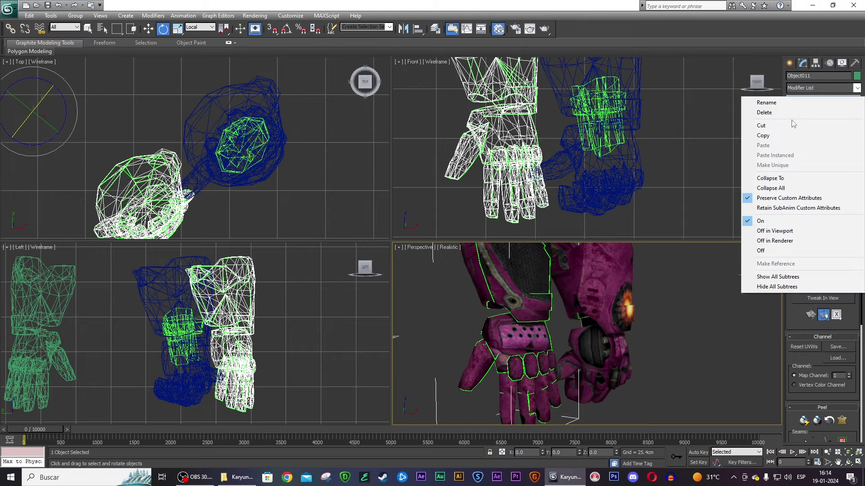
left_click(788, 135)
right_click(839, 129)
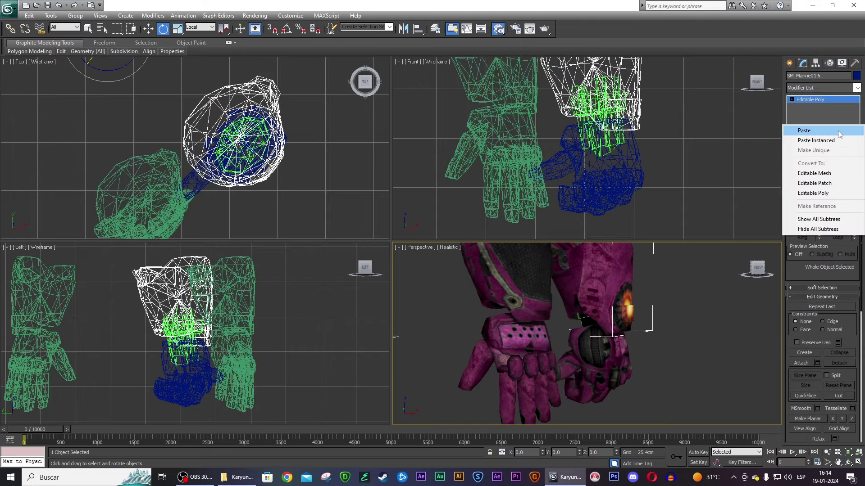
left_click(839, 130)
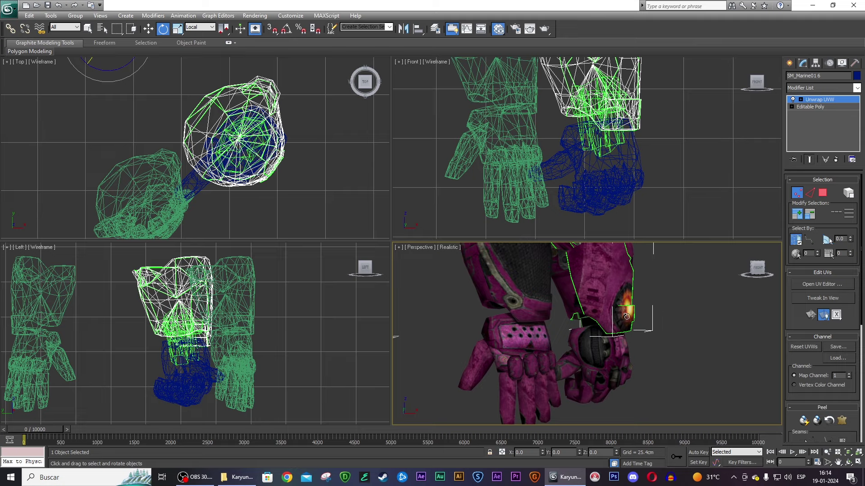
- Undo a stray click, clear the selection and select the white hand
scroll(666, 279, "down", 3)
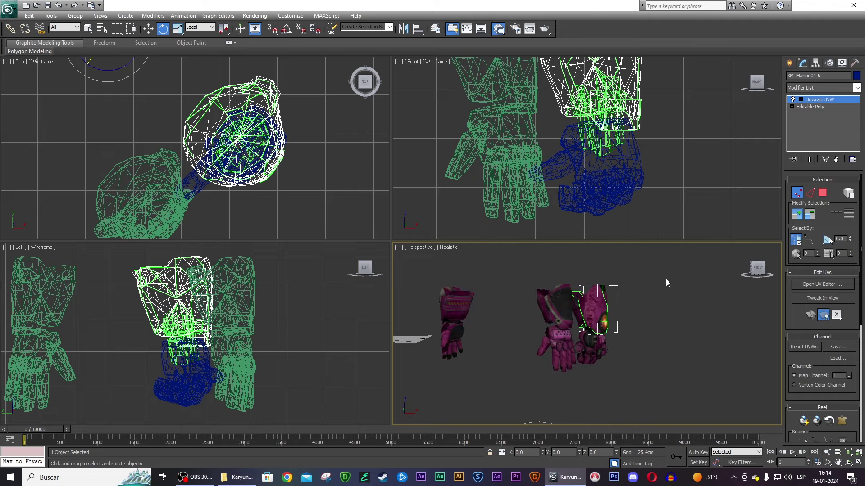
scroll(666, 279, "up", 3)
scroll(665, 280, "down", 2)
left_click(665, 280)
key("ctrl+z")
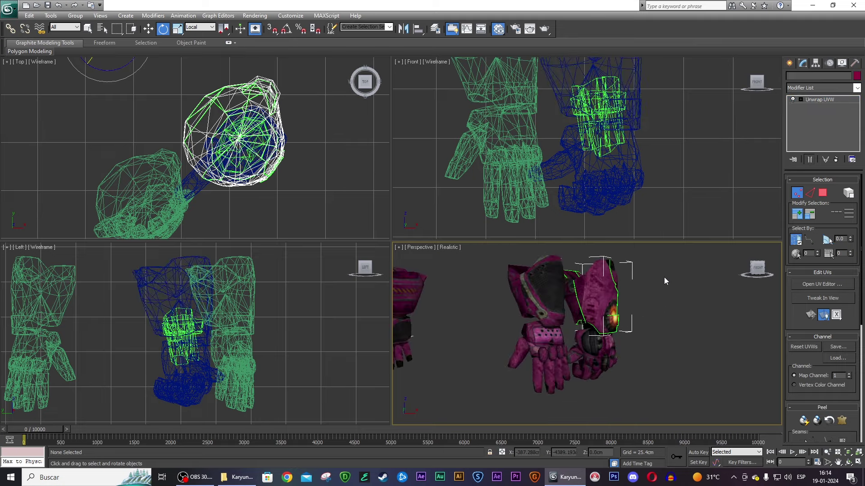
left_click(665, 277)
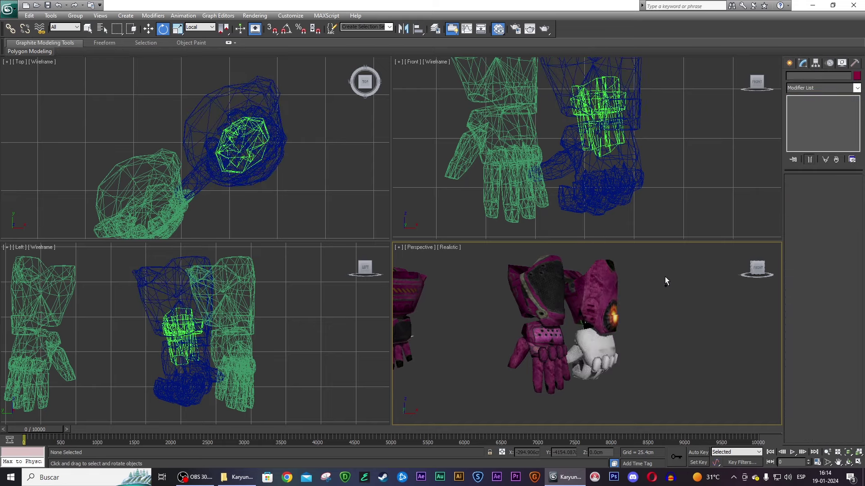
left_click(613, 285)
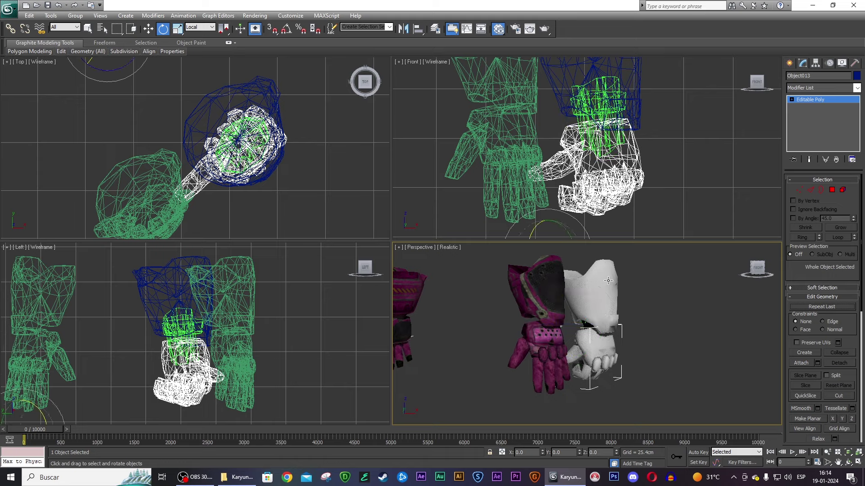
- Select the white armour piece above the hand and drag the pink marine material onto it
key("ctrl+d")
left_click(609, 281)
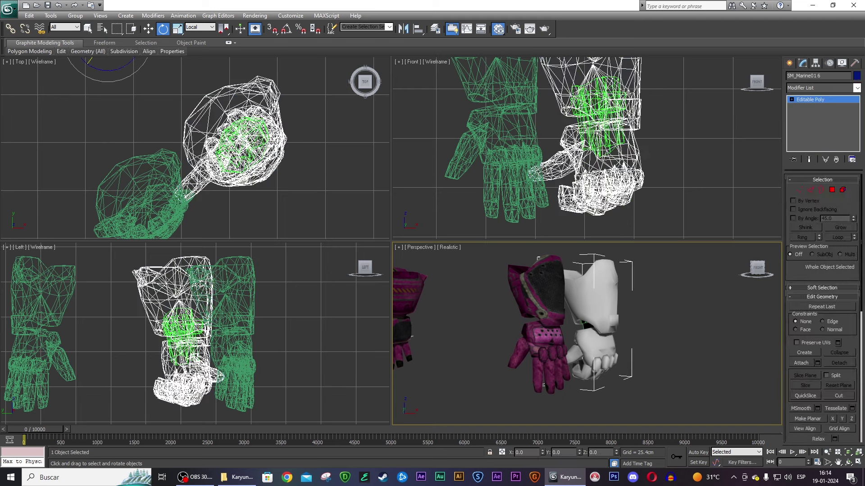
left_click_drag(500, 299, 584, 312)
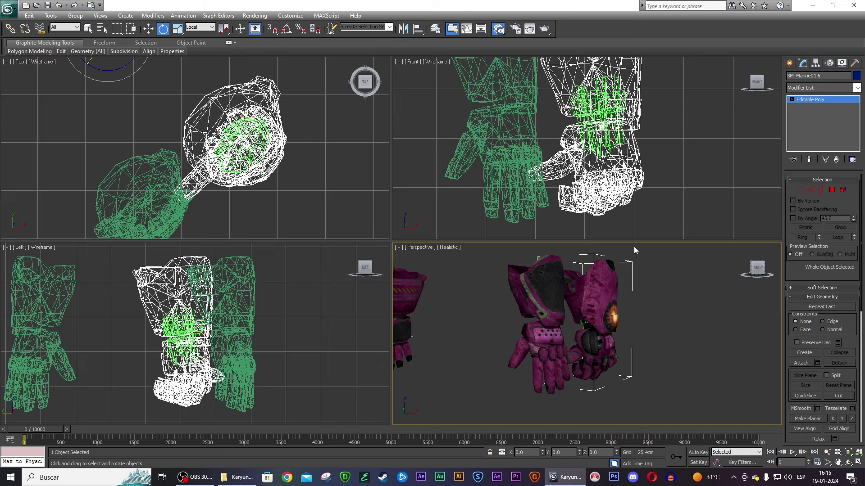
left_click(825, 128)
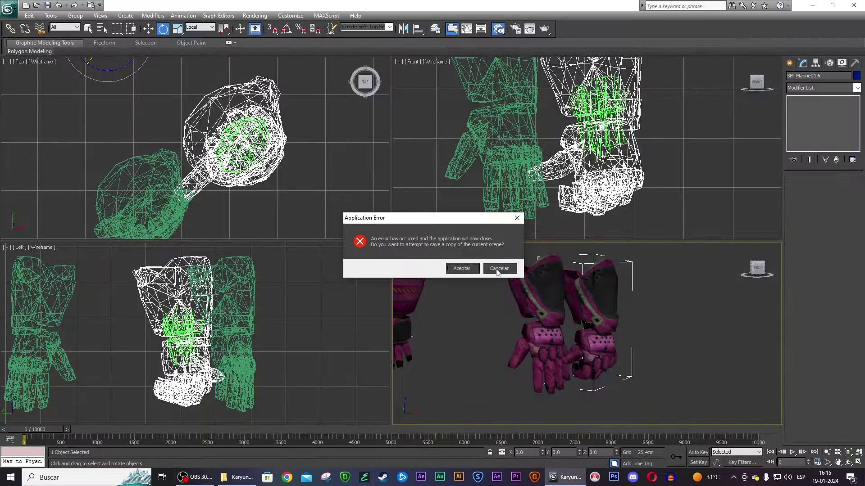
- Dismiss the crash message and error report, moving the Karyundara folder window aside
left_click(498, 269)
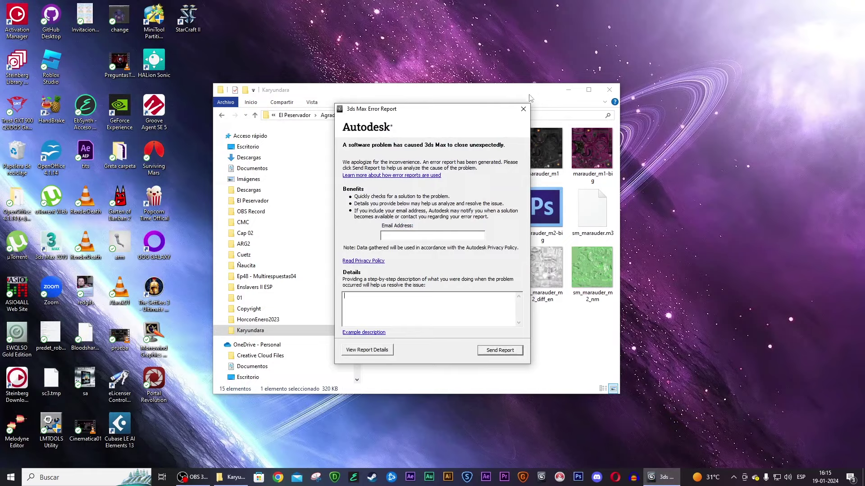
left_click(528, 103)
left_click_drag(459, 92, 488, 256)
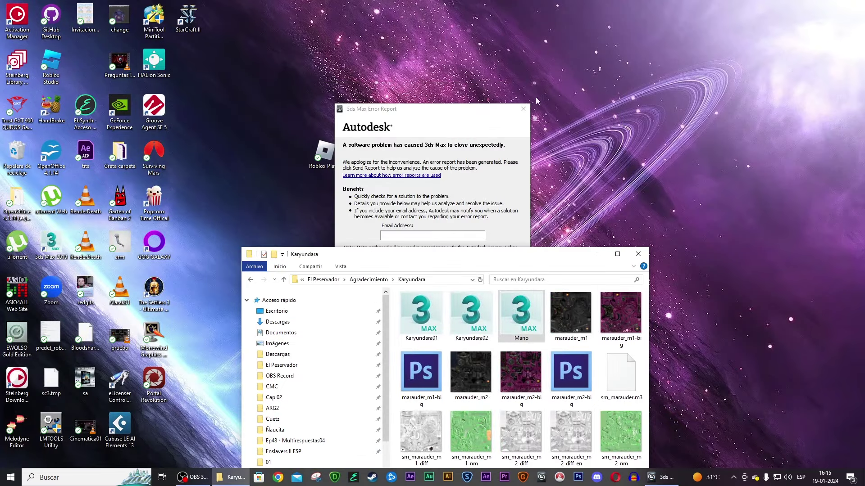
left_click(491, 255)
double_click(537, 257)
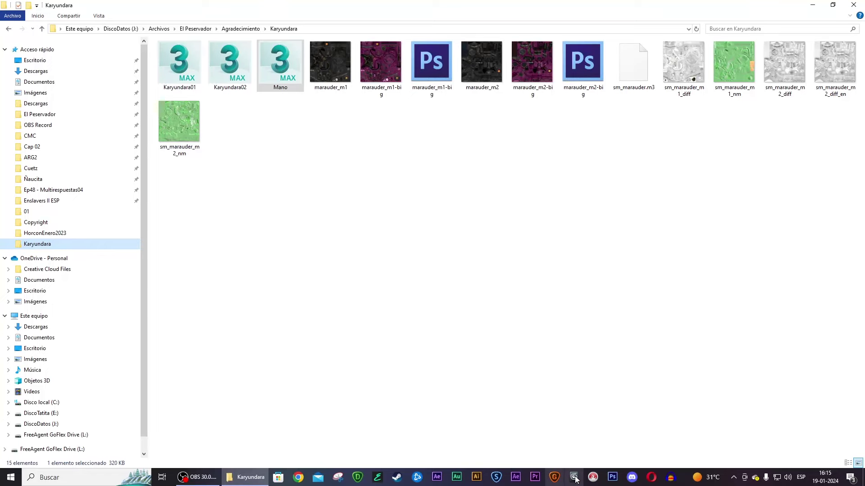
- Relaunch 3ds Max and reopen Karyundara02.max from Recent Documents
left_click(573, 477)
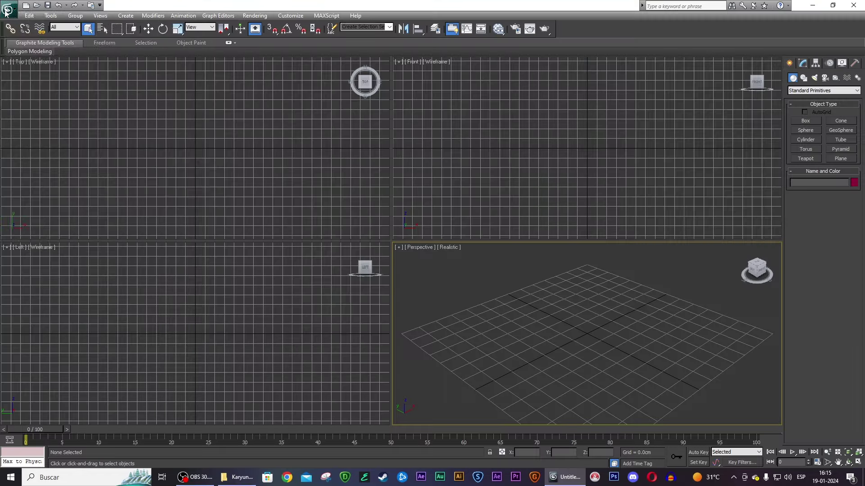
left_click(7, 10)
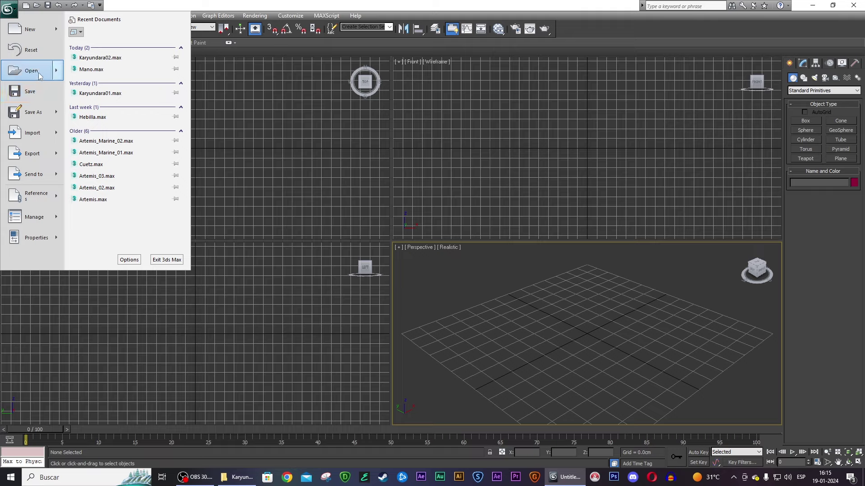
left_click(90, 59)
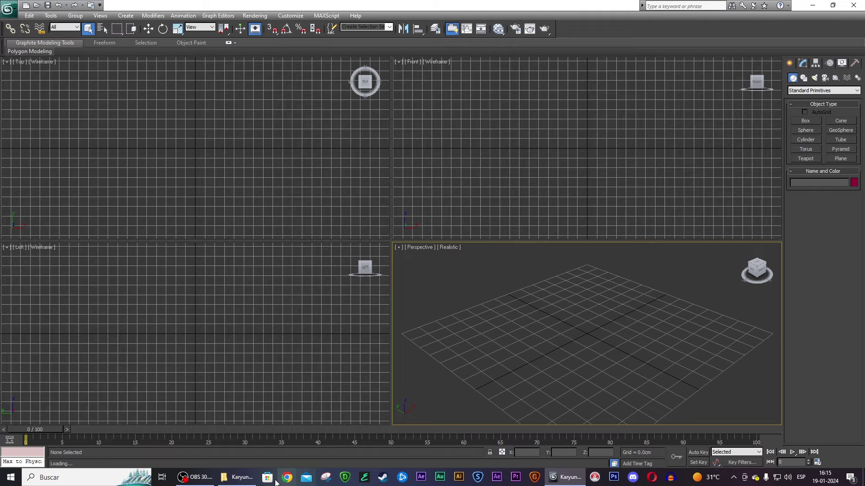
- Merge Mano.max into the scene by dragging it from the Karyundara folder
left_click(249, 478)
mouse_move(260, 76)
left_mouse_down()
mouse_move(329, 125)
mouse_move(310, 307)
left_mouse_up()
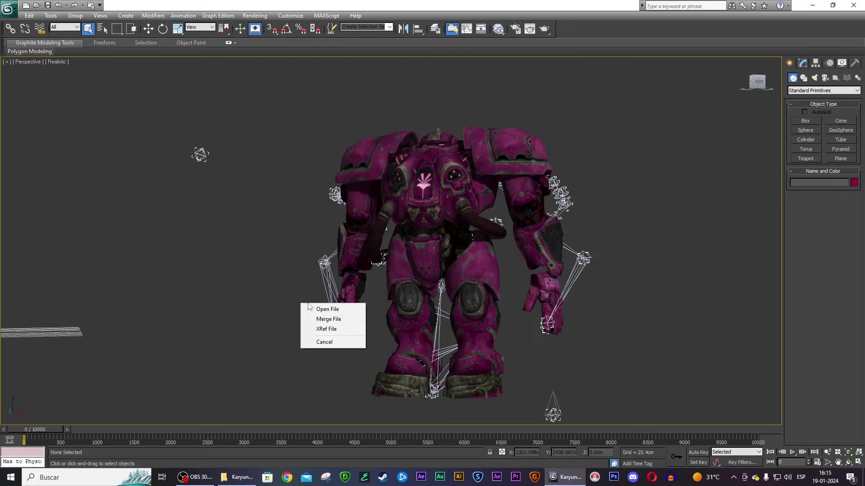
left_click(327, 319)
key("w")
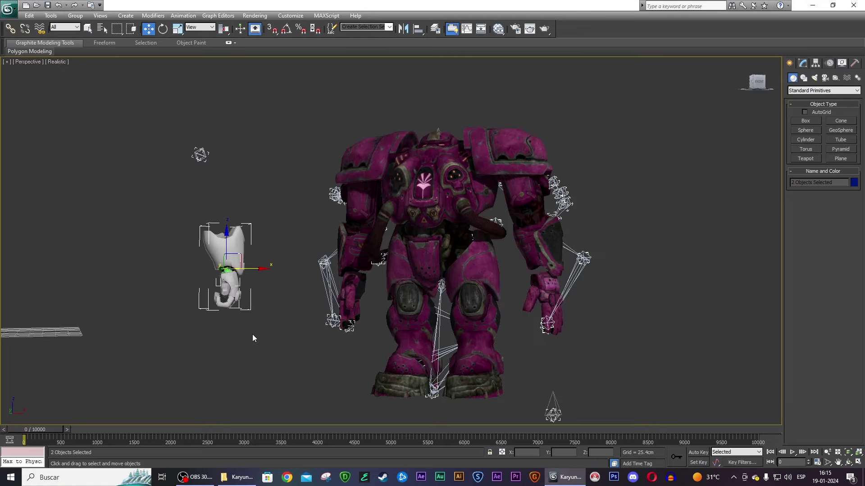
left_click(289, 335)
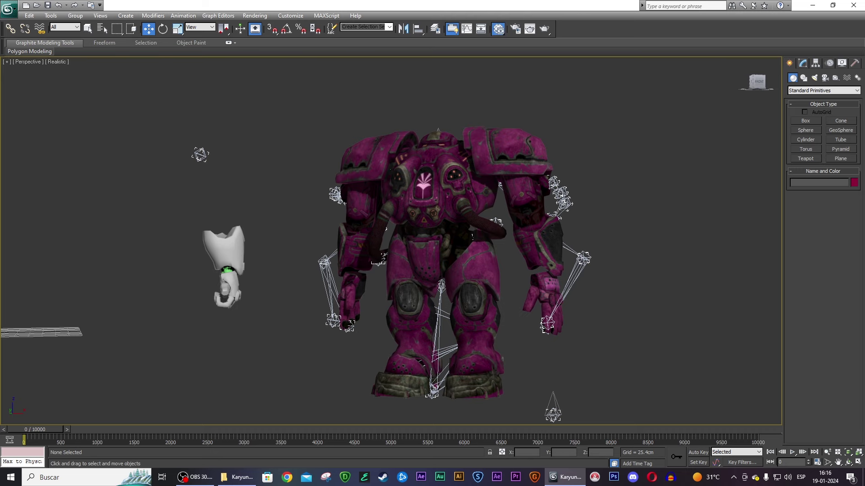
- Select the robot's own hand mesh and delete its Unwrap UVW modifier
left_click(241, 256)
scroll(233, 268, "up", 3)
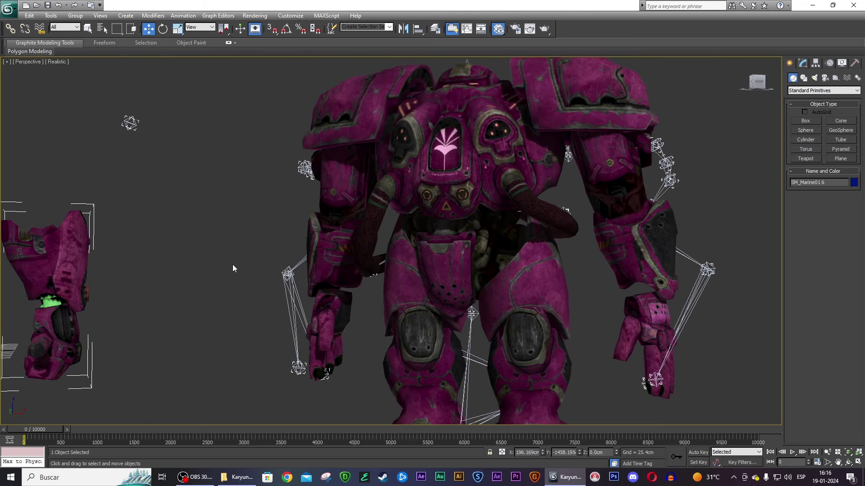
left_click(326, 262)
left_click(802, 63)
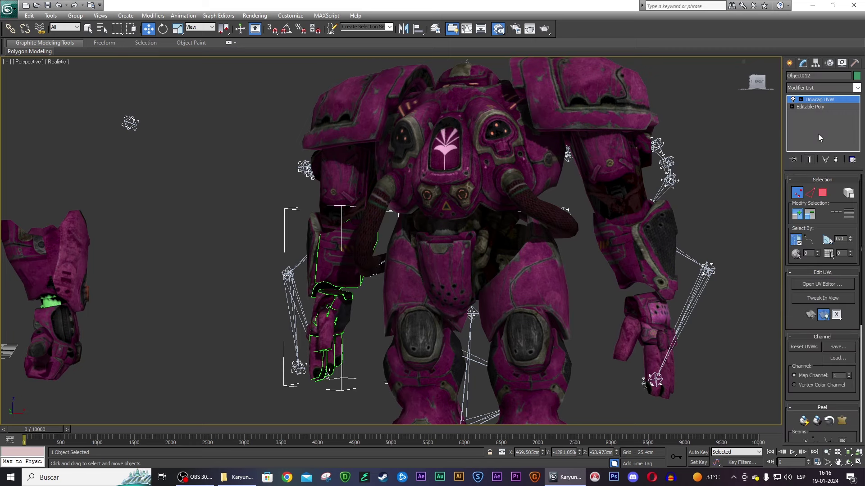
right_click(832, 105)
left_click(766, 135)
left_click(161, 238)
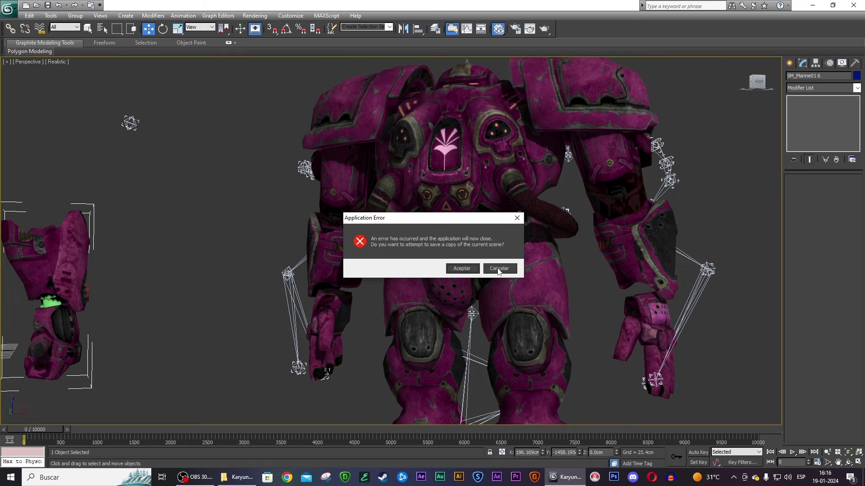
- Dismiss the crash and reopen Karyundara02 from Recent Documents
left_click(498, 269)
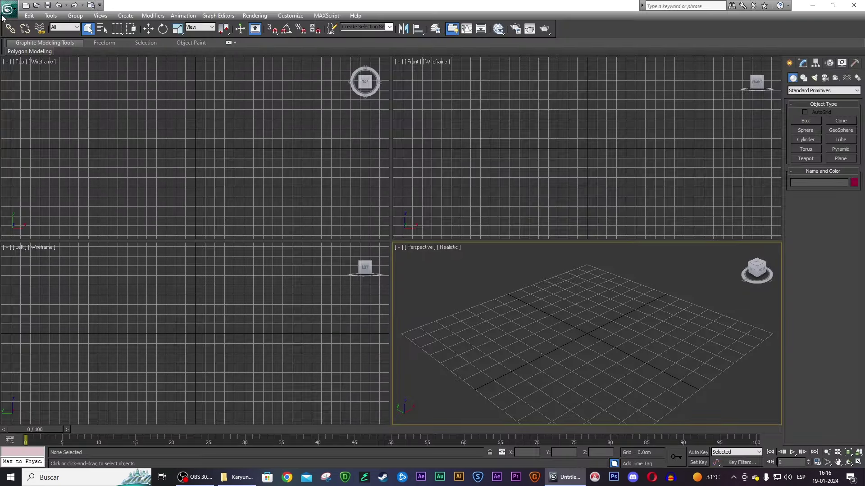
left_click(3, 16)
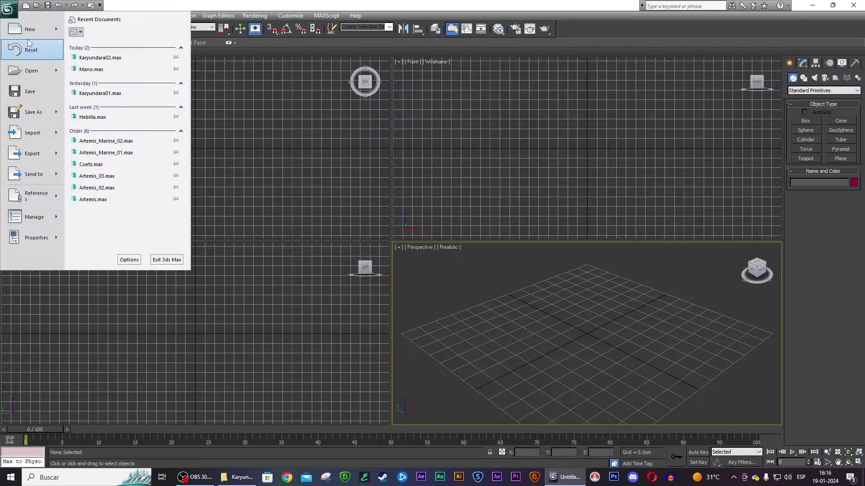
left_click(113, 58)
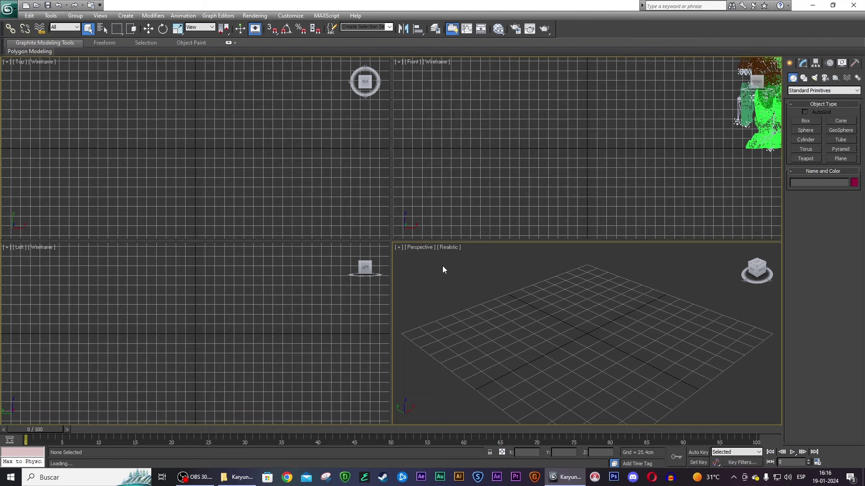
- Merge Mano.max into the scene again, orbit, and select the merged hand to view its modifiers
left_click(237, 477)
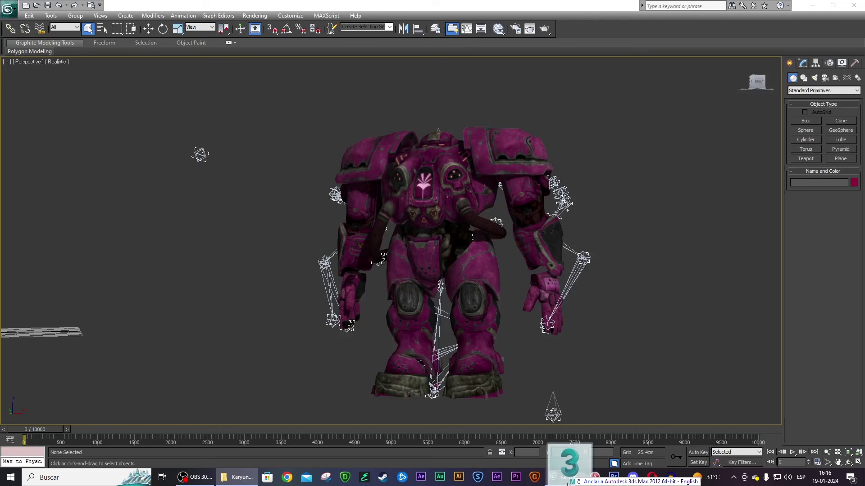
left_click_drag(279, 62, 241, 356)
left_click(272, 372)
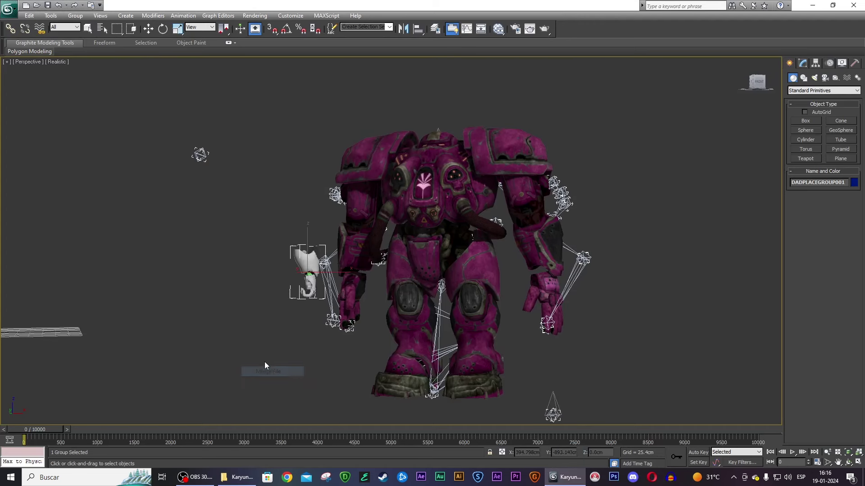
left_click(204, 412)
key("w")
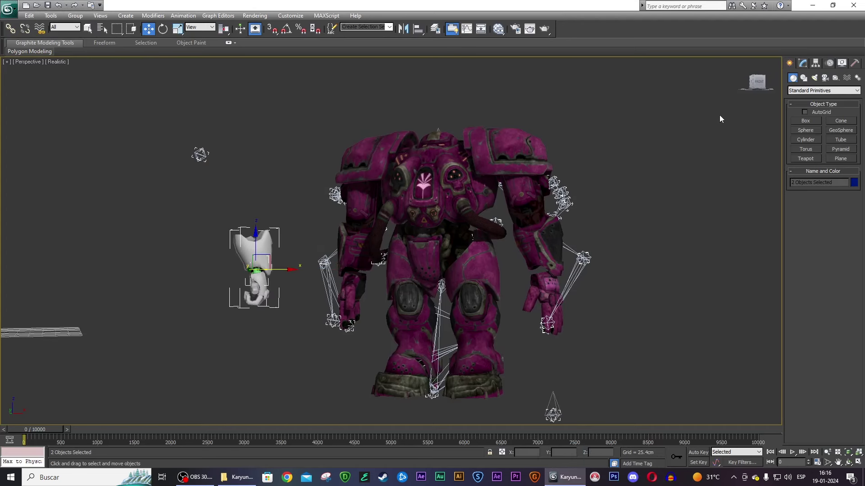
middle_click_drag(252, 315, 308, 272, "alt")
left_click(256, 249)
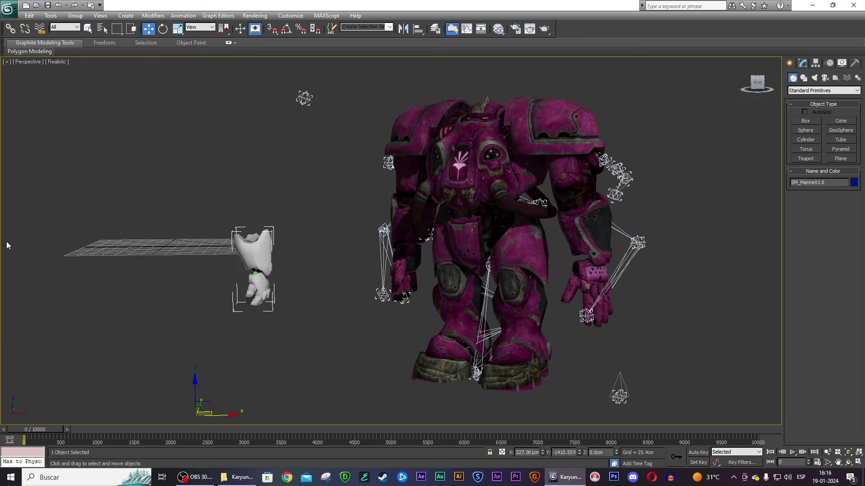
left_click(803, 63)
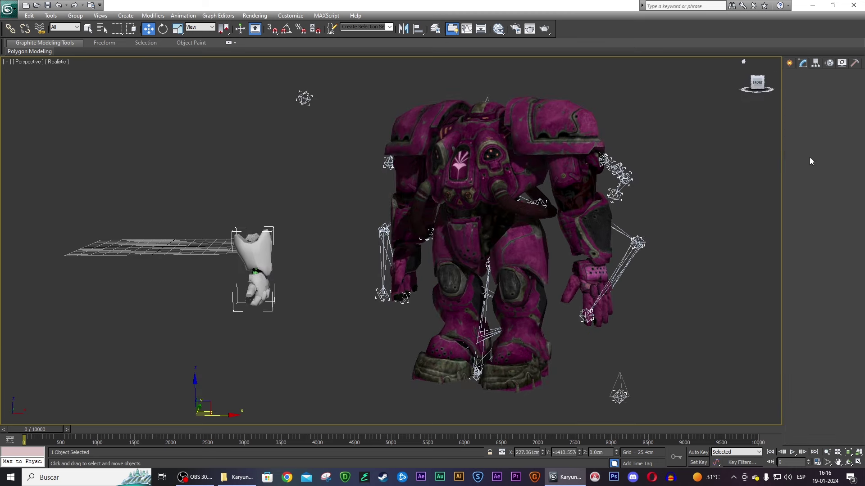
- Enter Editable Poly Vertex mode and select all the merged hand's vertices
right_click(820, 102)
key("Escape")
left_click(799, 190)
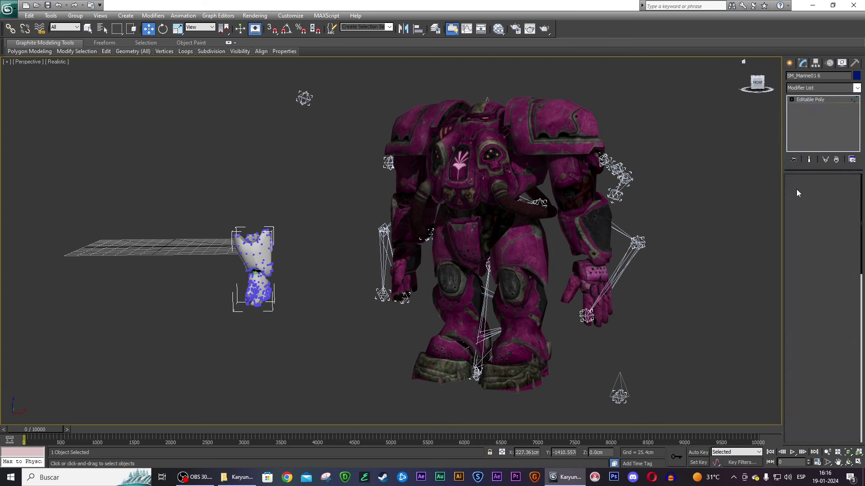
left_click_drag(203, 225, 295, 343)
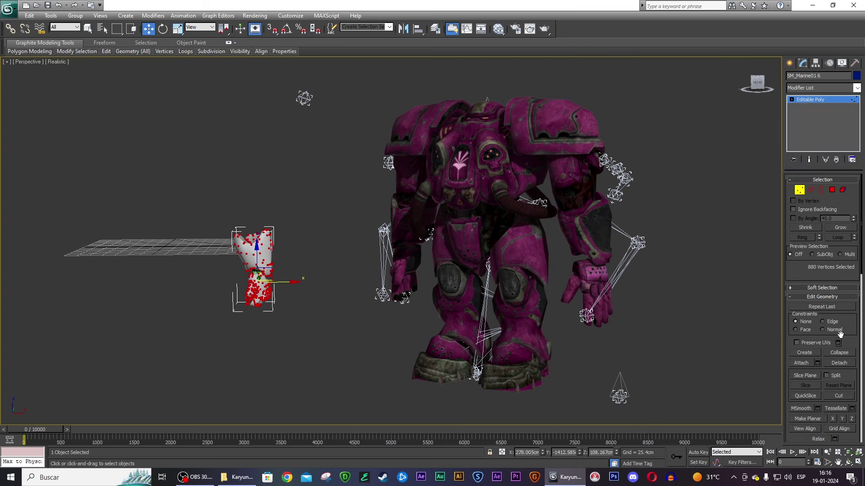
scroll(847, 374, "down", 3)
scroll(838, 361, "down", 3)
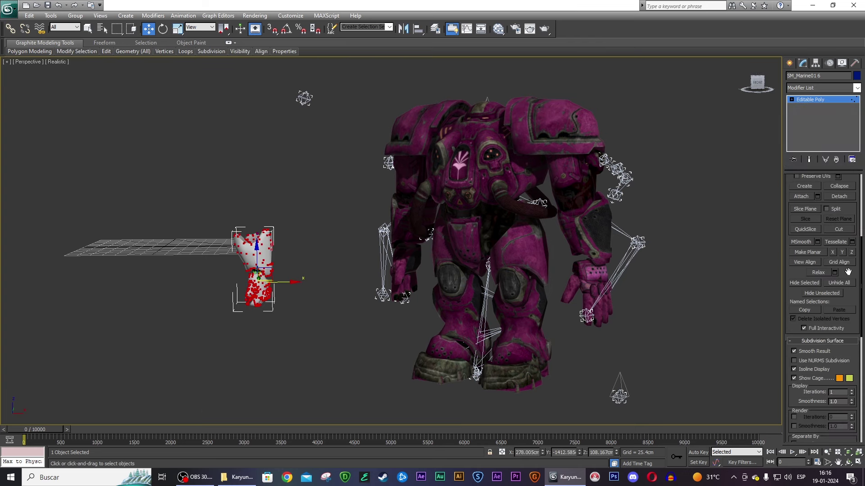
scroll(848, 275, "down", 1)
scroll(847, 298, "down", 4)
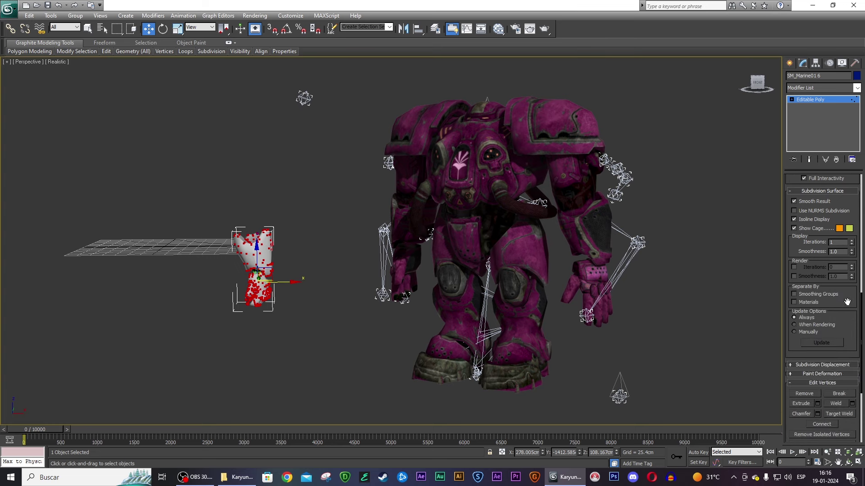
- Weld the selected hand vertices and confirm
left_click(852, 403)
left_click(397, 273)
left_click(313, 225)
scroll(810, 188, "up", 4)
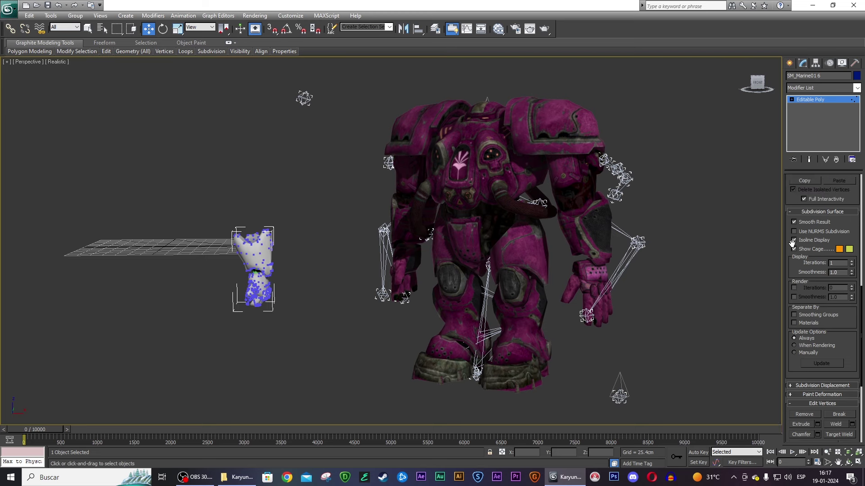
scroll(812, 187, "up", 4)
scroll(813, 186, "up", 4)
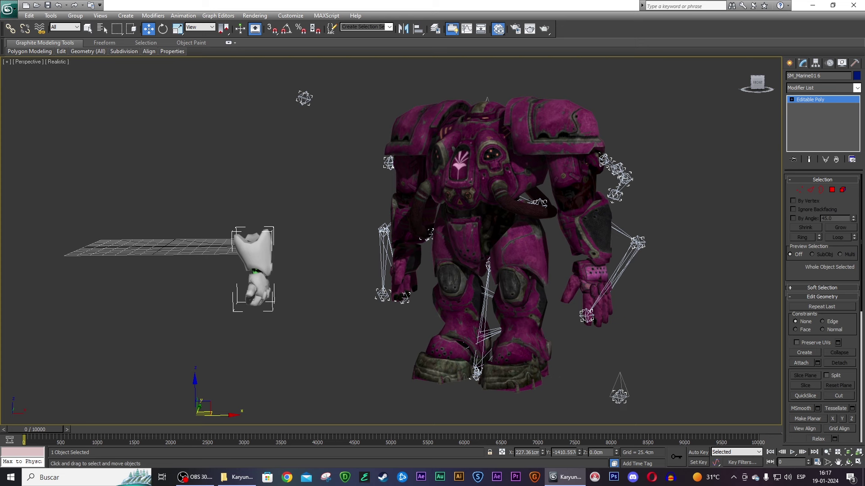
- Apply the pink marine material to the merged hand and delete arm Object011's Unwrap UVW modifier
left_click_drag(209, 275, 257, 268)
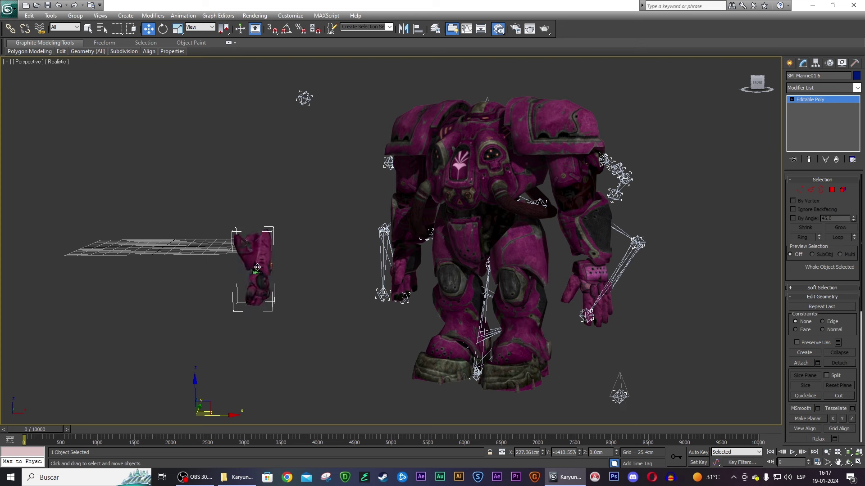
left_click(597, 253)
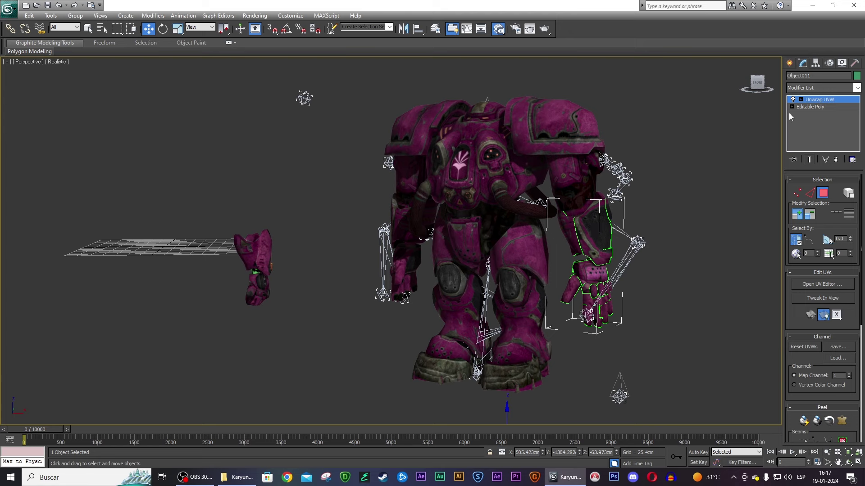
left_click(806, 107)
left_click(799, 190)
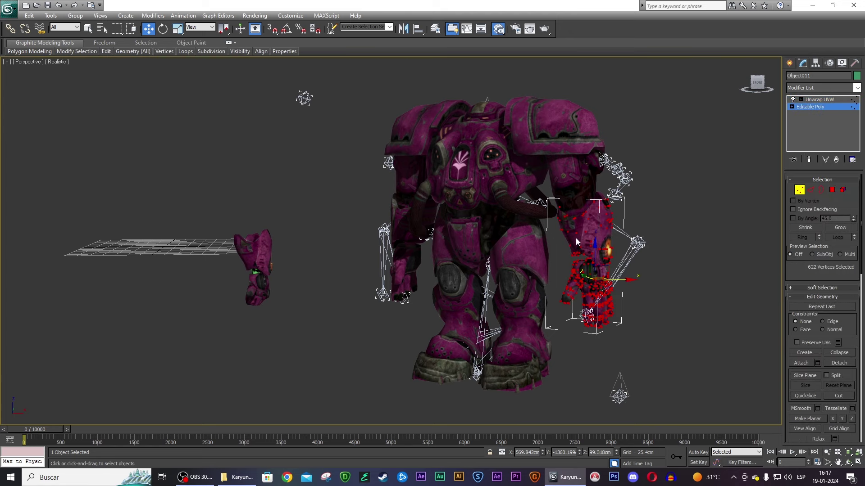
left_click(799, 191)
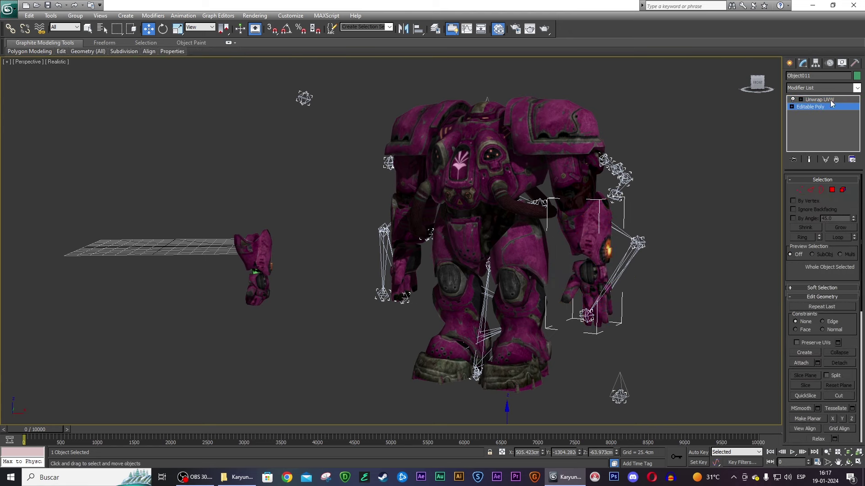
right_click(840, 106)
left_click(847, 135)
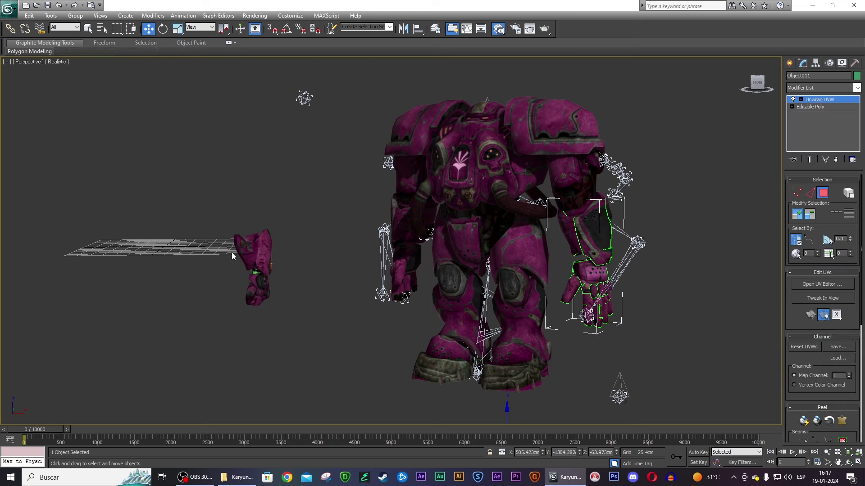
- Add an Unwrap UVW modifier to the detached left arm piece, then deselect
left_click(254, 266)
left_click(822, 88)
left_click(807, 105)
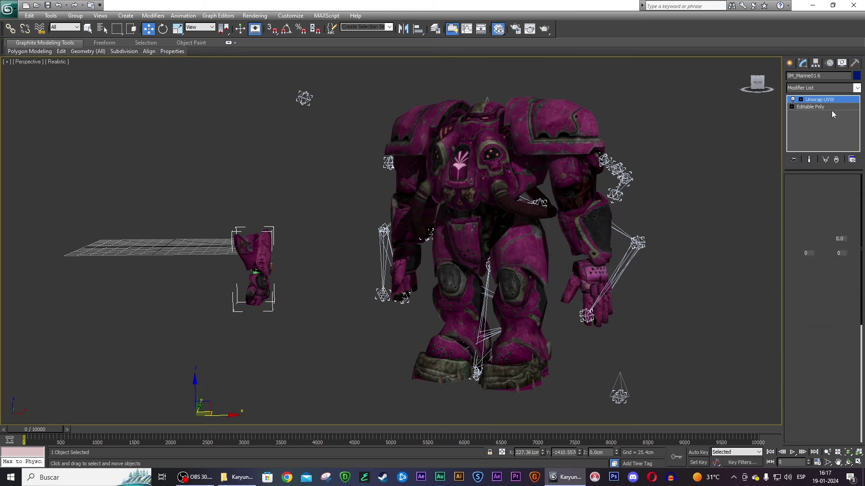
left_click(319, 215)
scroll(319, 214, "up", 3)
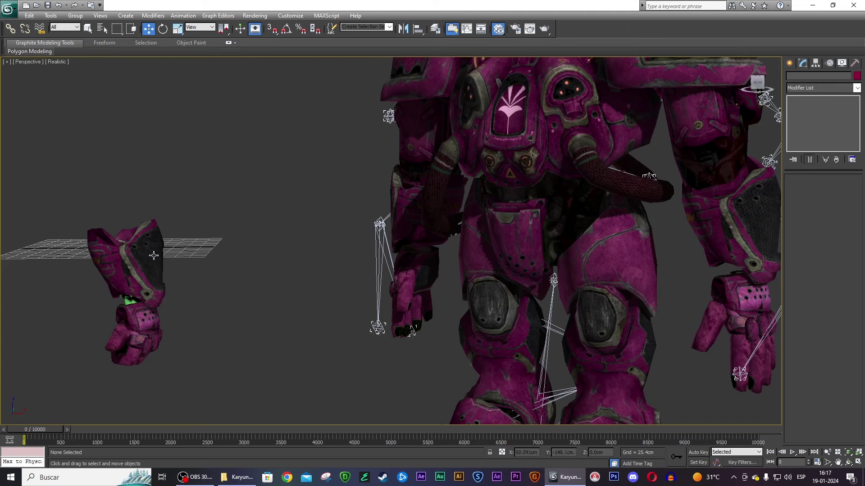
- Orbit to view the left arm from the side and set the viewport to Shaded display
left_click(163, 243)
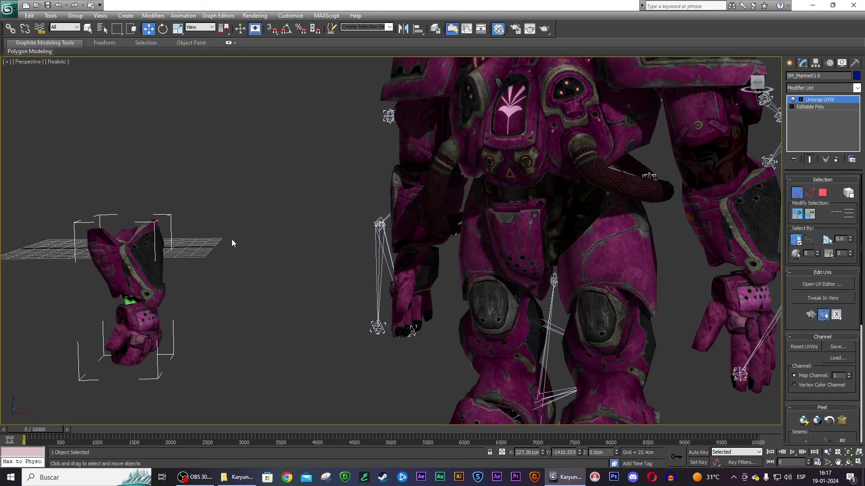
mouse_move(283, 231)
middle_mouse_down("alt")
mouse_move(573, 201)
mouse_move(77, 68)
middle_mouse_up("alt")
left_click(63, 66)
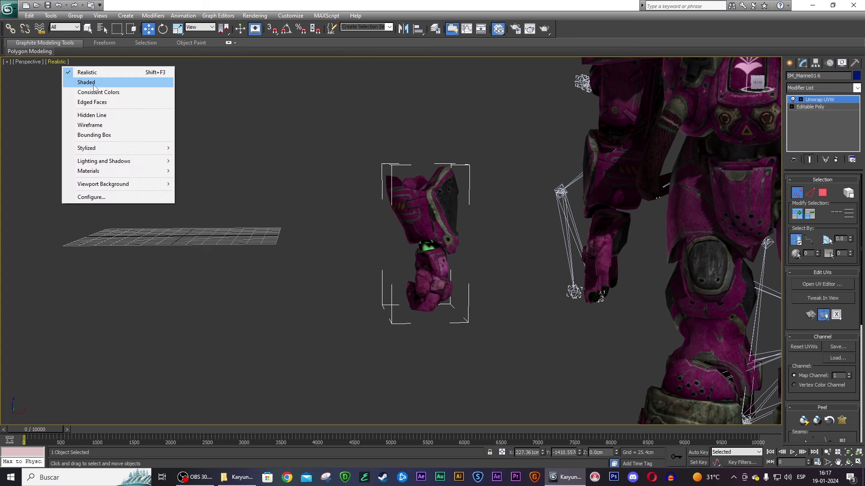
left_click(87, 80)
scroll(518, 186, "up", 3)
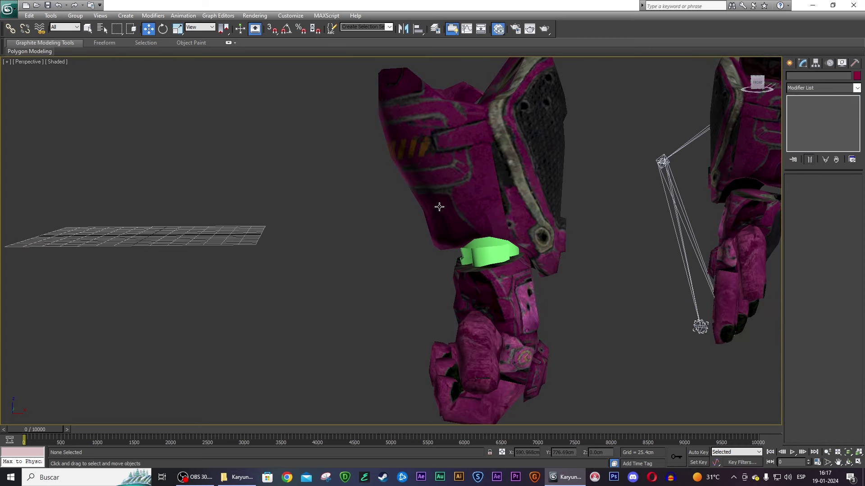
- Select the green joint piece and temporarily hide it to look behind, then restore it
left_click(478, 250)
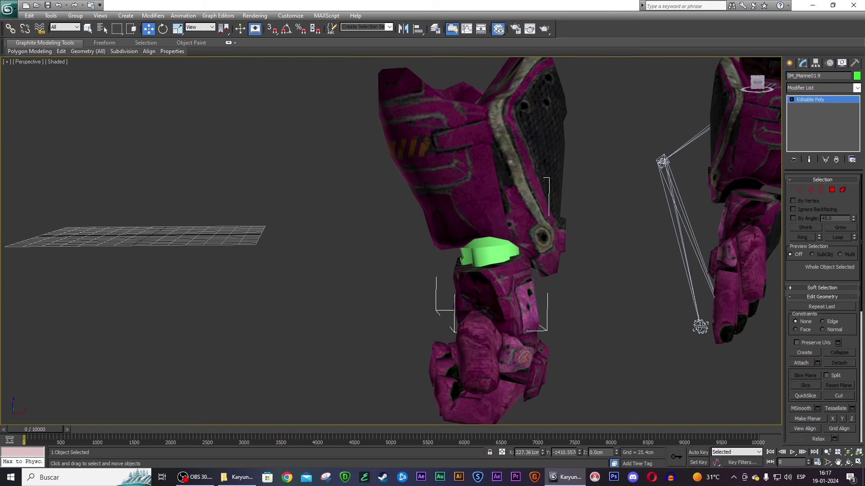
key("alt+h")
key("ctrl+z")
key("alt+h")
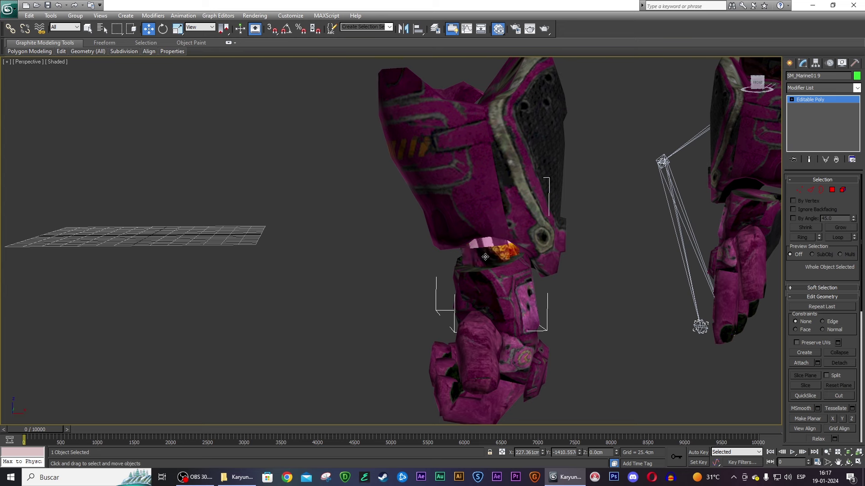
key("ctrl+z")
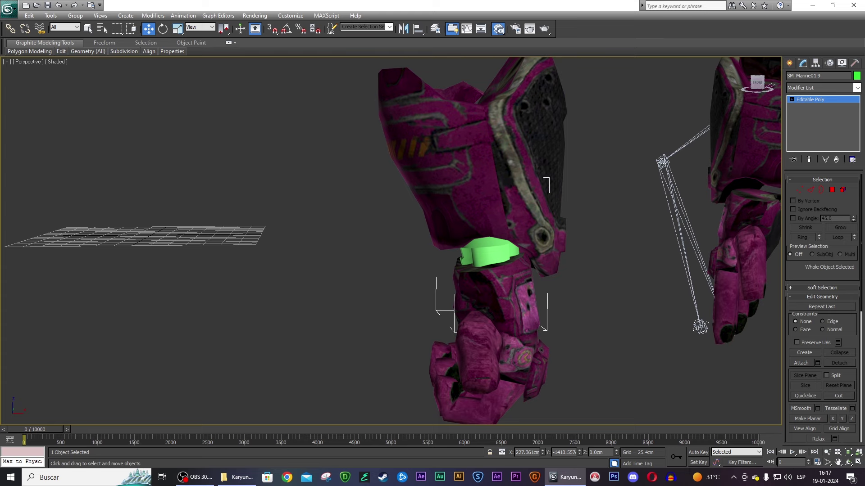
- Set Material #2's diffuse colour to black in the Material Editor
key("m")
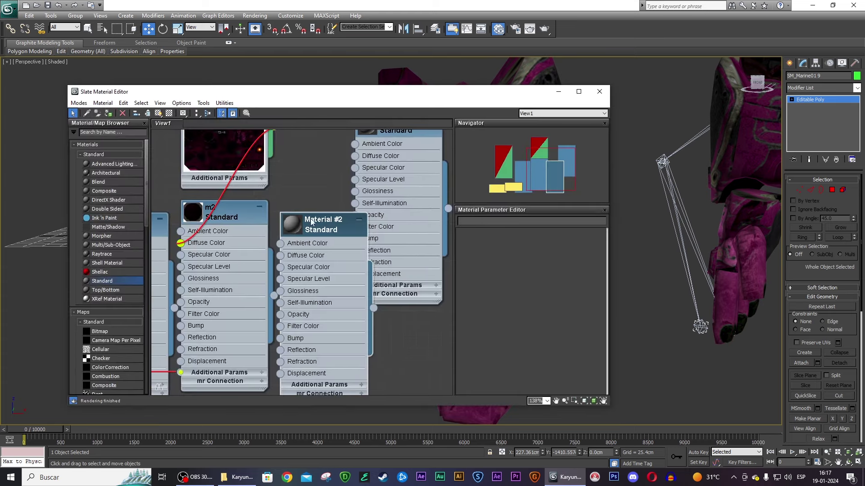
double_click(311, 222)
left_click(504, 288)
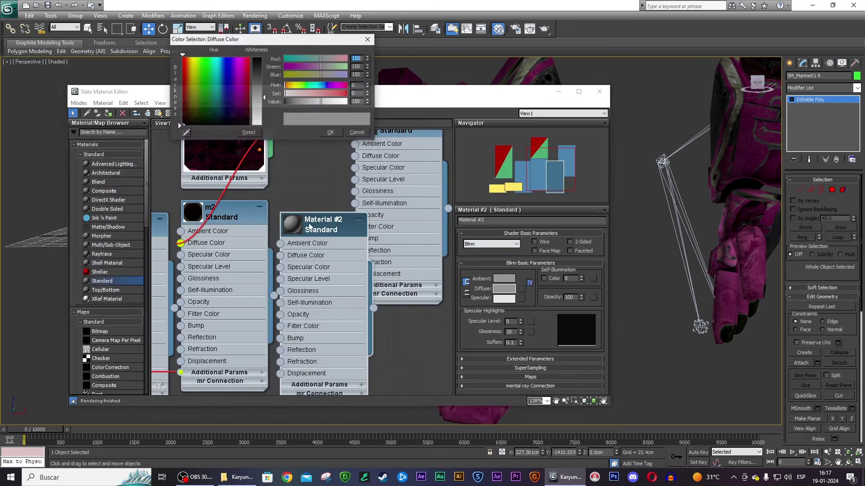
left_click_drag(315, 93, 288, 93)
left_click(333, 131)
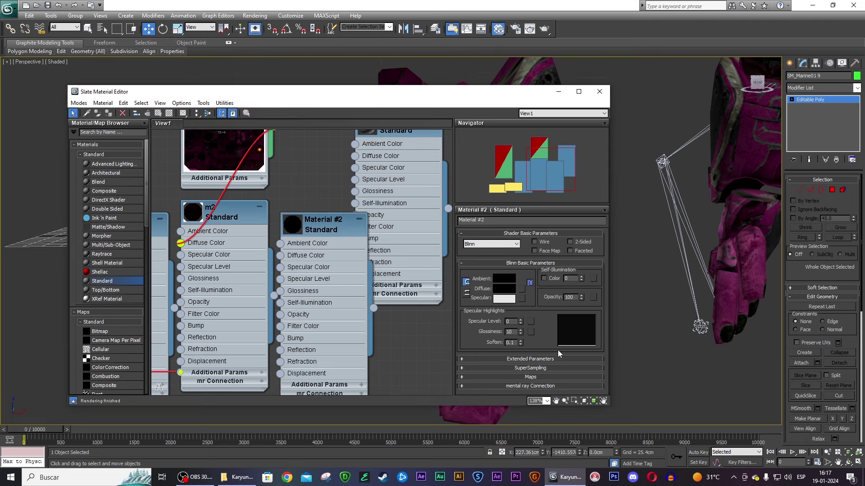
- Raise Material #2's Specular Level to 66 and Glossiness to 43, then move the editor aside
left_click_drag(520, 321, 524, 292)
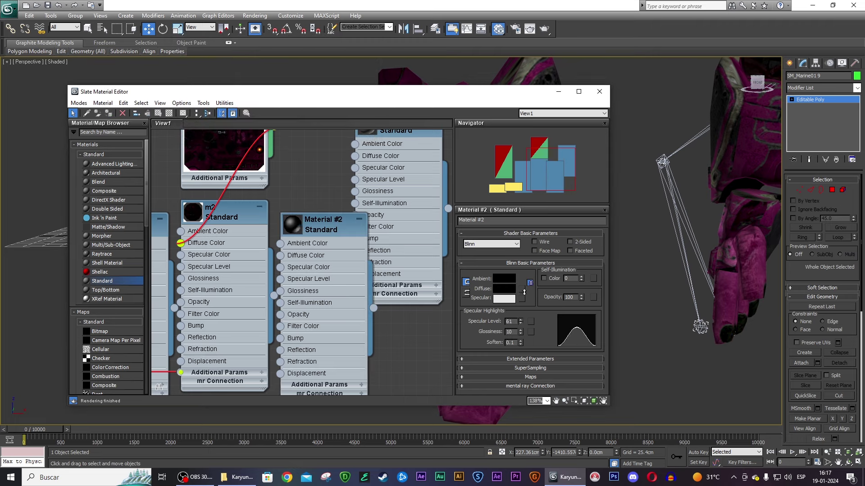
left_click_drag(520, 332, 519, 319)
left_click_drag(503, 83, 0, 84)
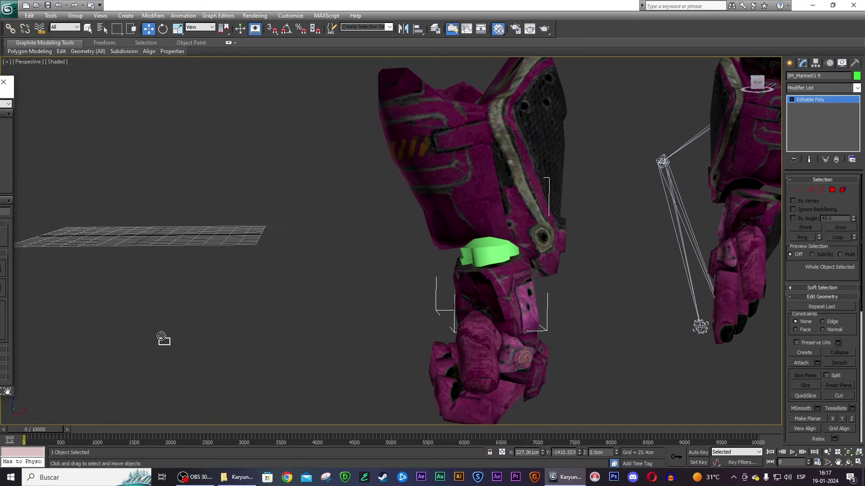
- Drag Material #2 onto the green joint piece between upper arm and forearm
left_click_drag(161, 337, 500, 246)
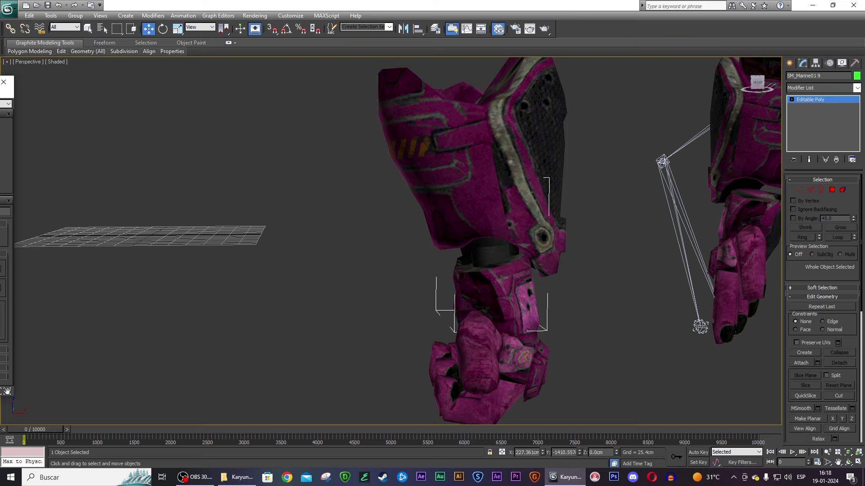
left_click(318, 226)
scroll(318, 225, "down", 3)
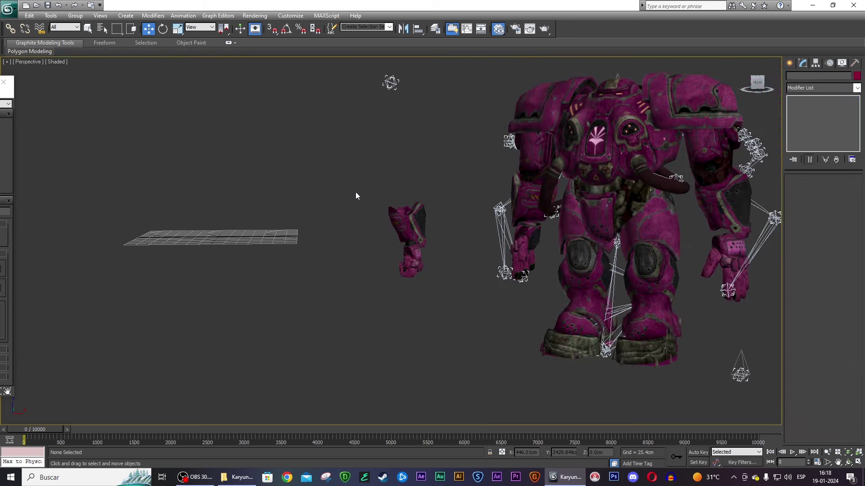
- Select the detached arm piece and bring up its Unwrap UVW modifier's context menu
left_click_drag(417, 187, 353, 328)
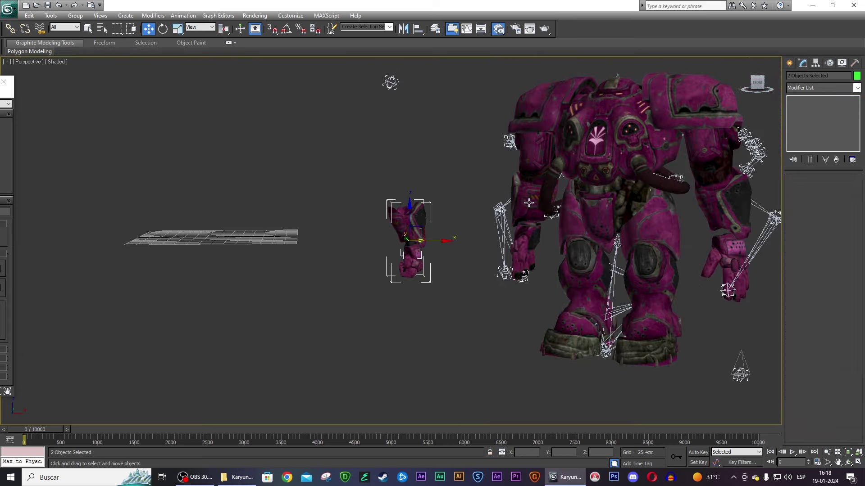
left_click(454, 236)
scroll(454, 236, "up", 5)
left_click(482, 160)
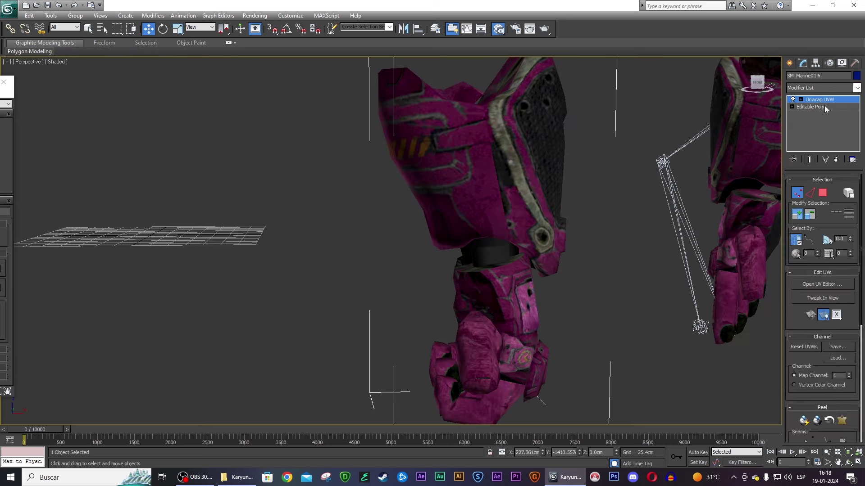
right_click(836, 101)
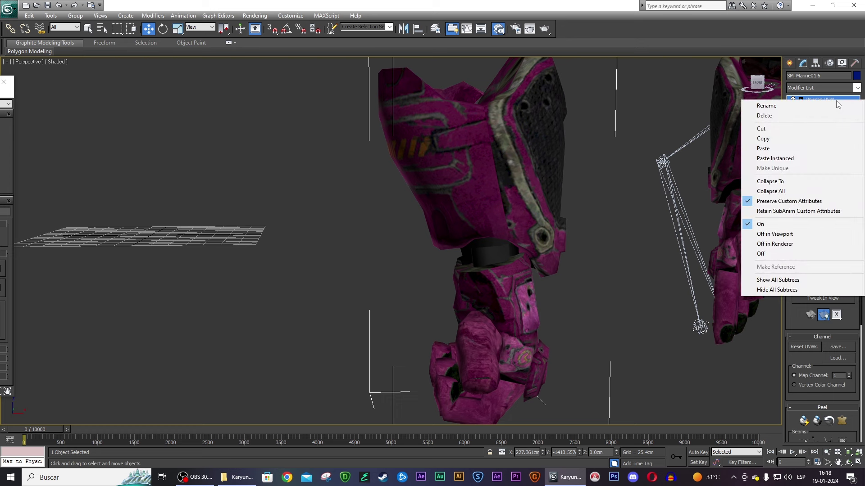
left_click(834, 201)
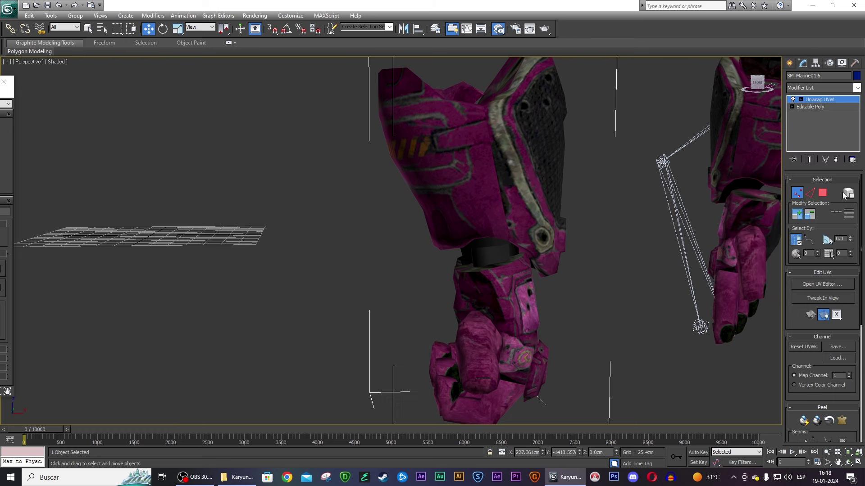
- Inspect the arm's UVs over the marauder_m2-big.jpg texture in the UV editor
left_click(826, 284)
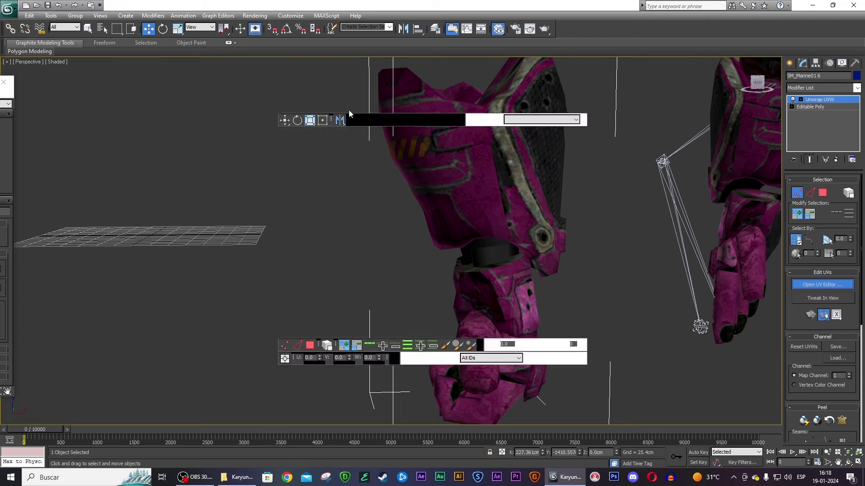
left_click(547, 129)
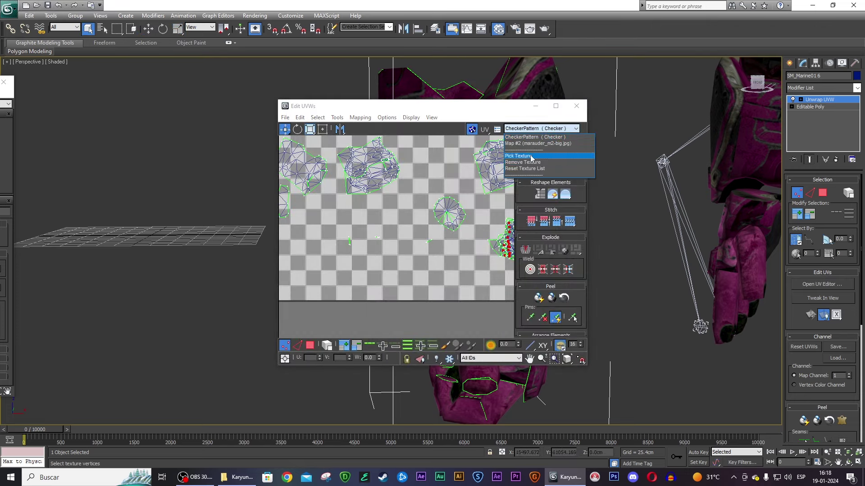
left_click(547, 140)
middle_click_drag(424, 169, 385, 225)
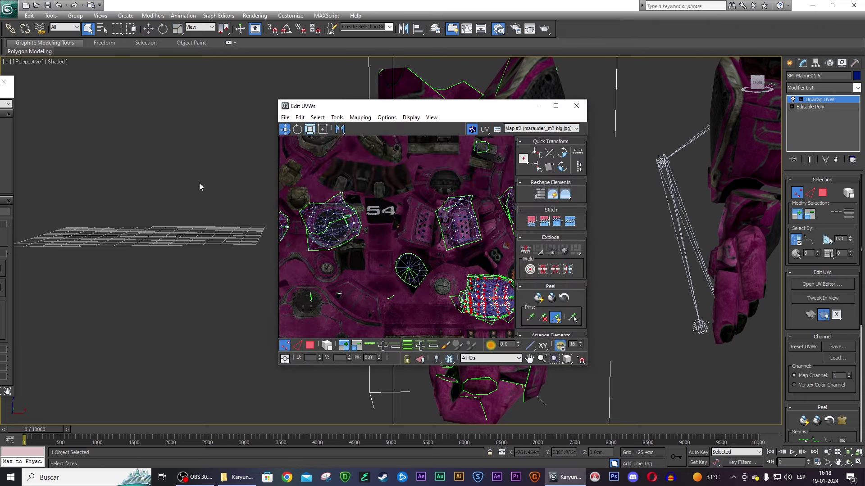
middle_click_drag(440, 193, 372, 191)
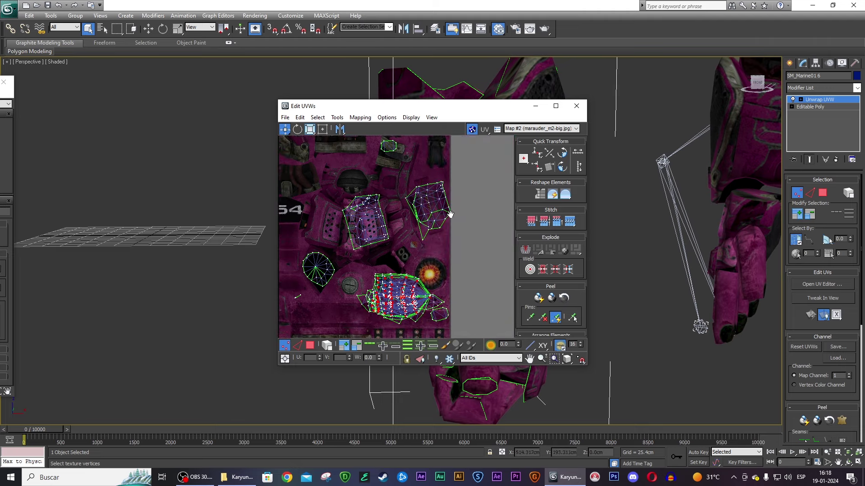
scroll(334, 250, "up", 2)
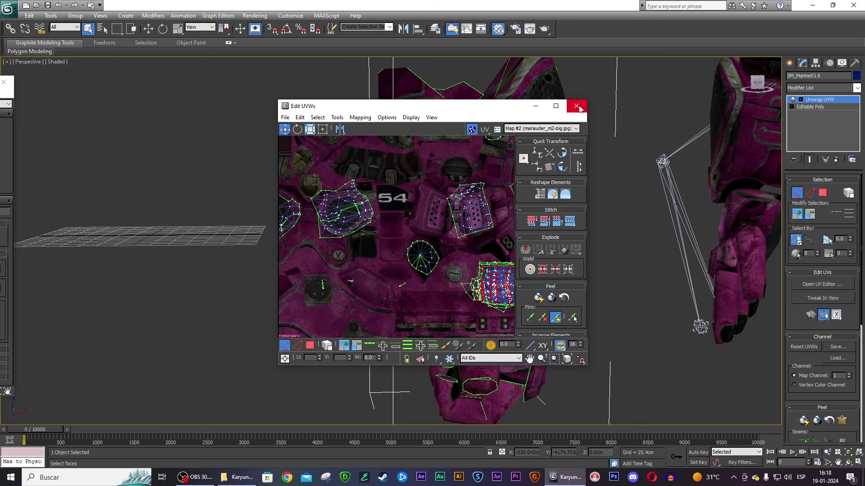
left_click(576, 106)
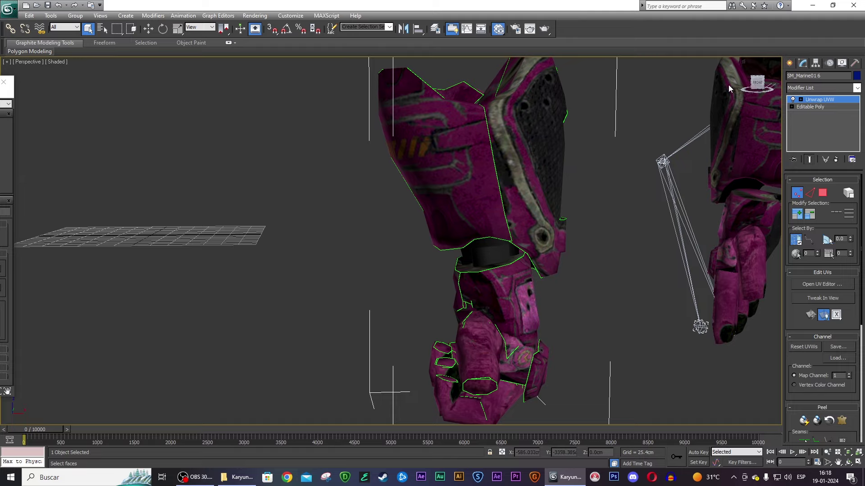
- Orbit around the gauntlet and bring up the Unwrap UVW modifier's context menu
left_click(752, 84)
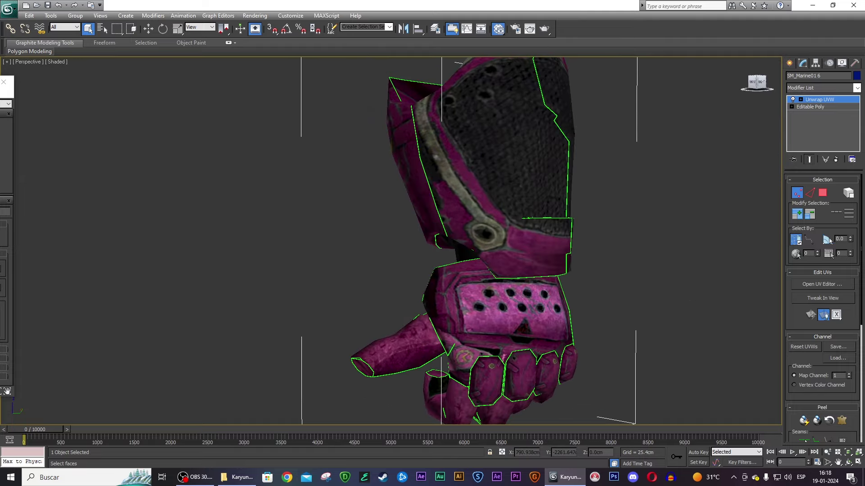
left_click(757, 82)
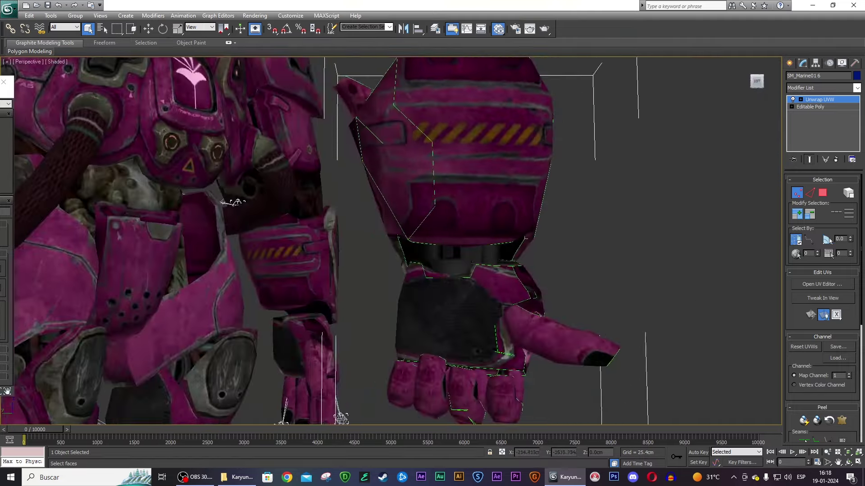
middle_click_drag(232, 202, 495, 216, "alt")
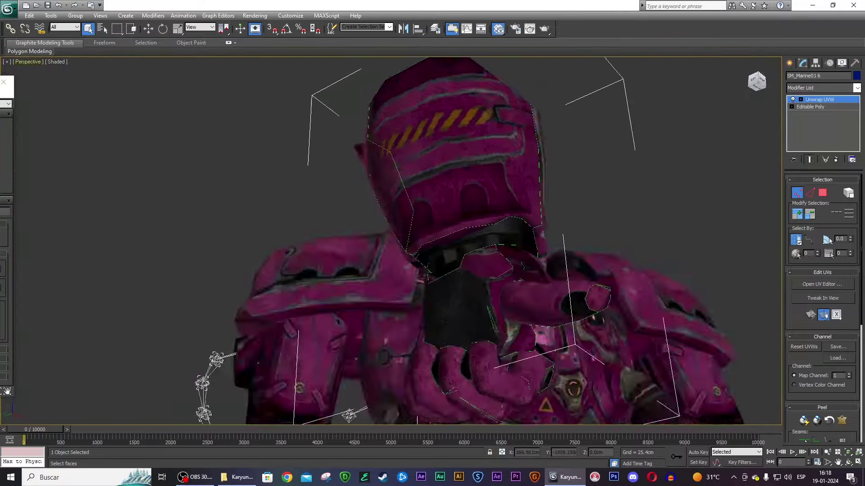
left_click_drag(756, 82, 759, 80)
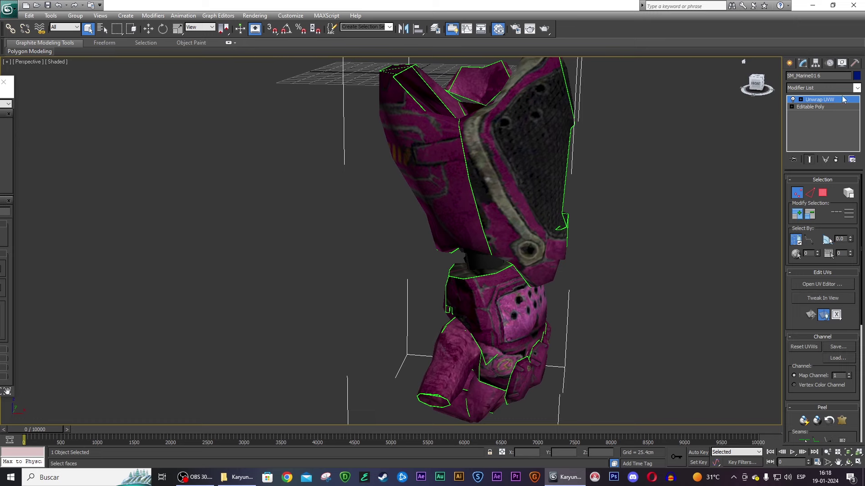
right_click(835, 104)
- Collapse Unwrap UVW into Editable Poly and select the lower hand element
left_click(766, 177)
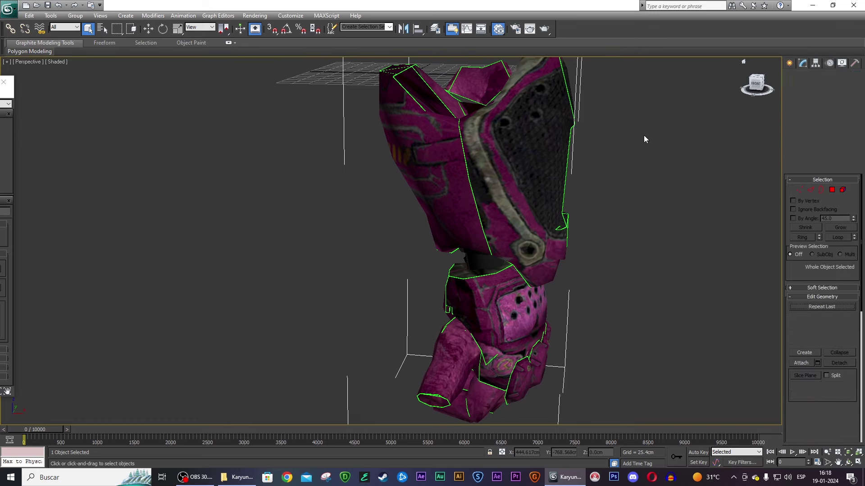
scroll(545, 152, "down", 5)
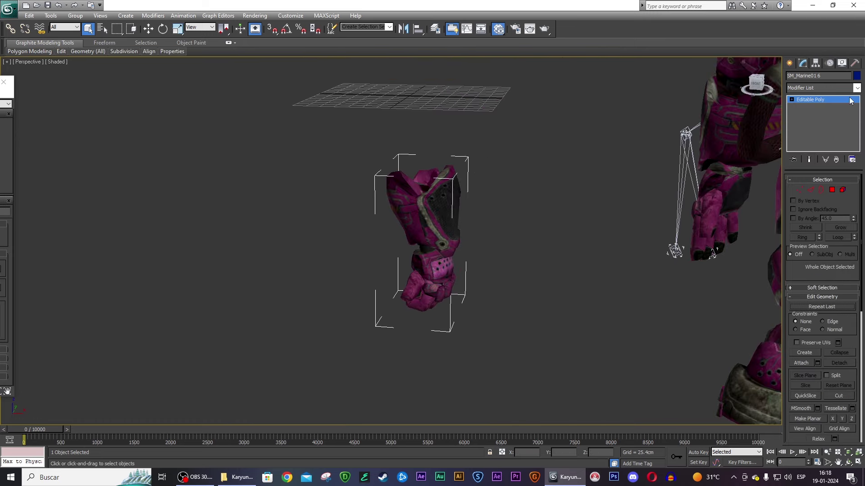
left_click(843, 190)
left_click(430, 280)
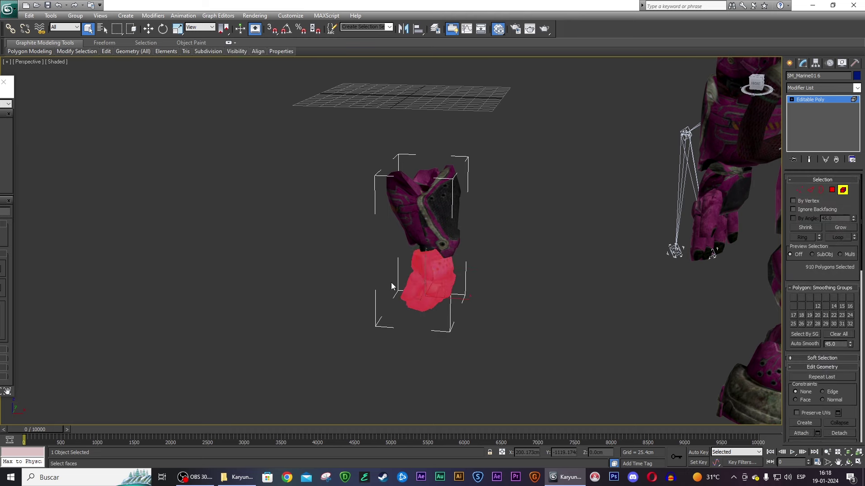
middle_click_drag(777, 72, 675, 90, "alt")
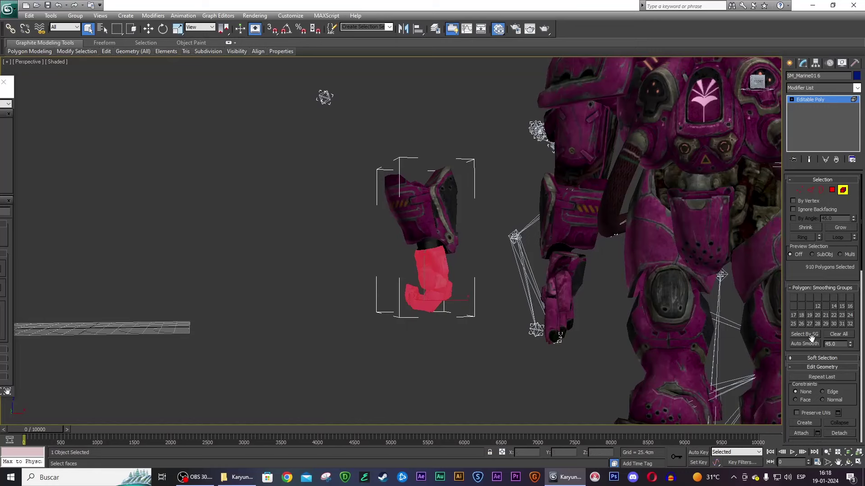
scroll(841, 308, "down", 3)
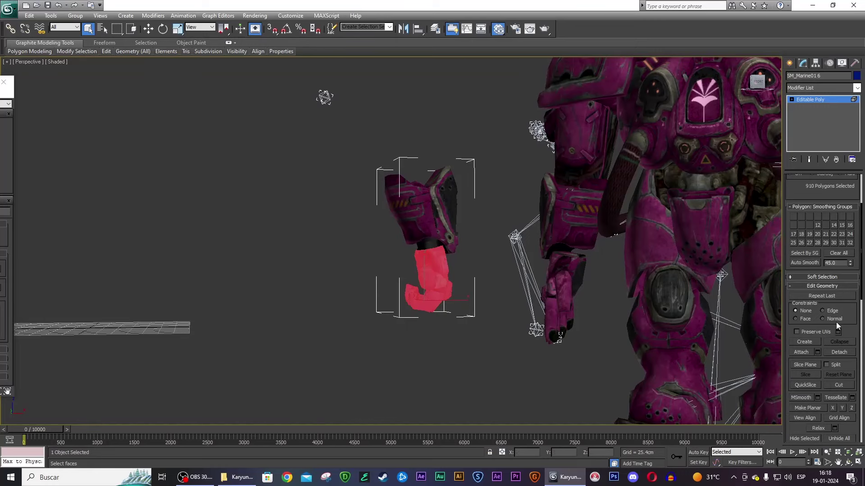
- Detach the hand polygons as a separate object and isolate it with Alt+Q
left_click(845, 349)
left_click(464, 242)
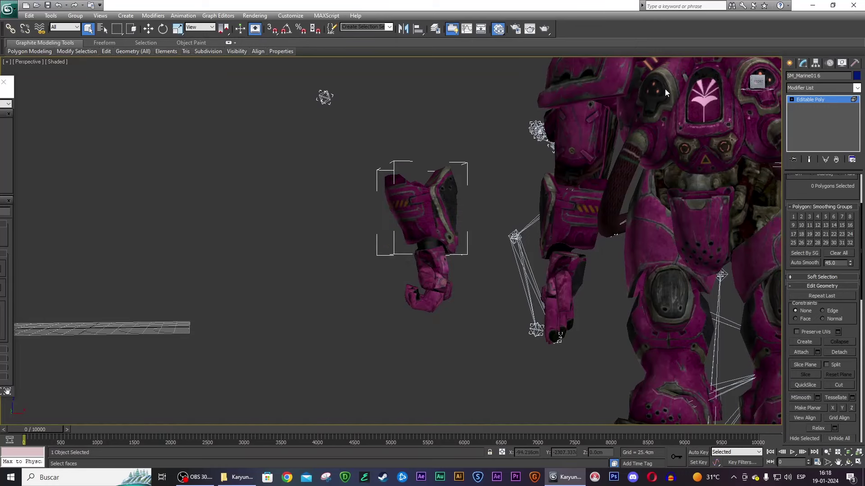
key("alt+q")
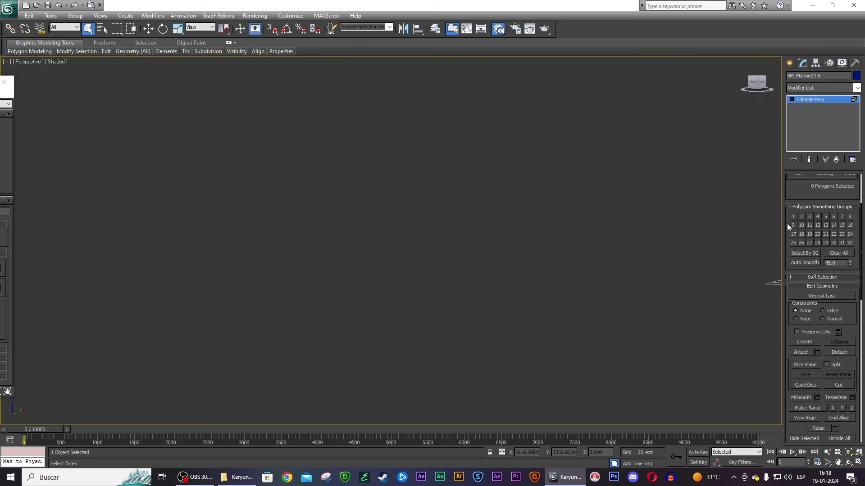
scroll(805, 205, "up", 3)
left_click(842, 191)
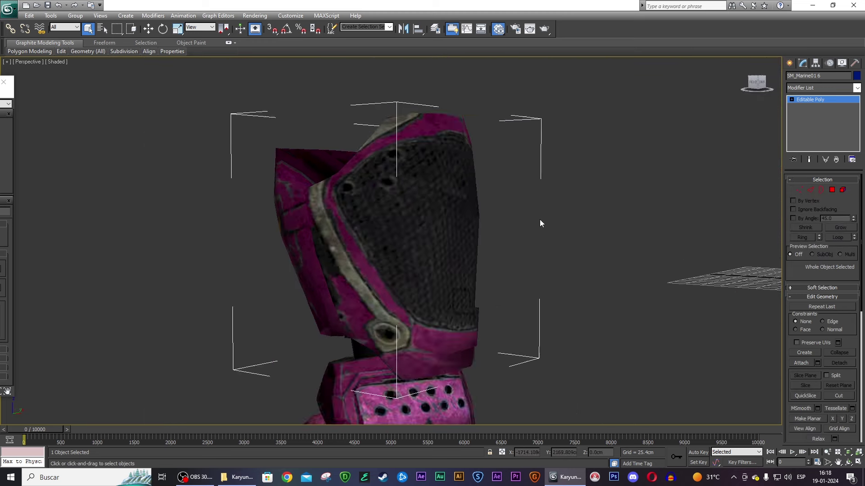
- Select the detached hand, enable Affect Pivot Only, and show all four viewports
scroll(540, 219, "down", 5)
left_click(434, 258)
scroll(393, 363, "up", 5)
left_click(394, 363)
left_click(815, 64)
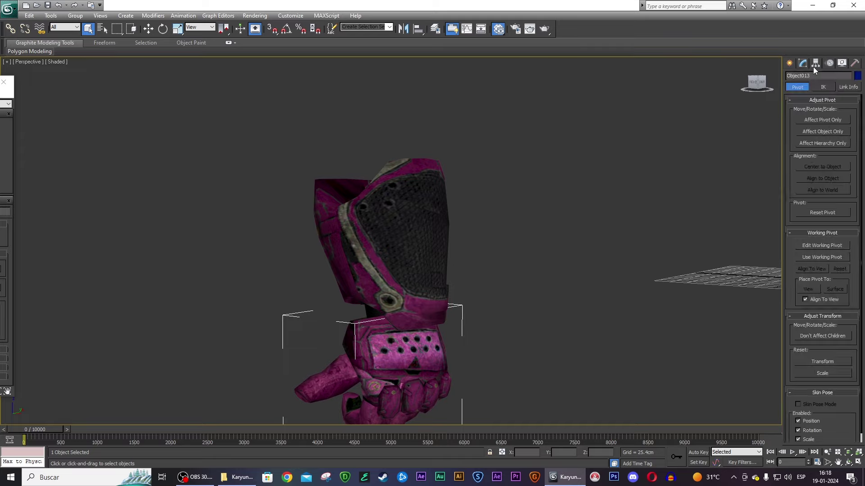
left_click(823, 119)
left_click(853, 460)
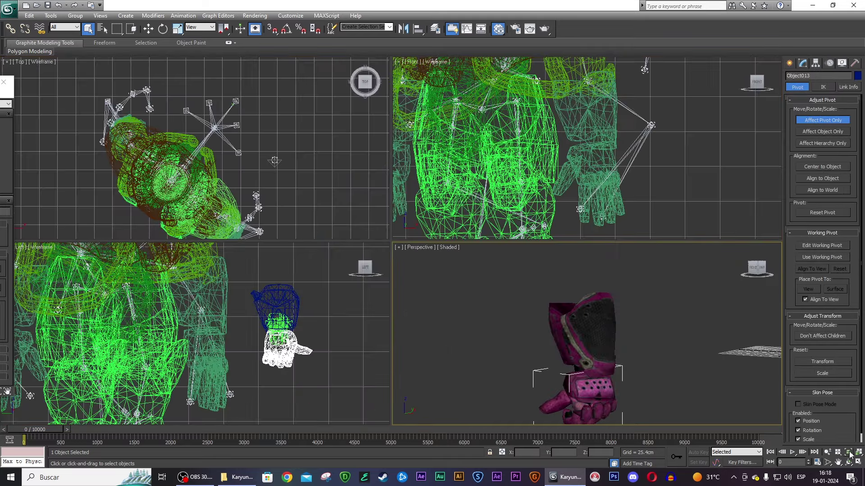
scroll(319, 337, "down", 3)
scroll(241, 349, "down", 2)
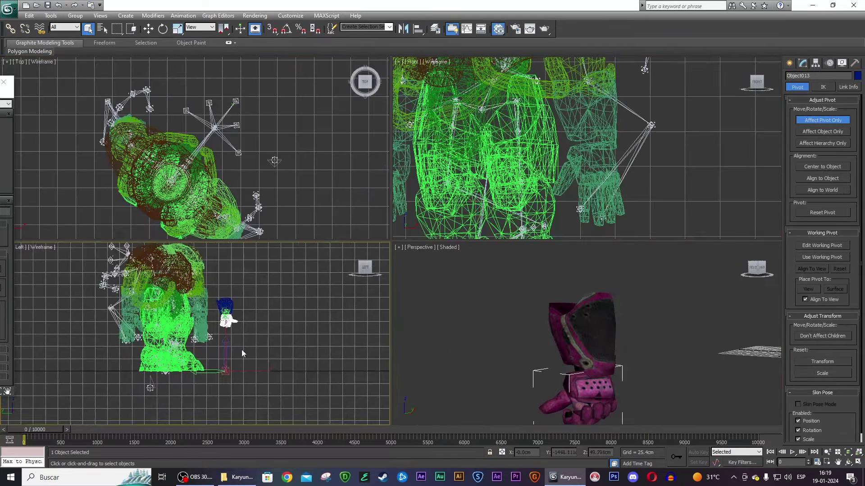
- Move the hand's pivot to the wrist, then turn off Affect Pivot Only
key("w")
mouse_move(236, 353)
left_mouse_down()
mouse_move(236, 265)
mouse_move(269, 265)
left_mouse_up()
scroll(304, 286, "up", 3)
scroll(298, 288, "up", 2)
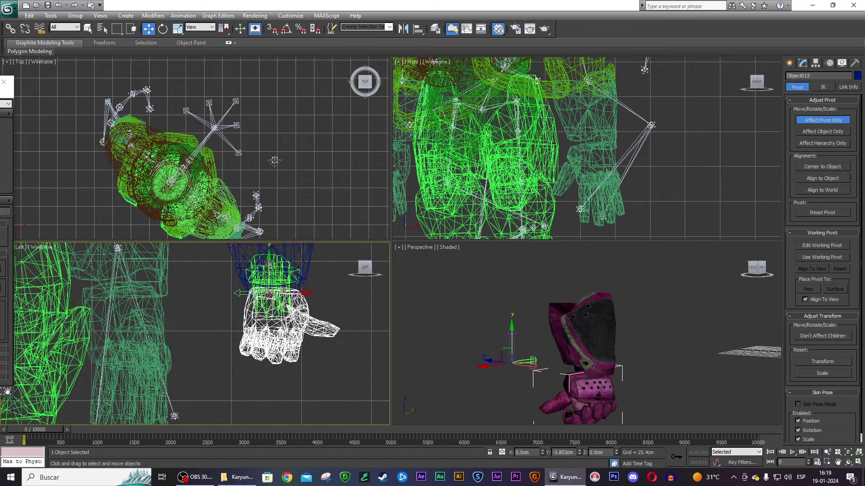
scroll(574, 157, "down", 5)
middle_click_drag(574, 157, 613, 131)
scroll(518, 118, "up", 3)
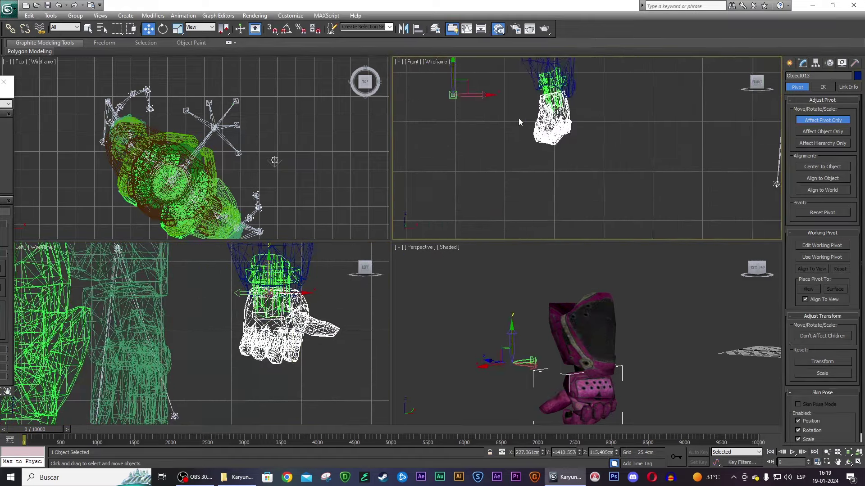
scroll(518, 118, "up", 2)
left_click_drag(464, 124, 602, 121)
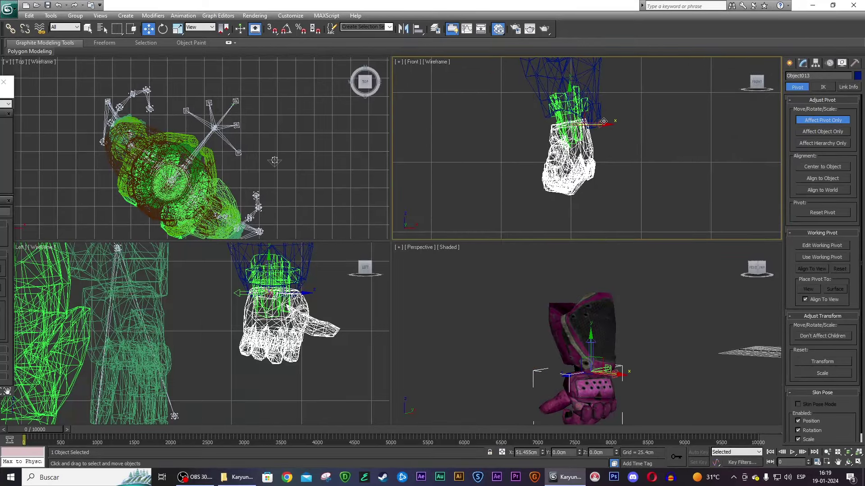
left_click_drag(570, 88, 570, 94)
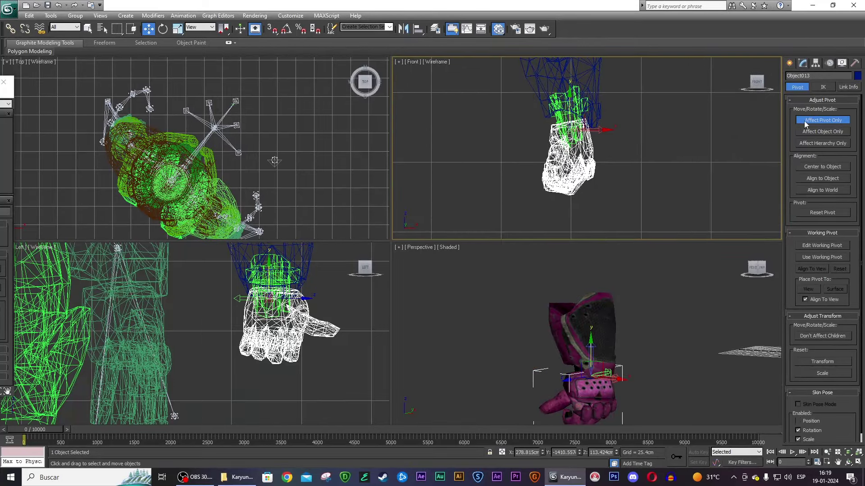
left_click(823, 120)
- Rotate the glove slightly around its wrist pivot using Local coordinates
left_click(610, 363)
middle_click_drag(611, 363, 600, 328)
key("e")
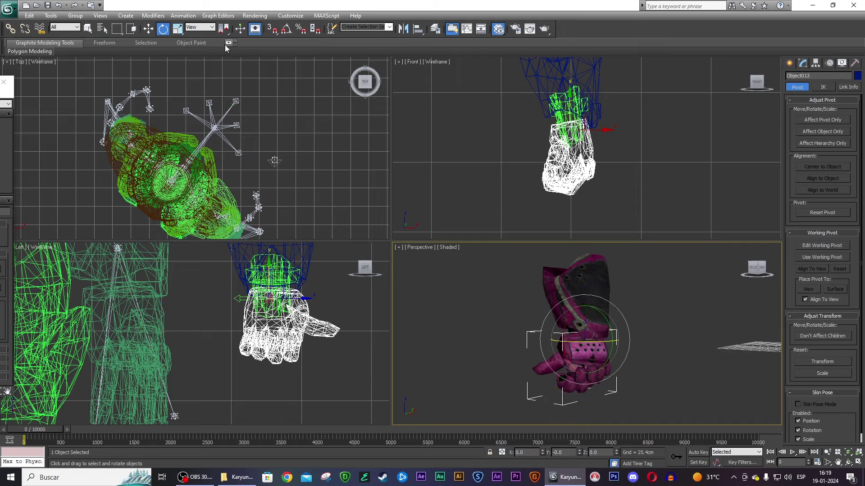
left_click(200, 27)
left_click(206, 57)
mouse_move(609, 324)
left_mouse_down()
mouse_move(571, 323)
mouse_move(609, 315)
mouse_move(631, 298)
left_mouse_up()
- Deselect the glove and select the upper arm pieces
left_click(635, 296)
scroll(589, 357, "up", 5)
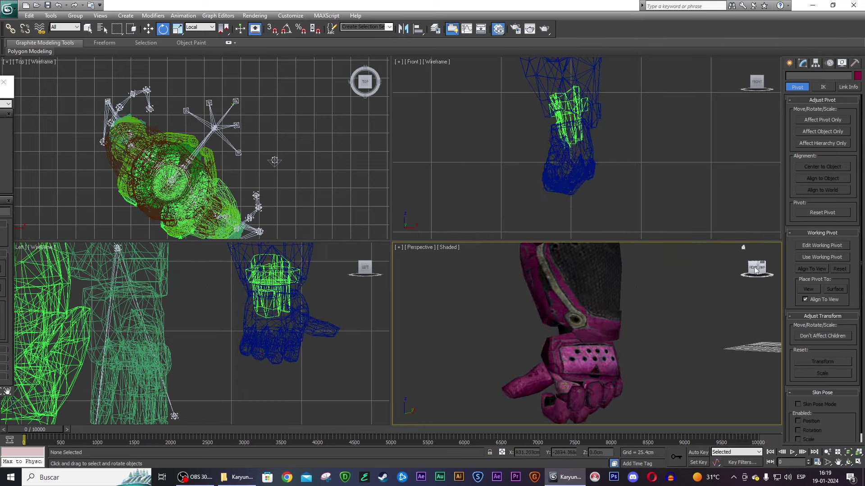
scroll(653, 293, "down", 3)
left_click(555, 297)
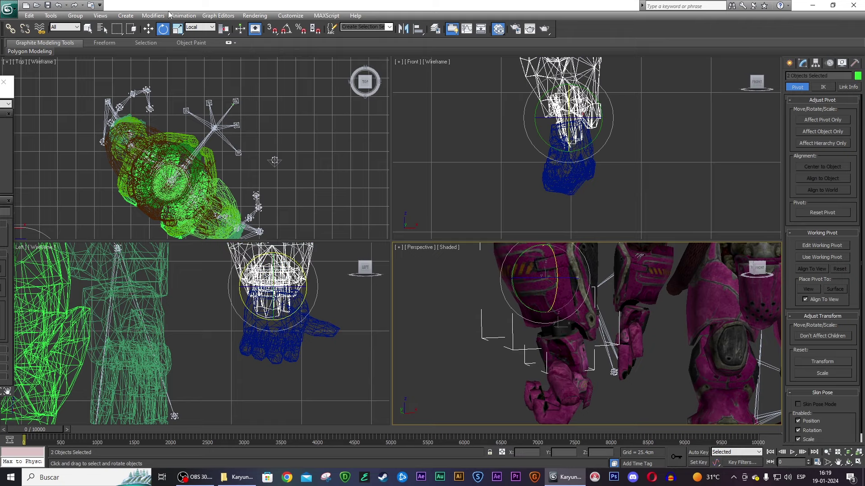
- Group the upper arm pieces as Group001 and link the detached hand to it
left_click(75, 15)
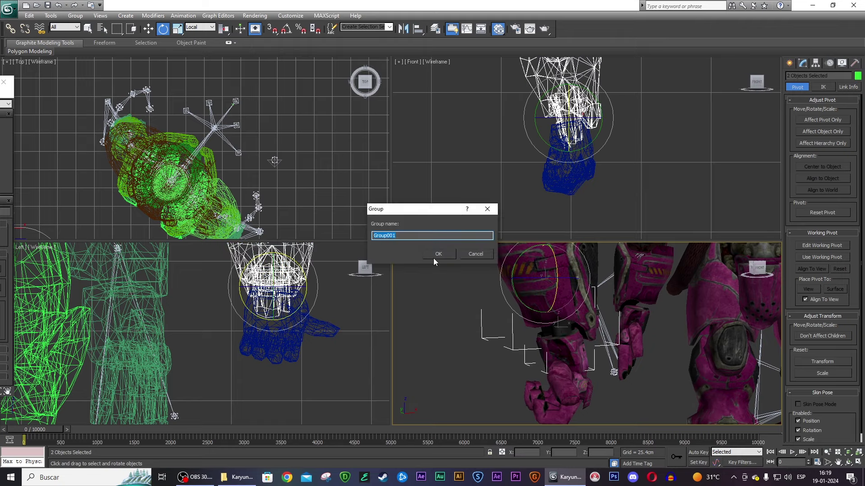
left_click(434, 257)
left_click(563, 396)
left_click(9, 28)
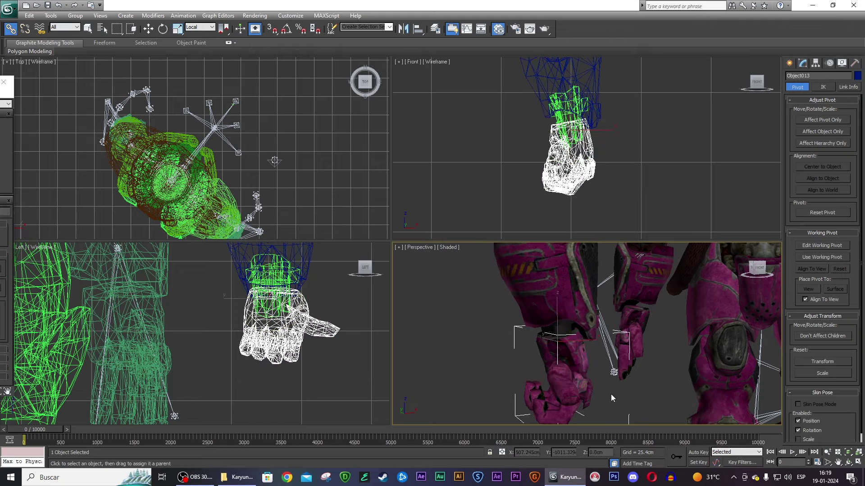
left_click(558, 285)
- Zoom out to the robot's body, select the arm and hand, and bring up the viewport menu
scroll(559, 288, "down", 3)
middle_click_drag(630, 304, 498, 304)
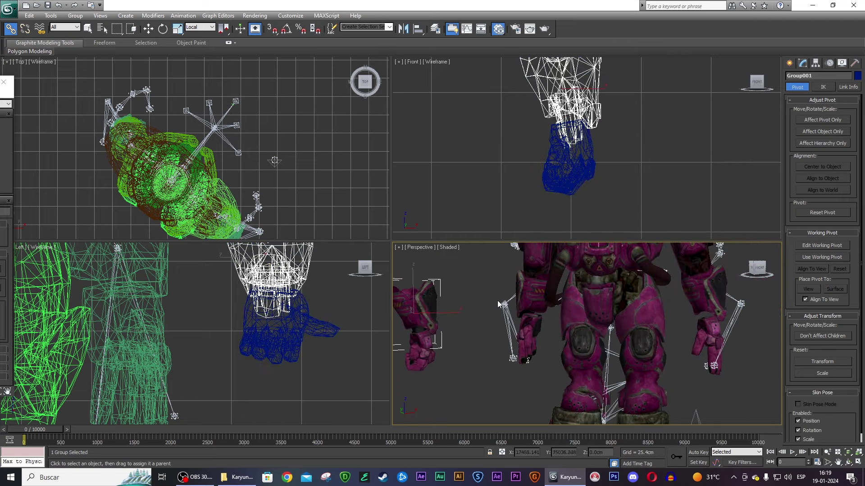
left_click(550, 289)
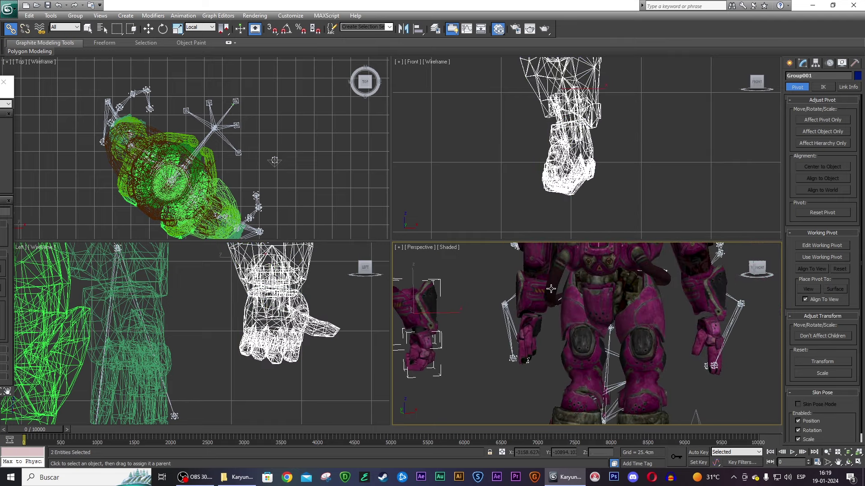
right_click(696, 290)
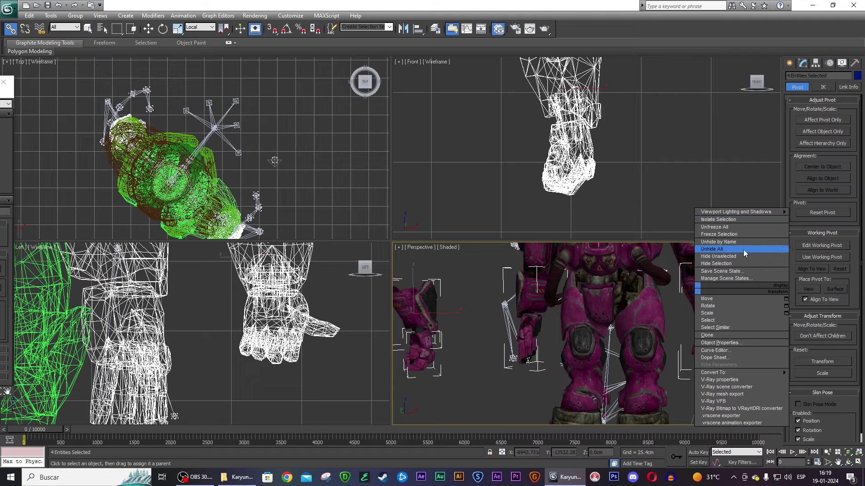
- Hide everything except the arm and hand, select Group001, and try scaling it
left_click(718, 257)
left_click(443, 266)
scroll(602, 150, "down", 4)
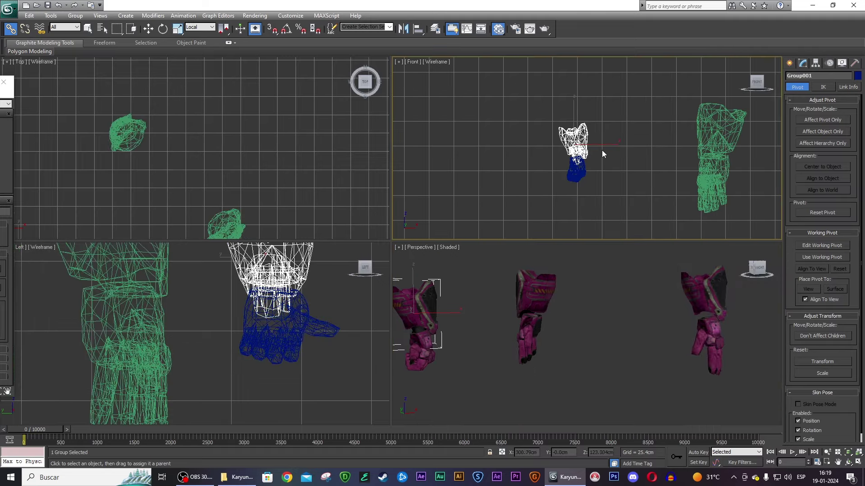
middle_click_drag(601, 129, 440, 142)
key("r")
key("ctrl+z")
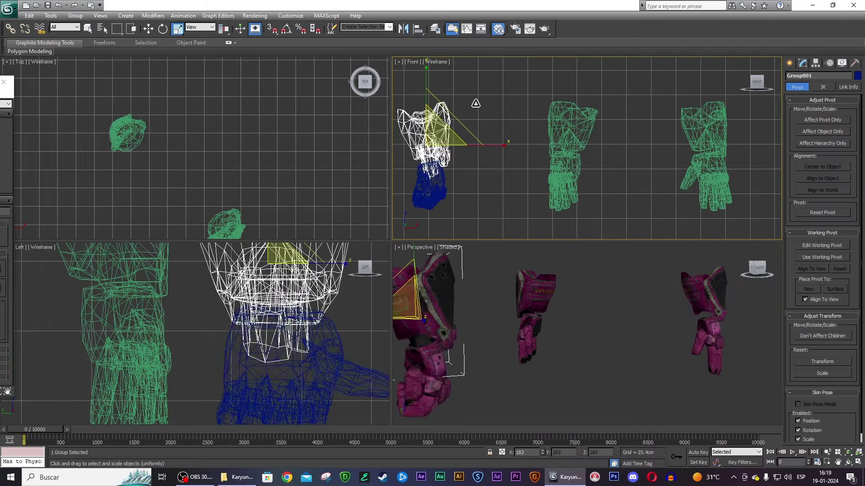
left_click(148, 28)
key("ctrl+z")
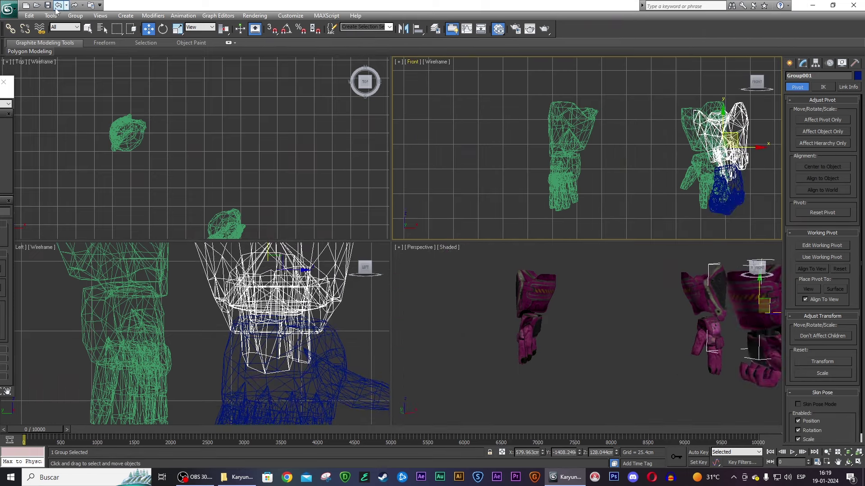
- Move Group001 onto the other glove, rotating it about -37° around Z
mouse_move(734, 130)
left_mouse_down()
mouse_move(716, 118)
mouse_move(716, 126)
left_mouse_up()
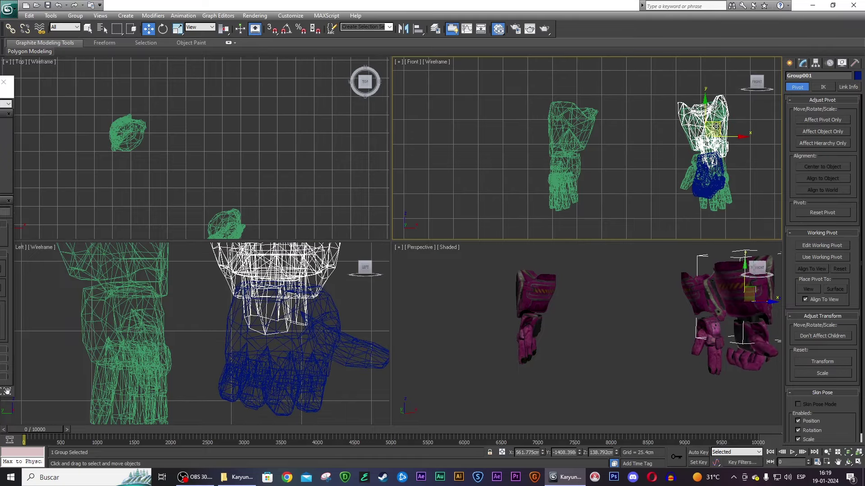
scroll(326, 209, "down", 3)
scroll(253, 154, "up", 2)
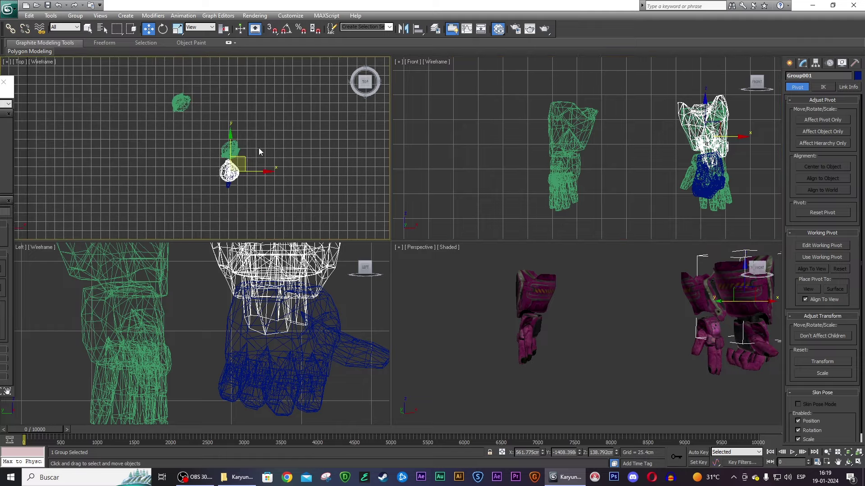
scroll(234, 162, "up", 2)
scroll(220, 166, "up", 2)
key("e")
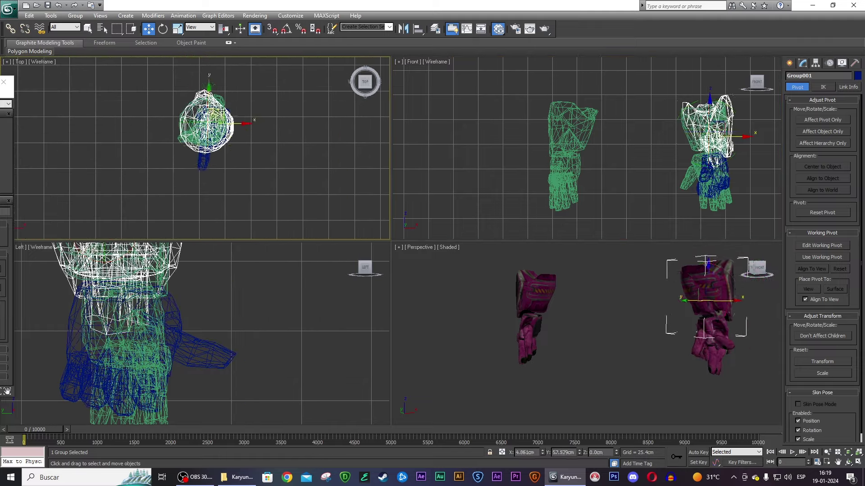
left_click_drag(235, 100, 268, 97)
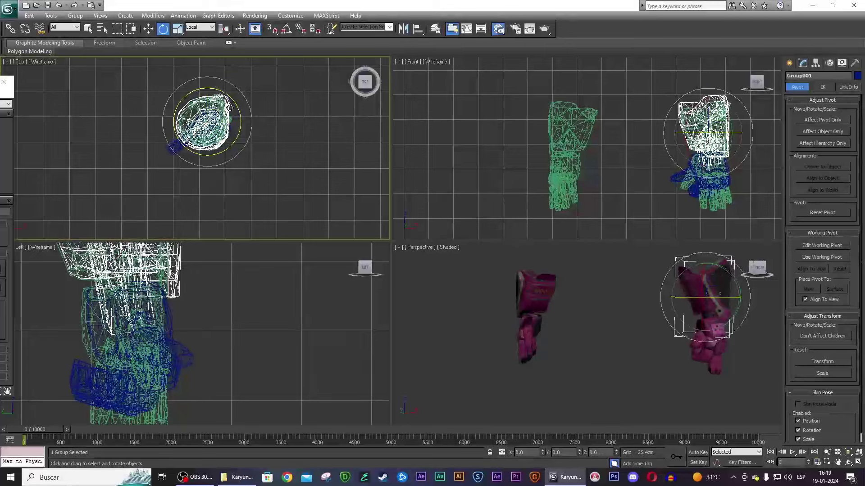
key("w")
mouse_move(212, 118)
left_mouse_down()
mouse_move(255, 140)
mouse_move(217, 111)
left_mouse_up()
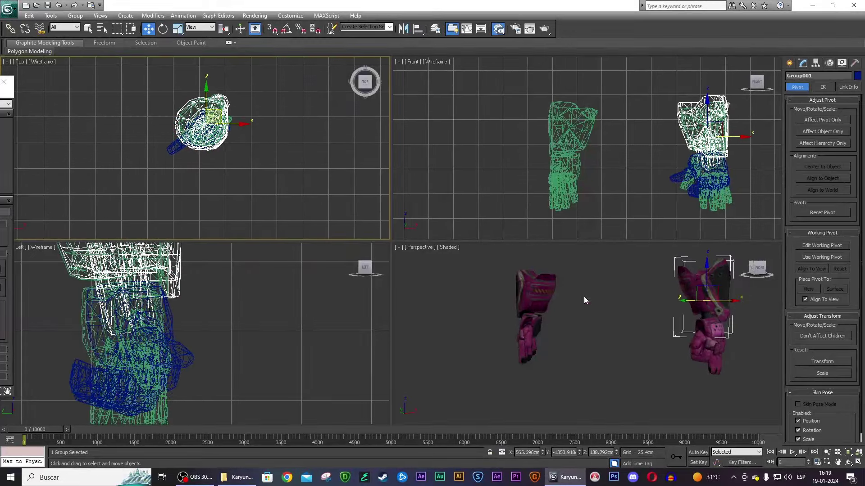
- Select both glove pieces together and open the Mirror dialog
middle_click_drag(673, 300, 530, 286)
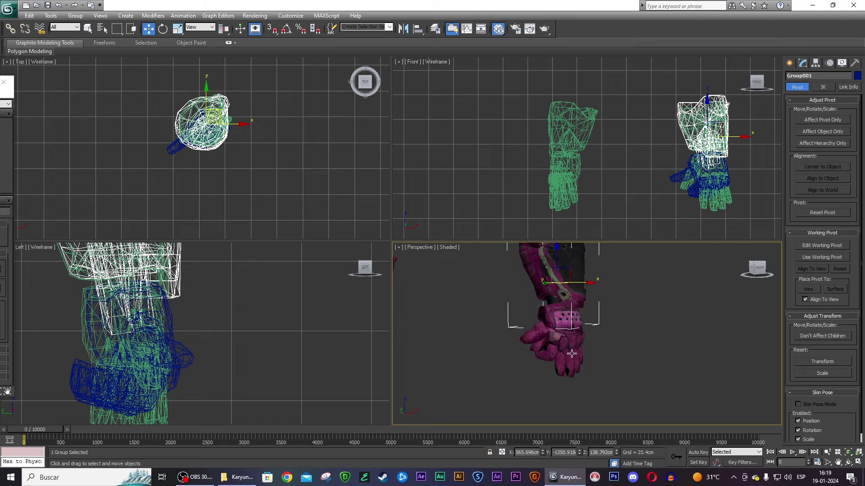
middle_click_drag(572, 354, 582, 302, "alt")
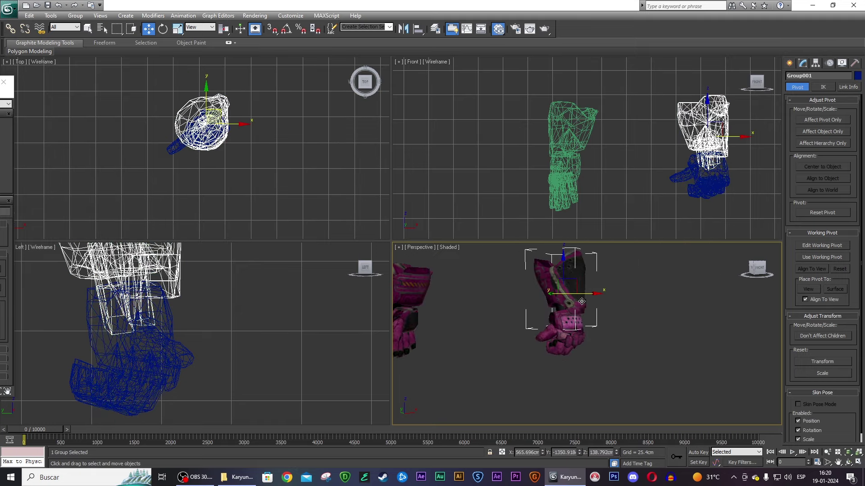
left_click_drag(629, 359, 518, 285)
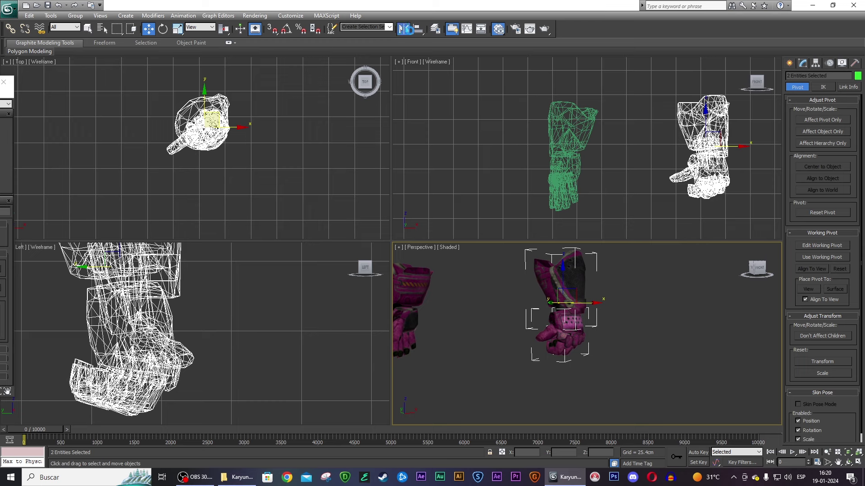
left_click(405, 28)
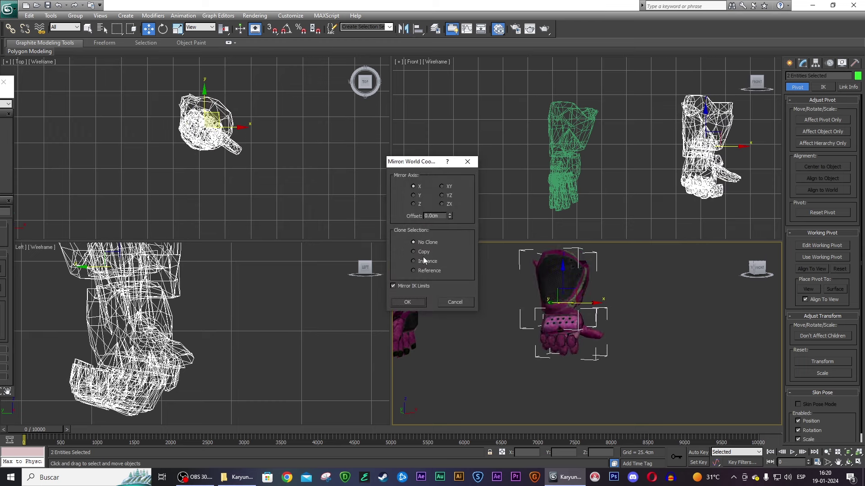
- Make a mirrored copy of the gloves, then rotate it and shift it left
left_click(423, 252)
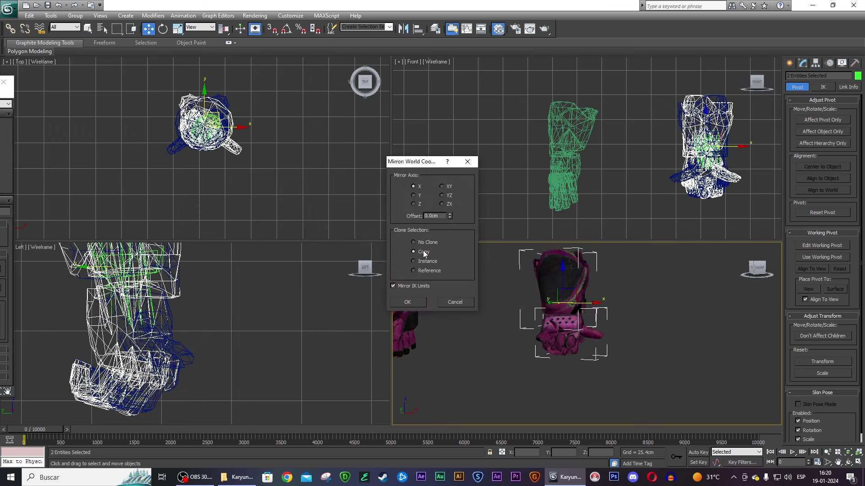
left_click(413, 299)
key("e")
left_click_drag(565, 291, 504, 283)
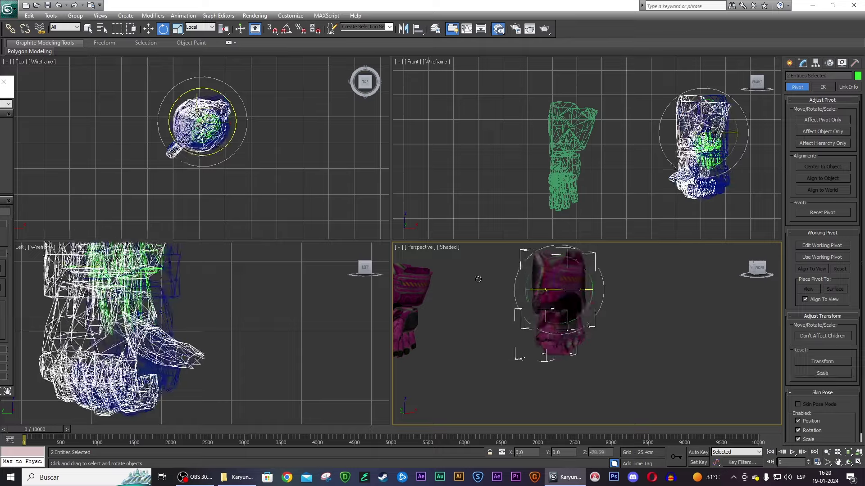
key("w")
mouse_move(560, 289)
left_mouse_down()
mouse_move(487, 273)
mouse_move(493, 285)
left_mouse_up()
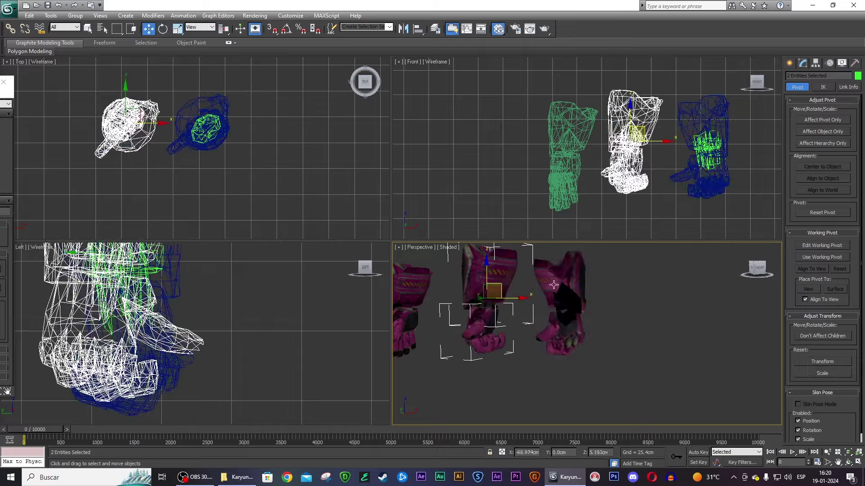
- Move the mirrored glove copy onto the robot's other hand, refining in the front view
scroll(639, 303, "up", 2)
scroll(631, 298, "up", 2)
scroll(625, 295, "up", 2)
mouse_move(741, 268)
middle_mouse_down("alt")
mouse_move(723, 280)
mouse_move(589, 289)
mouse_move(665, 305)
middle_mouse_up("alt")
middle_click_drag(754, 270, 631, 345, "alt")
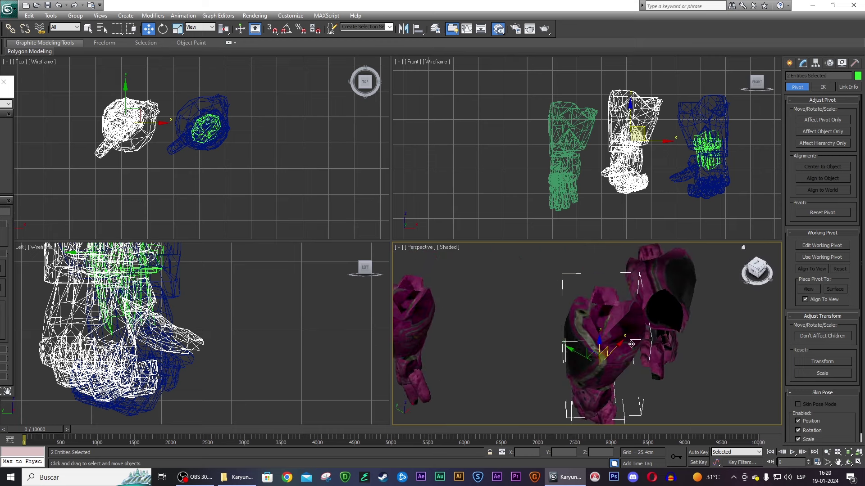
mouse_move(590, 354)
left_mouse_down()
mouse_move(463, 326)
mouse_move(342, 317)
left_mouse_up()
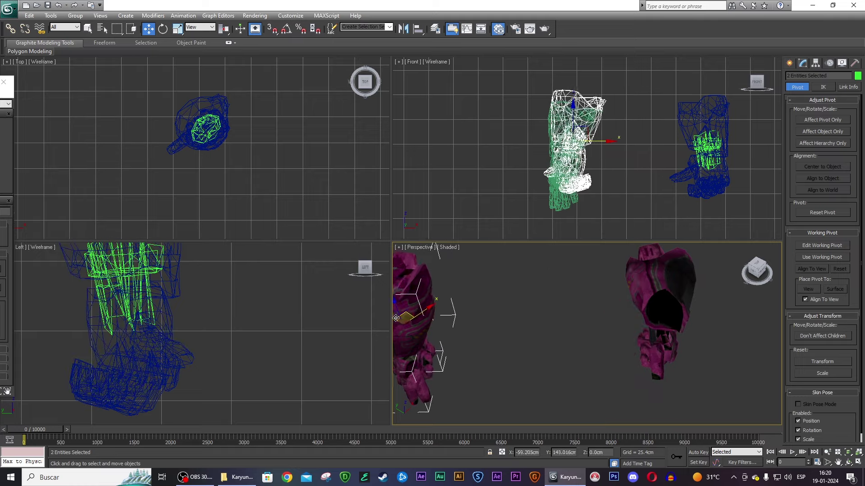
left_click(578, 133)
left_click_drag(584, 131, 580, 140)
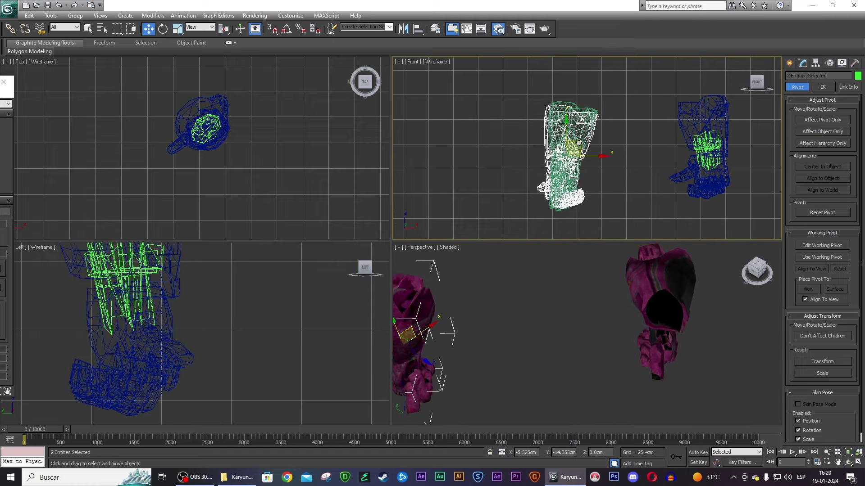
- Align the mirrored glove copy over the other hand in the top view
middle_click_drag(232, 111, 316, 147)
scroll(167, 187, "up", 4)
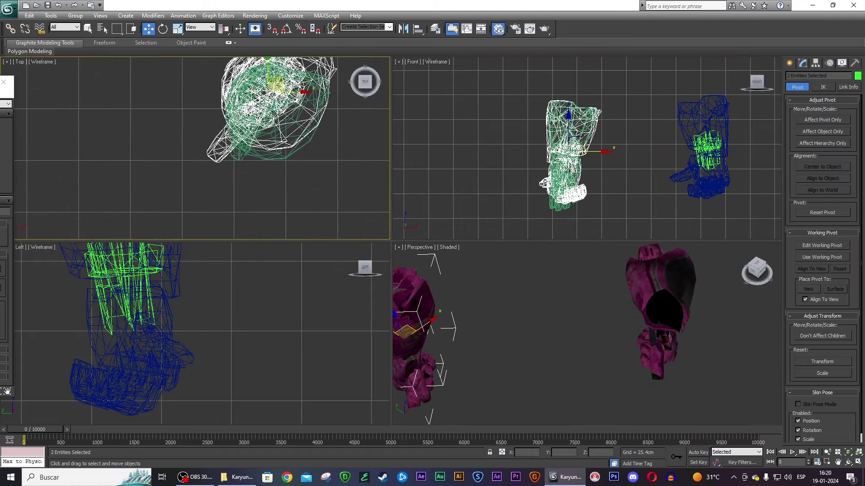
middle_click_drag(259, 67, 259, 111)
left_click_drag(260, 111, 260, 113)
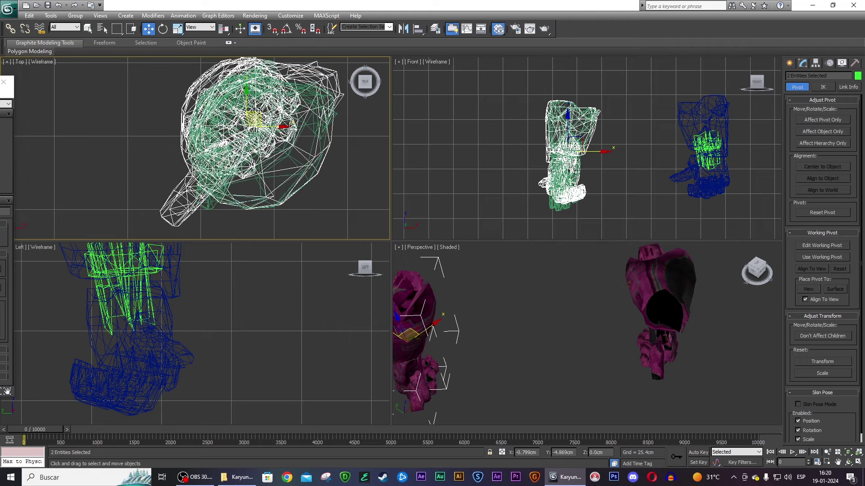
left_click(581, 293)
- Set the Perspective view to Realistic shading and unhide all the robot's parts
left_click(449, 247)
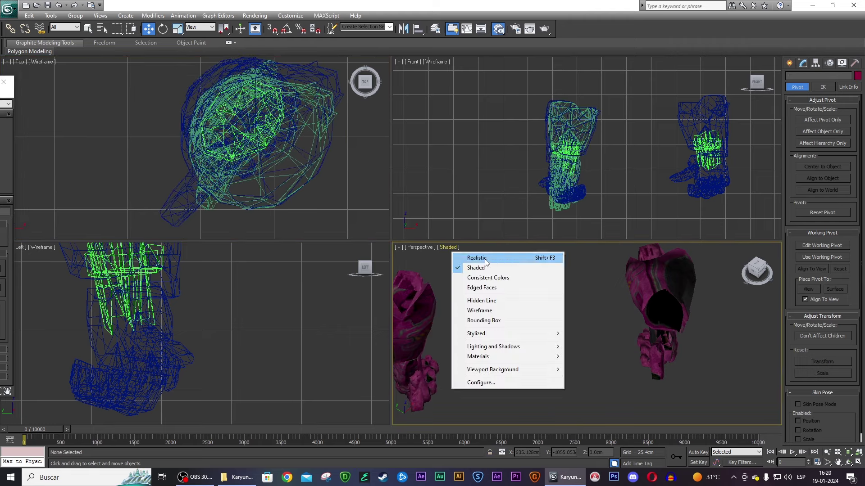
left_click_drag(757, 270, 702, 277)
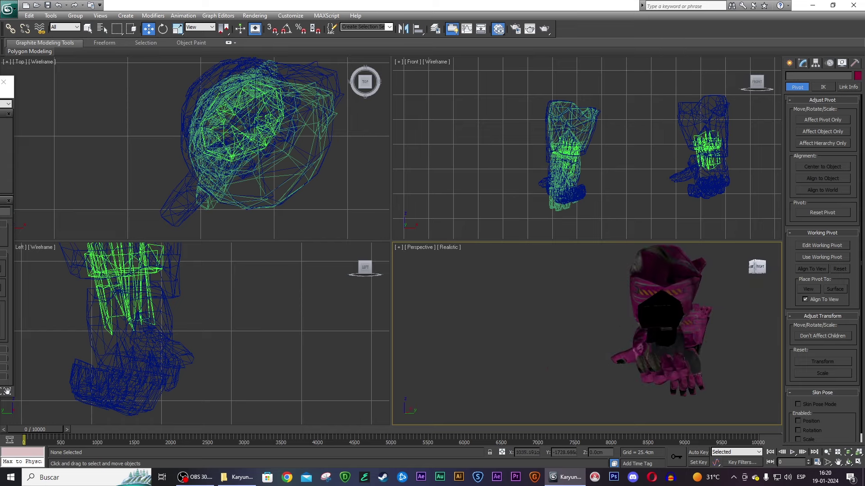
left_click_drag(756, 268, 608, 300)
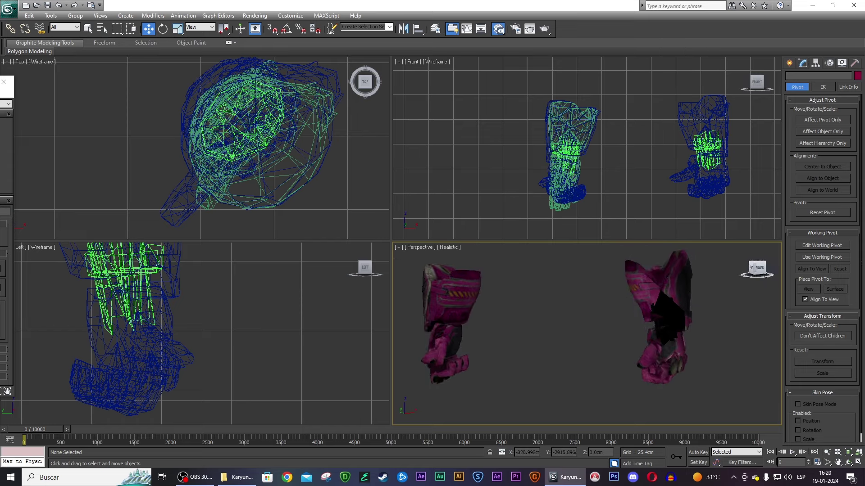
mouse_move(608, 299)
middle_mouse_down("alt")
mouse_move(493, 319)
mouse_move(442, 386)
middle_mouse_up("alt")
left_click(442, 386)
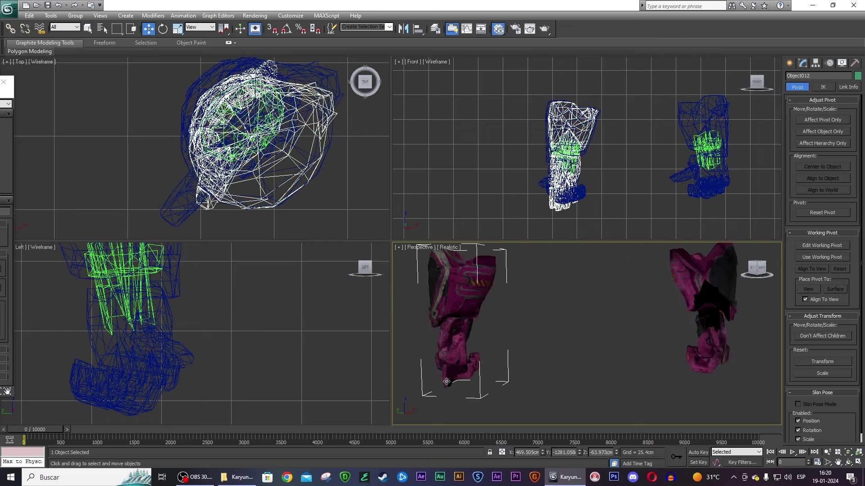
left_click(517, 330)
scroll(516, 330, "down", 2)
right_click(614, 270)
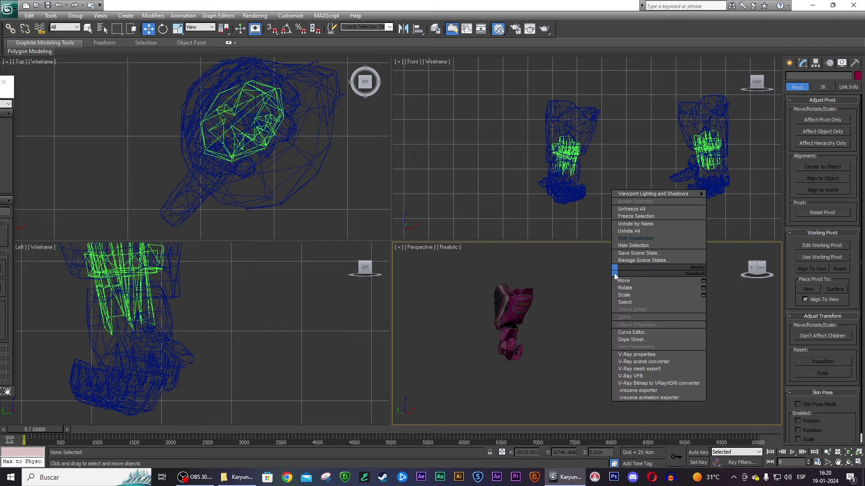
left_click(648, 231)
left_click_drag(760, 269, 676, 330)
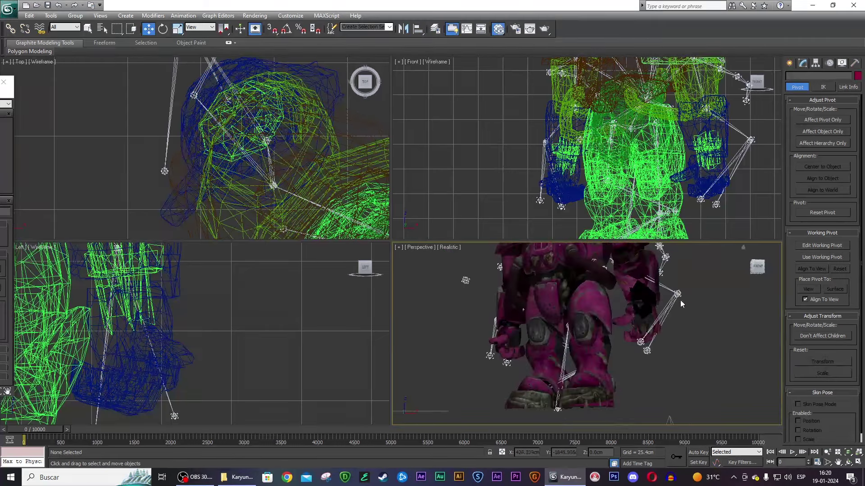
- Render a test frame with Shift+Q, inspect the arm, and close the render window
key("shift+q")
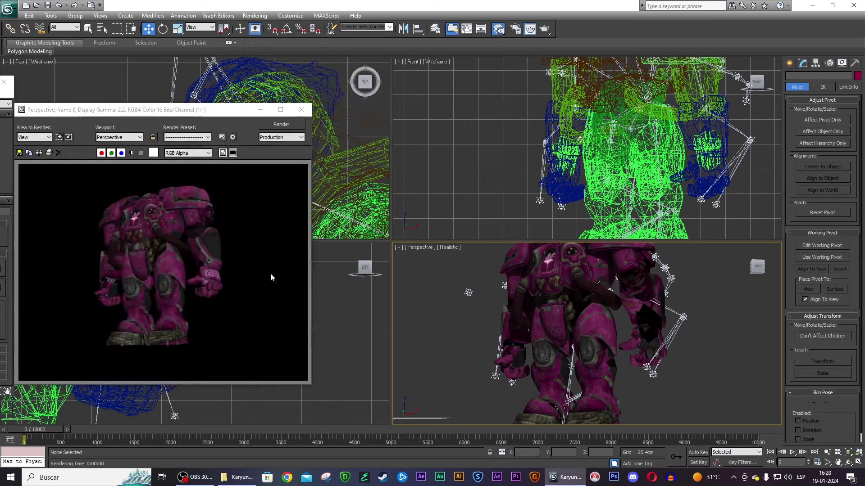
scroll(135, 239, "up", 5)
middle_click_drag(135, 239, 252, 283)
scroll(216, 223, "down", 5)
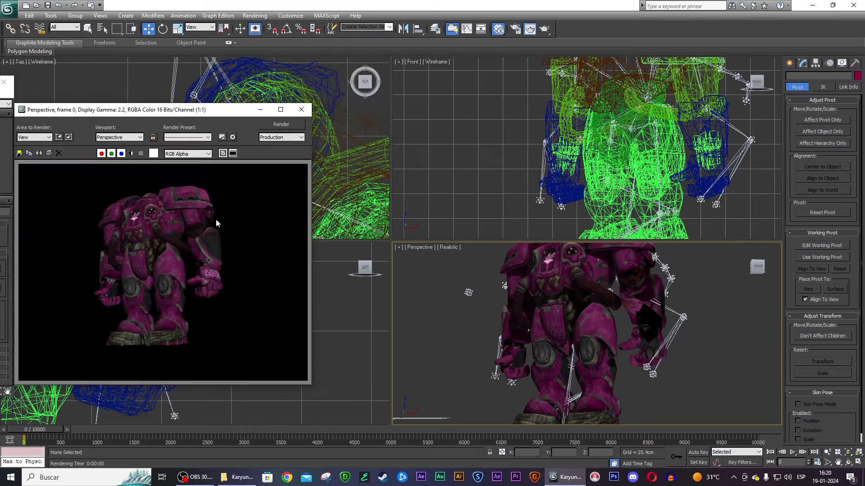
left_click(301, 110)
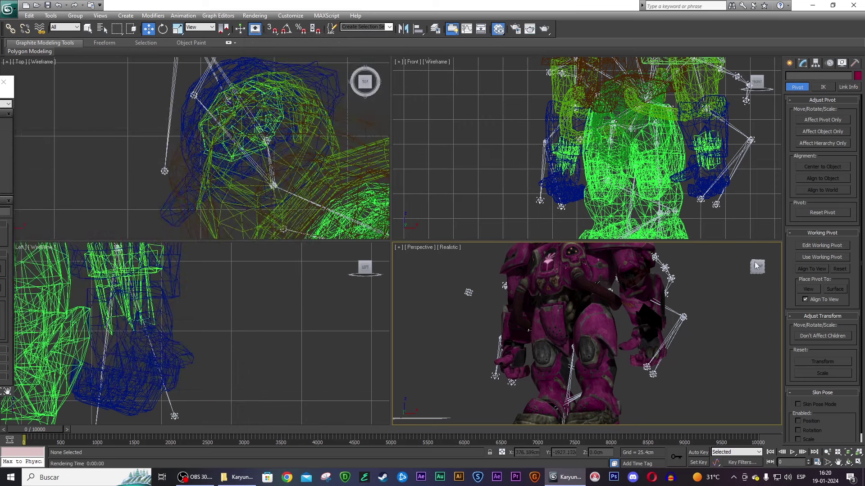
mouse_move(757, 266)
left_mouse_down()
mouse_move(577, 293)
mouse_move(572, 323)
left_mouse_up()
- Link glove groups Group001 and Group002 to the robot's hand bones
left_click(571, 322)
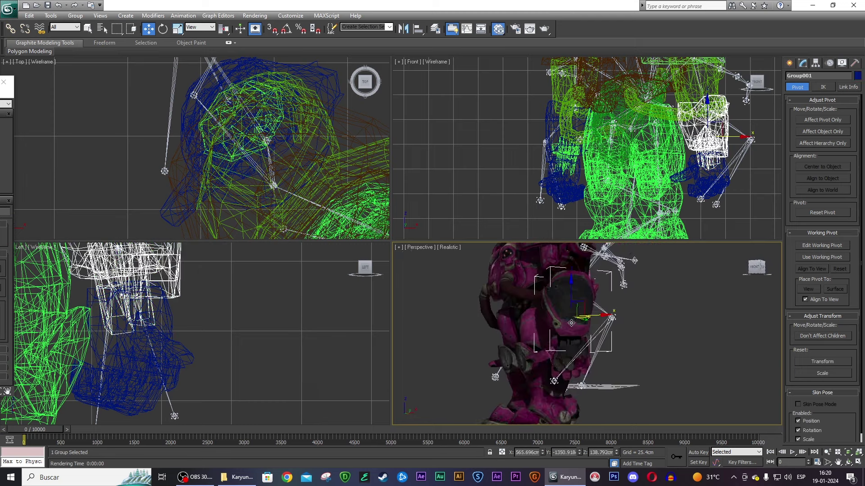
left_click(9, 28)
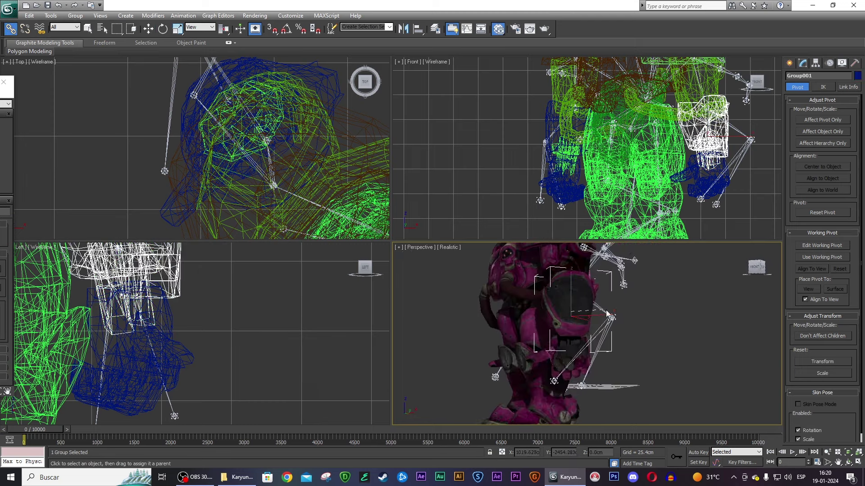
left_click_drag(750, 270, 640, 297)
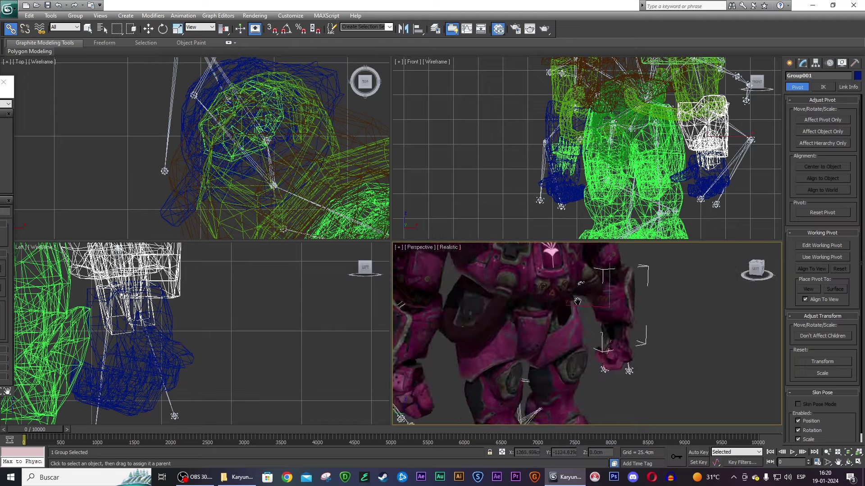
left_click(548, 331)
left_click_drag(548, 331, 499, 332)
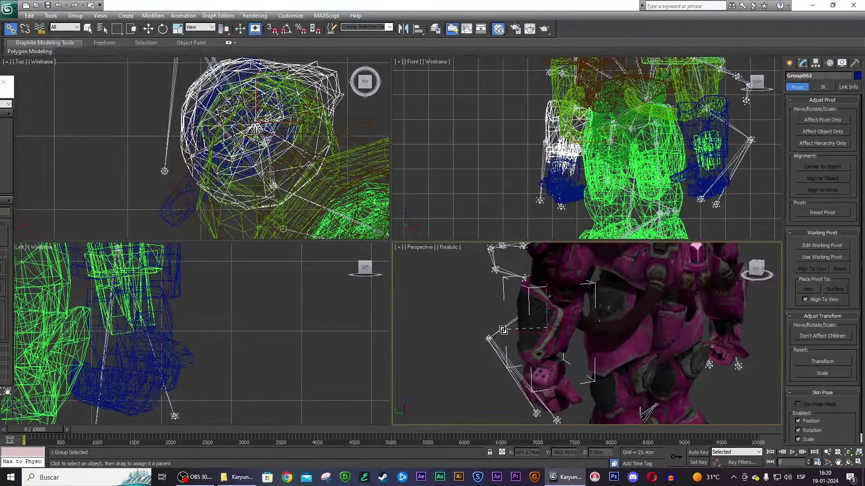
- Maximize the Perspective viewport and turn it to face the robot's front
scroll(643, 320, "down", 3)
left_click(709, 301)
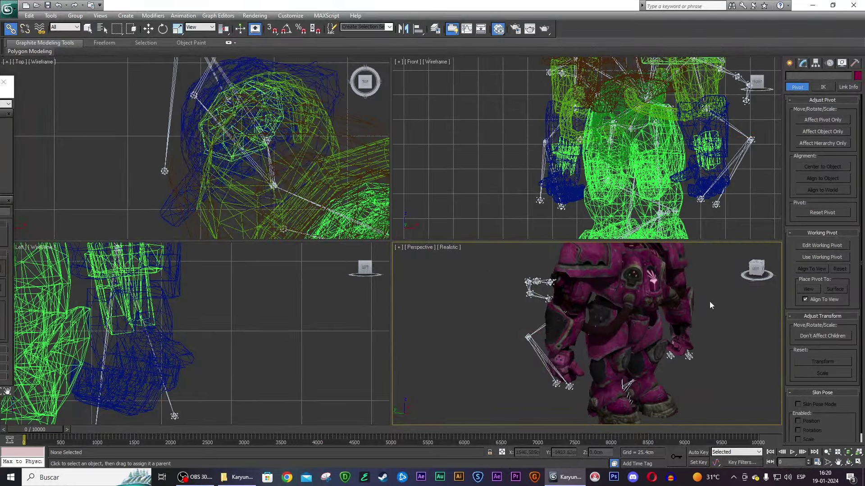
key("alt+w")
scroll(515, 323, "down", 2)
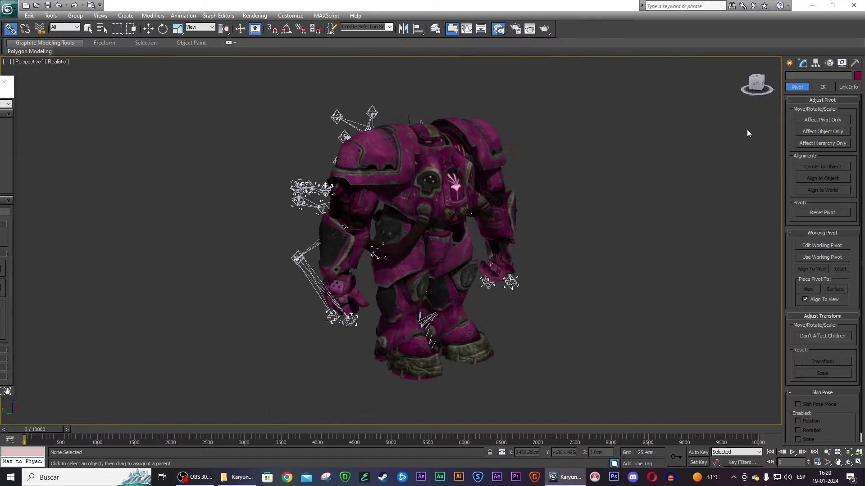
left_click(759, 83)
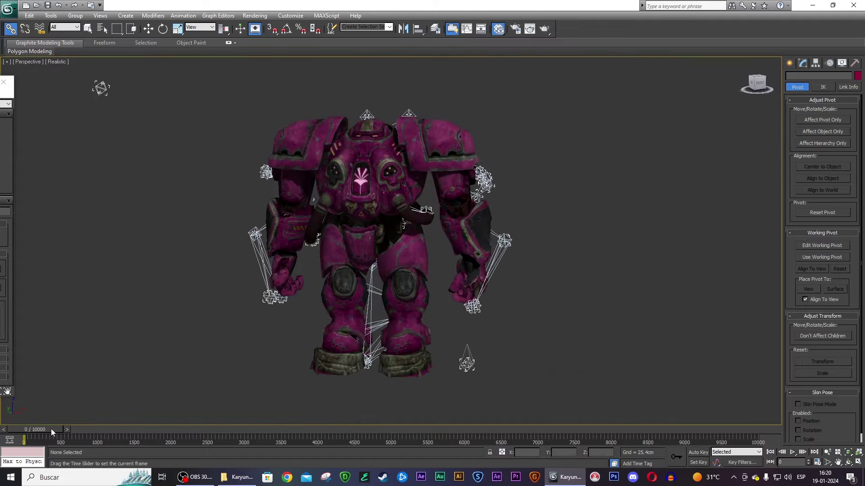
- Scrub the animation, orbit around the robot, then select all 69 bones to show their keys
mouse_move(50, 429)
left_mouse_down()
mouse_move(161, 428)
mouse_move(98, 431)
left_mouse_up()
mouse_move(757, 83)
left_mouse_down()
mouse_move(765, 86)
mouse_move(756, 85)
left_mouse_up()
middle_click_drag(406, 243, 451, 198, "alt")
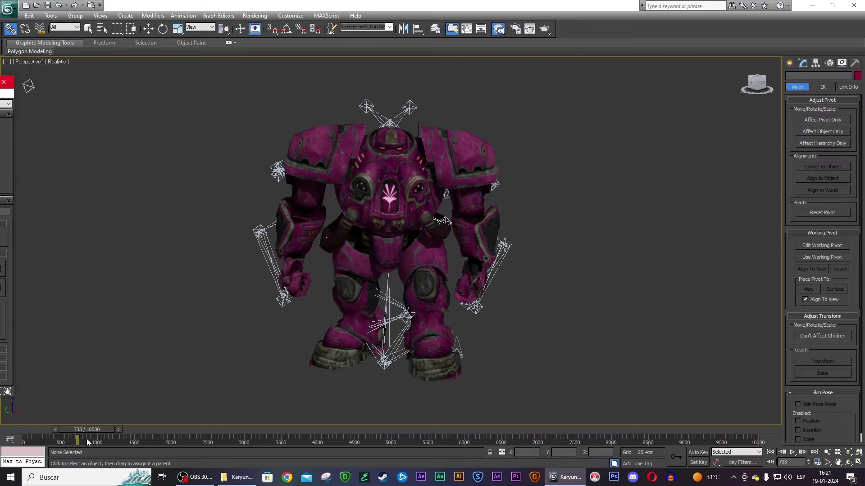
mouse_move(69, 428)
left_mouse_down()
mouse_move(33, 427)
mouse_move(169, 429)
mouse_move(91, 429)
left_mouse_up()
left_click(10, 29)
key("ctrl+a")
- Set the animation End Time to frame 785 in Time Configuration
key("l")
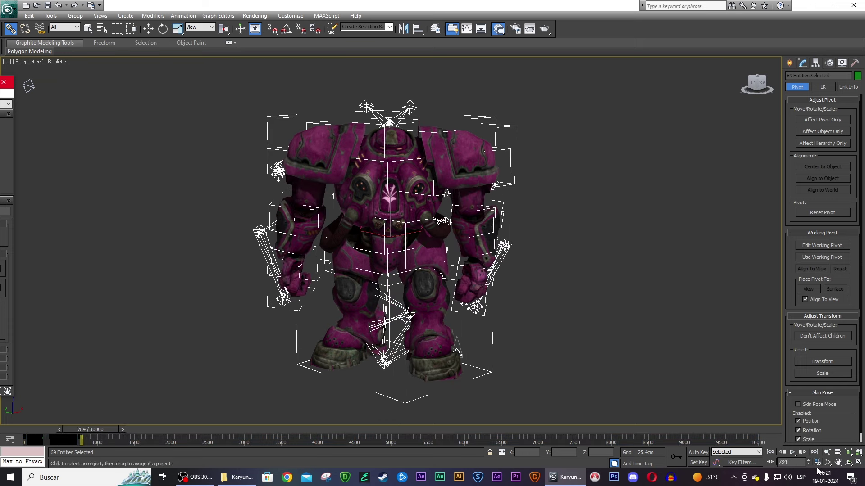
left_click(817, 462)
type("784")
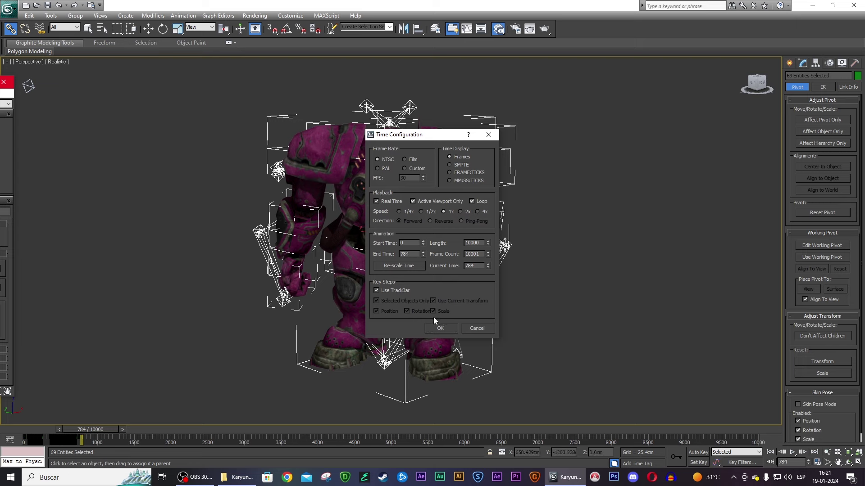
type("785")
key("Return")
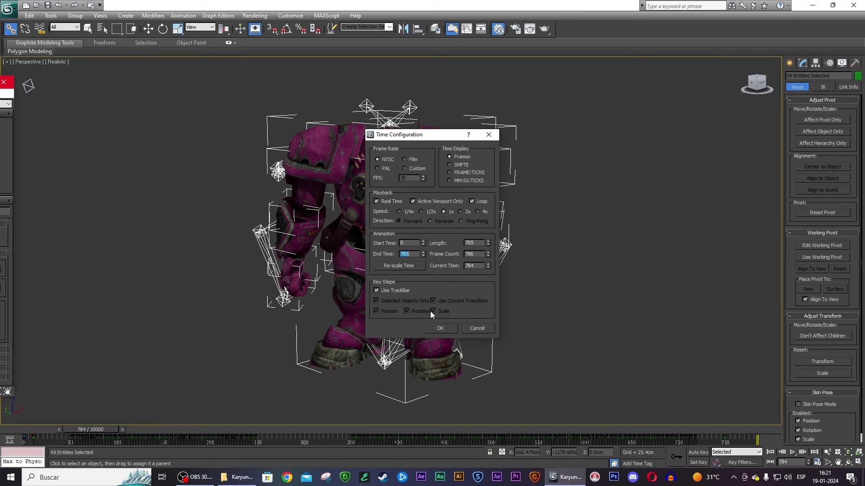
left_click(437, 328)
- Scrub to frame 277 and save the scene file
mouse_move(756, 429)
left_mouse_down()
mouse_move(88, 410)
mouse_move(695, 400)
mouse_move(120, 393)
mouse_move(95, 388)
mouse_move(205, 390)
mouse_move(90, 385)
mouse_move(517, 392)
mouse_move(646, 399)
mouse_move(660, 412)
mouse_move(274, 411)
left_mouse_up()
left_click(10, 28)
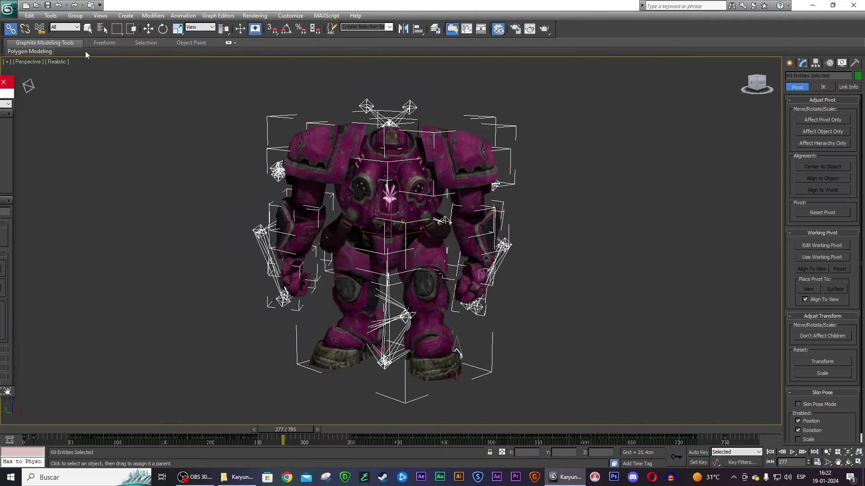
left_click(48, 6)
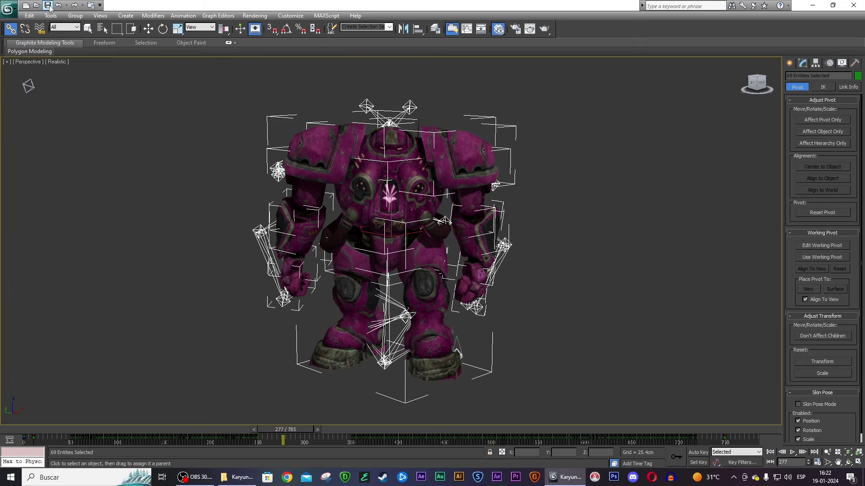
left_click(605, 186)
left_click_drag(762, 81, 762, 84)
- Return to frame 0 and raise the left arm armour group slightly
left_click(311, 244)
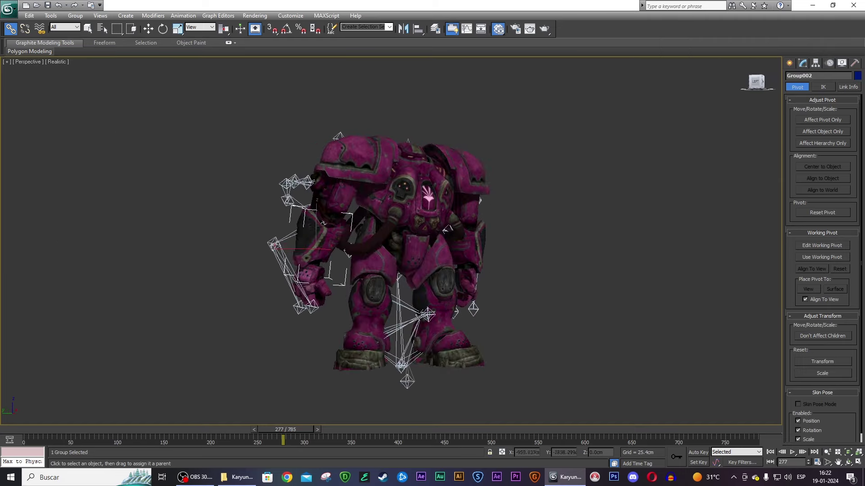
left_click_drag(276, 430, 31, 430)
key("w")
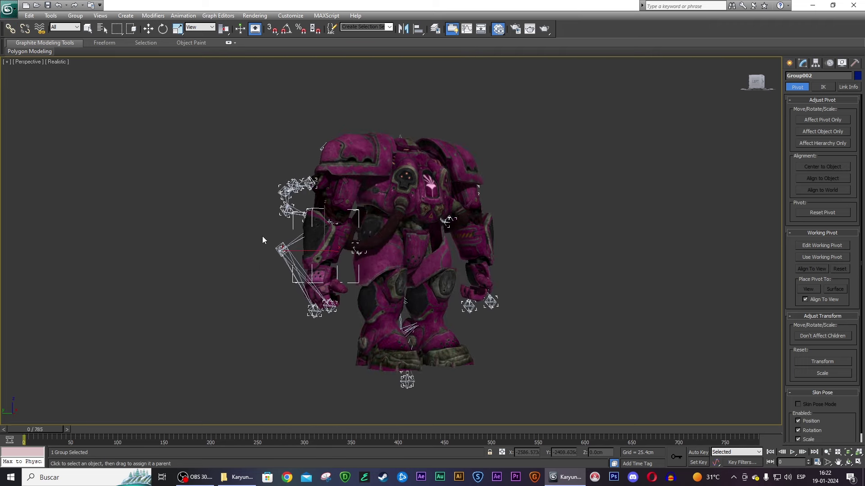
scroll(262, 236, "up", 4)
left_click_drag(289, 215, 304, 201)
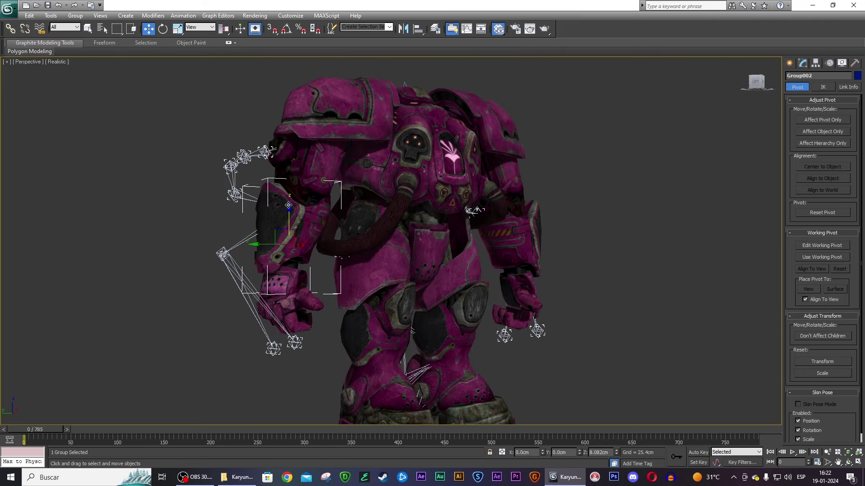
left_click(762, 82)
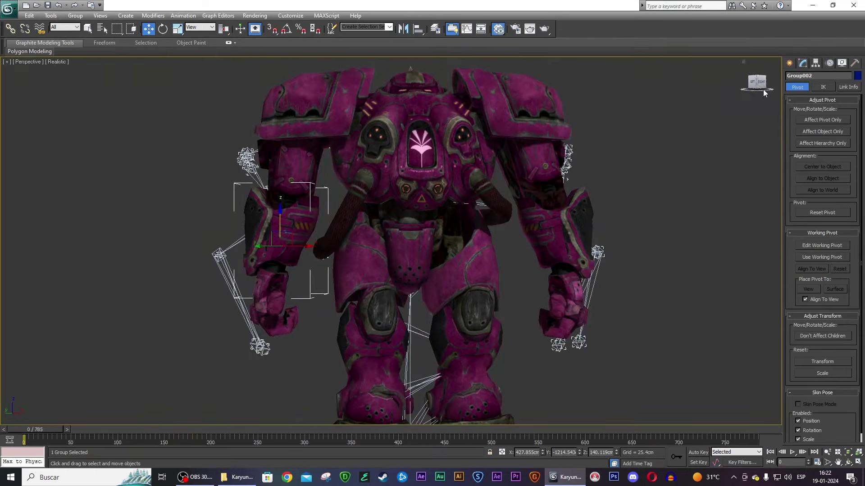
left_click_drag(763, 89, 365, 253)
left_click_drag(288, 248, 290, 247)
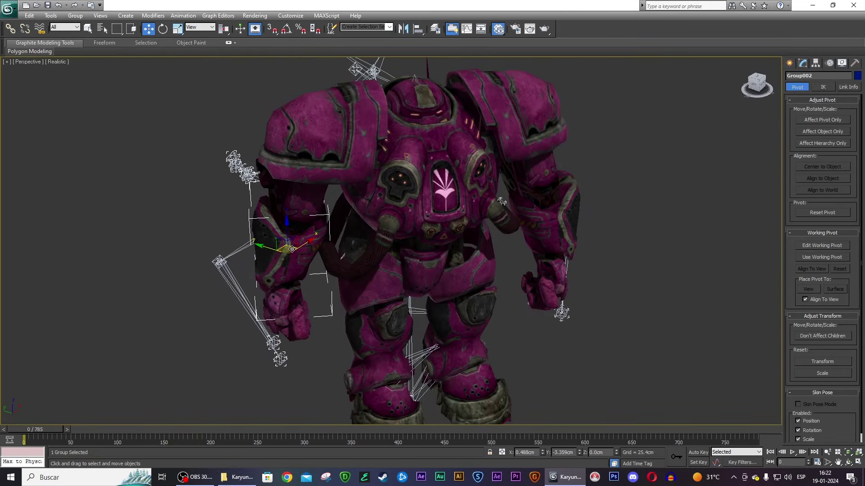
left_click_drag(756, 84, 632, 200)
- Raise the right arm armour group and nudge it left, then scrub to test the pose
left_click(546, 233)
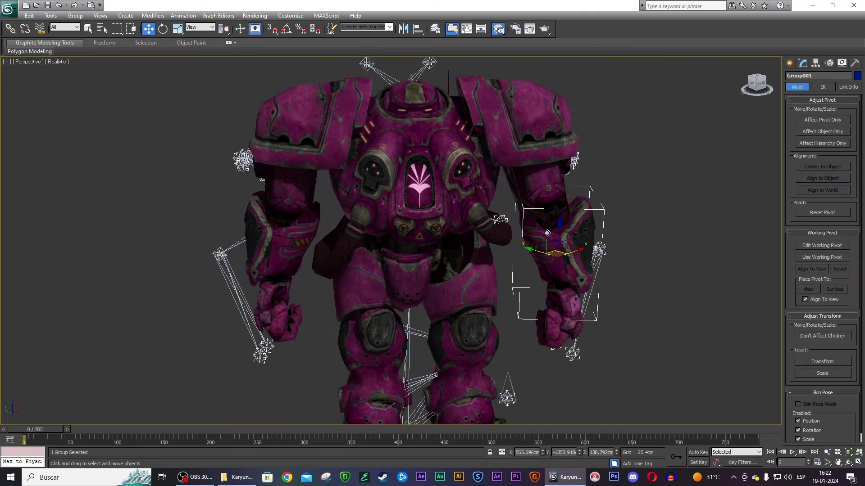
left_click_drag(554, 251, 550, 251)
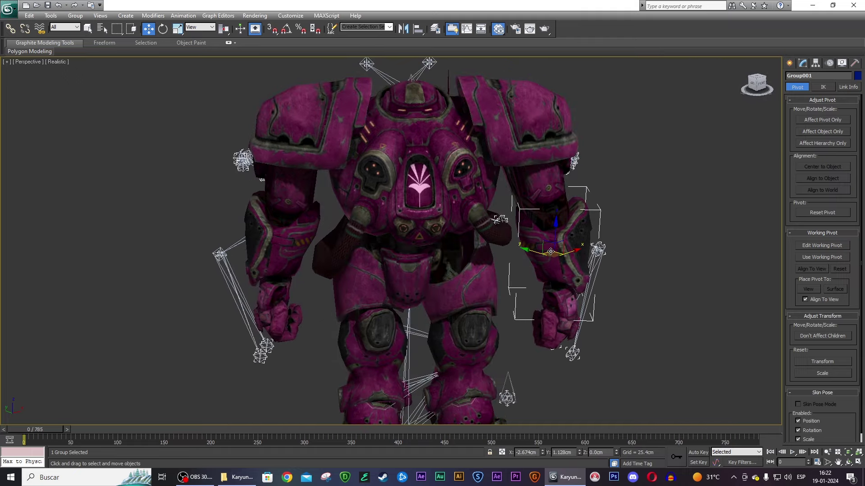
left_click_drag(758, 83, 537, 181)
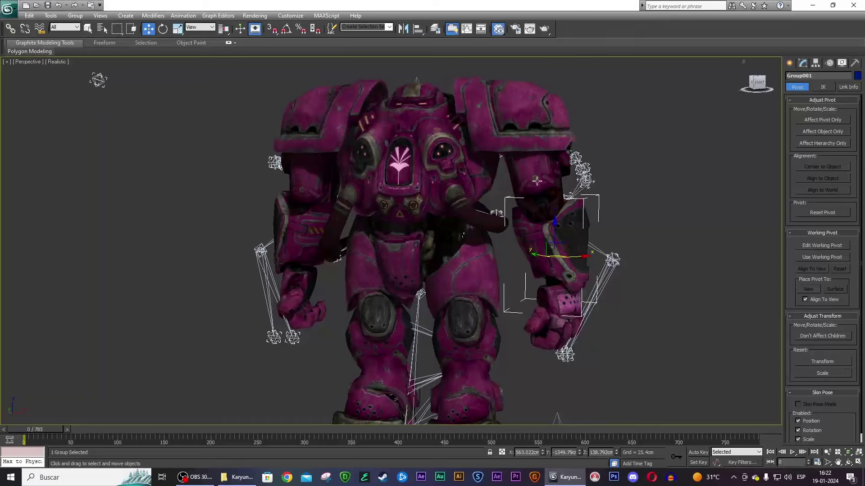
left_click_drag(555, 227, 555, 221)
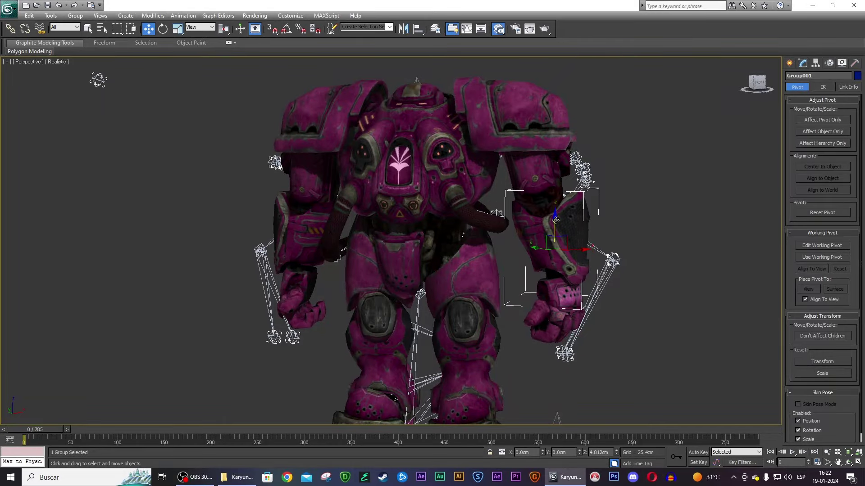
left_click_drag(759, 87, 605, 225)
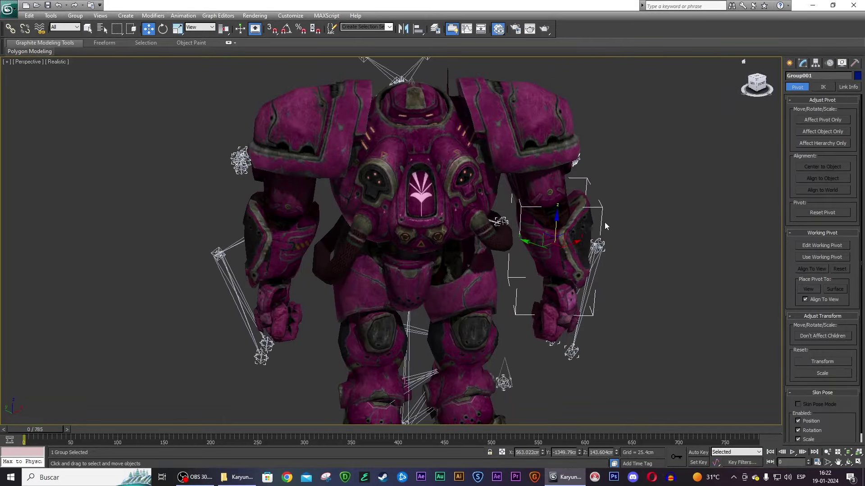
left_click_drag(551, 244, 550, 246)
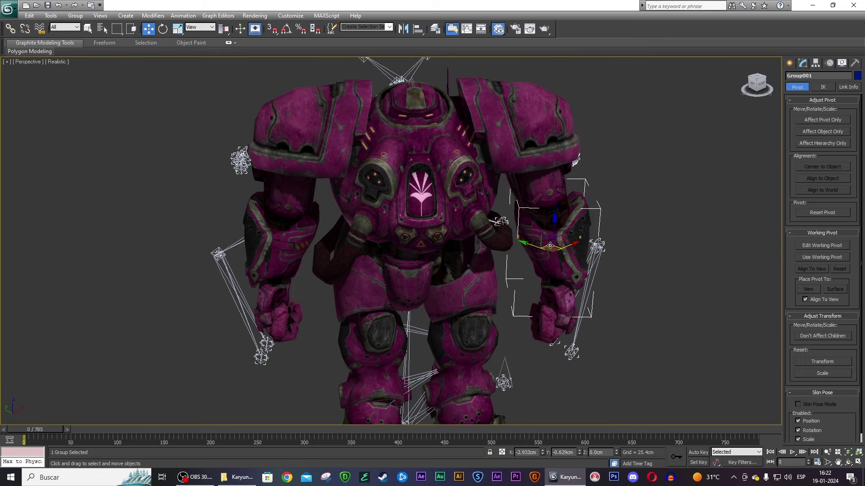
left_click(718, 208)
mouse_move(756, 85)
left_mouse_down()
mouse_move(328, 270)
mouse_move(713, 106)
left_mouse_up()
mouse_move(58, 429)
left_mouse_down()
mouse_move(283, 412)
mouse_move(404, 421)
mouse_move(612, 417)
mouse_move(28, 417)
left_mouse_up()
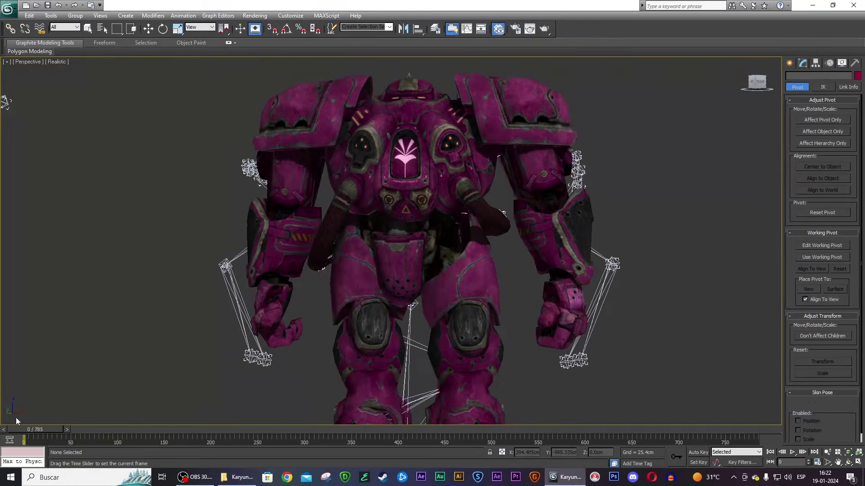
- Select the sword blade and handle pieces, framing them in the view
key("w")
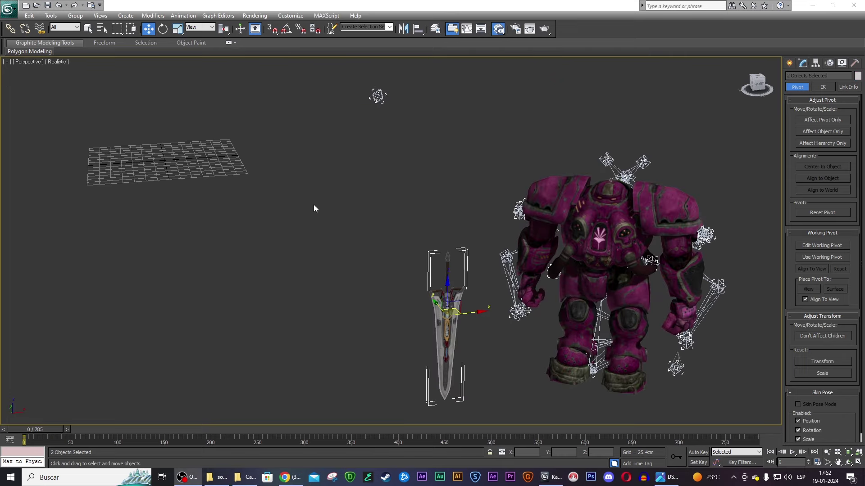
scroll(369, 250, "up", 3)
scroll(387, 245, "up", 2)
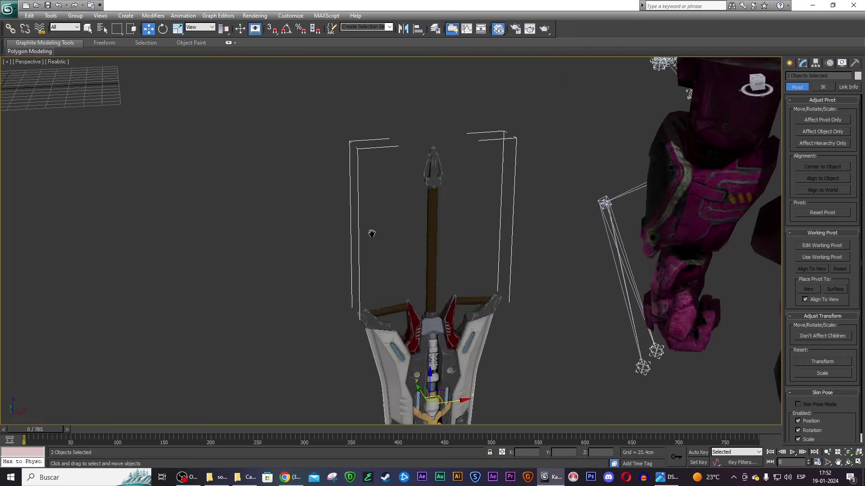
scroll(406, 225, "down", 5)
key("e")
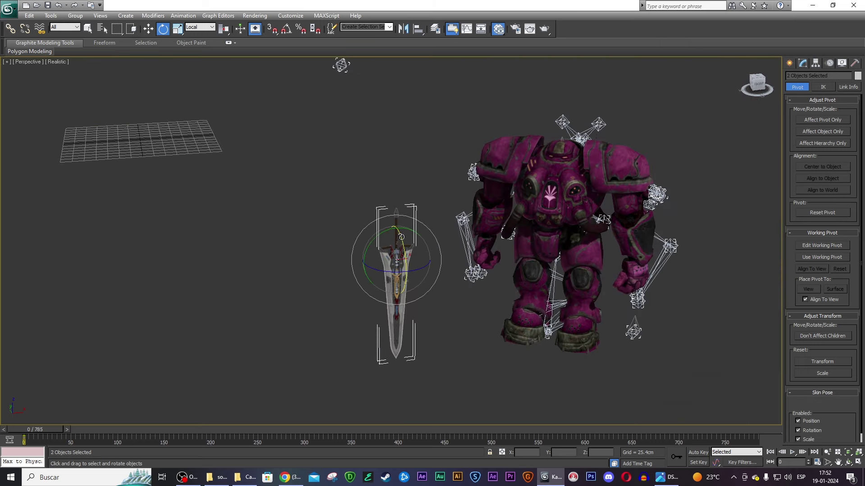
left_click(301, 186)
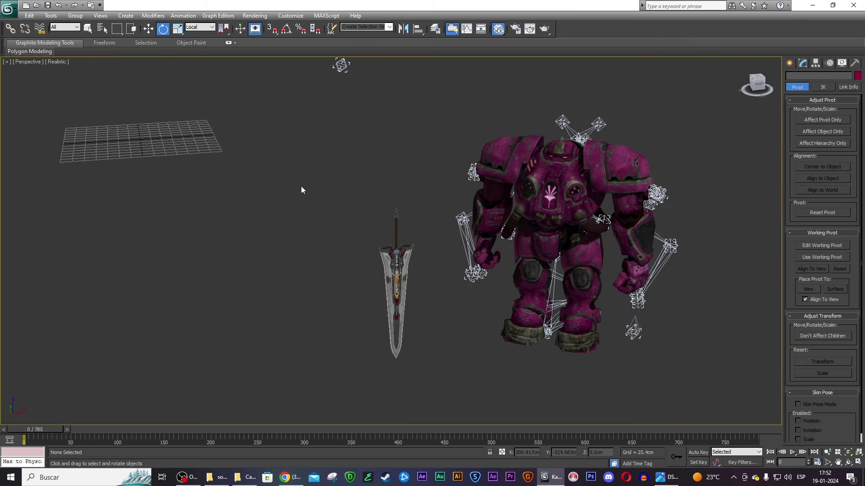
left_click(394, 258)
key("z")
key("w")
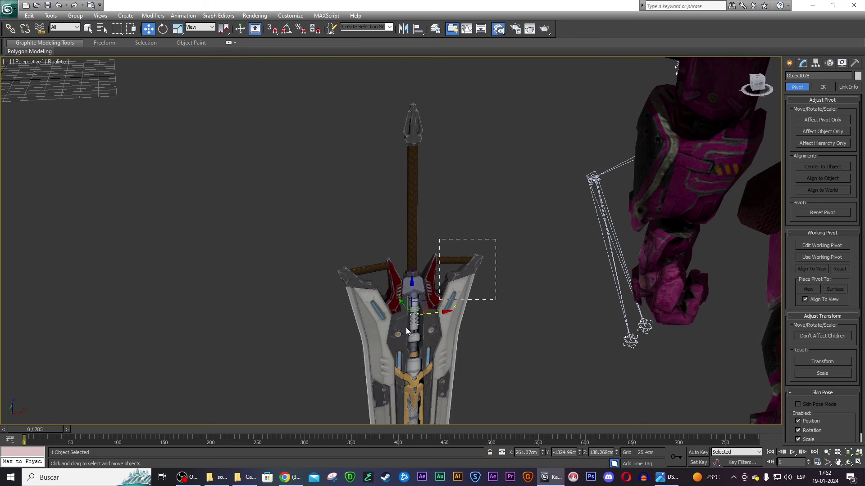
left_click_drag(496, 239, 406, 328)
- Group the two sword pieces under the name 'Espada'
left_click(75, 15)
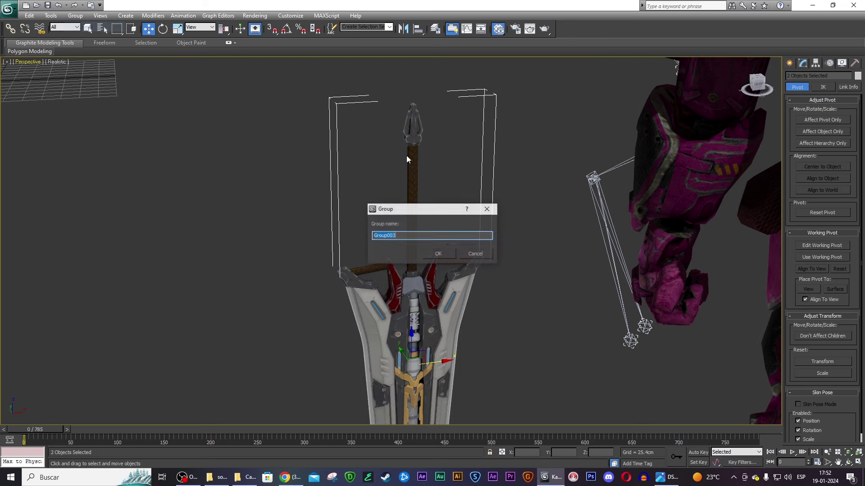
type("Espada")
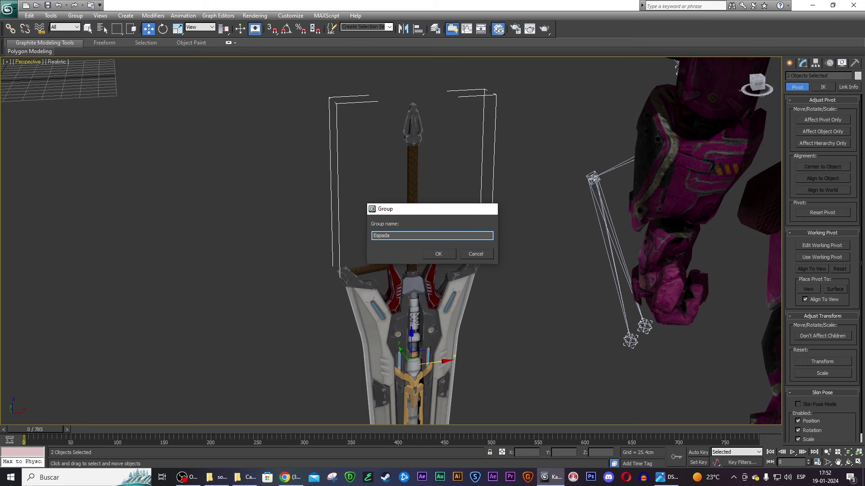
left_click(444, 254)
key("e")
middle_click_drag(400, 374, 416, 329)
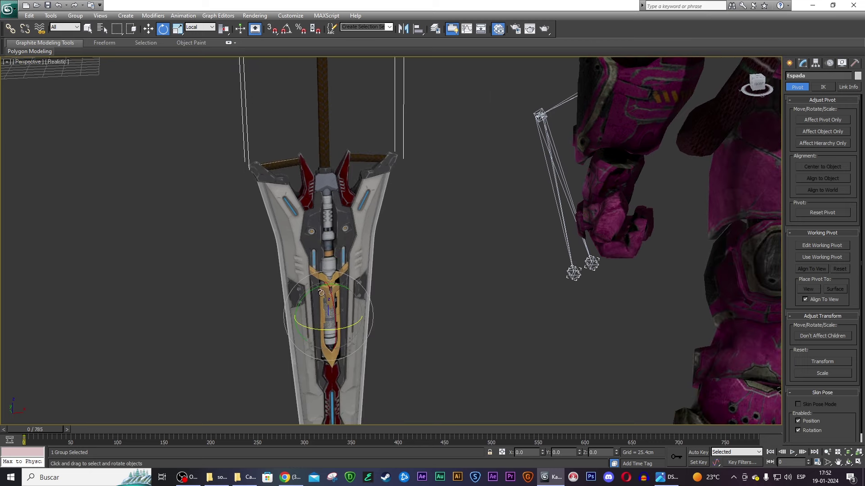
- Rotate Espada about 81 degrees in Local coordinates toward horizontal
left_click(198, 28)
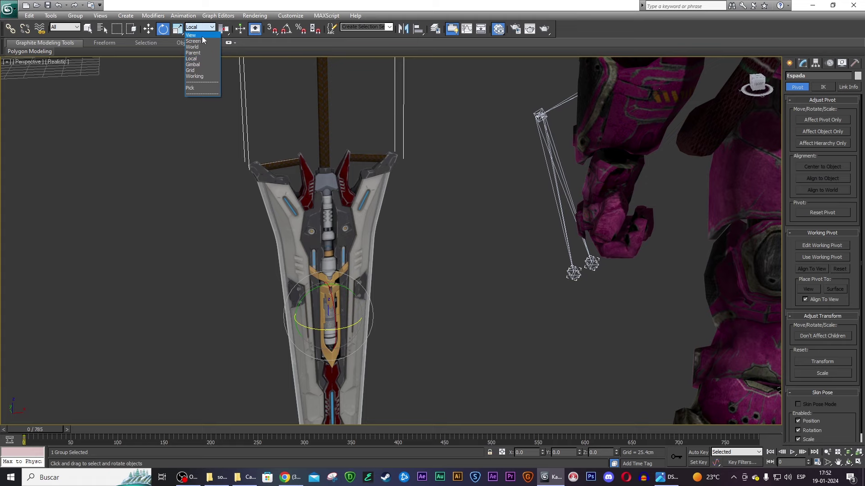
left_click(198, 59)
left_click_drag(317, 287, 388, 271)
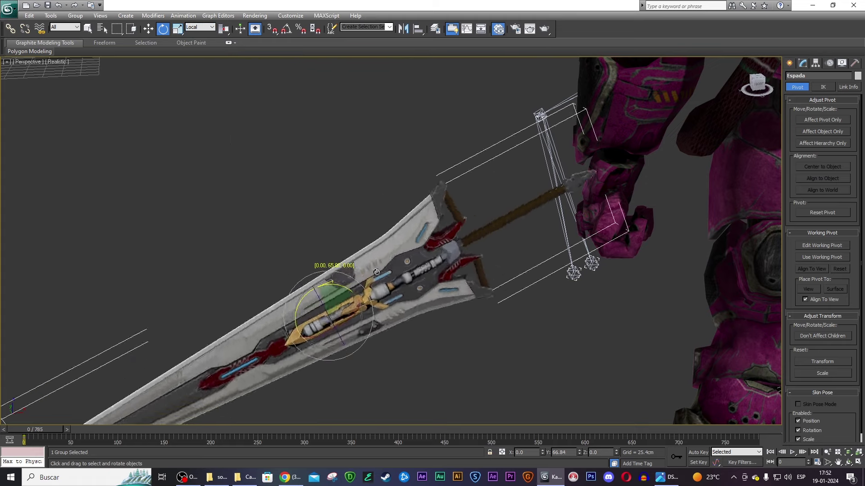
left_click_drag(341, 326, 356, 298)
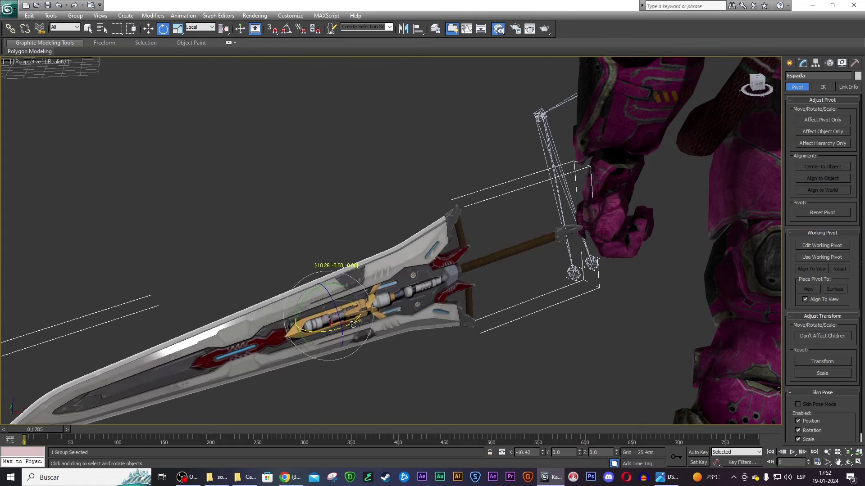
- Move Espada along its local axes up to the robot's right hand
key("w")
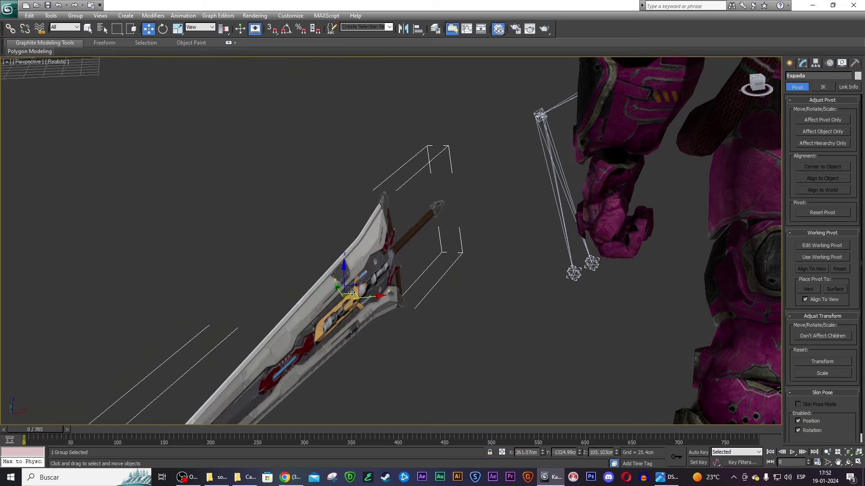
left_click(201, 27)
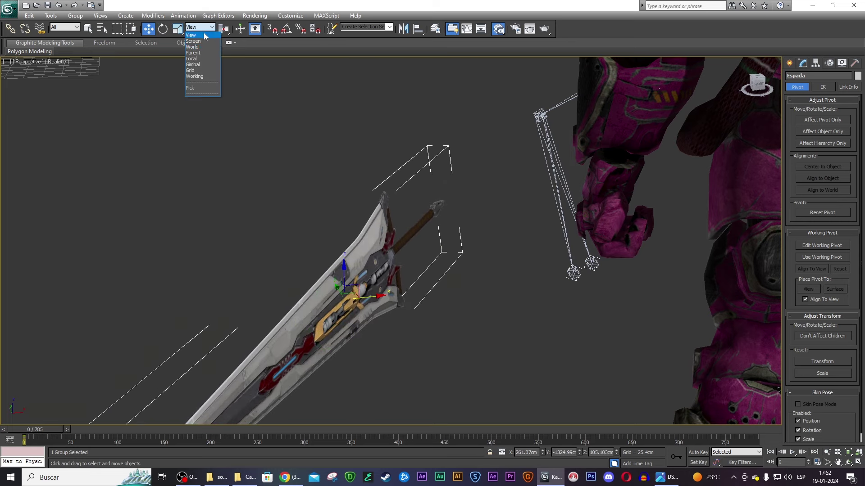
left_click(200, 59)
mouse_move(337, 318)
left_mouse_down()
mouse_move(328, 301)
mouse_move(584, 308)
left_mouse_up()
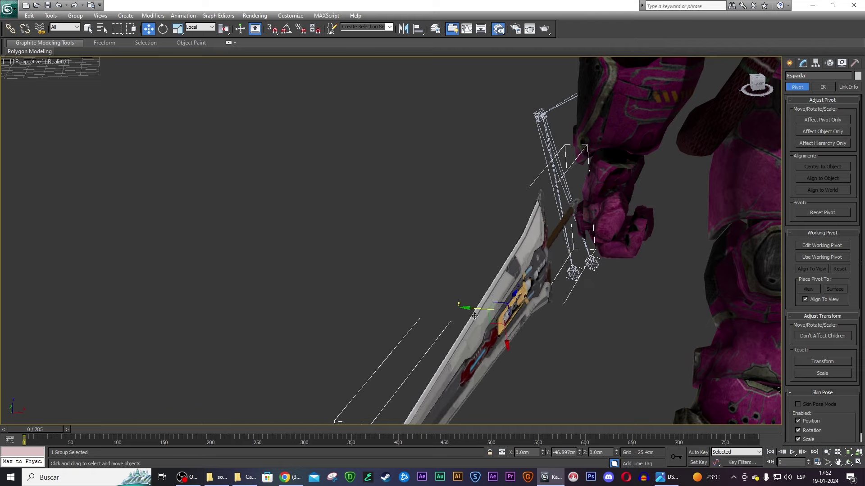
left_click_drag(768, 79, 280, 246)
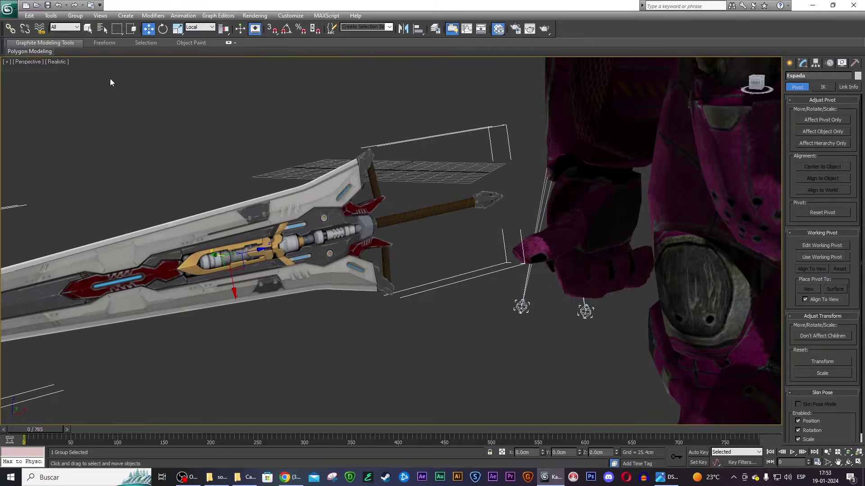
- Switch the viewport to Shaded display and nudge the sword into the hand
left_click(62, 63)
left_click(67, 78)
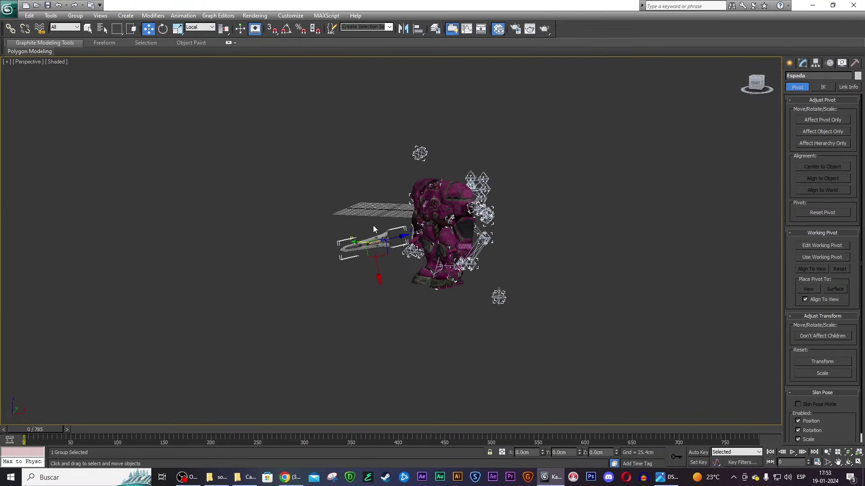
middle_click_drag(252, 257, 419, 228, "alt")
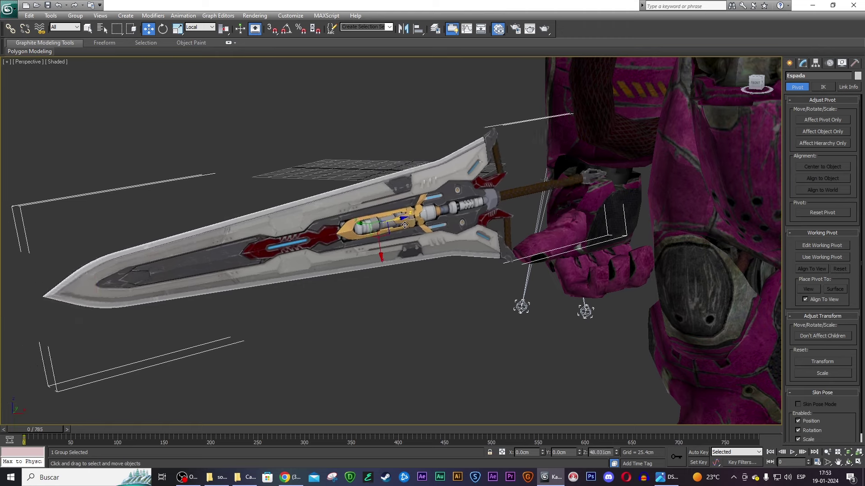
scroll(419, 228, "down", 6)
scroll(395, 231, "up", 10)
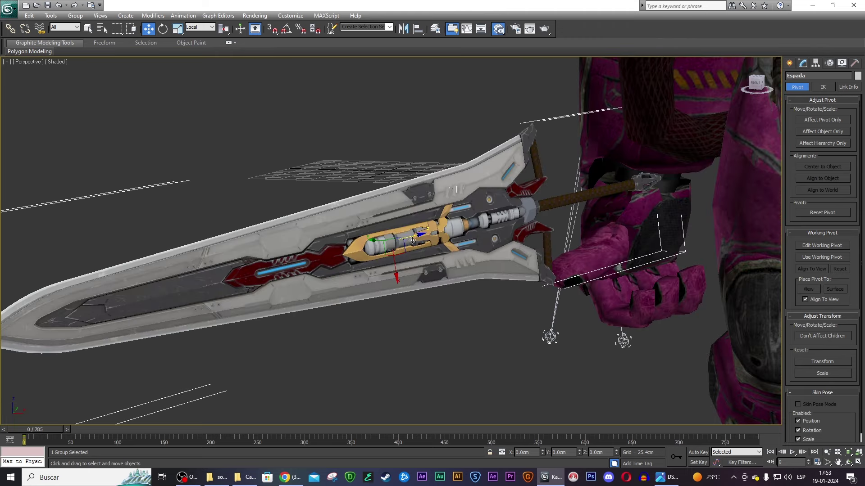
mouse_move(380, 238)
left_mouse_down()
mouse_move(346, 233)
mouse_move(358, 232)
mouse_move(386, 332)
left_mouse_up()
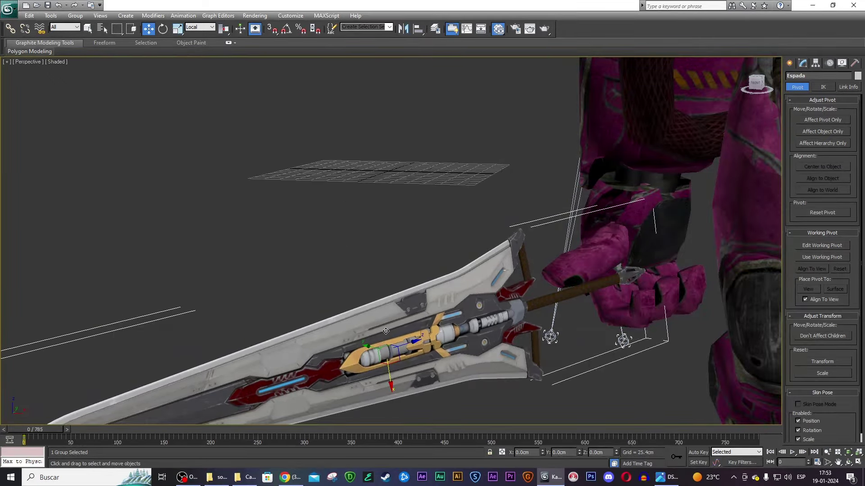
- Scale Espada to about 164% and slide it so the grip sits centred in the hand
key("r")
mouse_move(413, 312)
left_mouse_down()
mouse_move(405, 286)
mouse_move(326, 326)
left_mouse_up()
key("w")
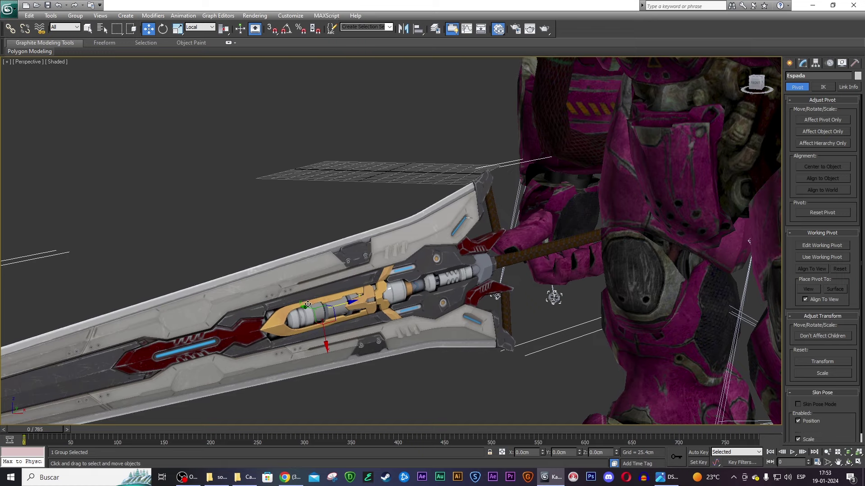
left_click_drag(326, 326, 307, 306)
left_click_drag(332, 339, 332, 346)
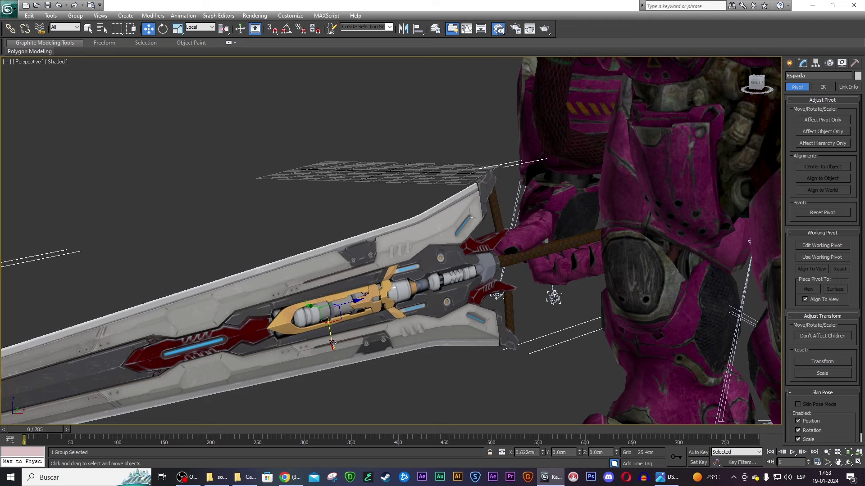
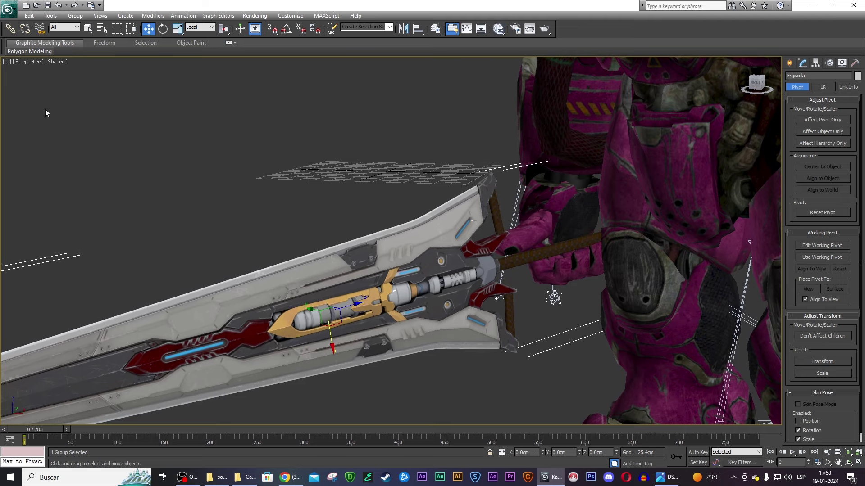
- Zoom in on the sword in the character's hand and switch to the Move tool
key("e")
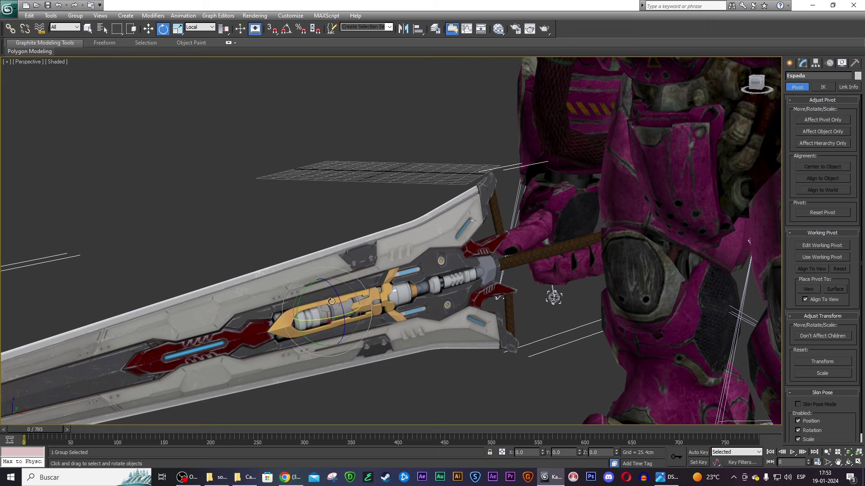
key("w")
key("r")
scroll(368, 302, "down", 2)
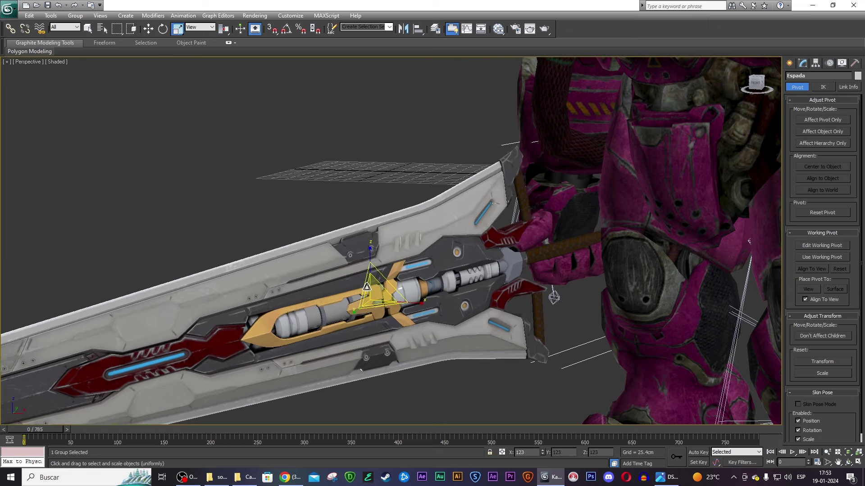
scroll(368, 300, "down", 1)
scroll(367, 297, "down", 1)
scroll(365, 295, "down", 3)
scroll(365, 295, "down", 2)
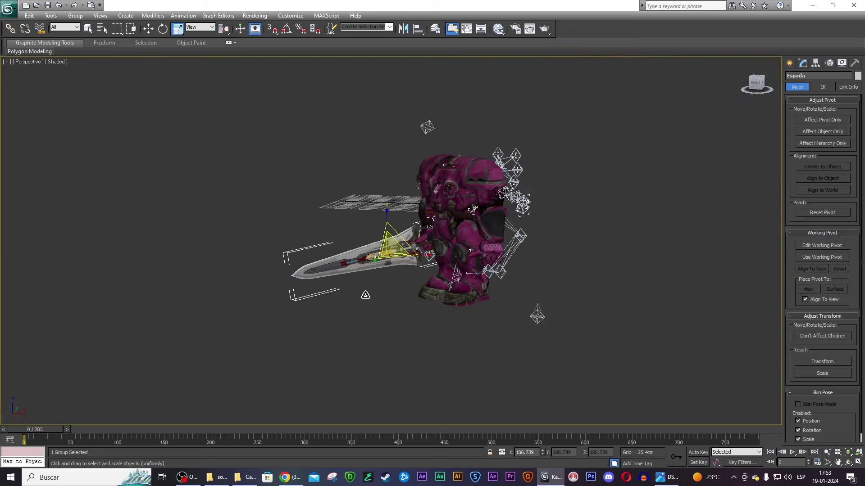
scroll(368, 295, "up", 2)
scroll(374, 294, "up", 4)
scroll(382, 293, "up", 2)
scroll(382, 293, "down", 2)
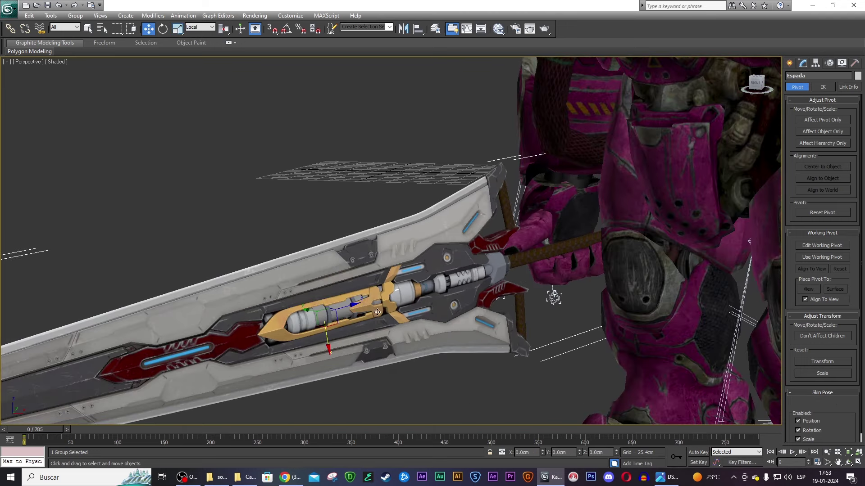
key("w")
scroll(307, 310, "down", 3)
scroll(315, 325, "up", 2)
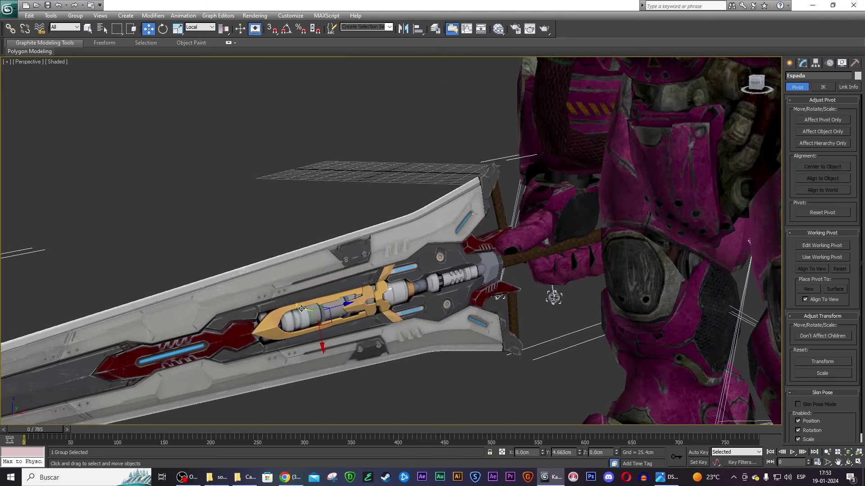
scroll(325, 339, "up", 1)
- Slide the sword group along its length so it sits properly in the grip
left_click_drag(325, 339, 326, 347)
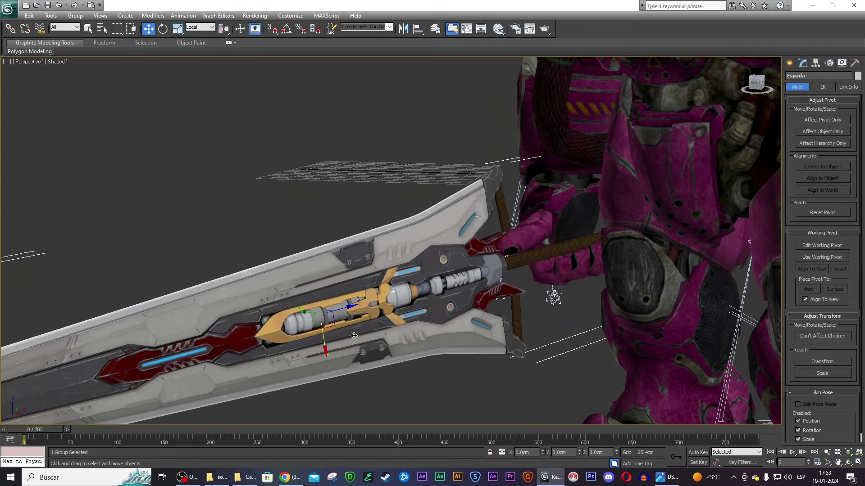
mouse_move(348, 306)
left_mouse_down()
mouse_move(314, 312)
mouse_move(334, 291)
left_mouse_up()
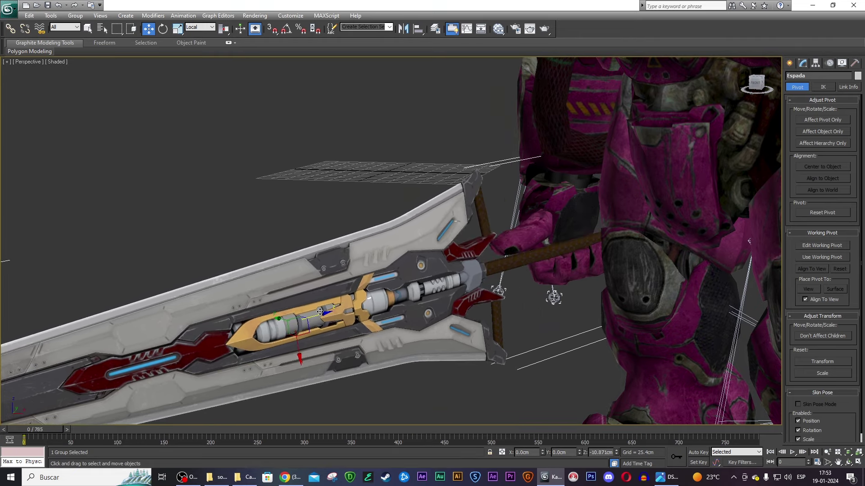
scroll(295, 216, "down", 2)
scroll(295, 216, "down", 2)
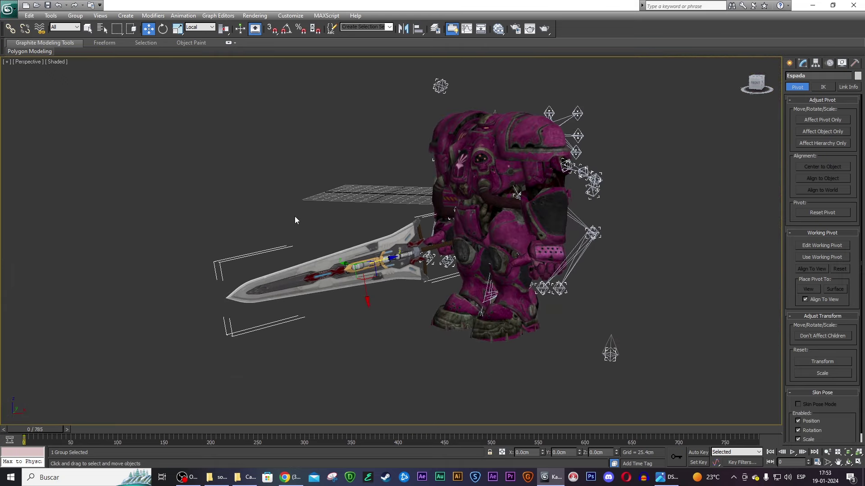
scroll(295, 216, "up", 2)
scroll(422, 235, "up", 2)
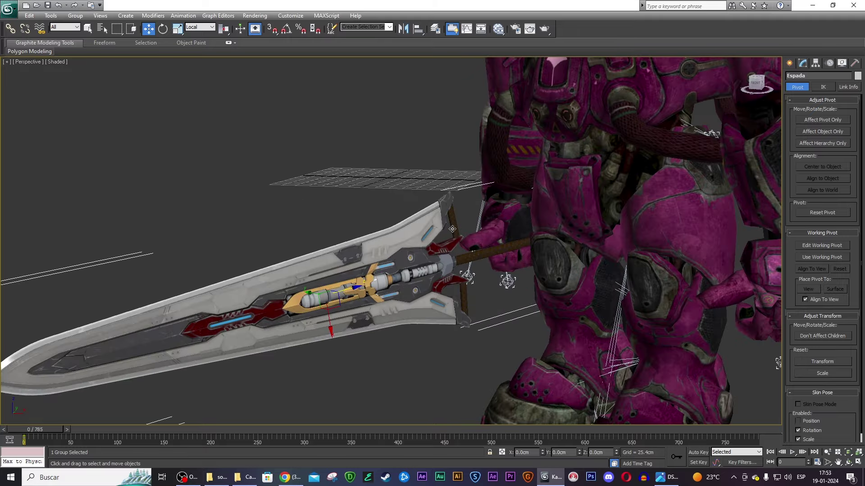
scroll(422, 234, "up", 2)
- Orbit around the hilt and zoom to check the sword's position in the hand
middle_click_drag(651, 203, 473, 211, "alt")
middle_click_drag(586, 159, 606, 158, "alt")
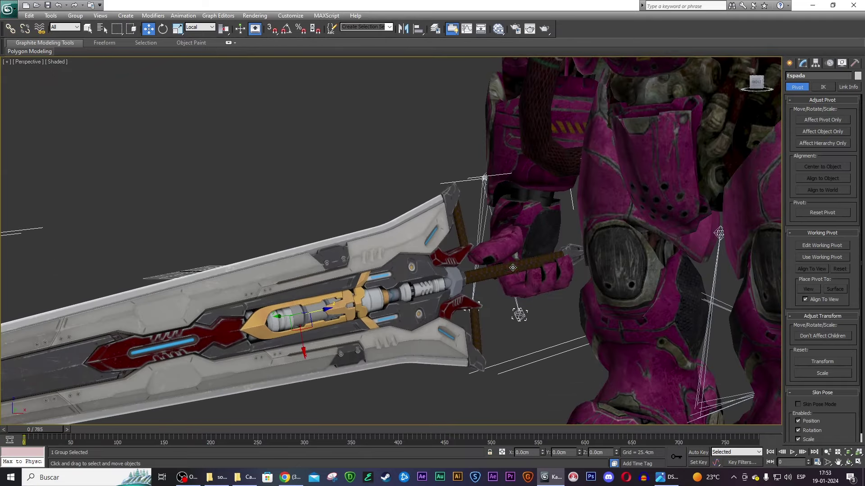
scroll(552, 270, "up", 2)
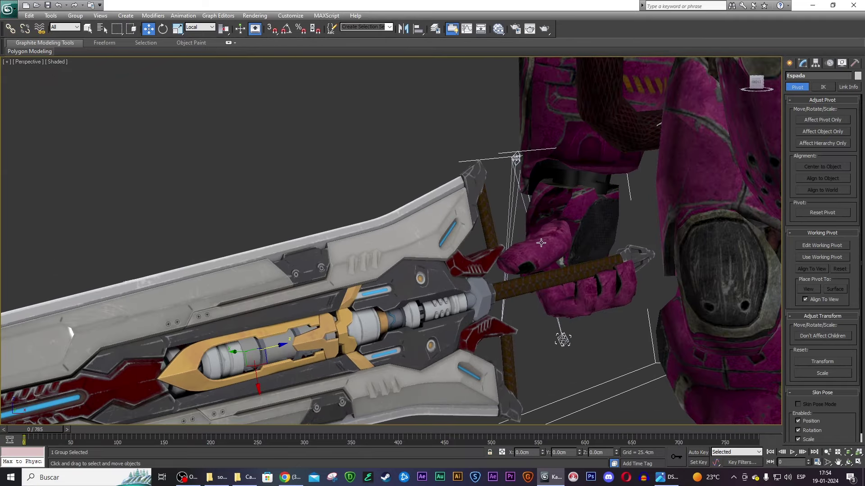
scroll(581, 230, "down", 4)
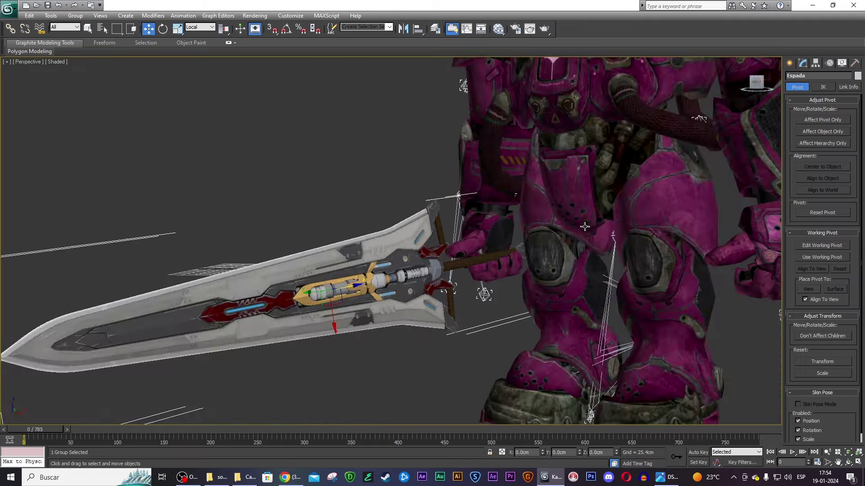
scroll(585, 228, "down", 4)
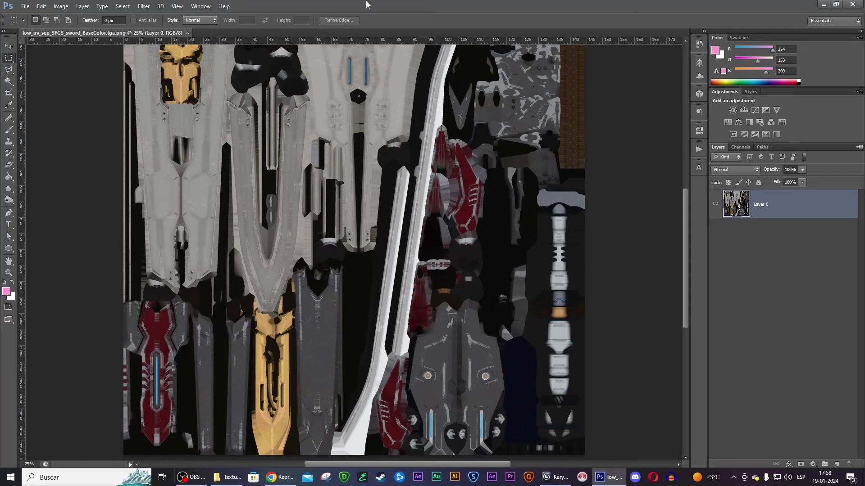
- Add a Hue/Saturation adjustment layer limited to the Reds range
key("ctrl+u")
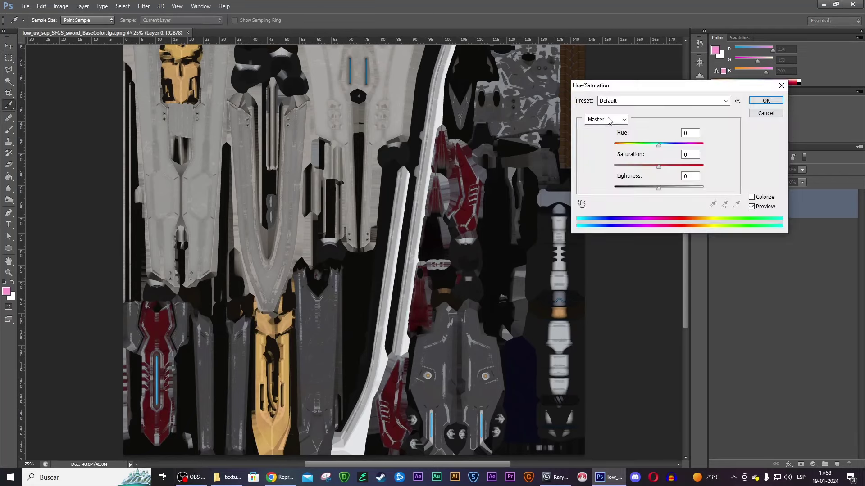
left_click(766, 113)
left_click(814, 464)
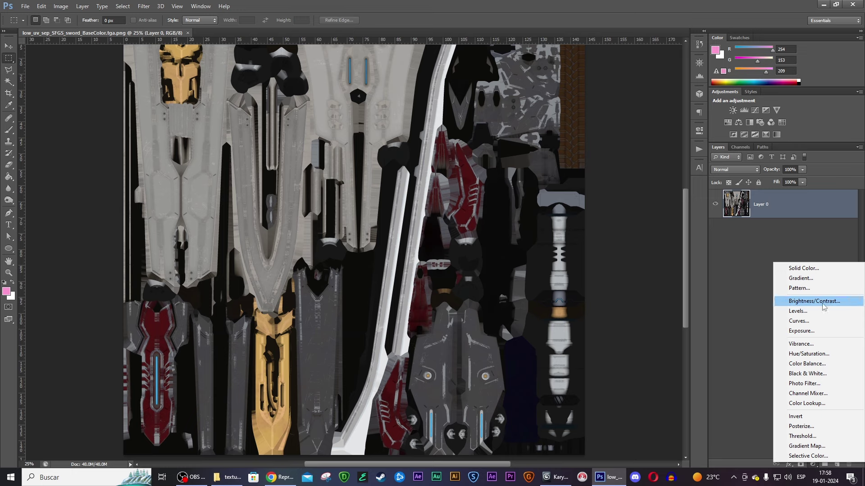
left_click(821, 354)
left_click(601, 164)
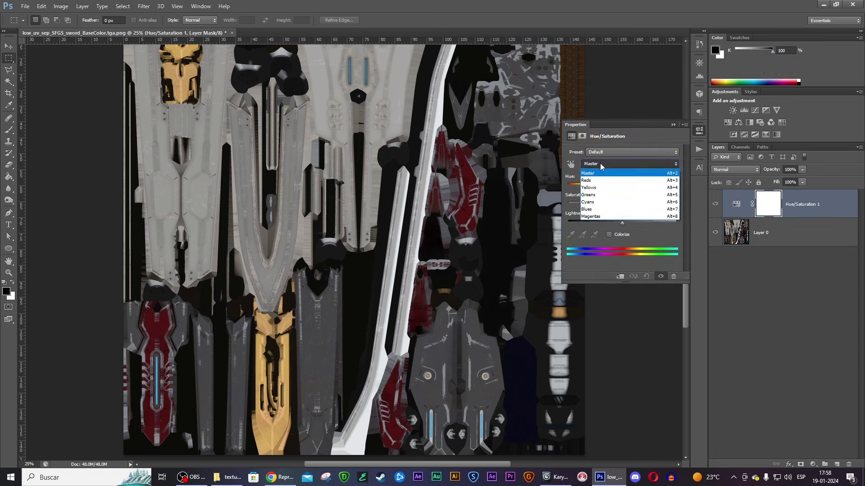
left_click(605, 181)
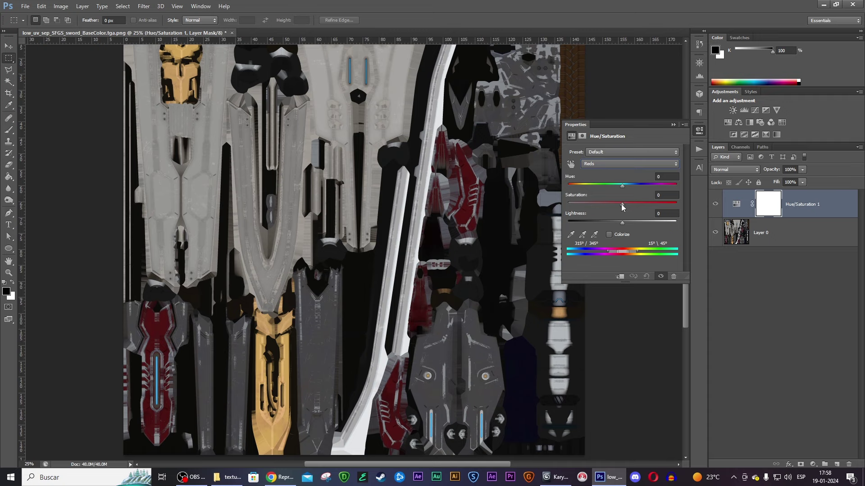
- Narrow the Reds range and set Hue -19, Saturation +68, Lightness +57 for pale magenta
left_click_drag(622, 204, 664, 206)
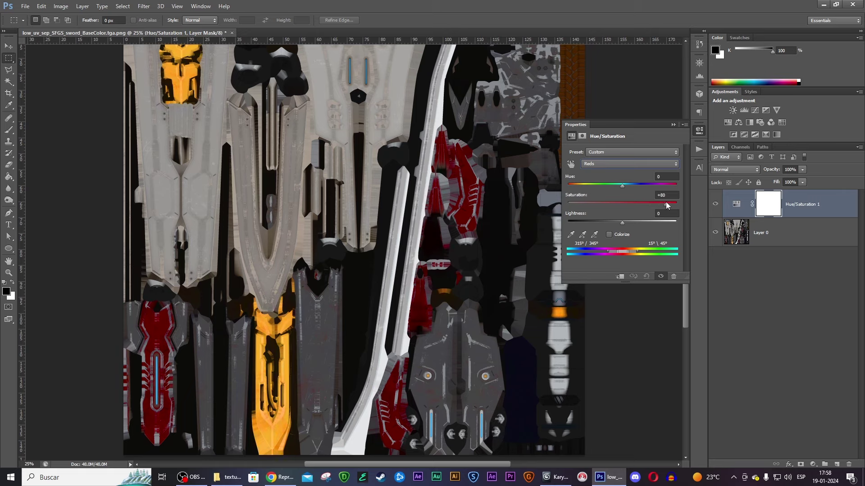
left_click_drag(638, 255, 631, 253)
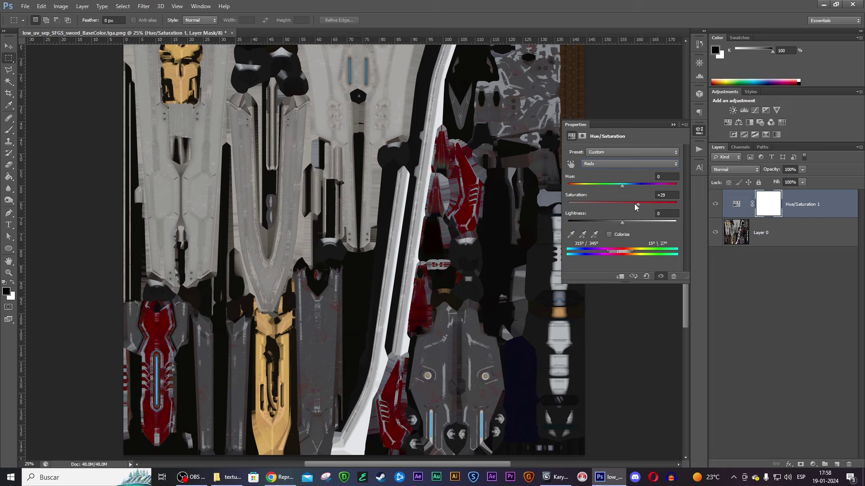
left_click_drag(667, 205, 629, 213)
left_click(672, 196)
key("Return")
mouse_move(622, 188)
left_mouse_down()
mouse_move(603, 192)
mouse_move(621, 190)
mouse_move(609, 190)
mouse_move(642, 205)
mouse_move(619, 189)
left_mouse_up()
mouse_move(624, 222)
left_mouse_down()
mouse_move(658, 223)
mouse_move(662, 208)
left_mouse_up()
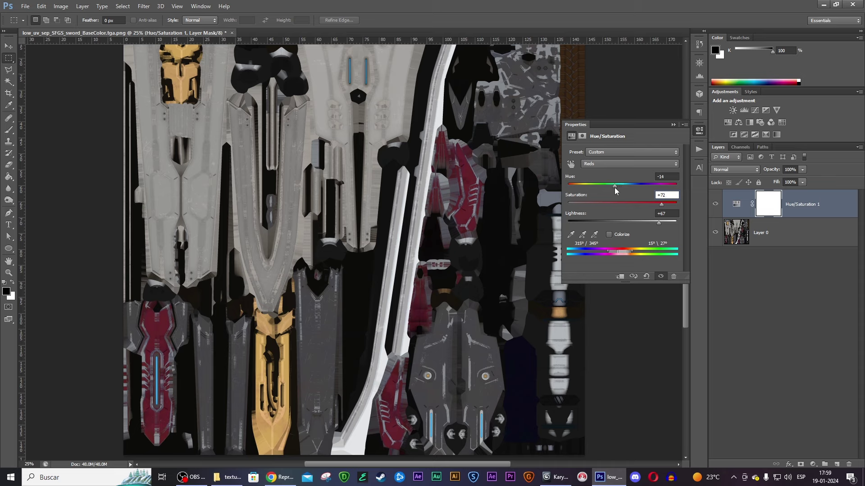
left_click_drag(614, 189, 612, 188)
left_click_drag(663, 207, 654, 227)
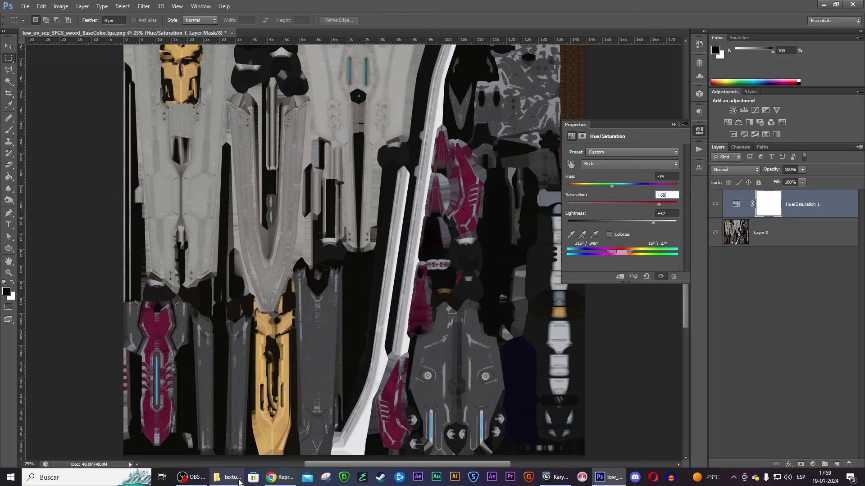
- Open marauder_m2-big.jpg from the Karyundara folder in Photoshop
left_click(233, 483)
key("alt+Up")
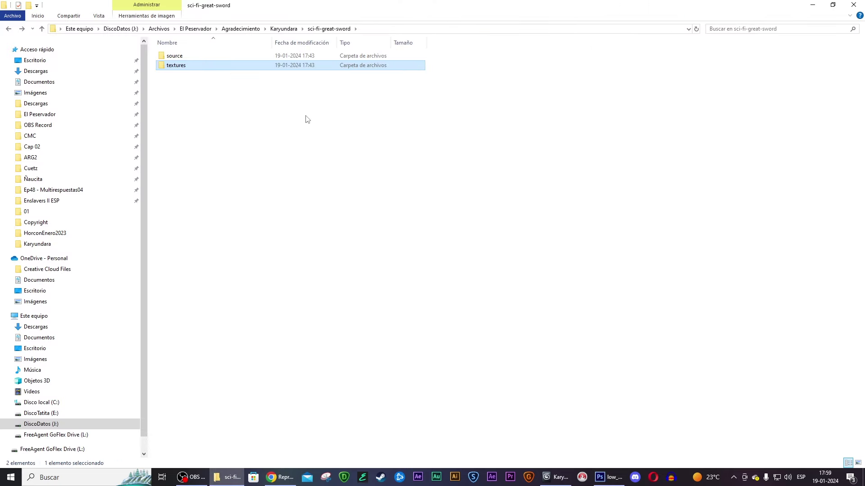
left_click(277, 28)
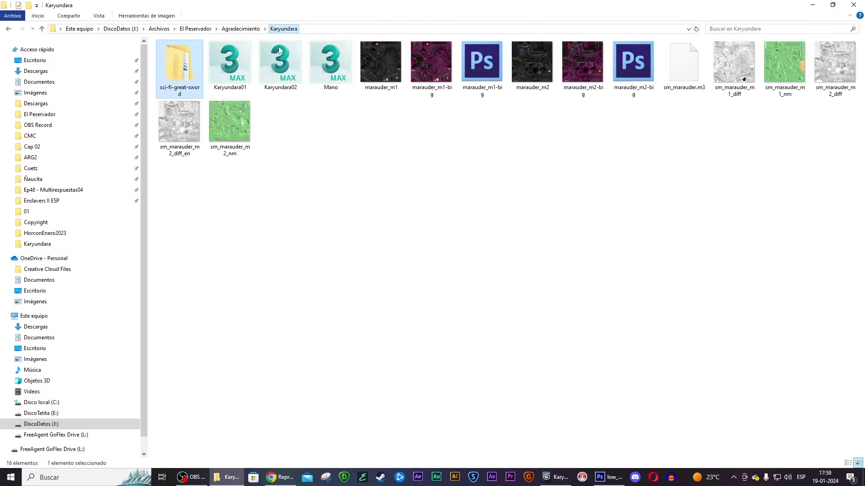
left_click(580, 60)
mouse_move(592, 129)
left_mouse_down()
mouse_move(279, 36)
mouse_move(338, 232)
left_mouse_up()
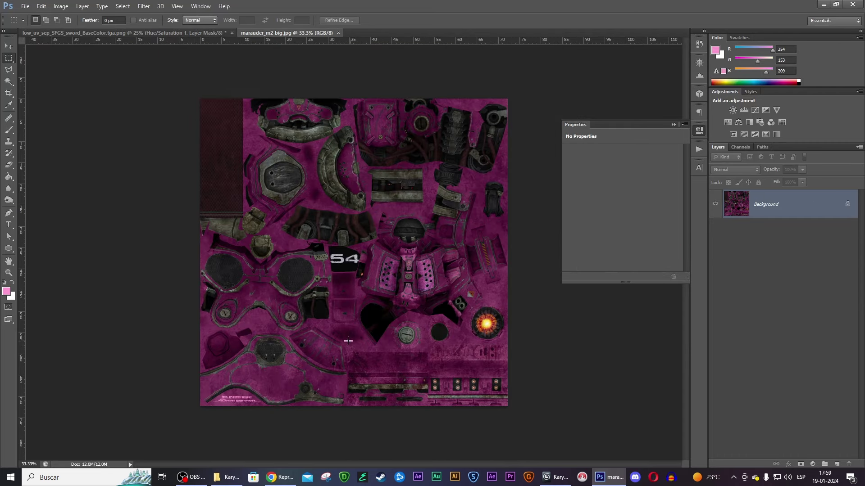
- Paste a pink patch from marauder_m2-big over a red part of the sword texture
left_click_drag(267, 377, 288, 393)
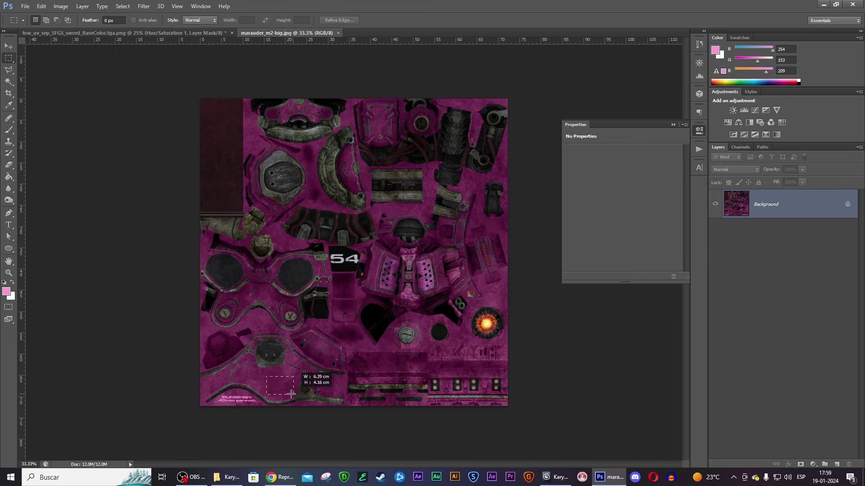
left_click(131, 36)
key("ctrl+v")
key("v")
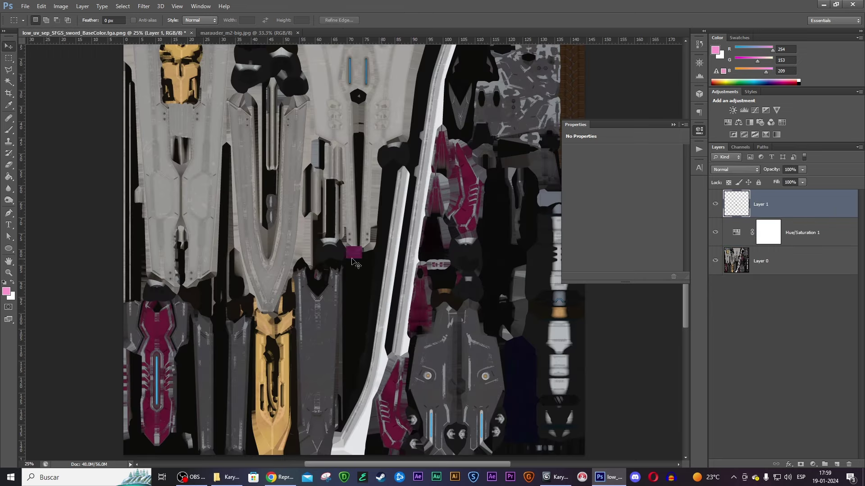
left_click_drag(353, 261, 470, 214)
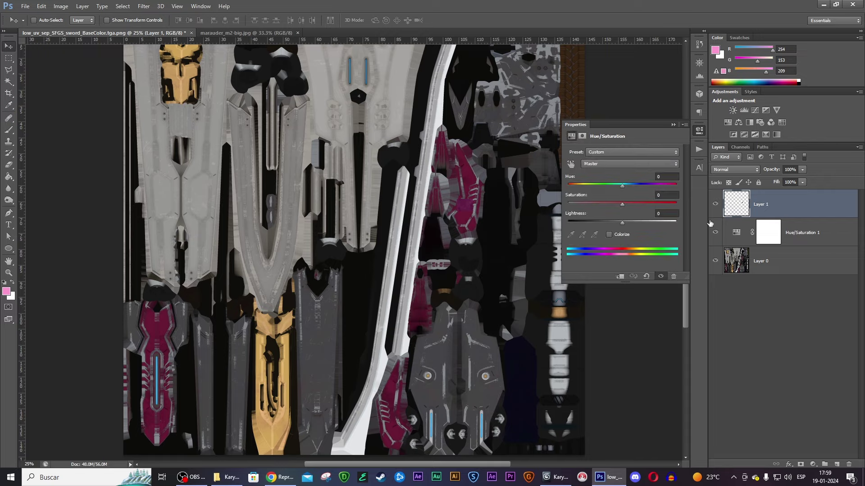
- Shift the Hue/Saturation master hue toward magenta and toggle it to compare
left_click(711, 228)
scroll(499, 202, "up", 10, "alt")
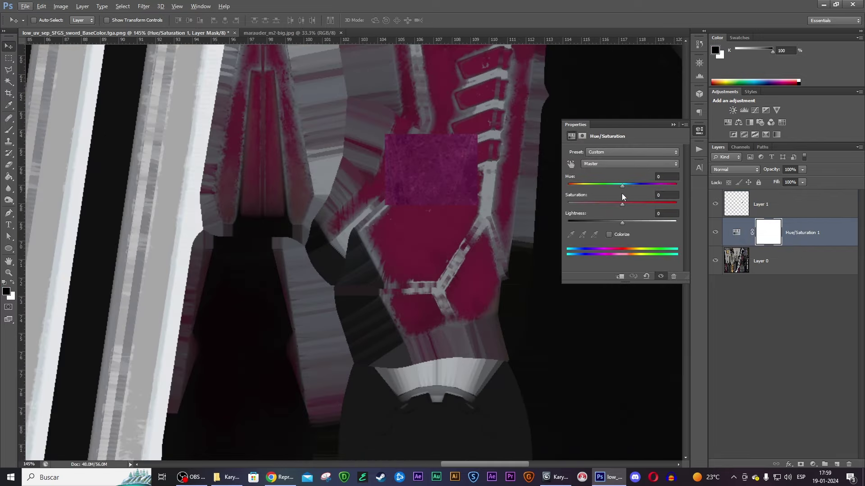
left_click_drag(622, 187, 613, 187)
scroll(370, 215, "down", 3, "alt")
scroll(370, 214, "down", 3, "alt")
scroll(366, 216, "down", 1, "alt")
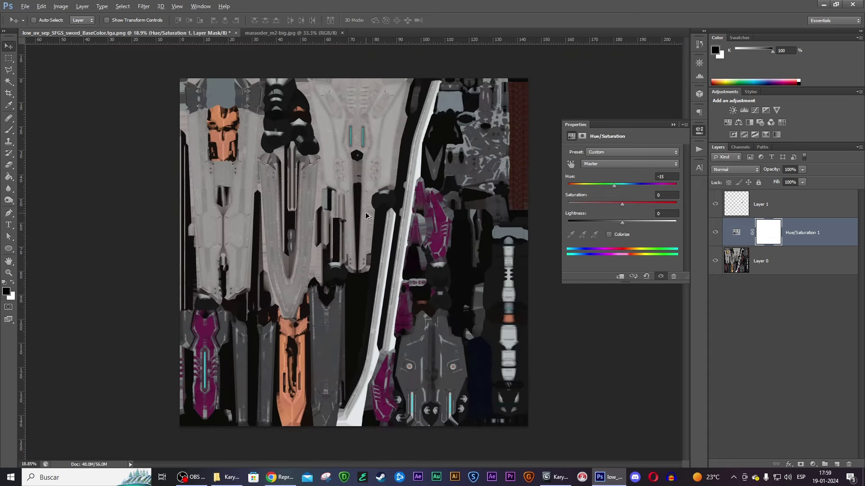
scroll(355, 254, "up", 1, "alt")
left_click(714, 232)
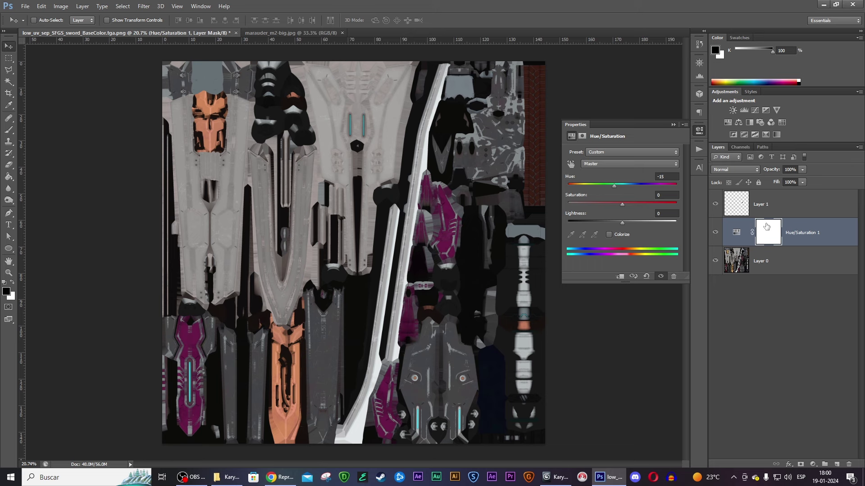
- Extend the Reds range down to 0° and reset the Master hue to 0
left_click(616, 165)
left_click(614, 177)
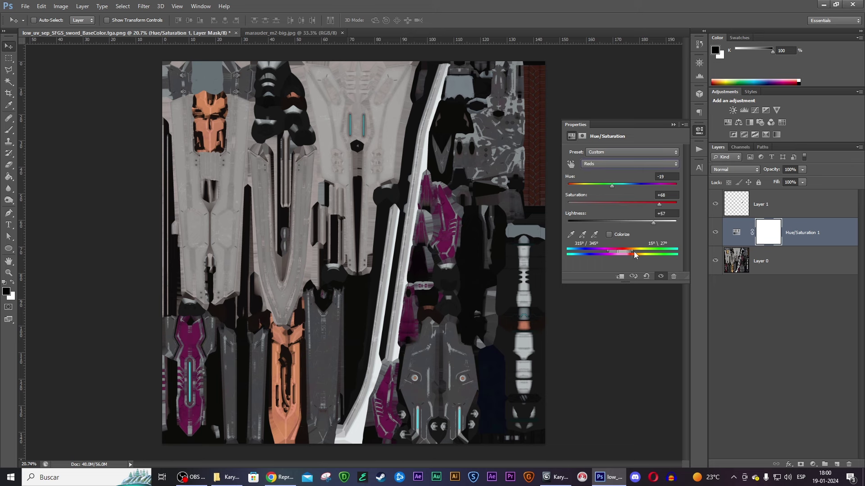
left_click_drag(629, 254, 628, 253)
left_click(621, 164)
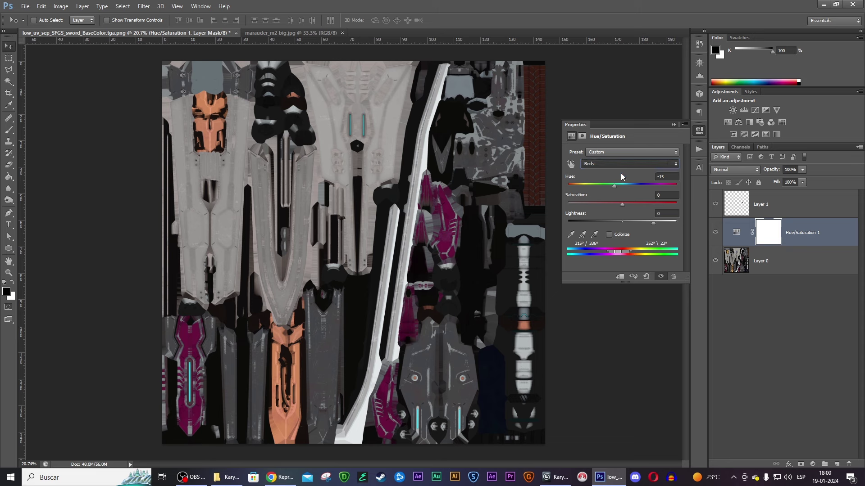
left_click(667, 177)
type("0")
key("Return")
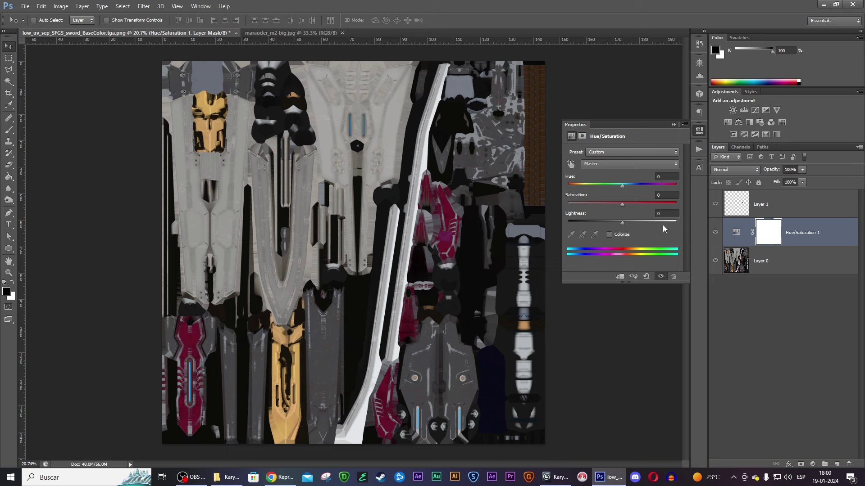
- Set the Reds saturation and lightness back to 0
left_click(606, 164)
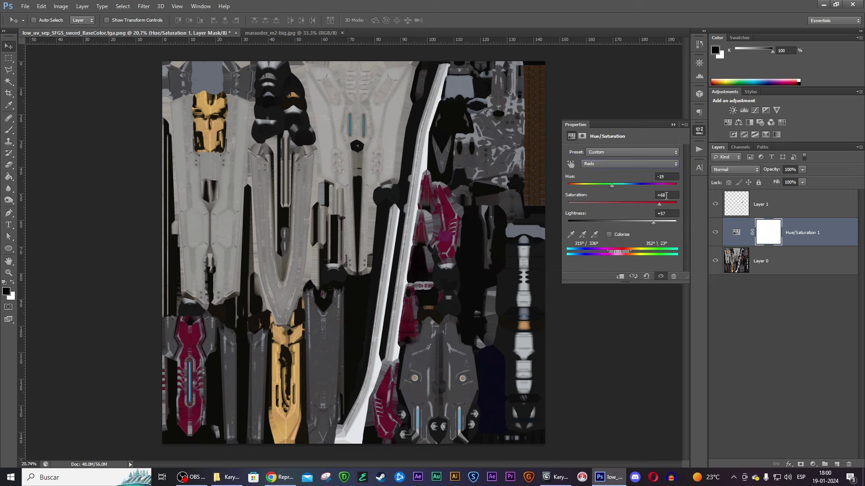
left_click(666, 195)
type("0")
key("Tab")
type("0")
key("Tab")
- Apply a Reds hue of -15 and reselect the Hue/Saturation adjustment layer
type("-15")
left_click(448, 243, "ctrl")
scroll(448, 243, "up", 1, "alt")
scroll(448, 243, "up", 10, "alt")
scroll(456, 235, "up", 6, "alt")
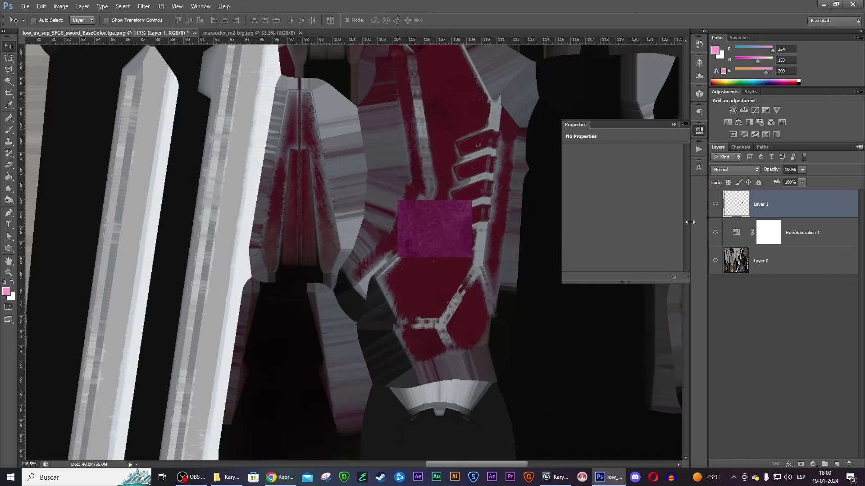
key("alt+bracketleft")
- Brighten the Reds range toward magenta and toggle the adjustment to compare colours
left_click(603, 164)
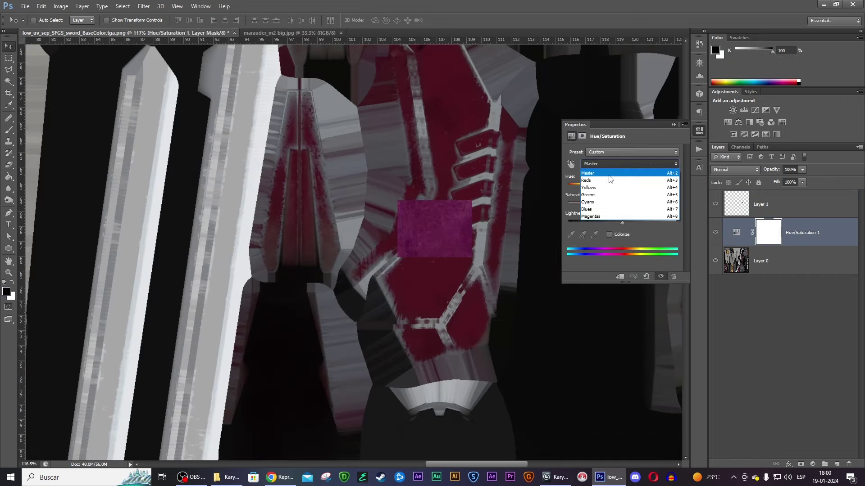
left_click(603, 173)
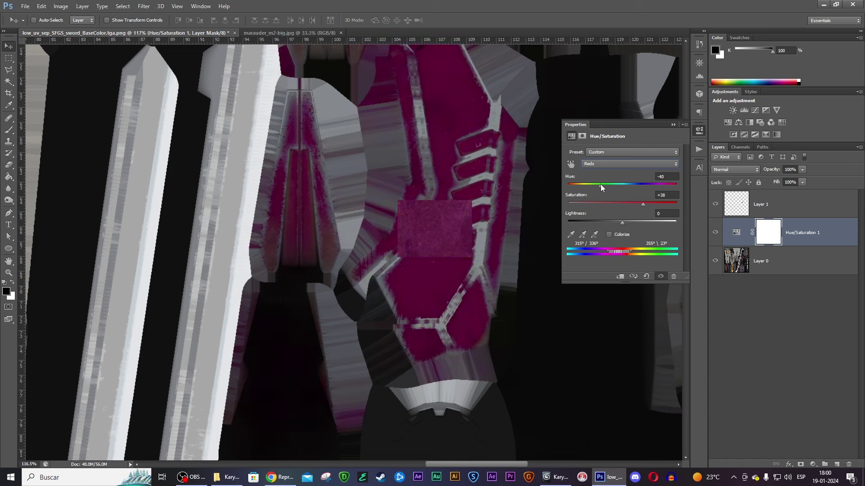
left_click_drag(621, 221, 640, 221)
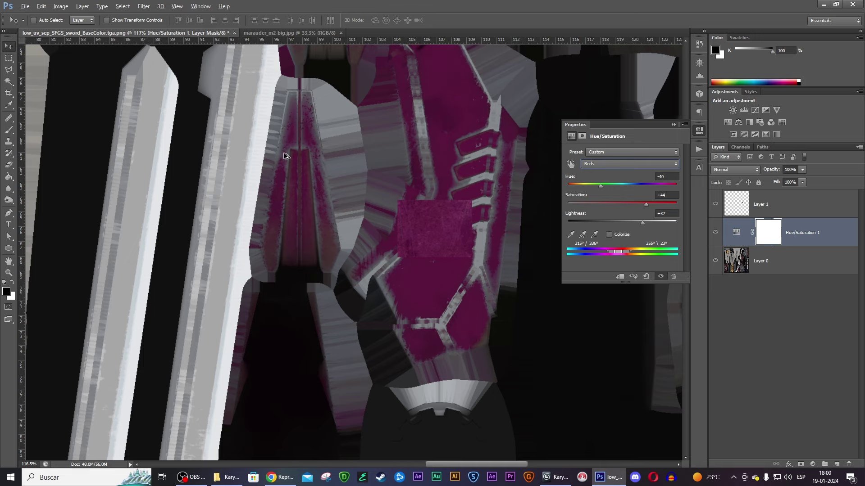
key("alt")
scroll(425, 191, "down", 5, "alt")
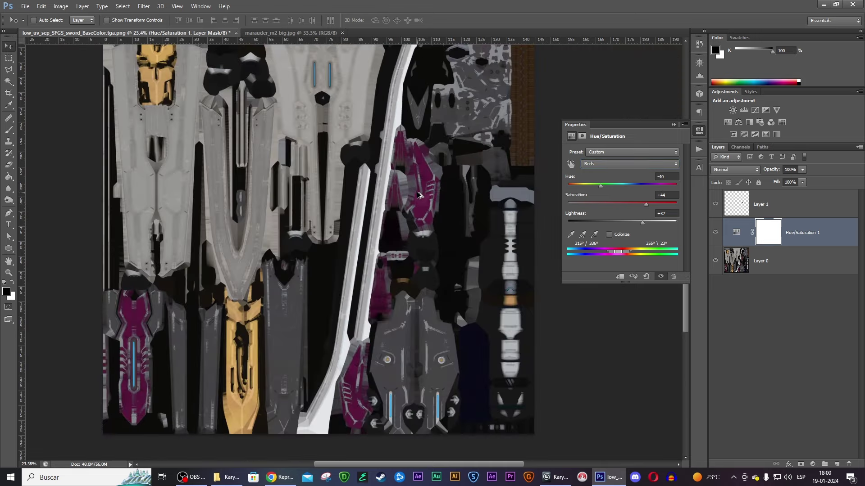
left_click(715, 233)
- Move the pink sample square onto the gold hilt area
left_click_drag(426, 203, 242, 332, "ctrl")
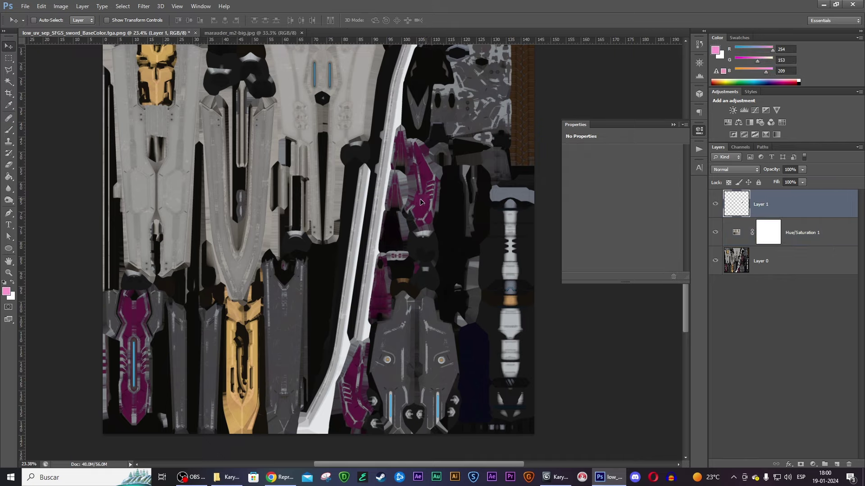
scroll(242, 332, "up", 2, "alt")
scroll(251, 320, "up", 3, "alt")
scroll(271, 320, "up", 3, "alt")
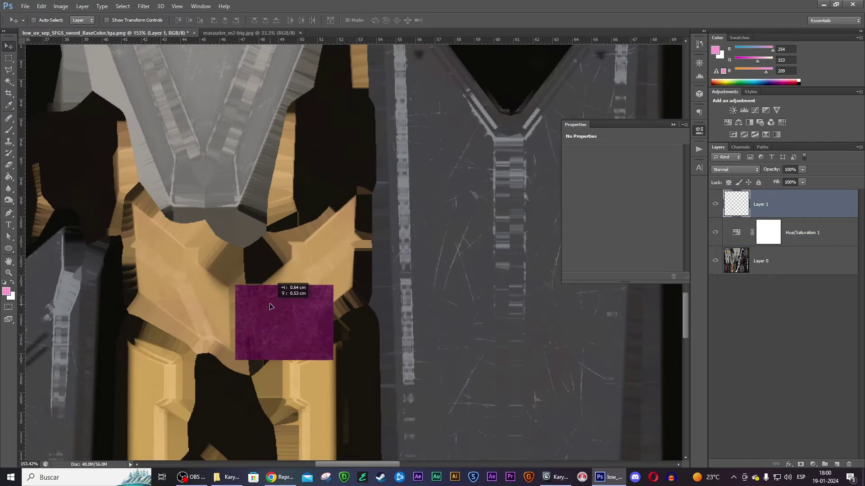
- Reselect the Hue/Saturation layer, keep its custom settings, and return to the Reds range
left_click(743, 233)
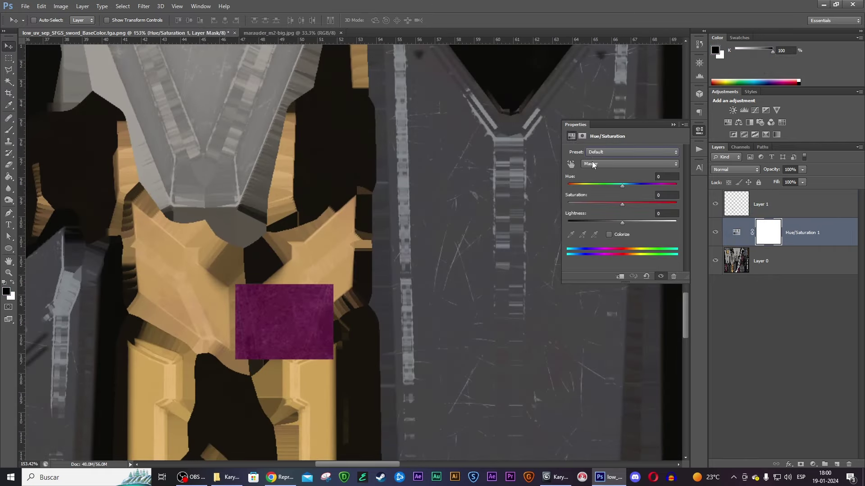
left_click(599, 152)
left_click(608, 242)
left_click(607, 164)
left_click(607, 180)
- Reselect the Hue/Saturation layer and switch its edited range to Yellows
left_click(793, 260)
scroll(341, 180, "down", 3, "alt")
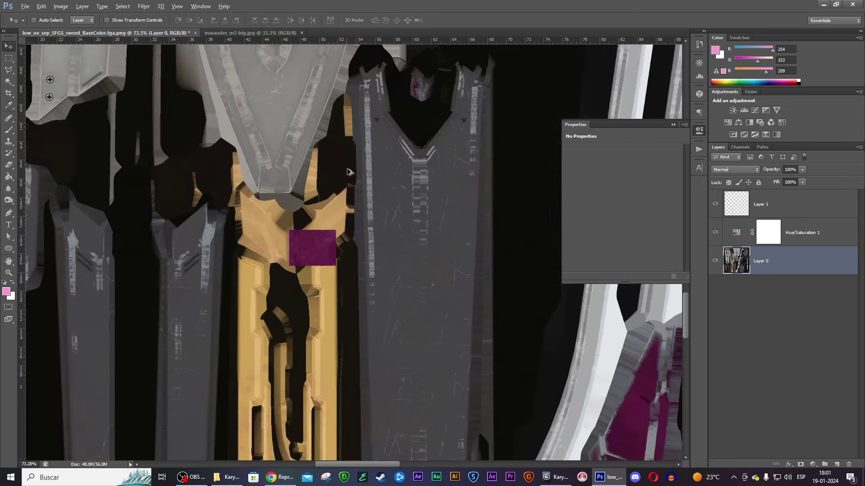
scroll(351, 174, "down", 3, "alt")
scroll(351, 173, "down", 1, "alt")
left_click(734, 239)
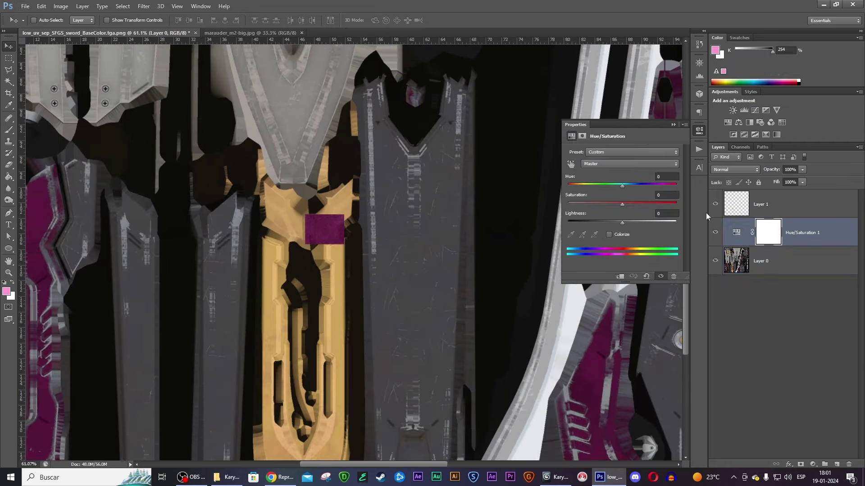
left_click(601, 163)
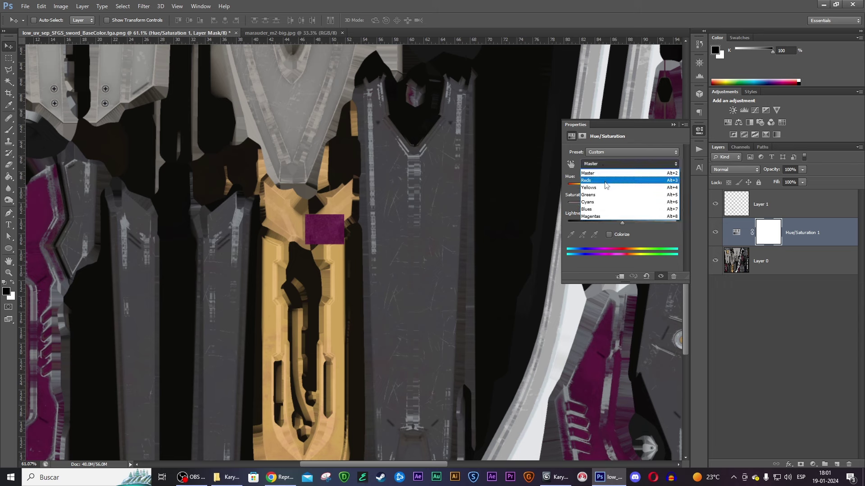
left_click(603, 173)
left_click(616, 163)
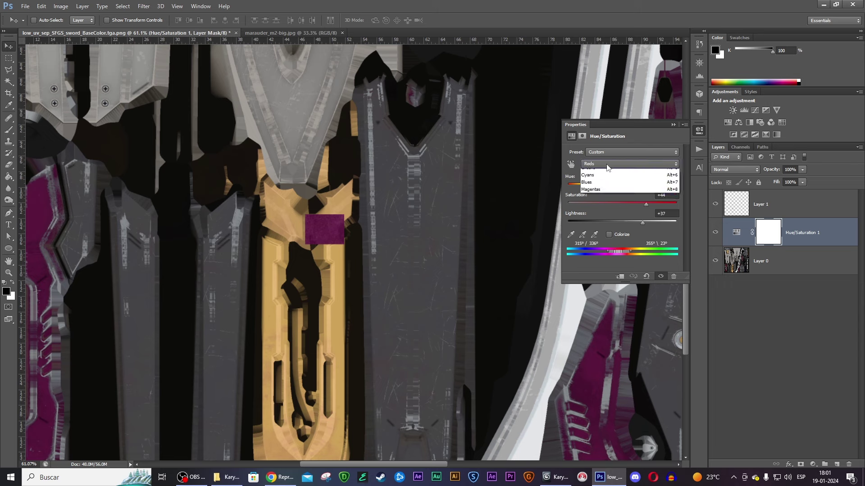
left_click(598, 188)
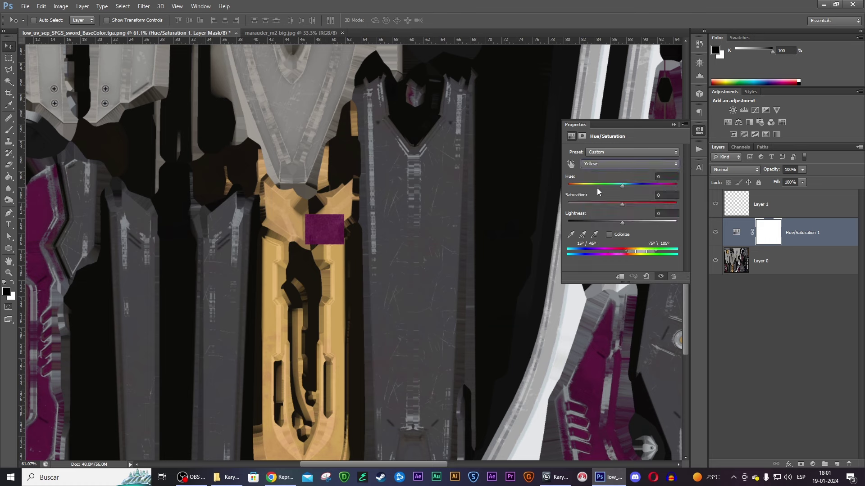
- Set Yellows to hue -103, saturation +56, lightness -96, turning the gold areas pink
mouse_move(622, 185)
left_mouse_down()
mouse_move(590, 185)
mouse_move(670, 198)
mouse_move(587, 185)
left_mouse_up()
left_click_drag(622, 222, 583, 225)
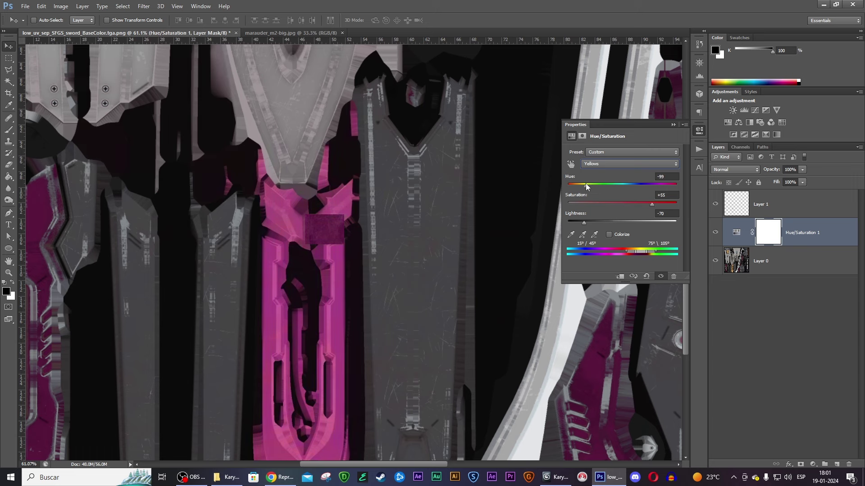
left_click_drag(585, 222, 571, 222)
left_click_drag(585, 185, 583, 185)
- Hide the pink sample square's layer and zoom out to the full texture
left_click(758, 207)
left_click(715, 204)
scroll(365, 161, "down", 3, "alt")
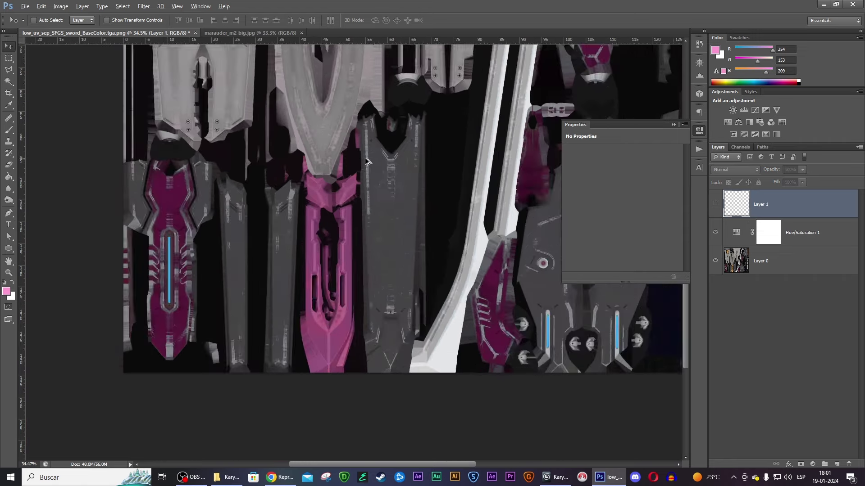
scroll(365, 161, "down", 3, "alt")
scroll(365, 161, "up", 1, "alt")
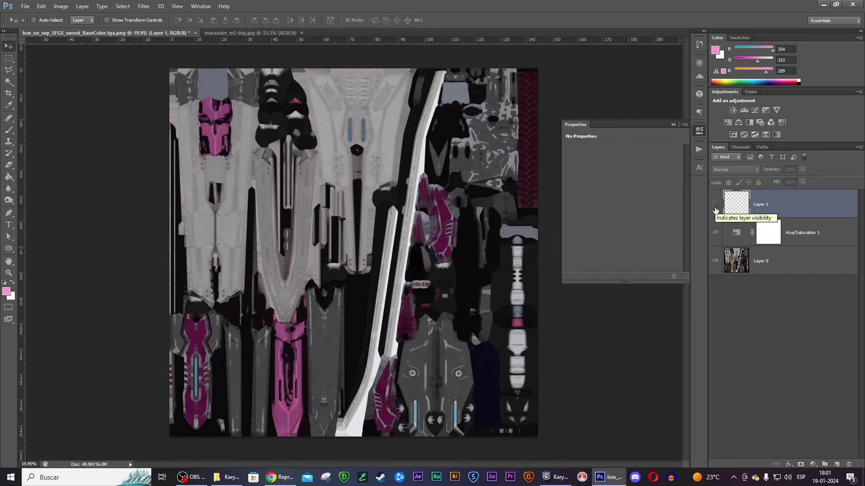
- Toggle the magenta recolour off and on to compare, leaving it visible
left_click(715, 232)
left_click(716, 234)
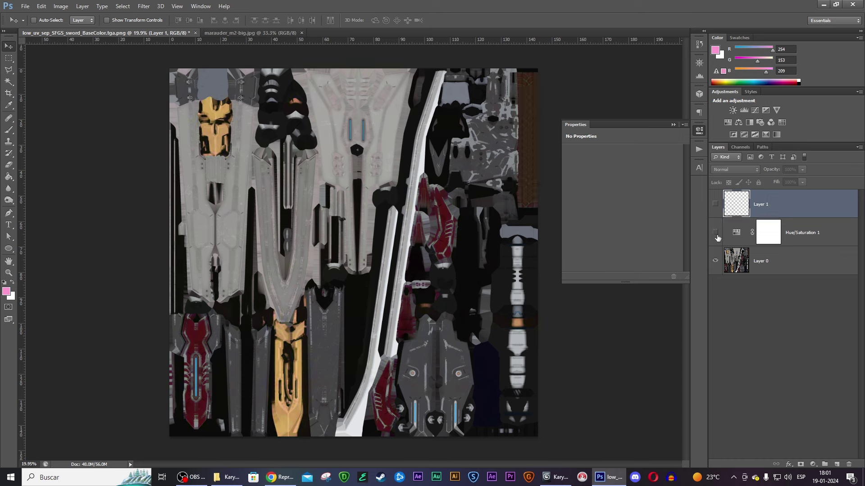
left_click(716, 234)
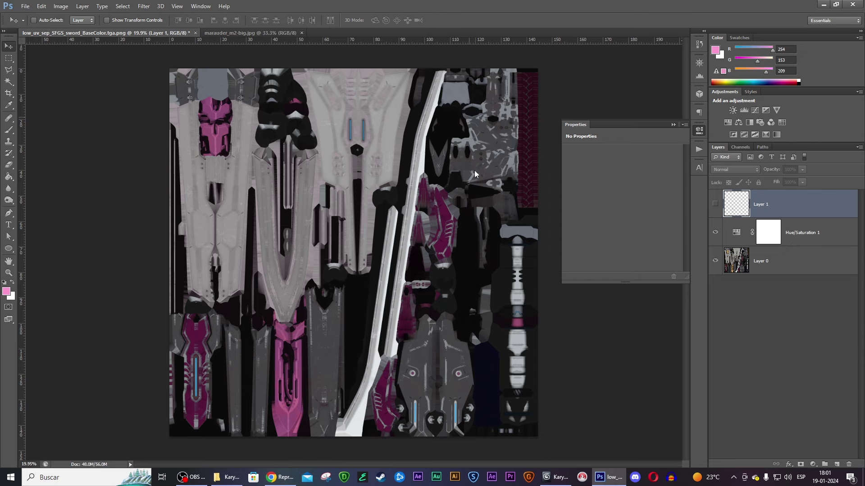
key("ctrl+shift+s")
- Save the recoloured texture as JPEG low_uv_sep_SFGS_sword_BaseColor.jpg, then return to 3ds Max
left_click(282, 357)
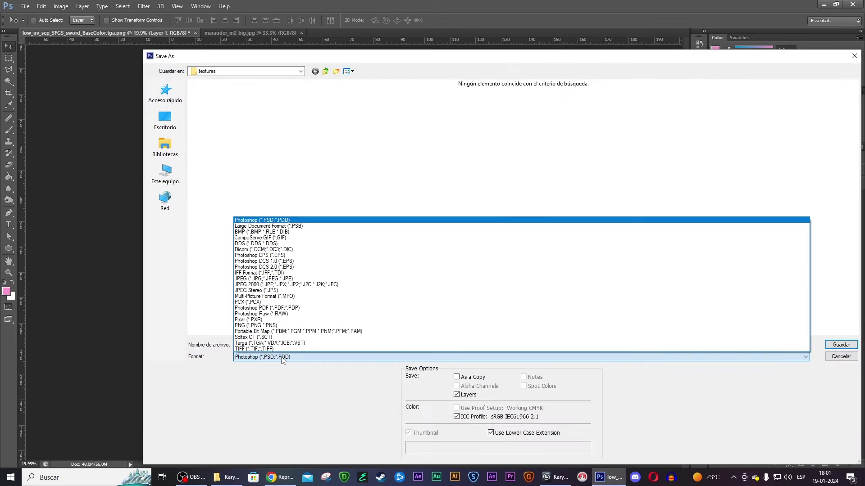
left_click(268, 279)
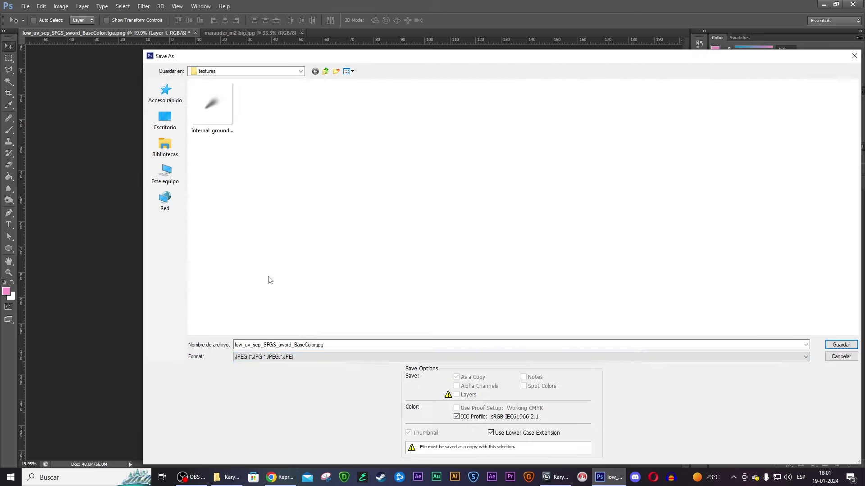
key("Return")
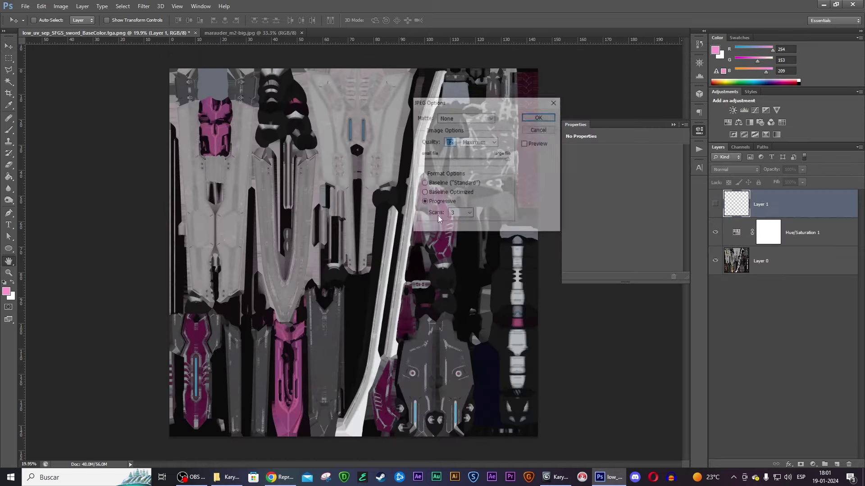
left_click(539, 118)
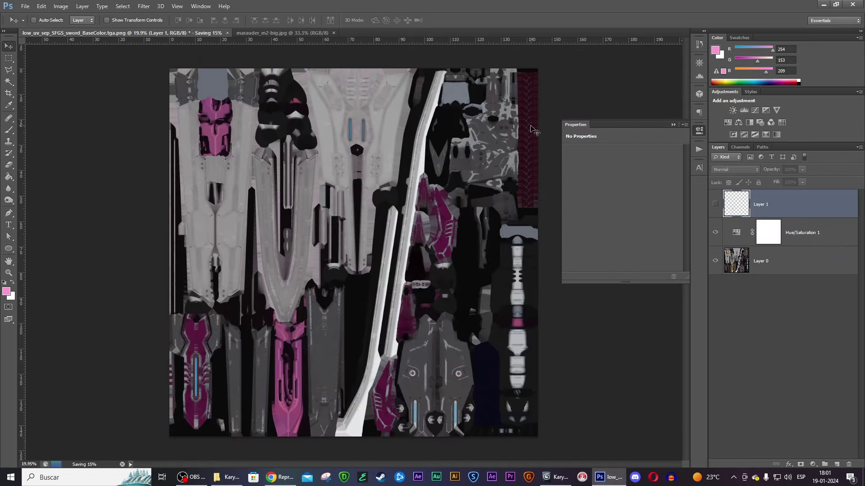
left_click(556, 477)
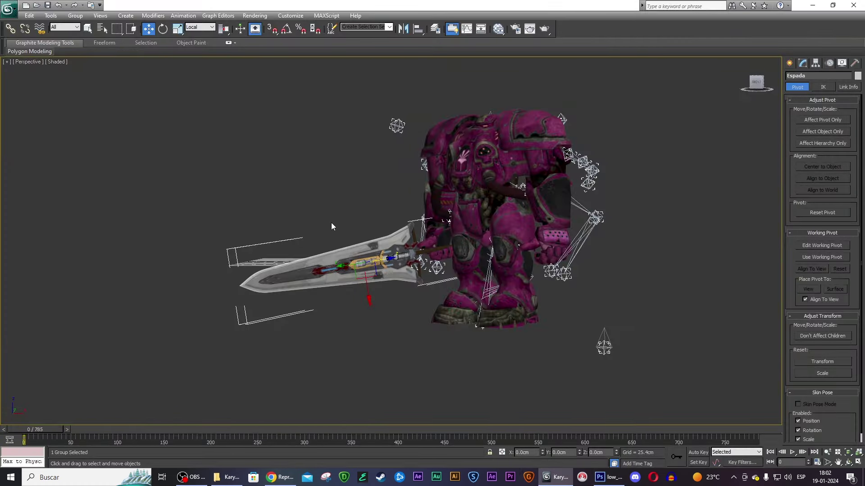
- Zoom in and reselect the Espada sword group to view its magenta hilt
scroll(301, 228, "up", 5)
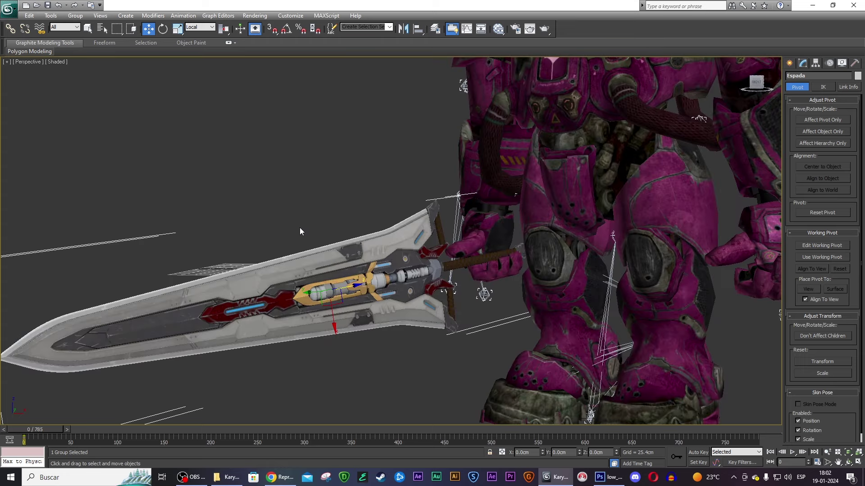
scroll(316, 218, "up", 2)
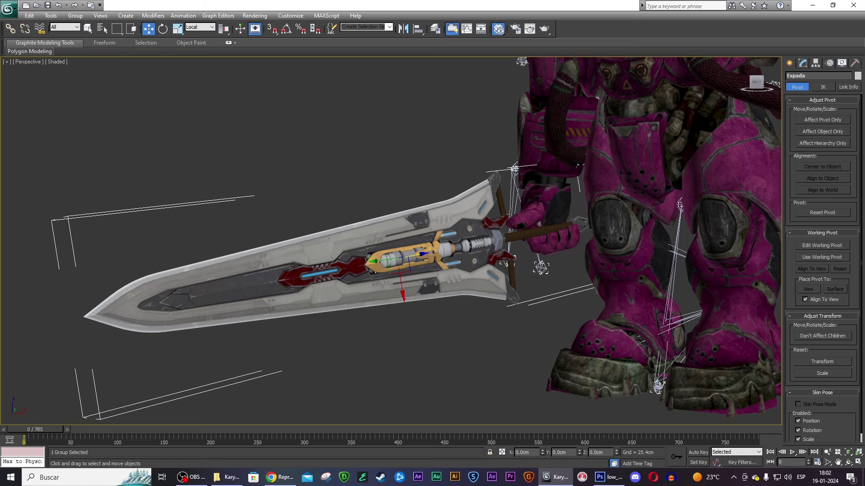
left_click(242, 204)
scroll(270, 206, "down", 3)
scroll(334, 209, "up", 6)
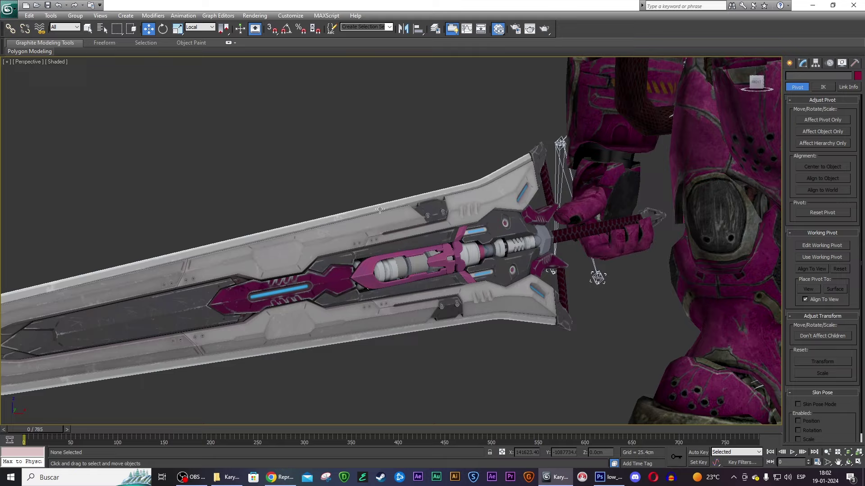
left_click(584, 231)
- Glance back at Photoshop, then return to the 3ds Max scene
left_click(611, 477)
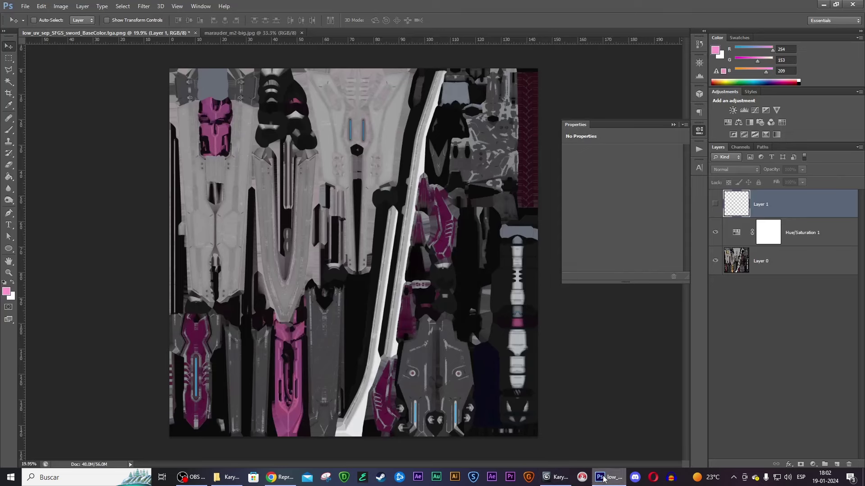
scroll(535, 114, "up", 3, "alt")
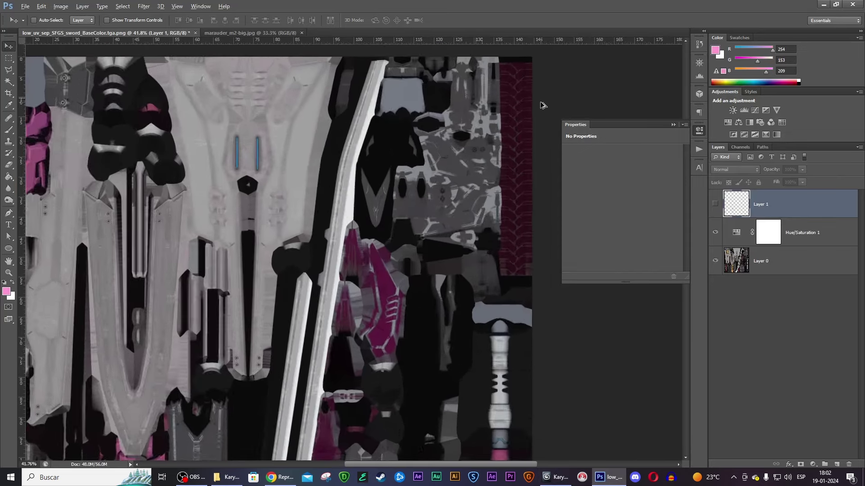
scroll(541, 106, "up", 3, "alt")
left_click(557, 477)
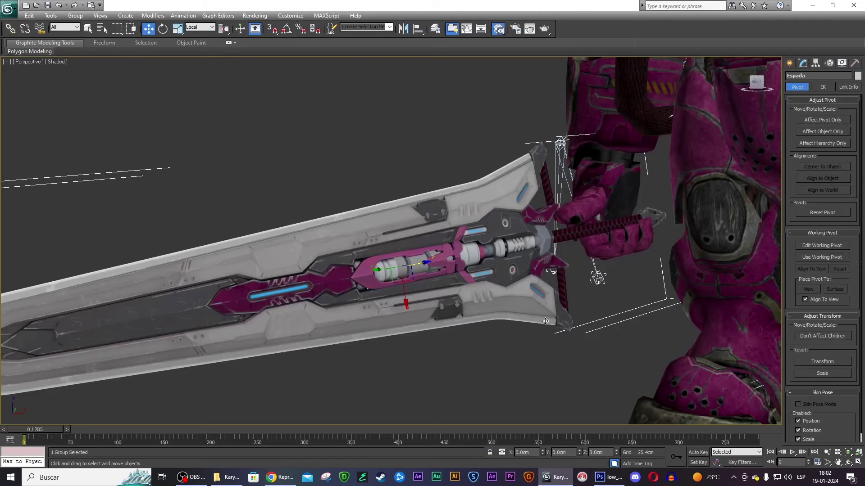
- Open the sword group and put the sword mesh into Vertex sub-object level
left_click(803, 63)
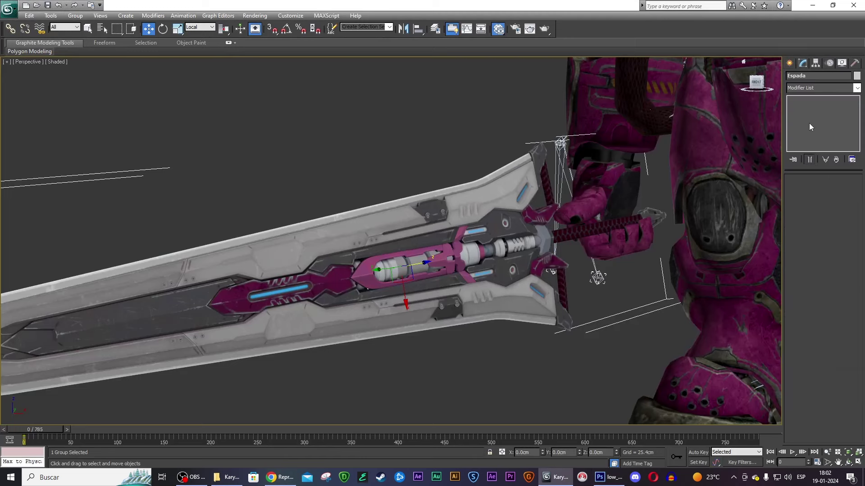
left_click(75, 16)
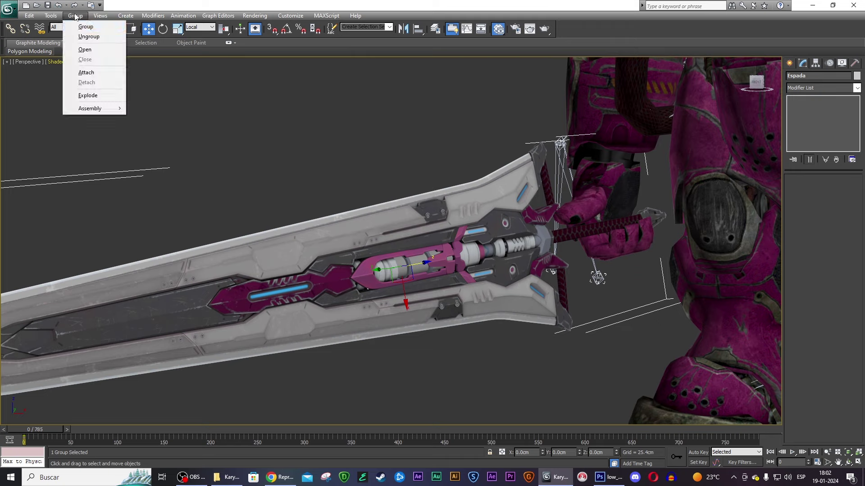
left_click(79, 49)
left_click(514, 200)
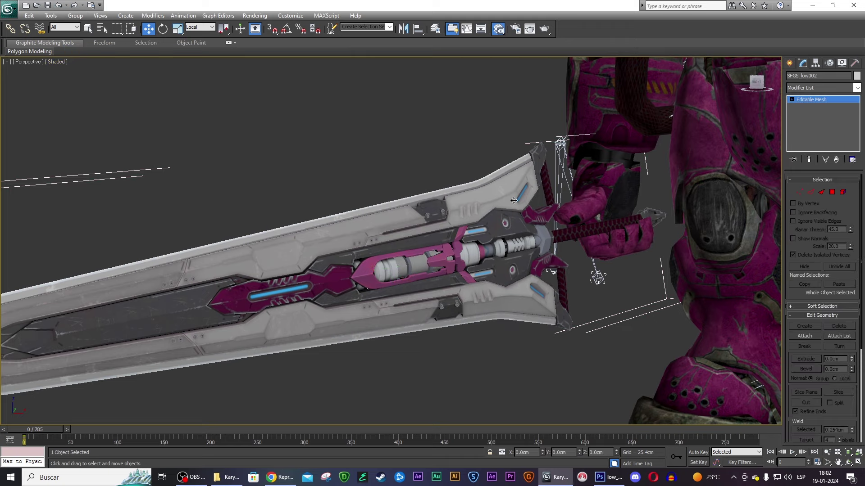
left_click(799, 192)
- Marquee-select the vertices at the pommel end of the sword grip
middle_click_drag(640, 234, 590, 260)
scroll(590, 259, "up", 3)
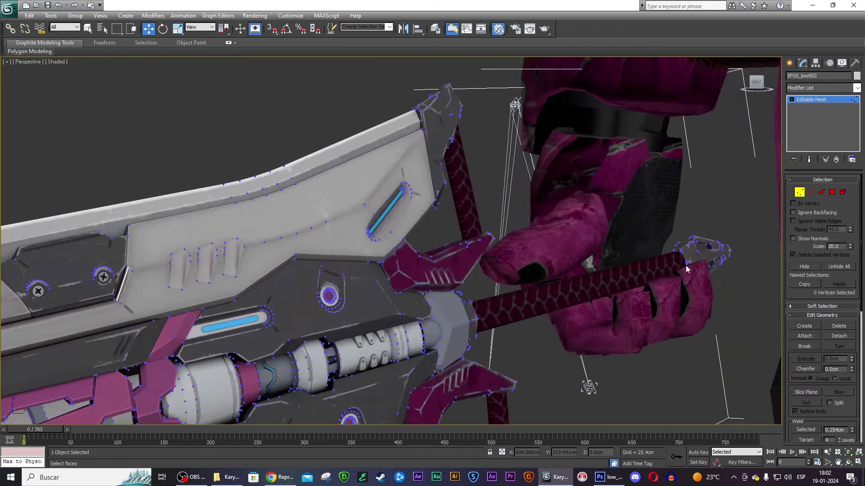
left_click_drag(685, 266, 732, 236)
middle_click_drag(520, 295, 508, 195)
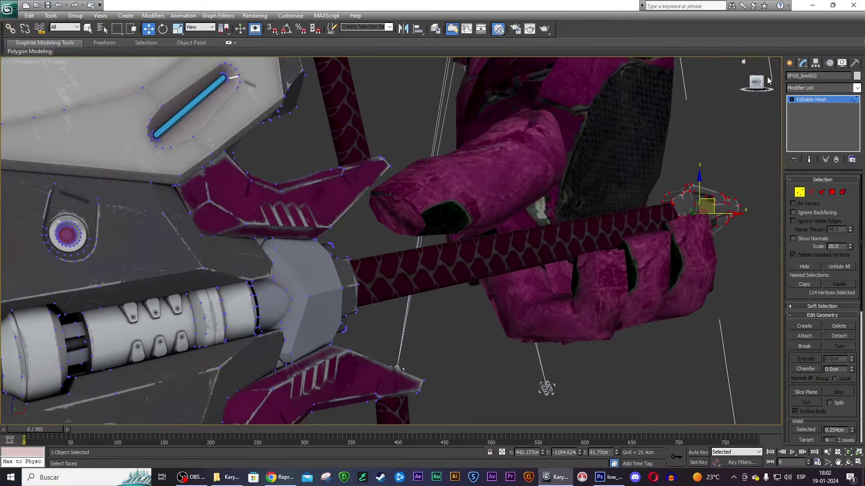
scroll(740, 93, "up", 3)
scroll(740, 92, "up", 3)
scroll(740, 92, "up", 5)
scroll(476, 161, "down", 5)
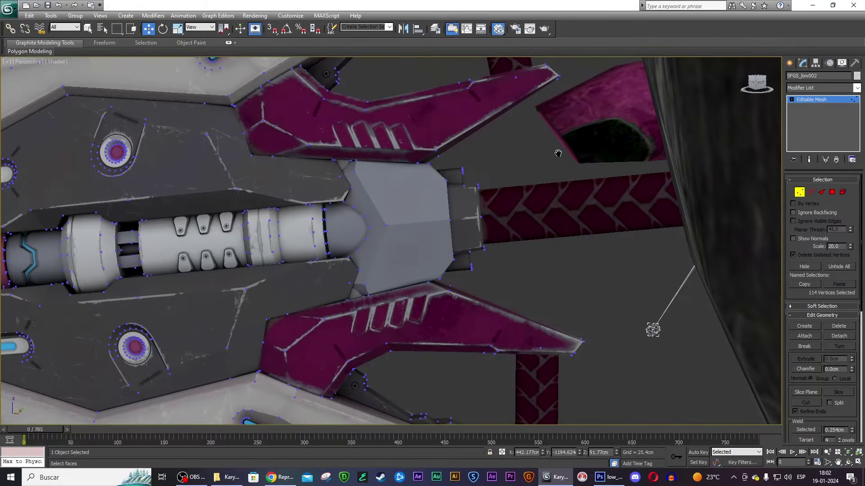
- Add more grip-end vertices, giving a 164-vertex pommel selection
left_click_drag(499, 161, 463, 287, "ctrl")
scroll(653, 132, "down", 5)
scroll(653, 132, "down", 5)
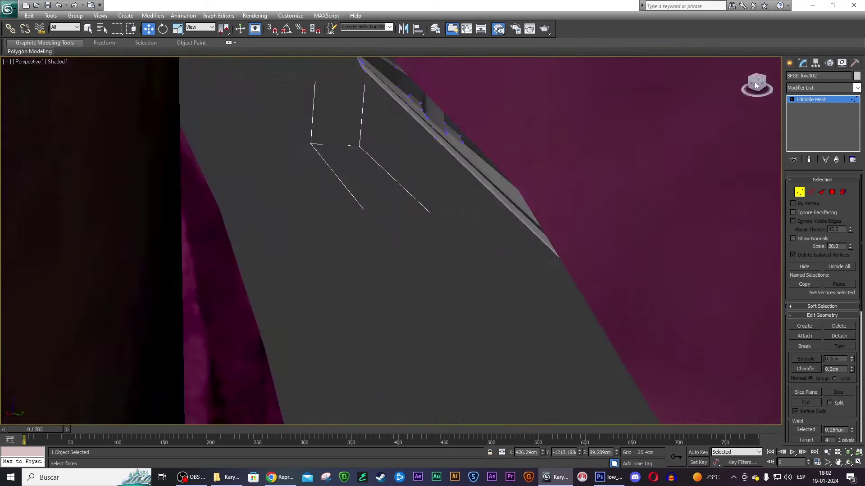
scroll(653, 132, "down", 5)
scroll(641, 130, "up", 5)
middle_click_drag(662, 126, 648, 113)
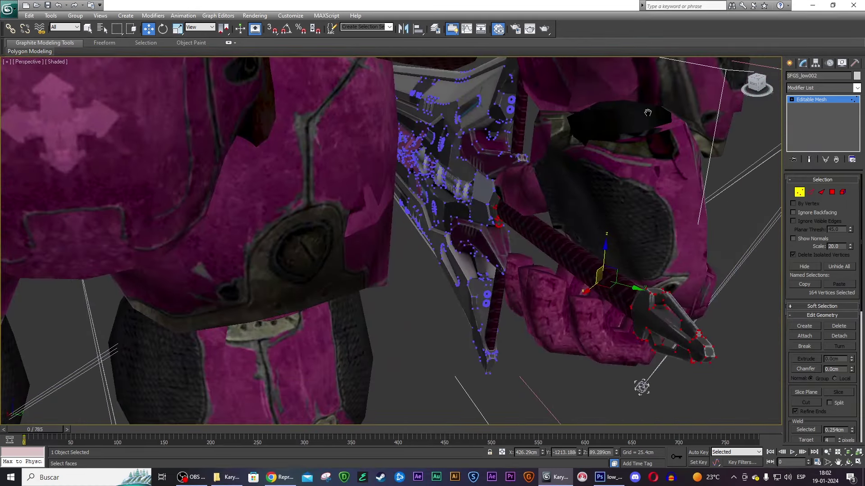
left_click_drag(775, 93, 694, 112)
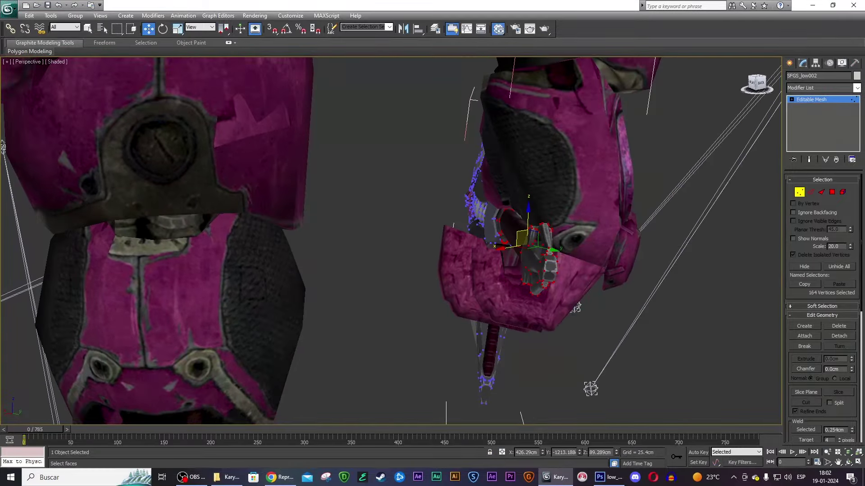
- Use the Local coordinate system to scale the pommel vertices to about 141% along Y
left_click(205, 28)
left_click(203, 59)
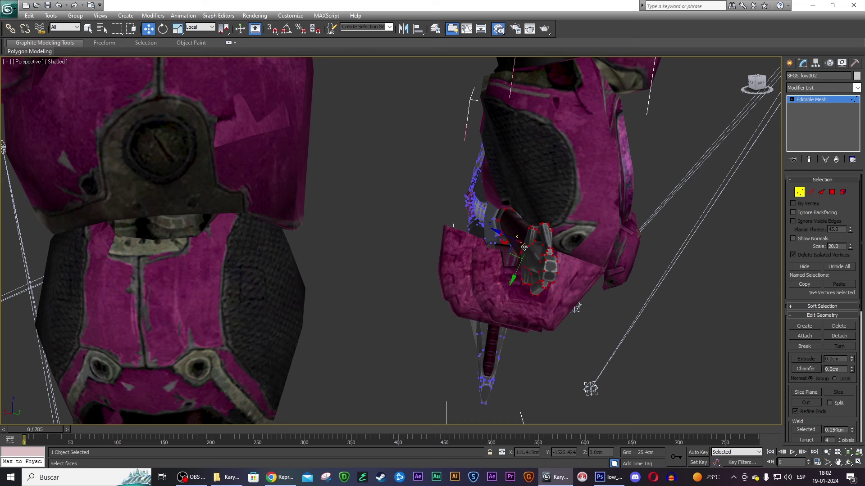
key("r")
left_click(205, 28)
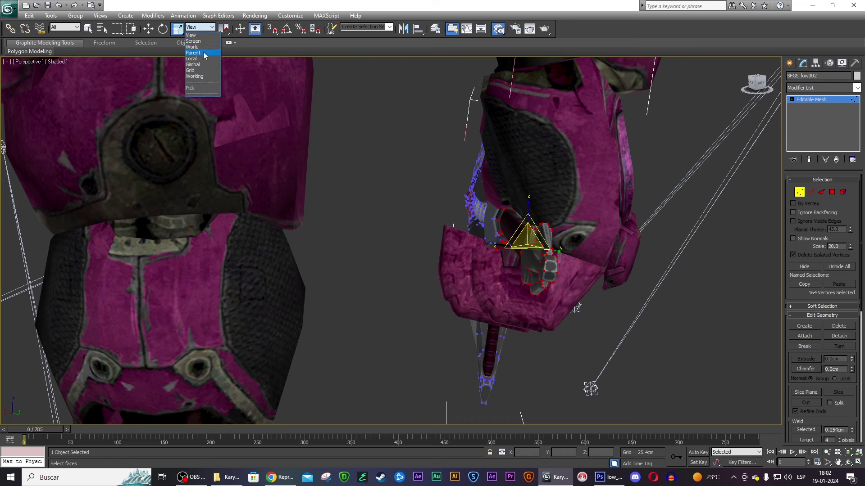
left_click(204, 58)
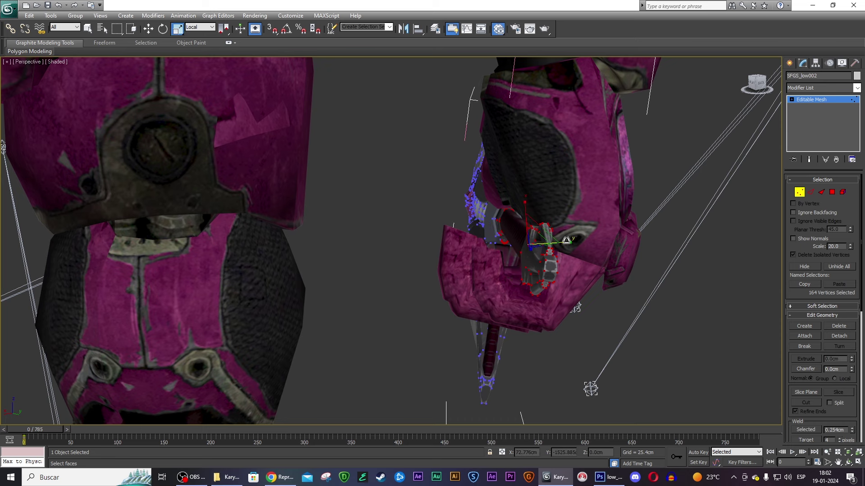
left_click_drag(567, 241, 580, 240)
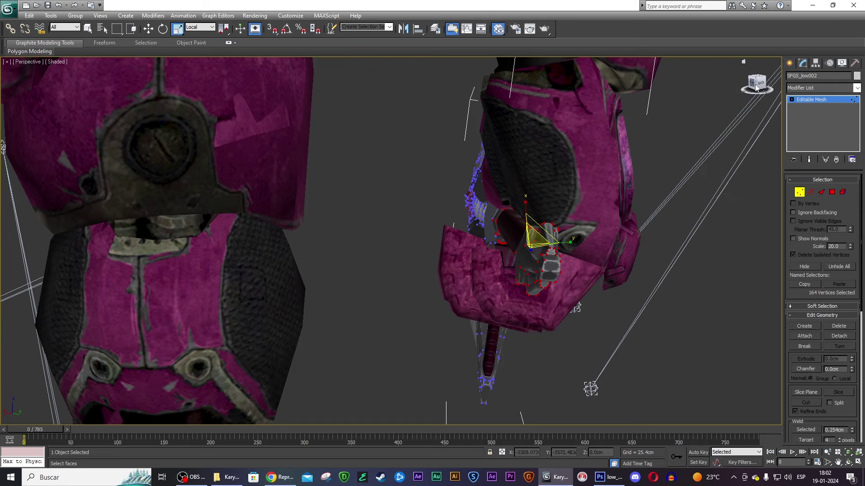
- Try enlarging the pommel vertices 110% in X and Y, then undo that scale
left_click_drag(748, 80, 703, 97)
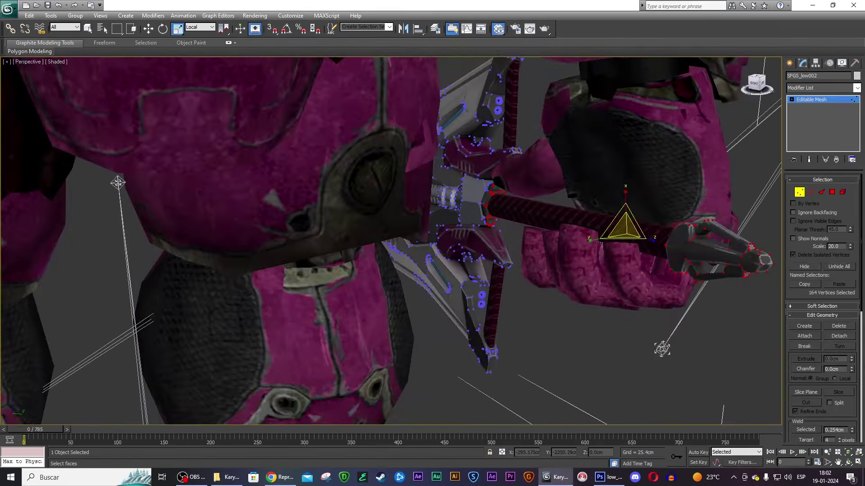
left_click_drag(621, 220, 614, 213)
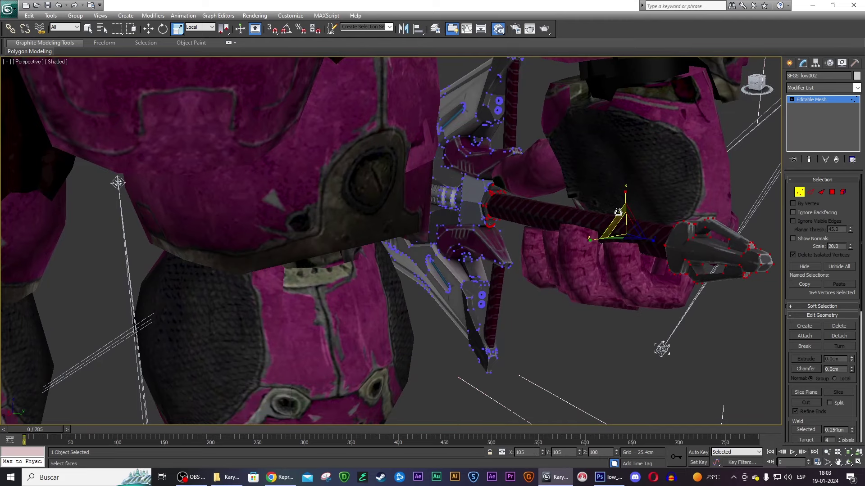
middle_click_drag(516, 208, 508, 211)
scroll(508, 212, "up", 5)
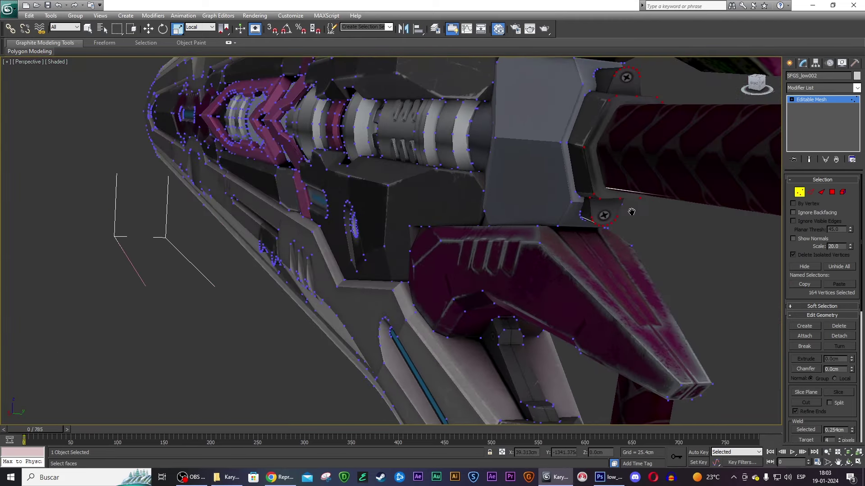
scroll(585, 173, "up", 3)
key("ctrl+z")
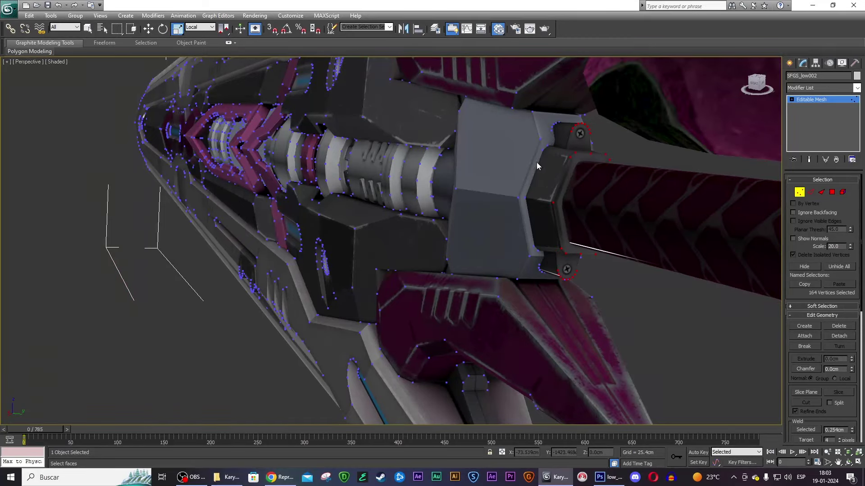
- With Ignore Backfacing on, add the grip's edge and lower-corner vertices to the selection
left_click_drag(553, 126, 561, 133, "ctrl")
left_click(531, 142, "ctrl")
left_click(805, 214)
left_click_drag(532, 137, 556, 159, "ctrl")
left_click_drag(513, 189, 533, 208, "ctrl")
left_click_drag(543, 264, 558, 281, "ctrl")
- Add the bracket curve and a thin column of grip vertices, removing stray ones
mouse_move(759, 80)
left_mouse_down()
mouse_move(593, 71)
mouse_move(643, 168)
mouse_move(619, 160)
left_mouse_up()
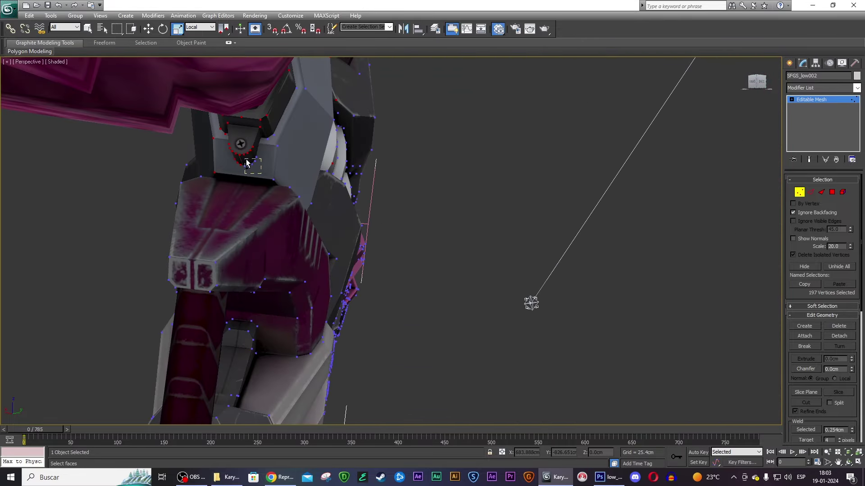
left_click_drag(247, 163, 238, 152, "ctrl")
left_click_drag(270, 241, 347, 218, "alt")
mouse_move(412, 235)
left_mouse_down()
mouse_move(347, 101)
mouse_move(321, 72)
left_mouse_up()
middle_click_drag(429, 144, 401, 156, "alt")
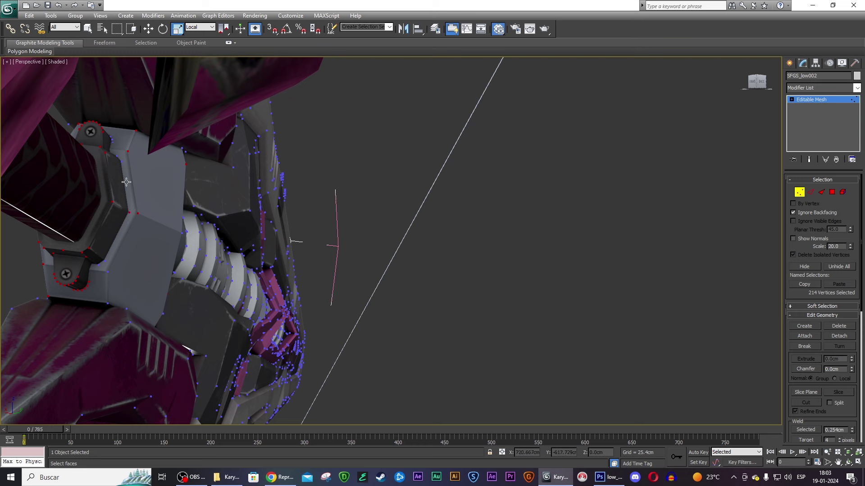
left_click_drag(118, 134, 117, 248)
left_click_drag(117, 282, 115, 316)
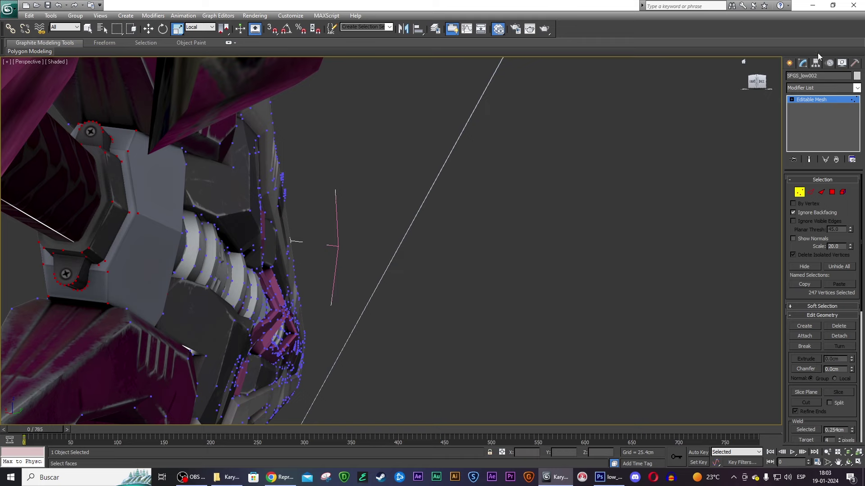
- Deselect guard and blade vertices so only the handle end stays selected
middle_click_drag(213, 178, 497, 307, "alt")
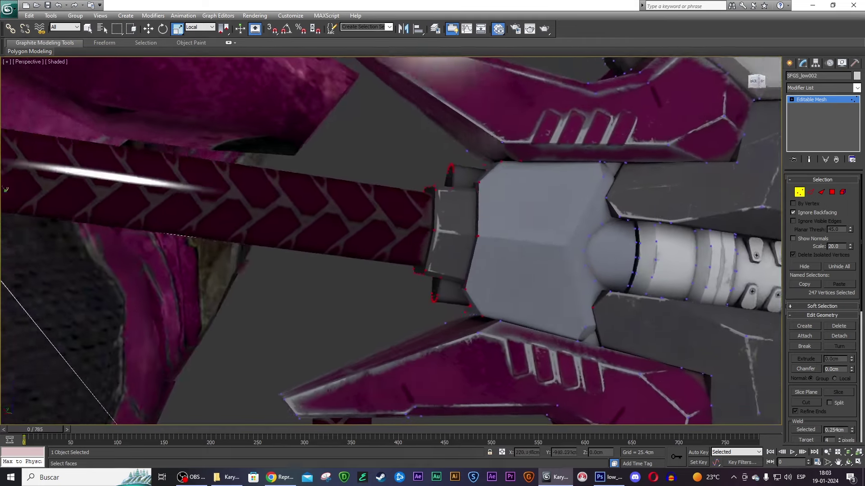
scroll(497, 308, "down", 3)
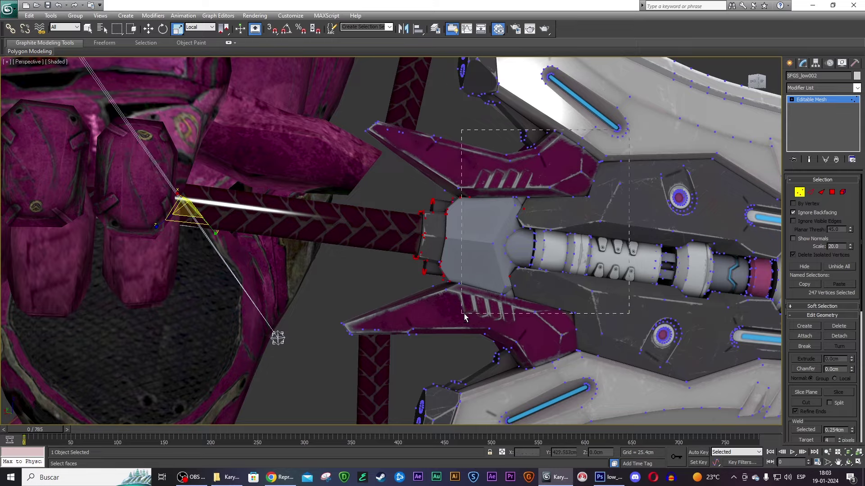
left_click_drag(628, 132, 466, 318, "alt")
mouse_move(624, 186)
middle_mouse_down("alt")
mouse_move(518, 226)
mouse_move(629, 273)
mouse_move(202, 406)
mouse_move(429, 199)
middle_mouse_up("alt")
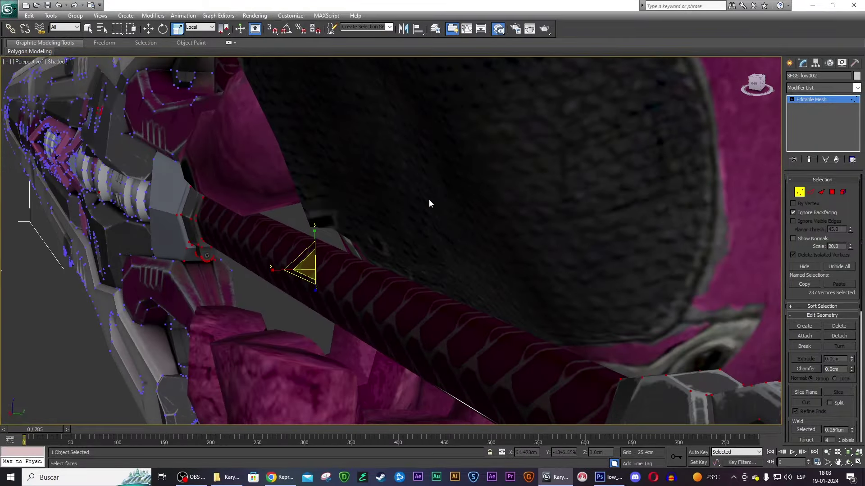
scroll(429, 199, "down", 5)
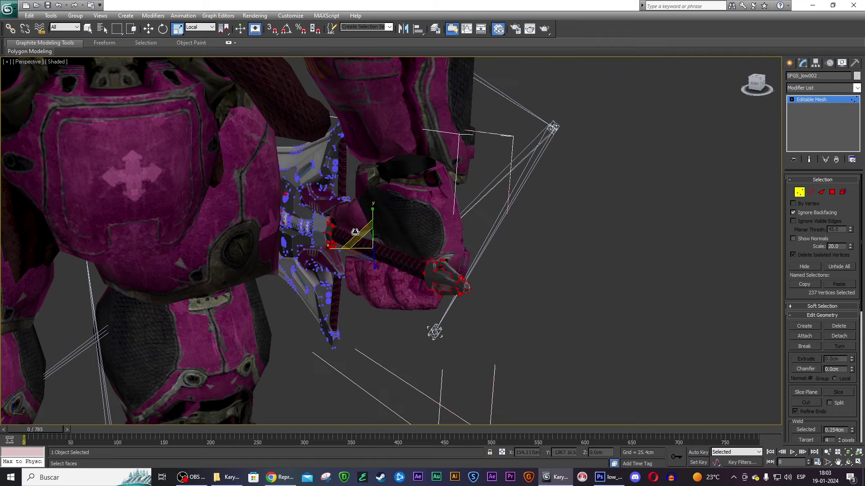
left_click_drag(331, 205, 304, 174, "alt")
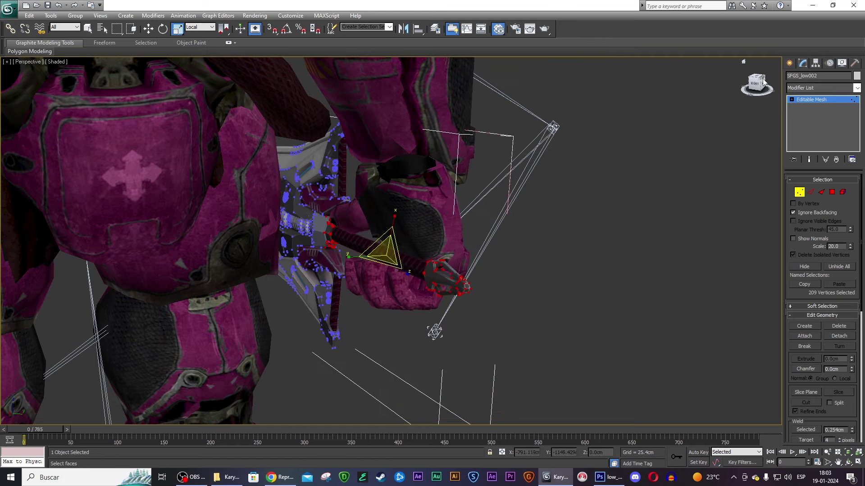
left_click_drag(757, 84, 734, 86)
left_click_drag(633, 97, 448, 357)
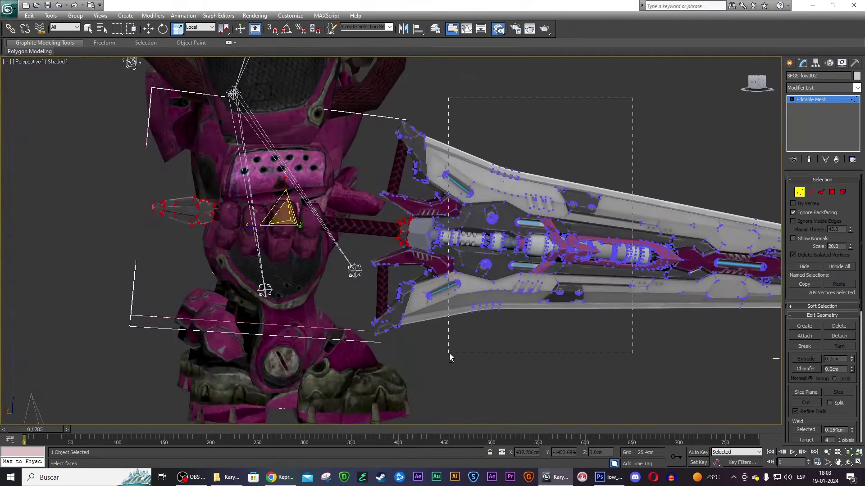
left_click_drag(741, 141, 423, 372)
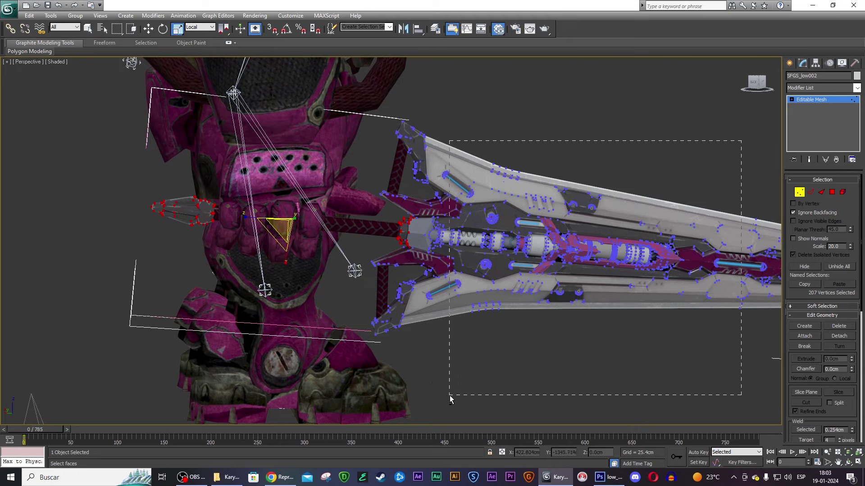
- Scale the handle-end vertices to 127/127/100 on the XY plane
scroll(674, 198, "down", 5)
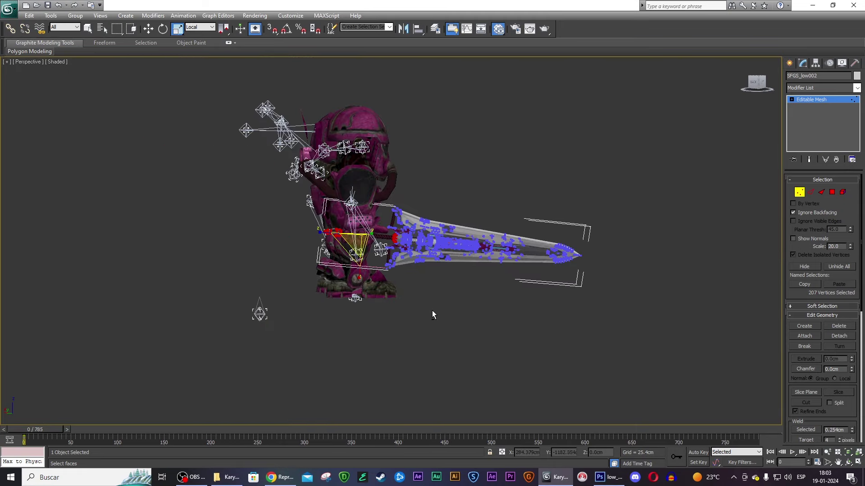
scroll(431, 310, "up", 5)
scroll(377, 274, "up", 3)
scroll(717, 73, "down", 4)
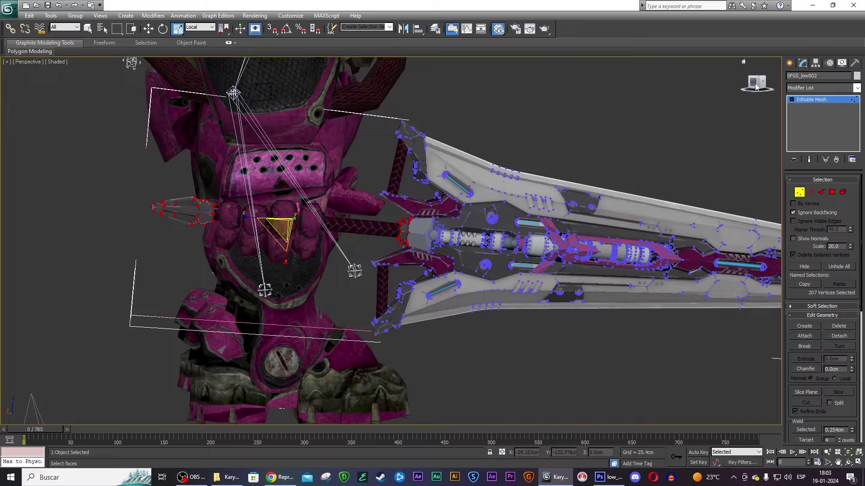
middle_click_drag(666, 135, 581, 149, "alt")
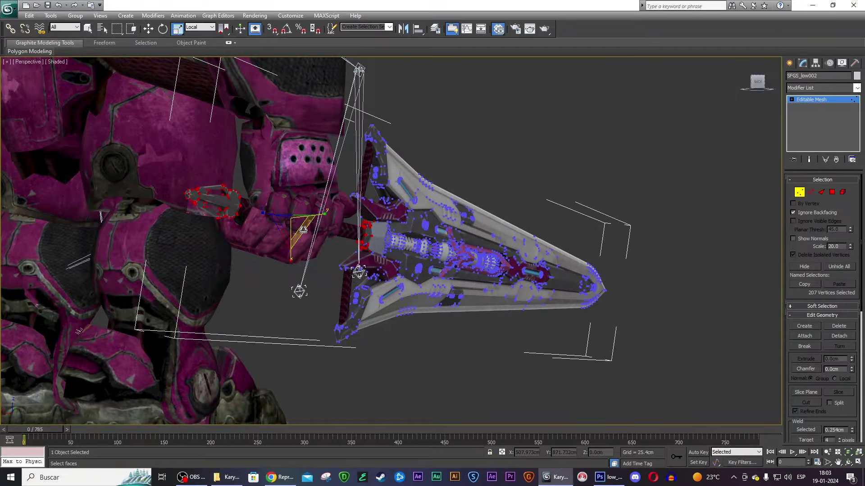
left_click_drag(303, 229, 331, 216)
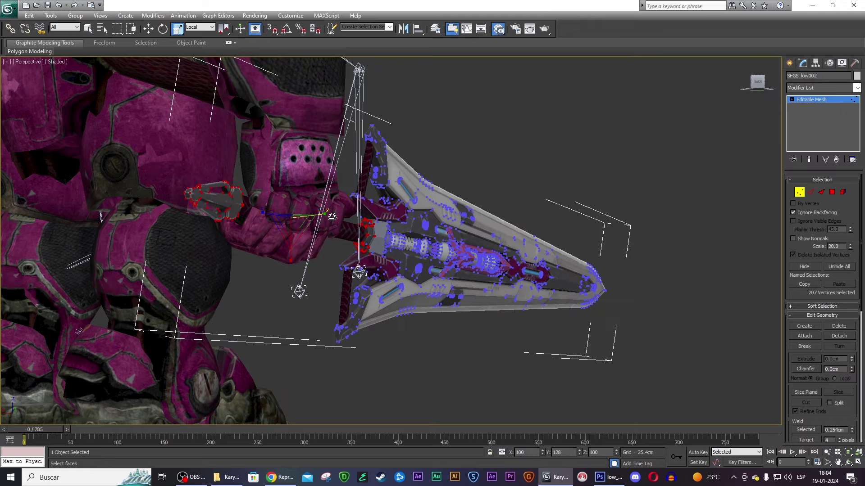
middle_click_drag(332, 216, 315, 225, "alt")
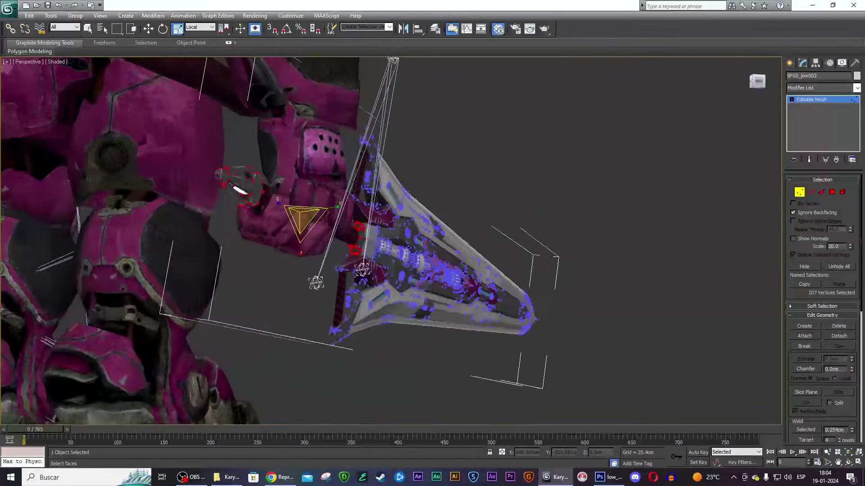
scroll(380, 259, "up", 8)
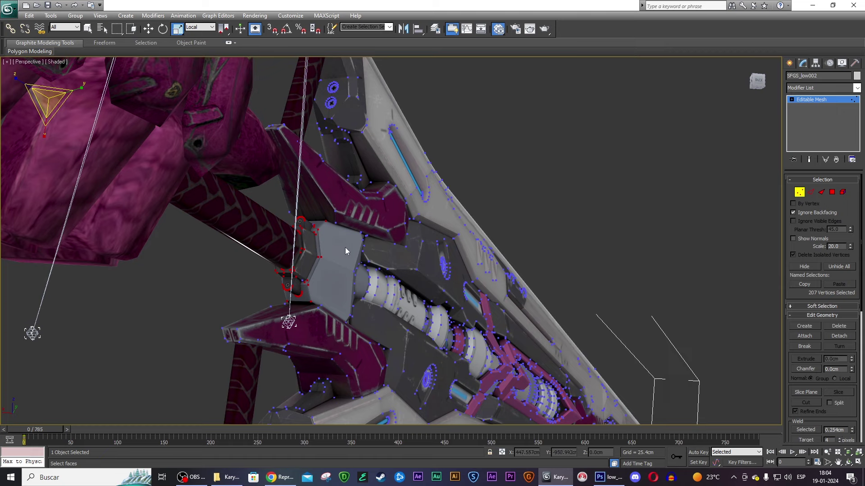
- Add one vertex and more hilt vertices, making a 206-vertex handle selection
middle_click_drag(298, 203, 318, 163, "alt")
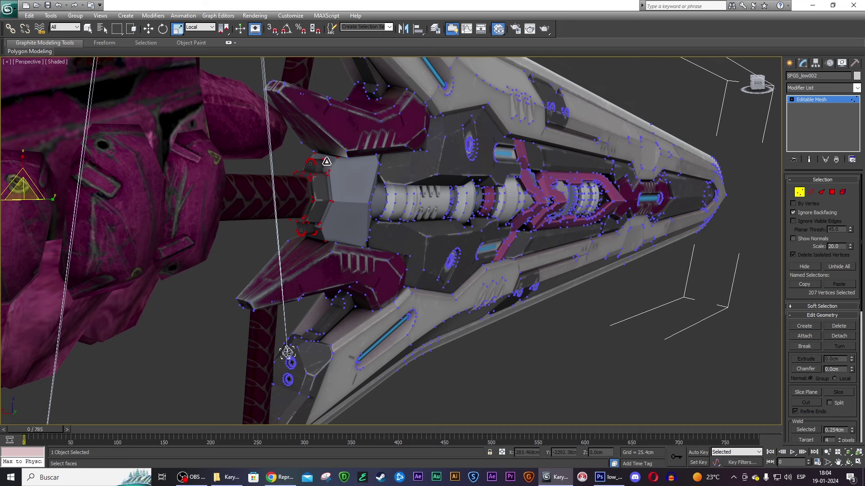
left_click(316, 165, "ctrl")
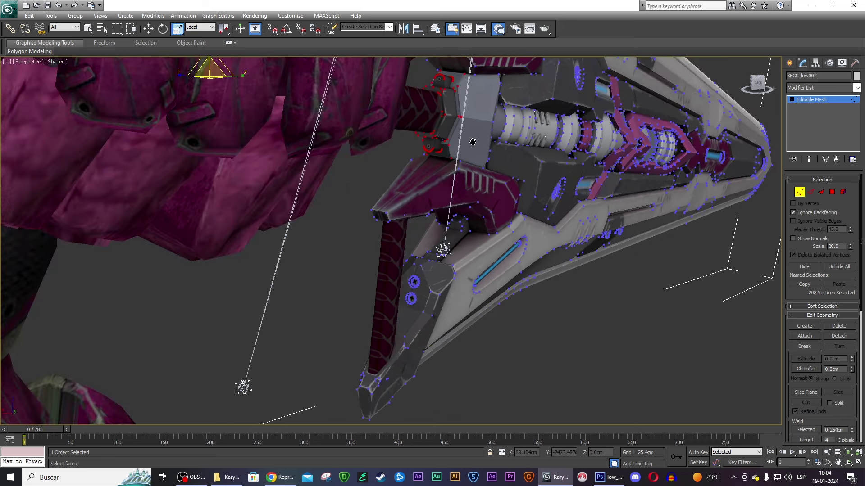
mouse_move(441, 168)
middle_mouse_down("alt")
mouse_move(756, 84)
mouse_move(644, 252)
middle_mouse_up("alt")
scroll(644, 251, "up", 5)
scroll(644, 252, "down", 2)
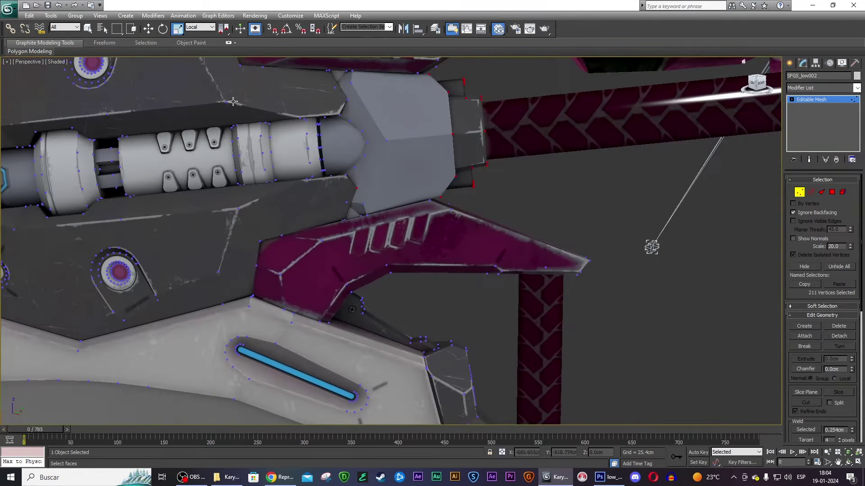
scroll(379, 242, "down", 5)
scroll(315, 176, "down", 3)
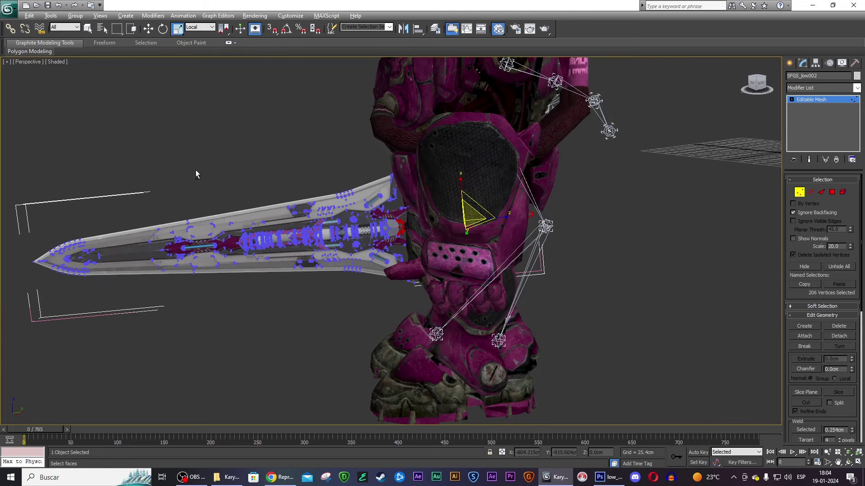
- Scale the selected handle vertices to 120/120/100 on the XY plane
scroll(396, 234, "up", 5)
scroll(457, 215, "up", 3)
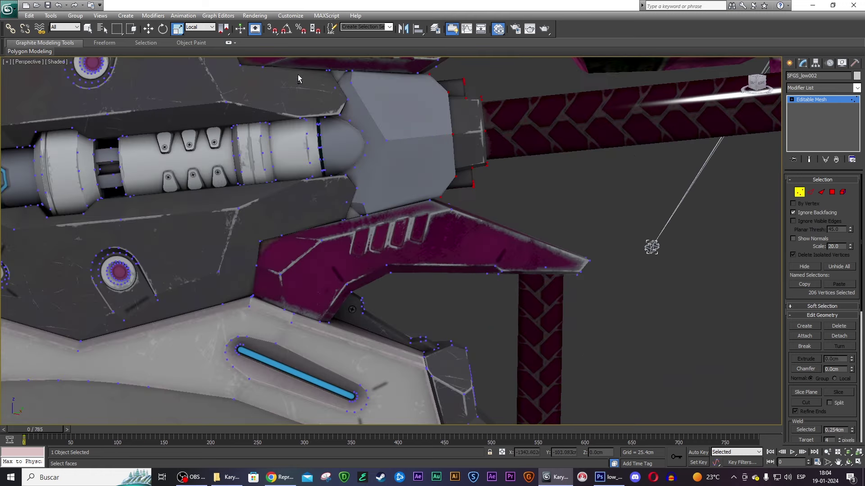
scroll(379, 257, "down", 5)
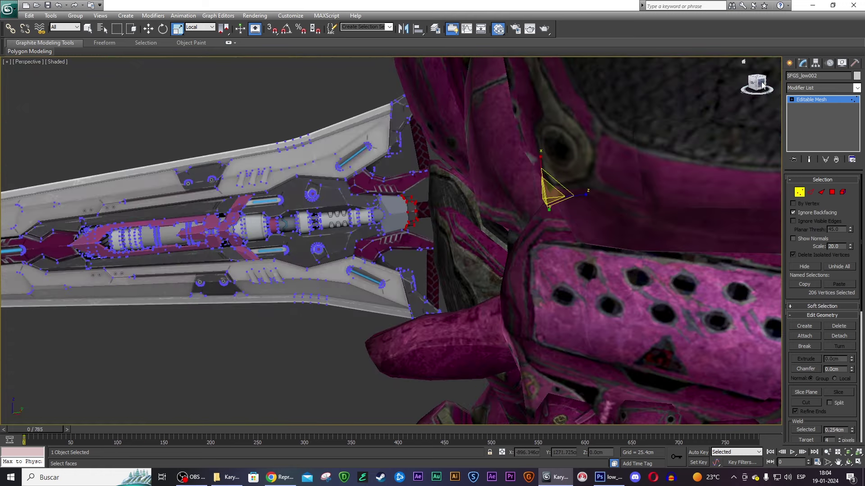
left_click_drag(757, 83, 716, 97)
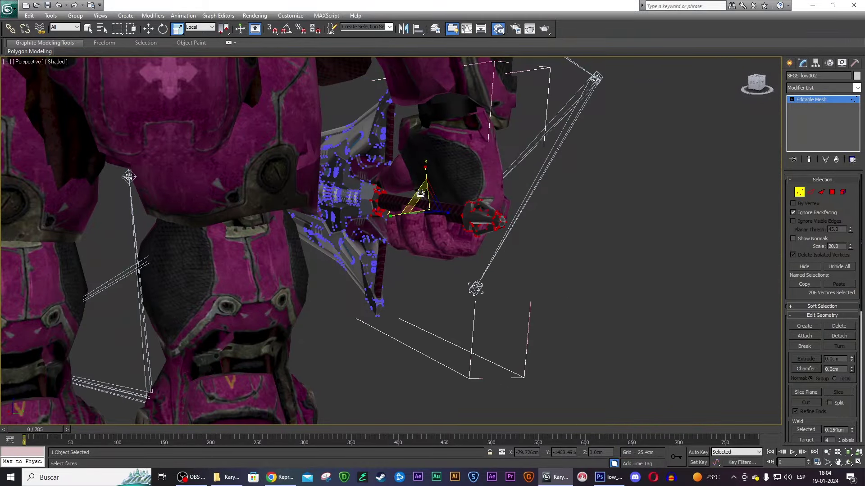
mouse_move(418, 194)
left_mouse_down()
mouse_move(403, 184)
mouse_move(414, 184)
left_mouse_up()
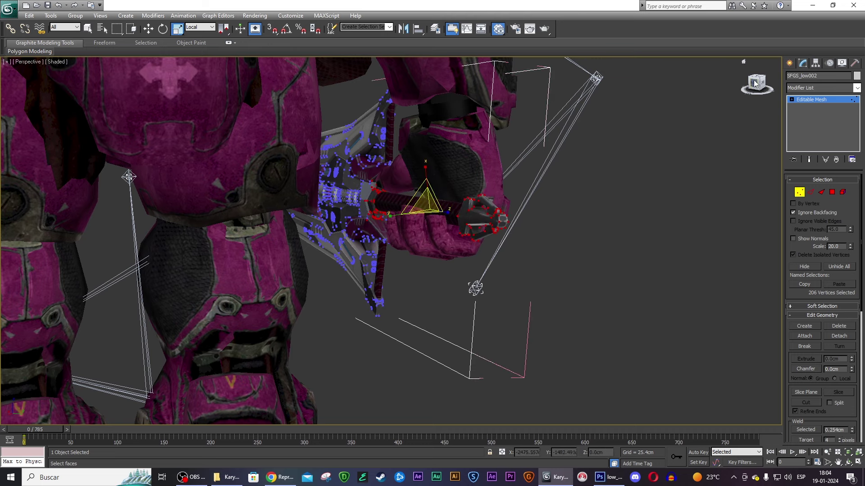
left_click_drag(757, 83, 763, 85)
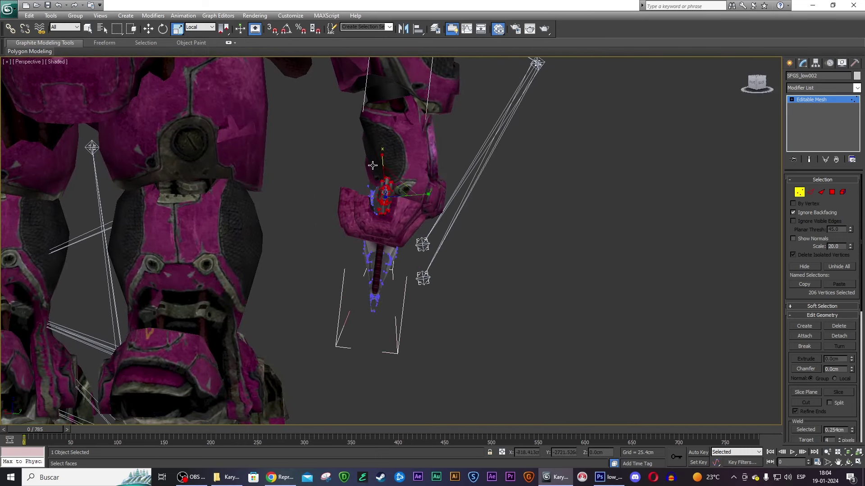
- Rotate the handle vertices slightly, then return to Local-axis scaling
key("e")
left_click_drag(405, 157, 399, 155)
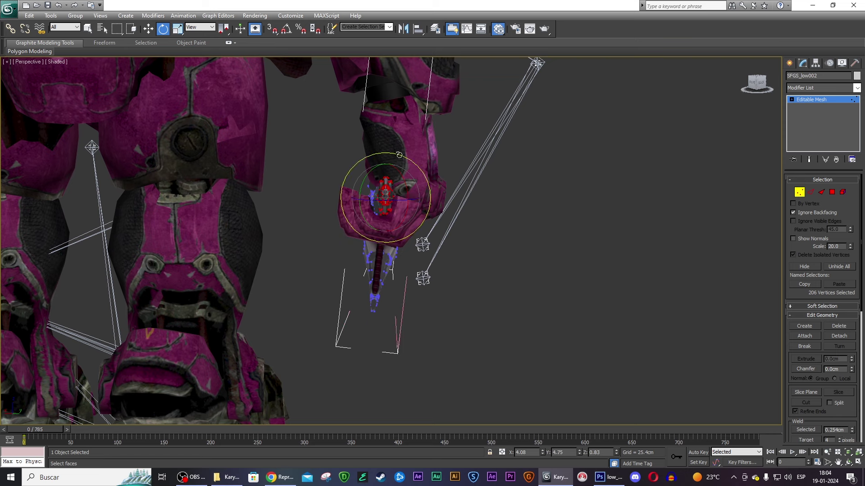
left_click(199, 28)
left_click(191, 59)
key("r")
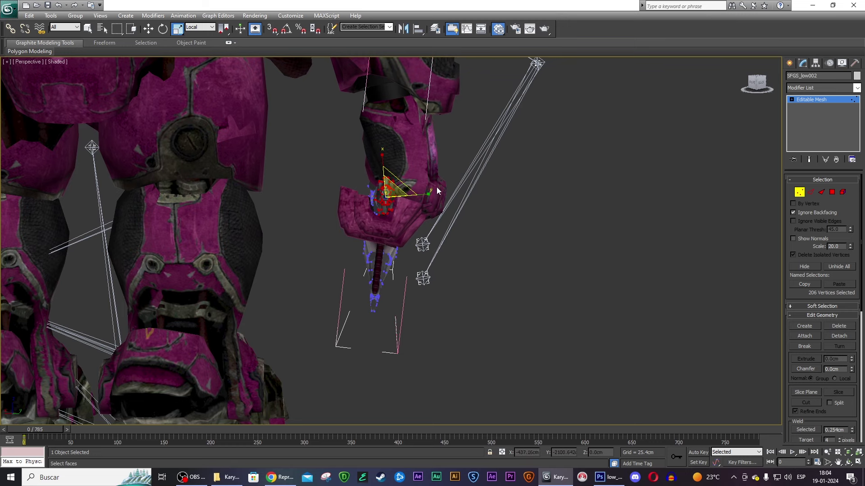
- Check the grip in Front view, return to Perspective, and clear the vertex selection
left_click_drag(756, 83, 762, 86)
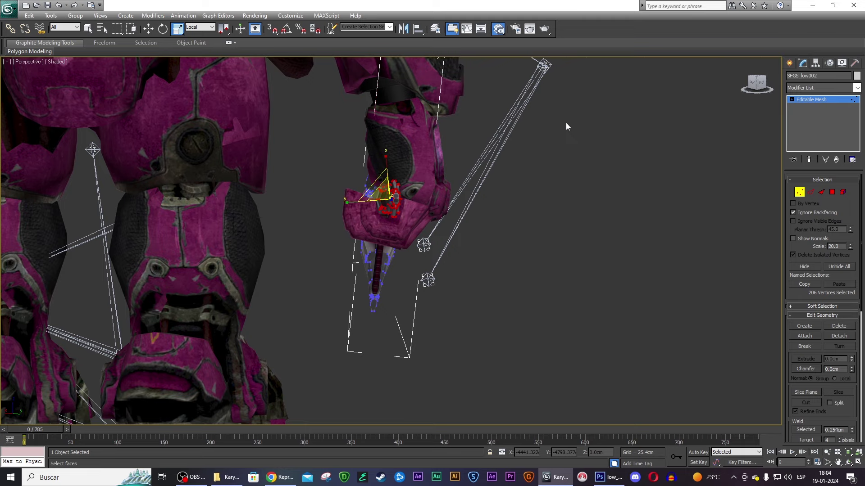
key("f")
mouse_move(566, 126)
middle_mouse_down()
mouse_move(570, 169)
mouse_move(421, 214)
middle_mouse_up()
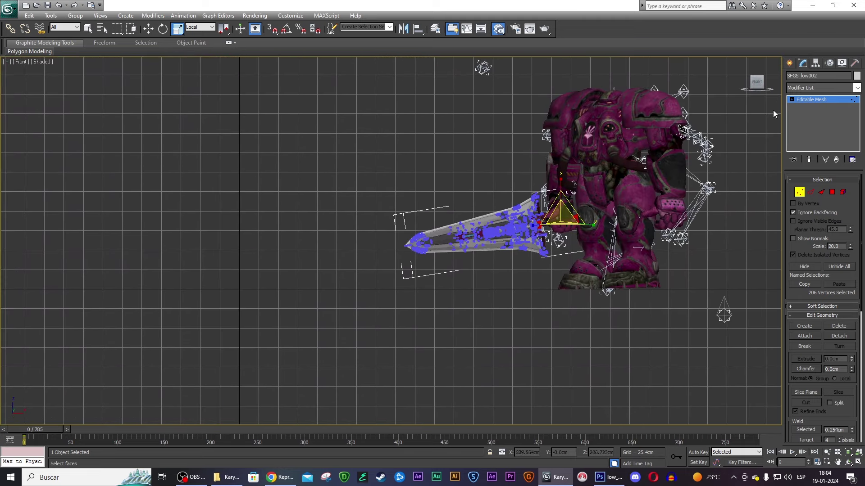
key("p")
key("z")
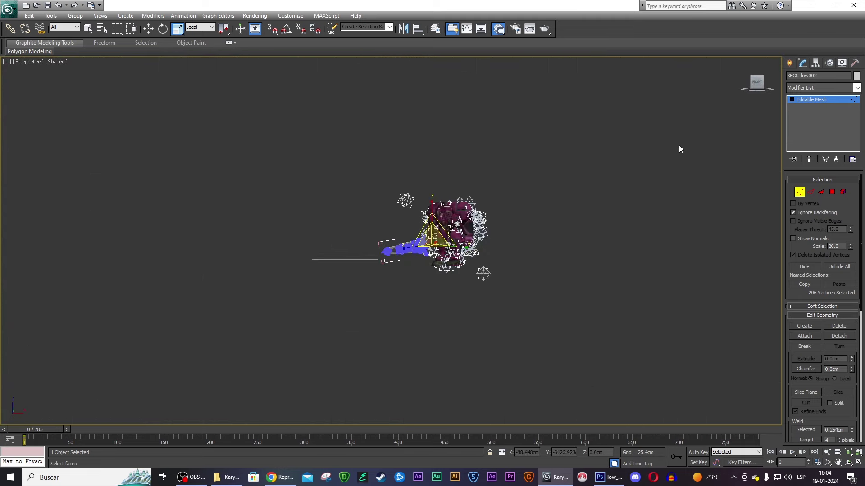
scroll(679, 149, "up", 3)
mouse_move(680, 148)
middle_mouse_down("alt")
mouse_move(155, 158)
mouse_move(649, 120)
mouse_move(570, 148)
middle_mouse_up("alt")
scroll(155, 158, "up", 5)
scroll(155, 158, "up", 3)
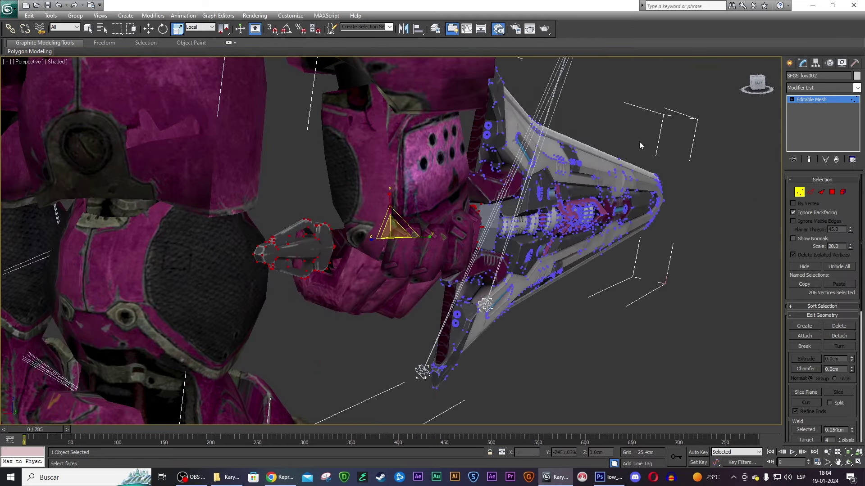
left_click(647, 125)
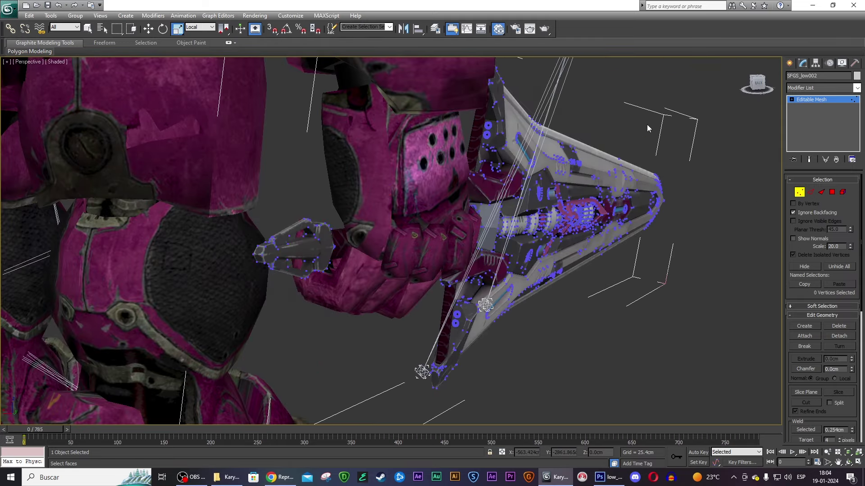
- Re-enter Vertex level on the sword and scale the 206 pommel vertices to 121/121/100
left_click(800, 193)
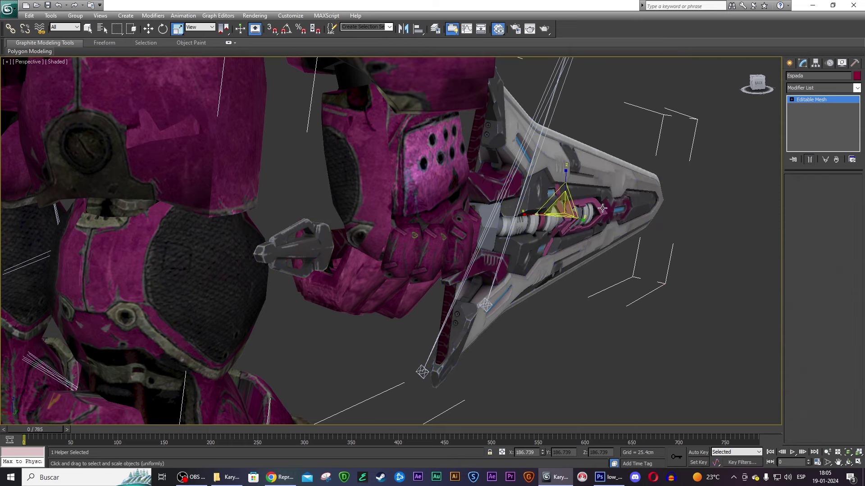
left_click_drag(755, 100, 753, 87)
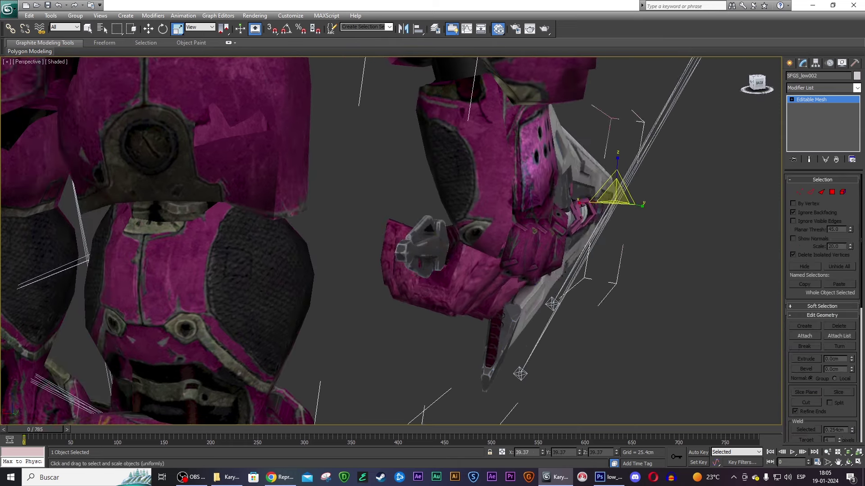
left_click(800, 192)
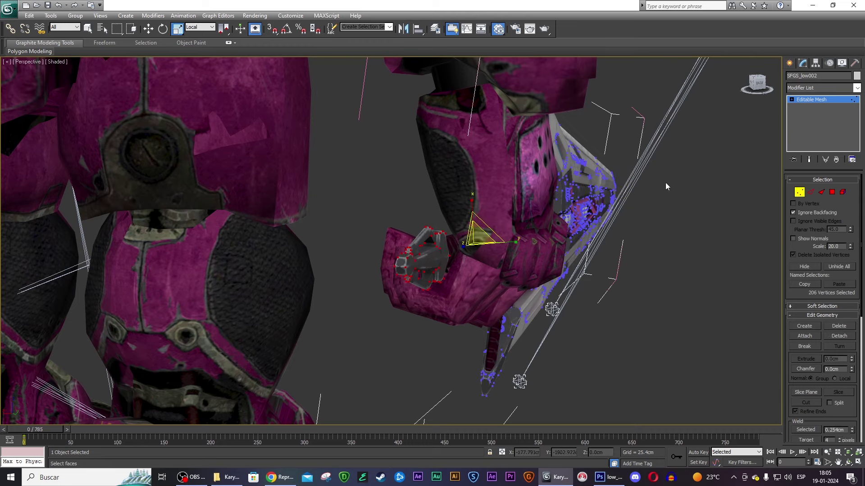
left_click_drag(758, 89, 749, 90)
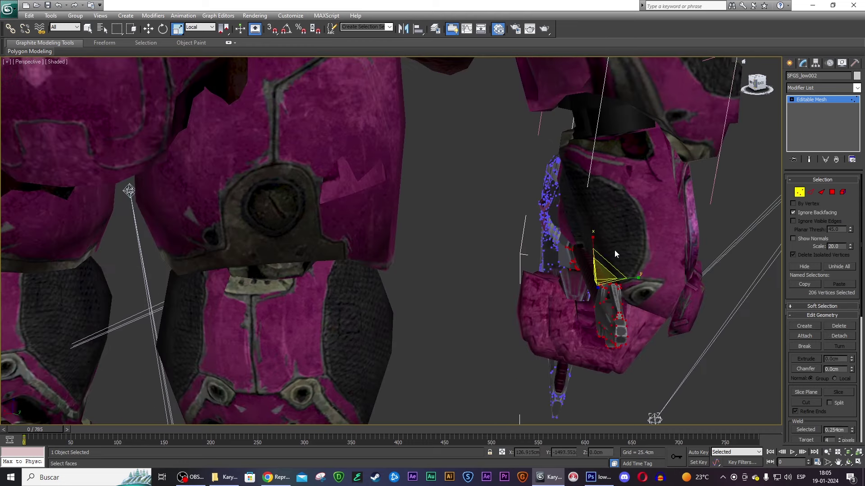
mouse_move(609, 268)
left_mouse_down()
mouse_move(614, 258)
mouse_move(643, 275)
left_mouse_up()
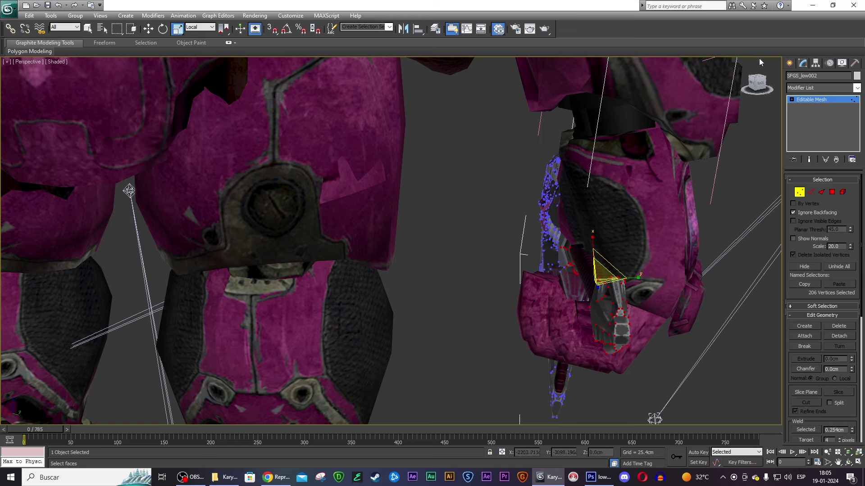
left_click_drag(758, 86, 749, 90)
middle_click_drag(662, 157, 571, 159)
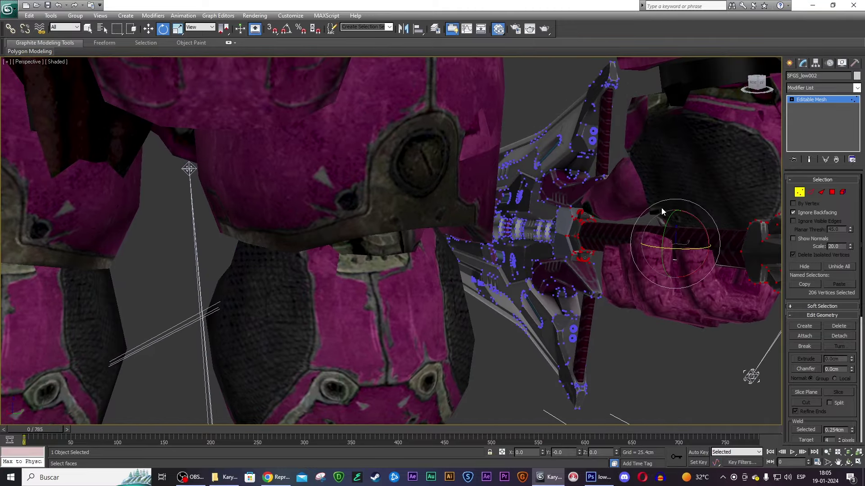
- Try moving the pommel vertices downward, then right-click to cancel the move
key("w")
middle_click_drag(680, 212, 601, 208)
left_click_drag(676, 264, 668, 279)
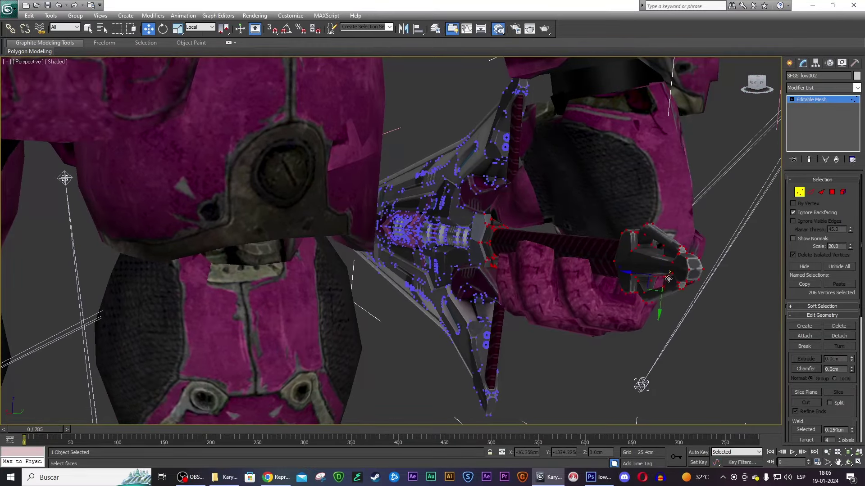
left_click_drag(659, 312, 647, 158)
right_click(648, 158)
- Orbit around the sword to inspect the pommel and deselect everything with Ctrl+D
left_click_drag(755, 84, 493, 107)
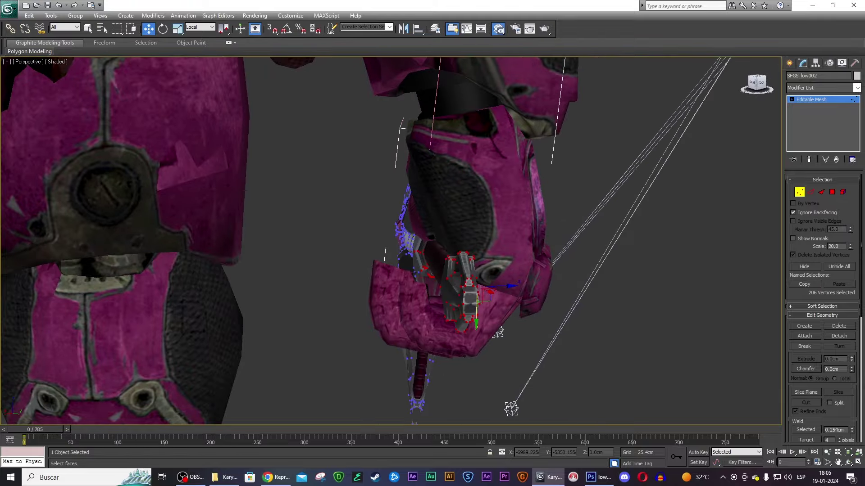
scroll(493, 107, "up", 5)
middle_click_drag(493, 107, 518, 135, "alt")
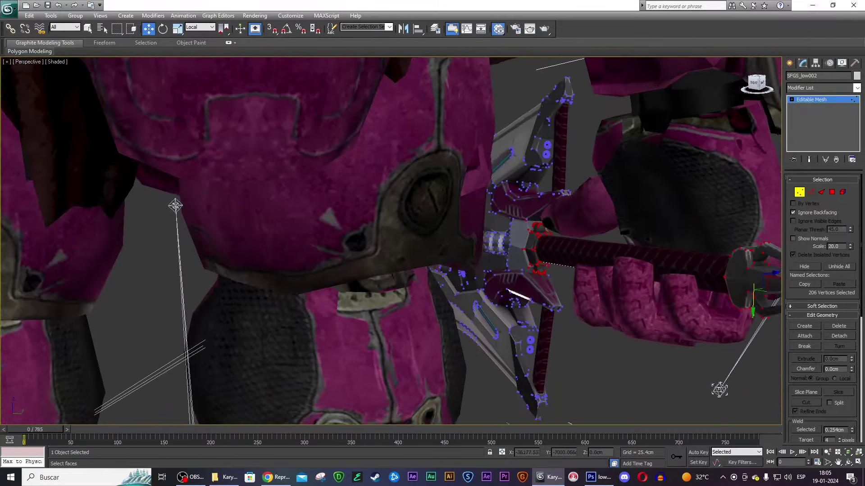
left_click_drag(756, 83, 754, 84)
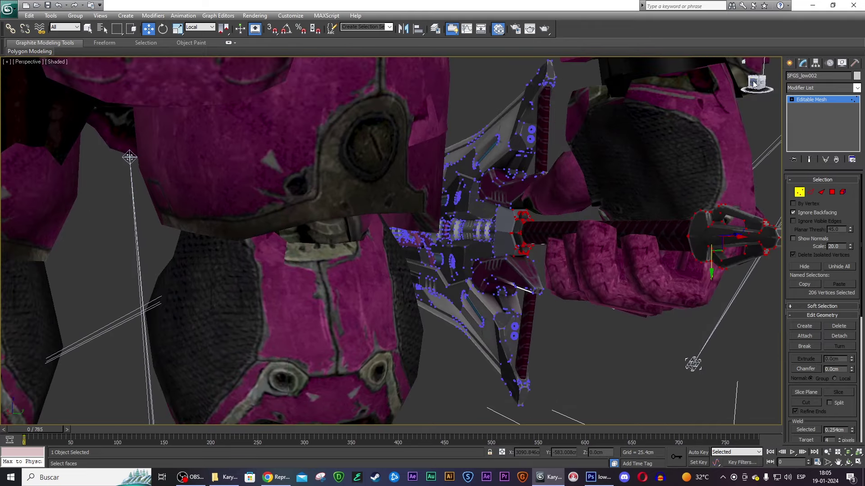
key("ctrl+d")
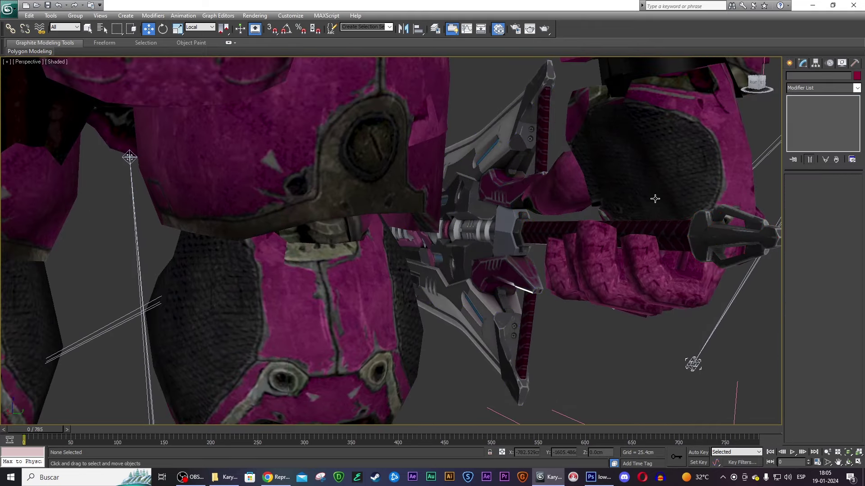
- Undo the last change and leave vertex editing on the sword
key("ctrl+z")
key("ctrl+y")
key("ctrl+z")
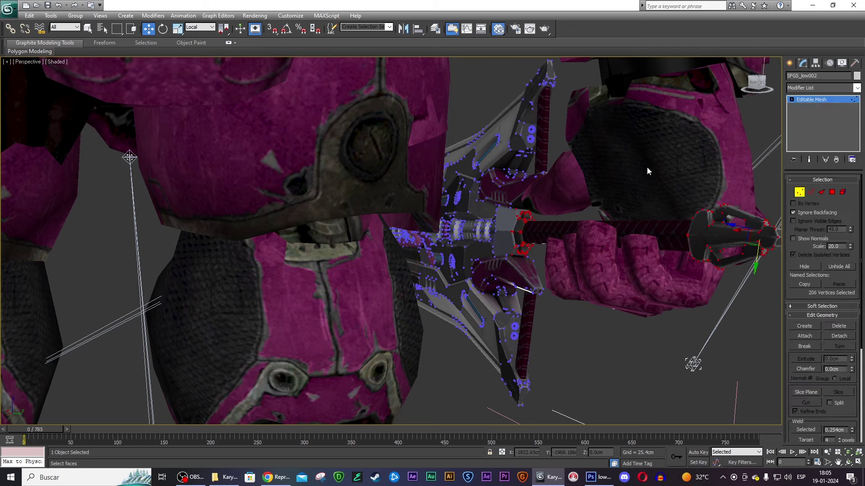
left_click(799, 193)
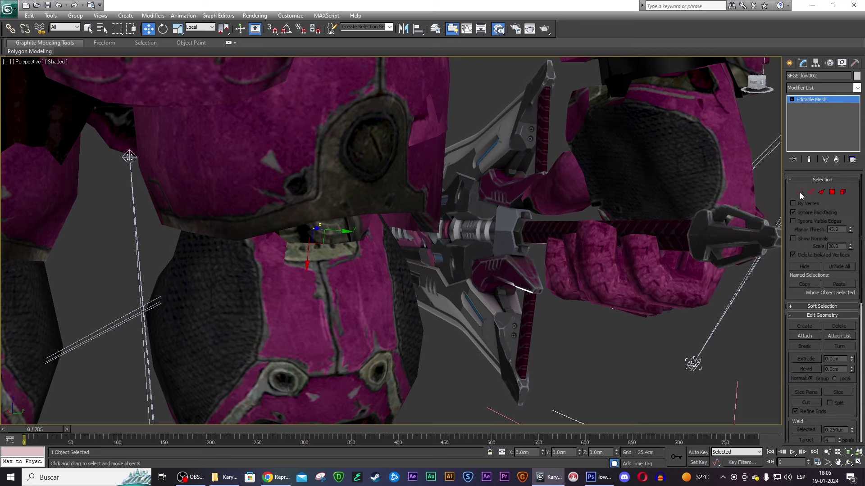
scroll(540, 204, "down", 3)
scroll(458, 234, "down", 3)
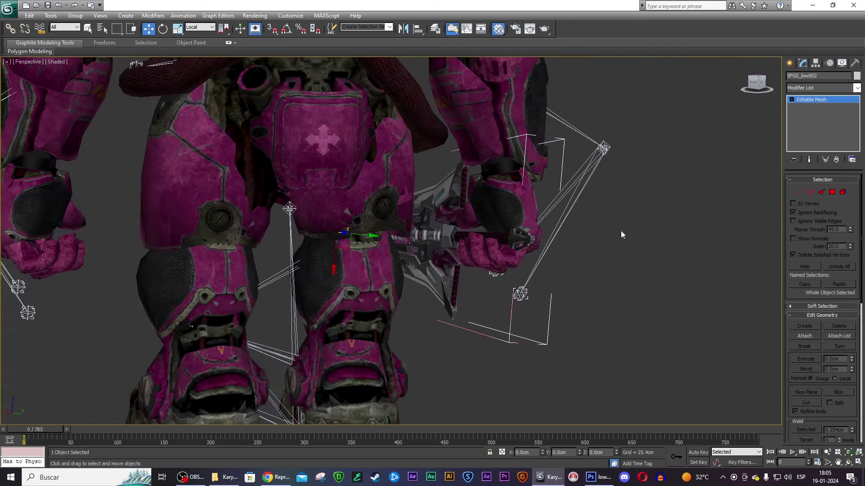
mouse_move(755, 82)
left_mouse_down()
mouse_move(764, 104)
mouse_move(342, 193)
left_mouse_up()
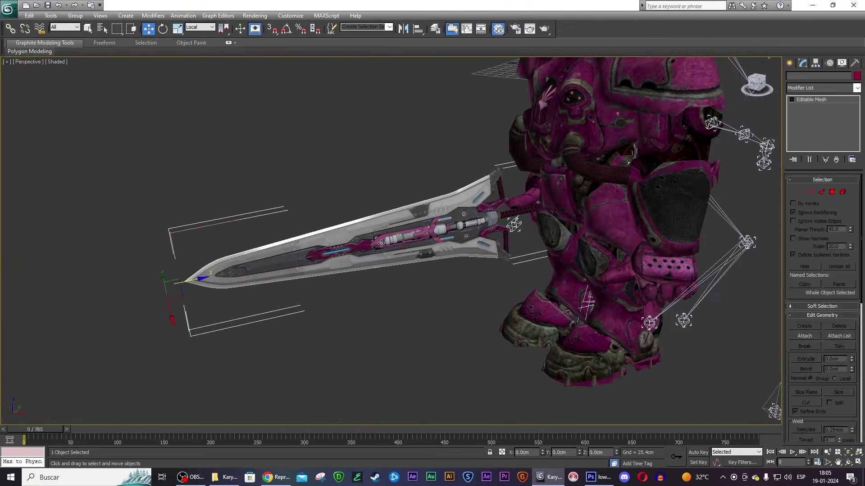
- Delete the old sword and the leftover point helper, then reset the view to home
key("Delete")
left_click_drag(428, 199, 472, 231)
key("Delete")
scroll(472, 231, "down", 5)
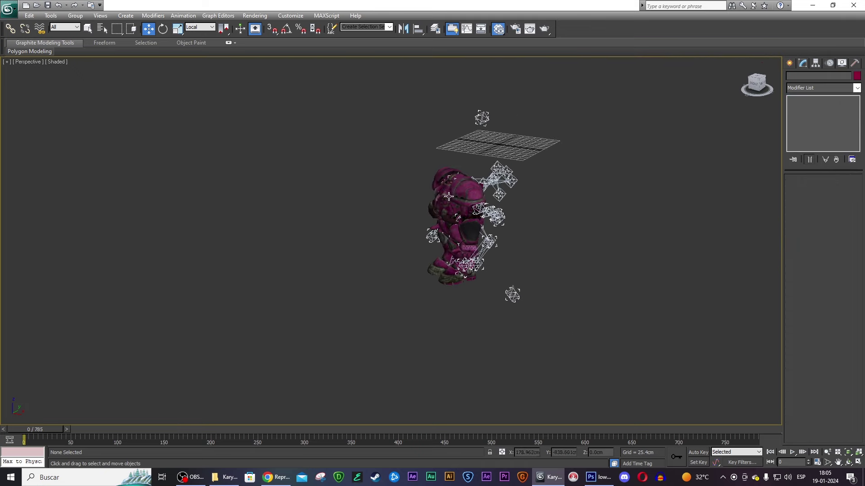
middle_click_drag(503, 160, 484, 204)
scroll(483, 204, "up", 3)
left_click_drag(757, 86, 519, 126)
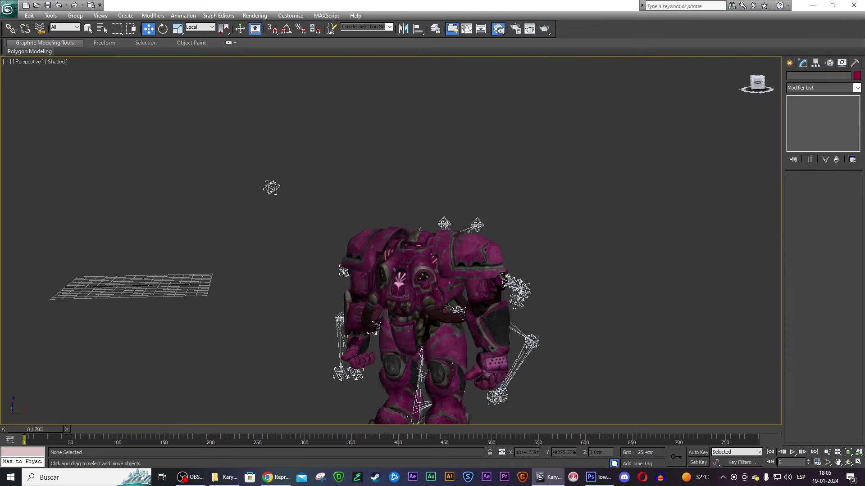
scroll(432, 236, "down", 5)
scroll(469, 196, "up", 4)
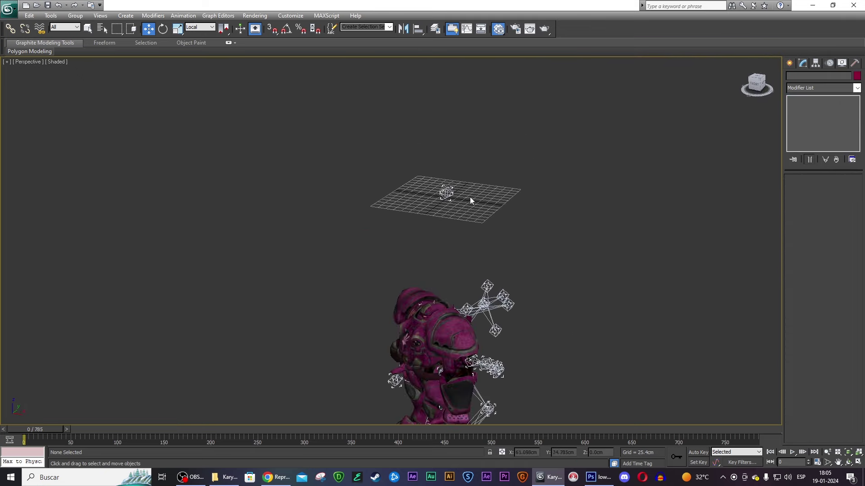
middle_click_drag(469, 197, 407, 292)
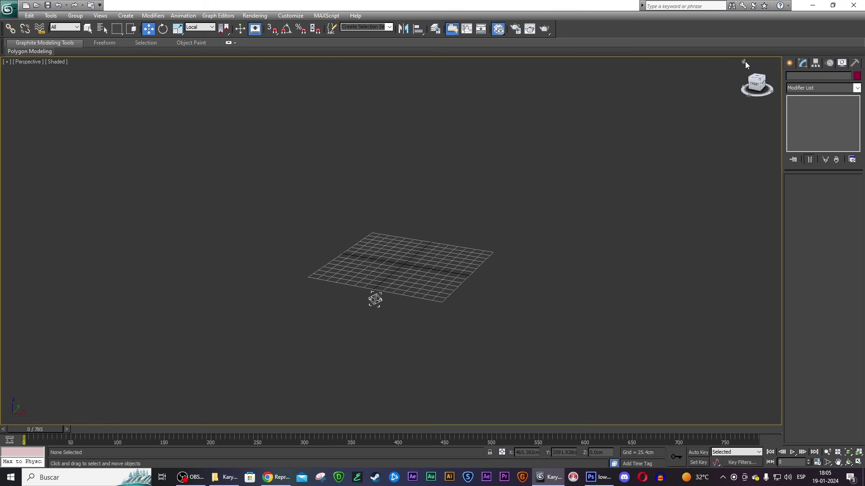
left_click(745, 62)
- Drag low_uv_sep from the sci-fi-great-sword source folder into the 3ds Max viewport
left_click(214, 481)
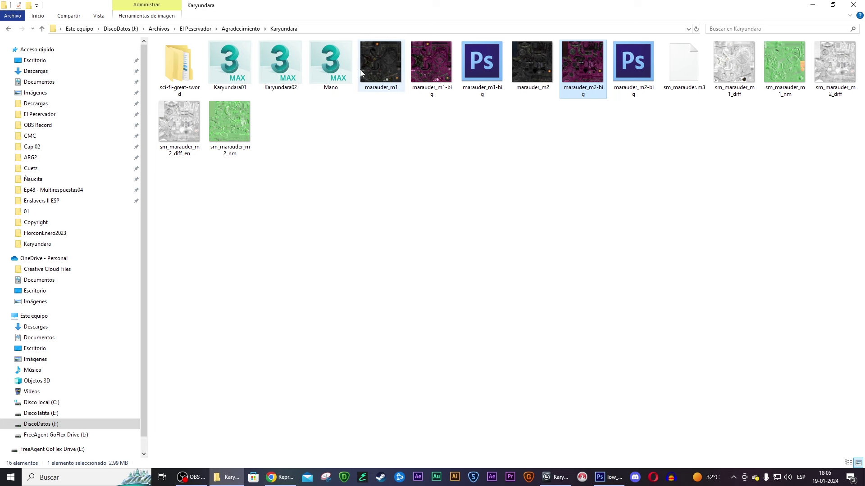
double_click(176, 60)
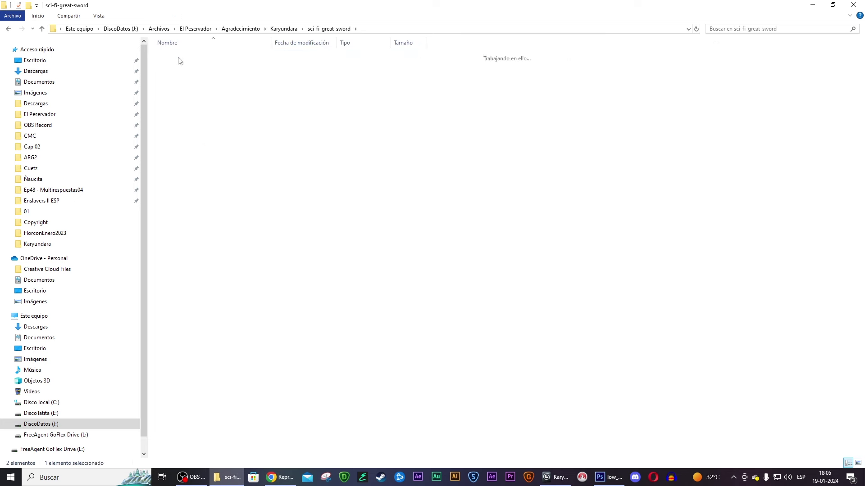
left_click(170, 57)
left_click_drag(170, 58, 590, 420)
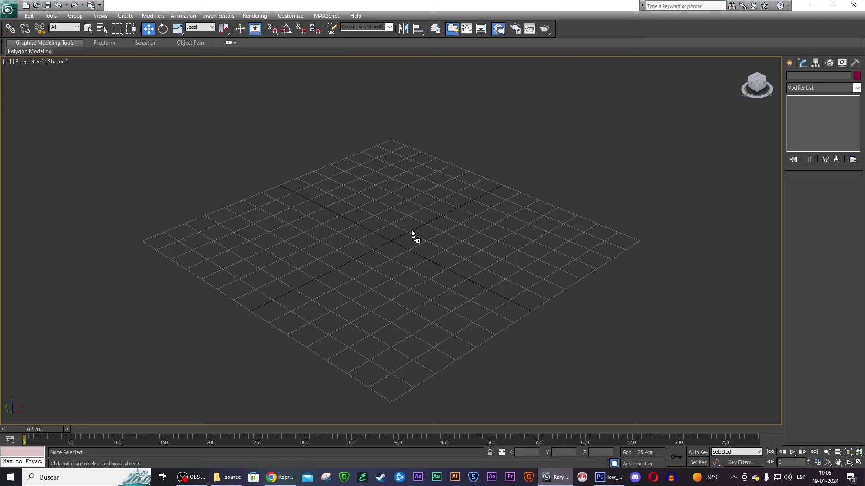
- Import the low_uv_sep sword file, try a 90° rotation, then undo it
left_click_drag(590, 419, 402, 222)
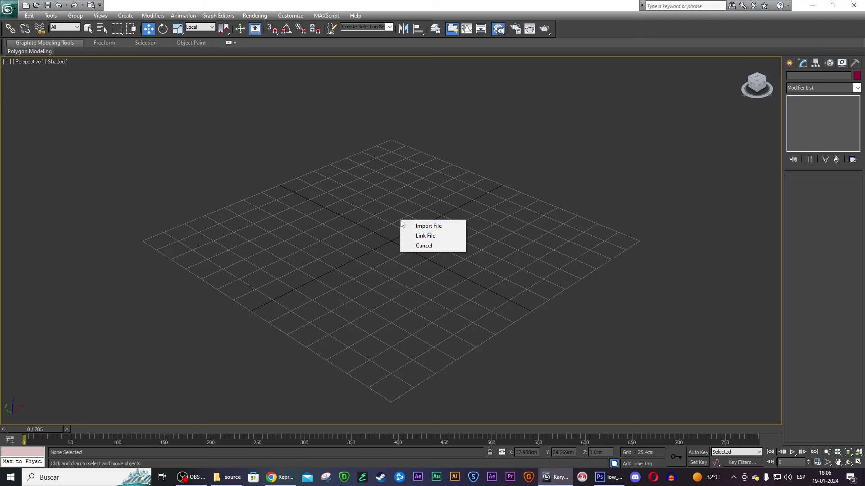
left_click(416, 227)
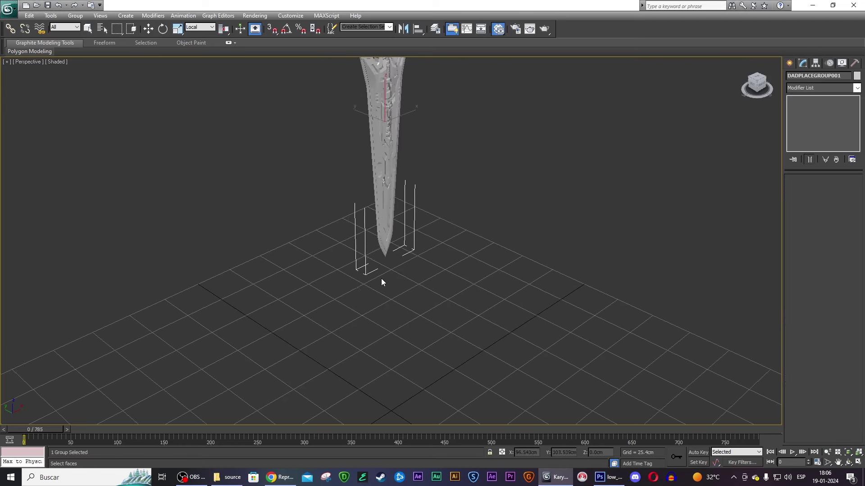
key("w")
key("z")
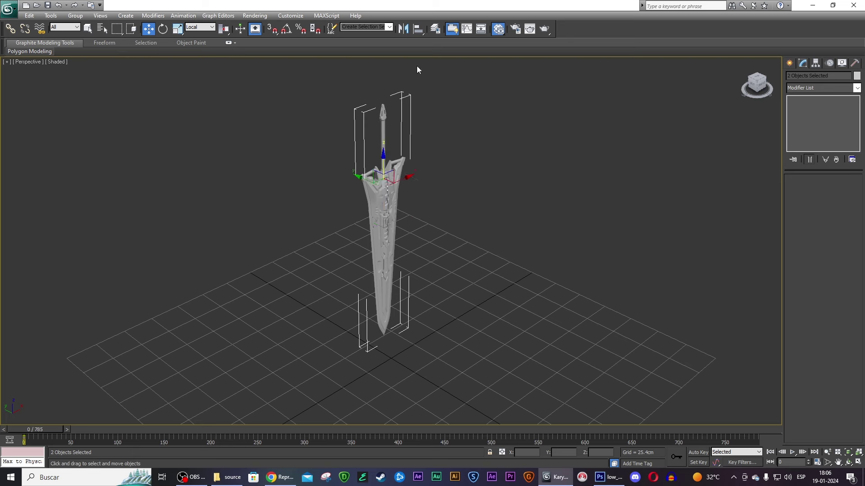
key("e")
left_click_drag(395, 170, 426, 200)
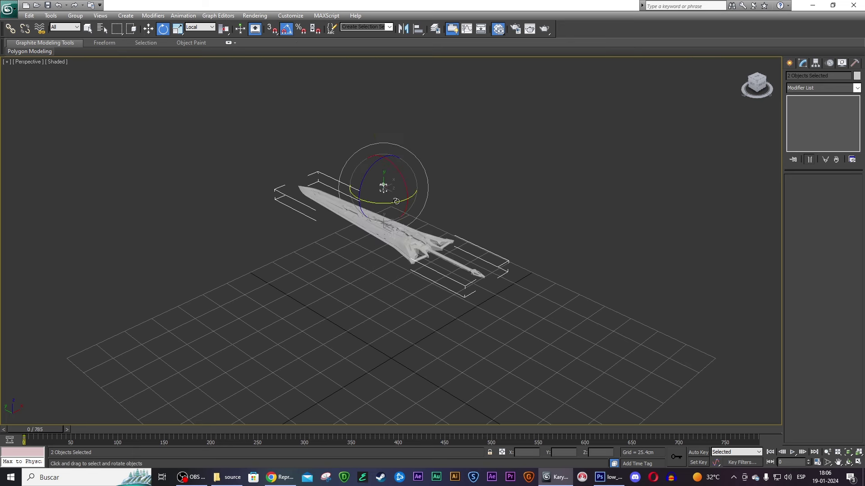
left_click(753, 87)
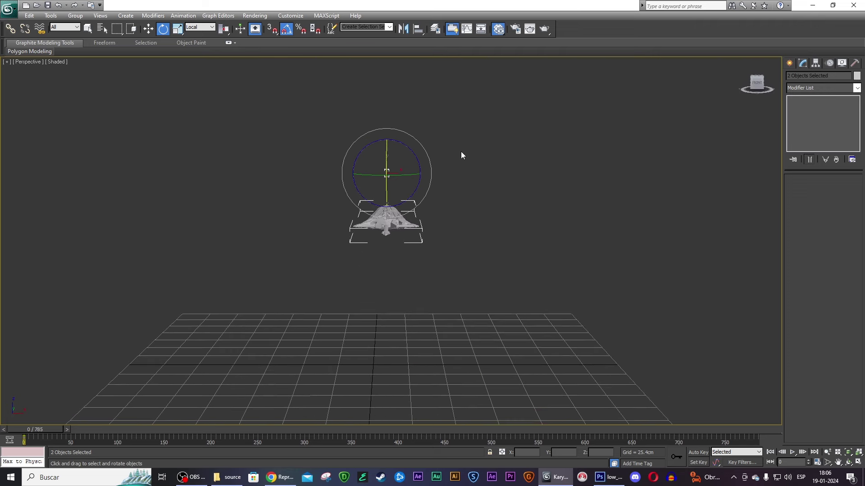
key("ctrl+z")
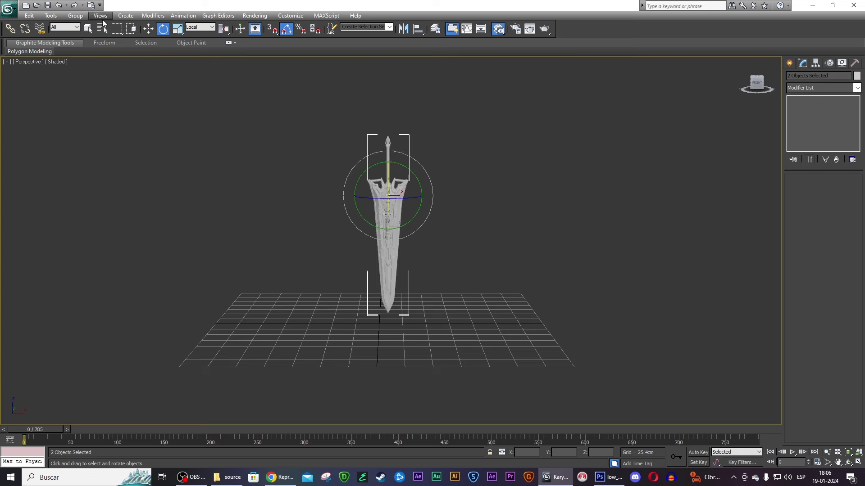
- Group the sword's two objects as 'espada' and rotate the group flat
left_click(76, 15)
type("esoa")
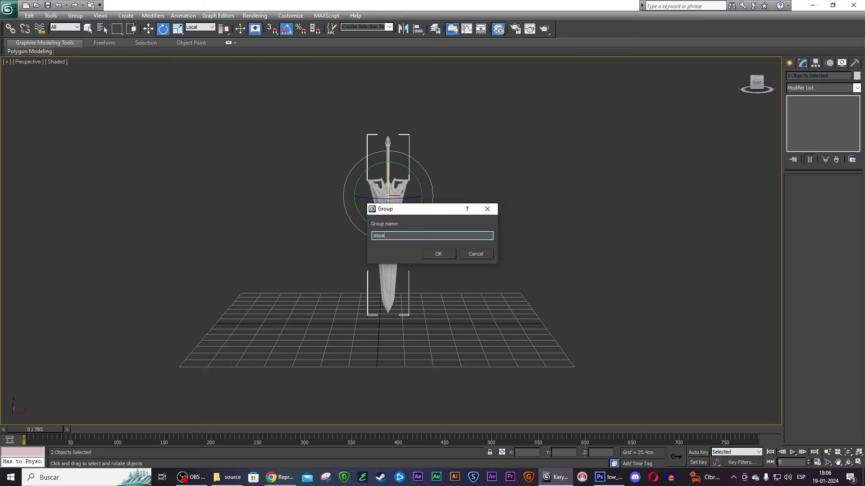
type("pada")
key("Return")
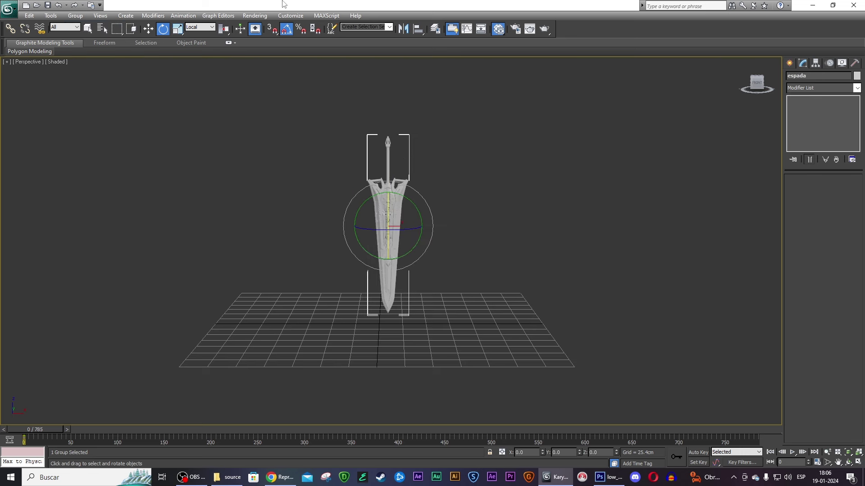
left_click_drag(389, 207, 384, 247)
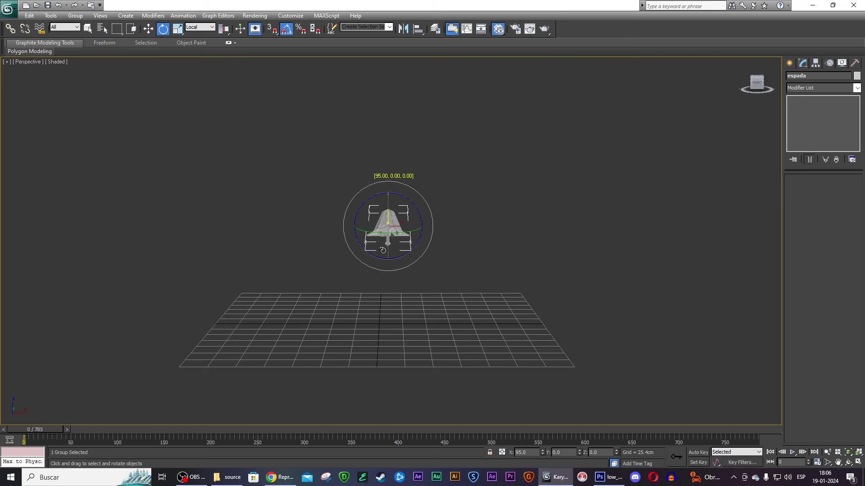
- Zoom in on the textured sword and make its core's diffuse colour a saturated red
left_click(449, 201)
scroll(424, 190, "up", 4)
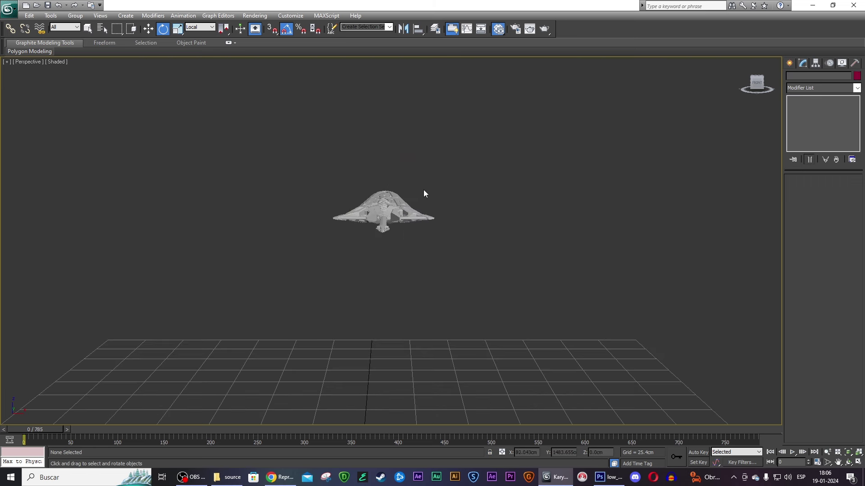
scroll(423, 190, "up", 5)
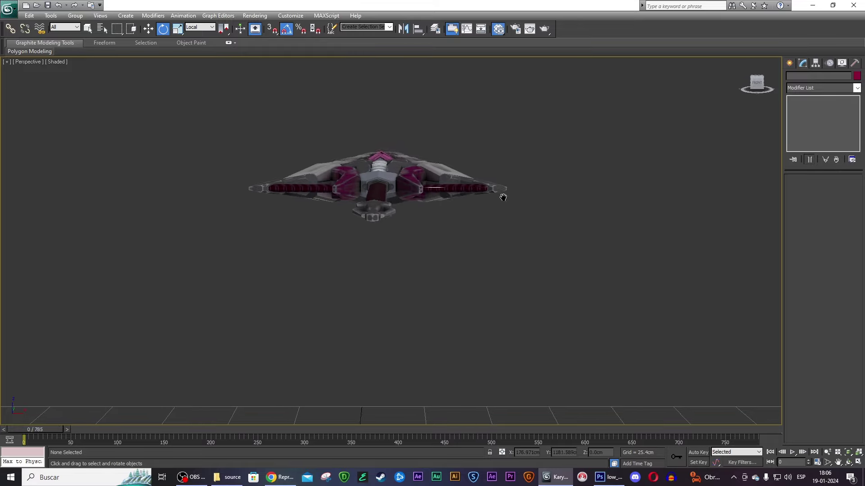
middle_click_drag(500, 193, 532, 224)
left_click_drag(755, 86, 756, 87)
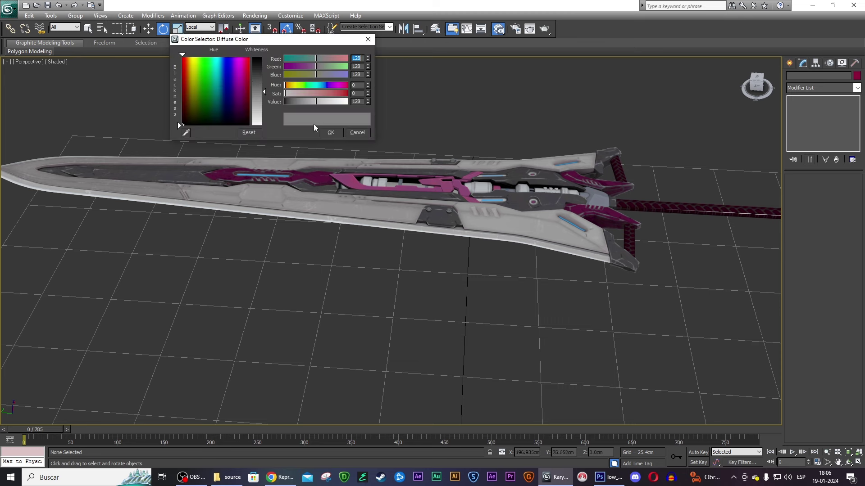
left_click_drag(192, 81, 177, 72)
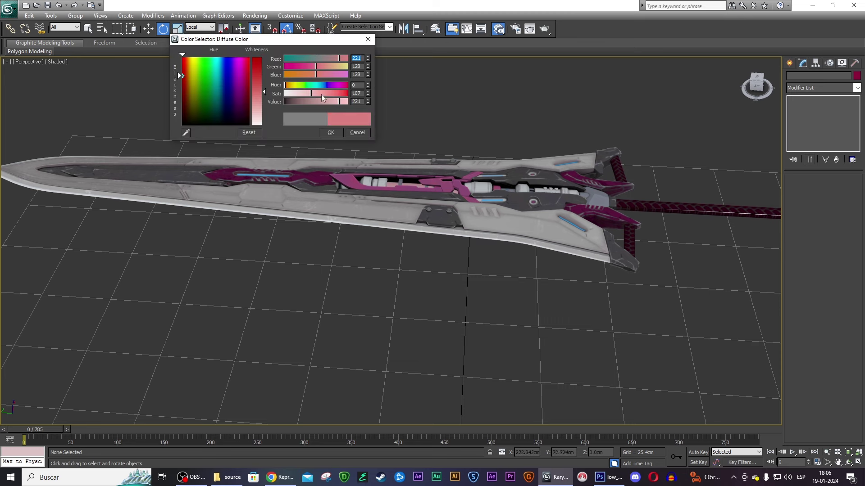
left_click_drag(320, 93, 357, 92)
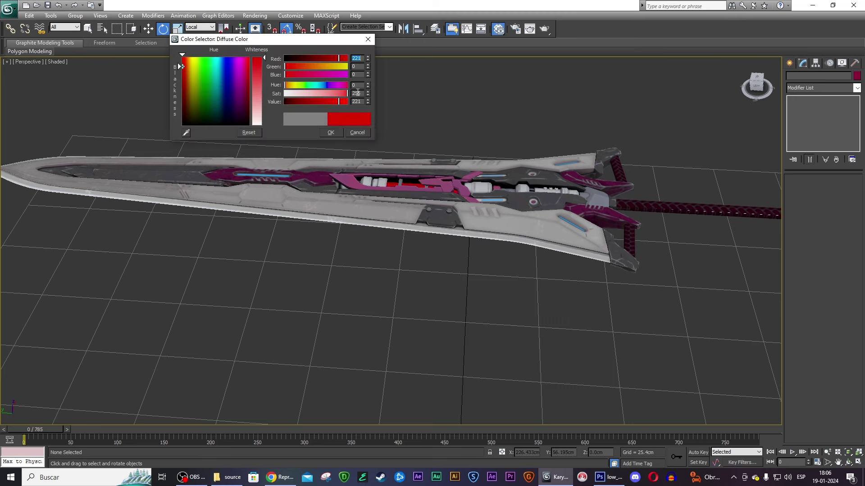
left_click(334, 132)
- Sample the trim's magenta and set the core diffuse colour to RGB 192, 34, 186
scroll(552, 131, "up", 2)
scroll(655, 141, "up", 4)
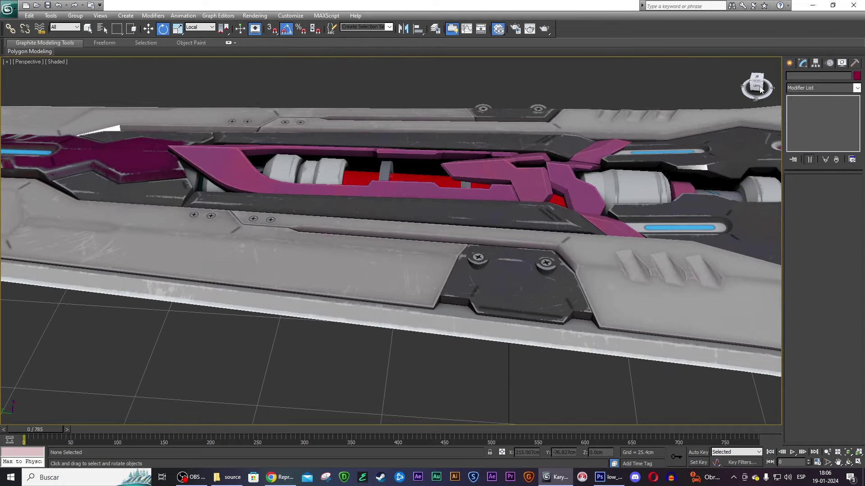
mouse_move(760, 89)
left_mouse_down()
mouse_move(766, 110)
mouse_move(777, 106)
left_mouse_up()
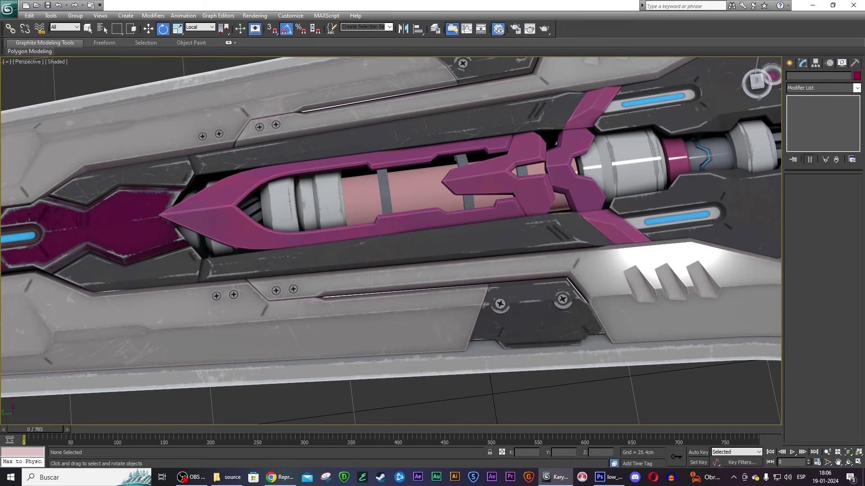
left_click(186, 132)
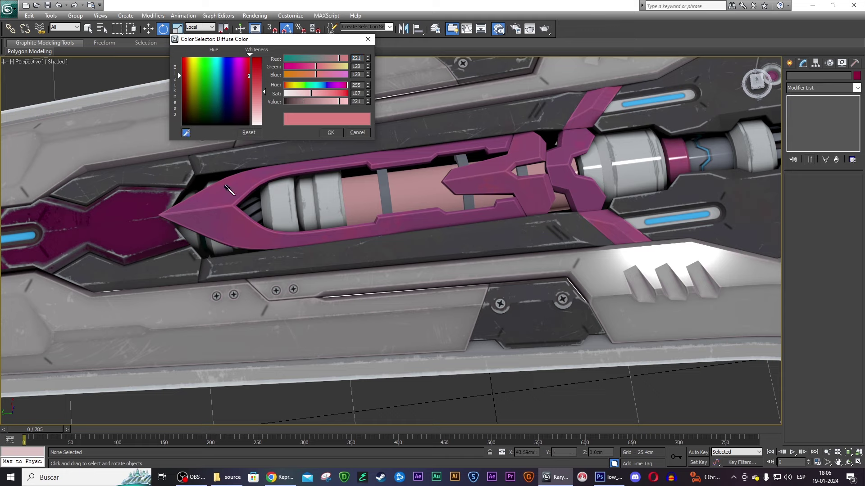
left_click(213, 186)
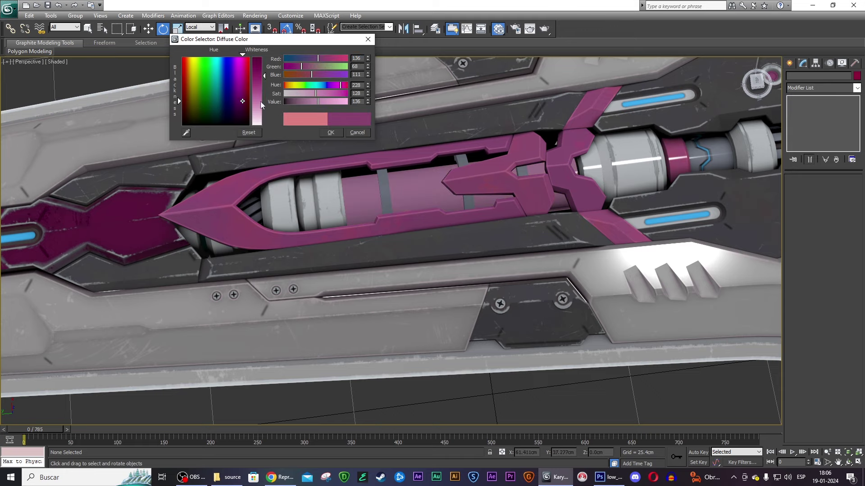
mouse_move(332, 90)
left_mouse_down()
mouse_move(313, 92)
mouse_move(332, 102)
mouse_move(336, 92)
left_mouse_up()
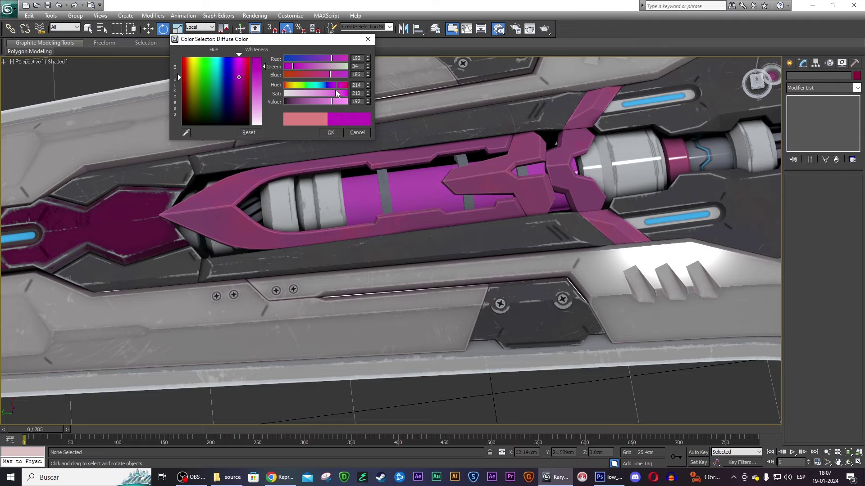
left_click(334, 132)
scroll(321, 108, "down", 5)
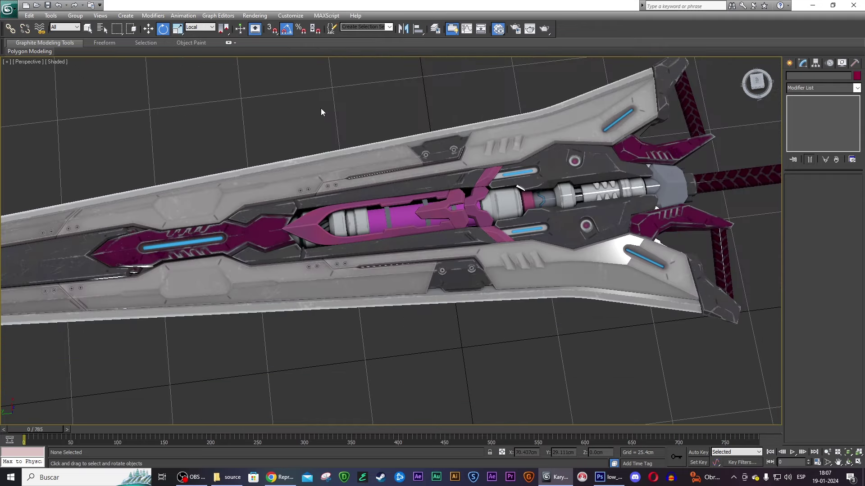
scroll(321, 108, "down", 3)
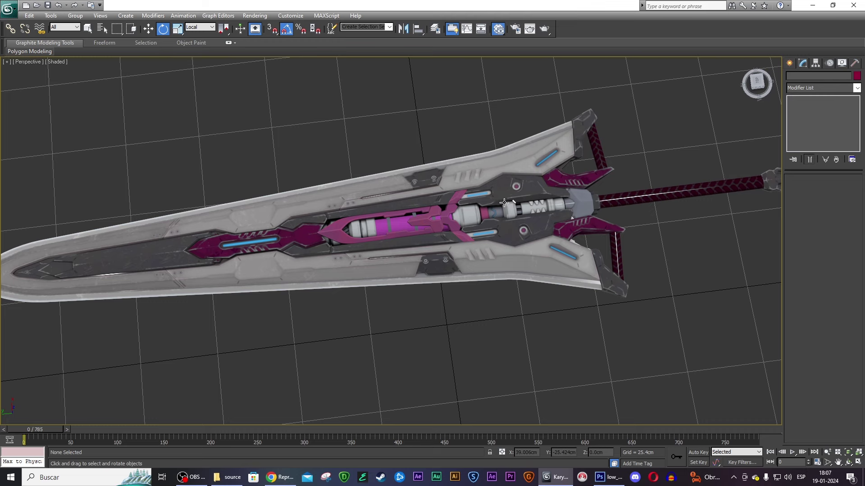
scroll(504, 203, "up", 2)
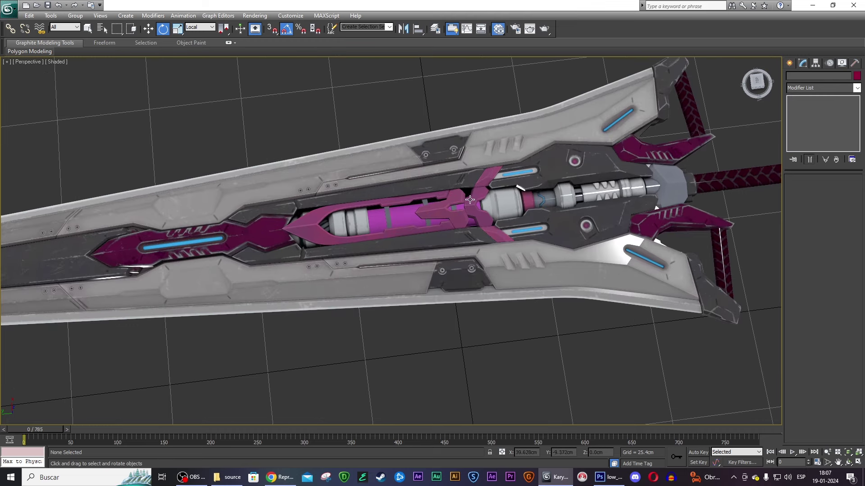
- In Photoshop, set Hue/Saturation 1's Blues hue to -40, tinting the blue strips cyan
left_click(608, 478)
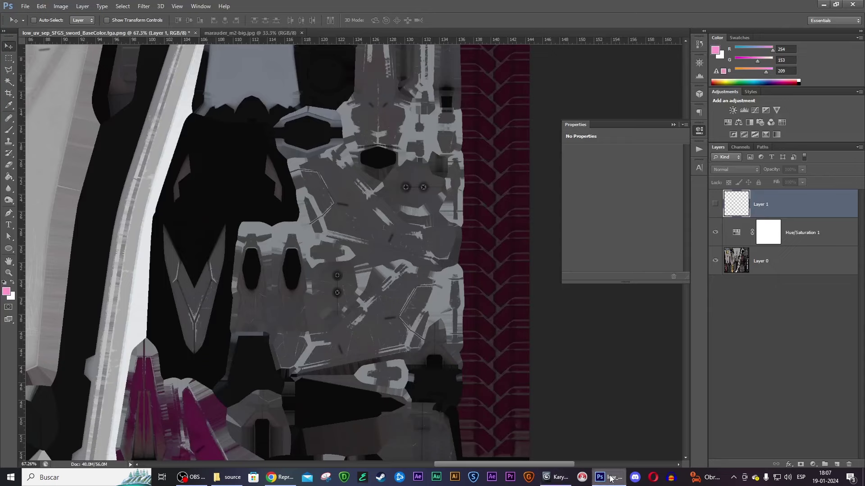
scroll(364, 249, "down", 3, "alt")
scroll(479, 336, "down", 1, "alt")
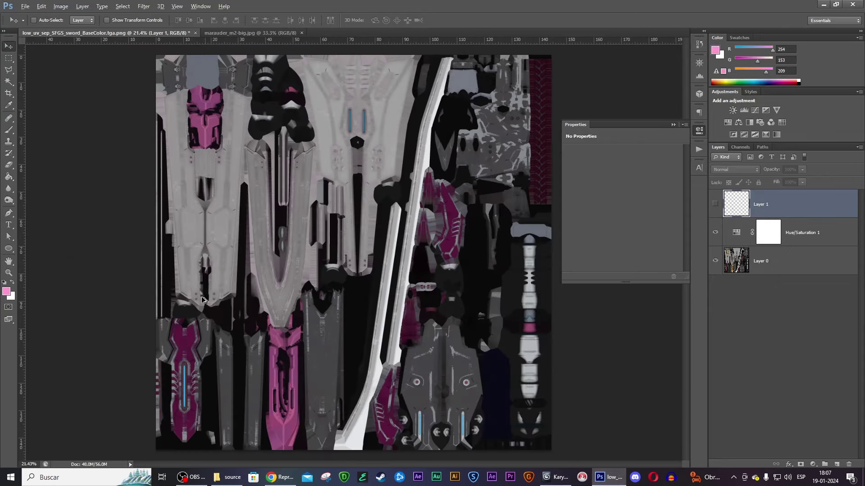
scroll(379, 291, "up", 1, "alt")
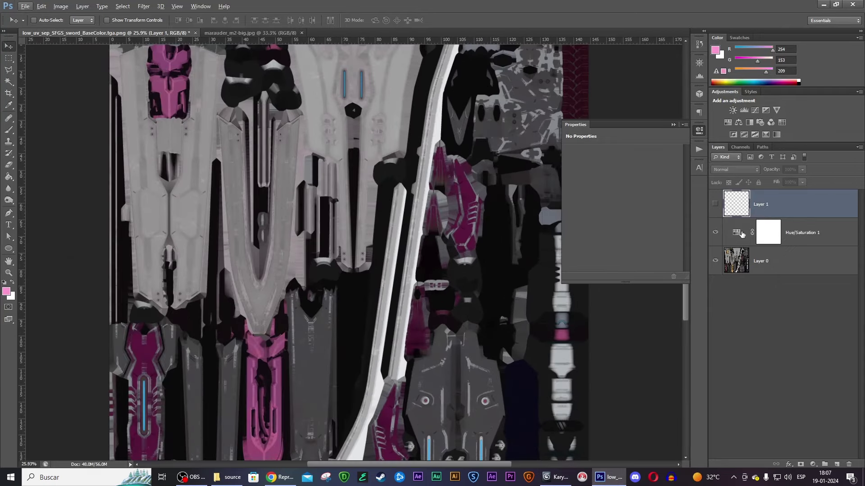
left_click(735, 235)
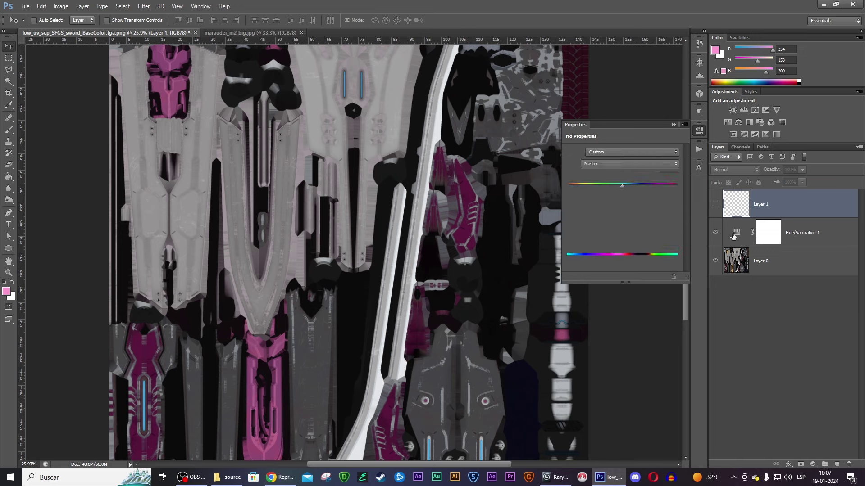
left_click(629, 164)
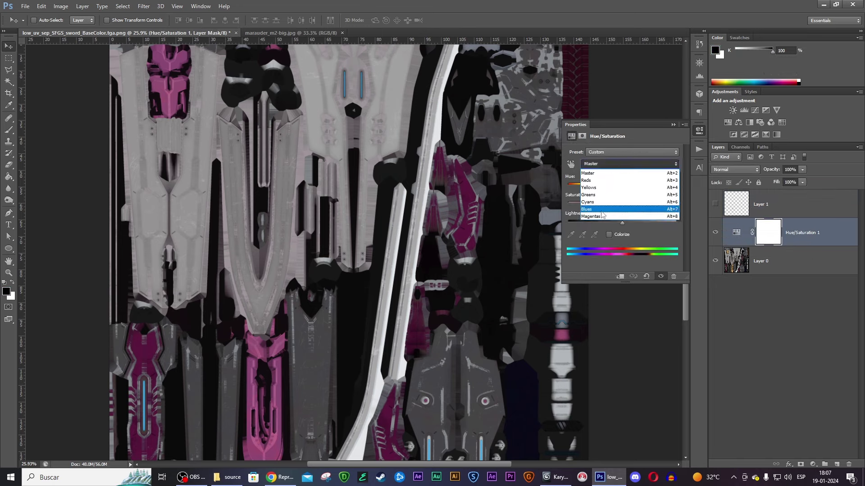
left_click(627, 208)
mouse_move(622, 188)
left_mouse_down()
mouse_move(681, 189)
mouse_move(545, 187)
mouse_move(658, 192)
left_mouse_up()
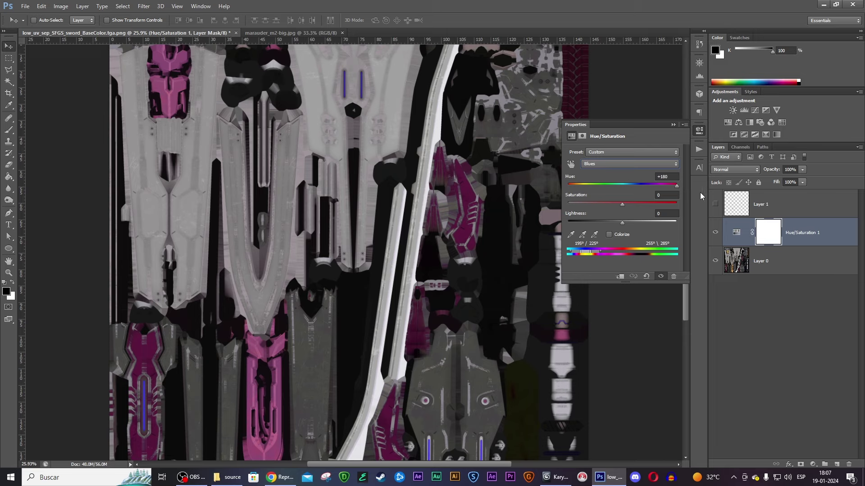
mouse_move(677, 185)
left_mouse_down()
mouse_move(557, 191)
mouse_move(719, 191)
mouse_move(602, 193)
left_mouse_up()
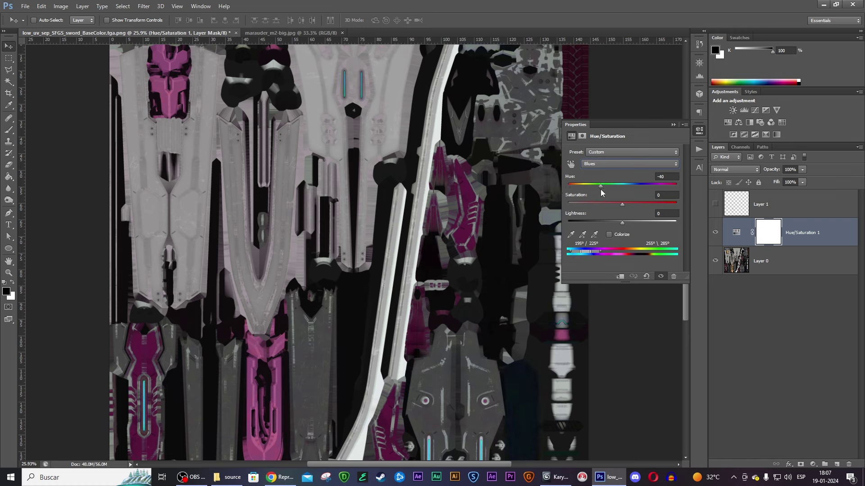
- Add a new Hue/Saturation adjustment layer above Layer 0, limited to the Blues range
left_click(795, 259)
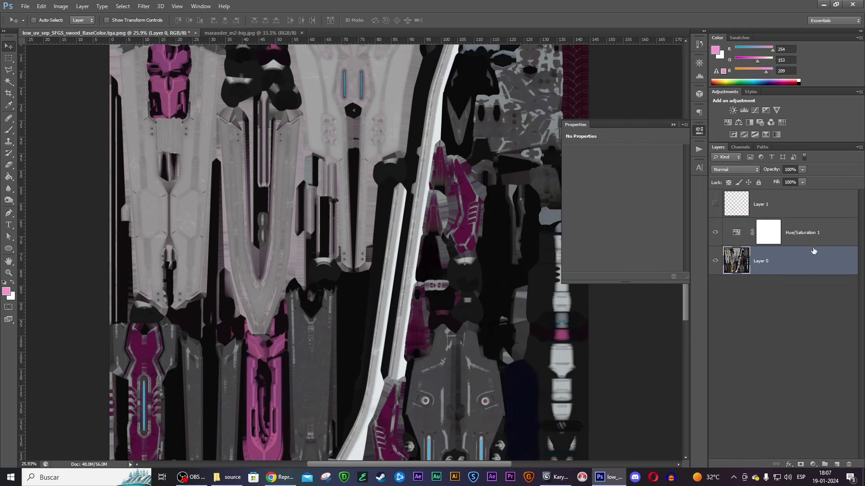
left_click(813, 464)
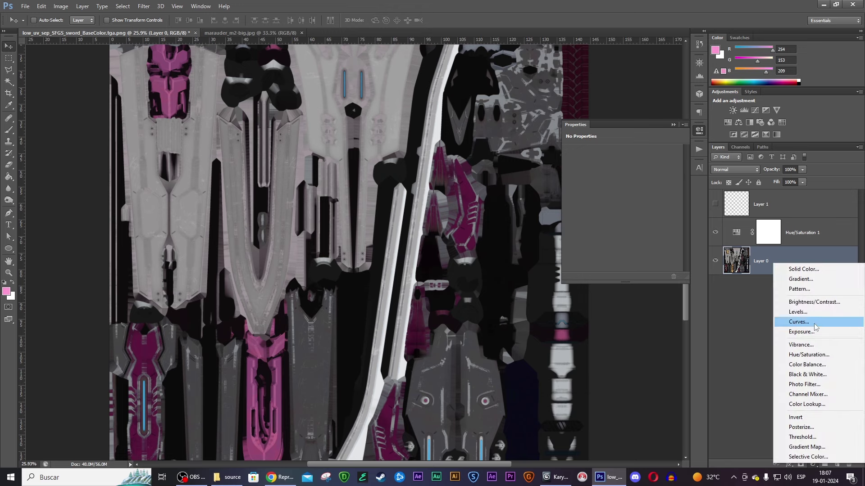
left_click(807, 355)
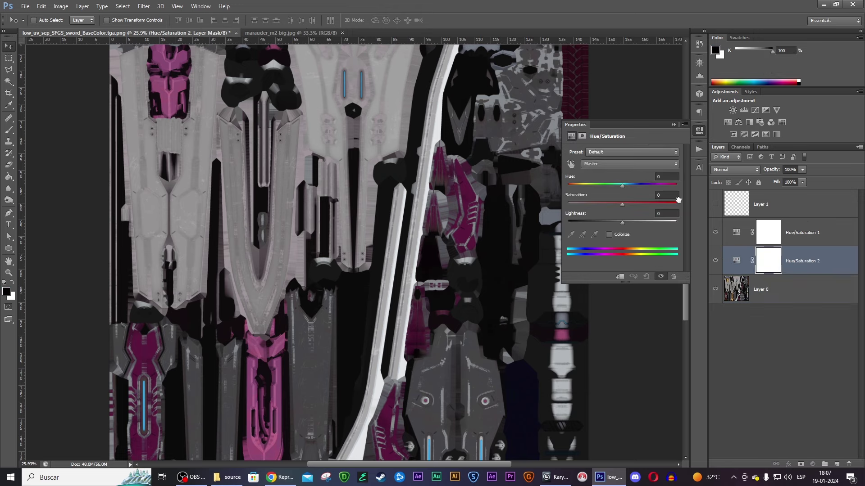
left_click(645, 165)
left_click(626, 205)
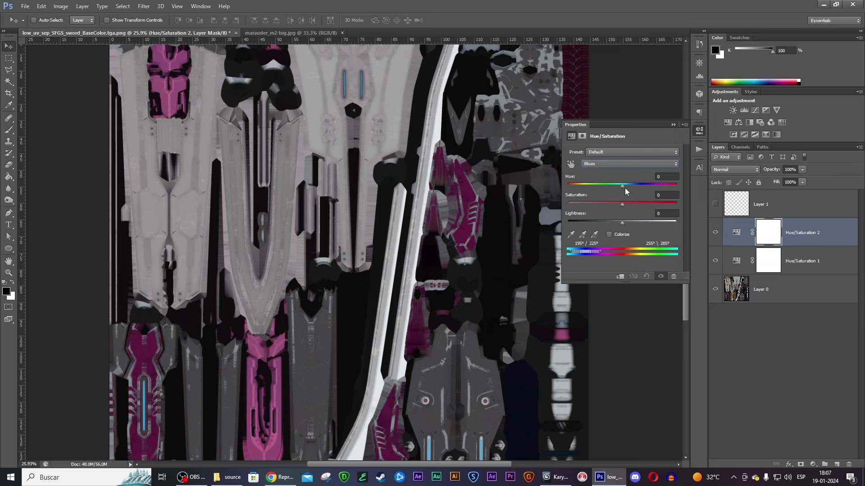
- Set the Blues hue to +180 and saturation to +52, turning the glow strips red
left_click_drag(623, 188, 662, 195)
mouse_move(662, 195)
left_mouse_down()
mouse_move(704, 193)
mouse_move(623, 191)
left_mouse_up()
left_click_drag(580, 255, 574, 253)
mouse_move(622, 186)
left_mouse_down()
mouse_move(692, 187)
mouse_move(558, 186)
left_mouse_up()
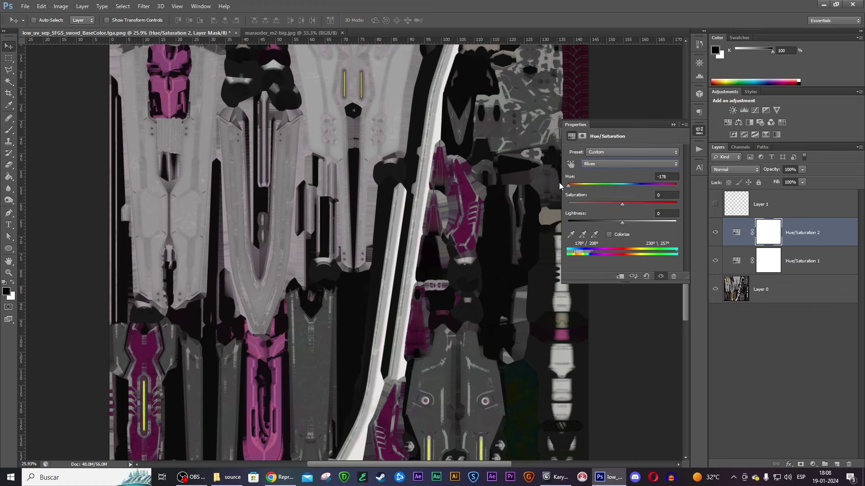
left_click_drag(569, 187, 702, 195)
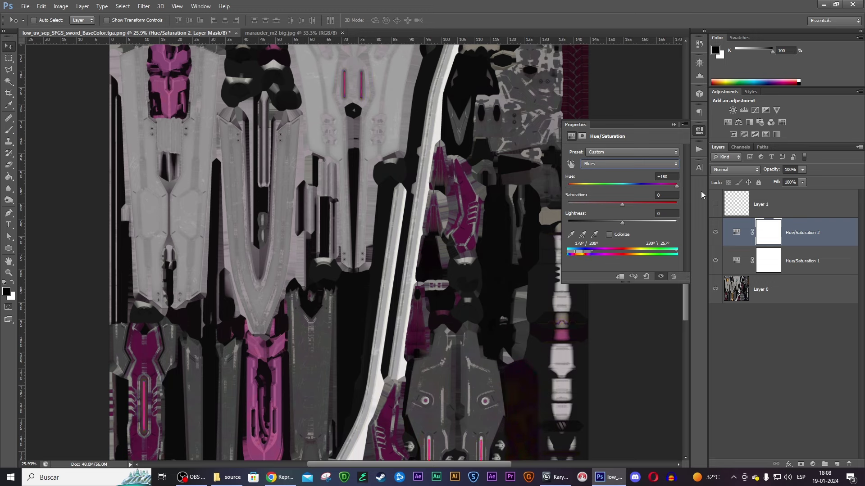
left_click_drag(623, 204, 656, 206)
- Save the layered texture as a PSD file
key("ctrl+shift+s")
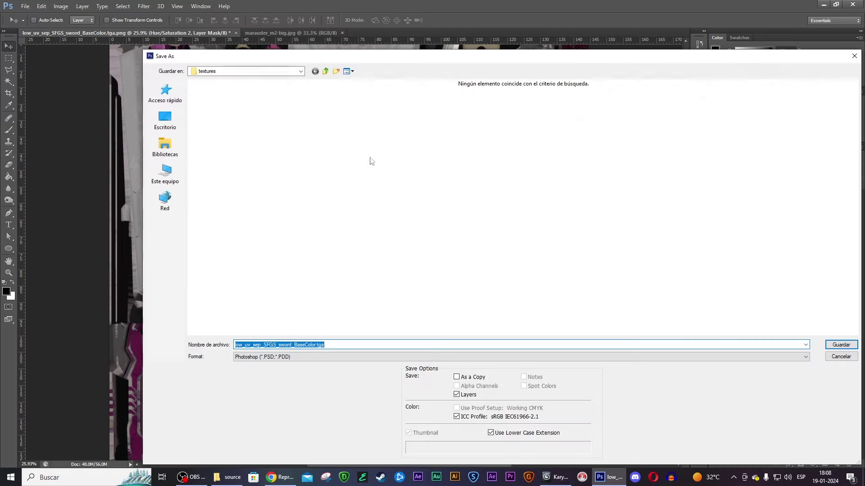
left_click(317, 346)
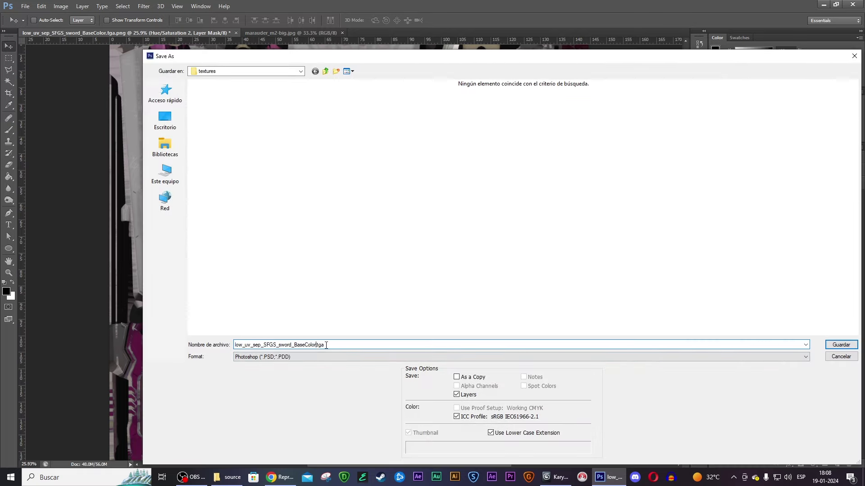
type("pnpsd")
key("Return")
key("Return")
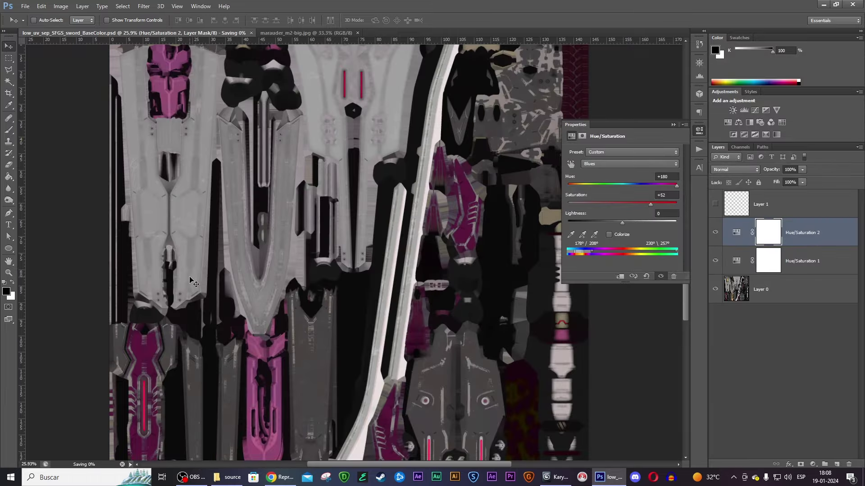
- Save a JPEG copy overwriting low_uv_sep_SFGS_sword_BaseColor.jpg
key("ctrl+shift+s")
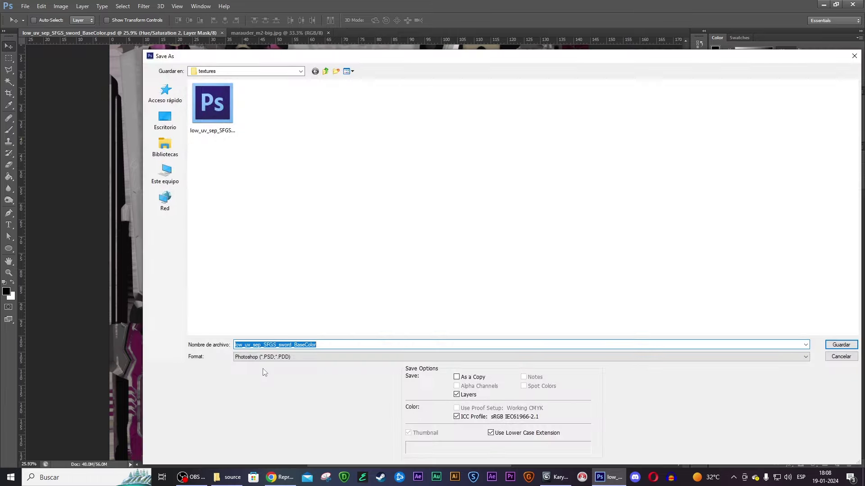
left_click(263, 357)
left_click(266, 279)
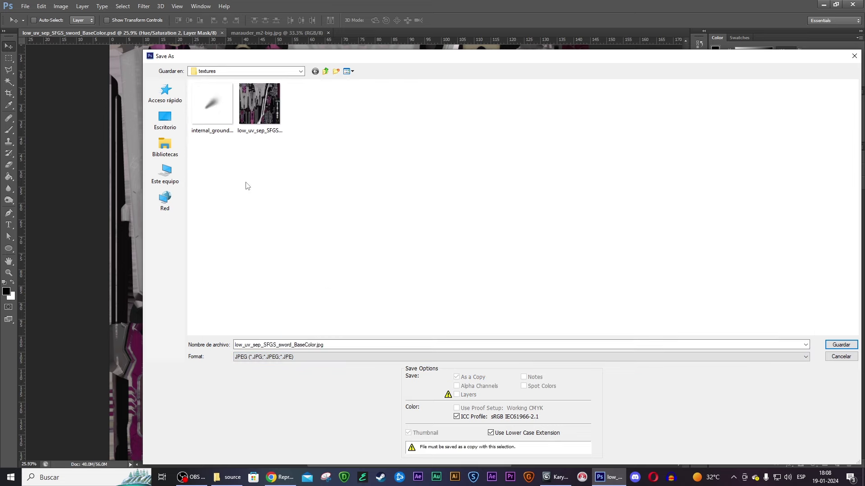
double_click(246, 107)
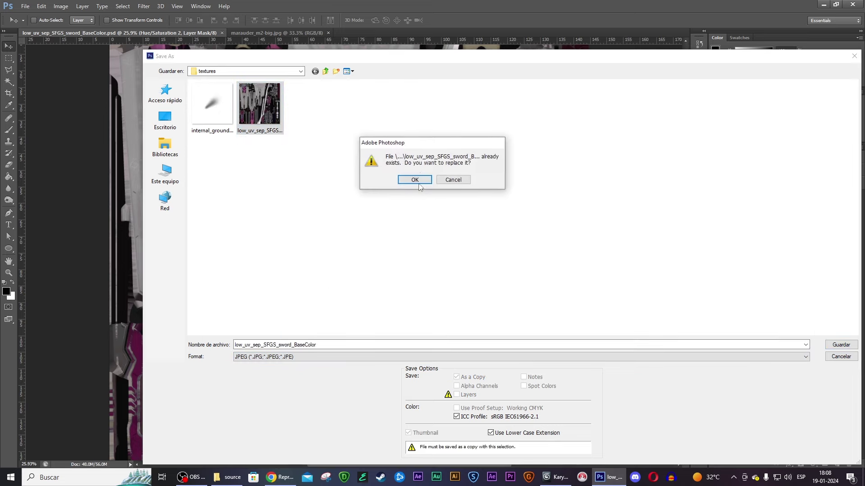
left_click(430, 182)
left_click(540, 116)
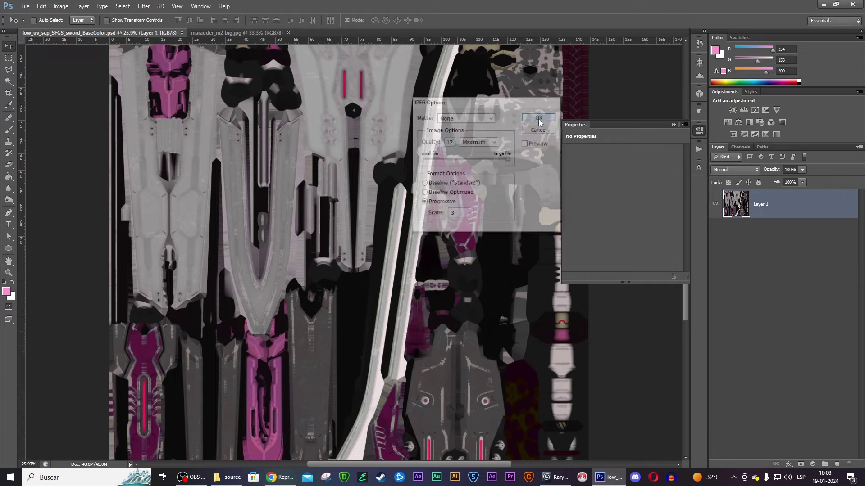
key("ctrl+z")
scroll(460, 302, "down", 3)
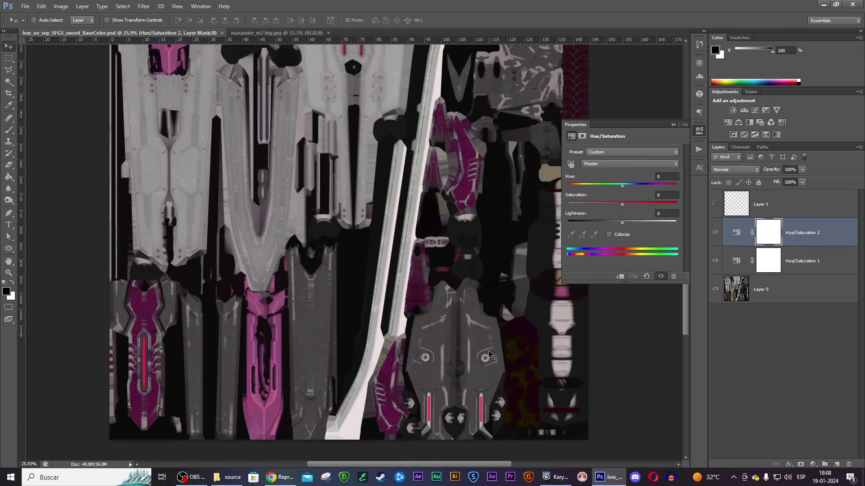
scroll(459, 302, "down", 2)
scroll(559, 355, "up", 1, "alt")
scroll(559, 356, "up", 2, "alt")
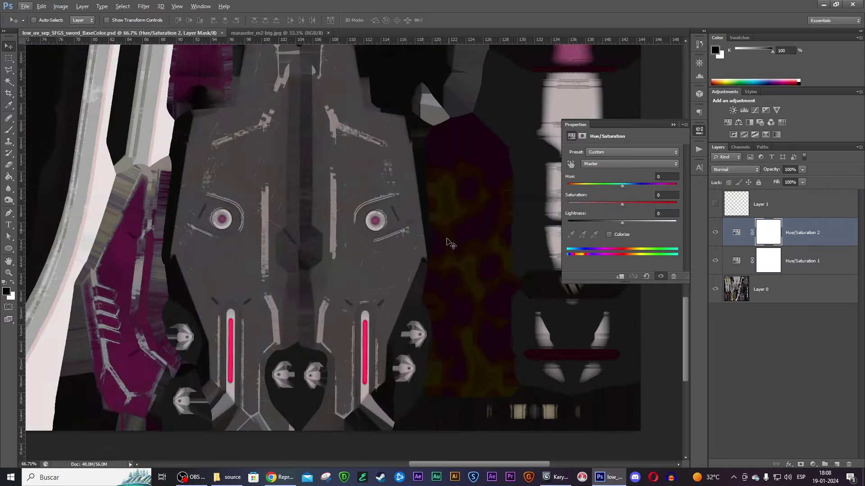
scroll(464, 271, "up", 1, "alt")
- Back in 3ds Max, select the espada group and open it for editing
left_click(556, 478)
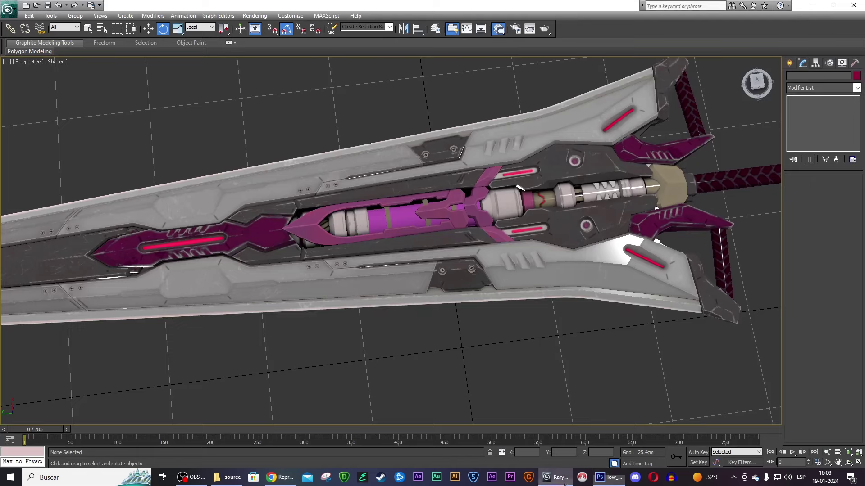
scroll(486, 317, "down", 3)
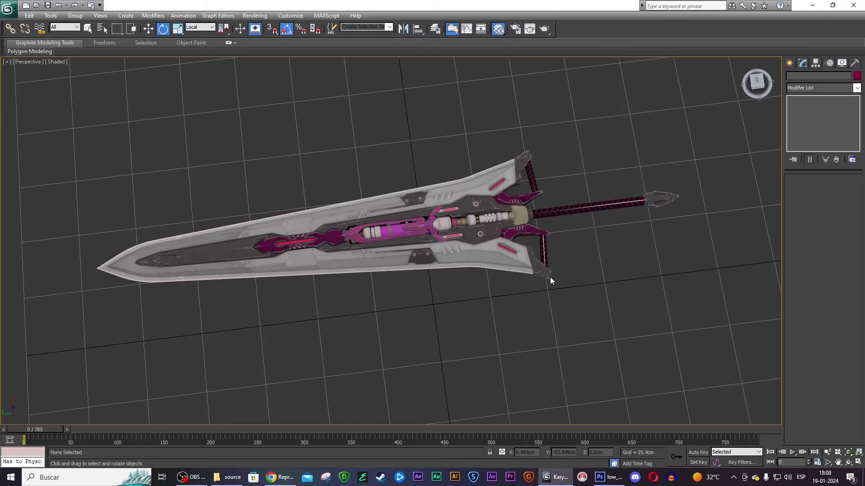
scroll(550, 270, "down", 3)
key("shift+z")
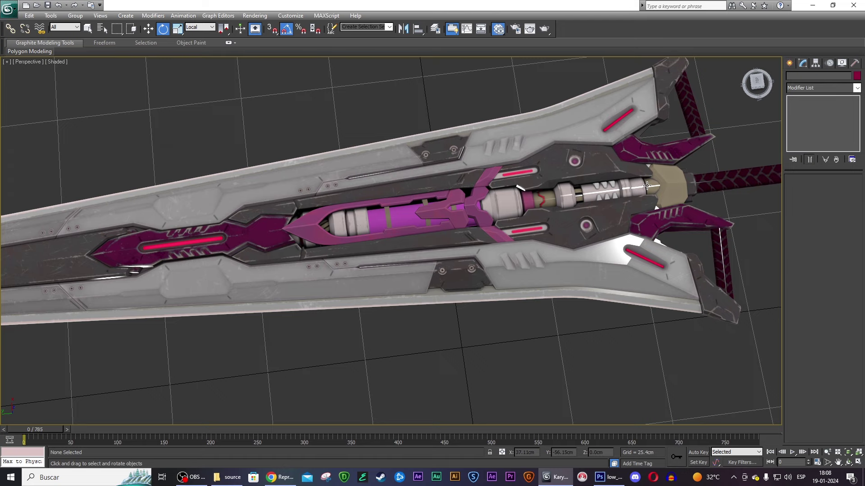
middle_click_drag(744, 144, 400, 192)
left_click(400, 192)
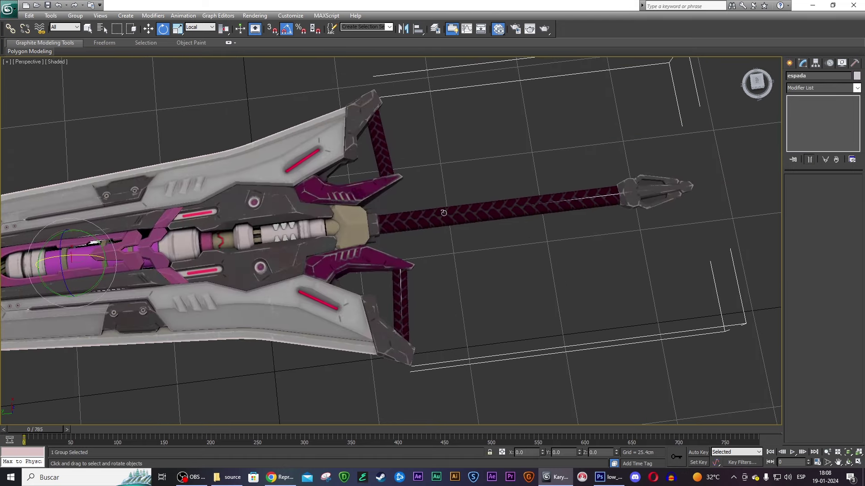
left_click(757, 83)
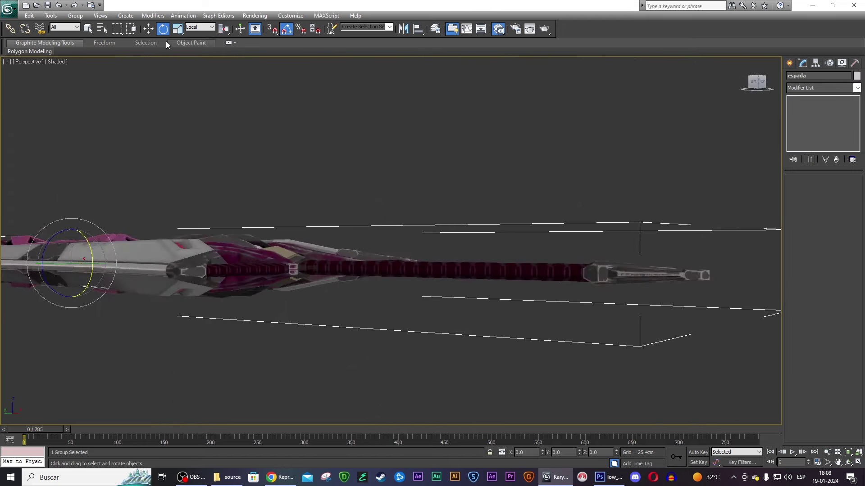
left_click(75, 16)
left_click(82, 50)
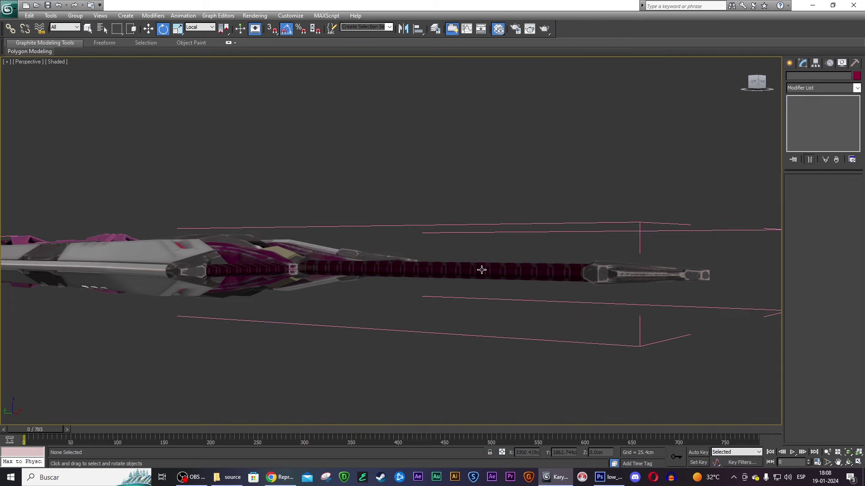
left_click(747, 83)
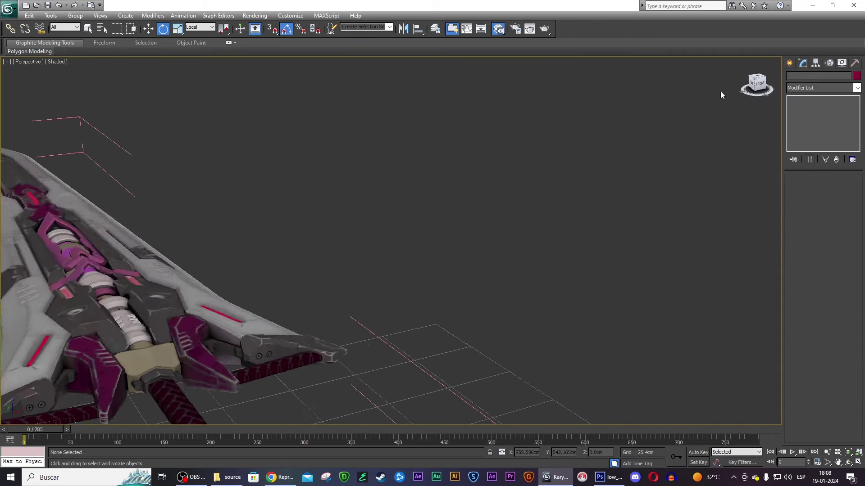
- Orbit and zoom to a close-up of the sword's guard and handle
mouse_move(728, 93)
middle_mouse_down("alt")
mouse_move(446, 216)
mouse_move(541, 147)
middle_mouse_up("alt")
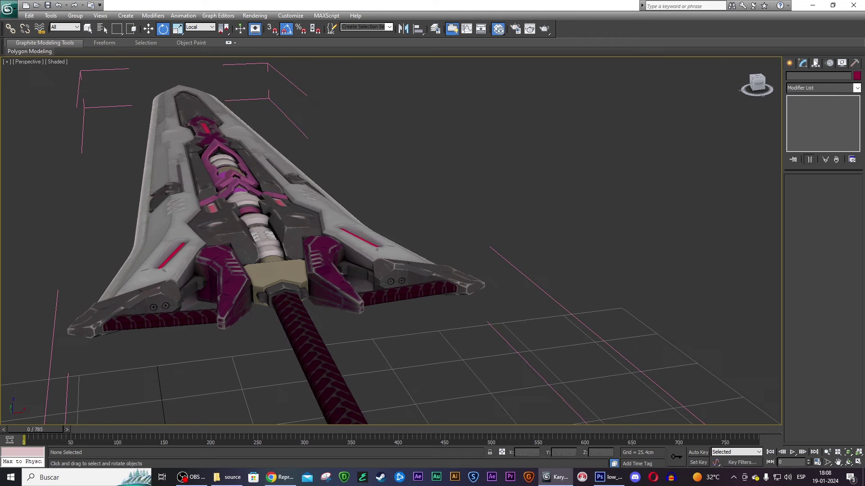
left_click_drag(760, 91, 757, 90)
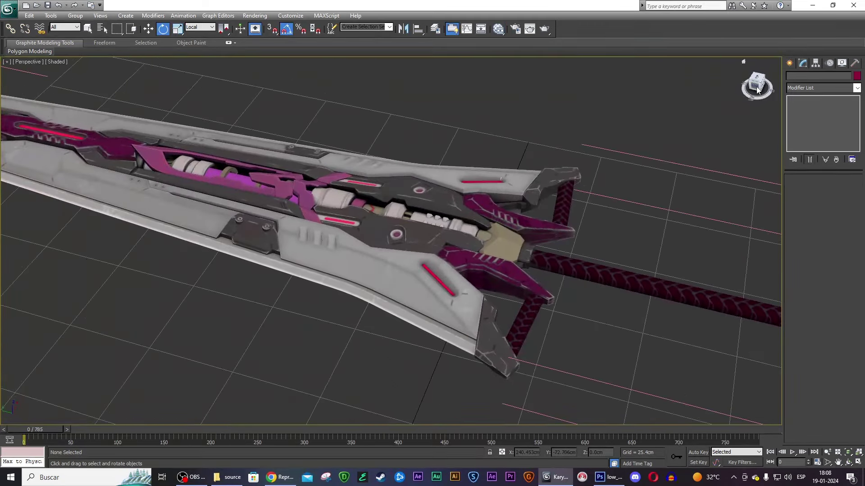
mouse_move(751, 90)
left_mouse_down()
mouse_move(652, 108)
mouse_move(699, 89)
left_mouse_up()
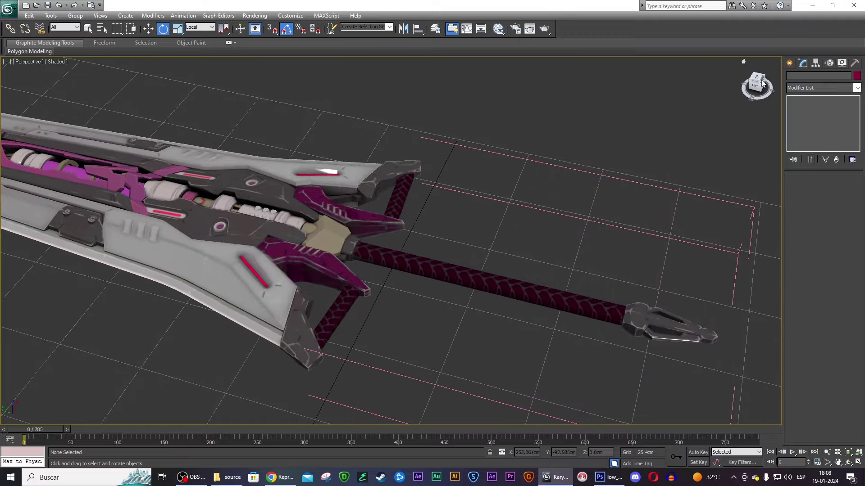
mouse_move(698, 88)
middle_mouse_down("alt")
mouse_move(718, 68)
mouse_move(698, 59)
mouse_move(698, 423)
mouse_move(715, 421)
mouse_move(715, 67)
mouse_move(753, 87)
middle_mouse_up("alt")
scroll(428, 183, "up", 3)
scroll(428, 183, "up", 4)
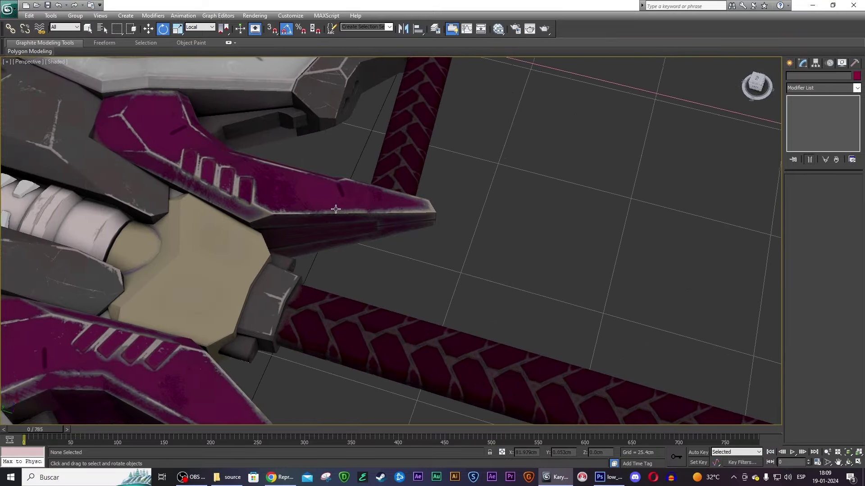
middle_click_drag(429, 183, 493, 214)
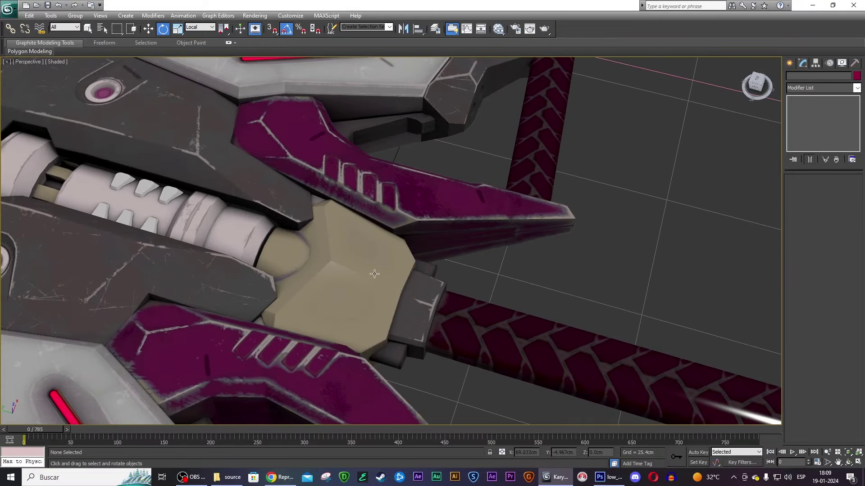
scroll(374, 274, "down", 5)
mouse_move(471, 288)
middle_mouse_down()
mouse_move(498, 270)
mouse_move(449, 124)
middle_mouse_up()
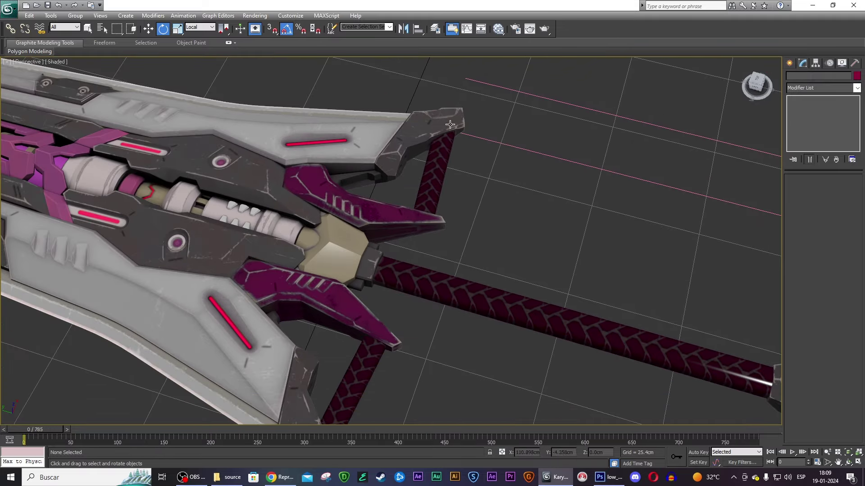
- Select the sword mesh and, in Element mode, select the handle element
left_click(343, 139)
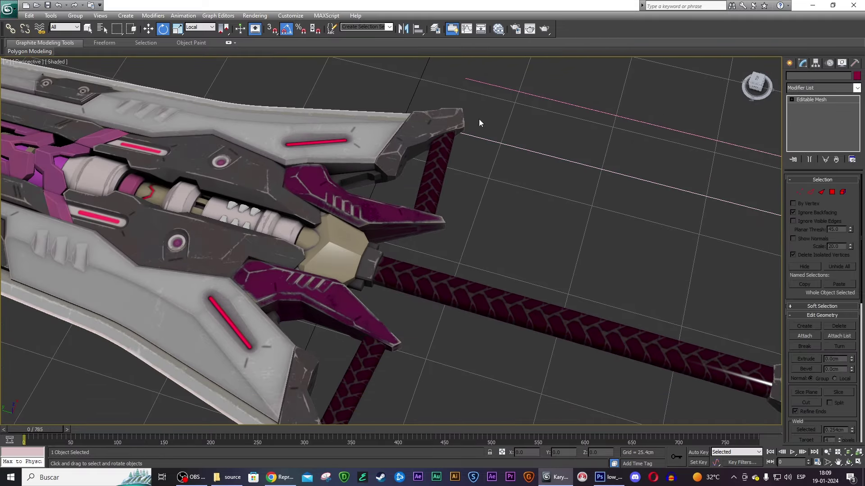
key("5")
left_click(367, 268)
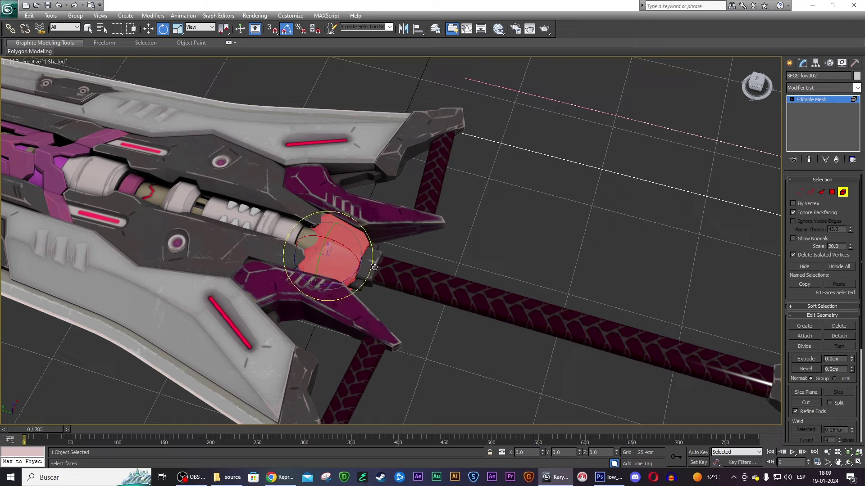
left_click(560, 309)
left_click(371, 260)
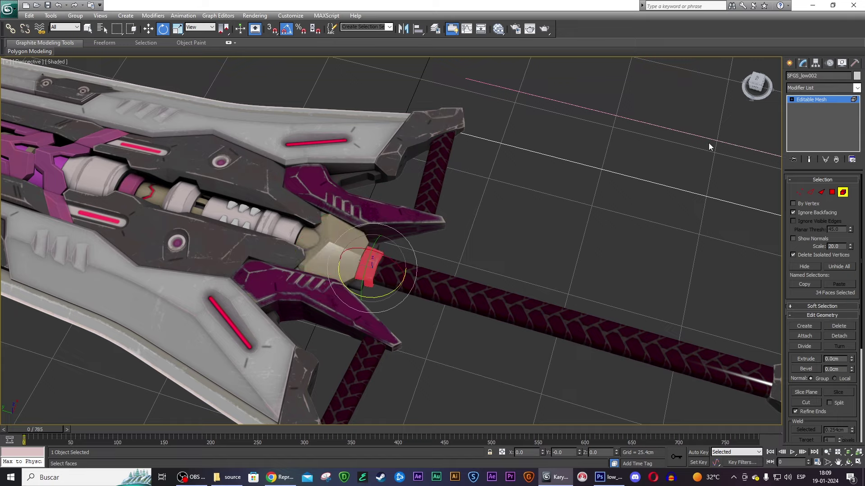
left_click_drag(759, 87, 707, 72)
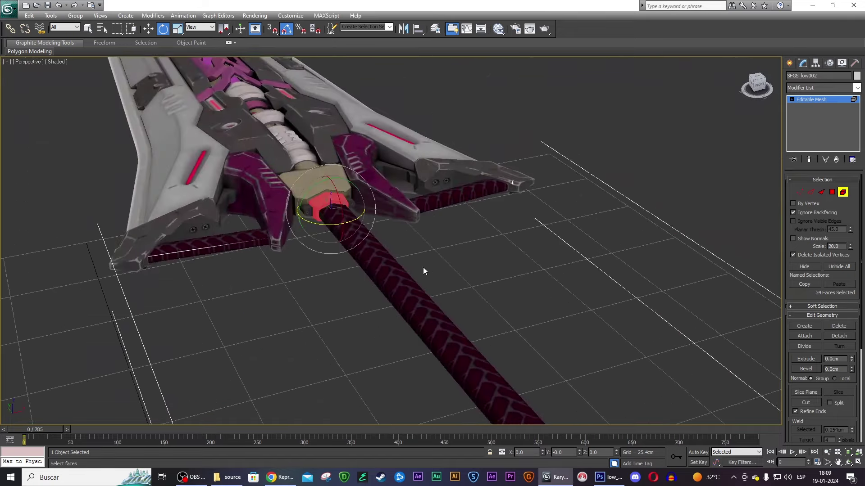
left_click(419, 270)
- Add the pommel and guard centre elements, reaching 354 selected faces
scroll(450, 306, "down", 5)
scroll(525, 341, "up", 6)
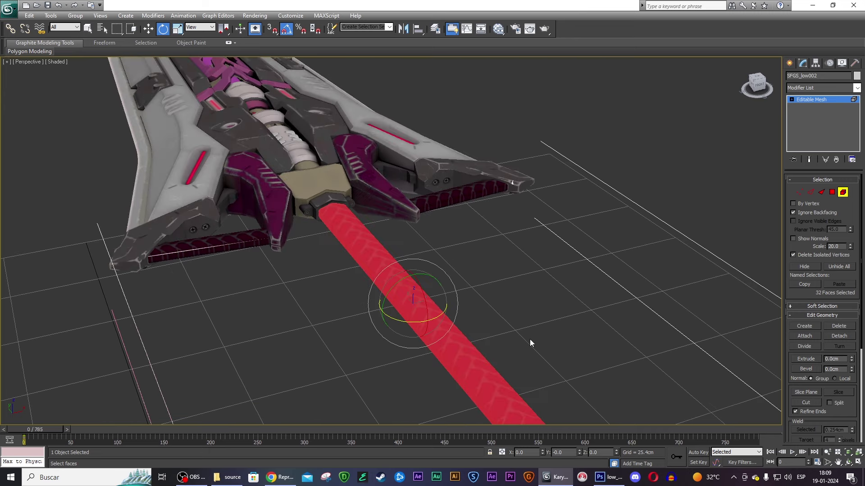
middle_click_drag(530, 339, 536, 318)
left_click(329, 216, "ctrl")
scroll(403, 163, "up", 5)
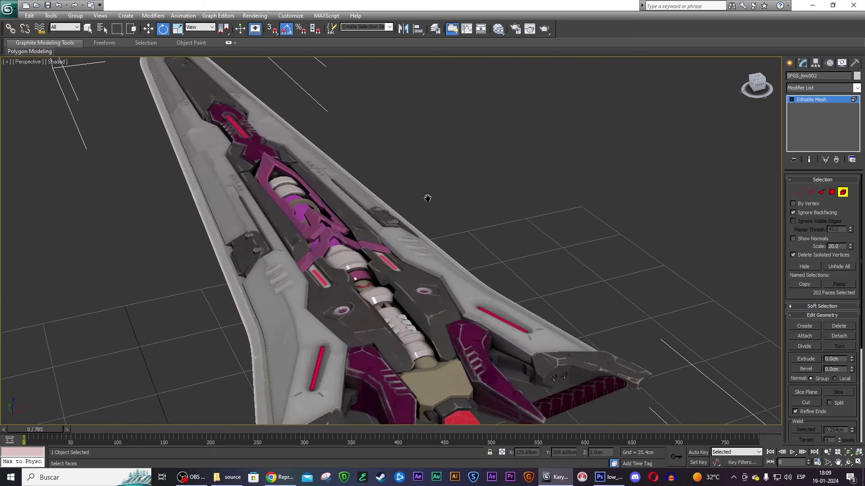
scroll(370, 226, "up", 3)
left_click(295, 286, "ctrl")
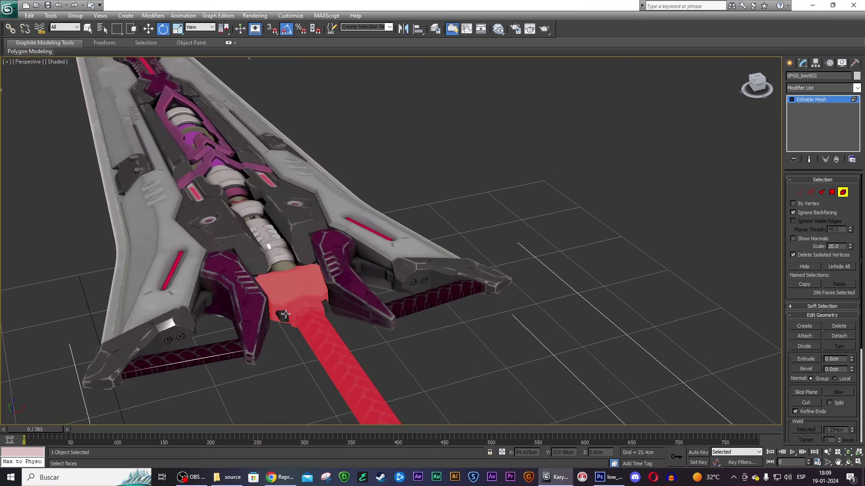
left_click(323, 310, "ctrl")
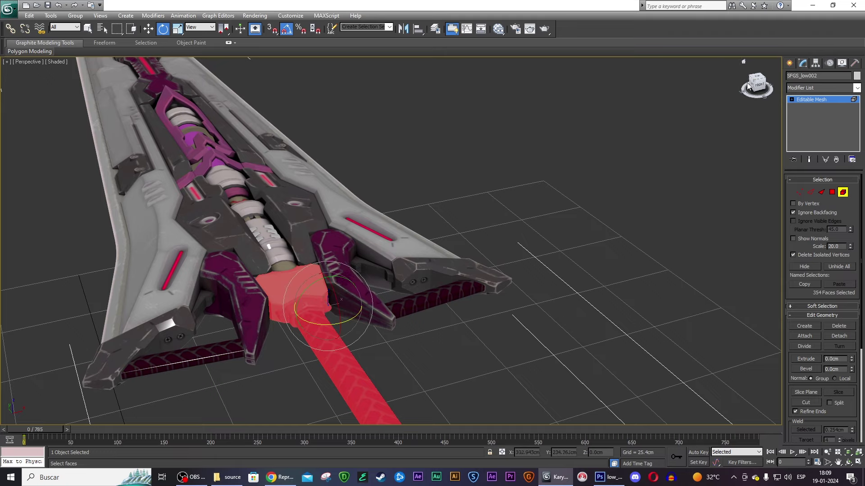
mouse_move(756, 84)
left_mouse_down()
mouse_move(745, 66)
mouse_move(753, 402)
mouse_move(761, 402)
mouse_move(744, 94)
left_mouse_up()
- Detach the 354 selected faces as a new mesh object named Mango and select it
right_click(424, 330)
mouse_move(444, 414)
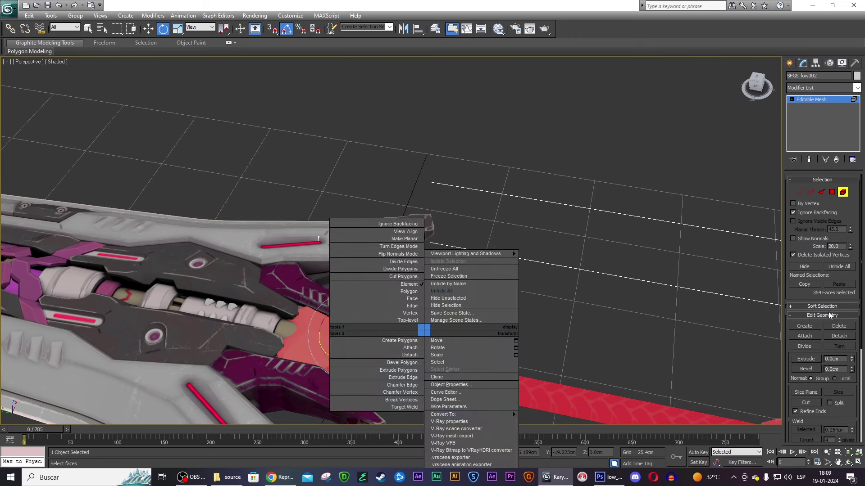
left_click(827, 363)
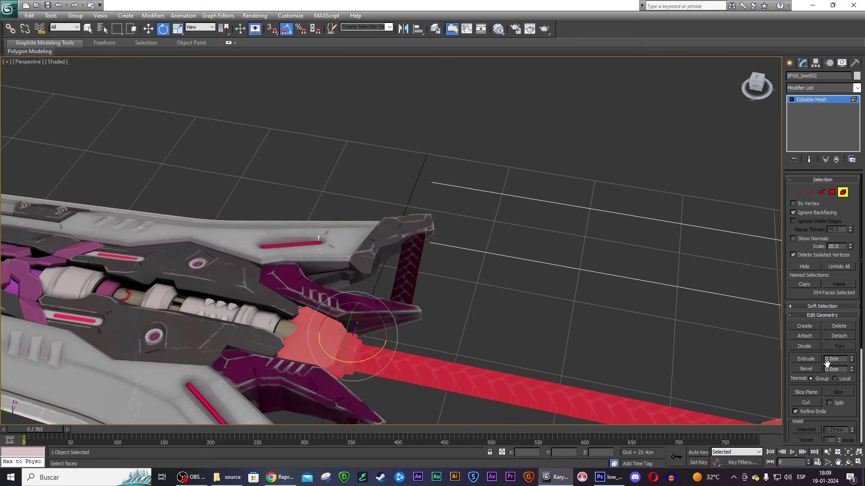
left_click(840, 337)
type("Mango")
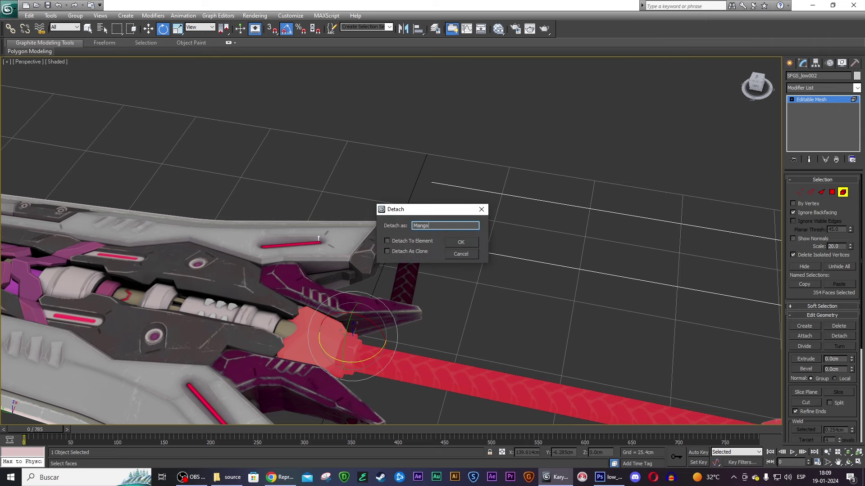
key("Return")
left_click(843, 192)
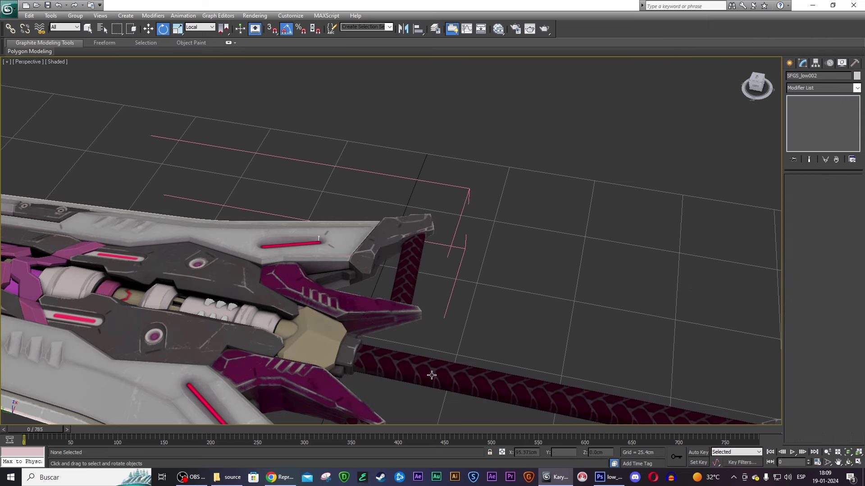
left_click(433, 372)
middle_click_drag(641, 245, 703, 65, "alt")
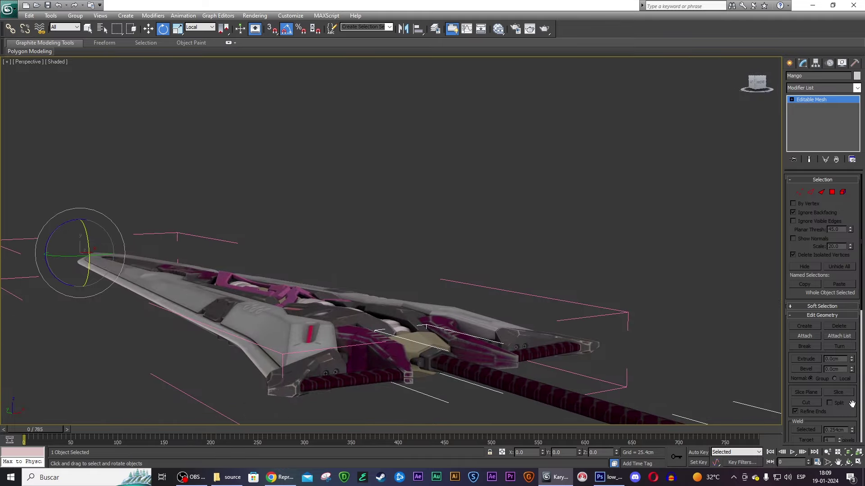
- In four-view layout, non-uniformly scale Mango along Y to 39.37, 98.619, 39.37
left_click(859, 463)
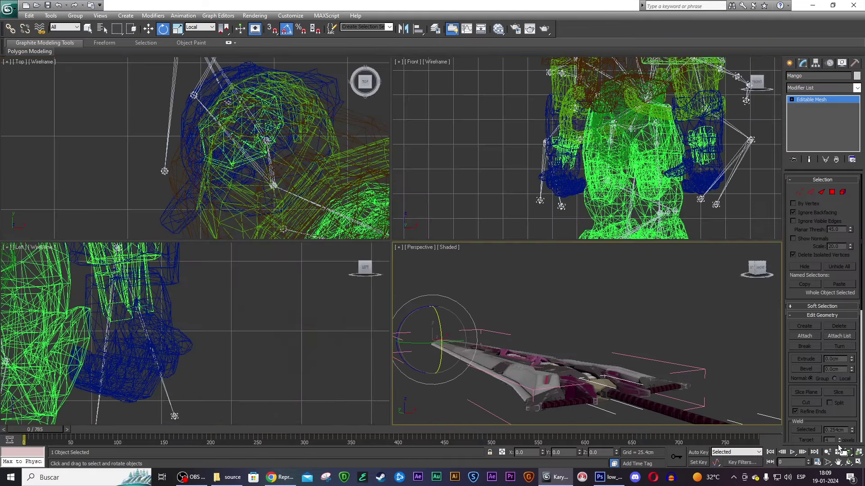
scroll(482, 148, "down", 3)
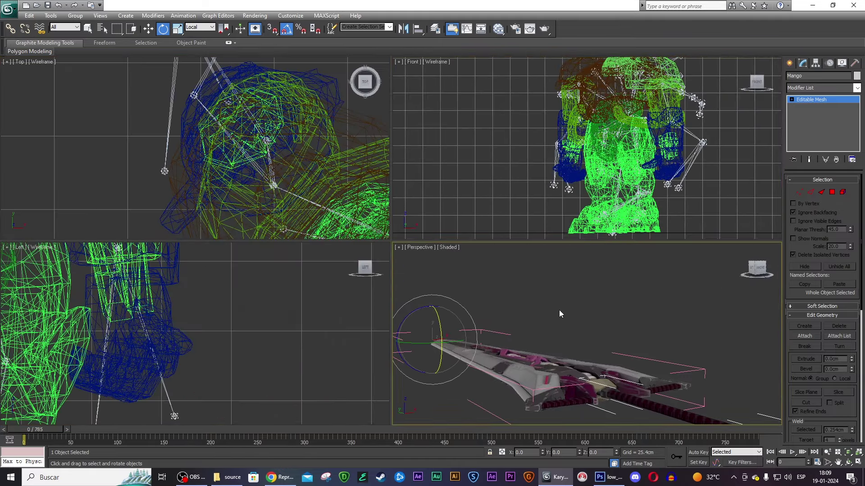
key("z")
scroll(595, 152, "down", 5)
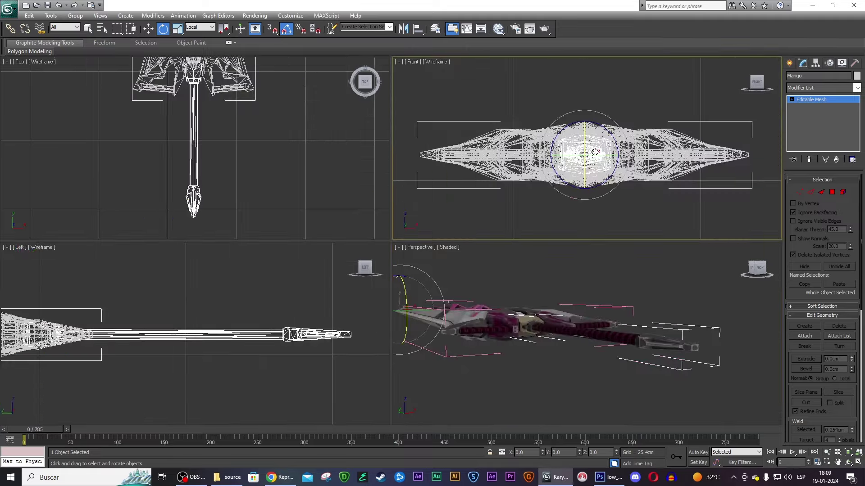
key("r")
scroll(594, 152, "up", 2)
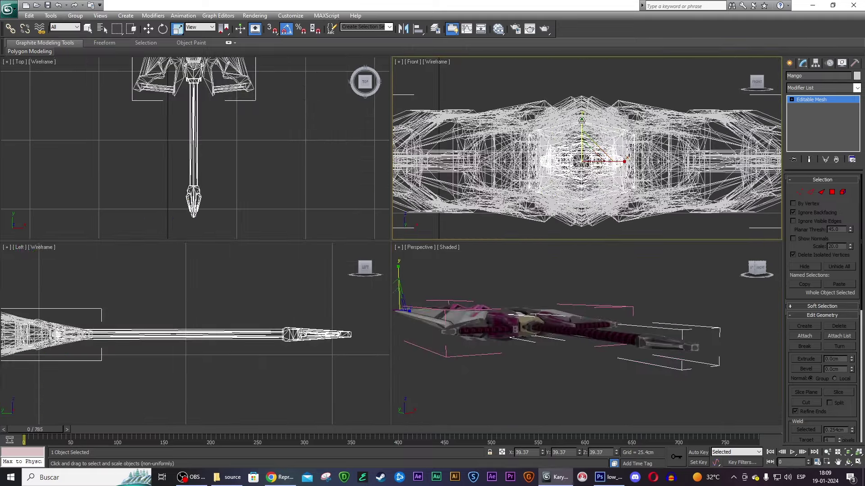
mouse_move(586, 135)
left_mouse_down()
mouse_move(582, 90)
mouse_move(582, 117)
left_mouse_up()
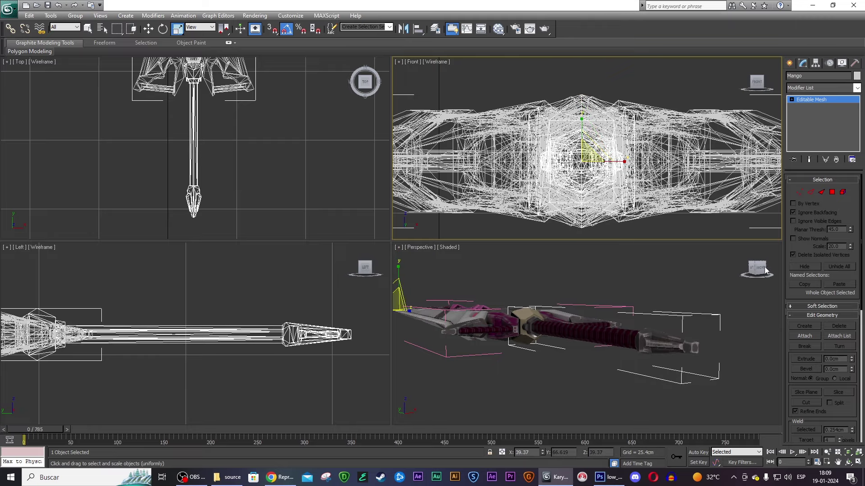
mouse_move(766, 270)
left_mouse_down()
mouse_move(690, 282)
mouse_move(707, 283)
mouse_move(413, 269)
mouse_move(324, 383)
left_mouse_up()
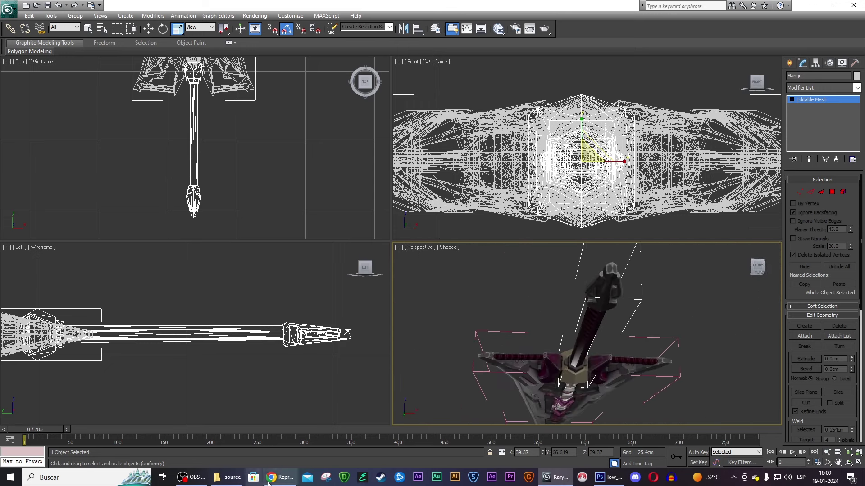
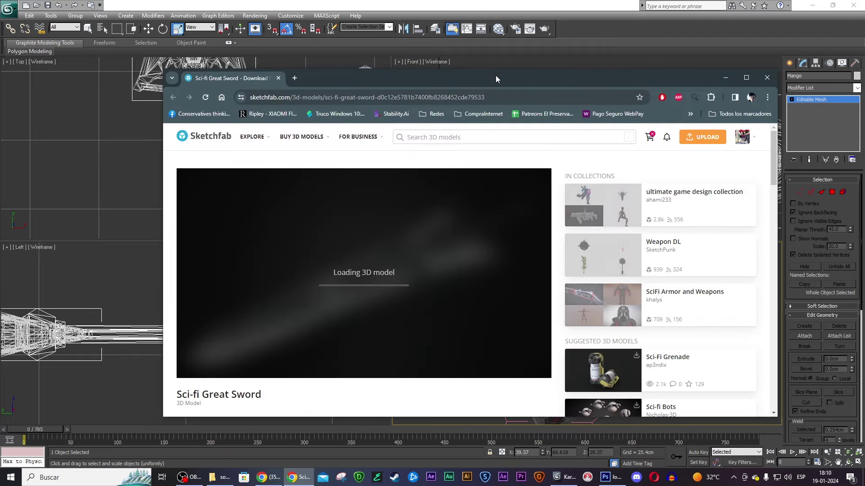
- Maximize Chrome and scroll through the Sci-fi Great Sword page's details and comments
double_click(415, 78)
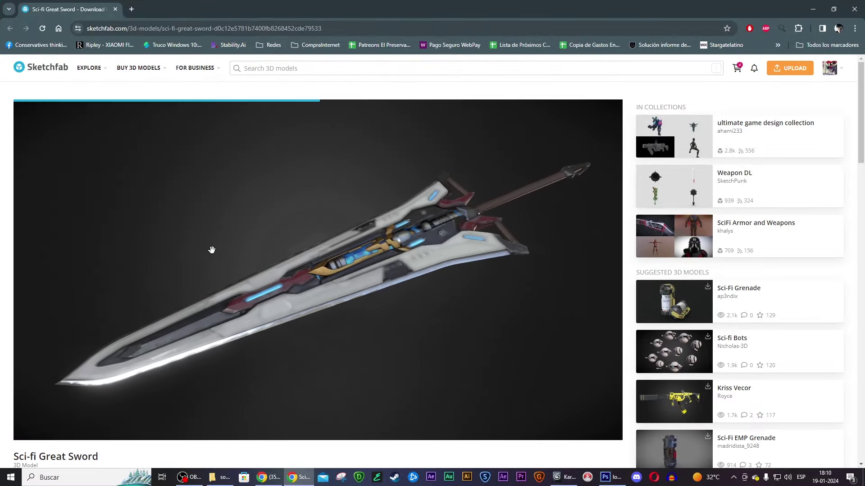
scroll(204, 292, "down", 2)
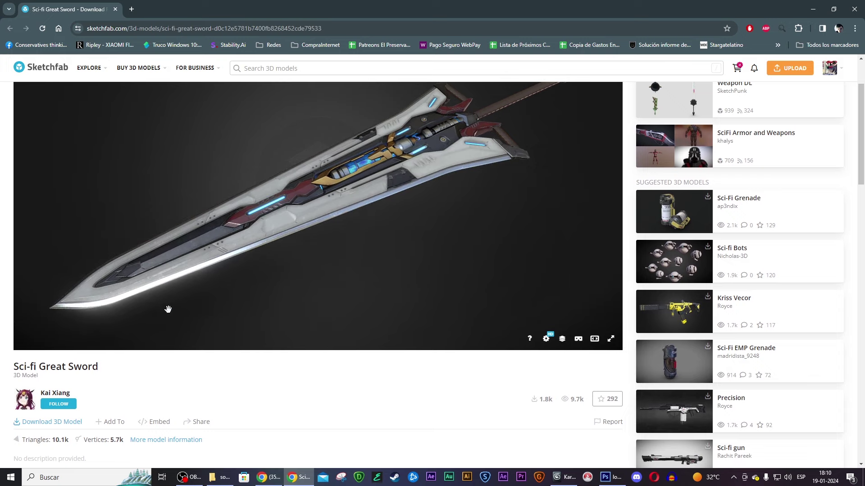
scroll(168, 309, "down", 2)
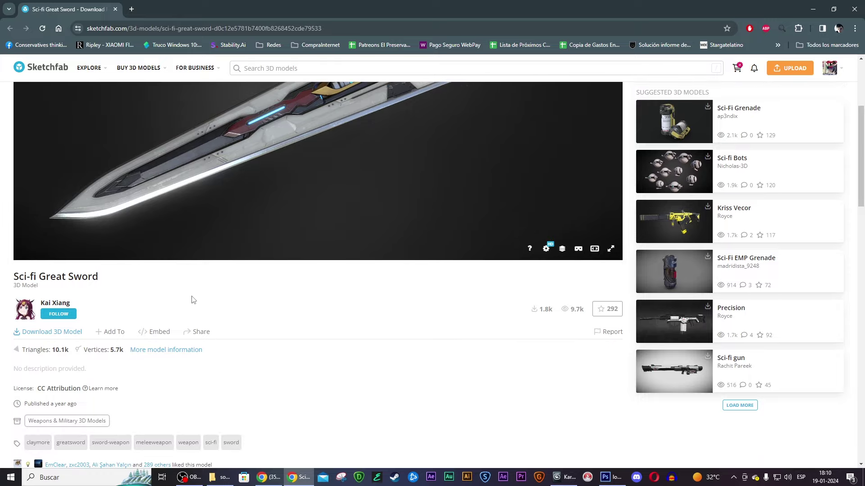
scroll(186, 297, "up", 3)
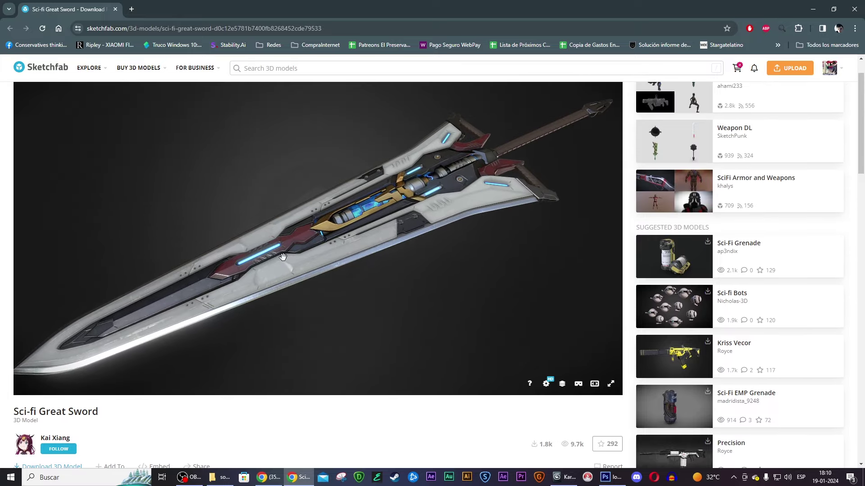
scroll(293, 257, "down", 2)
scroll(234, 310, "down", 2)
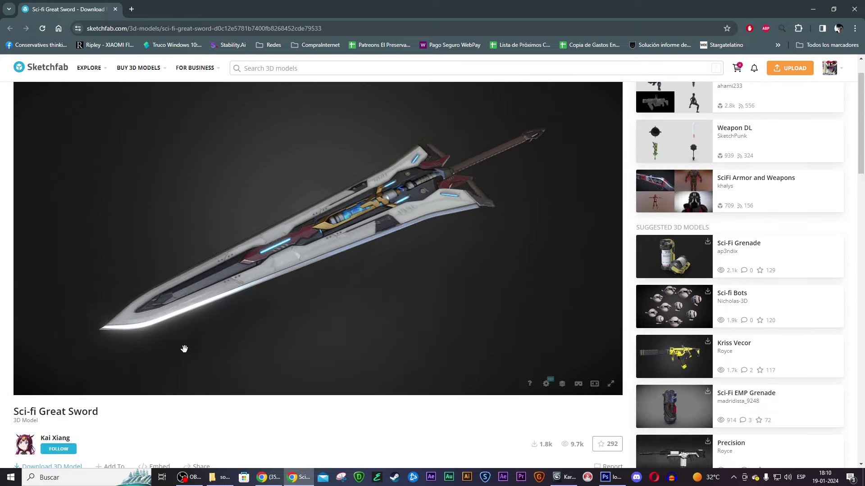
scroll(166, 419, "down", 2)
scroll(201, 391, "down", 3)
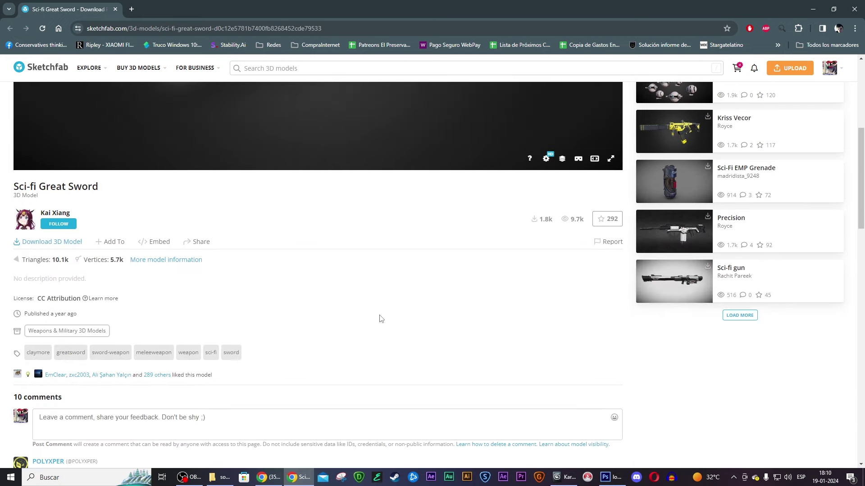
scroll(379, 319, "down", 2)
scroll(380, 317, "down", 3)
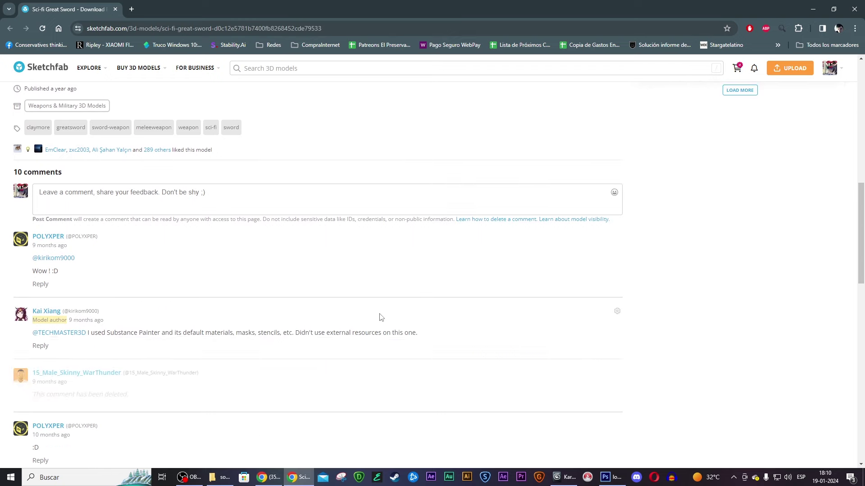
scroll(380, 317, "down", 2)
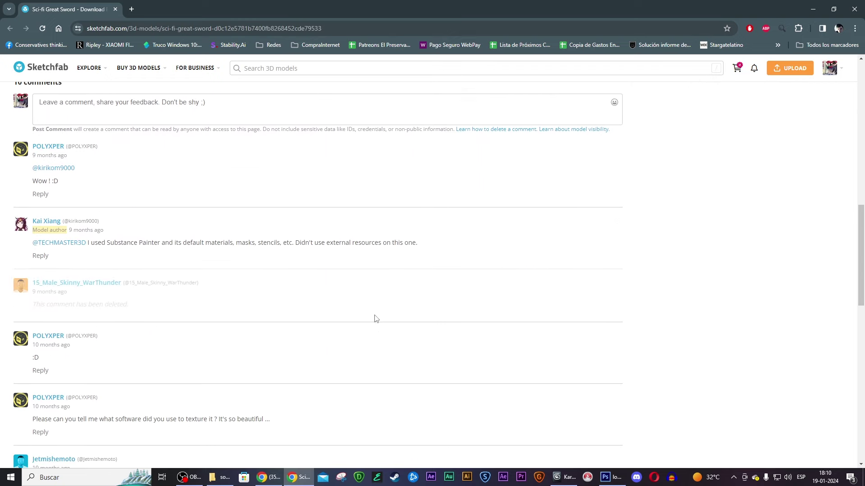
scroll(376, 319, "down", 4)
scroll(340, 313, "up", 15)
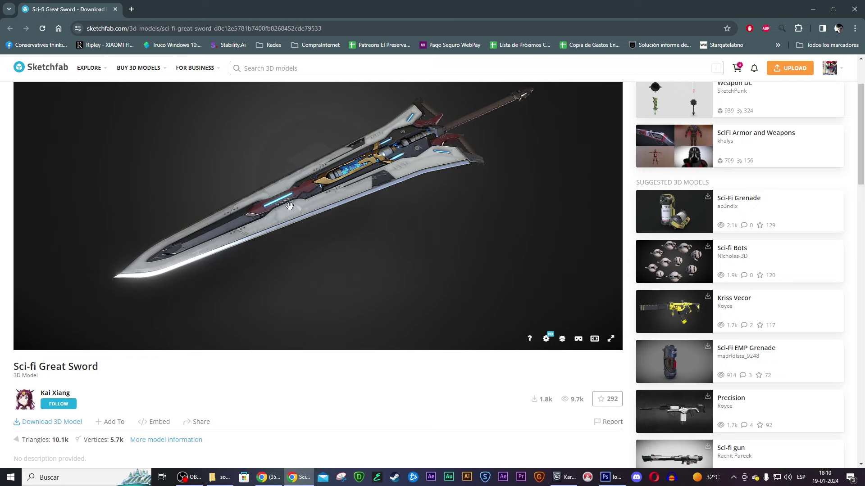
mouse_move(319, 177)
left_mouse_down()
mouse_move(418, 148)
mouse_move(405, 135)
mouse_move(379, 147)
left_mouse_up()
scroll(339, 129, "up", 5)
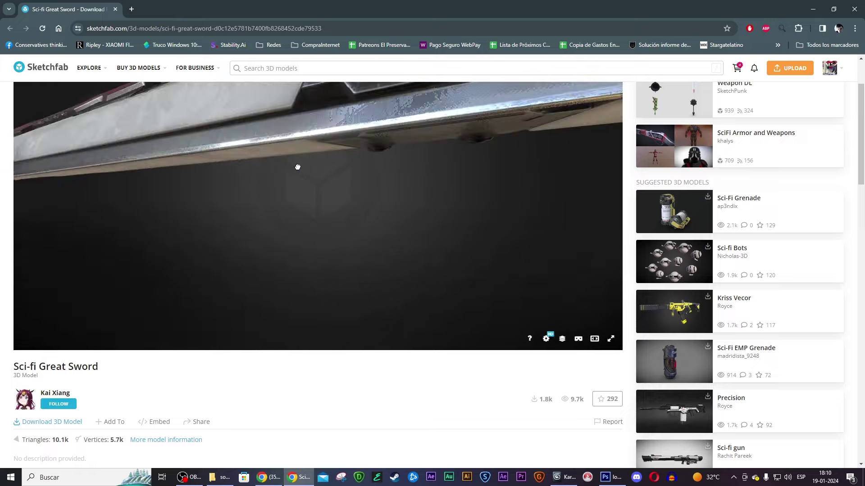
scroll(297, 168, "up", 5)
scroll(309, 184, "up", 3)
scroll(333, 235, "up", 3)
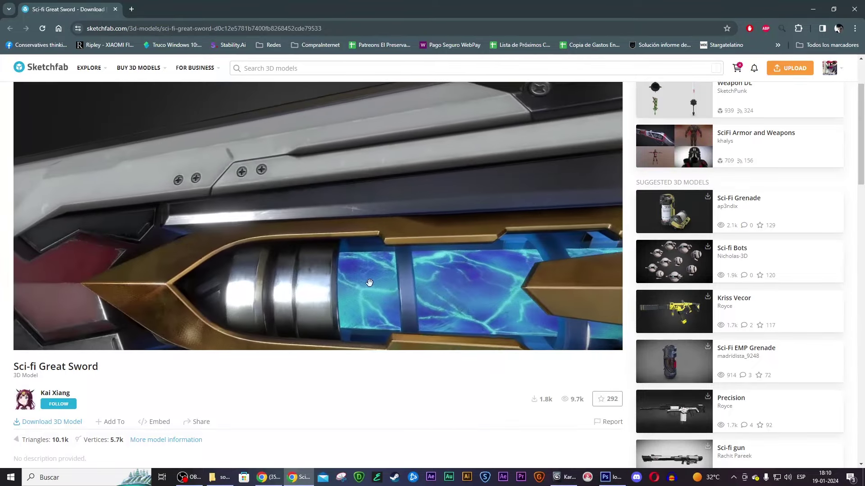
scroll(342, 239, "down", 5)
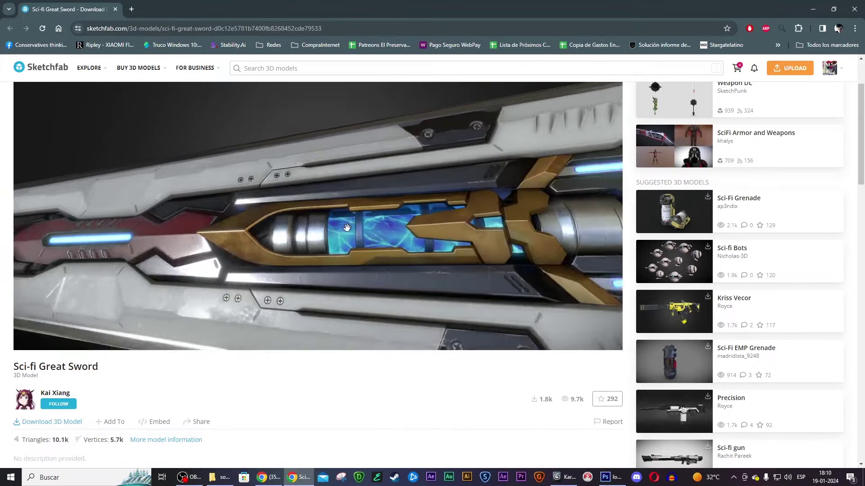
scroll(342, 232, "down", 3)
scroll(341, 226, "down", 2)
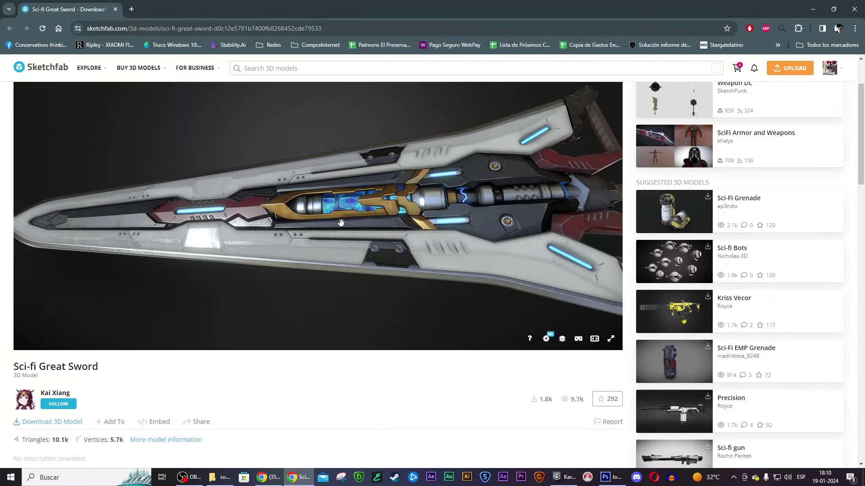
scroll(341, 222, "up", 3)
scroll(340, 223, "up", 2)
left_click_drag(361, 216, 471, 196)
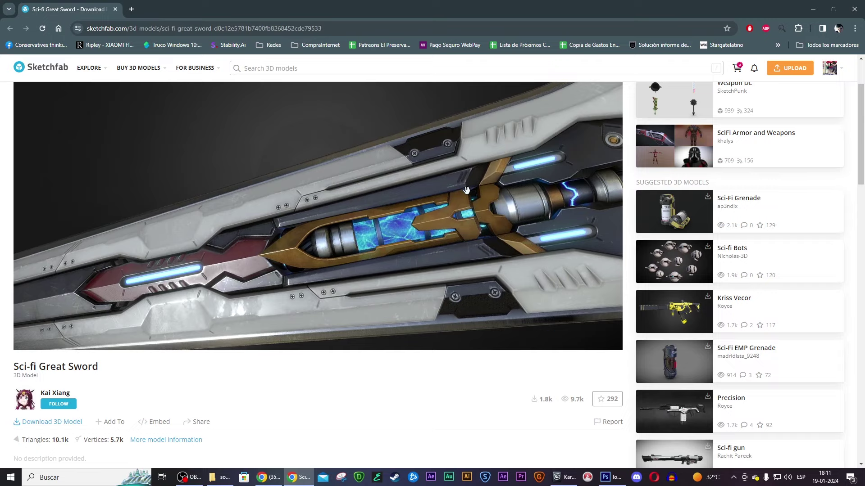
scroll(401, 189, "down", 5)
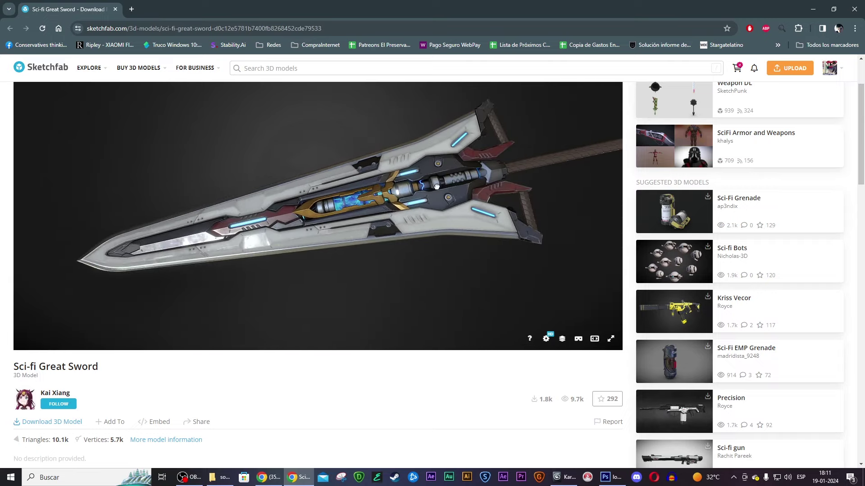
mouse_move(401, 189)
left_mouse_down()
mouse_move(408, 161)
mouse_move(355, 160)
mouse_move(383, 163)
left_mouse_up()
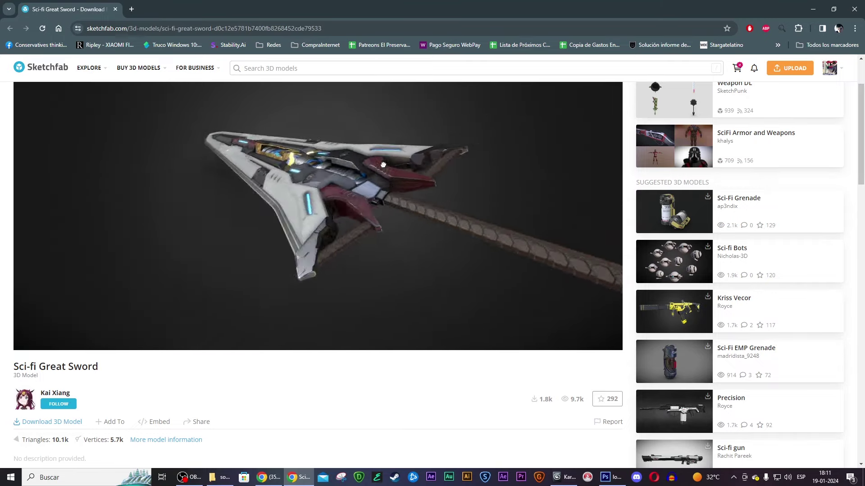
- Return to 3ds Max and zoom the Perspective viewport in on the sword's hilt
left_click(564, 478)
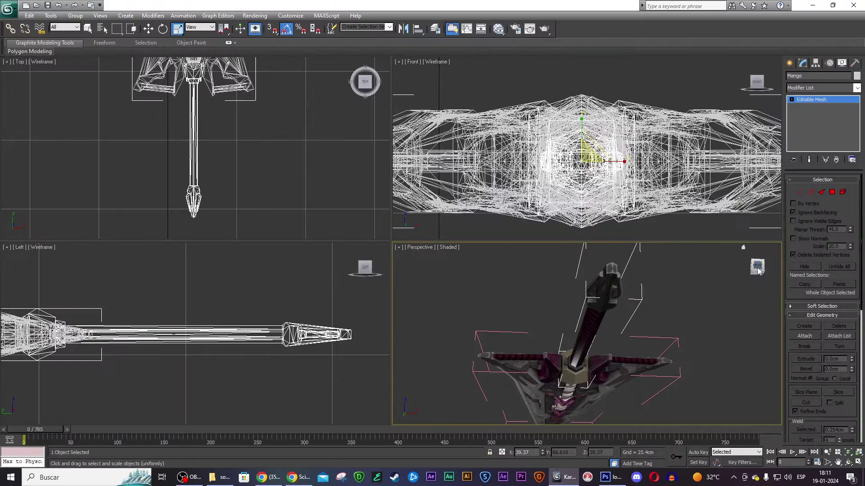
mouse_move(768, 276)
left_mouse_down()
mouse_move(776, 283)
mouse_move(761, 280)
left_mouse_up()
scroll(558, 317, "up", 5)
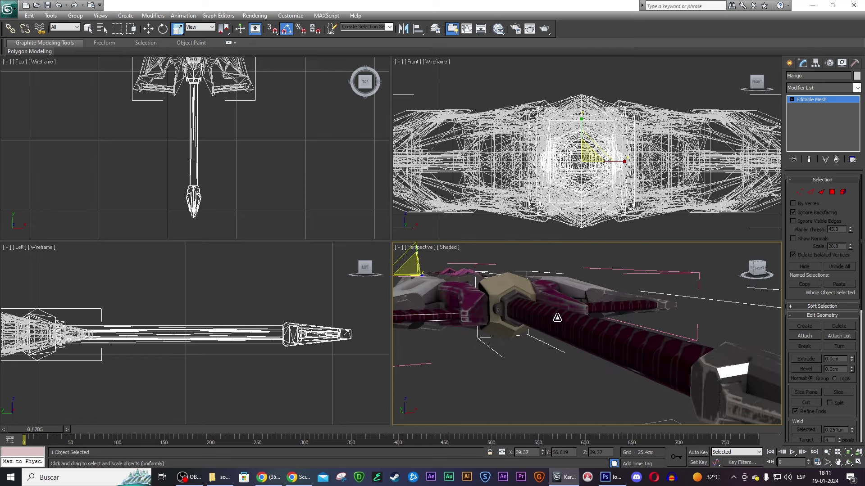
scroll(523, 302, "up", 2)
scroll(521, 293, "up", 2)
scroll(522, 290, "up", 2)
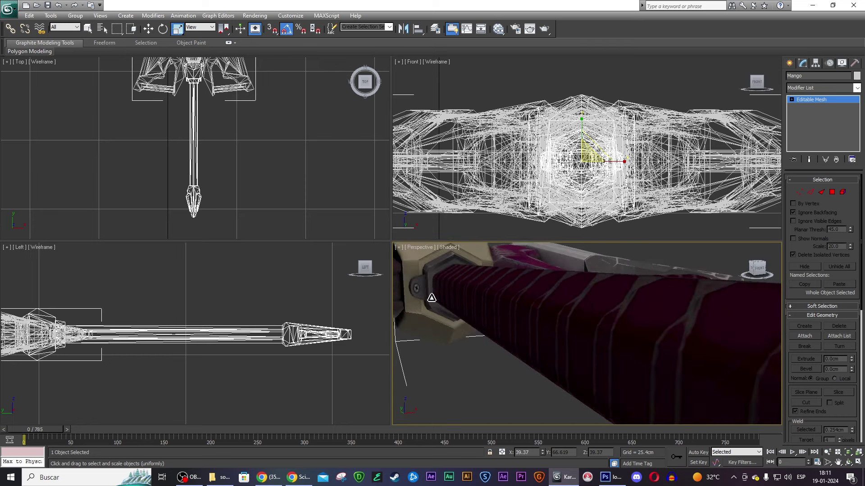
scroll(522, 276, "down", 2)
scroll(544, 275, "down", 2)
scroll(581, 299, "down", 2)
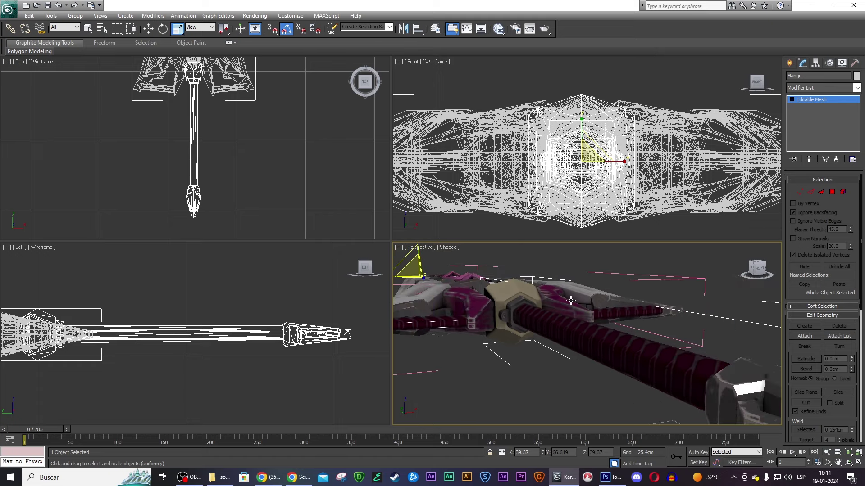
scroll(570, 301, "down", 2)
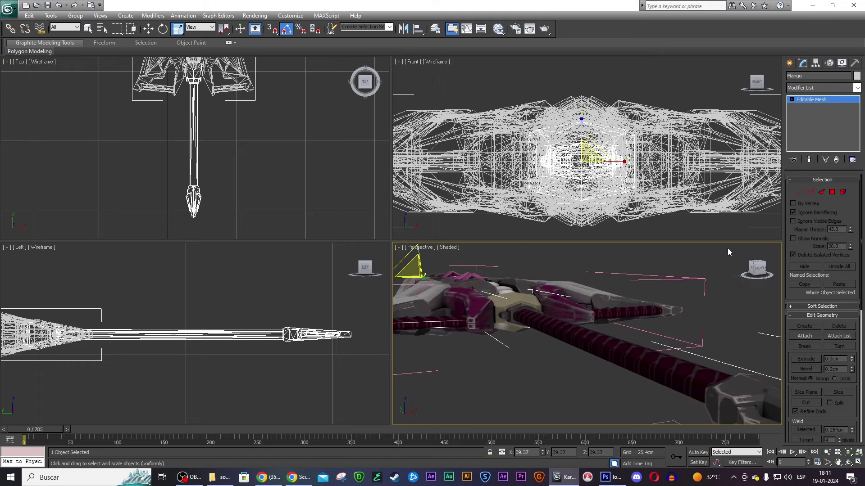
- In Element mode, select the handle, guard centre and pommel elements
left_click(843, 192)
left_click(563, 318)
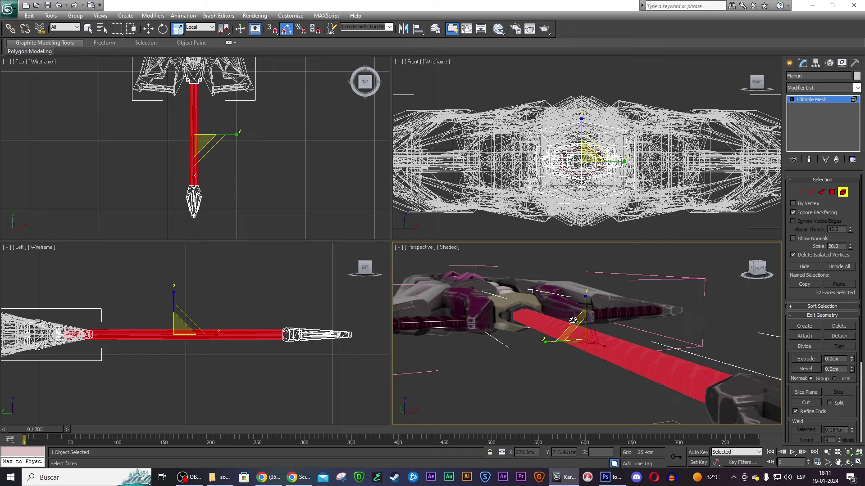
scroll(514, 319, "up", 2)
left_click(470, 298, "ctrl")
scroll(518, 309, "down", 1)
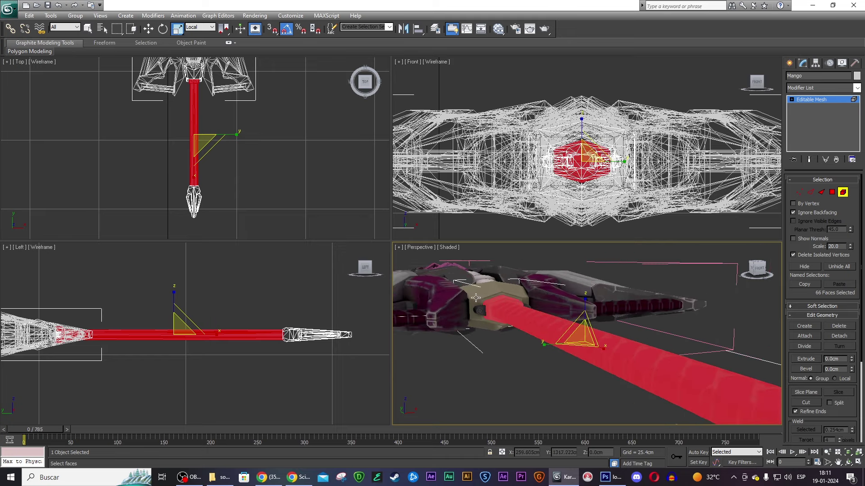
scroll(561, 317, "down", 1)
left_click(737, 383, "ctrl")
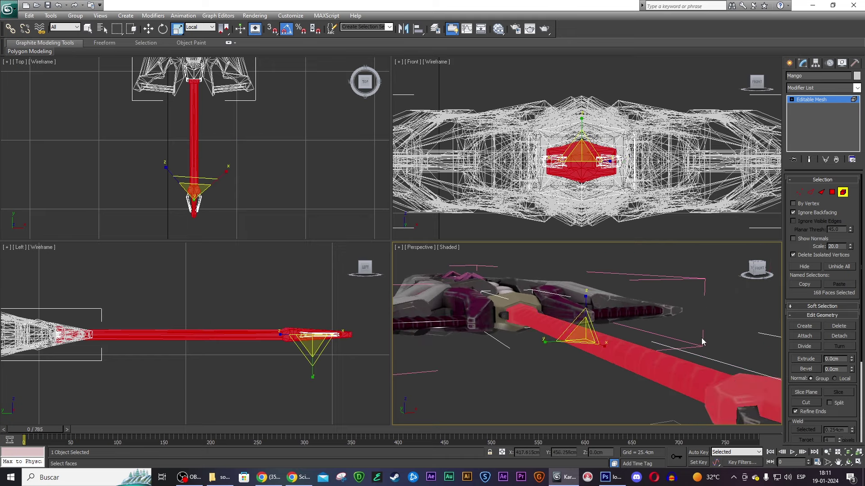
scroll(656, 318, "down", 2)
scroll(648, 321, "down", 2)
left_click(648, 338, "ctrl")
scroll(649, 338, "up", 3)
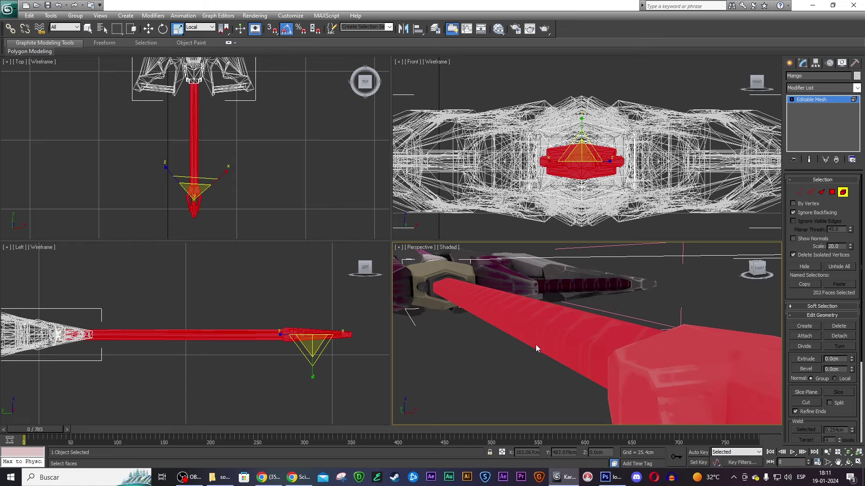
- Add the part next to the guard to the selection, leaving the guard piece itself unselected
middle_click_drag(522, 333, 613, 372)
scroll(613, 372, "up", 1)
left_click(500, 316, "ctrl")
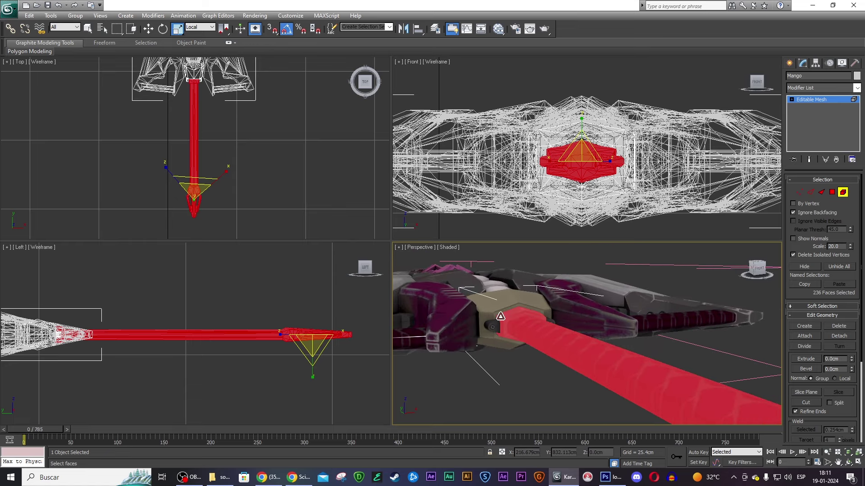
left_click(501, 306, "ctrl")
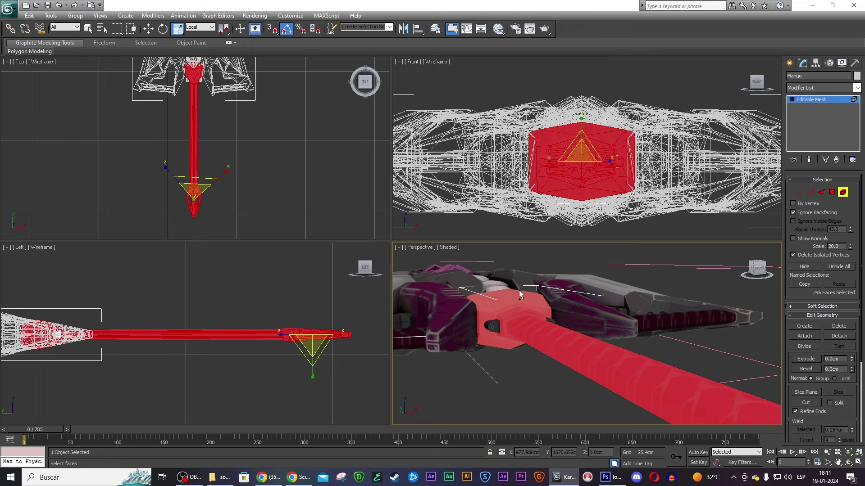
left_click(503, 305, "alt")
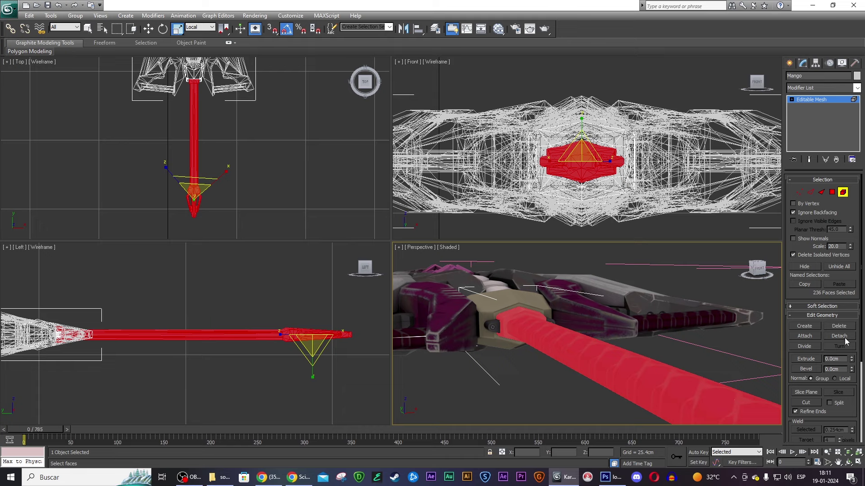
- Detach the handle faces and the guard core as separate objects, then select mango01
left_click(844, 338)
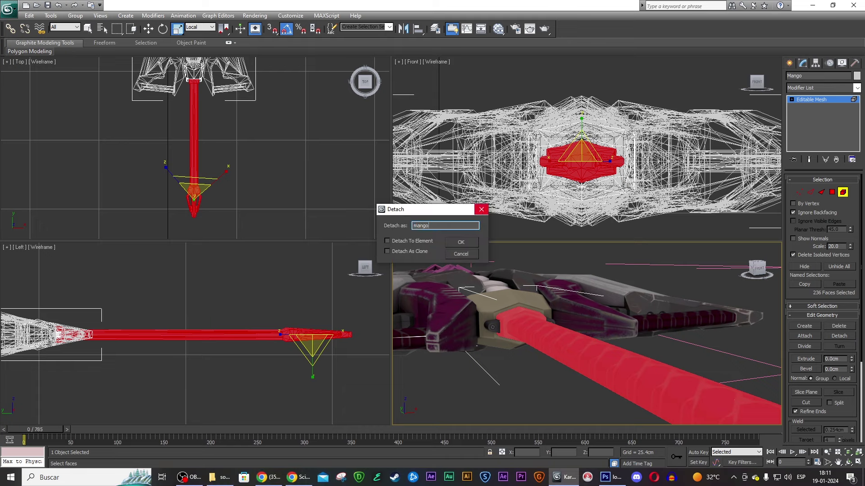
key("Return")
left_click(492, 298)
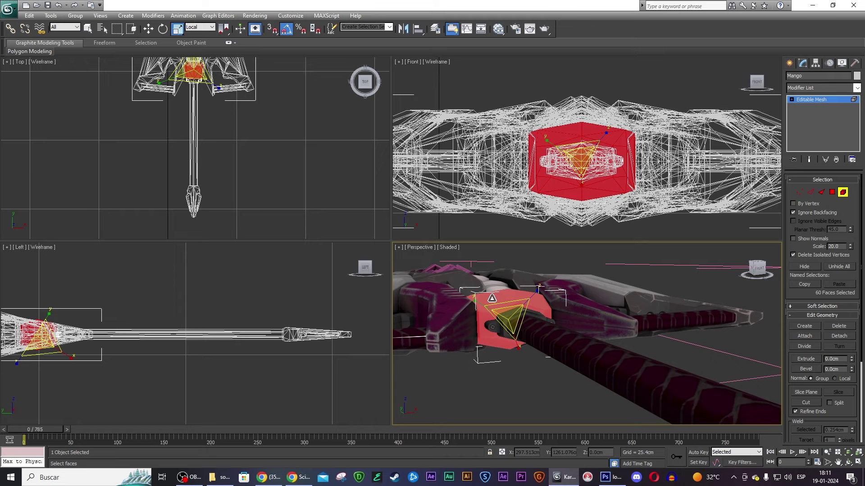
left_click(849, 337)
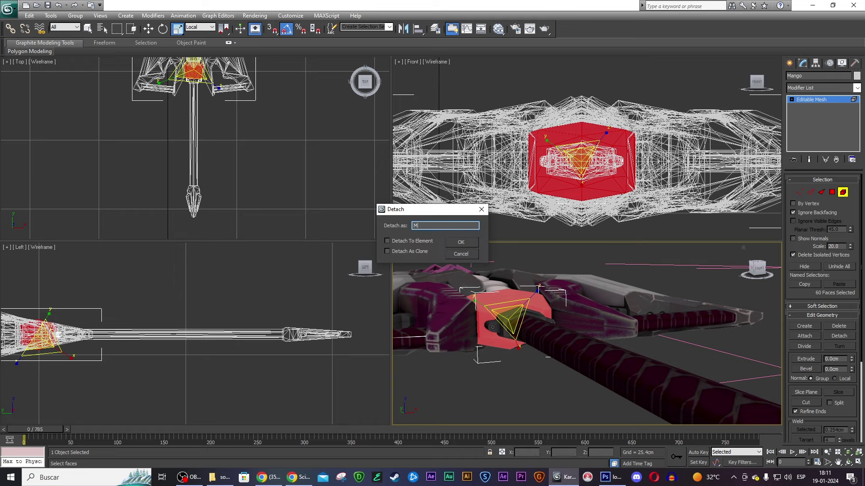
key("Return")
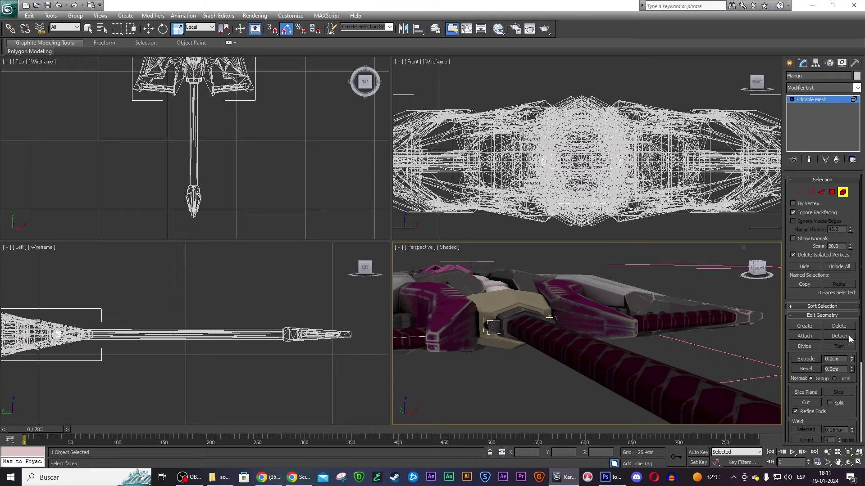
left_click(843, 192)
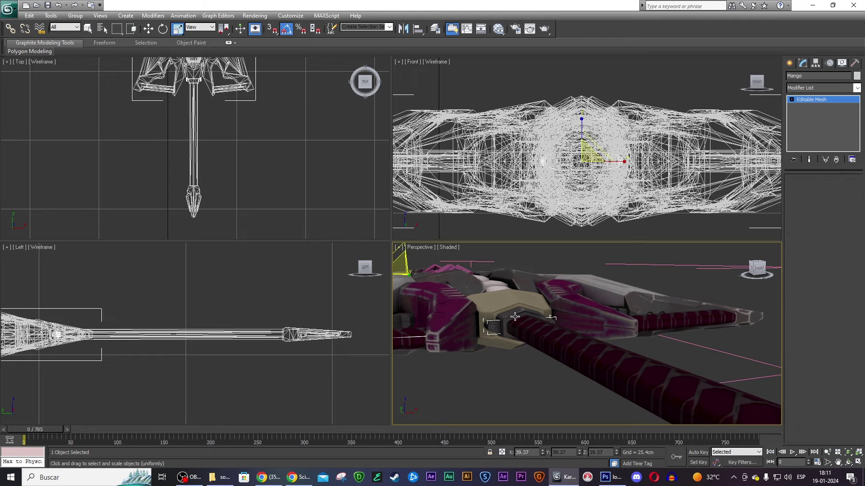
left_click(535, 332)
- Scale mango01 to 180% along Y, then to 124% in X and Y
left_click(582, 118)
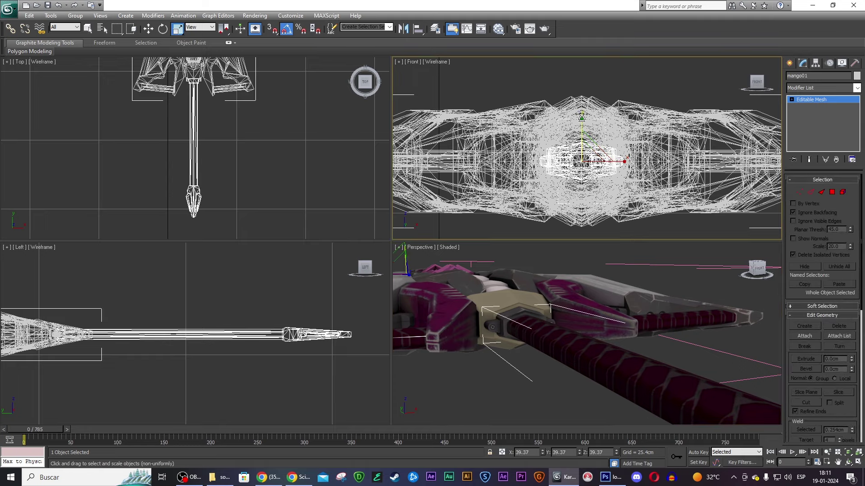
mouse_move(581, 116)
left_mouse_down()
mouse_move(581, 91)
mouse_move(581, 111)
left_mouse_up()
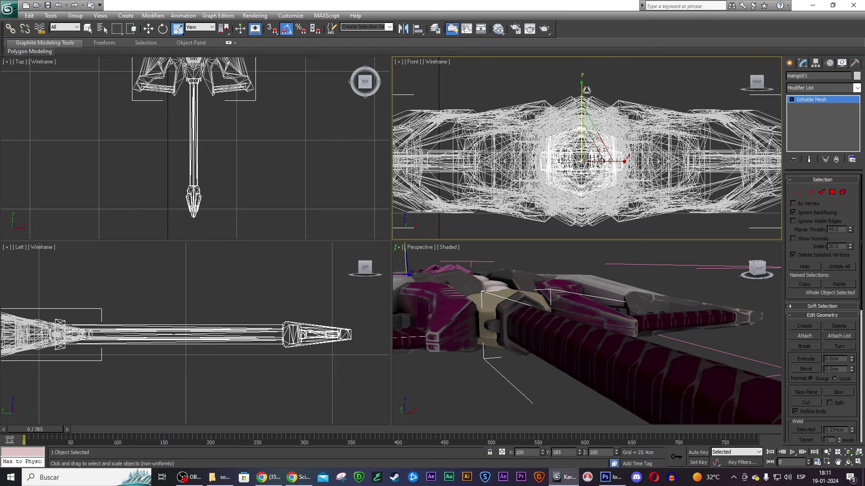
middle_click_drag(605, 295, 603, 294)
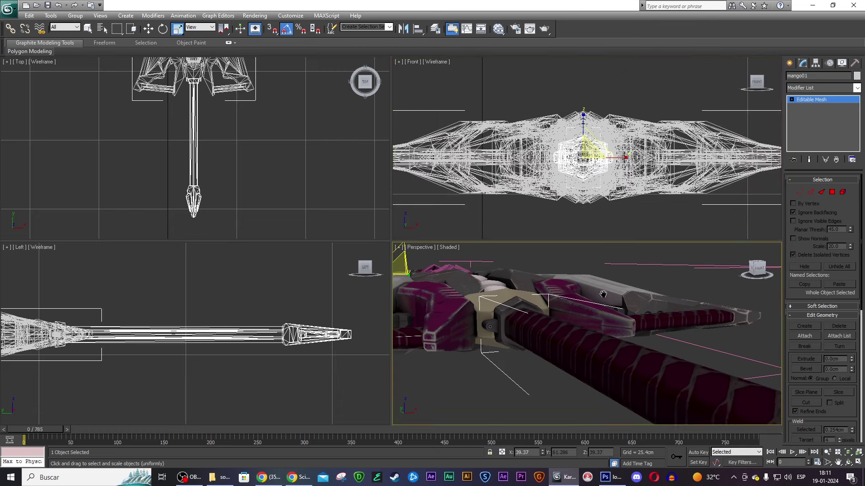
left_click_drag(588, 149, 605, 134)
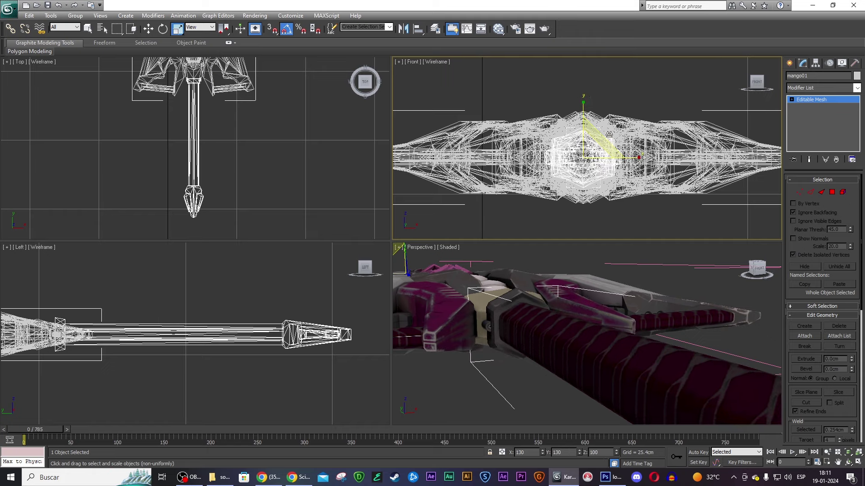
scroll(677, 274, "down", 3)
scroll(674, 292, "down", 2)
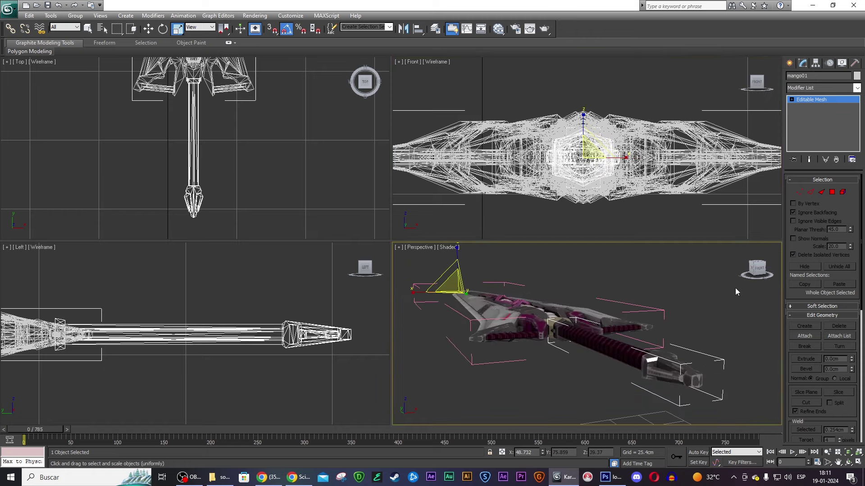
mouse_move(751, 278)
left_mouse_down()
mouse_move(746, 288)
mouse_move(770, 307)
mouse_move(769, 279)
mouse_move(411, 285)
mouse_move(610, 307)
left_mouse_up()
- Detach the ring element at the top of mango01 as a new object
left_click(596, 312)
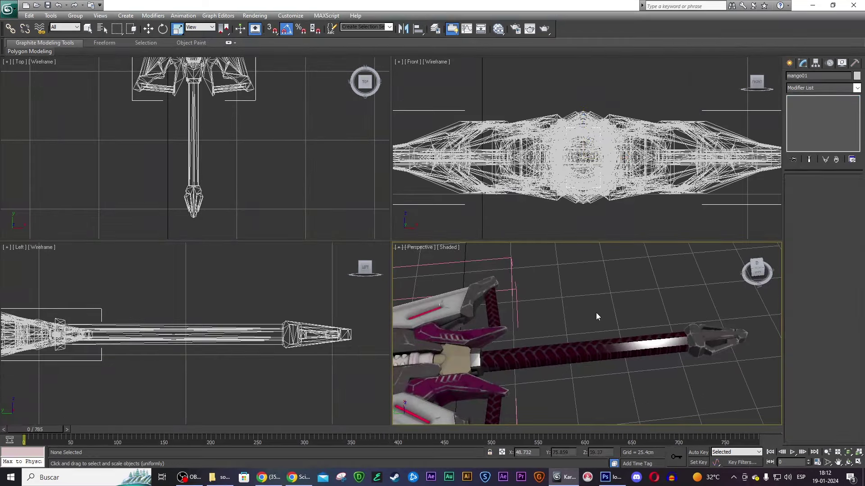
left_click(628, 357)
left_click(843, 192)
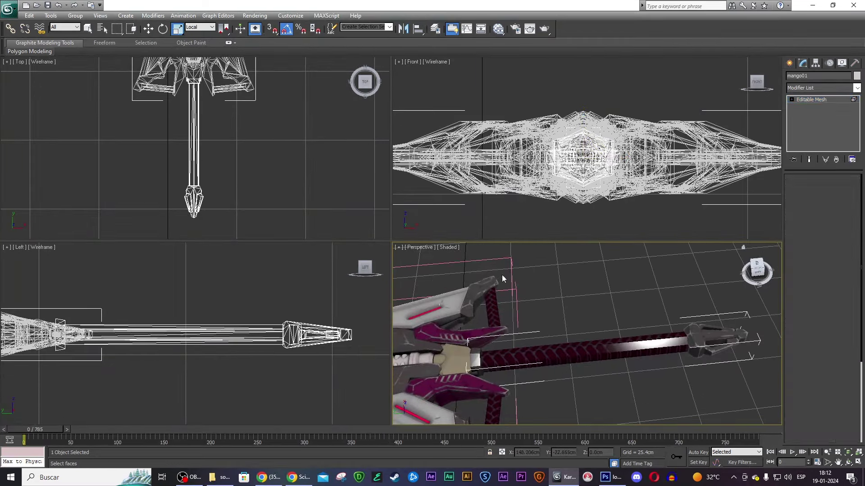
scroll(534, 295, "up", 3)
left_click(500, 322)
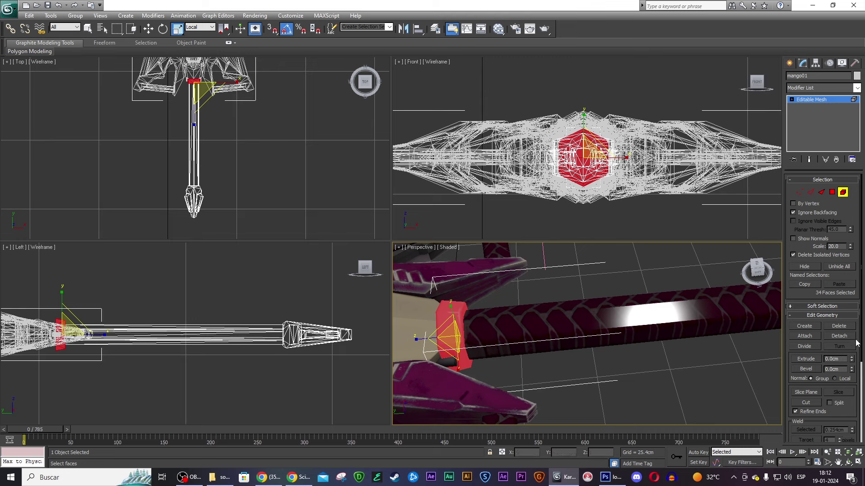
left_click(839, 335)
type("mn")
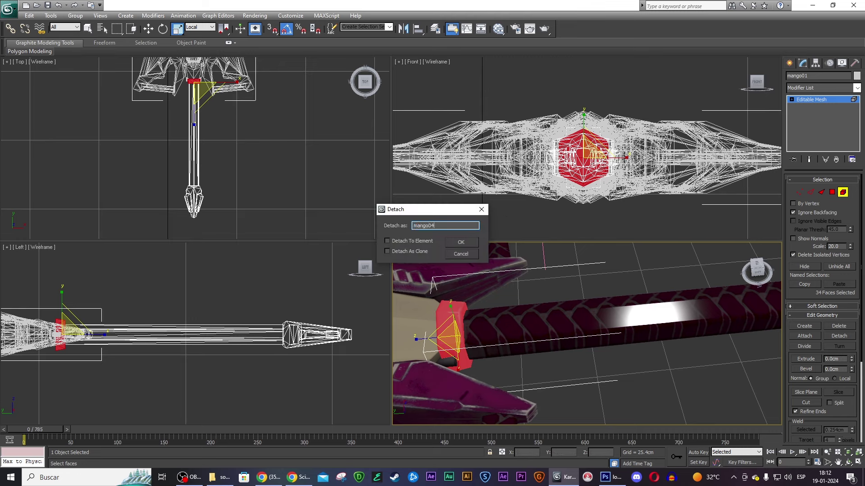
key("Return")
middle_click_drag(559, 263, 568, 320, "alt")
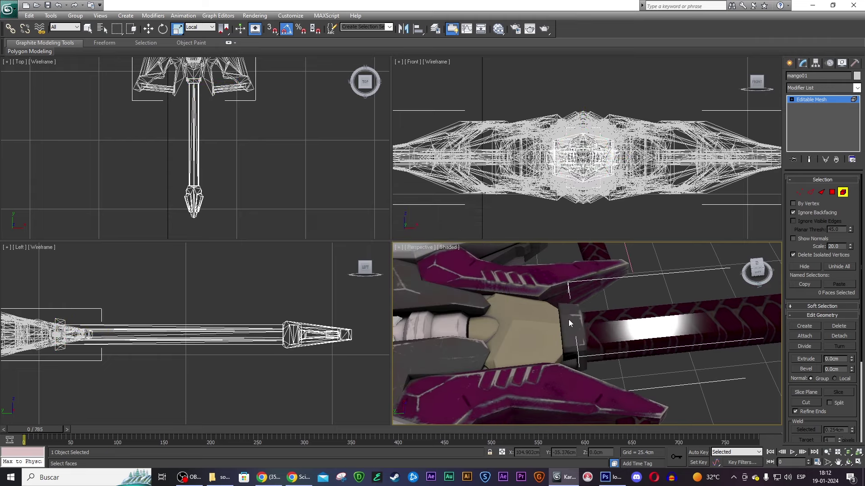
- Move the guard's pivot from the tip to the hilt with Affect Pivot Only
key("ctrl+b")
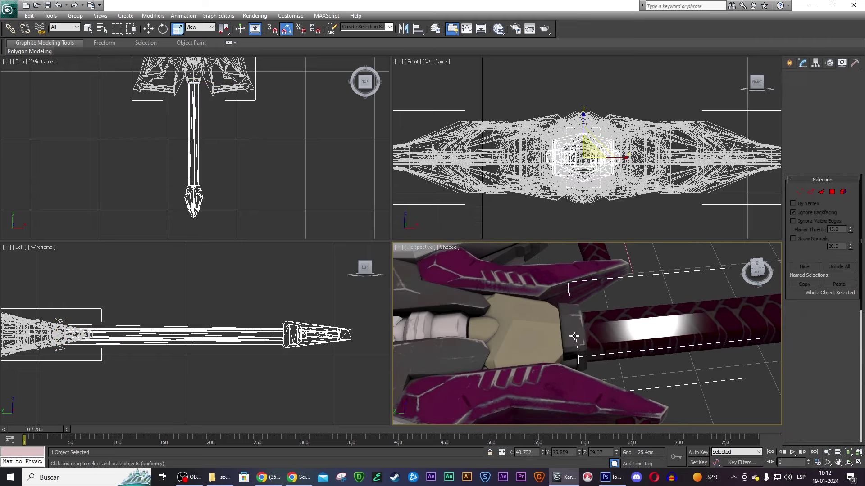
scroll(581, 334, "down", 3)
scroll(585, 333, "down", 3)
scroll(589, 331, "down", 3)
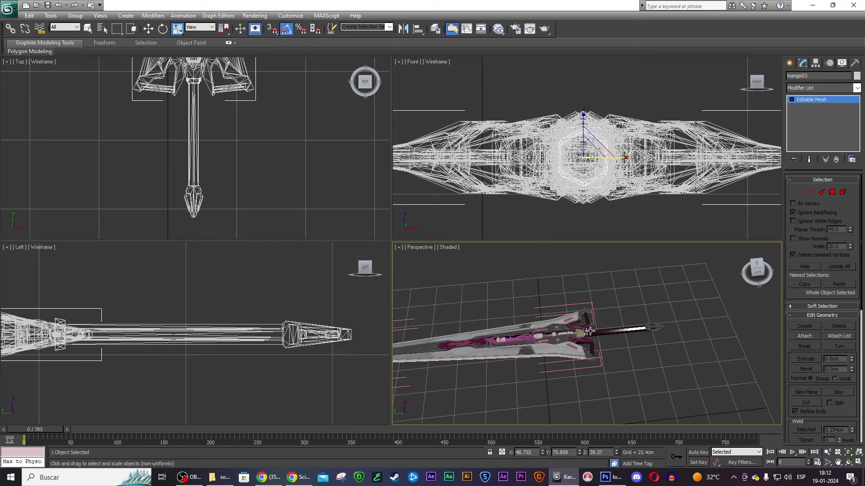
key("e")
scroll(586, 331, "down", 2)
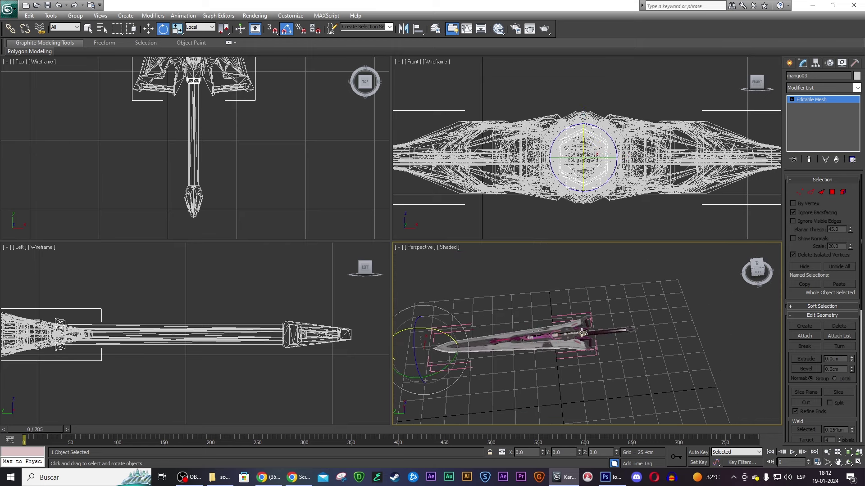
left_click(816, 63)
left_click(822, 120)
key("w")
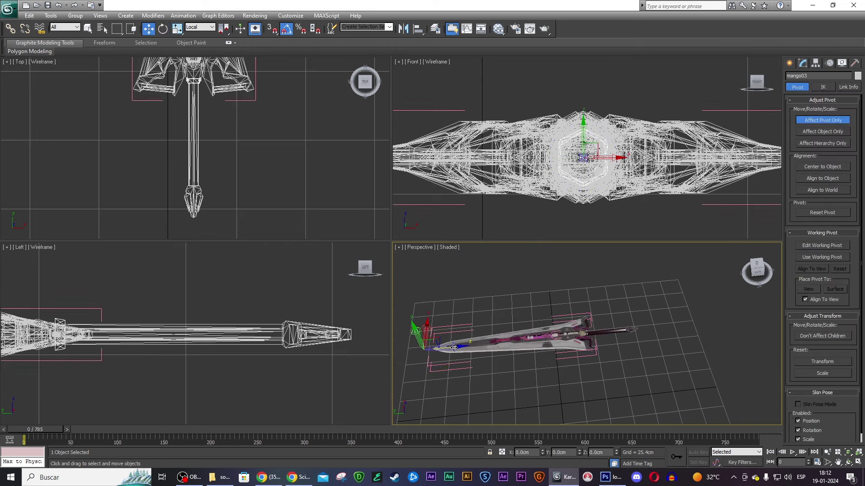
left_click_drag(454, 347, 618, 328)
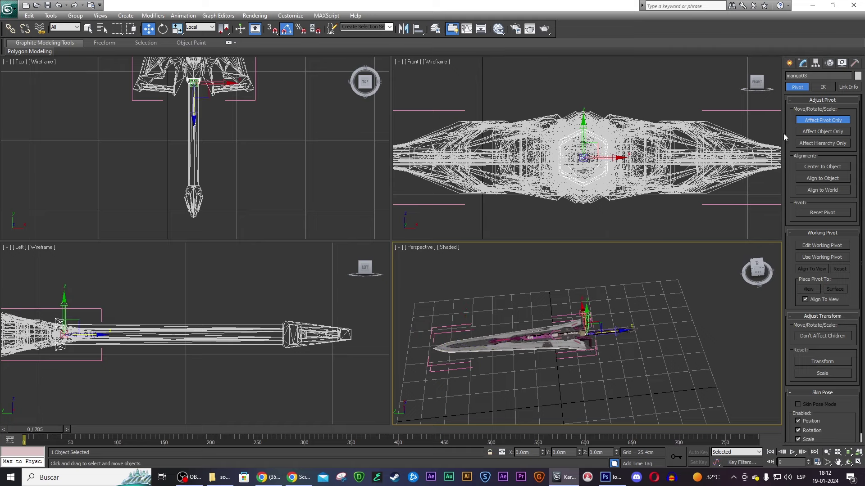
left_click(803, 123)
- Stretch the guard to 305% along Y and shift it slightly left
scroll(599, 338, "up", 8)
key("r")
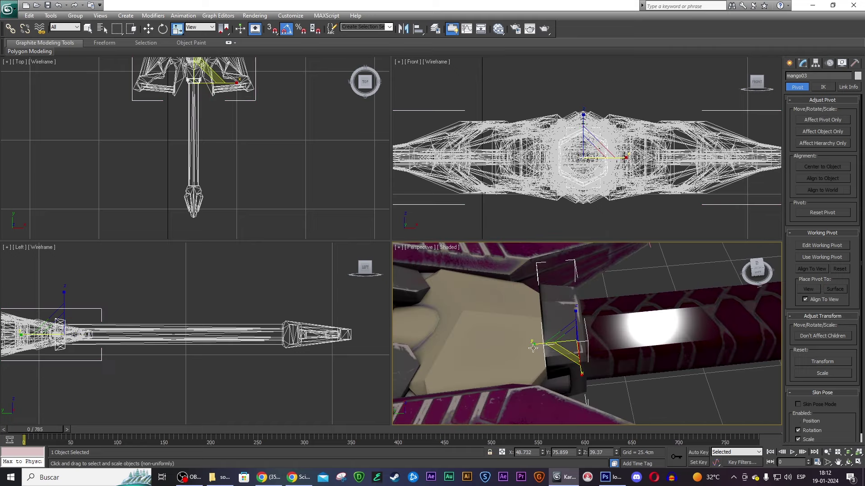
mouse_move(533, 347)
left_mouse_down()
mouse_move(463, 341)
mouse_move(516, 334)
left_mouse_up()
key("w")
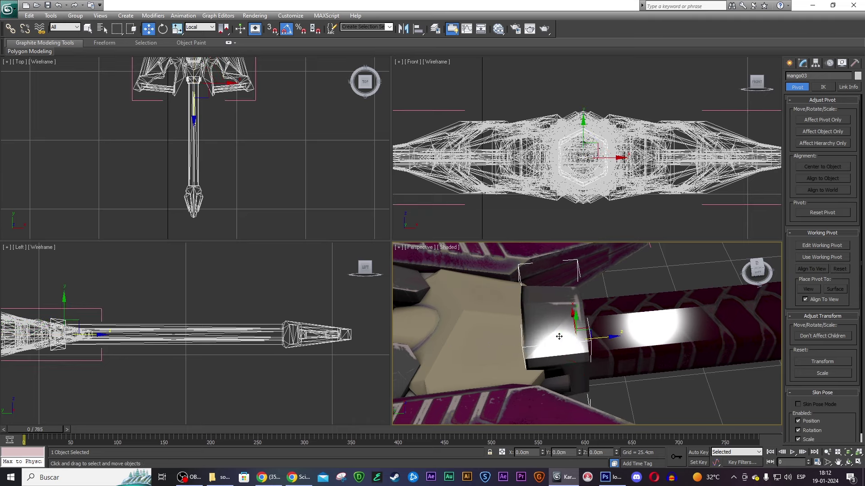
left_click_drag(609, 337, 602, 337)
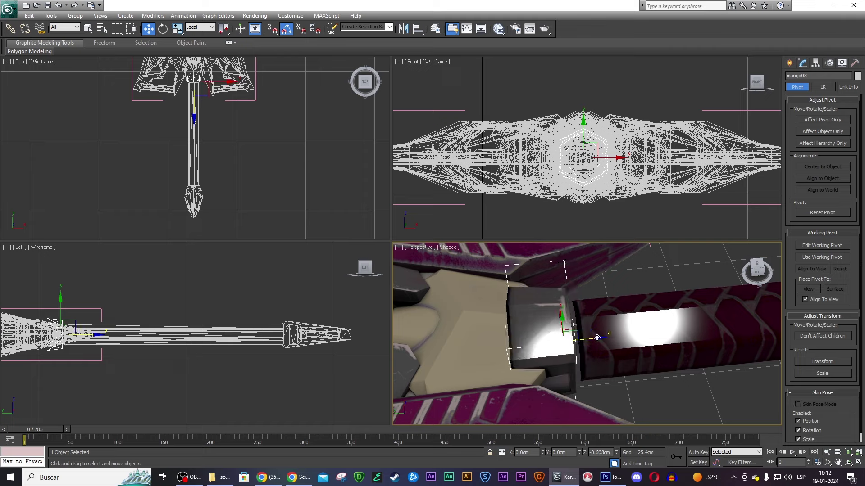
left_click(628, 326)
middle_click_drag(628, 326, 565, 214)
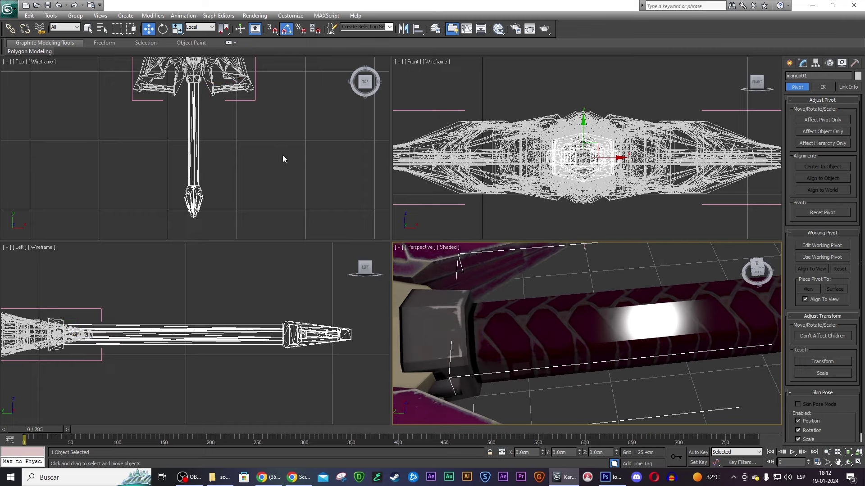
middle_click_drag(222, 139, 238, 161)
left_click_drag(493, 317, 520, 337)
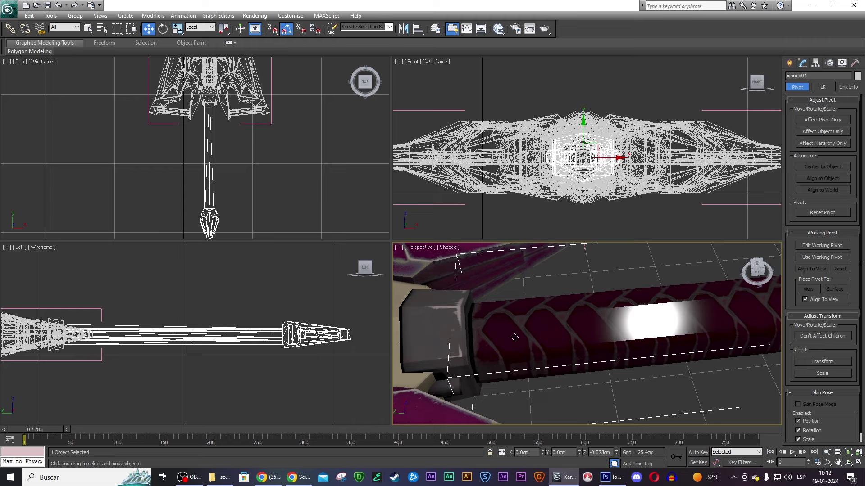
mouse_move(521, 337)
middle_mouse_down()
mouse_move(561, 297)
mouse_move(636, 293)
middle_mouse_up()
key("ctrl+z")
- Scale the beige grip piece Mango02 to 145% along Y and inspect the grip
left_click(497, 307)
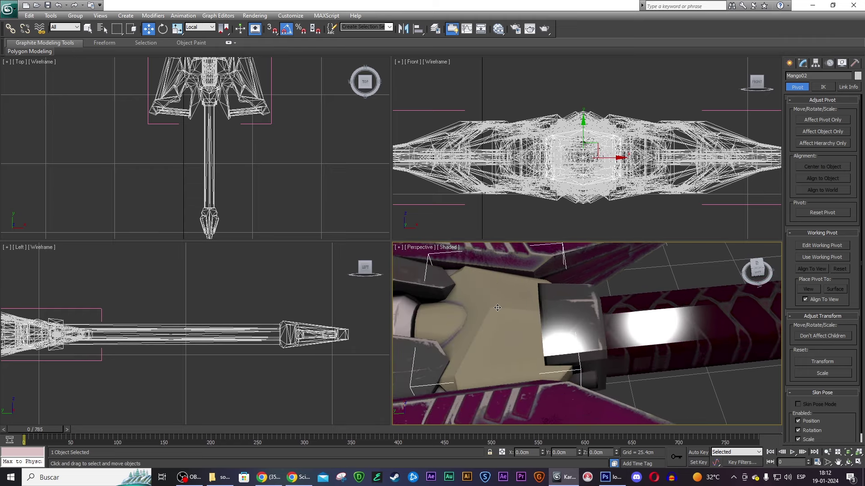
key("r")
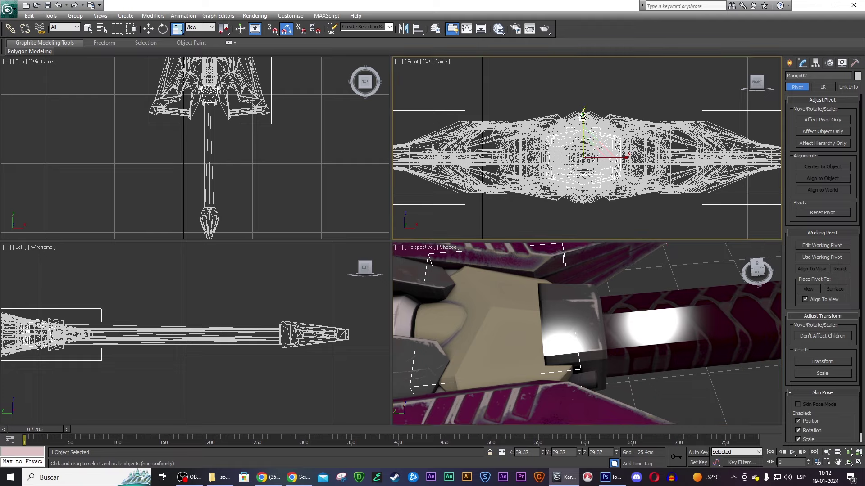
left_click_drag(583, 131, 576, 100)
mouse_move(637, 290)
middle_mouse_down("alt")
mouse_move(399, 270)
mouse_move(701, 270)
middle_mouse_up("alt")
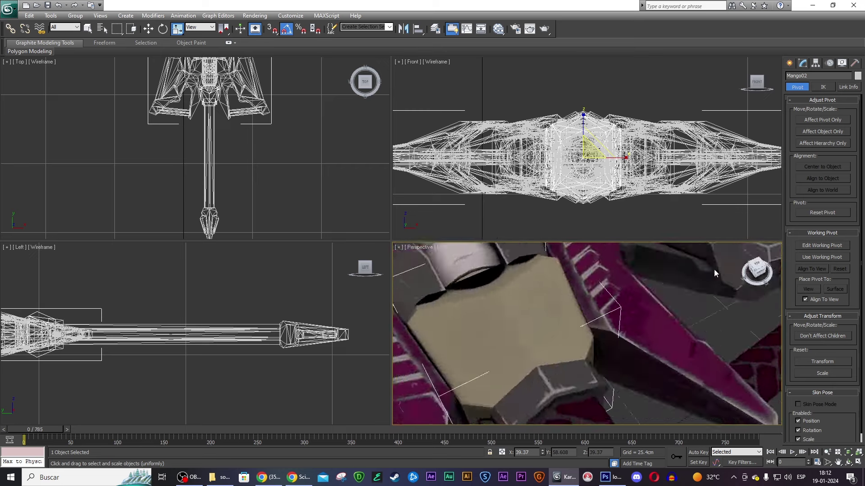
mouse_move(764, 269)
middle_mouse_down("alt")
mouse_move(397, 248)
mouse_move(396, 427)
mouse_move(399, 265)
mouse_move(571, 334)
middle_mouse_up("alt")
- Hide every object except the hexagonal piece mango03
left_click(571, 334)
right_click(571, 334)
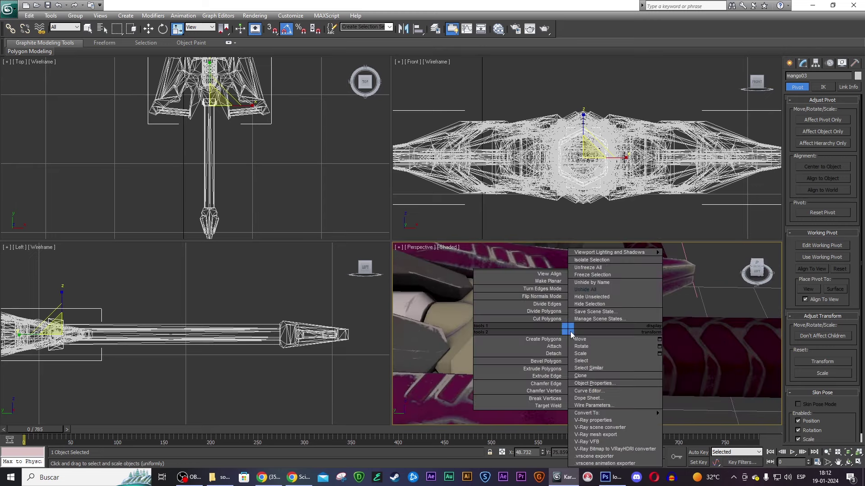
left_click(626, 299)
left_click_drag(756, 271, 406, 257)
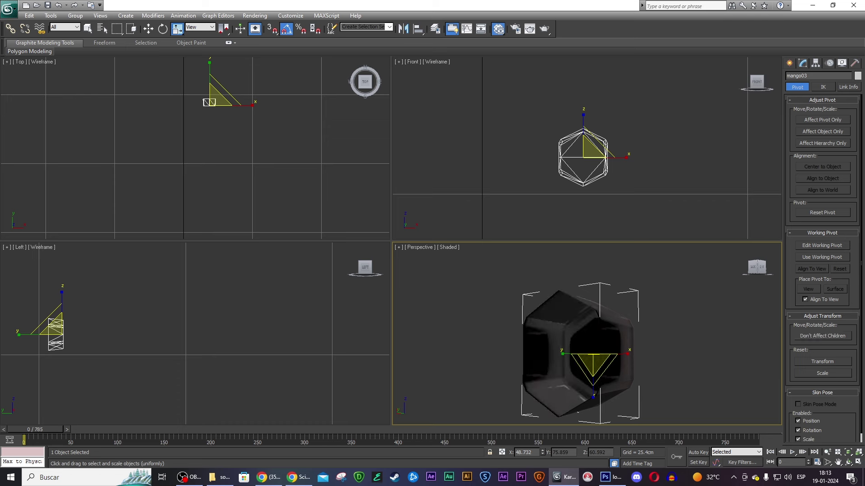
- Box-select mango03's top vertices front and back with Ignore Backfacing turned off
left_click(803, 63)
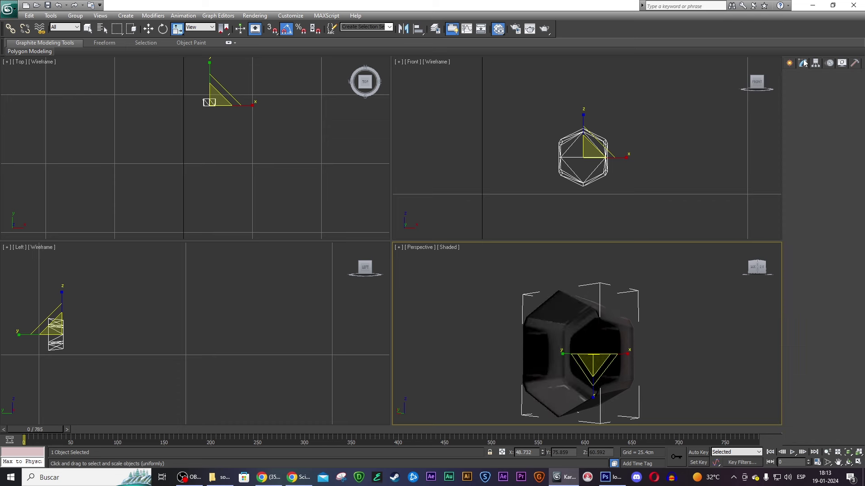
key("1")
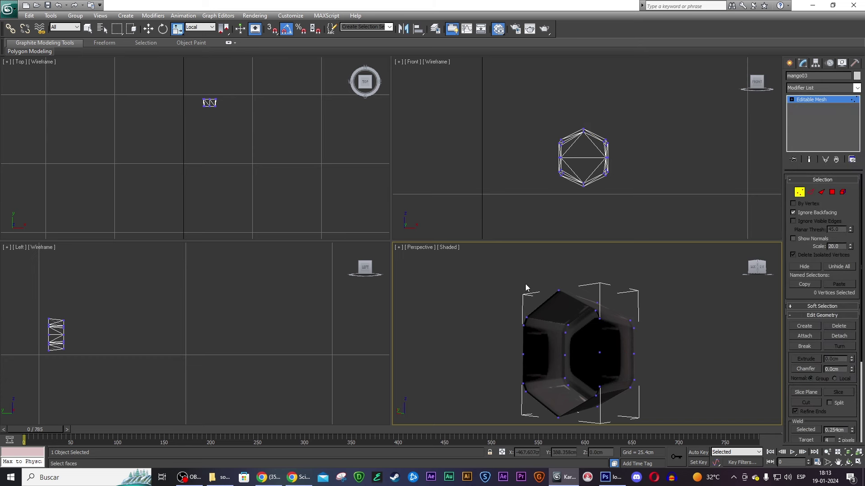
left_click(558, 289)
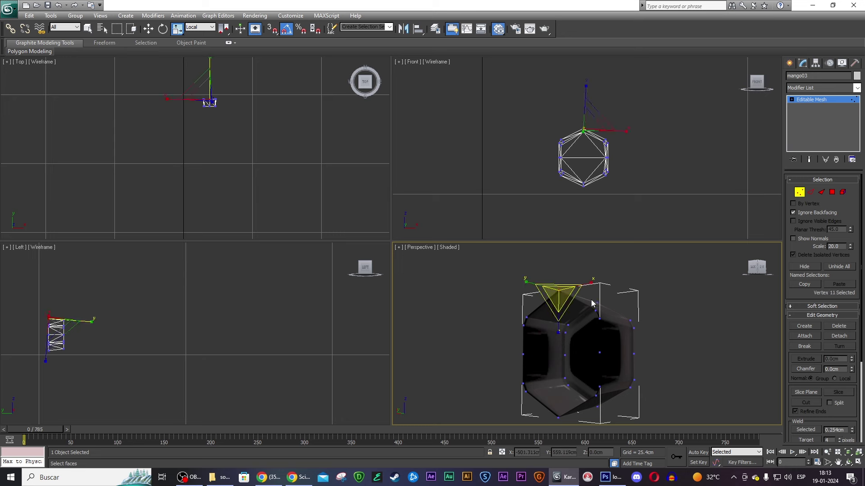
key("w")
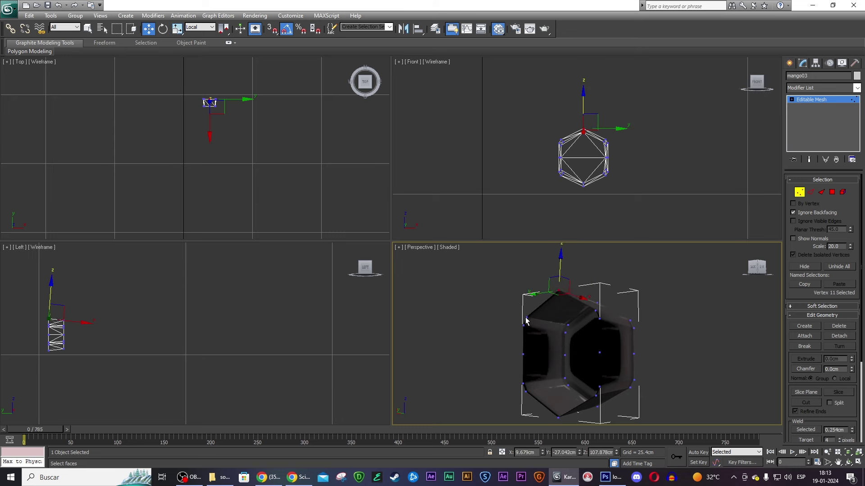
left_click(810, 212)
left_click_drag(544, 327, 594, 309)
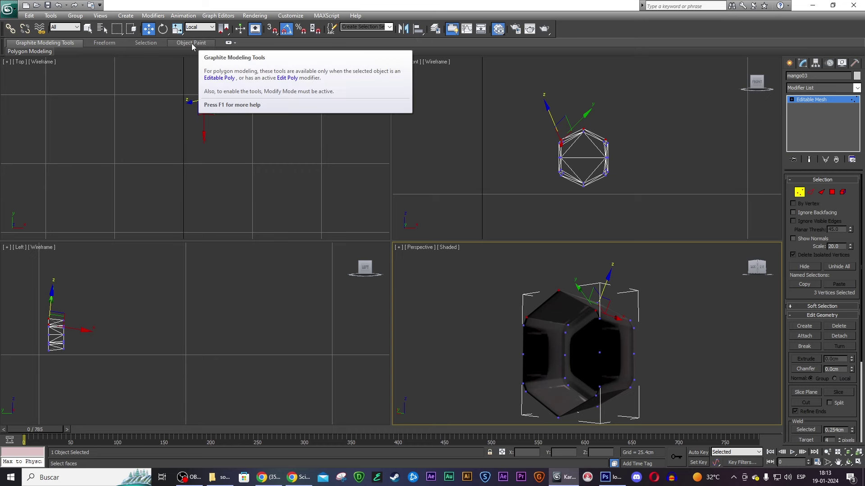
left_click(801, 192)
- Convert mango03 to an Editable Poly and select vertices around an opening
right_click(820, 101)
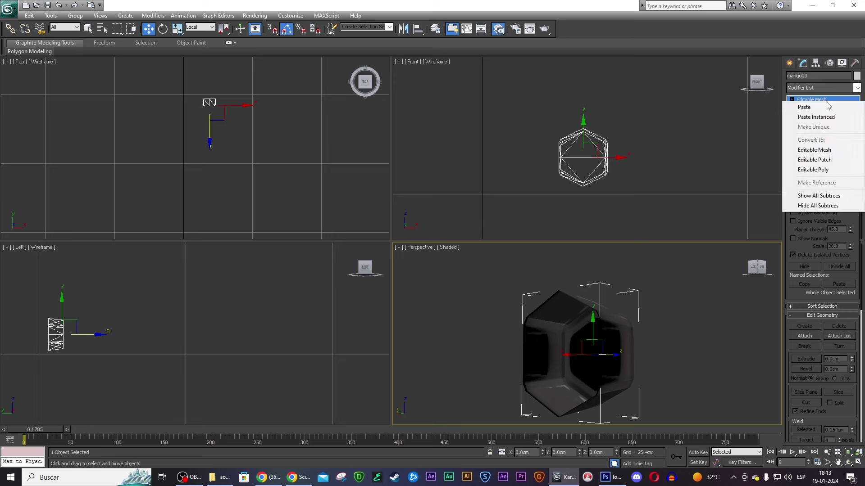
left_click(835, 170)
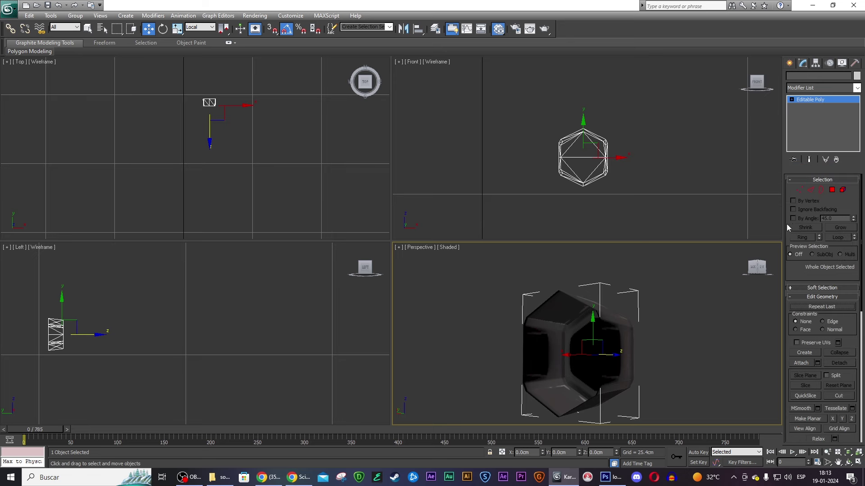
left_click(799, 190)
left_click_drag(501, 316, 590, 322)
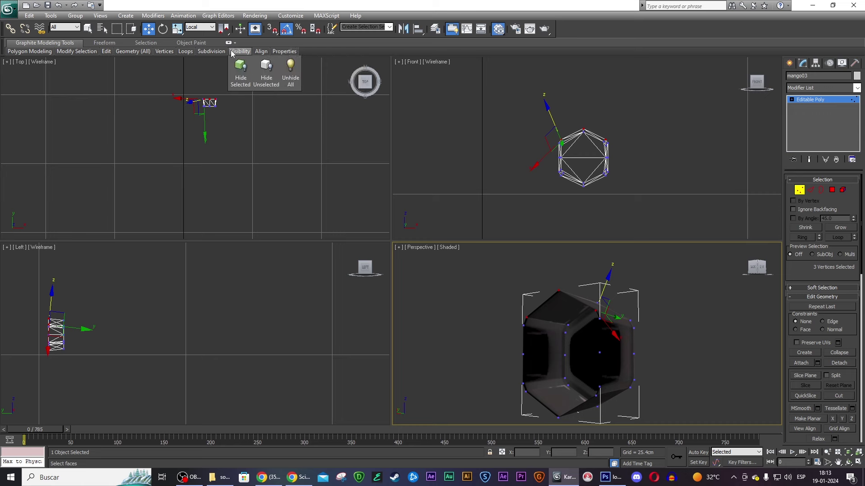
mouse_move(133, 51)
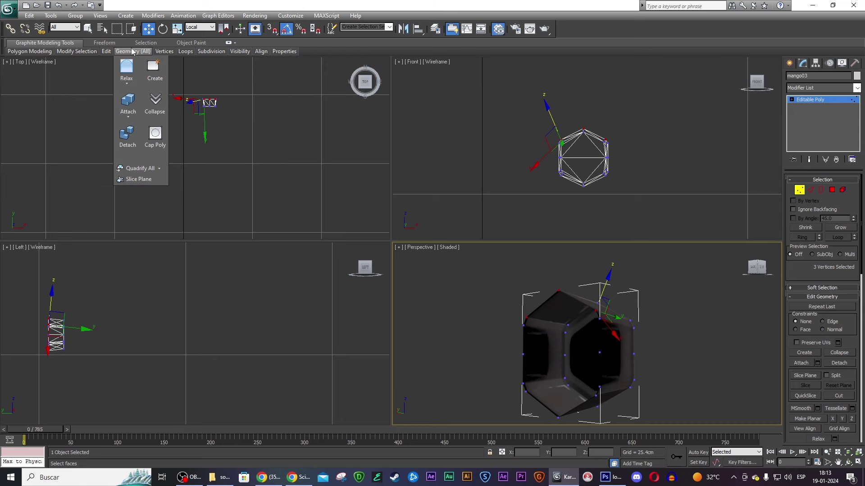
left_click_drag(126, 52, 671, 282)
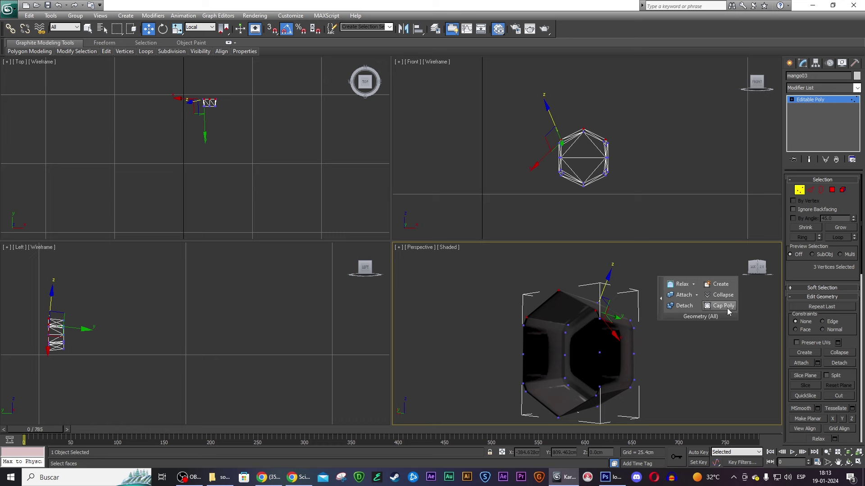
- Select the first hole's border vertices and cap it with a new polygon
left_click(527, 329, "ctrl")
left_click(599, 318, "ctrl")
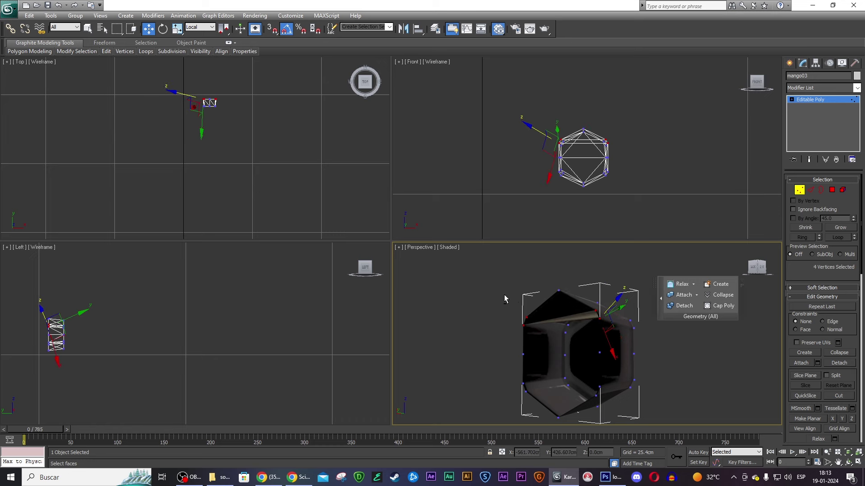
left_click(615, 316, "alt")
left_click(539, 306, "alt")
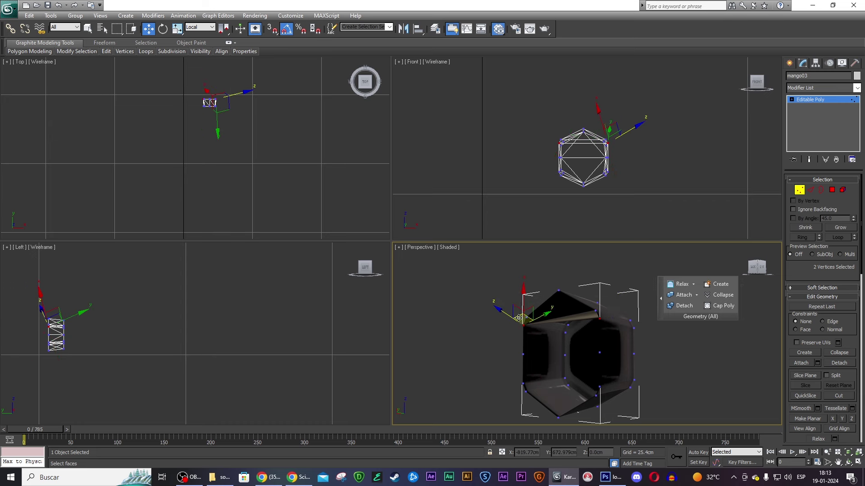
left_click(523, 355, "ctrl")
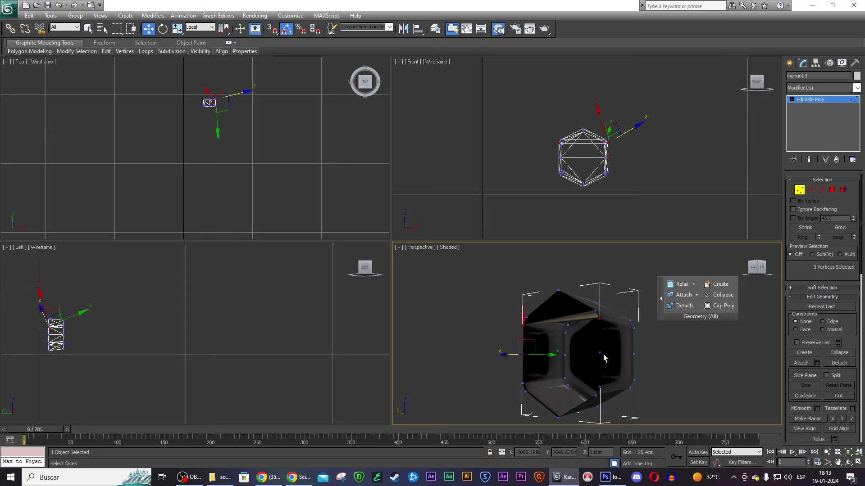
left_click(600, 353, "ctrl")
left_click(720, 306)
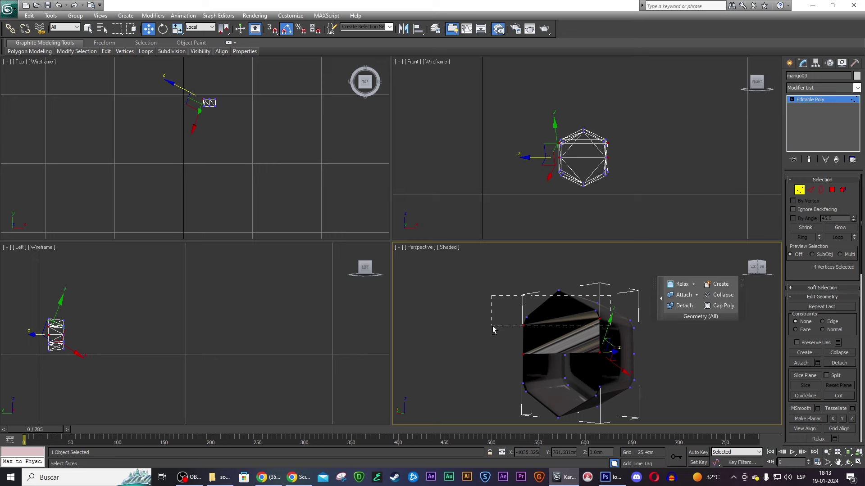
- Cap the top, lower and bottom openings with Cap Poly
left_click_drag(492, 329, 490, 323, "alt")
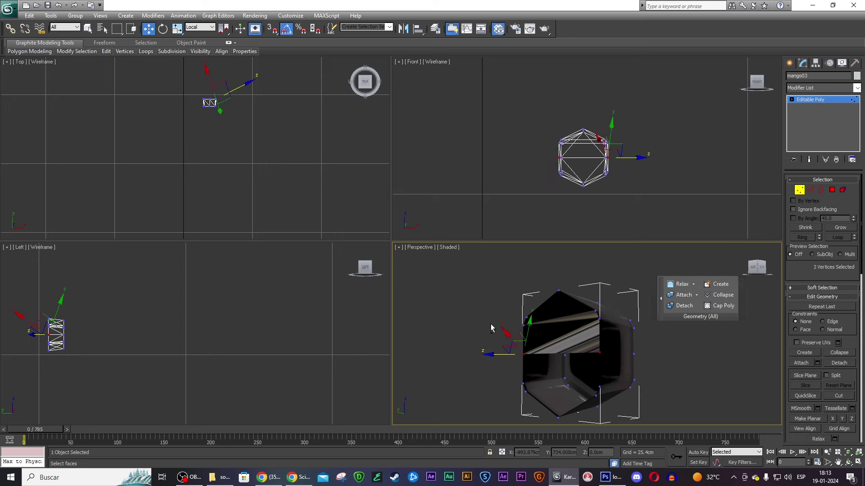
left_click(600, 386, "ctrl")
left_click(721, 306)
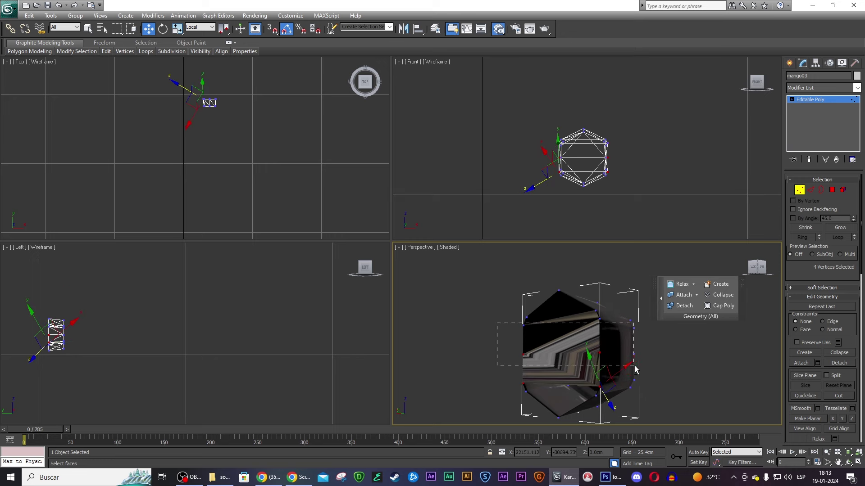
left_click(523, 392, "ctrl")
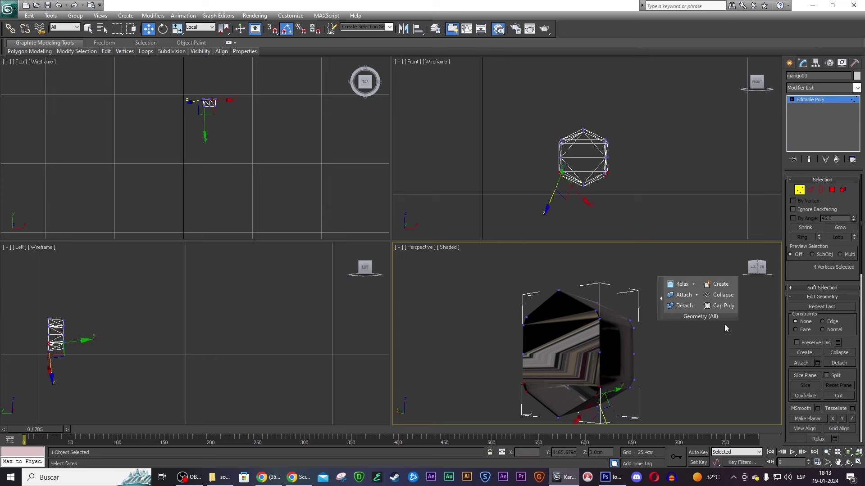
left_click(721, 306)
left_click_drag(494, 343, 628, 388)
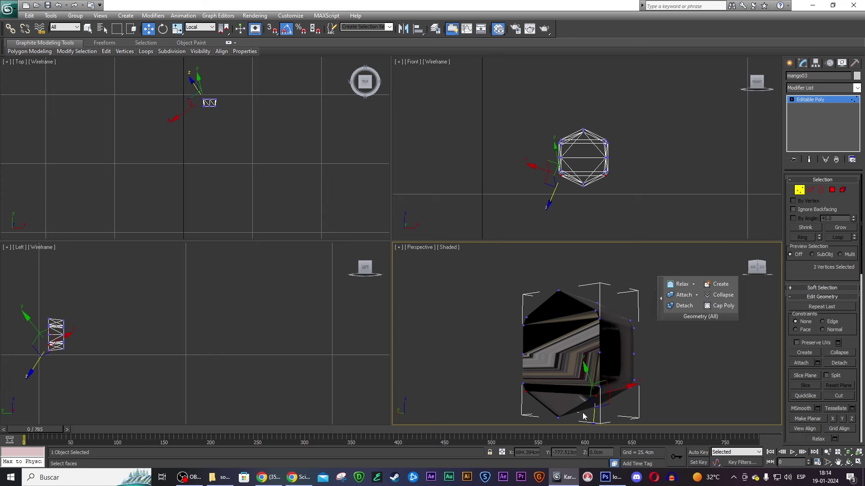
left_click(558, 416, "ctrl")
left_click(721, 306)
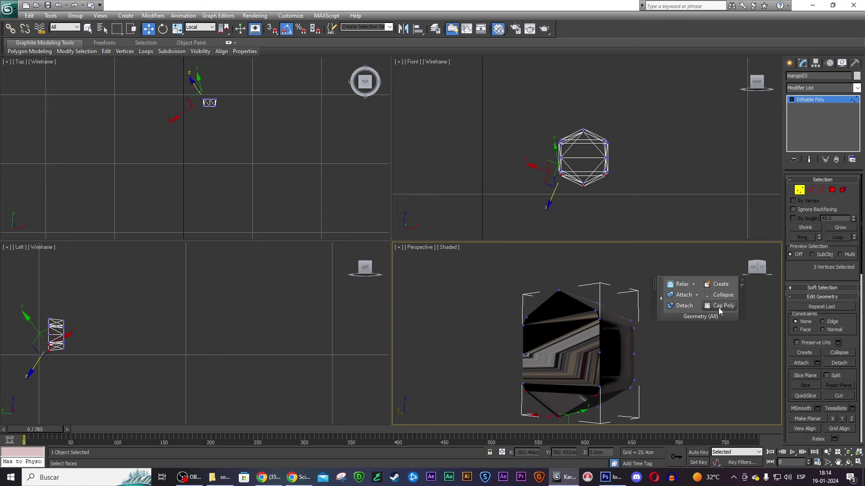
- Clear the vertex selection and orbit to check the capped faces
left_click(672, 358)
mouse_move(756, 266)
left_mouse_down()
mouse_move(682, 264)
mouse_move(763, 269)
mouse_move(750, 269)
left_mouse_up()
left_click_drag(740, 271, 754, 270)
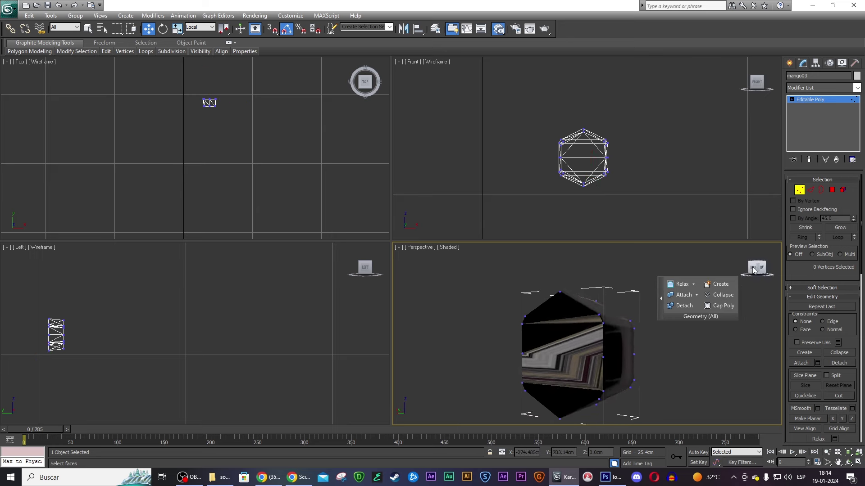
left_click(800, 192)
- Unhide all hidden objects and confirm with Yes
right_click(617, 274)
left_click(644, 232)
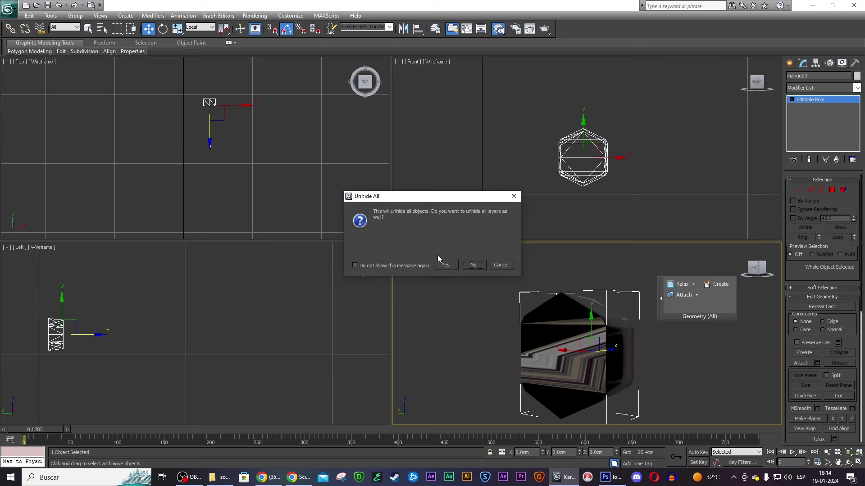
left_click(463, 265)
- Orbit and zoom the Perspective view around the hilt and the handle piece
middle_click_drag(617, 283, 766, 279, "alt")
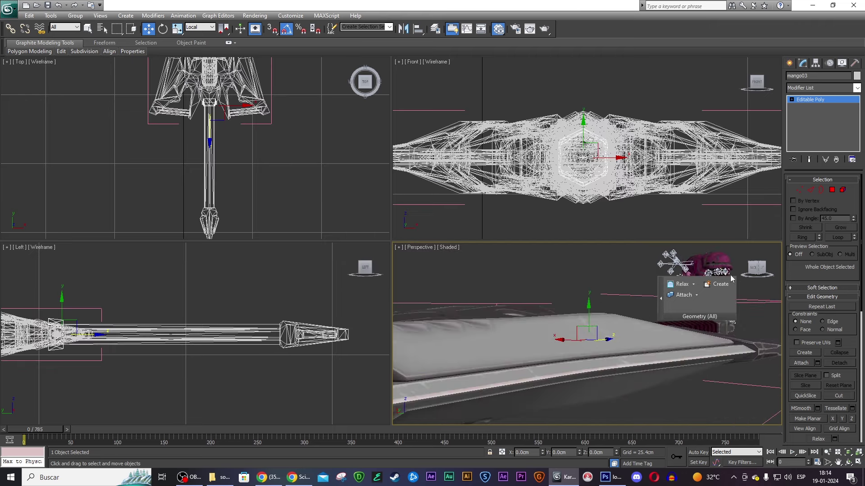
left_click_drag(768, 279, 773, 282)
scroll(605, 337, "up", 3)
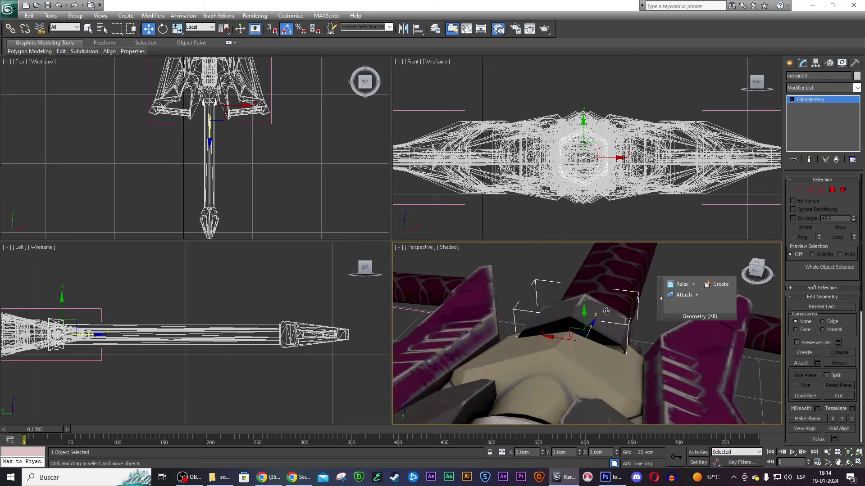
mouse_move(758, 269)
left_mouse_down()
mouse_move(644, 263)
mouse_move(651, 284)
mouse_move(737, 276)
mouse_move(395, 270)
mouse_move(475, 267)
mouse_move(471, 244)
mouse_move(467, 418)
mouse_move(477, 268)
mouse_move(531, 270)
left_mouse_up()
mouse_move(532, 270)
middle_mouse_down("alt")
mouse_move(572, 261)
mouse_move(612, 268)
mouse_move(604, 266)
middle_mouse_up("alt")
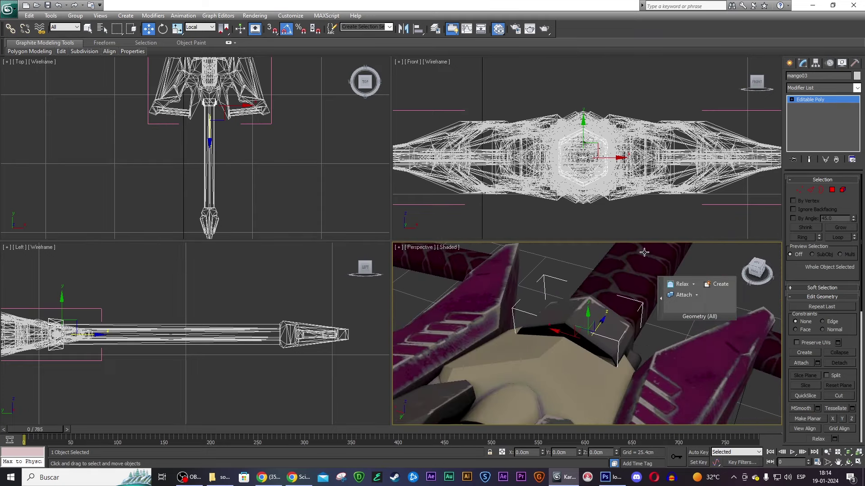
left_click(822, 93)
- Add an Unwrap UVW modifier to the handle and flatten its faces into one hexagonal UV island
type("uvw")
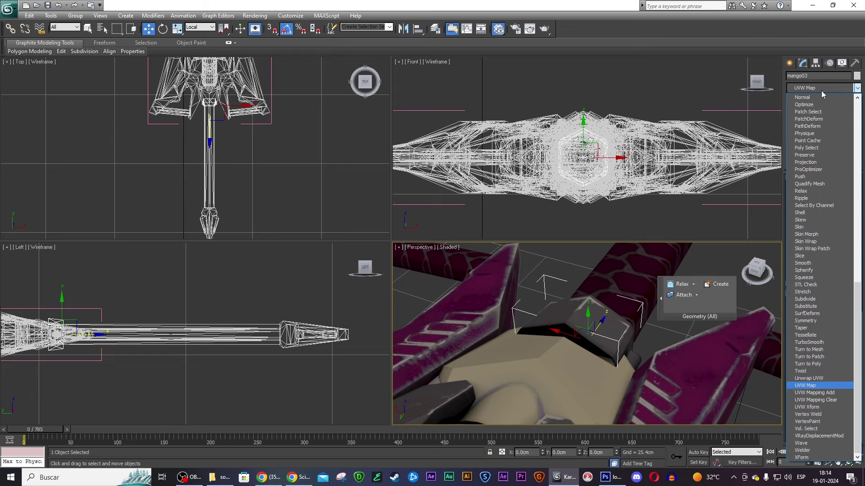
left_click(818, 378)
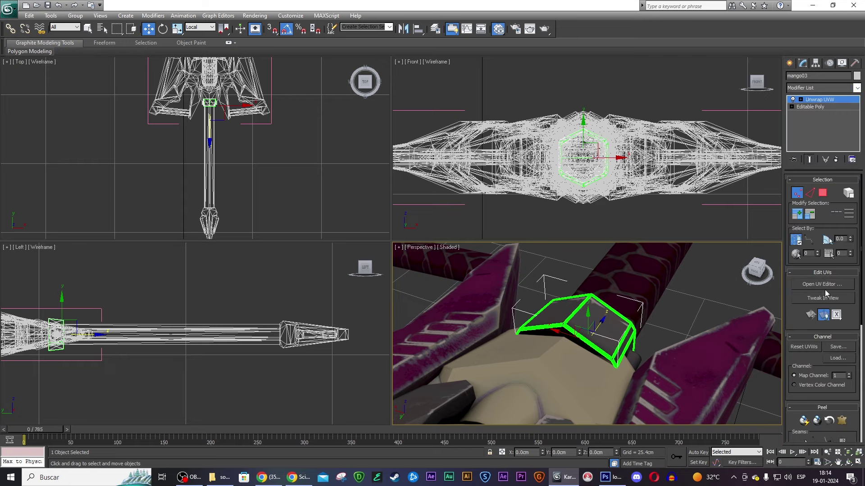
left_click(827, 285)
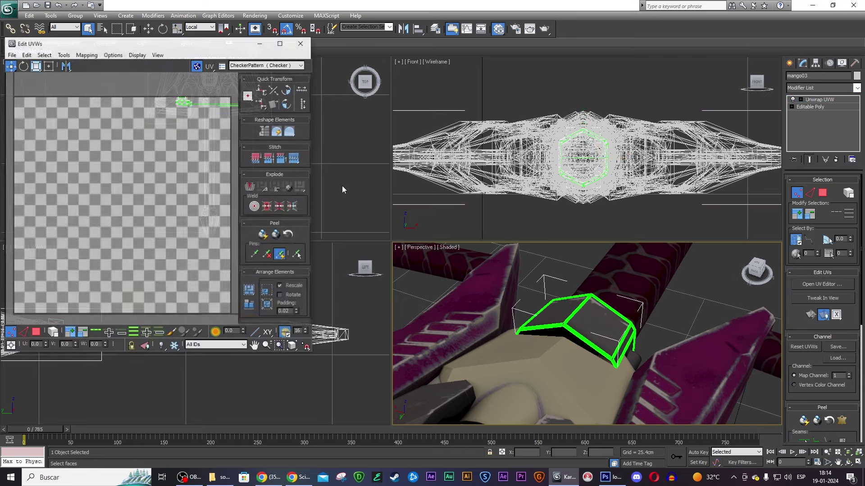
left_click(822, 193)
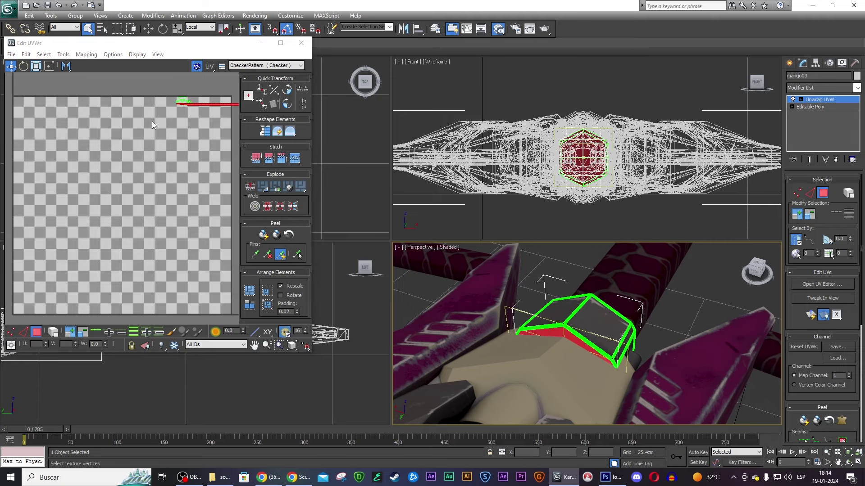
left_click(84, 55)
left_click(106, 65)
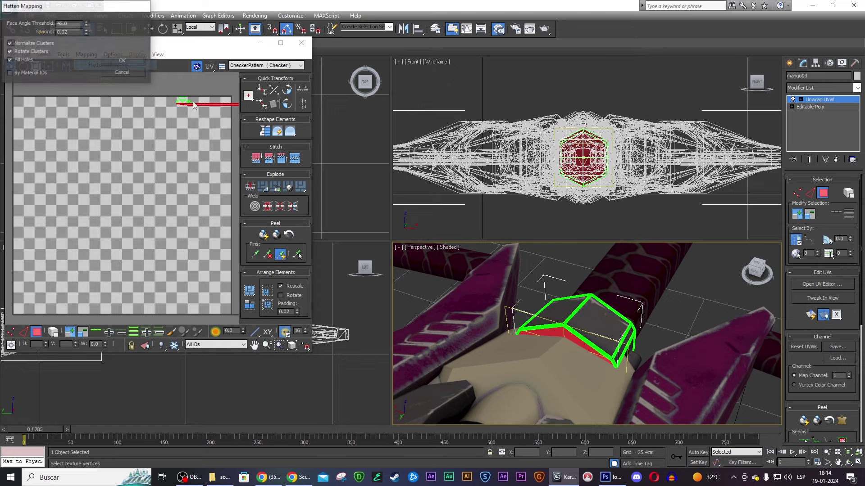
left_click(113, 60)
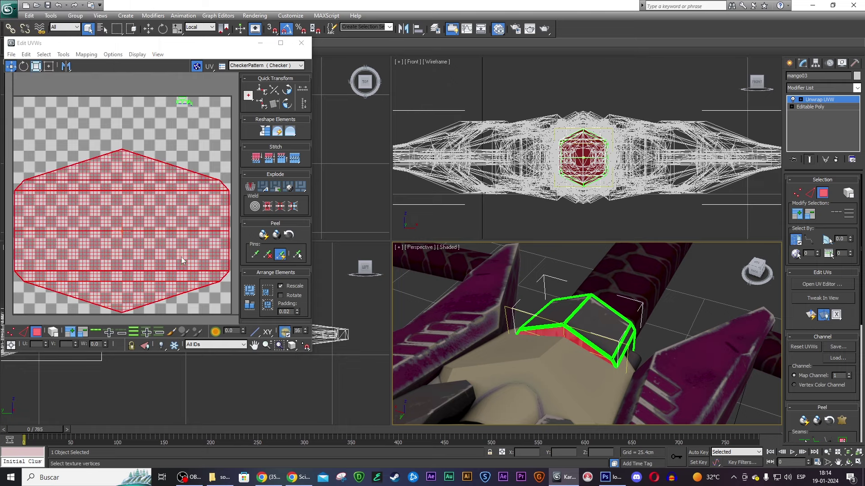
left_click(266, 66)
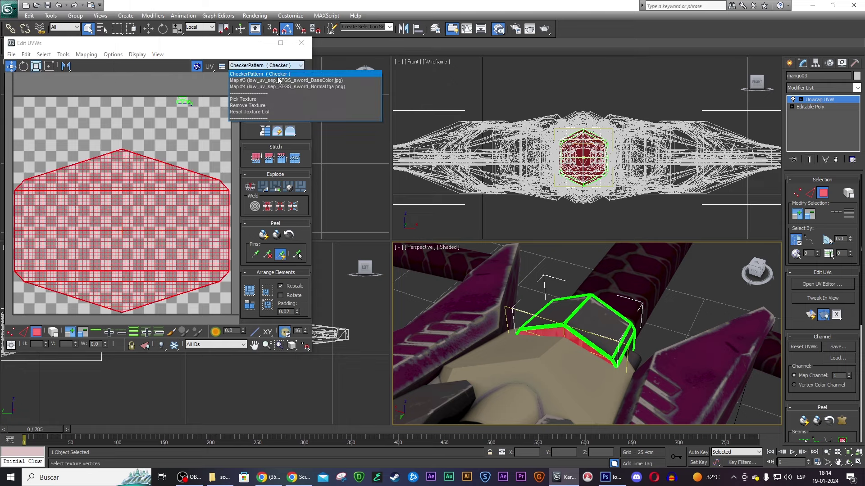
- Show the sword's BaseColor texture (Map #3) behind the UVs in a maximized UV editor
left_click(288, 81)
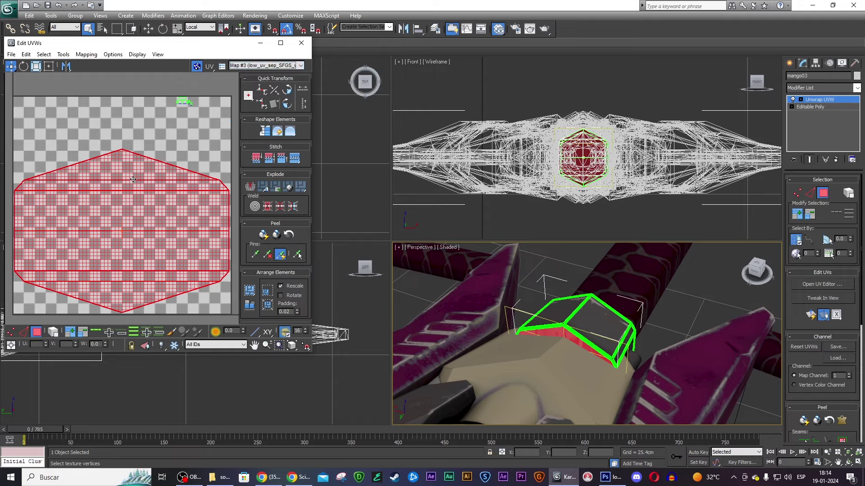
left_click(281, 43)
left_click_drag(513, 270, 559, 189)
scroll(559, 197, "up", 2)
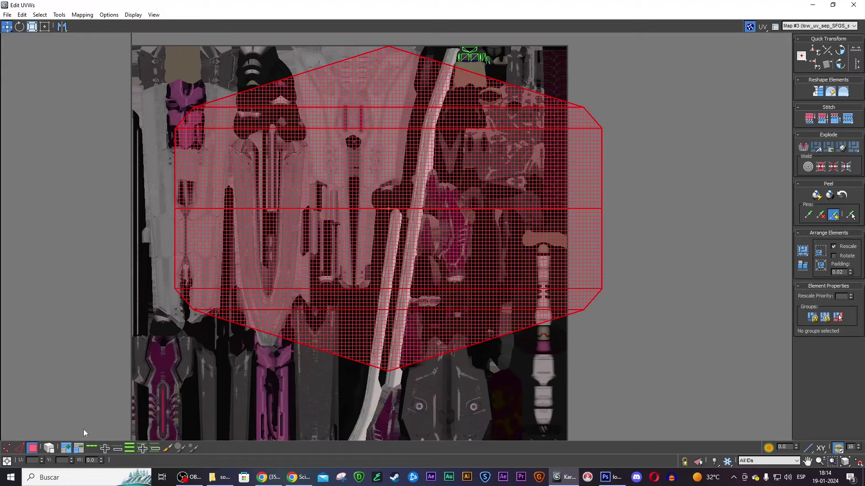
left_click(47, 449)
- Shrink the UV hexagon with Freeform and place it over a grey hilt patch of the texture
left_click(45, 26)
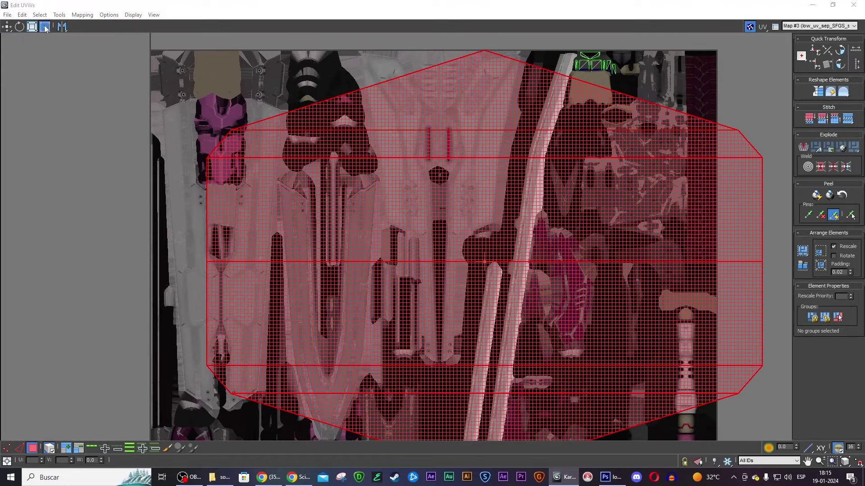
mouse_move(638, 400)
left_mouse_down()
mouse_move(262, 131)
mouse_move(518, 124)
left_mouse_up()
scroll(567, 119, "up", 2)
scroll(566, 120, "up", 3)
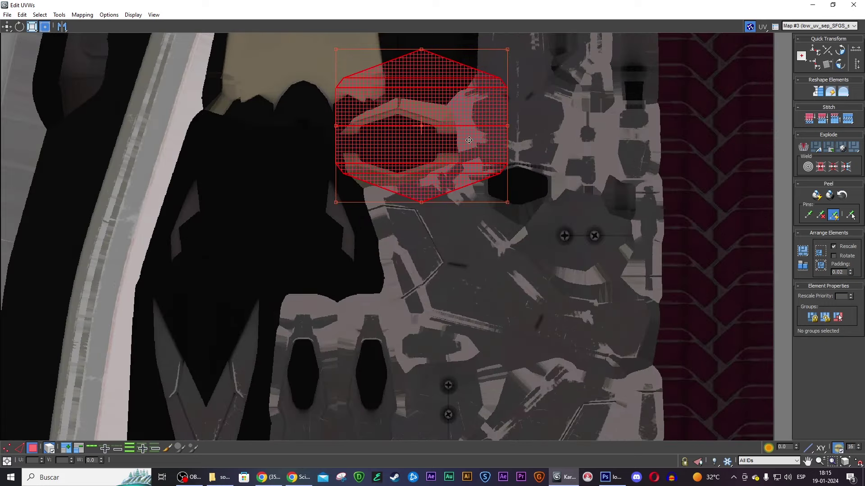
scroll(468, 140, "up", 3)
scroll(464, 153, "down", 2)
mouse_move(464, 153)
left_mouse_down()
mouse_move(635, 355)
mouse_move(662, 363)
left_mouse_up()
middle_click_drag(712, 367, 648, 305)
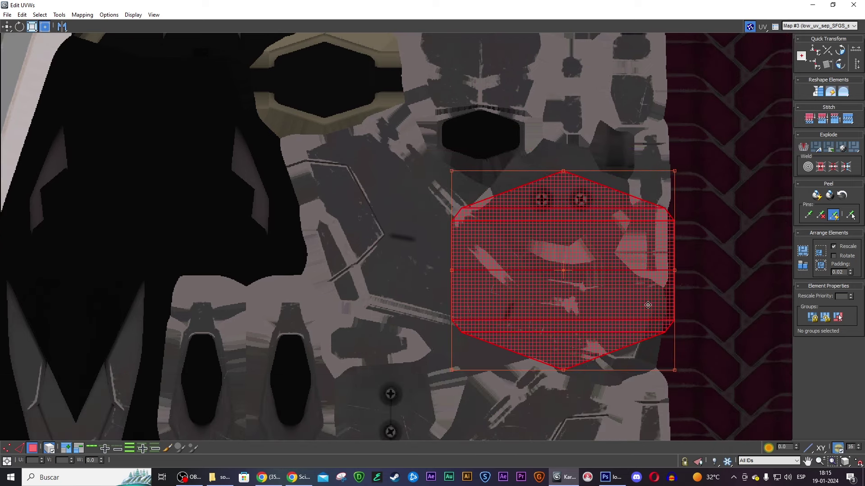
left_click_drag(676, 370, 615, 324)
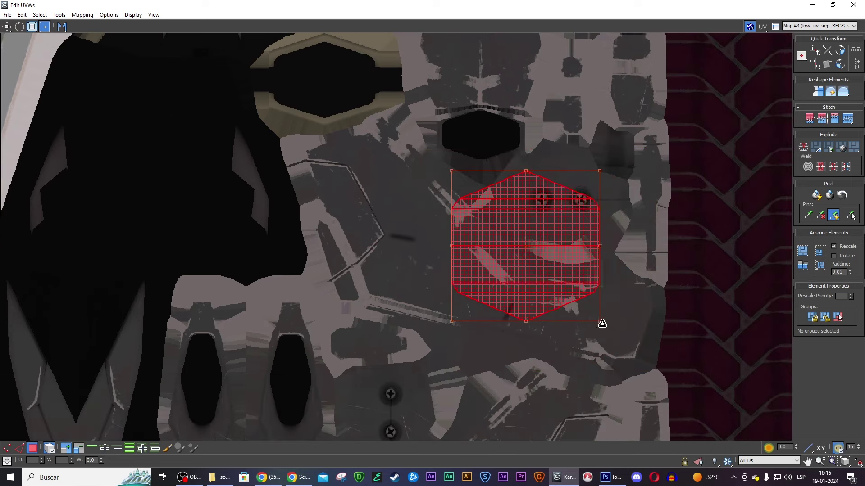
left_click_drag(567, 286, 595, 279)
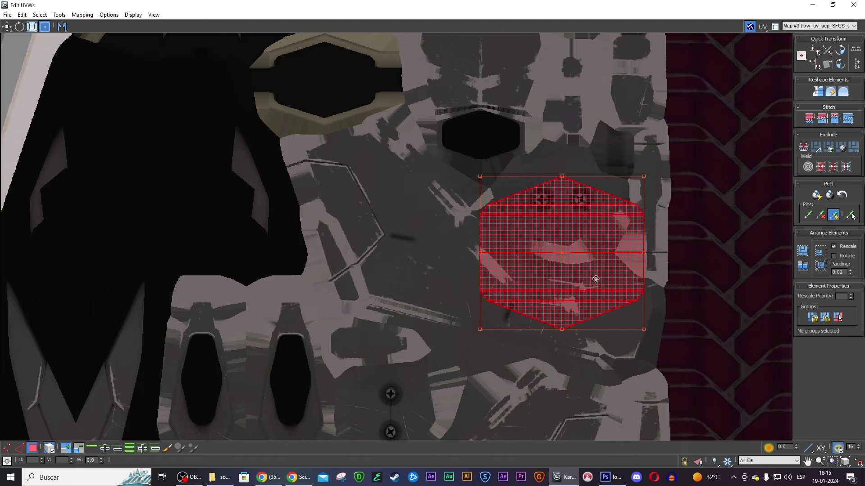
double_click(718, 13)
- Restore the UV editor window and move the handle's UV shell to another texture area
left_click_drag(410, 71, 264, 67)
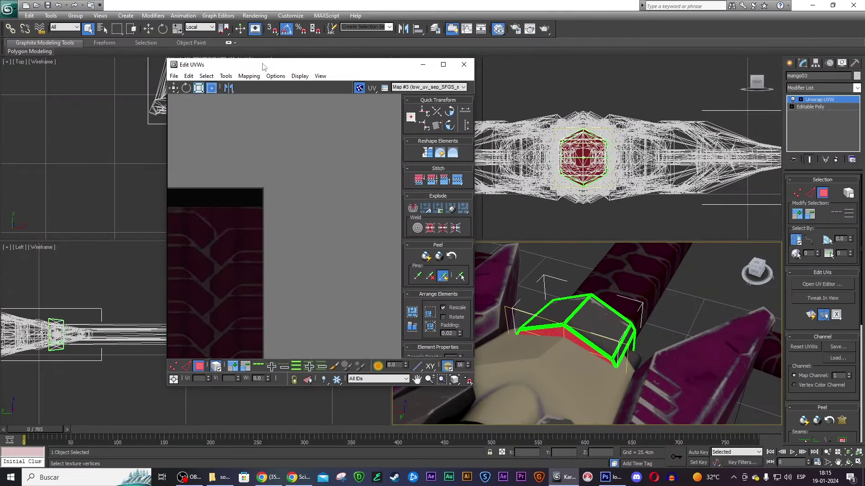
scroll(573, 302, "up", 2)
scroll(573, 302, "up", 2)
scroll(573, 301, "up", 1)
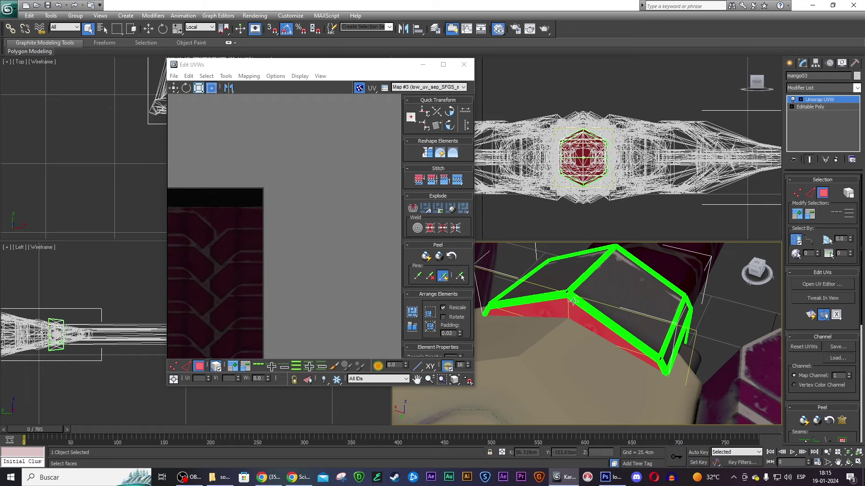
scroll(283, 248, "down", 2)
scroll(285, 251, "up", 3)
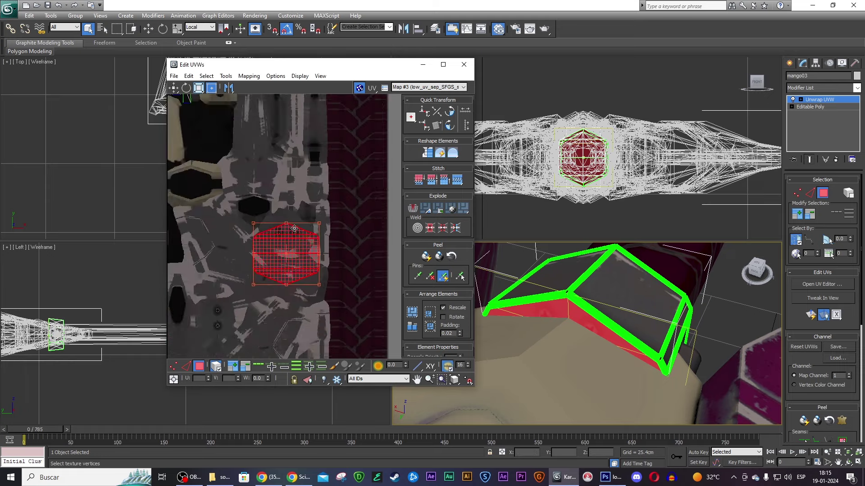
mouse_move(288, 270)
middle_mouse_down()
mouse_move(304, 228)
mouse_move(380, 188)
middle_mouse_up()
scroll(379, 188, "up", 1)
left_click_drag(379, 188, 314, 195)
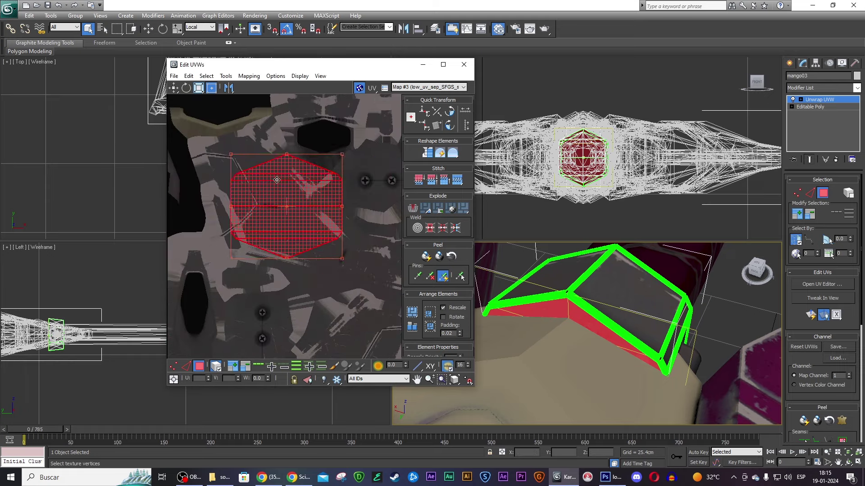
middle_click_drag(339, 228, 283, 142)
mouse_move(283, 142)
left_mouse_down()
mouse_move(343, 297)
mouse_move(315, 310)
left_mouse_up()
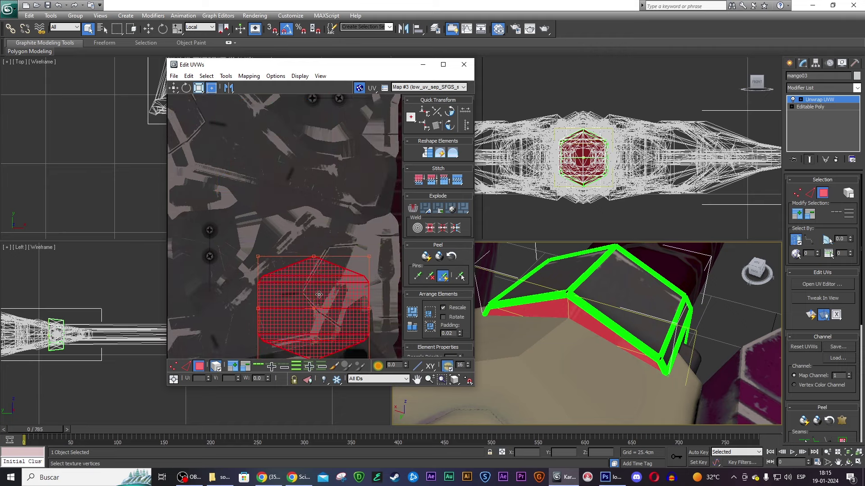
middle_click_drag(315, 310, 404, 247)
left_click_drag(384, 248, 283, 237)
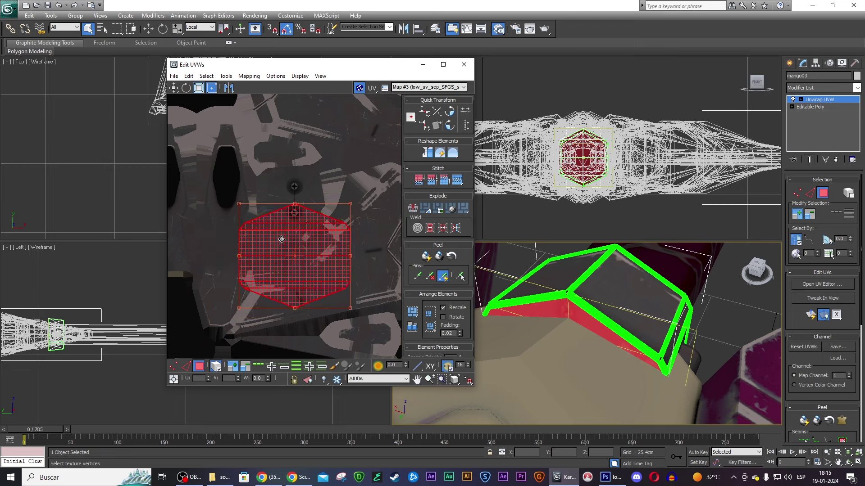
left_click_drag(280, 238, 282, 238)
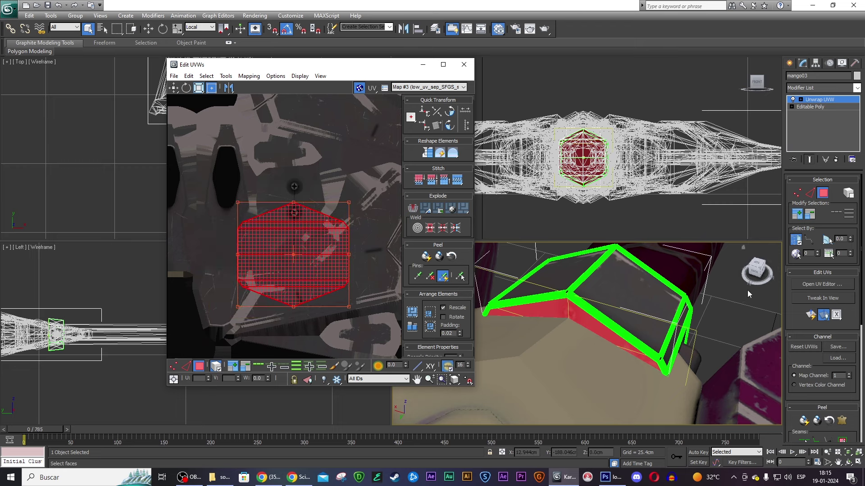
- Reposition the UV shell down onto a dark grey patch and deselect to check the result
left_click(739, 323)
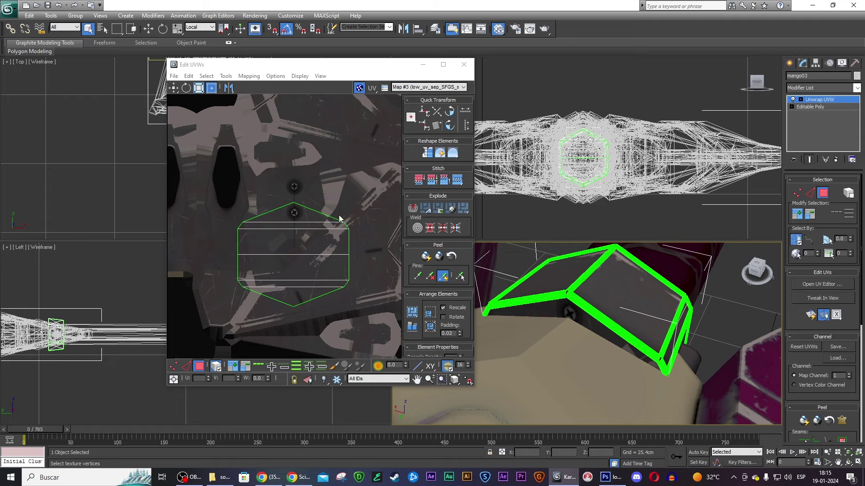
left_click(348, 228)
left_click_drag(331, 227, 374, 188)
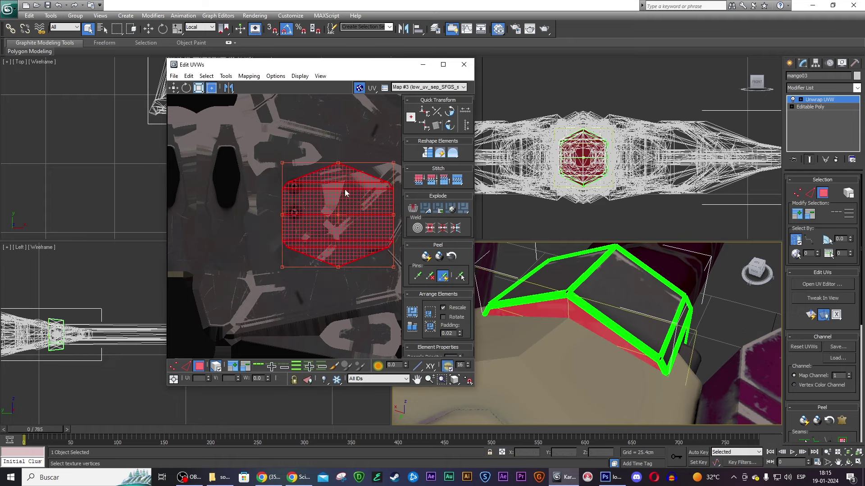
scroll(345, 193, "down", 3)
scroll(334, 199, "up", 2)
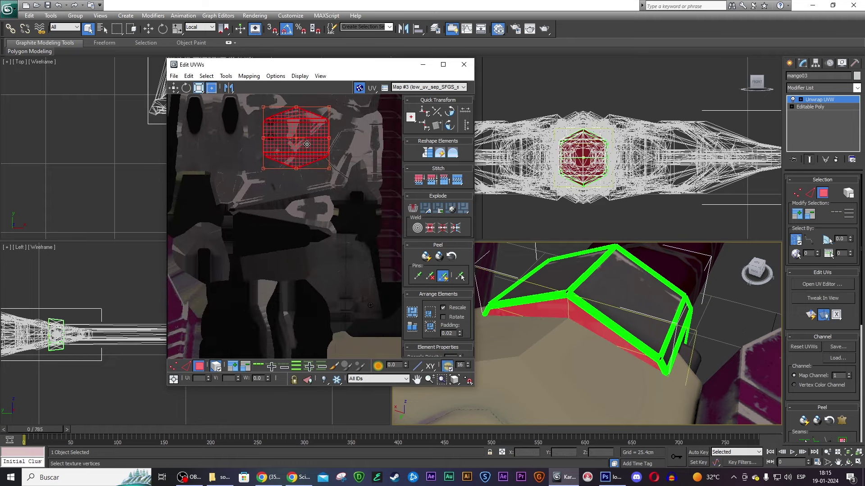
left_click_drag(307, 144, 349, 273)
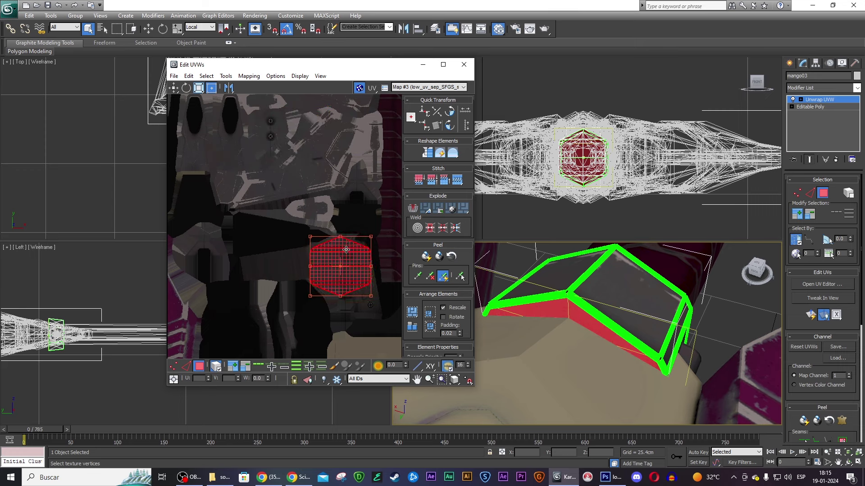
left_click(726, 272)
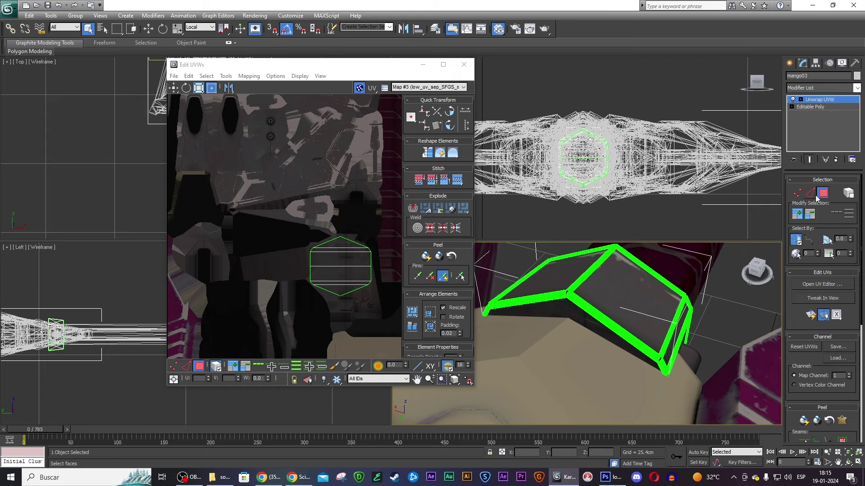
- Close the UV editor, return the handle to Editable Poly, and zoom out to the whole sword
left_click(464, 64)
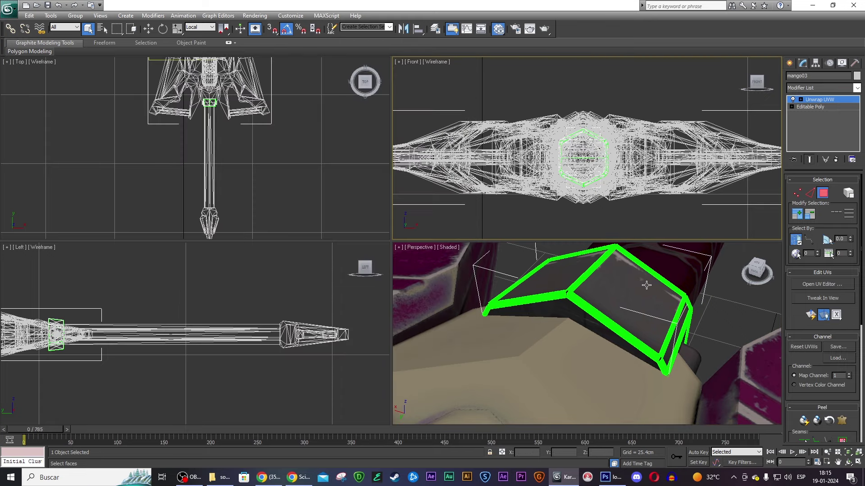
left_click(815, 110)
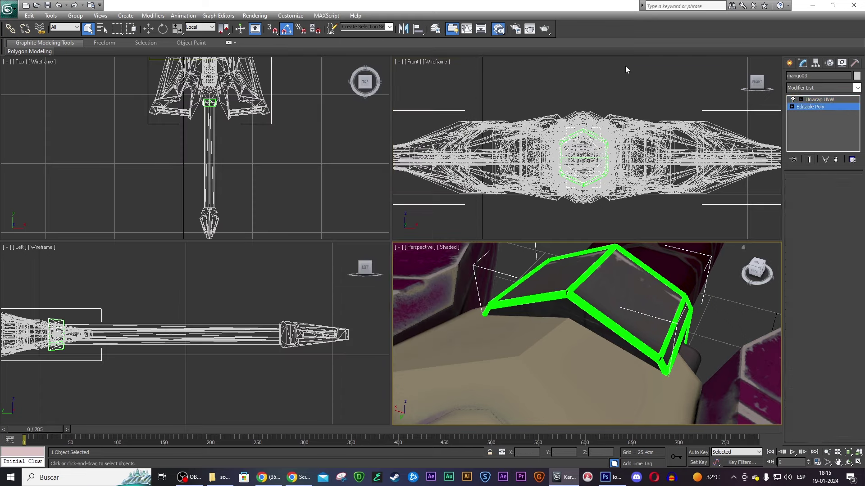
left_click(665, 209)
scroll(666, 209, "down", 5)
scroll(674, 282, "down", 5)
scroll(673, 282, "down", 3)
scroll(676, 281, "down", 2)
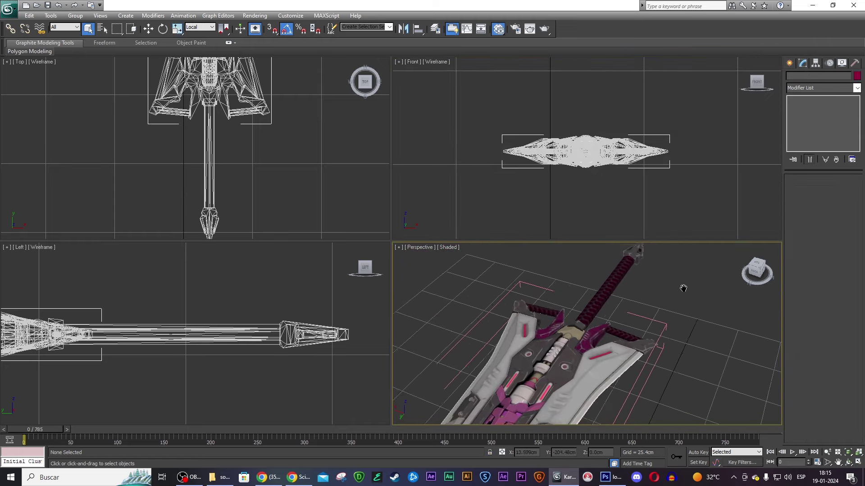
scroll(698, 280, "down", 2)
scroll(721, 280, "down", 2)
left_click_drag(752, 273, 705, 269)
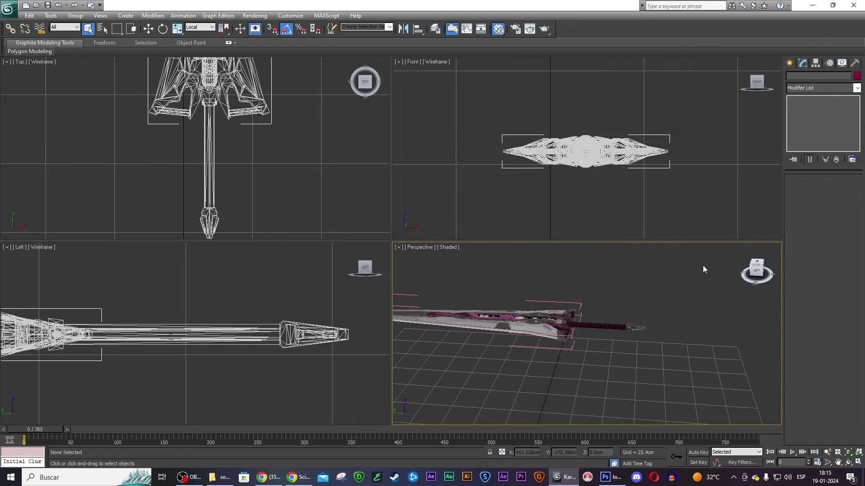
- Select the espada group, close it, then ungroup it into separate parts
left_click(605, 331)
left_click(633, 312)
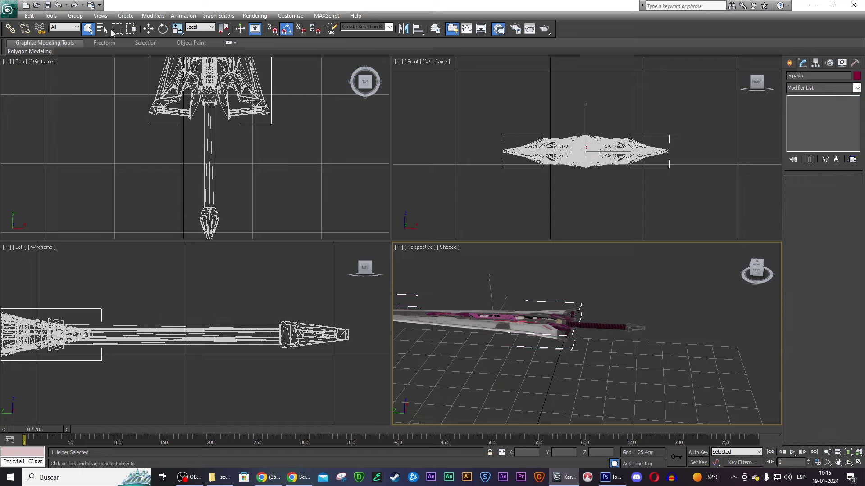
left_click(75, 16)
left_click(93, 62)
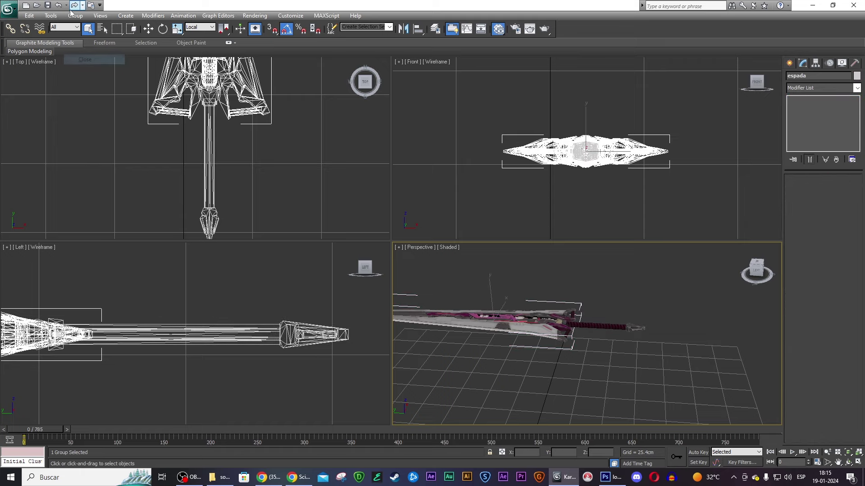
left_click(76, 16)
left_click(98, 37)
- Select all six sword parts from the top view with Ctrl+A
scroll(153, 99, "down", 3)
scroll(160, 97, "down", 4)
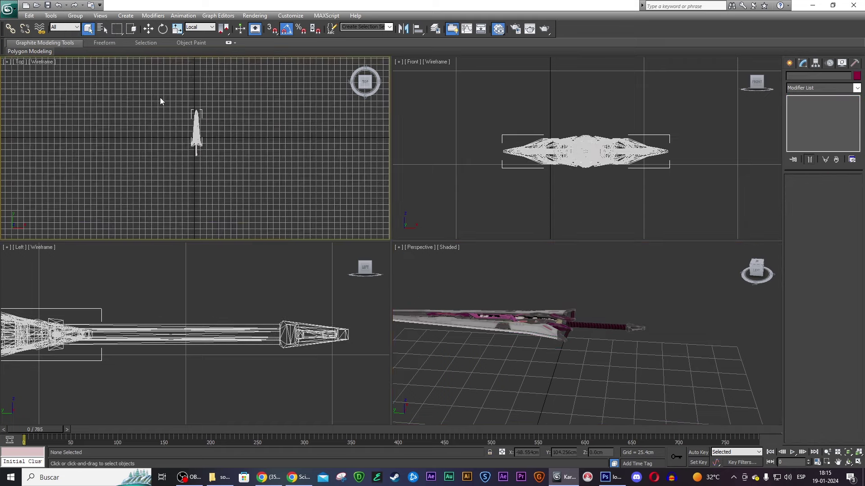
left_click(169, 93)
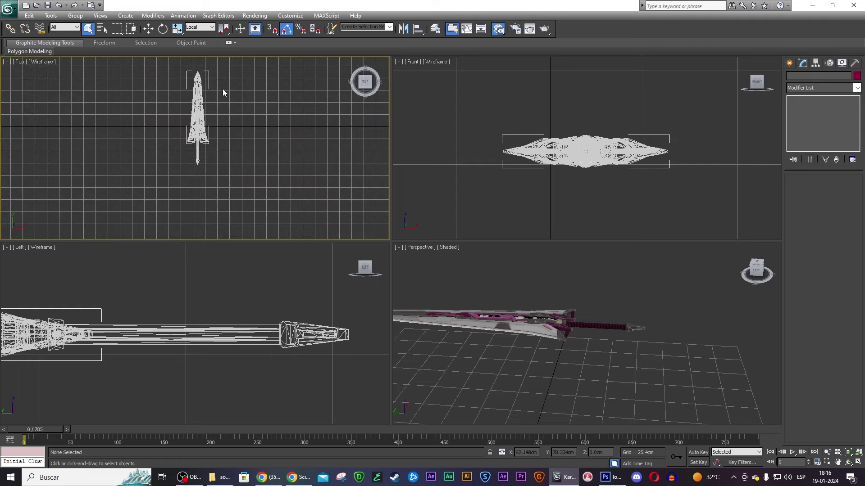
scroll(549, 301, "down", 3)
scroll(634, 299, "down", 2)
scroll(635, 298, "up", 3)
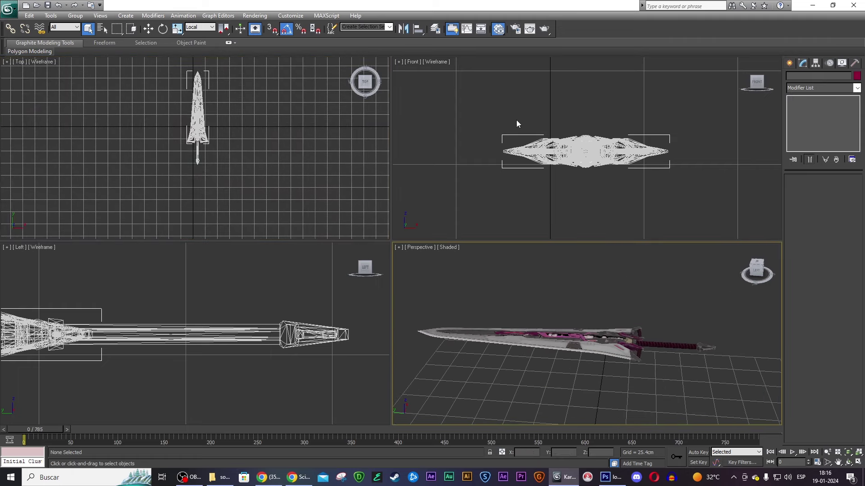
left_click_drag(516, 120, 642, 209)
left_click(489, 288)
key("ctrl+a")
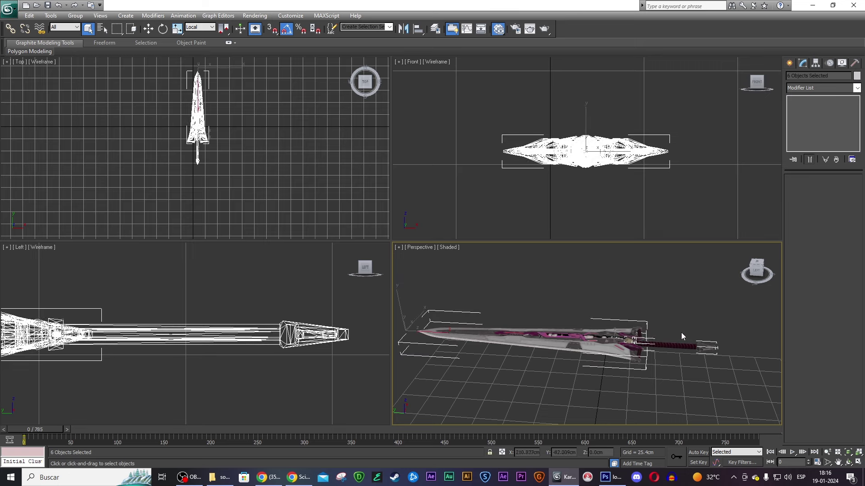
- Group the six selected sword parts under the name espada
left_click(75, 16)
left_click(90, 28)
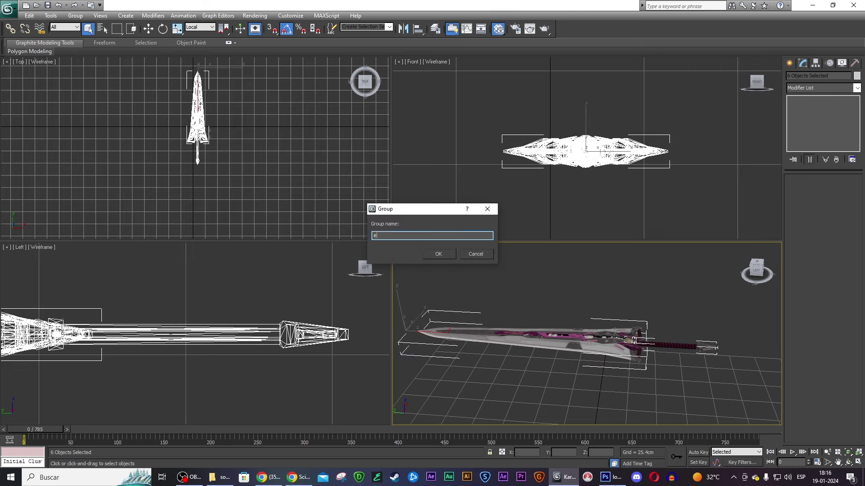
type("spada")
key("Return")
- Shift-drag the espada group to create a copy named espada001
key("w")
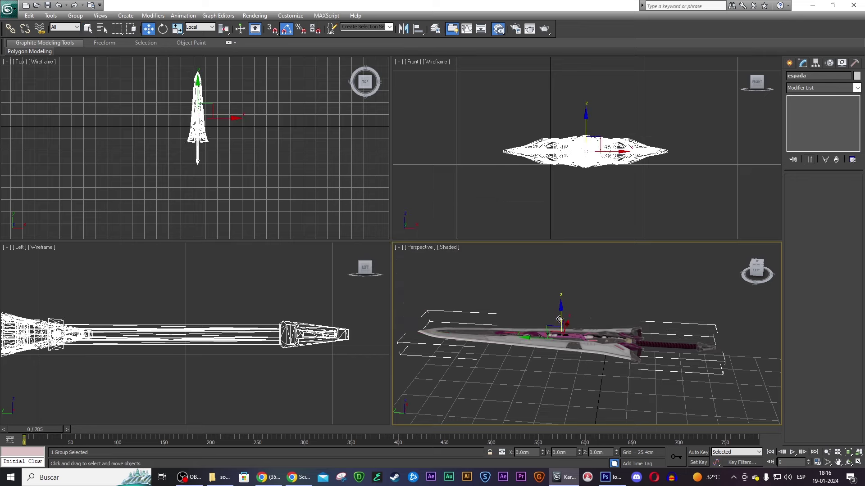
left_click_drag(566, 322, 548, 370, "shift")
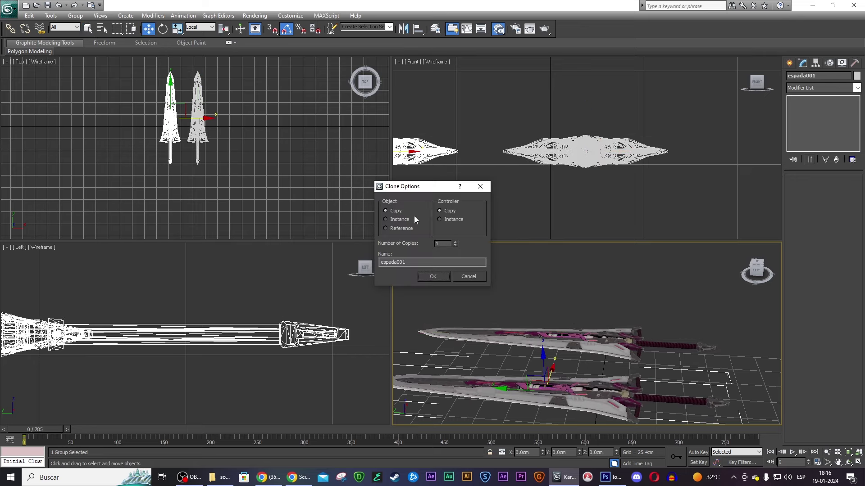
key("Return")
- Move the espada001 copy next to the character and rotate it 115° around Z
scroll(609, 309, "down", 5)
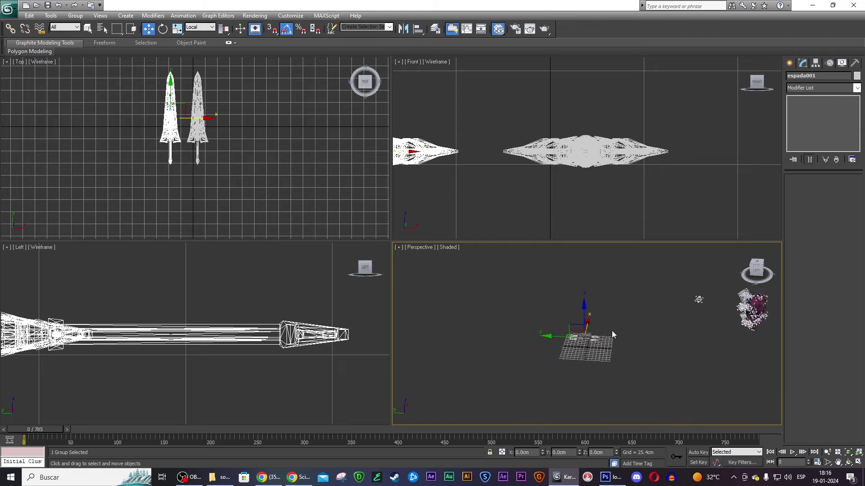
scroll(630, 334, "up", 4)
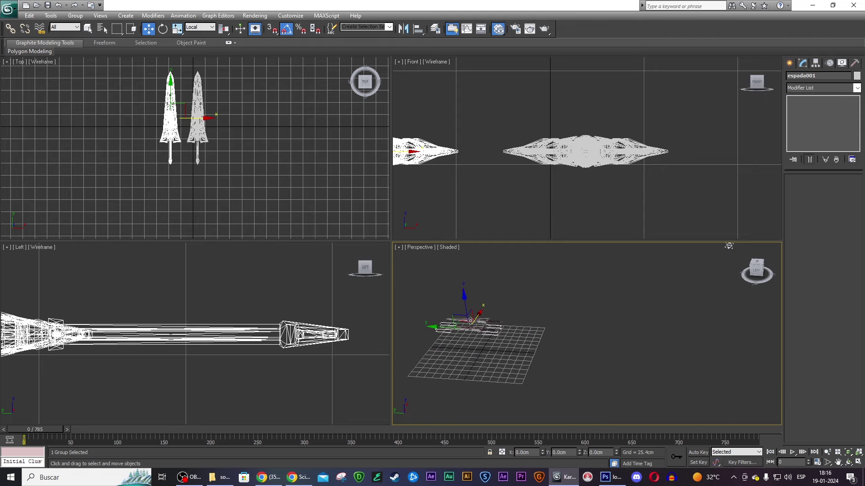
left_click_drag(459, 325, 460, 334)
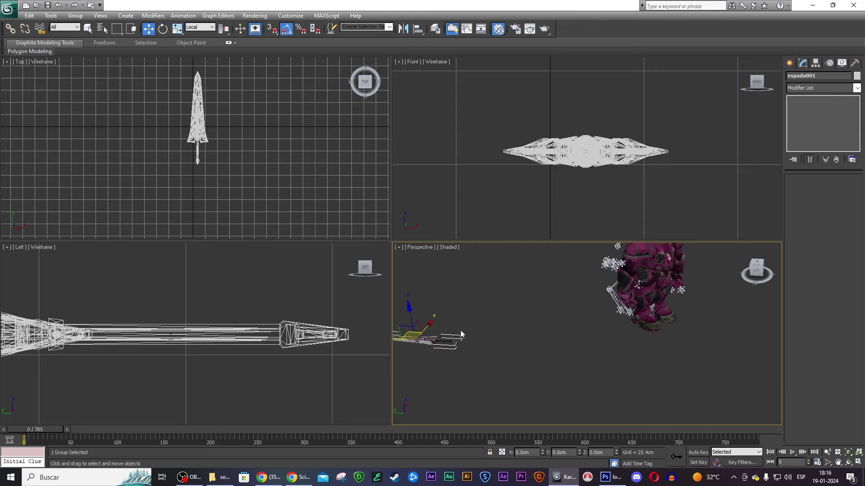
left_click_drag(409, 332, 558, 327)
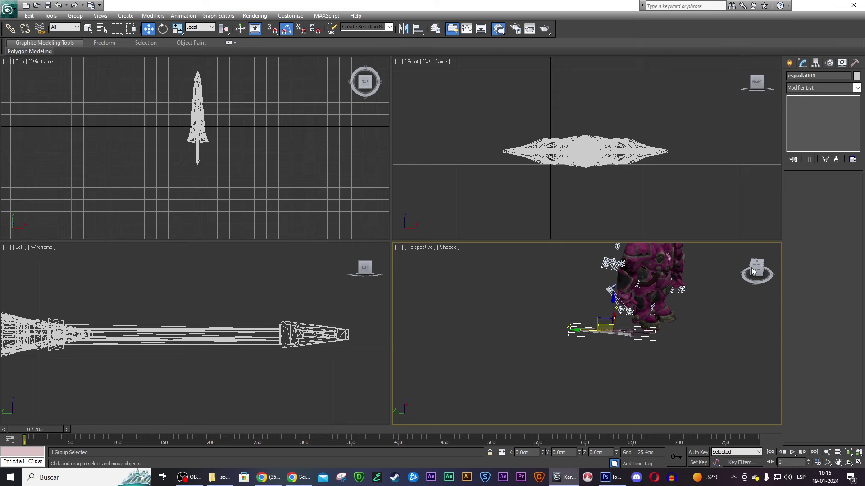
middle_click_drag(559, 327, 652, 330, "alt")
scroll(652, 330, "up", 3)
scroll(652, 330, "down", 3)
key("r")
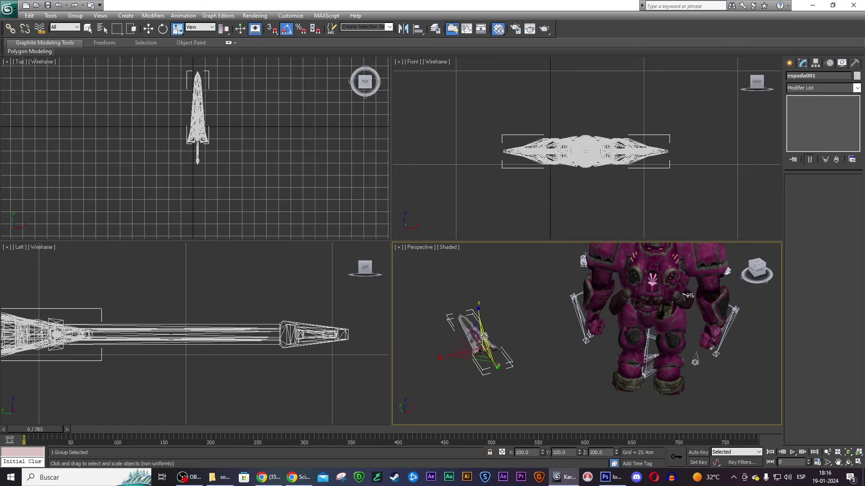
key("e")
left_click_drag(479, 356, 525, 340)
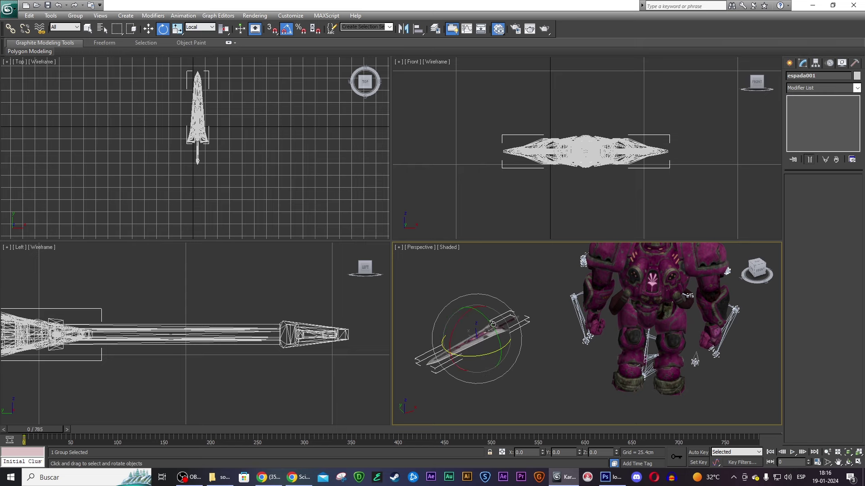
key("w")
- Tilt the sword 5° about X, then rotate it to a steeper angle
scroll(475, 296, "down", 3)
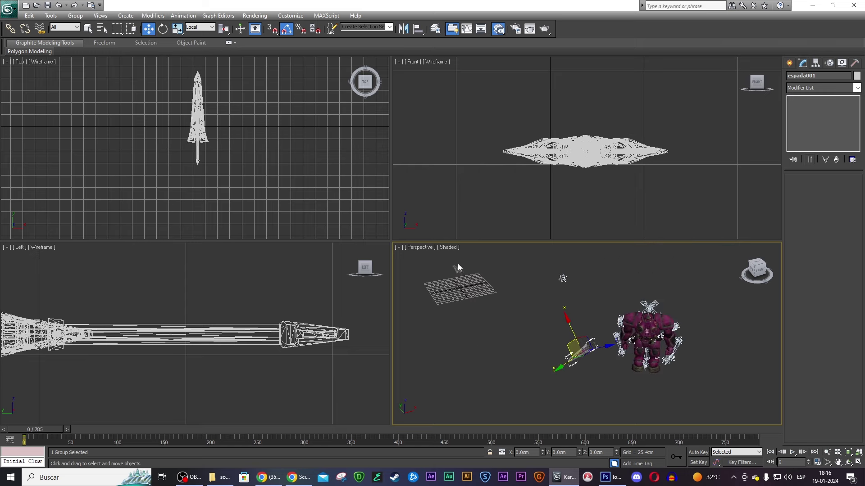
scroll(604, 335, "up", 3)
scroll(603, 335, "up", 2)
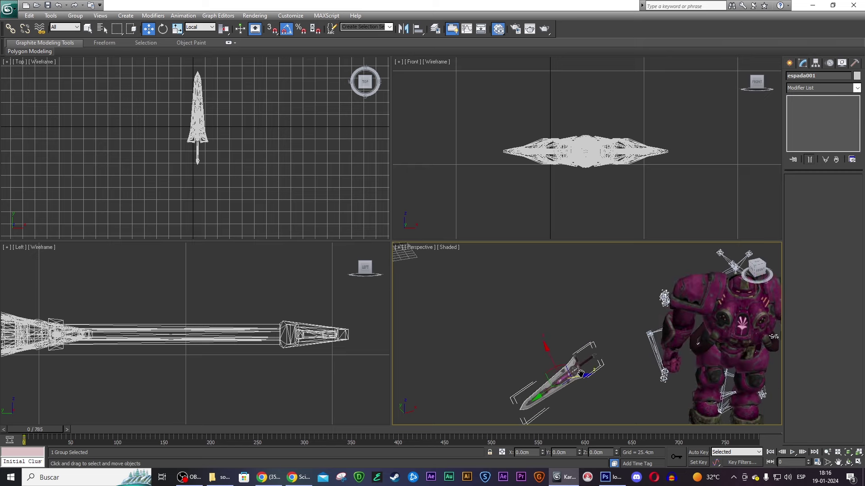
key("e")
mouse_move(554, 357)
left_mouse_down()
mouse_move(623, 387)
mouse_move(628, 376)
left_mouse_up()
key("w")
scroll(667, 356, "up", 2)
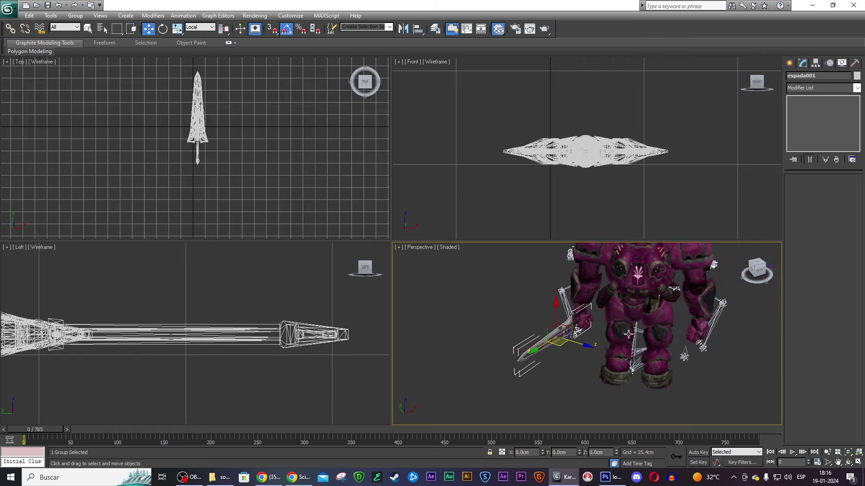
scroll(622, 329, "up", 5)
key("e")
mouse_move(465, 362)
left_mouse_down()
mouse_move(480, 344)
mouse_move(717, 322)
left_mouse_up()
key("w")
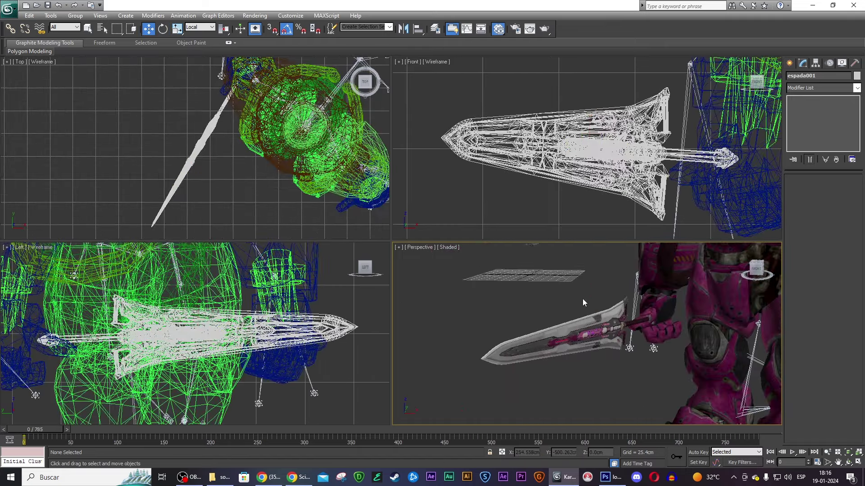
- Move the sword into the character's hand and rotate it 5° around local Z to match the grip
left_click(586, 318)
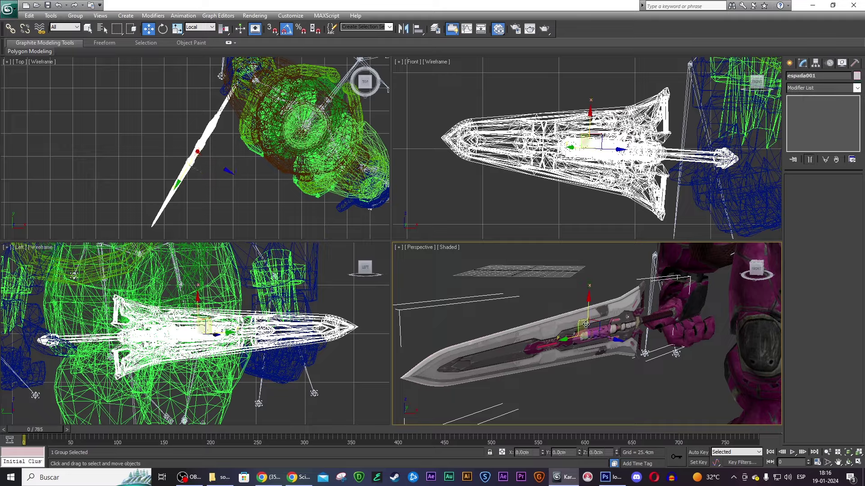
key("r")
key("ctrl+shift+z")
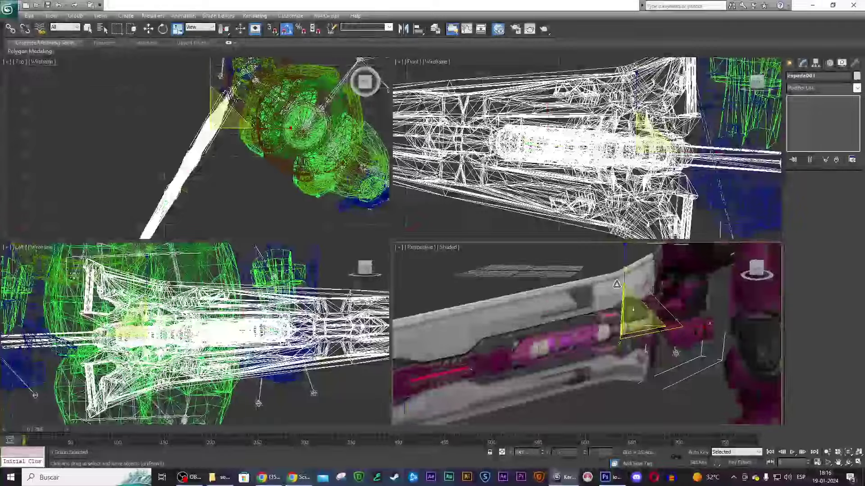
key("w")
left_click_drag(547, 329, 729, 302)
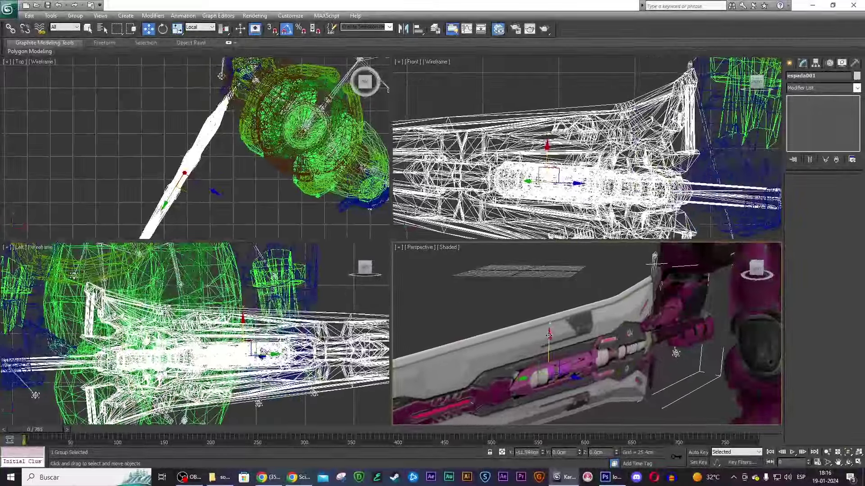
middle_click_drag(676, 352, 571, 311, "alt")
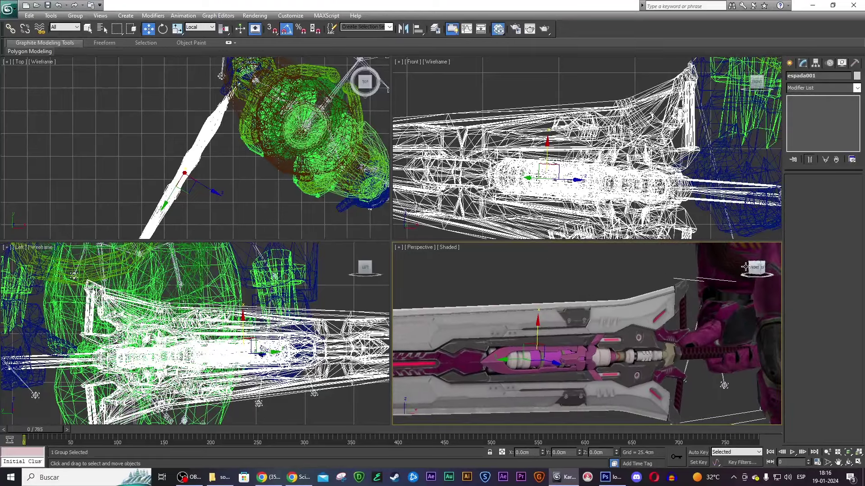
key("e")
left_click_drag(530, 325, 529, 325)
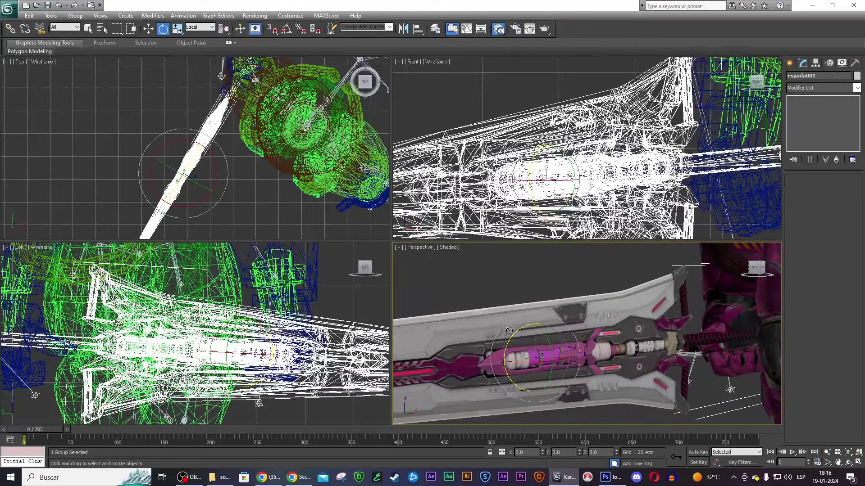
left_click_drag(518, 329, 546, 360)
key("w")
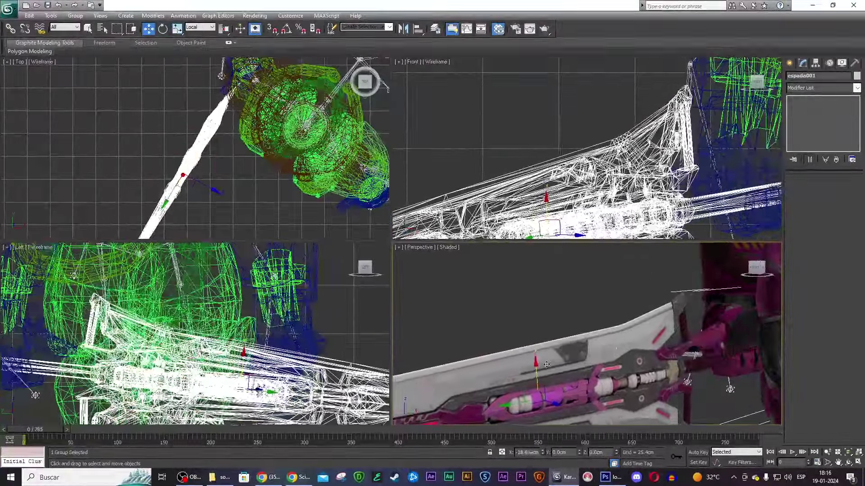
- Slide the sword along X so its grip sits in the hand
scroll(552, 356, "down", 3)
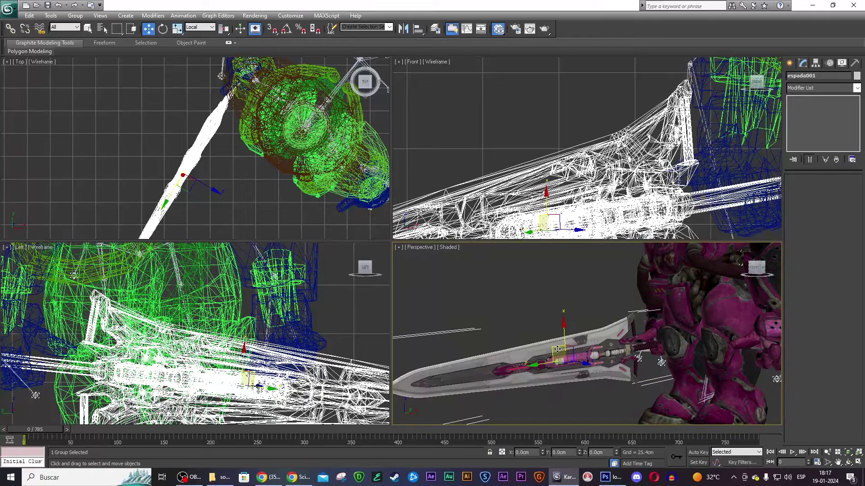
scroll(558, 349, "down", 3)
scroll(557, 349, "up", 1)
scroll(551, 336, "up", 4)
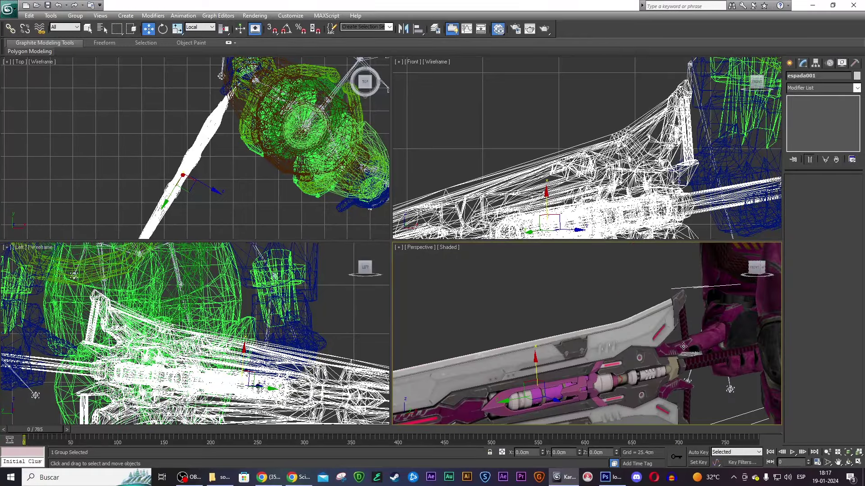
scroll(540, 310, "up", 2)
scroll(534, 294, "up", 3)
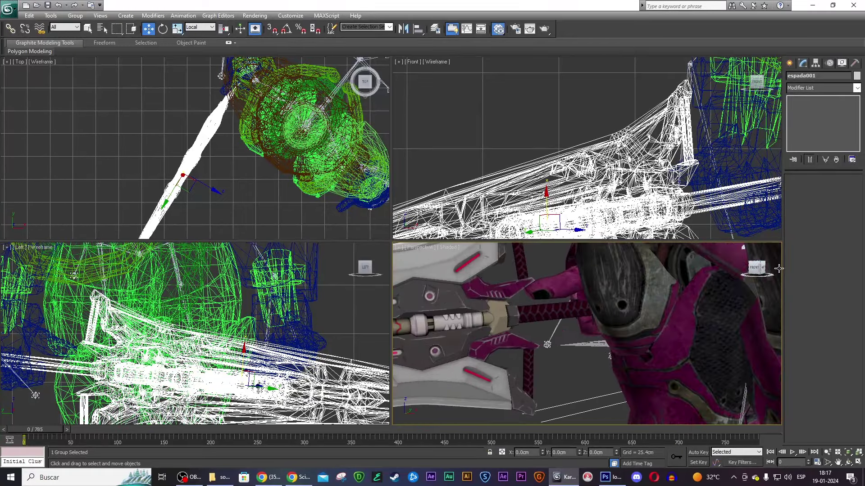
mouse_move(534, 294)
middle_mouse_down()
mouse_move(708, 303)
mouse_move(679, 295)
middle_mouse_up()
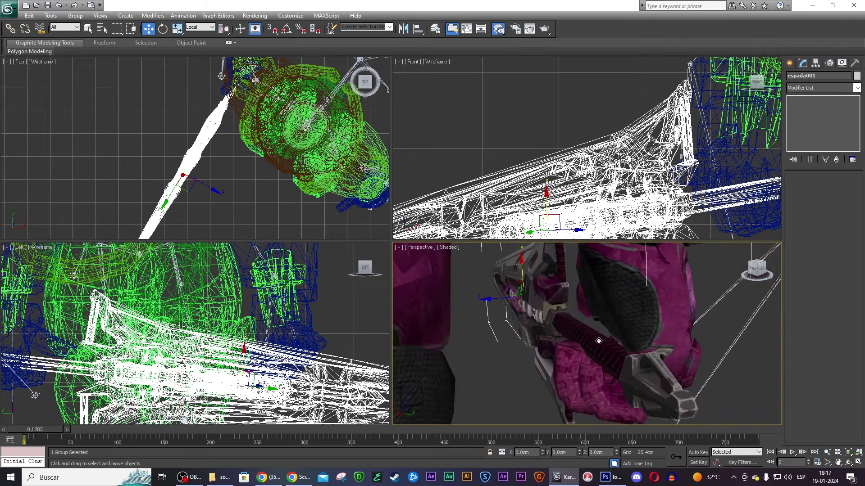
left_click_drag(524, 266, 524, 268)
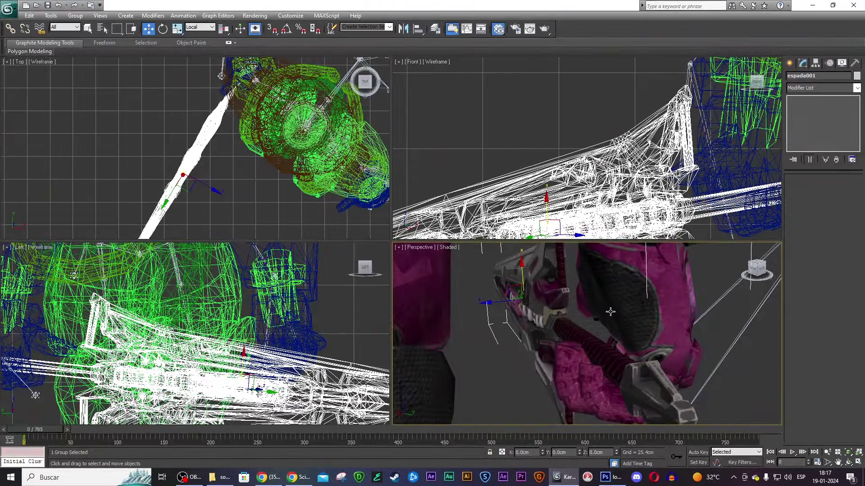
- Orbit around the character to inspect the sword held in the hand
scroll(610, 312, "down", 10)
scroll(610, 311, "down", 3)
mouse_move(610, 311)
middle_mouse_down("alt")
mouse_move(423, 268)
mouse_move(454, 264)
middle_mouse_up("alt")
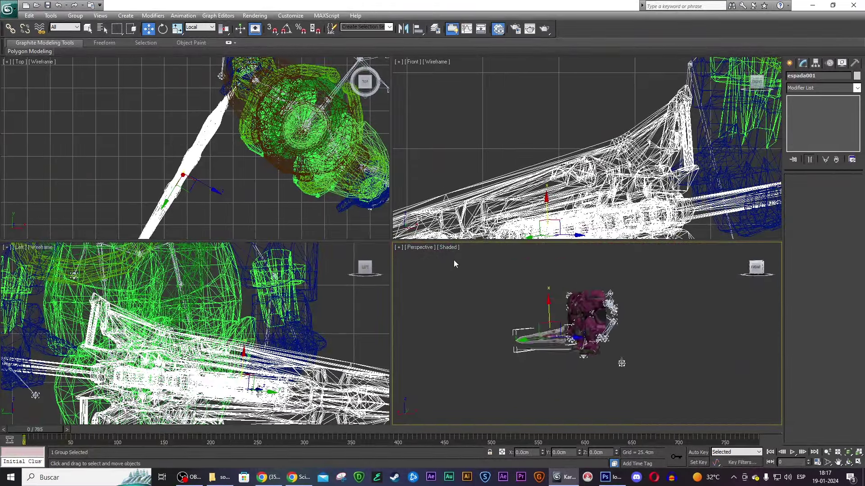
scroll(508, 315, "up", 5)
scroll(570, 318, "down", 4)
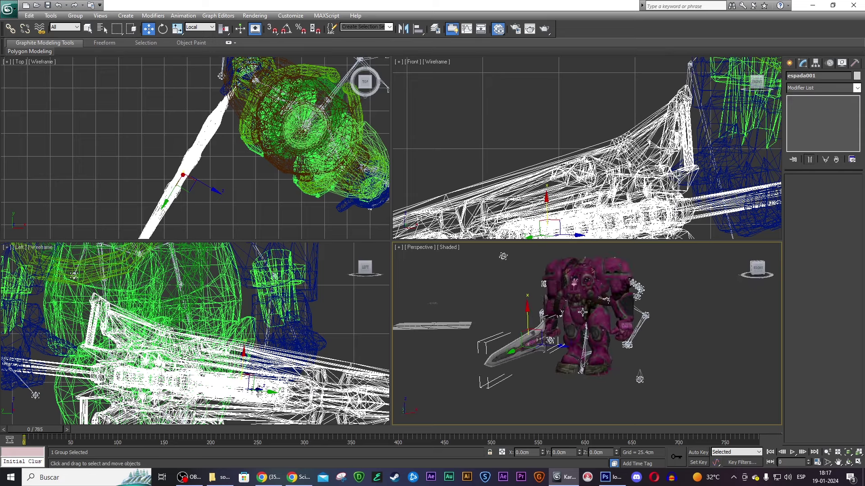
mouse_move(772, 275)
left_mouse_down()
mouse_move(747, 273)
mouse_move(633, 331)
left_mouse_up()
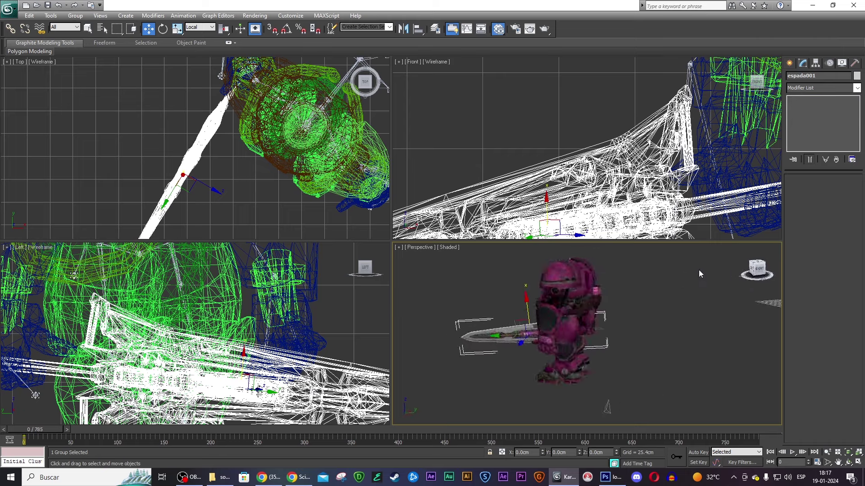
scroll(636, 330, "up", 3)
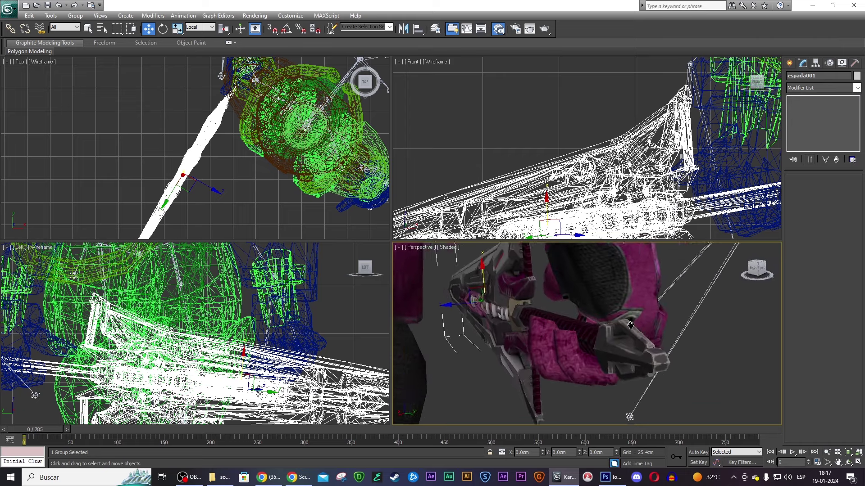
middle_click_drag(636, 330, 626, 317)
- Create Camera001 from the Perspective view and turn the top-right viewport into a Perspective view
key("ctrl+c")
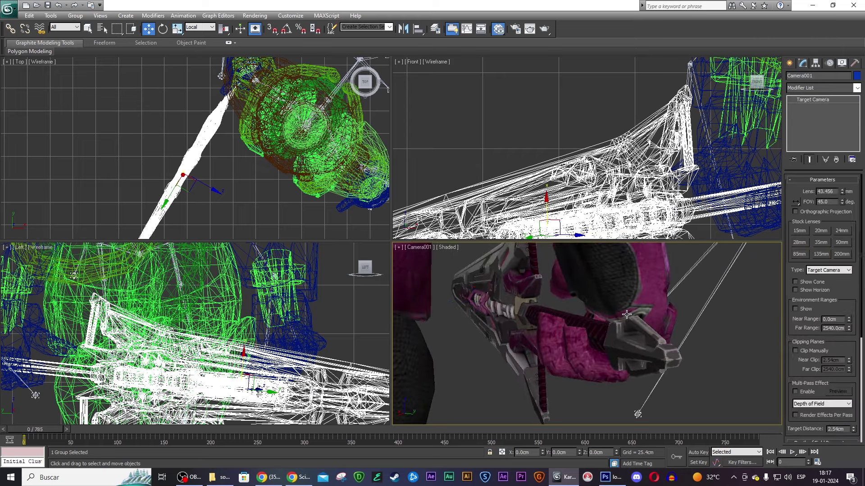
right_click(543, 147)
key("p")
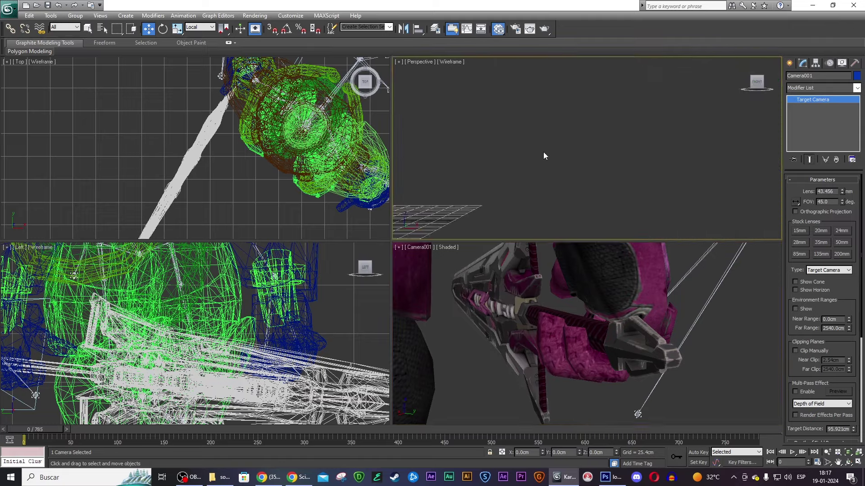
scroll(544, 154, "down", 5)
middle_click_drag(536, 156, 600, 188)
- Frame the espada sword in Realistic shading and open its group for editing
left_click(553, 195)
key("z")
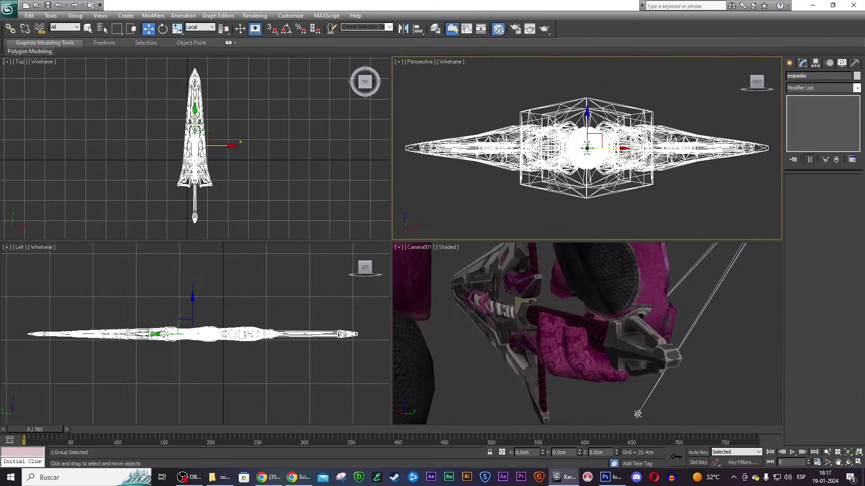
key("F3")
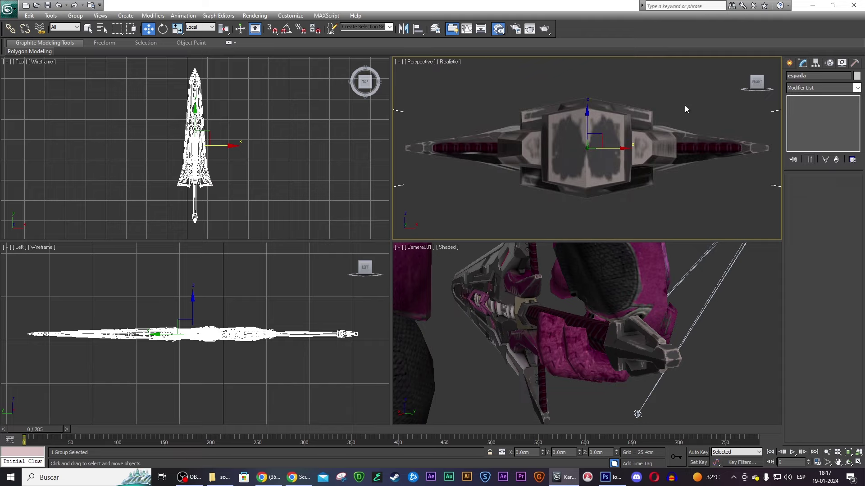
left_click_drag(750, 86, 717, 113)
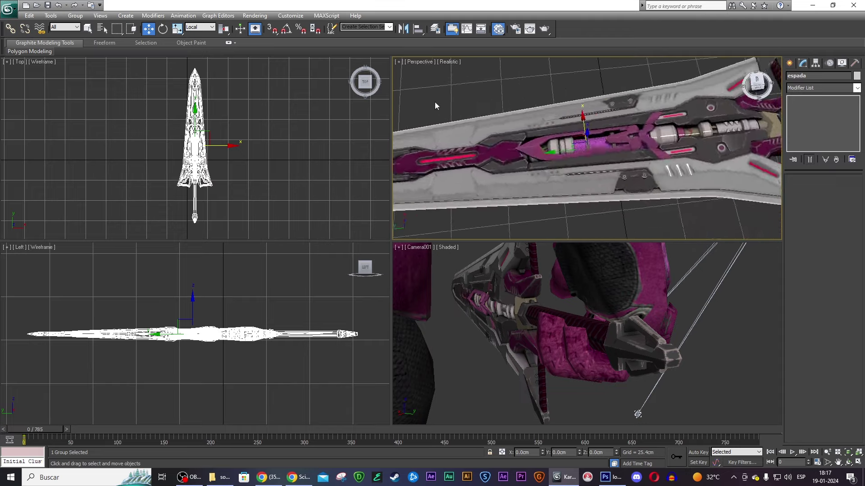
middle_click_drag(716, 114, 606, 139, "alt")
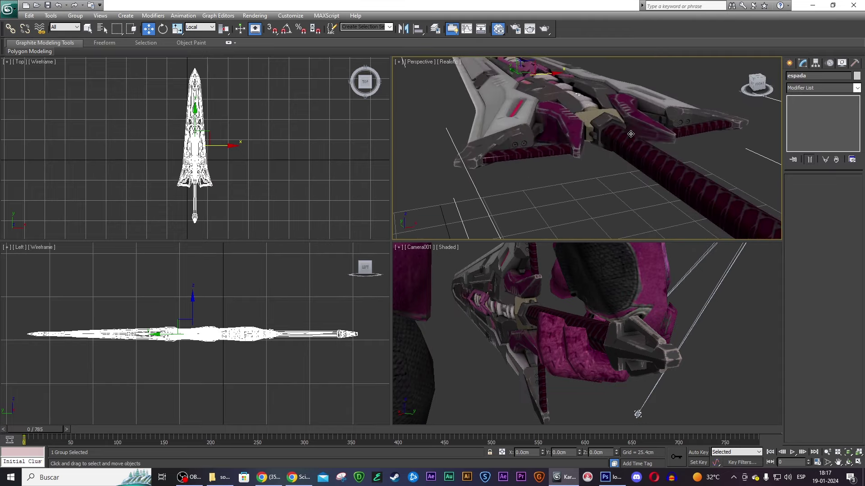
left_click(75, 15)
- Open the espada group and scale its grip piece mango01 to 105% in X and Y
left_click(81, 51)
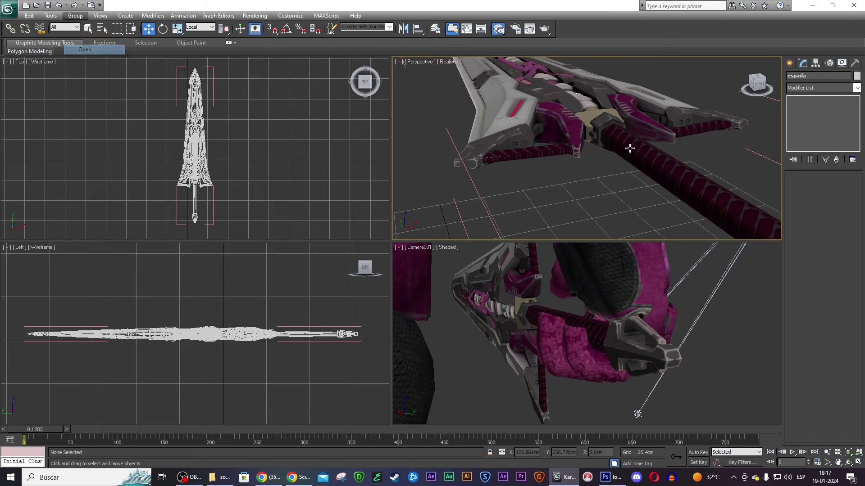
left_click(646, 151)
mouse_move(646, 150)
middle_mouse_down("alt")
mouse_move(631, 147)
mouse_move(754, 186)
middle_mouse_up("alt")
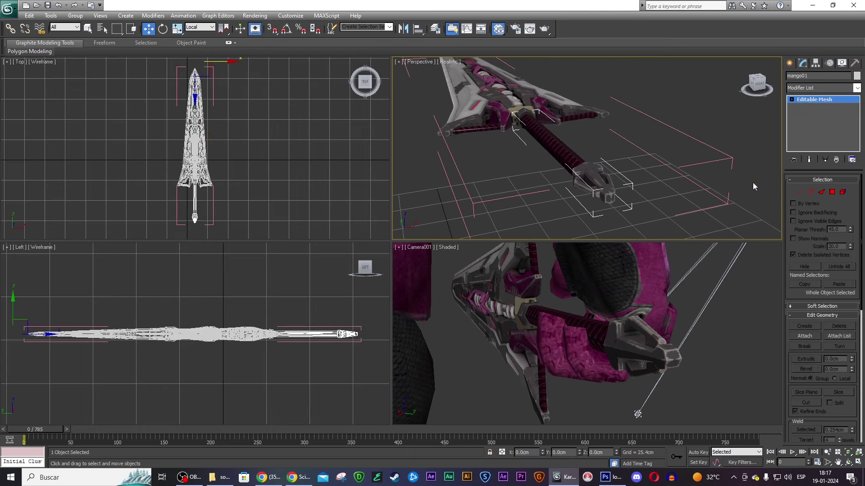
key("r")
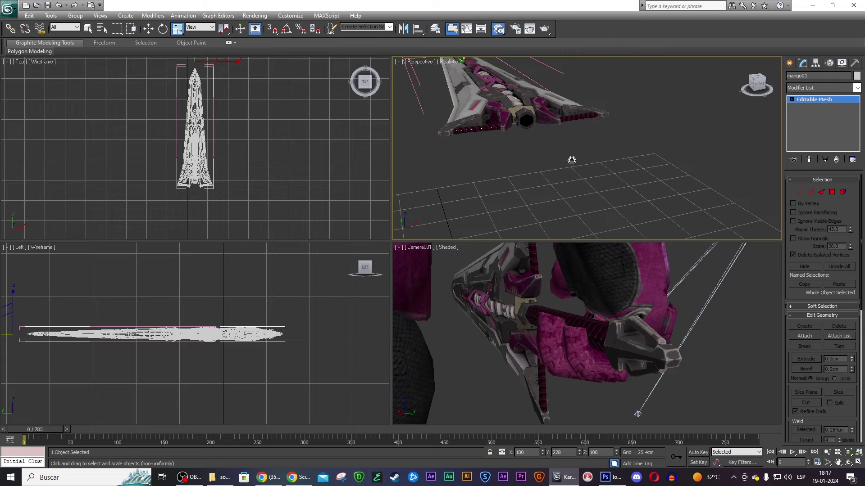
scroll(574, 160, "down", 3)
middle_click_drag(247, 302, 255, 303)
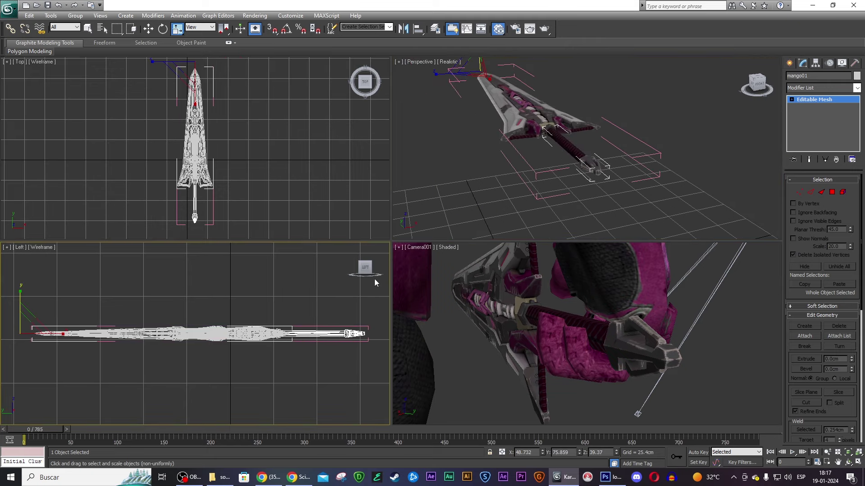
key("f")
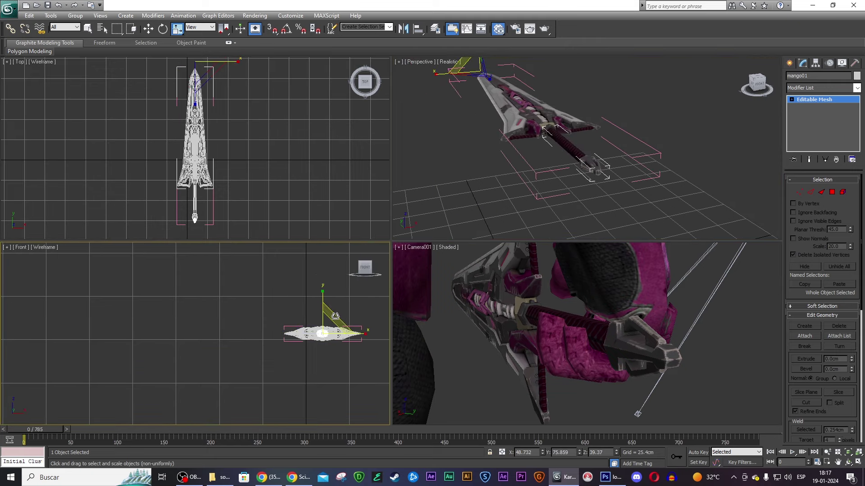
left_click_drag(329, 312, 337, 307)
- Select the 130 hilt vertices, scale them to 117% X and 106% Y, then narrow them back
left_click(799, 192)
left_click_drag(655, 110, 510, 191)
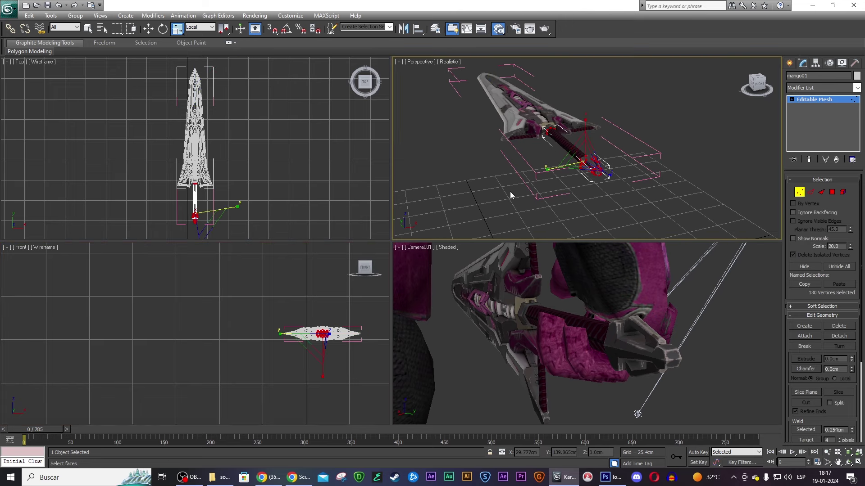
middle_click_drag(348, 292, 243, 267)
scroll(243, 268, "up", 5)
middle_click_drag(281, 309, 253, 341)
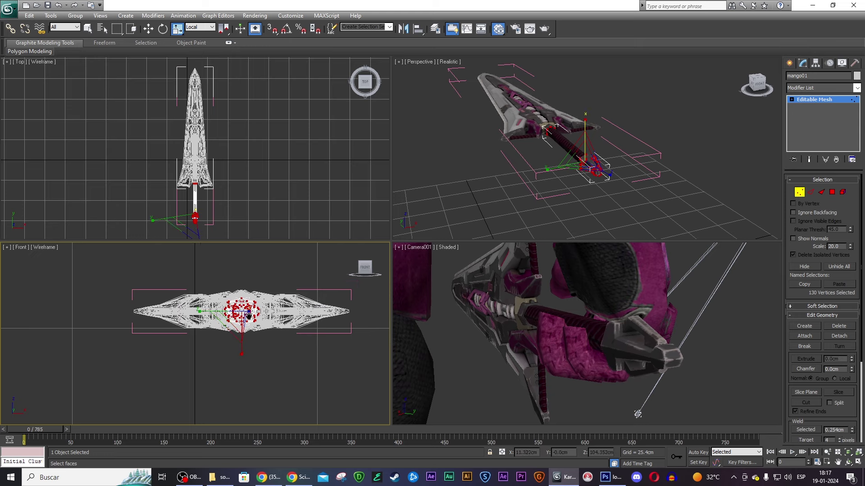
scroll(271, 305, "up", 3)
left_click_drag(270, 309, 264, 314)
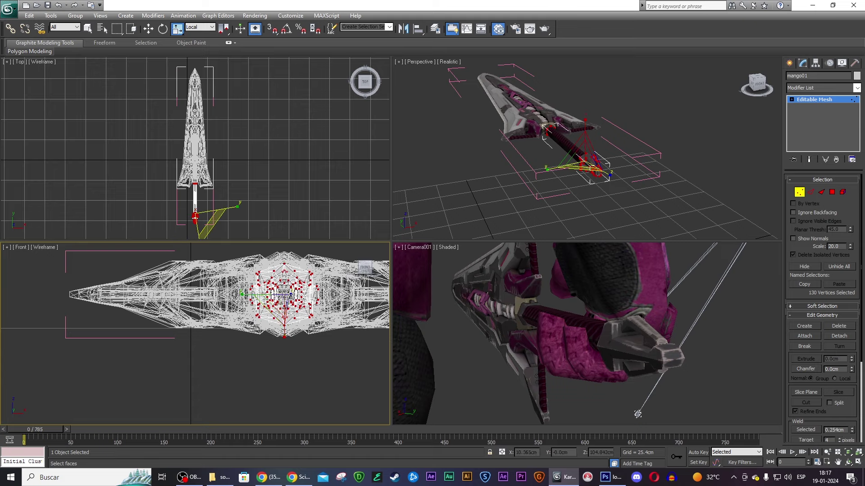
left_click_drag(246, 294, 230, 289)
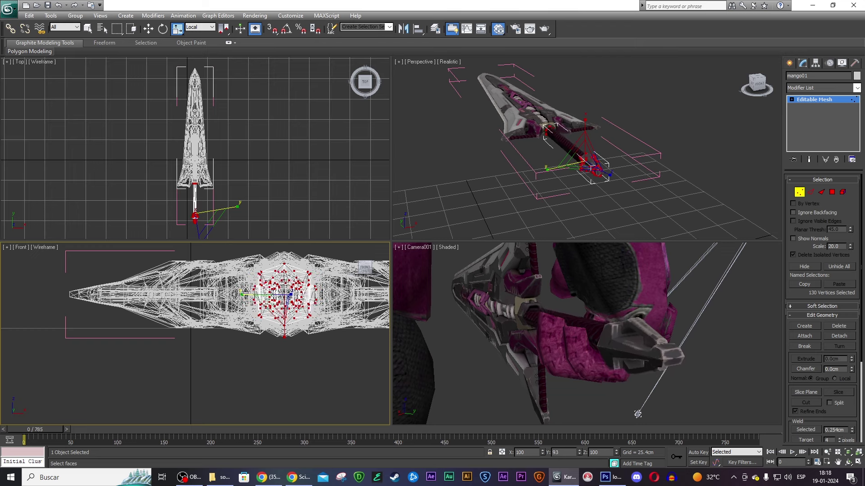
left_click_drag(230, 289, 461, 213)
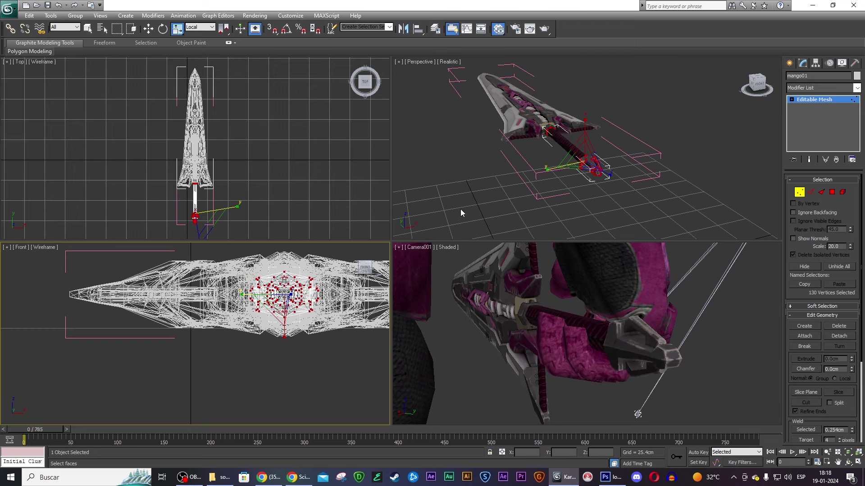
- Try enlarging the 130 pommel vertices to 132% and 193%, then undo the enlargement
key("ctrl+d")
left_click(664, 161)
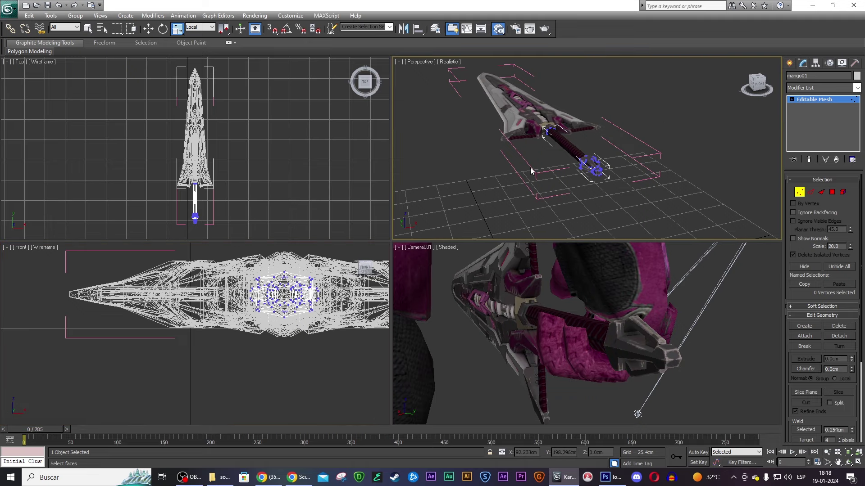
key("ctrl+z")
scroll(637, 145, "up", 2)
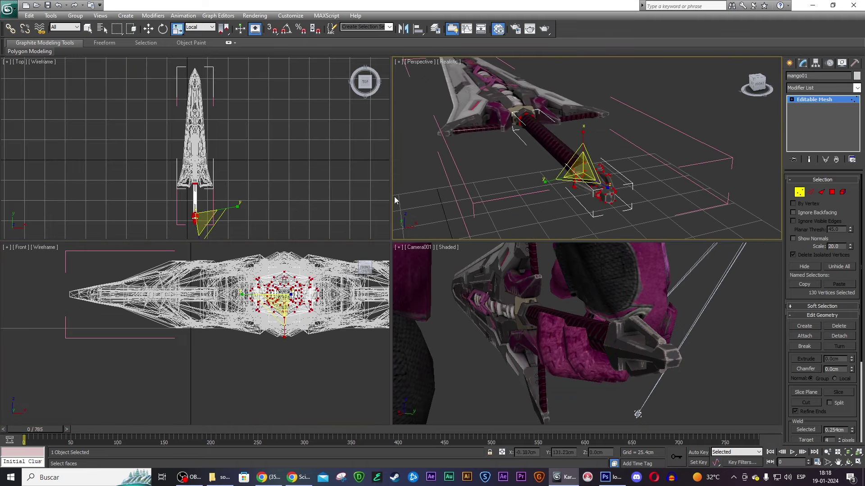
left_click(194, 27)
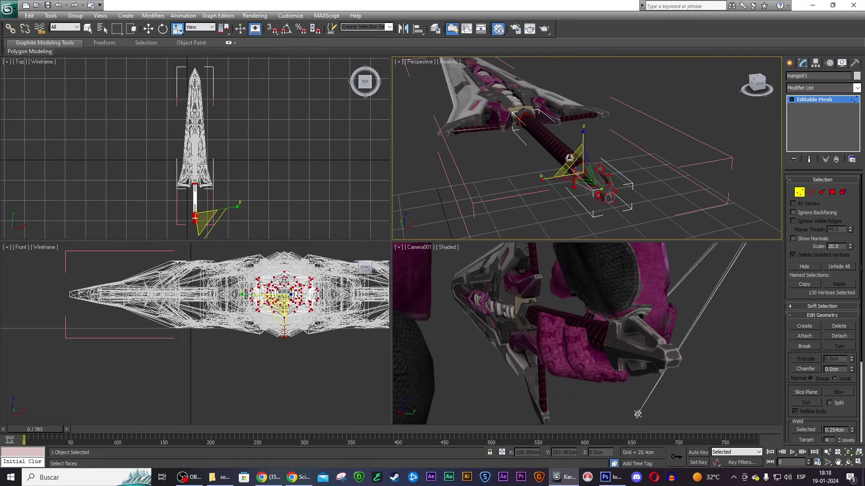
left_click_drag(569, 157, 563, 150)
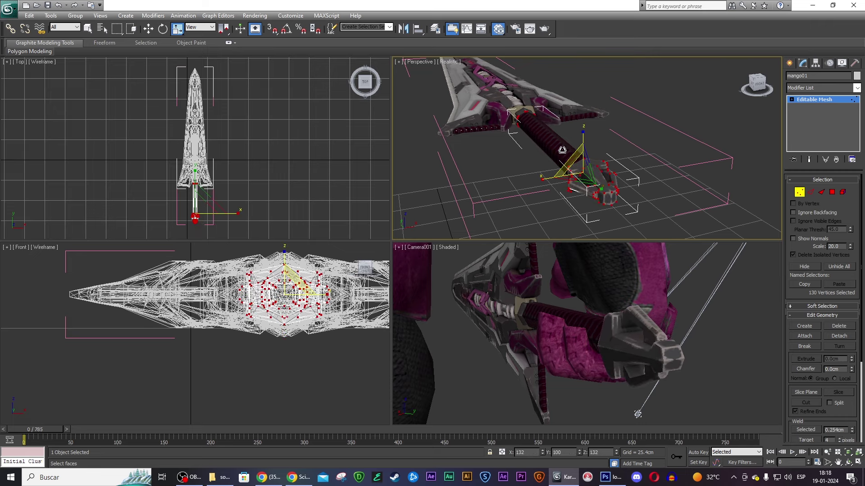
mouse_move(757, 85)
left_mouse_down()
mouse_move(762, 92)
mouse_move(752, 86)
left_mouse_up()
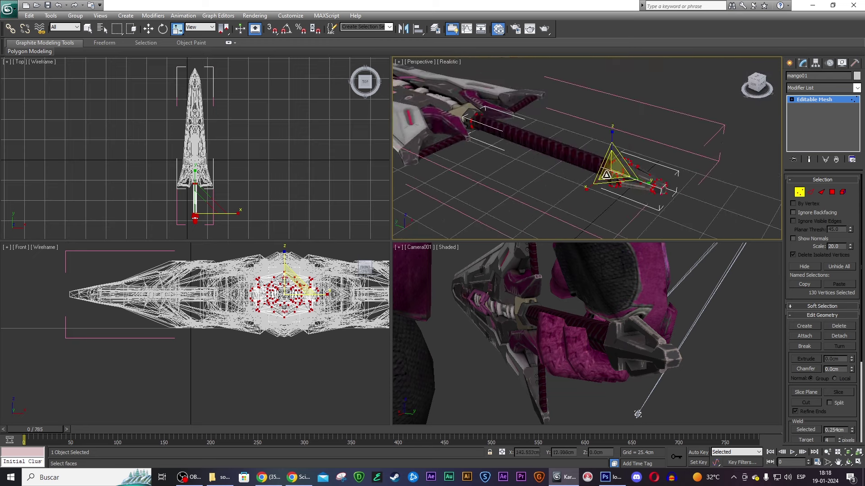
left_click_drag(602, 168, 586, 151)
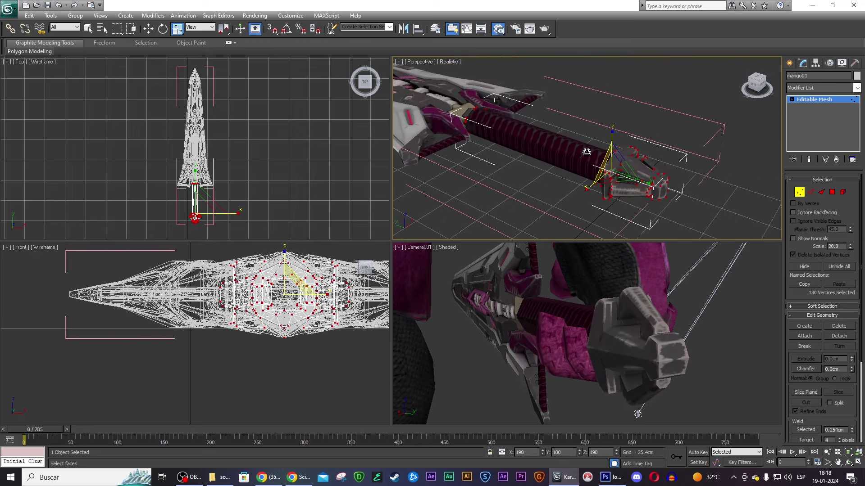
key("ctrl+z")
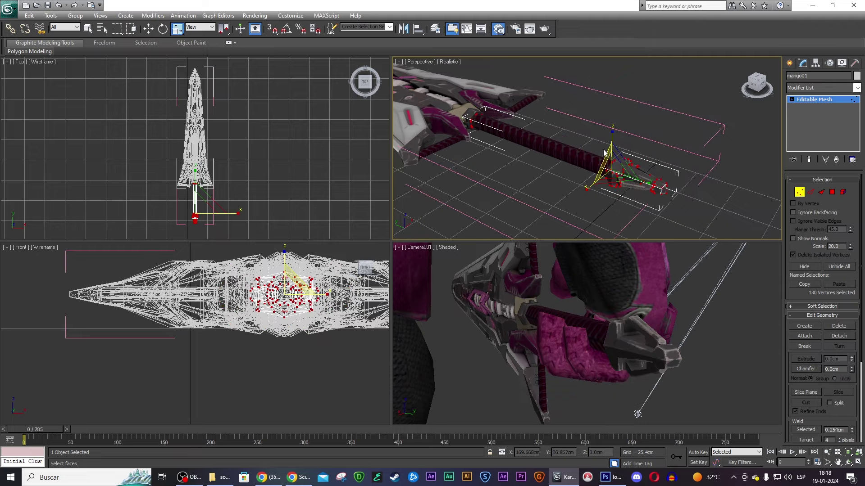
- Clear the vertex selection and frame the grip in every view
left_click(617, 145)
scroll(415, 80, "up", 3)
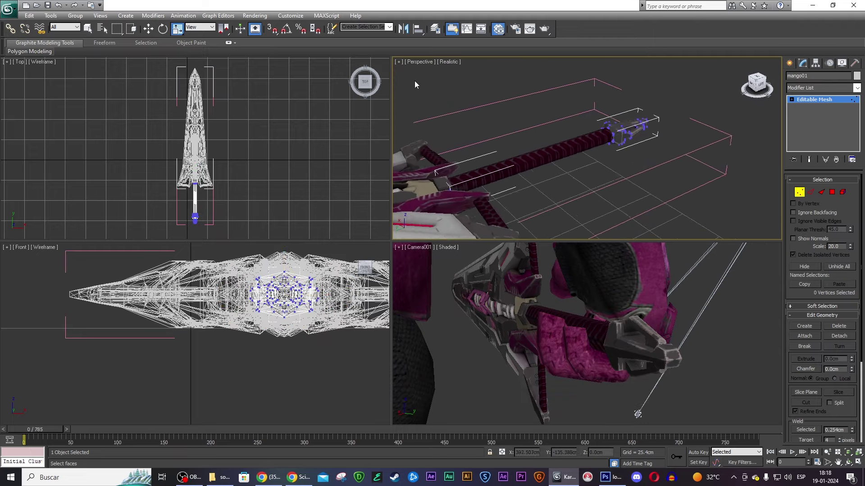
scroll(407, 81, "up", 3)
scroll(758, 75, "up", 3)
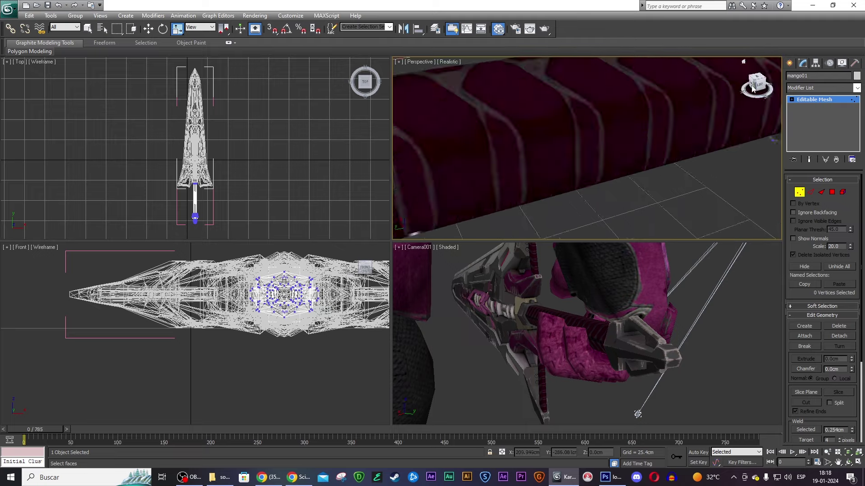
left_click(752, 89)
scroll(640, 127, "down", 3)
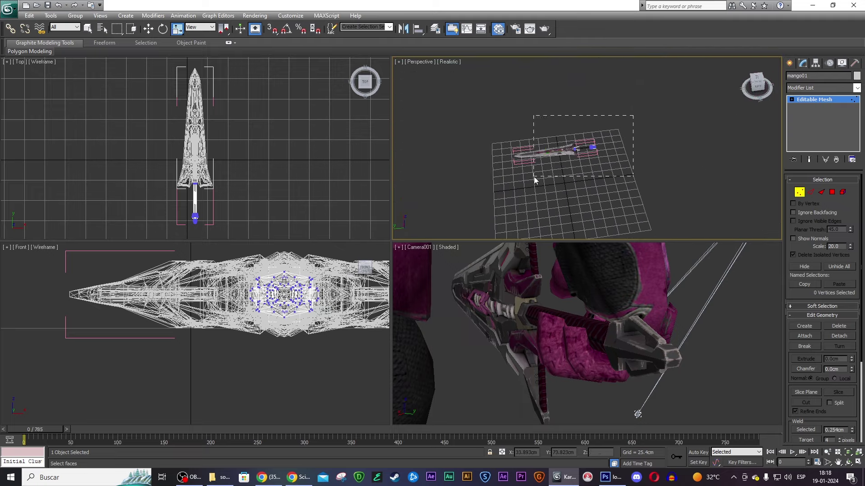
left_click_drag(632, 116, 534, 176)
key("z")
scroll(668, 114, "up", 4)
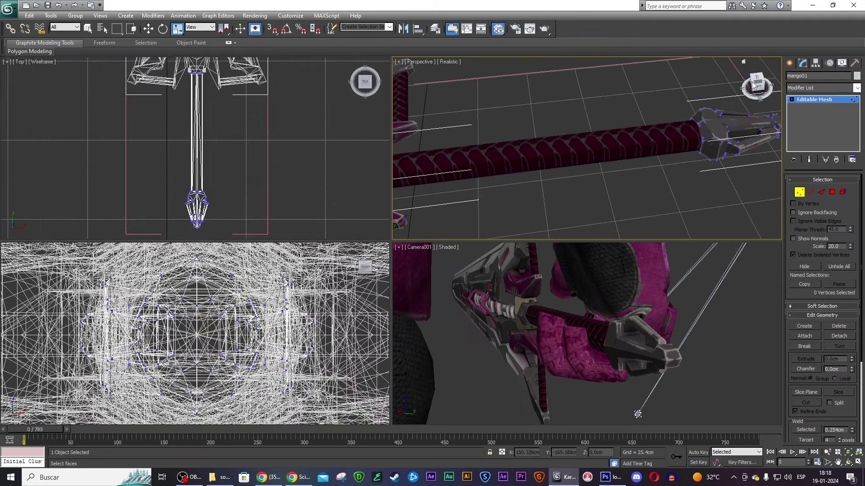
mouse_move(755, 84)
left_mouse_down()
mouse_move(736, 104)
mouse_move(714, 179)
left_mouse_up()
- Select 39 grip vertices and scale them to 139% across in X and Z
middle_click_drag(532, 157, 618, 158)
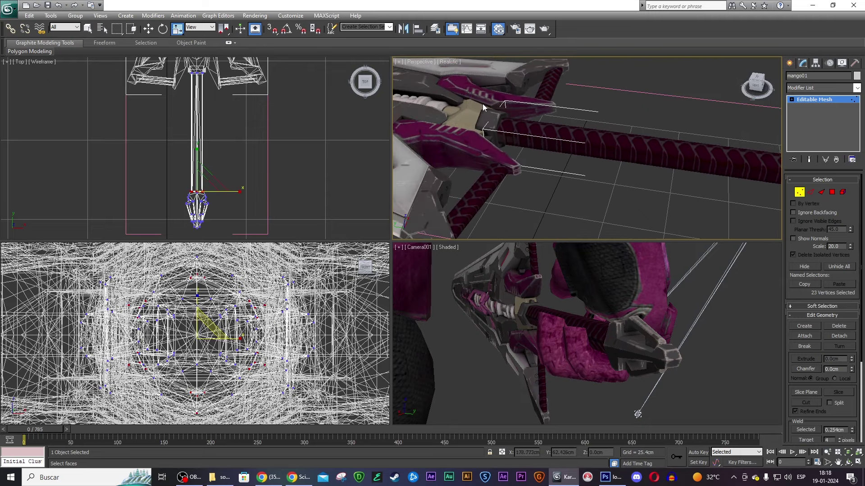
left_click_drag(483, 106, 541, 174, "ctrl")
middle_click_drag(586, 148, 653, 135, "alt")
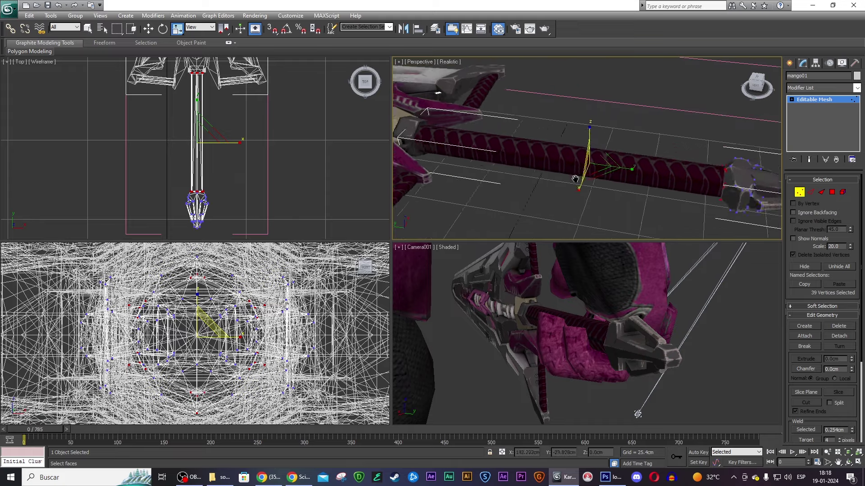
middle_click_drag(685, 108, 726, 79, "alt")
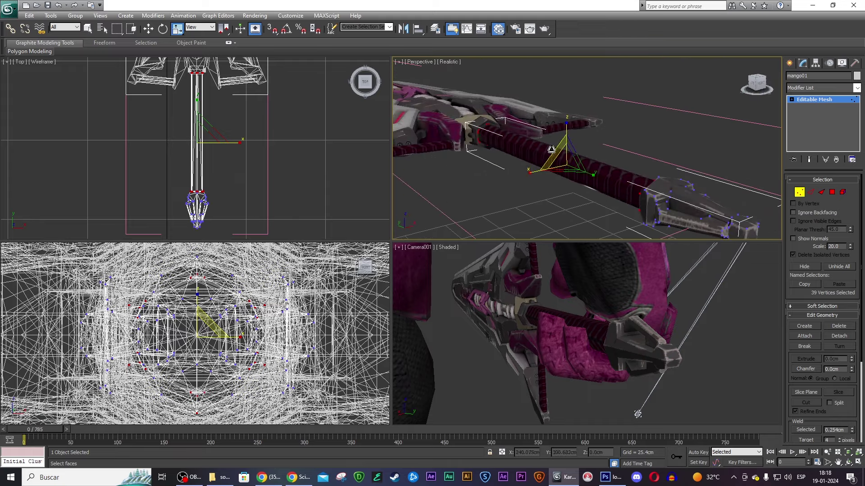
left_click_drag(554, 151, 528, 127)
- Dolly and orbit Camera001 to show the whole character, then exit Vertex mode on mango01
right_click(612, 314)
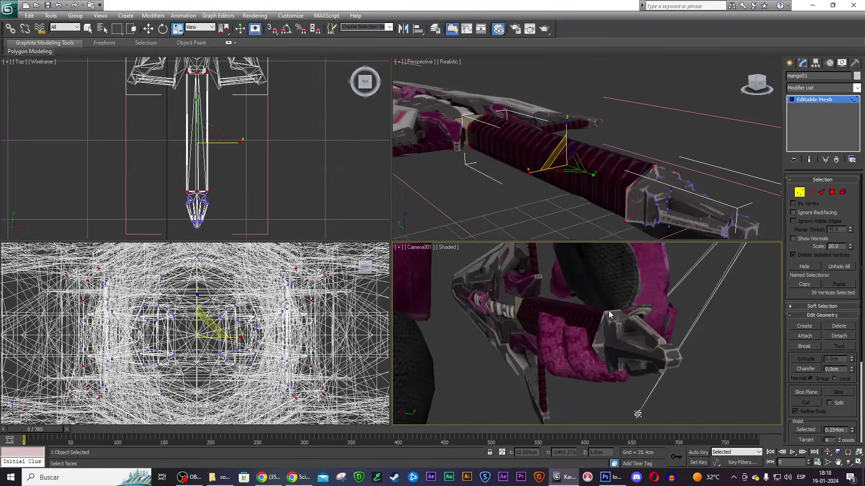
middle_click_drag(616, 310, 621, 315)
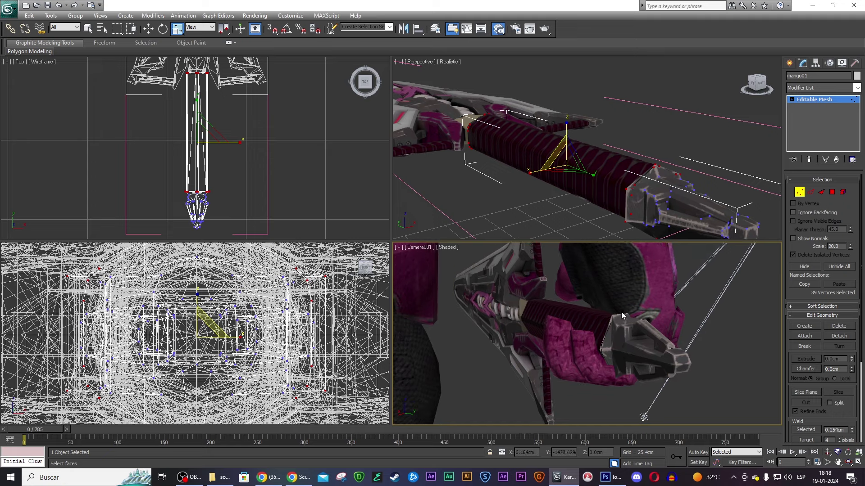
left_click(828, 463)
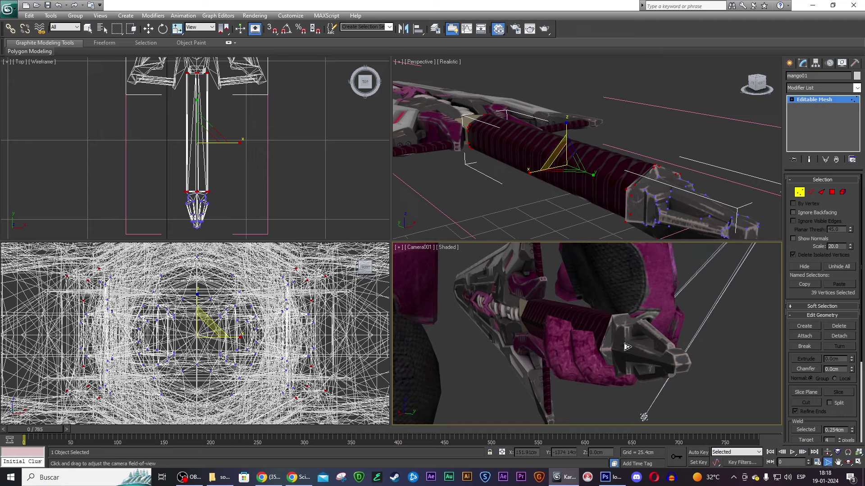
left_click(828, 452)
left_click_drag(644, 412, 633, 343)
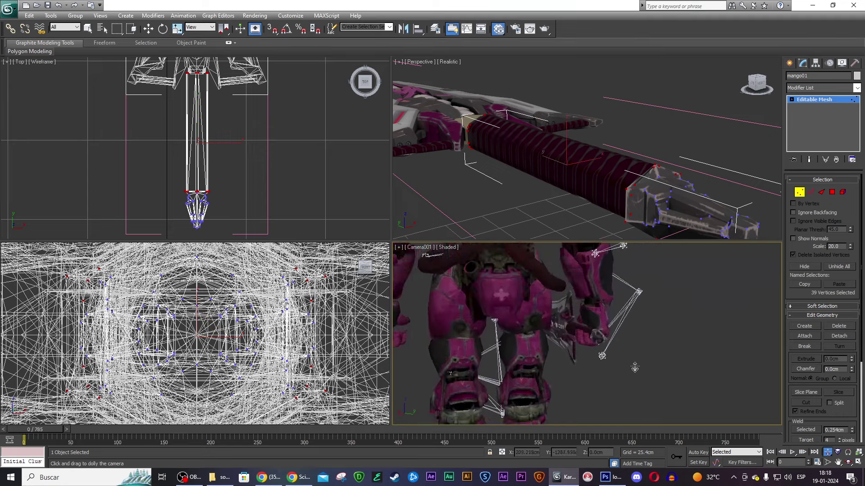
left_click(848, 463)
mouse_move(635, 349)
left_mouse_down()
mouse_move(676, 330)
mouse_move(627, 325)
mouse_move(639, 329)
mouse_move(643, 345)
mouse_move(719, 345)
mouse_move(710, 328)
mouse_move(631, 332)
mouse_move(644, 324)
left_mouse_up()
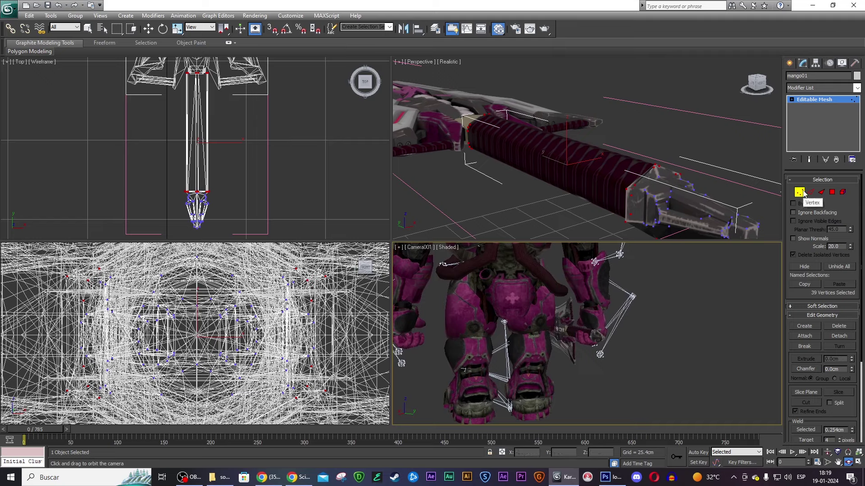
left_click(706, 152)
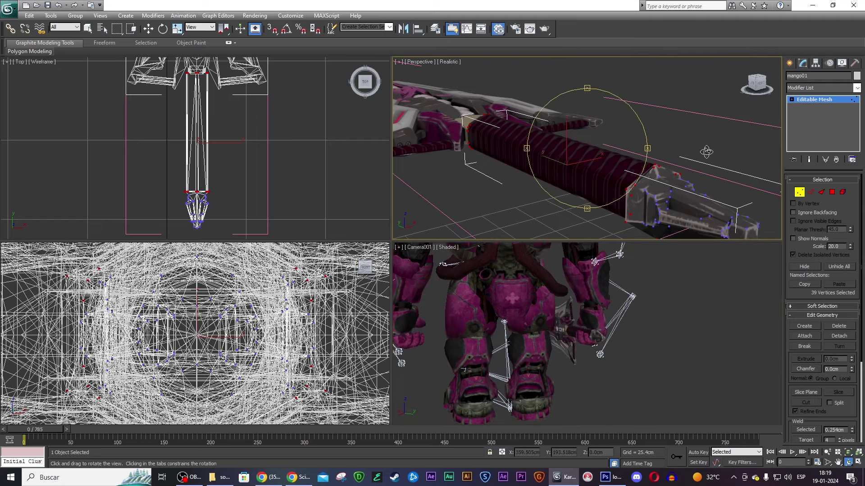
left_click(799, 193)
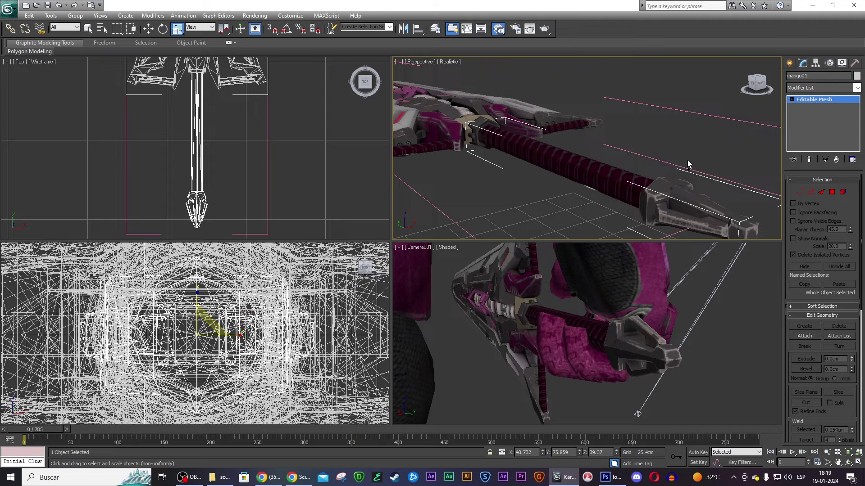
- Select mango01's 130 pommel vertices in Vertex mode and scale them outward
left_click(799, 193)
scroll(662, 168, "down", 2)
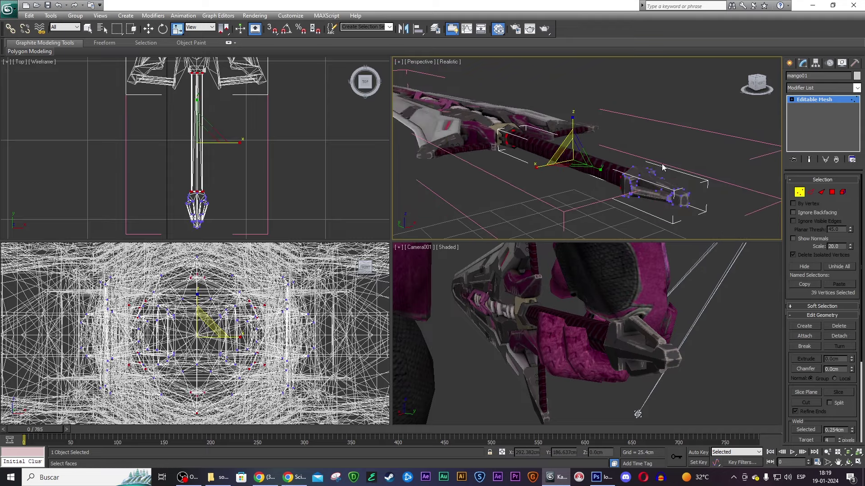
left_click_drag(444, 229, 443, 228)
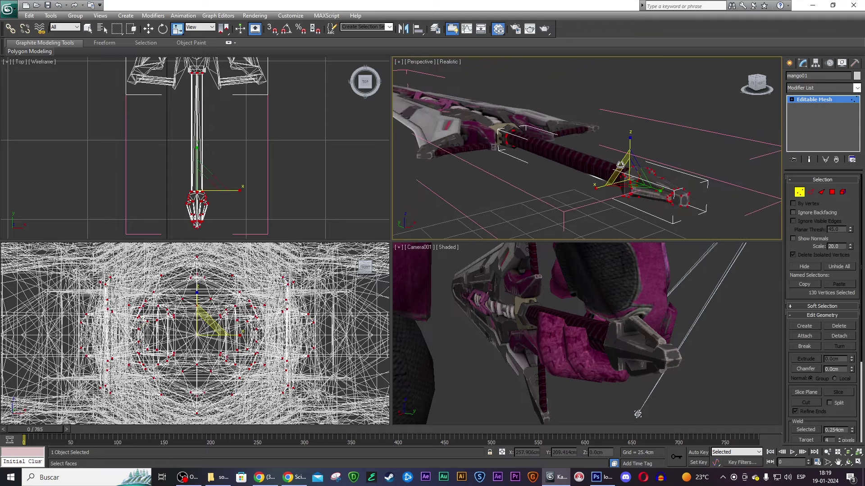
left_click_drag(620, 165, 644, 262)
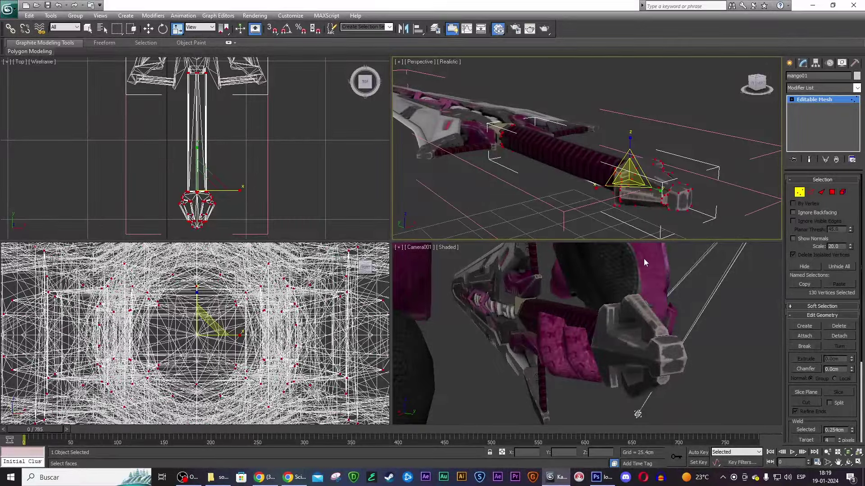
- Make the lower-left view a fitted perspective, undo the pommel scaling and exit Vertex mode
right_click(646, 264)
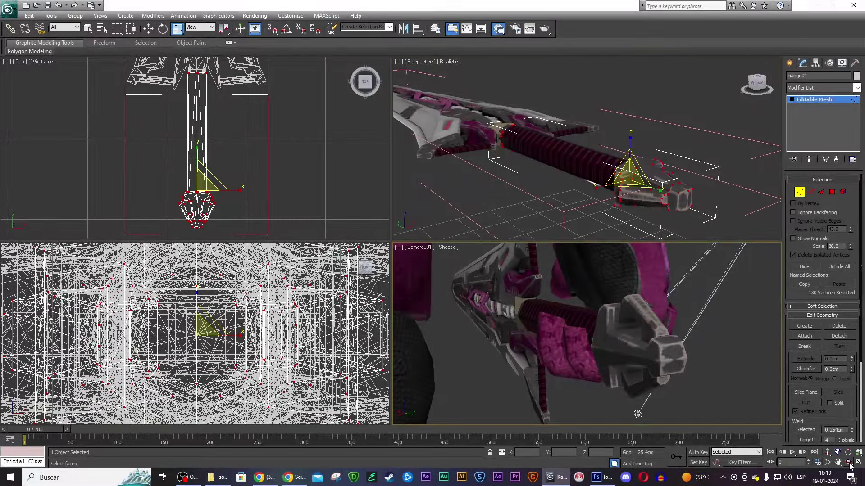
right_click(213, 273)
key("p")
key("z")
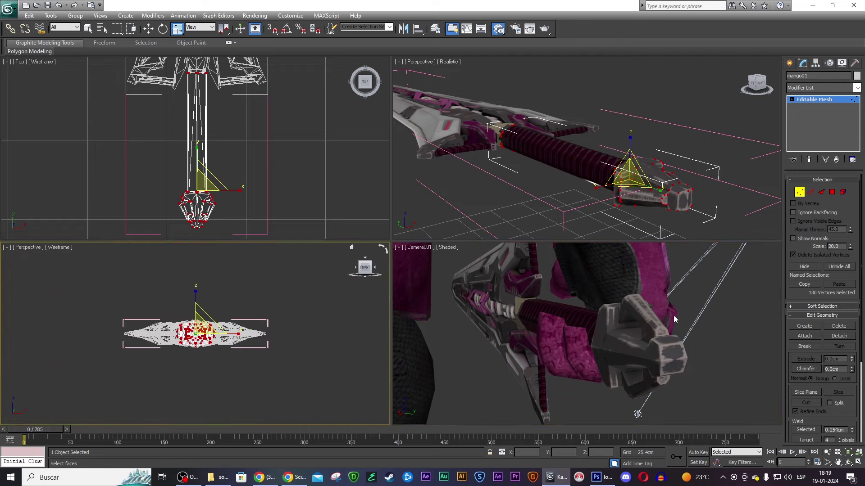
right_click(639, 126)
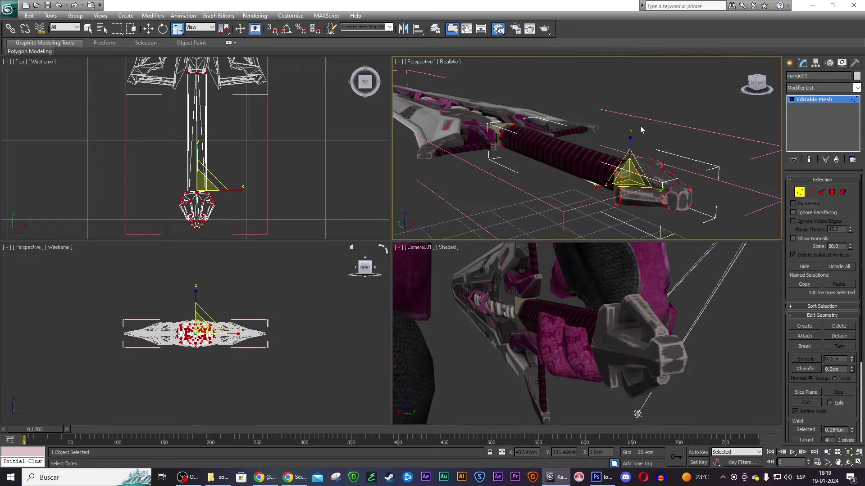
key("ctrl+z")
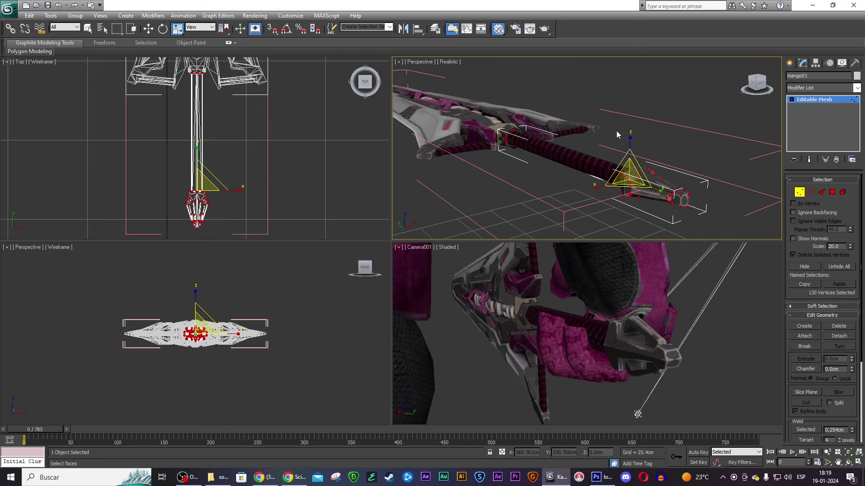
left_click(799, 192)
- Select espada001 and show the perspective view in realistic shading, aimed at the sword grip
left_click(604, 326)
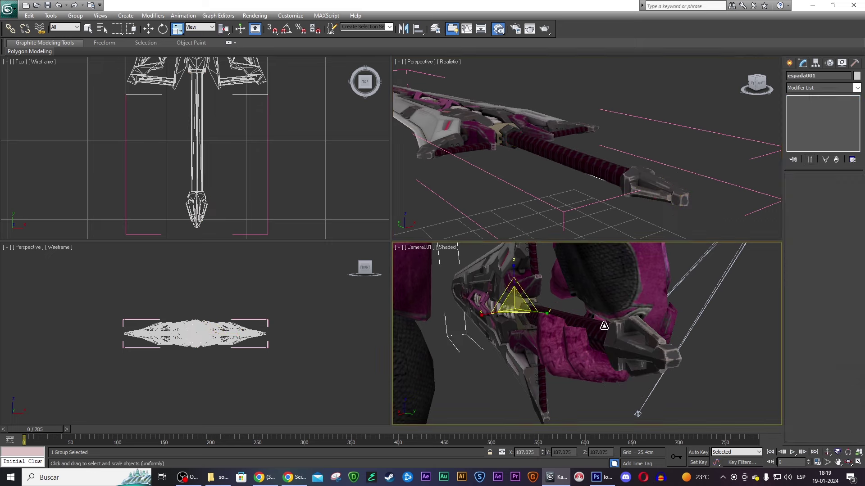
right_click(534, 164)
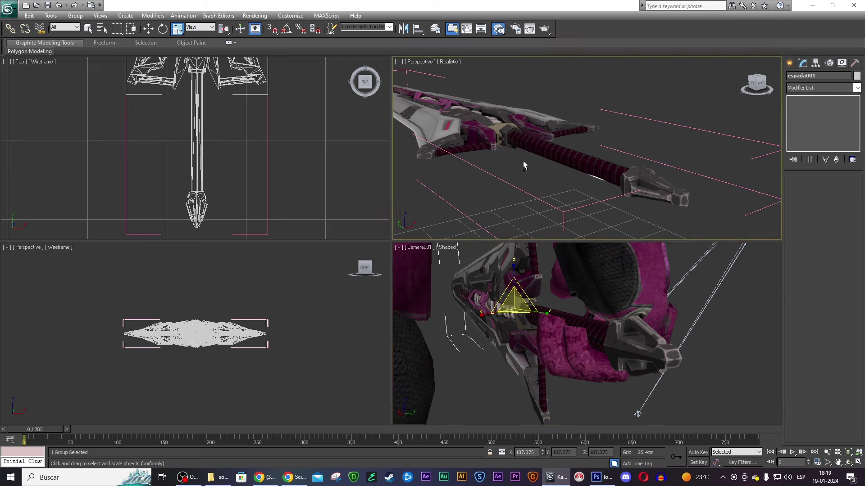
left_click(314, 286)
scroll(310, 288, "down", 2)
scroll(316, 307, "up", 2)
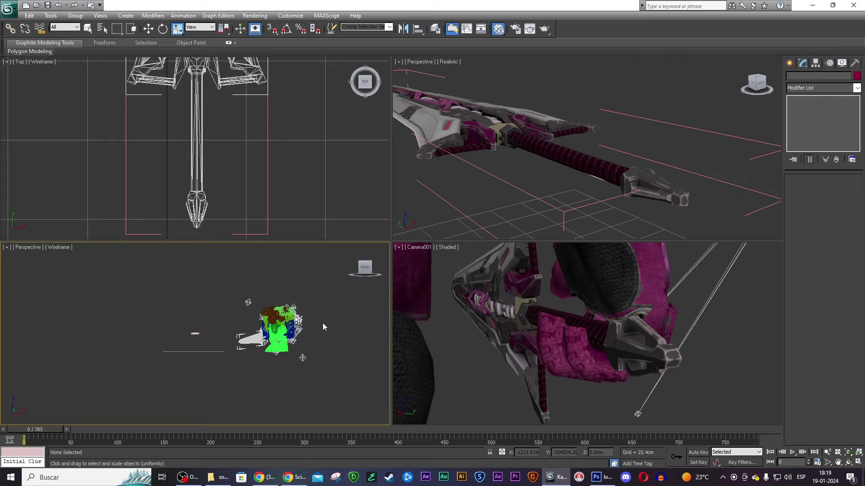
scroll(322, 323, "up", 3)
scroll(311, 333, "up", 3)
key("F3")
left_click(249, 325)
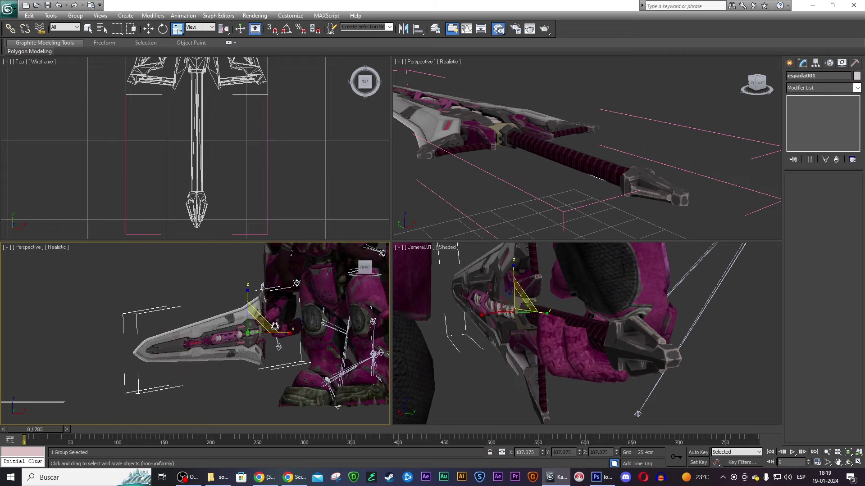
left_click_drag(363, 264, 301, 286)
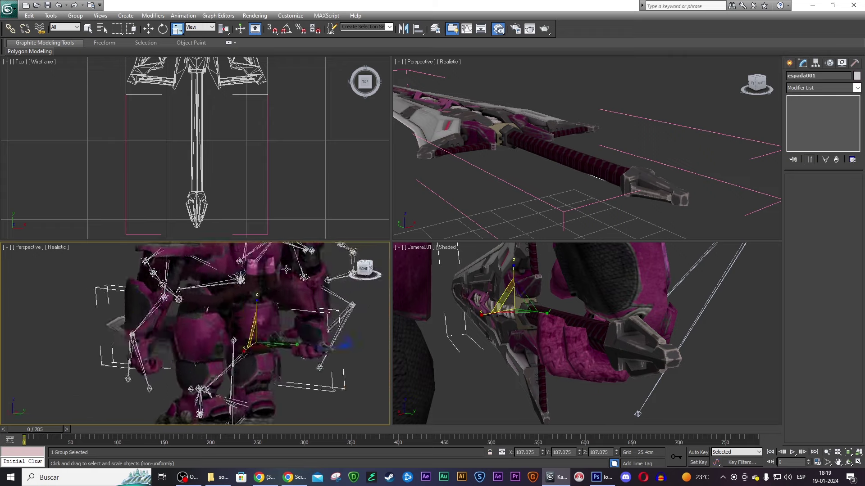
middle_click_drag(302, 285, 254, 260)
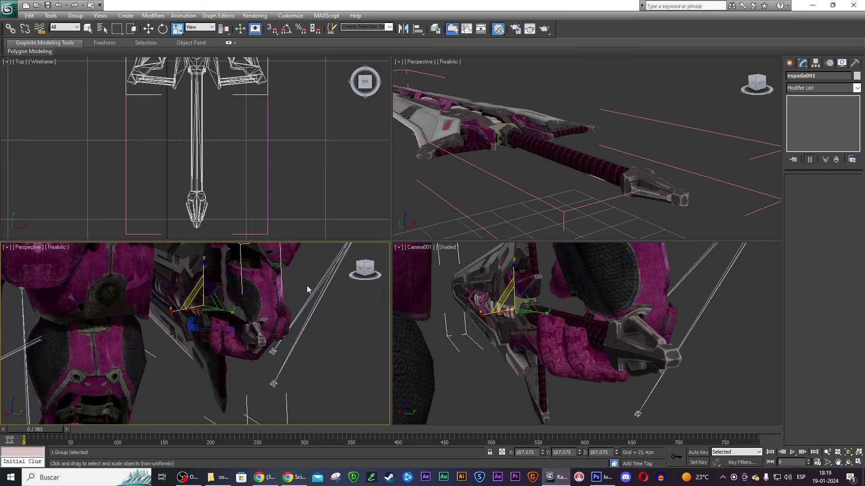
scroll(308, 289, "up", 3)
- Select mango01 and scale up its end vertices in Vertex mode
left_click(572, 155)
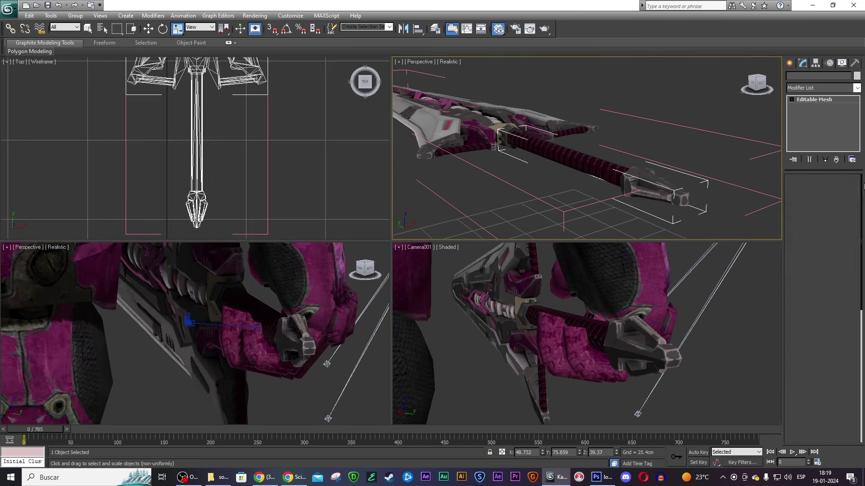
key("1")
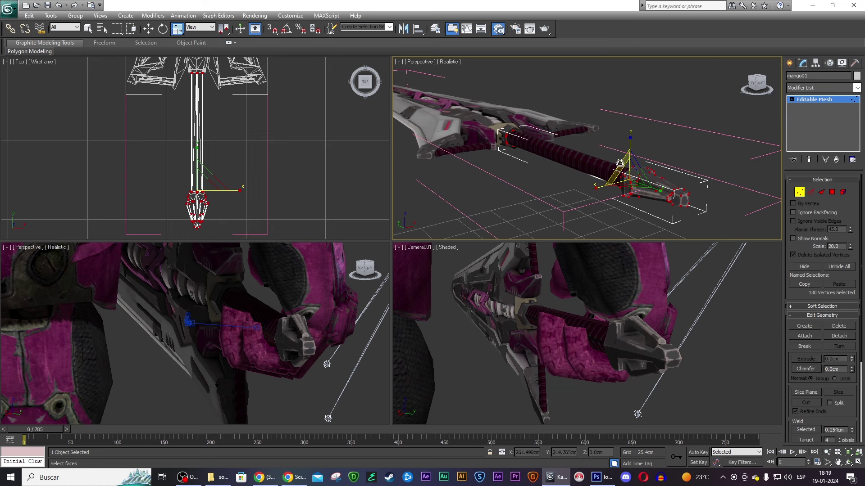
left_click_drag(620, 163, 612, 156)
right_click(224, 311)
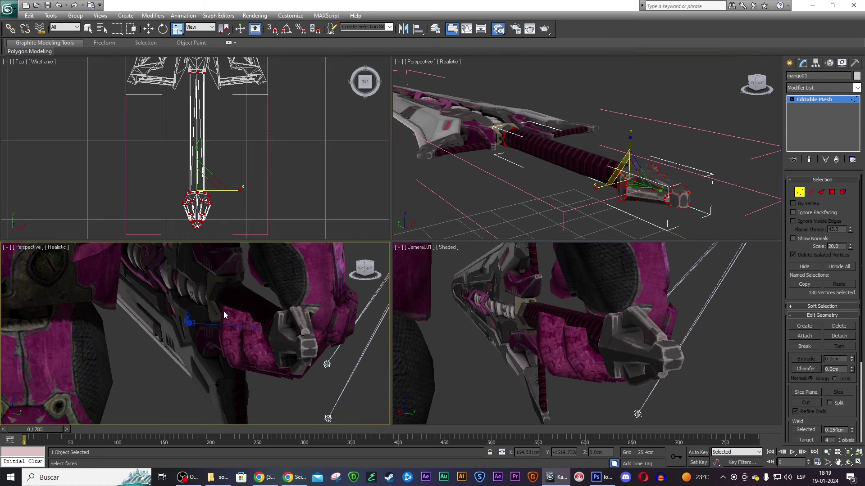
- Orbit and pan the perspective view around the character's waist
mouse_move(223, 312)
middle_mouse_down("alt")
mouse_move(362, 264)
mouse_move(293, 301)
middle_mouse_up("alt")
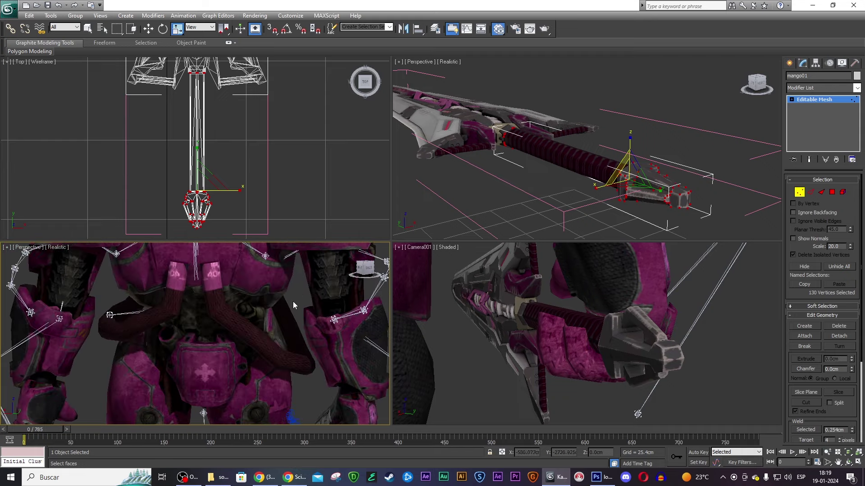
scroll(294, 302, "down", 3)
left_click(353, 250)
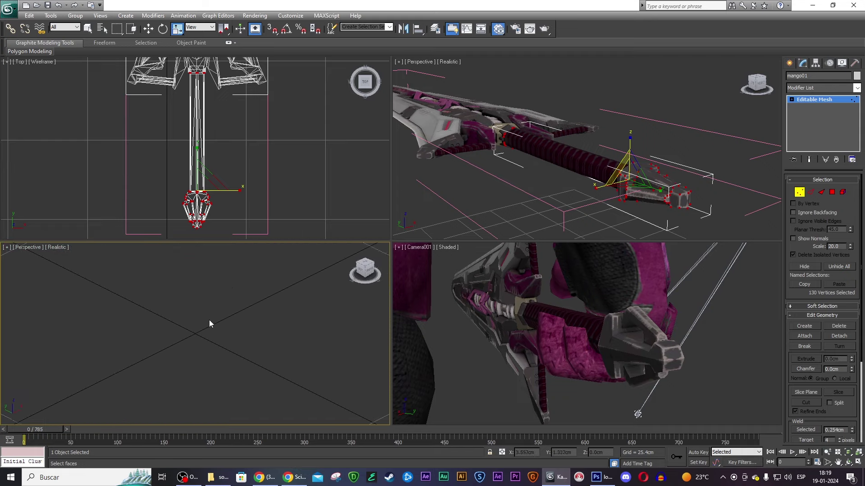
scroll(209, 319, "down", 3)
middle_click_drag(209, 320, 275, 341)
scroll(360, 355, "up", 3)
scroll(342, 316, "up", 2)
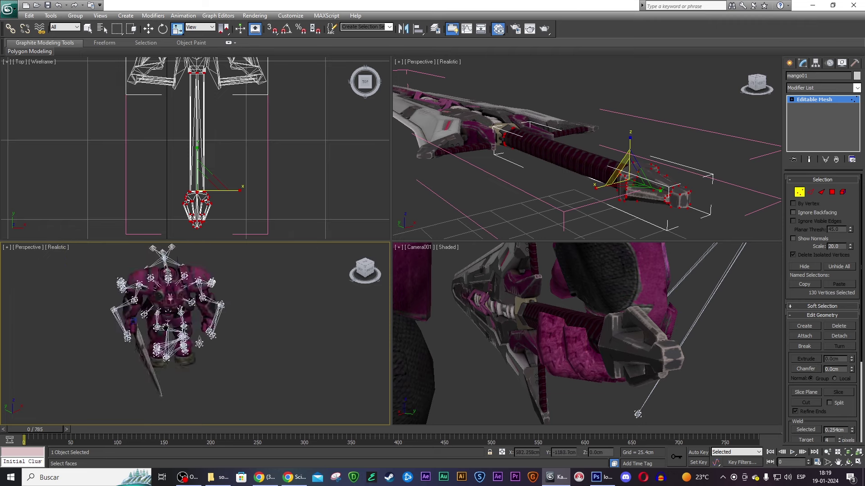
scroll(339, 286, "up", 2)
scroll(339, 285, "up", 2)
left_click_drag(367, 272, 275, 282)
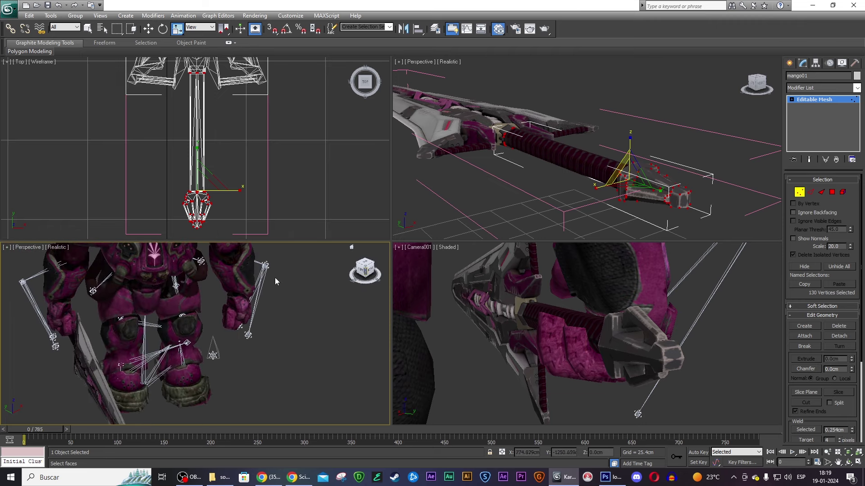
- Deselect the handle vertices, exit Vertex mode and reselect the espada001 group
left_click(89, 362)
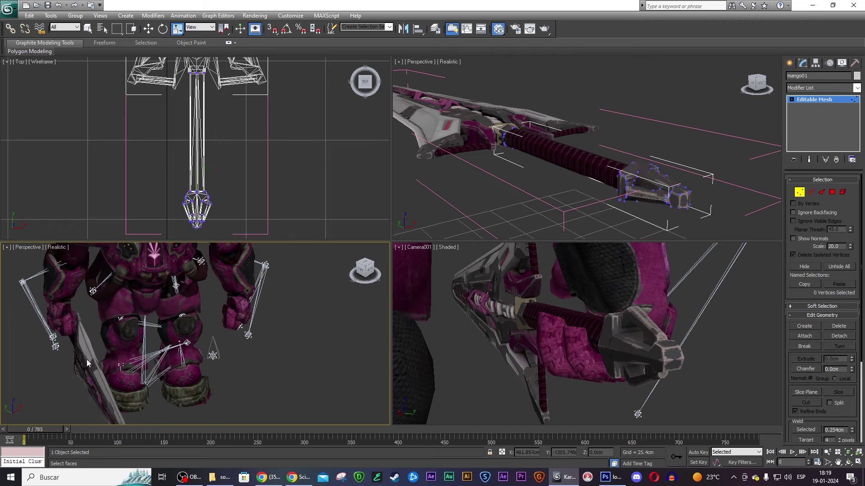
left_click(799, 196)
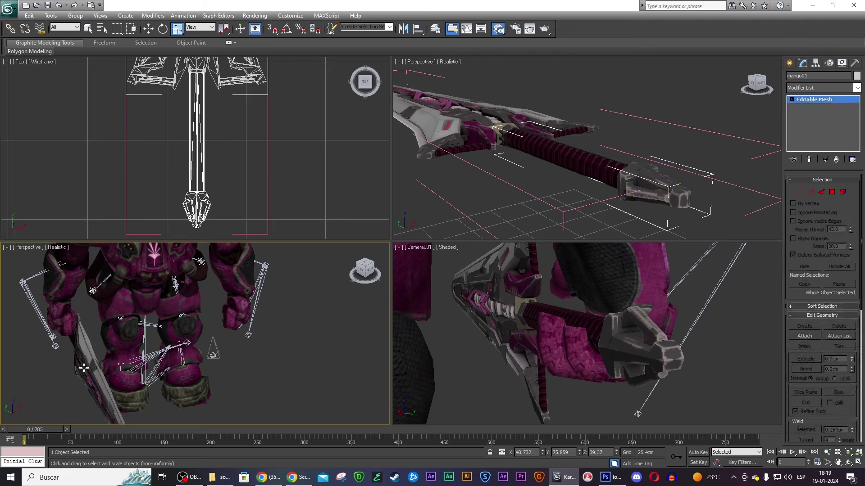
left_click(518, 307)
mouse_move(347, 290)
middle_mouse_down("alt")
mouse_move(339, 261)
mouse_move(322, 258)
mouse_move(336, 280)
mouse_move(338, 248)
middle_mouse_up("alt")
left_click(828, 462)
scroll(220, 289, "up", 2)
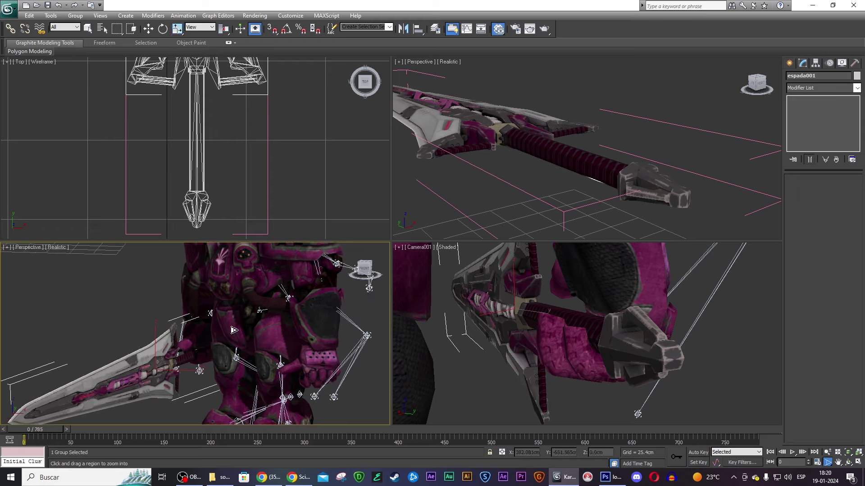
scroll(220, 289, "up", 3)
scroll(220, 289, "up", 3)
scroll(220, 289, "down", 4)
scroll(220, 289, "down", 3)
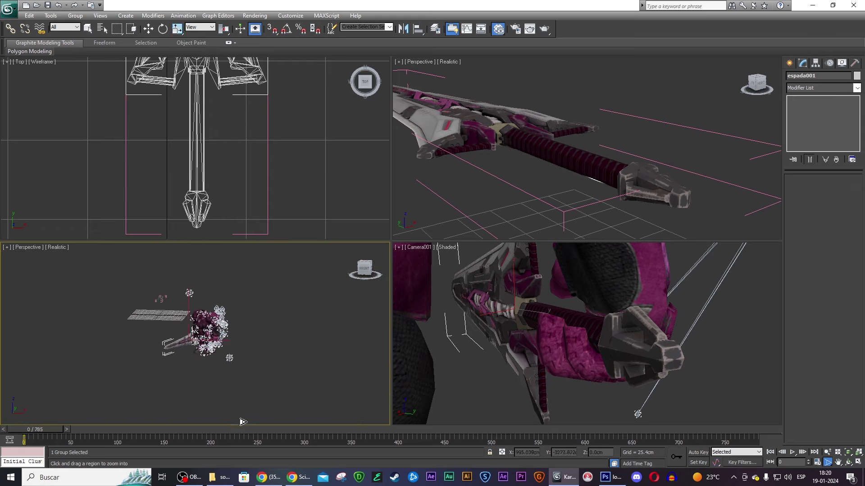
scroll(222, 303, "up", 2)
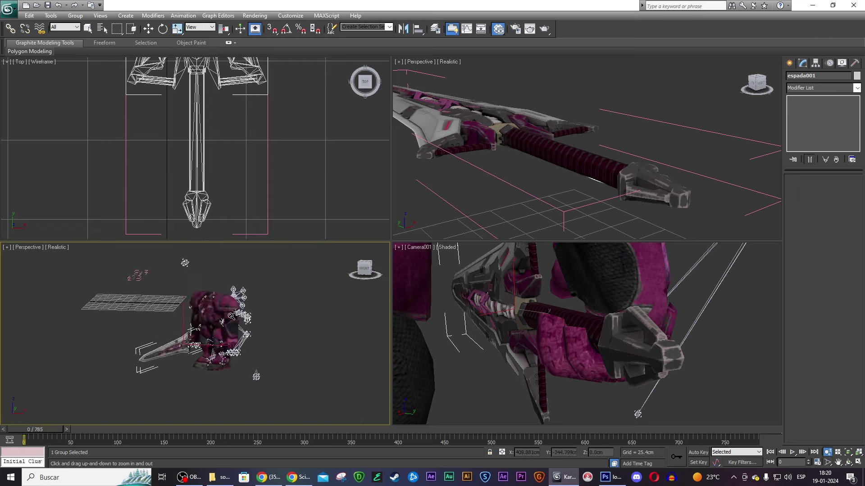
scroll(222, 303, "up", 2)
scroll(222, 303, "up", 3)
scroll(231, 310, "up", 2)
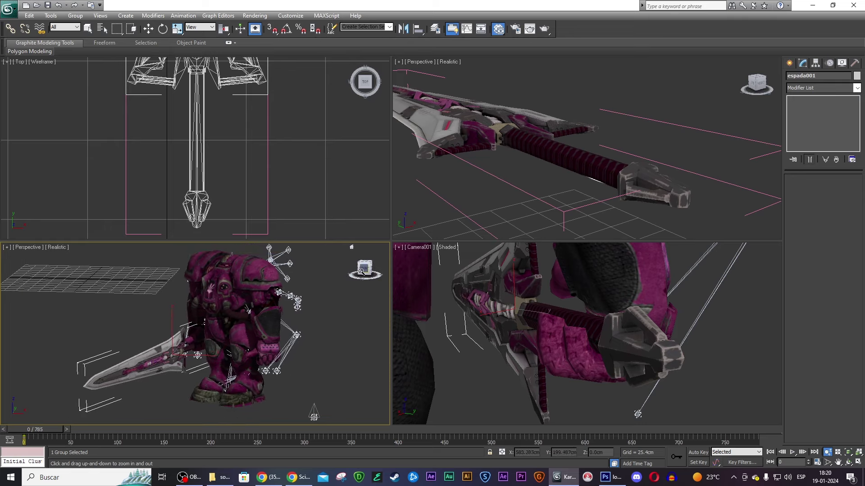
left_click_drag(361, 272, 368, 273)
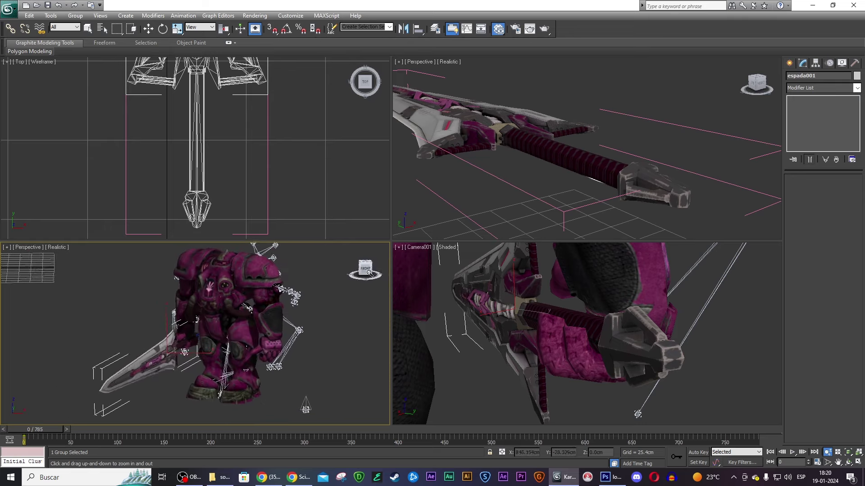
scroll(201, 309, "up", 2)
scroll(201, 309, "up", 3)
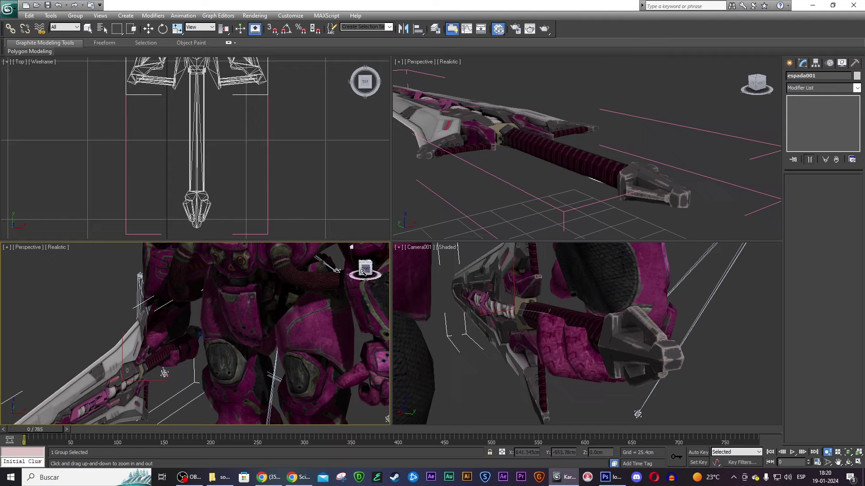
middle_click_drag(363, 272, 253, 269, "alt")
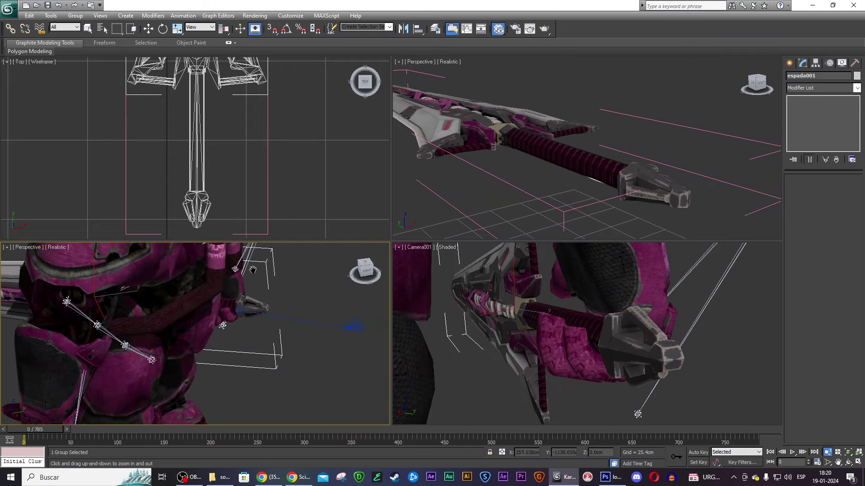
scroll(253, 269, "up", 2)
scroll(290, 292, "up", 2)
scroll(351, 288, "down", 3)
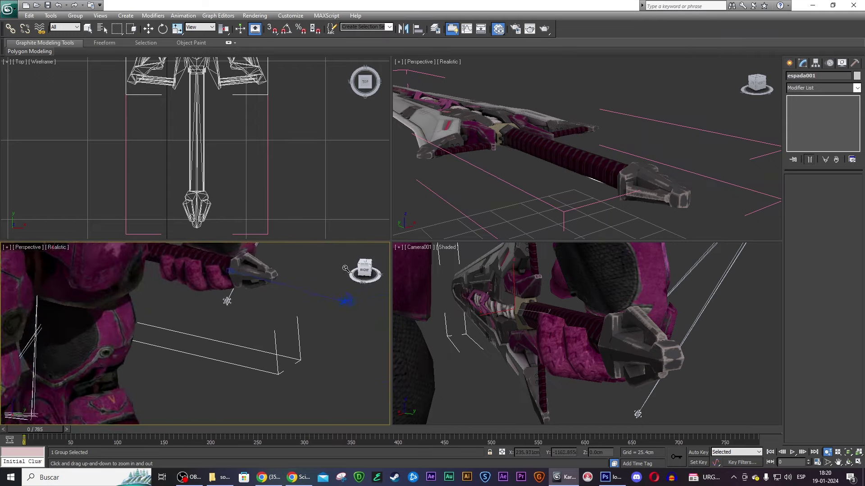
scroll(281, 297, "down", 2)
left_click_drag(281, 297, 286, 357)
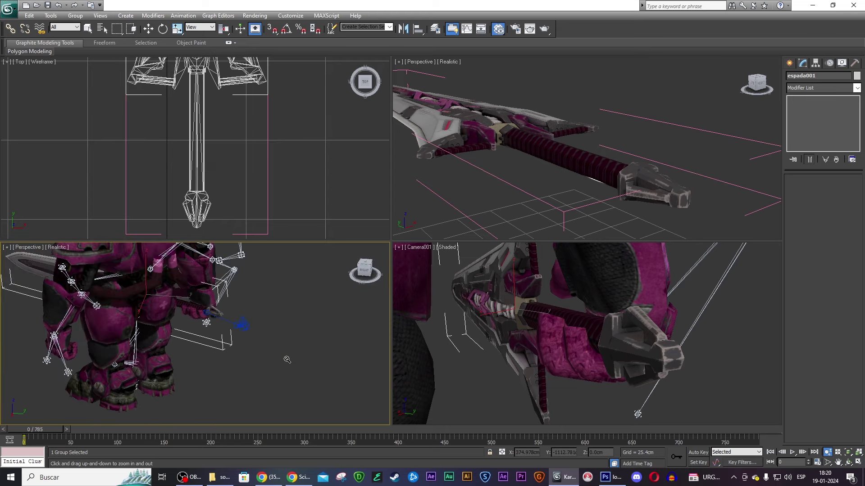
scroll(206, 301, "up", 3)
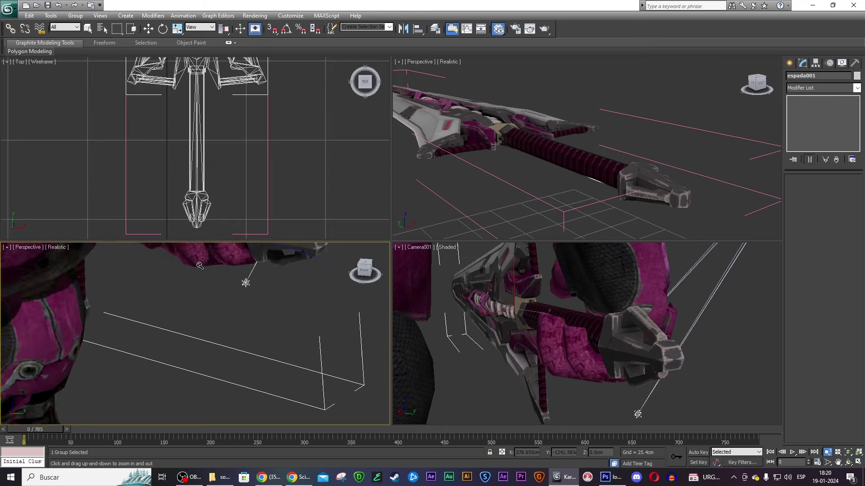
middle_click_drag(207, 282, 232, 331)
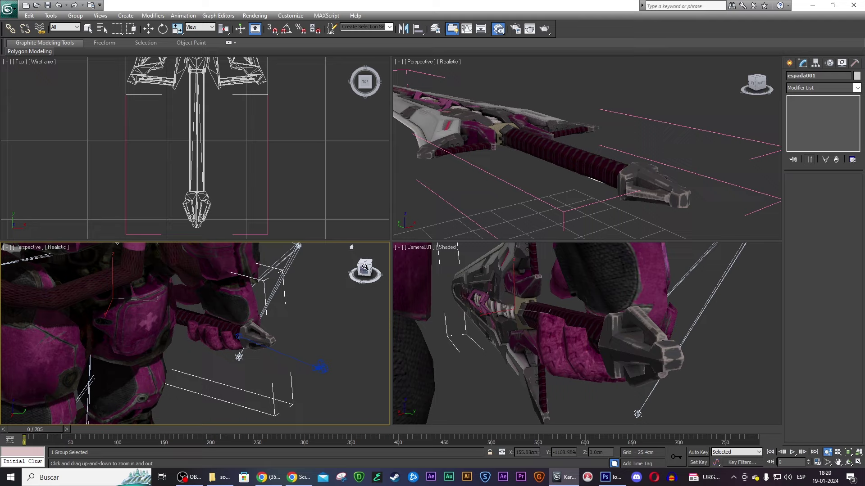
- Set the Local reference coordinate system and trial-rotate the sword group, then undo it
mouse_move(365, 267)
left_mouse_down()
mouse_move(28, 258)
mouse_move(154, 84)
left_mouse_up()
left_click(149, 31)
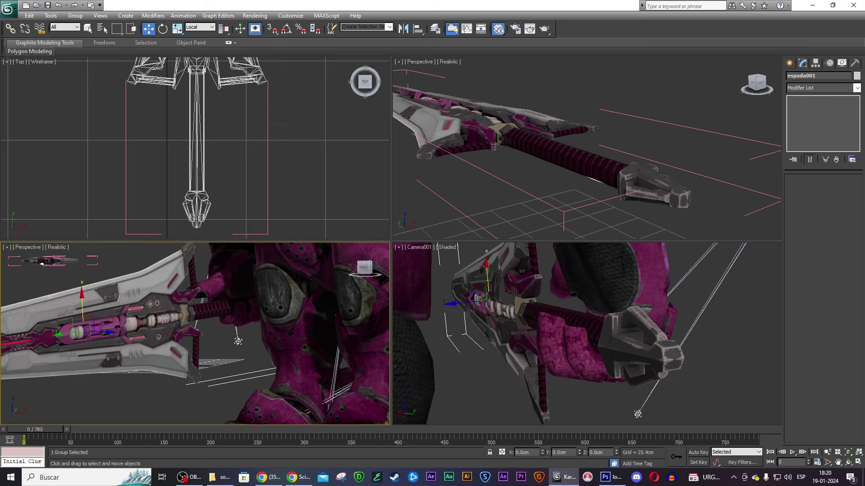
middle_click_drag(134, 296, 143, 297, "alt")
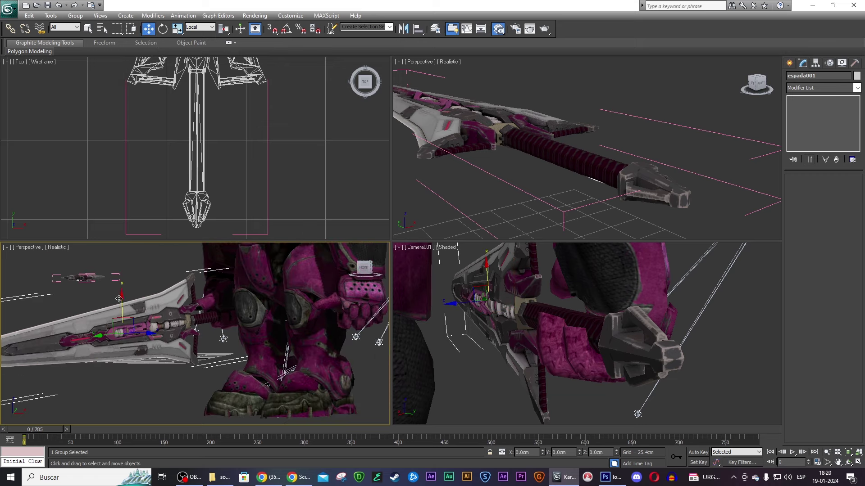
key("e")
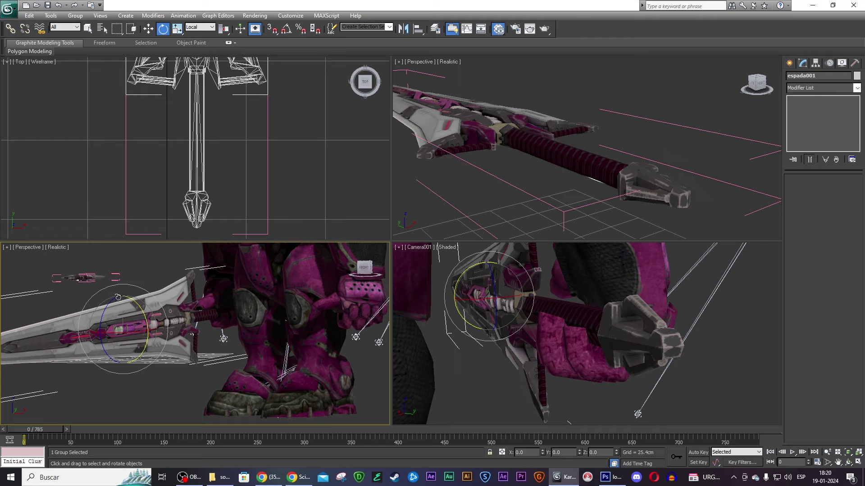
left_click(198, 27)
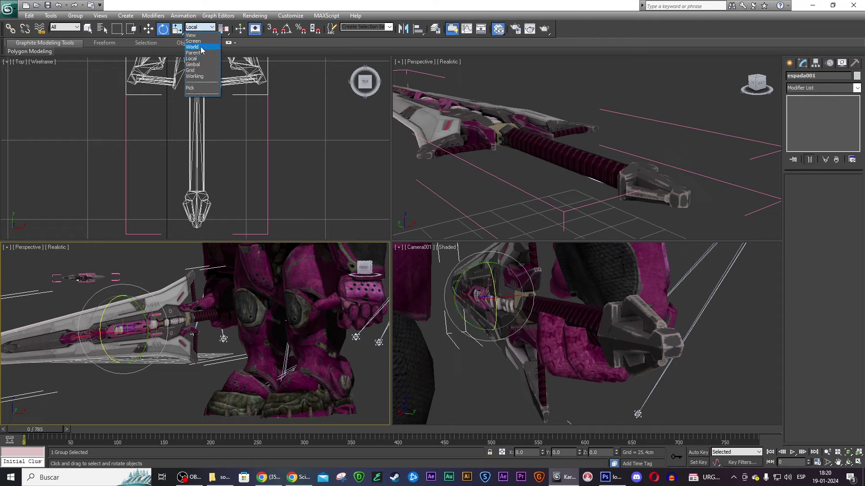
left_click(200, 63)
mouse_move(135, 293)
middle_mouse_down("alt")
mouse_move(6, 273)
mouse_move(172, 296)
middle_mouse_up("alt")
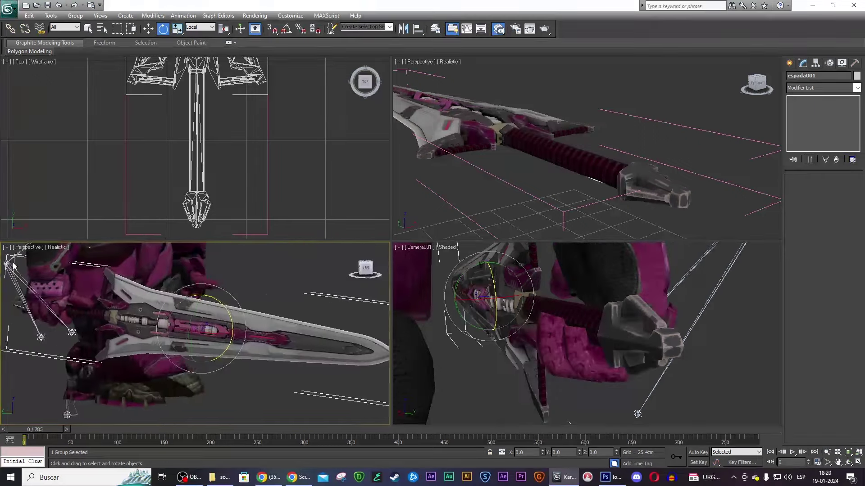
scroll(75, 322, "up", 2)
scroll(74, 322, "up", 2)
scroll(75, 322, "down", 1)
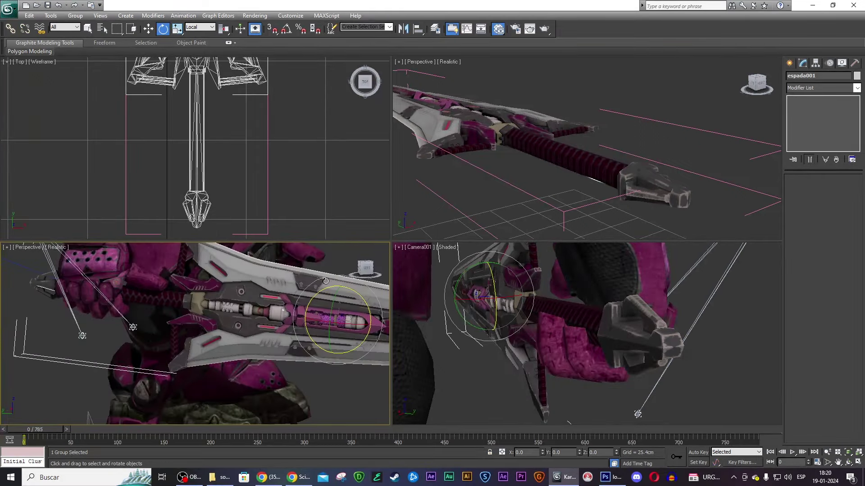
left_click_drag(344, 287, 324, 299)
key("ctrl+z")
key("w")
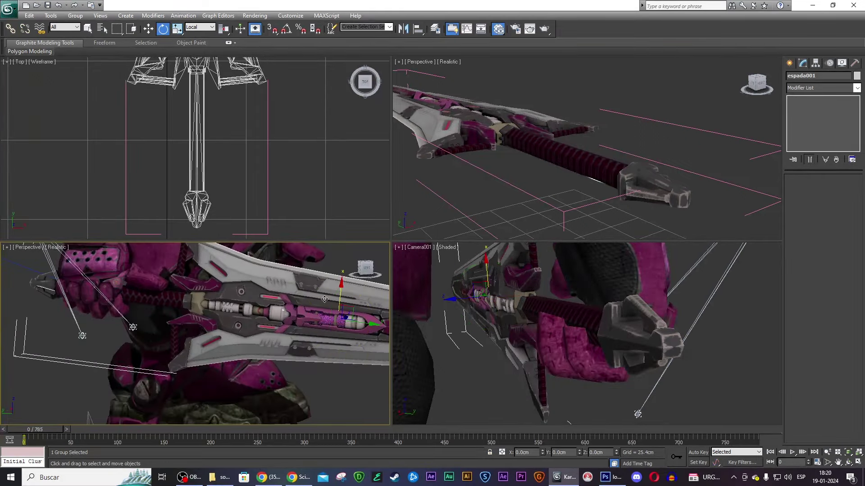
- Lower the espada001 group on Z and nudge it slightly along X
middle_click_drag(376, 264, 376, 310, "alt")
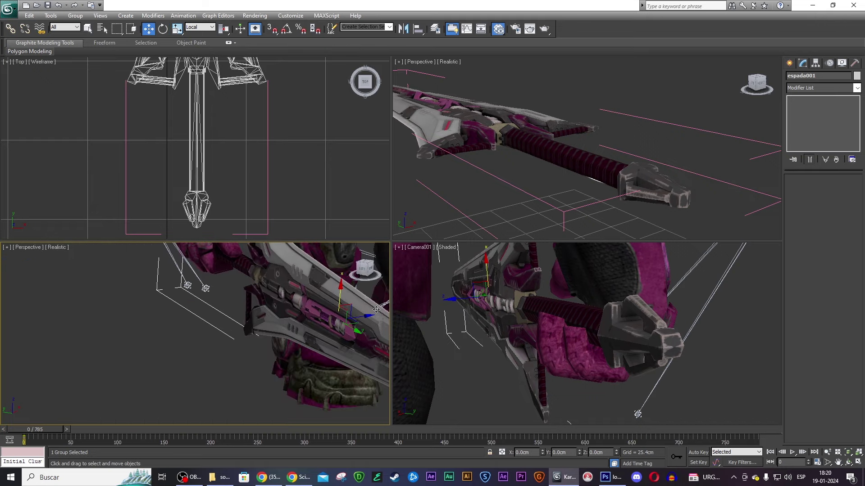
left_click_drag(366, 318, 363, 317)
left_click_drag(361, 317, 363, 317)
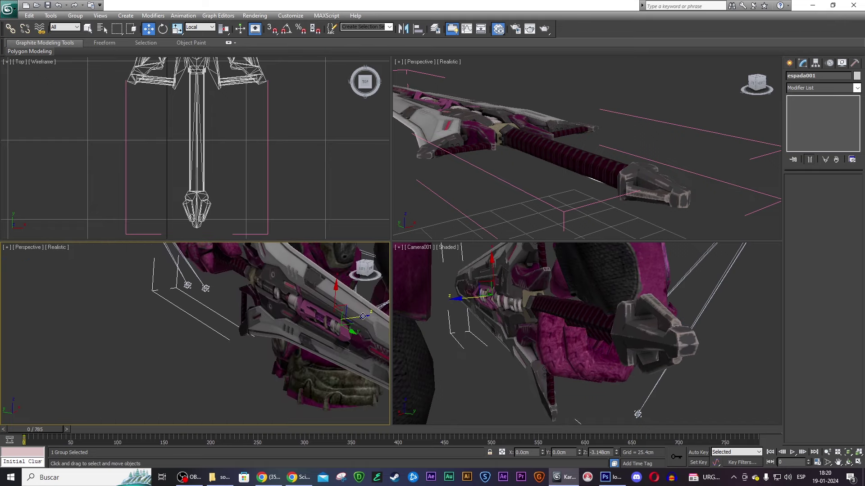
left_click(368, 274)
scroll(302, 290, "up", 3)
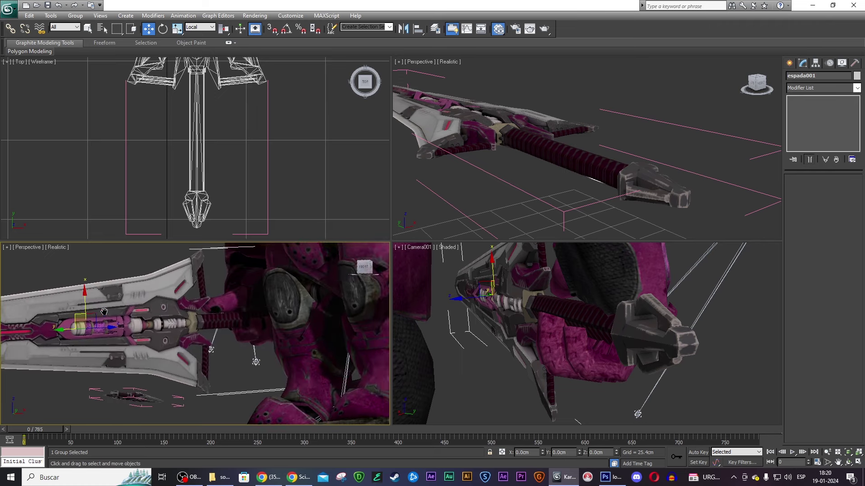
scroll(303, 289, "up", 3)
scroll(303, 289, "down", 2)
scroll(298, 288, "down", 2)
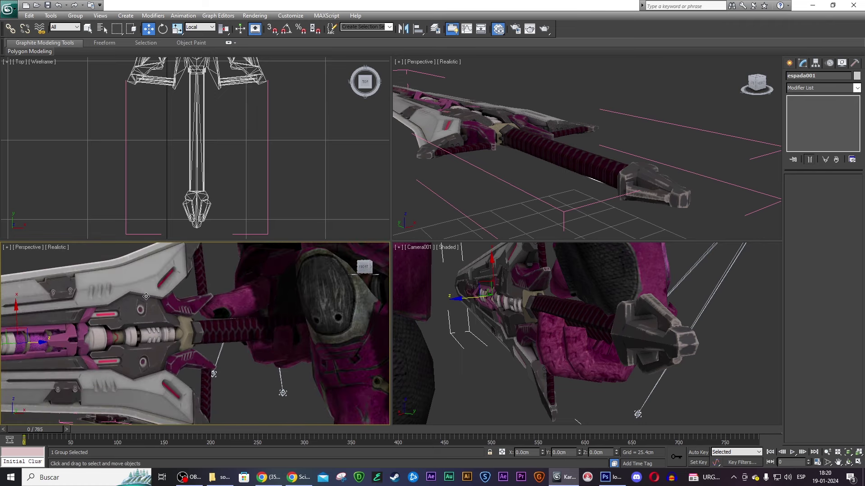
left_click_drag(16, 310, 18, 308)
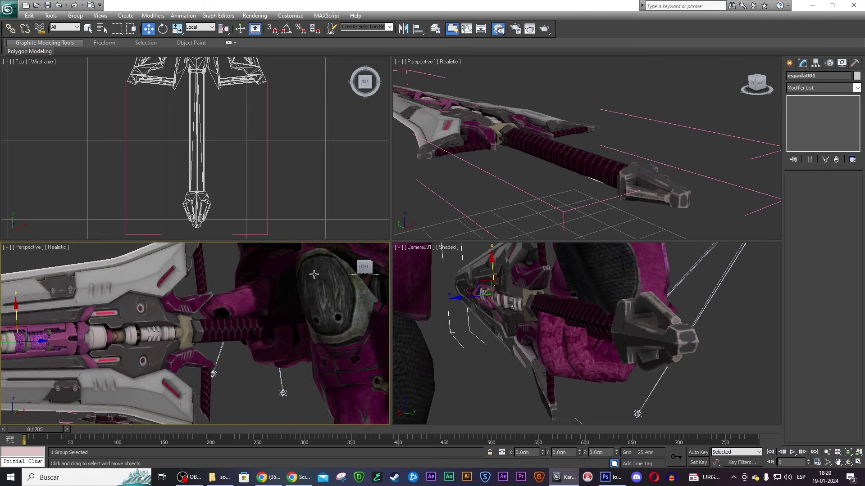
- Enlarge and raise mango01's pommel vertices to about 119% on Z, then exit Vertex mode
left_click(571, 158)
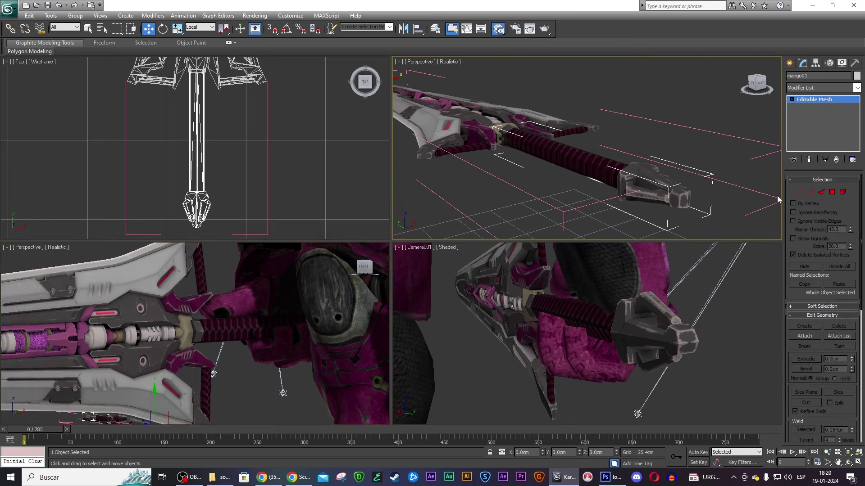
left_click(800, 195)
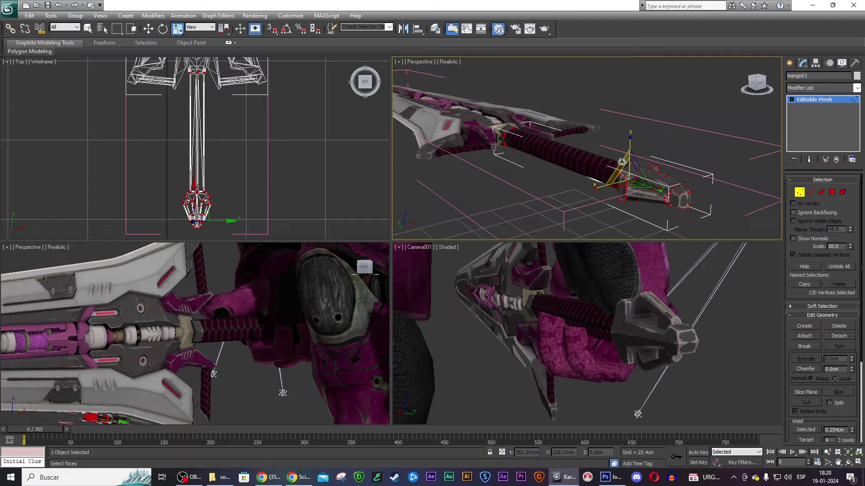
left_click_drag(622, 161, 619, 158)
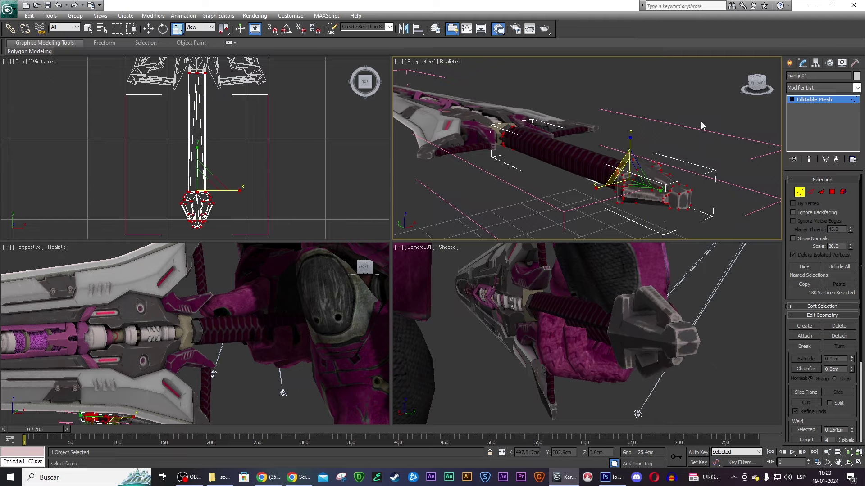
left_click_drag(758, 88, 749, 89)
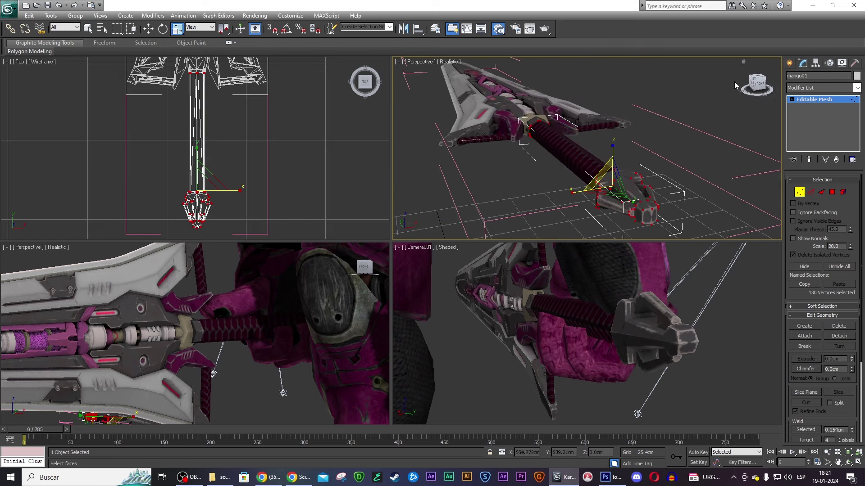
left_click(738, 84)
left_click(747, 78)
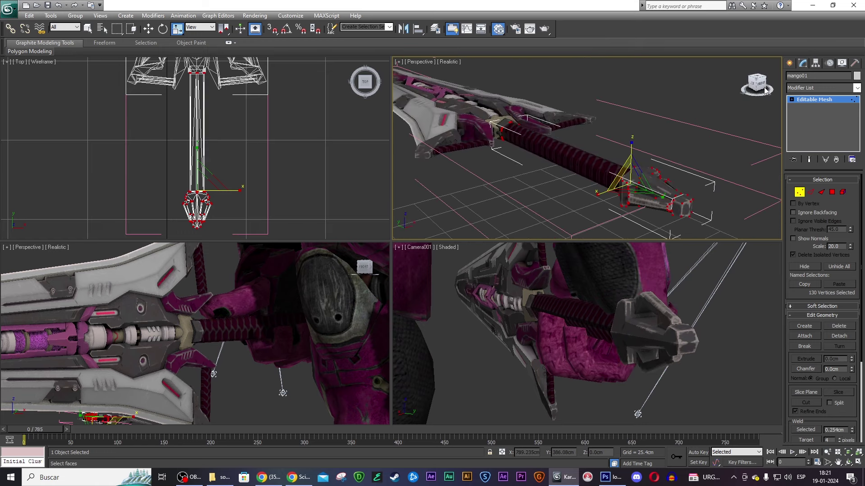
left_click_drag(655, 160, 656, 160)
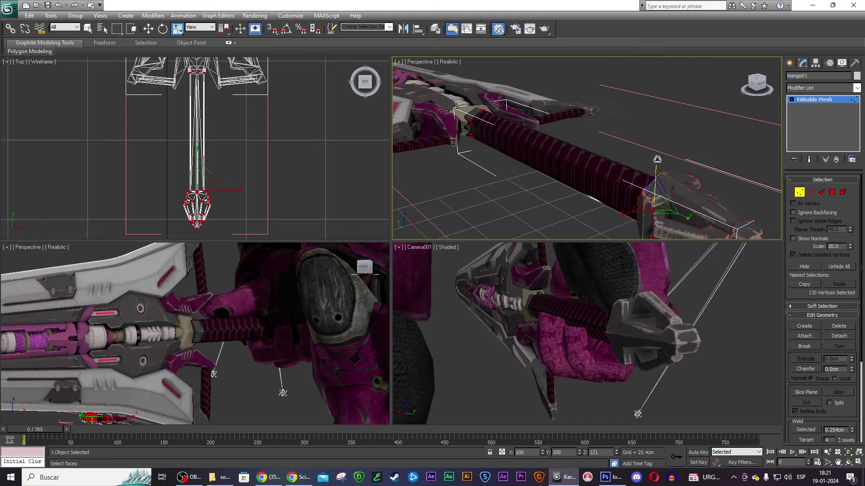
left_click_drag(642, 198, 636, 193)
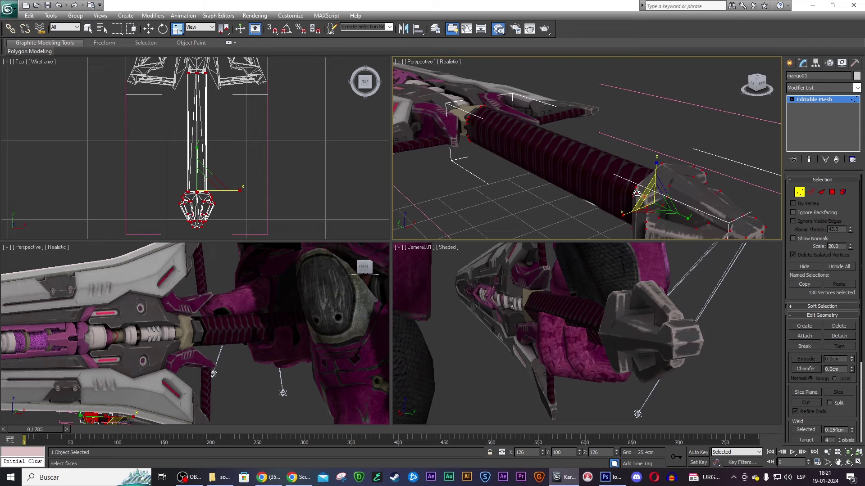
left_click(800, 196)
- Move the espada001 group slightly along X to −1.276cm
left_click(151, 331)
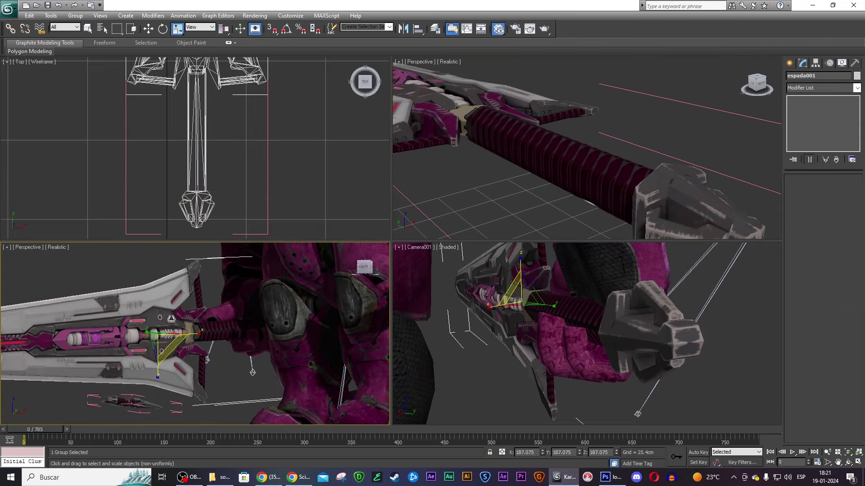
key("w")
left_click_drag(84, 307, 83, 307)
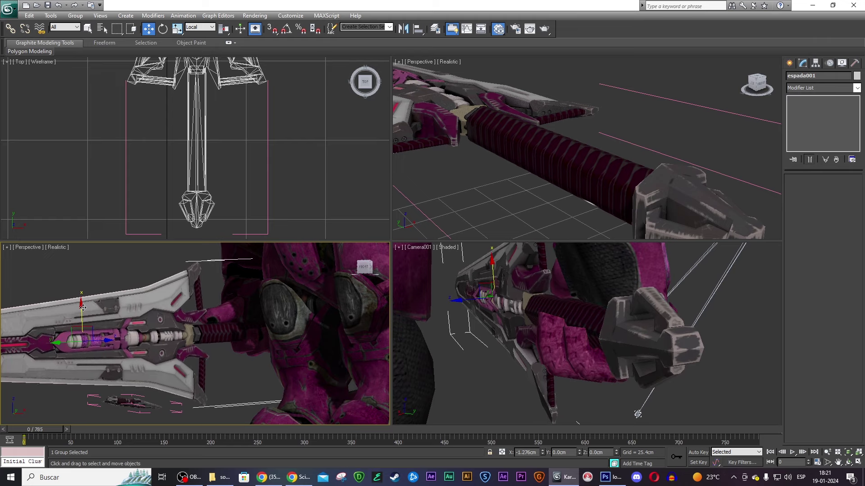
middle_click_drag(531, 141, 603, 136, "alt")
scroll(581, 145, "down", 10)
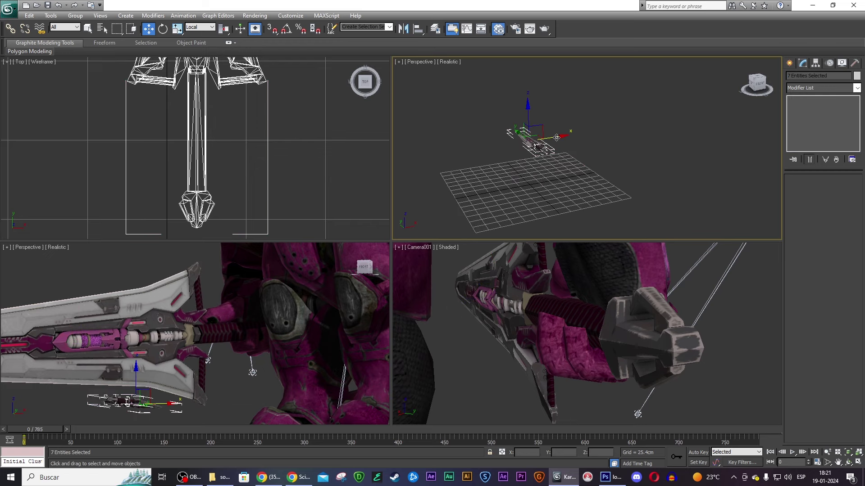
- Select the espada helper, then the handle mesh Mango02, and frame it in the views
left_click(575, 148)
left_click(535, 151)
middle_click_drag(534, 150, 727, 88, "alt")
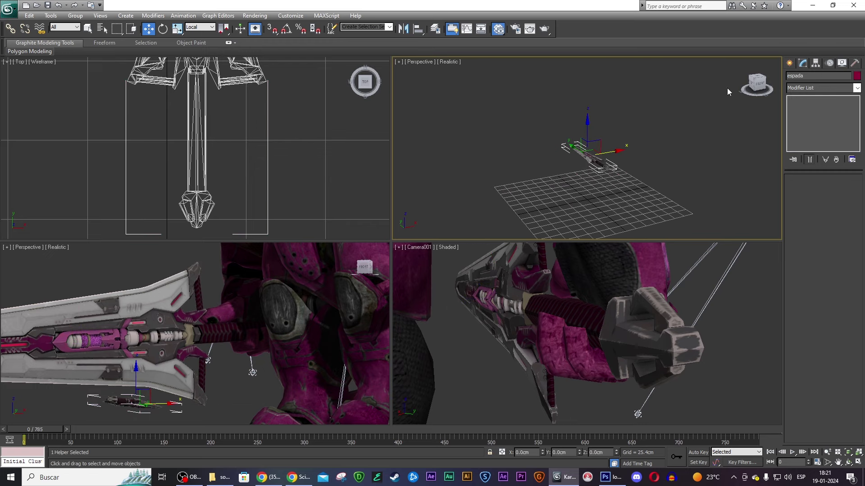
mouse_move(393, 90)
middle_mouse_down("alt")
mouse_move(693, 101)
mouse_move(644, 164)
middle_mouse_up("alt")
left_click(644, 164)
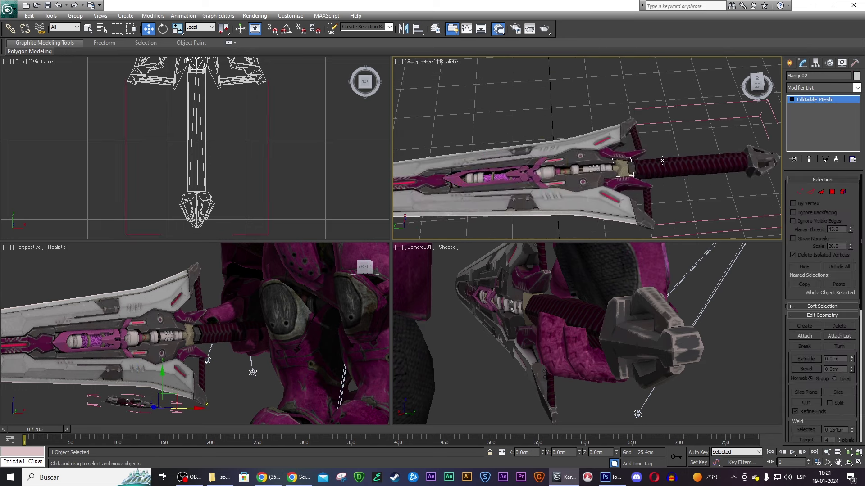
key("z")
scroll(259, 273, "down", 5)
scroll(252, 285, "down", 5)
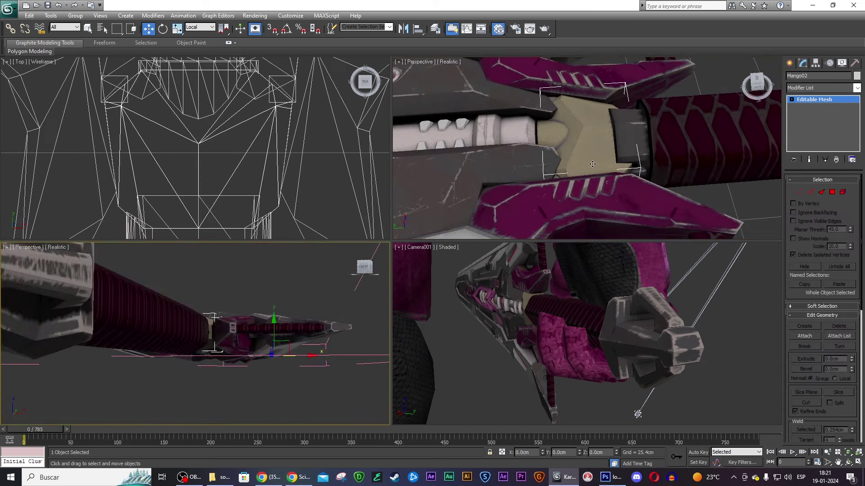
mouse_move(653, 135)
middle_mouse_down("alt")
mouse_move(777, 82)
mouse_move(727, 71)
mouse_move(606, 144)
middle_mouse_up("alt")
left_click(739, 97)
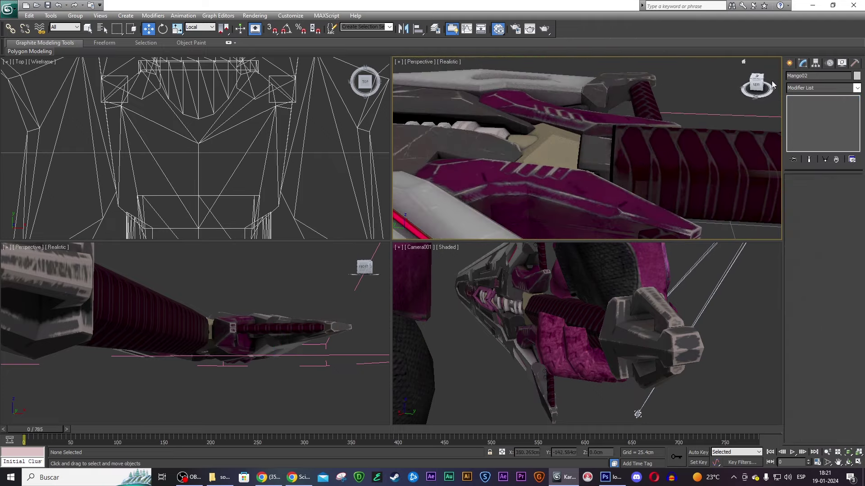
mouse_move(739, 97)
middle_mouse_down("alt")
mouse_move(417, 91)
mouse_move(602, 136)
middle_mouse_up("alt")
- Drop to mango03's Editable Poly vertices and scale them all up to 119%
left_click(602, 136)
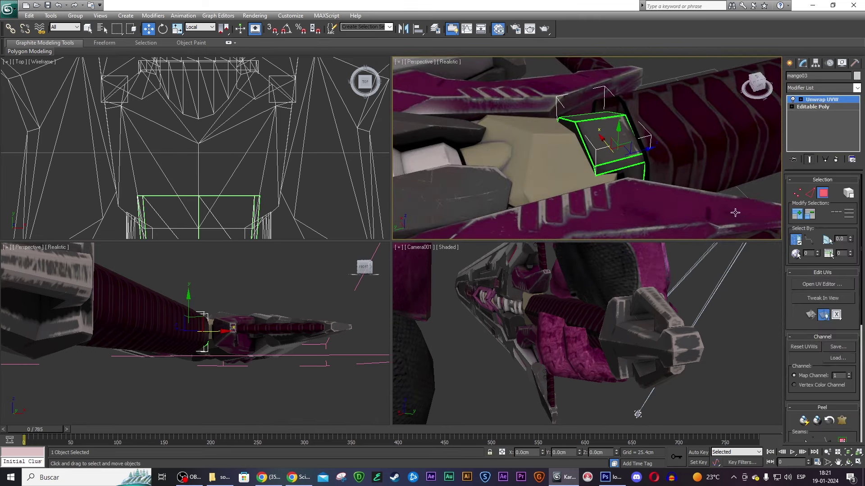
left_click(799, 194)
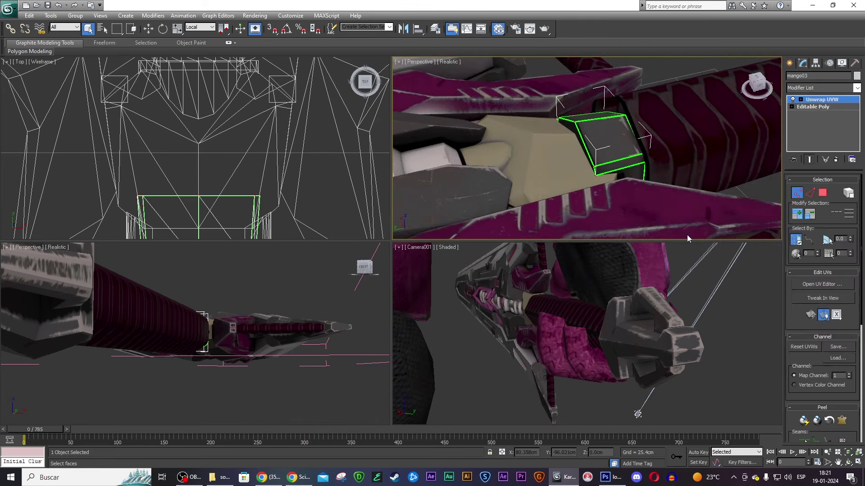
left_click(808, 107)
left_click(798, 190)
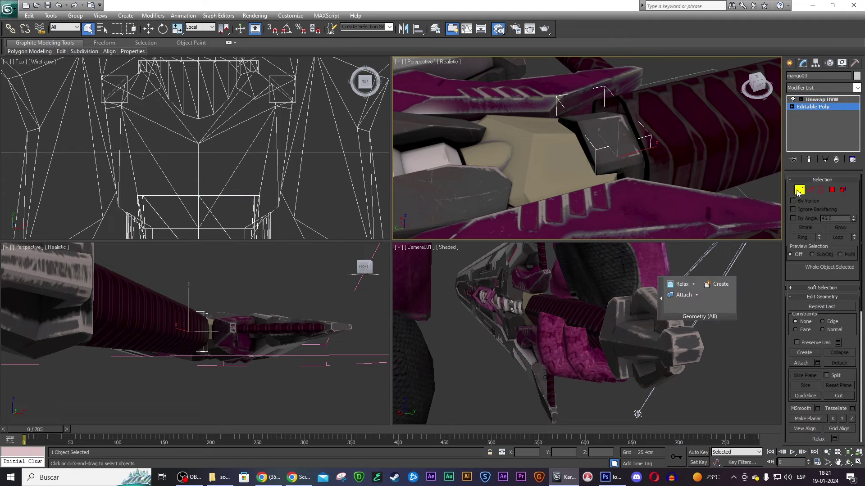
key("ctrl+a")
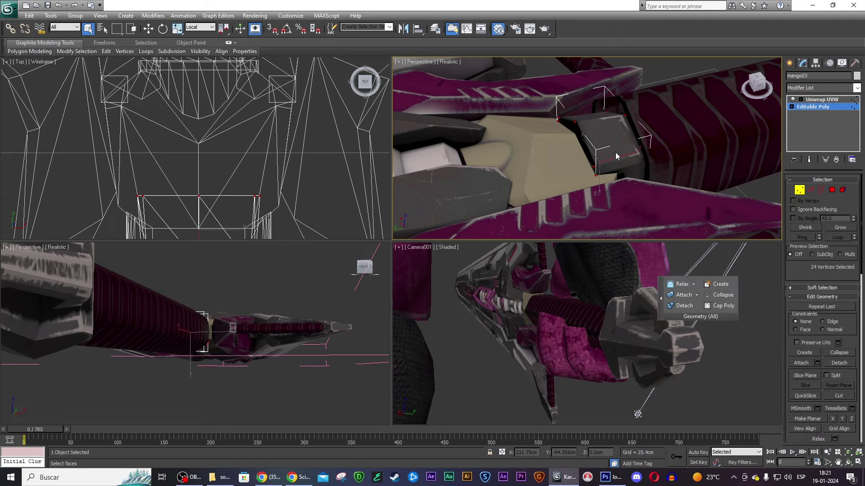
key("r")
left_click_drag(594, 164, 581, 139)
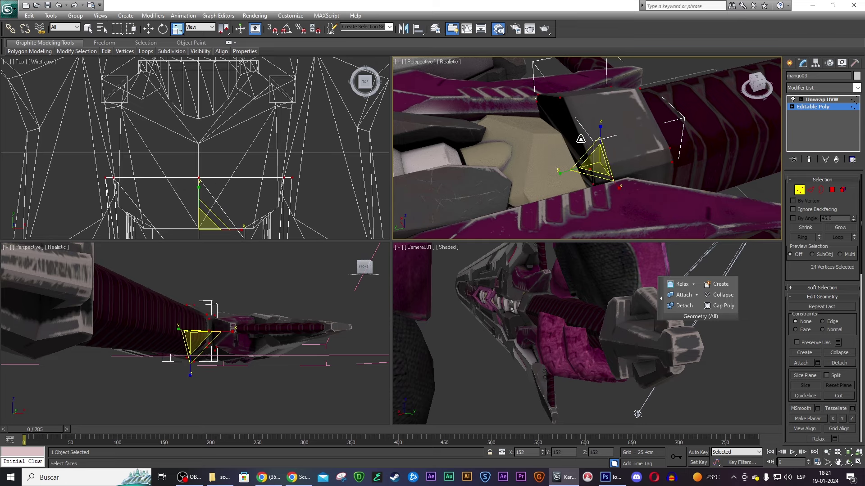
- Stretch one collar edge vertex outward along Y using View coordinates
mouse_move(656, 128)
middle_mouse_down("alt")
mouse_move(715, 74)
mouse_move(656, 67)
mouse_move(629, 83)
mouse_move(630, 93)
mouse_move(571, 85)
mouse_move(619, 88)
mouse_move(591, 82)
middle_mouse_up("alt")
left_click(639, 125)
key("w")
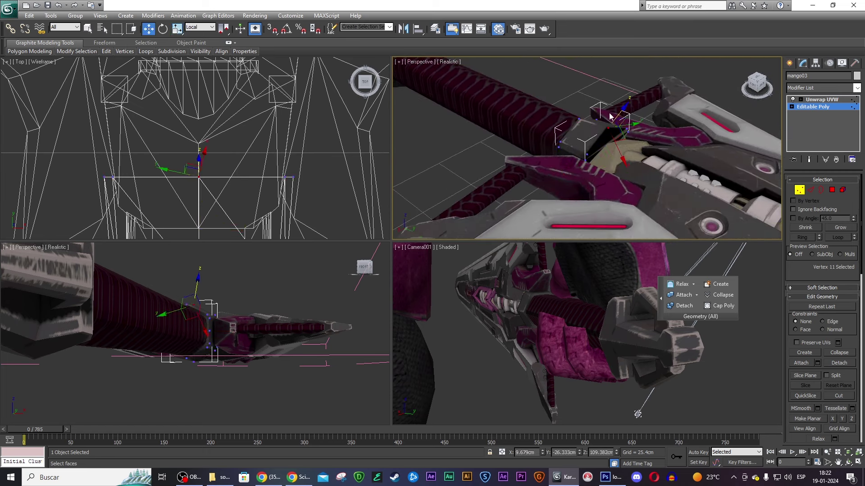
left_click(191, 28)
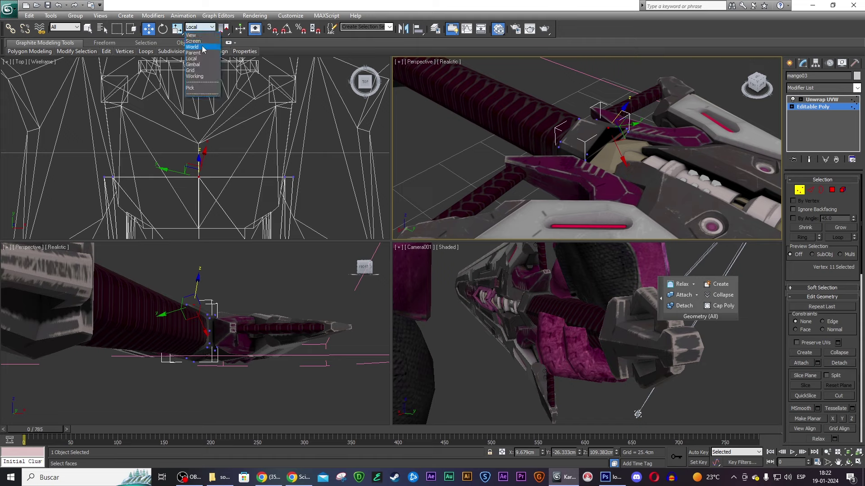
left_click(191, 35)
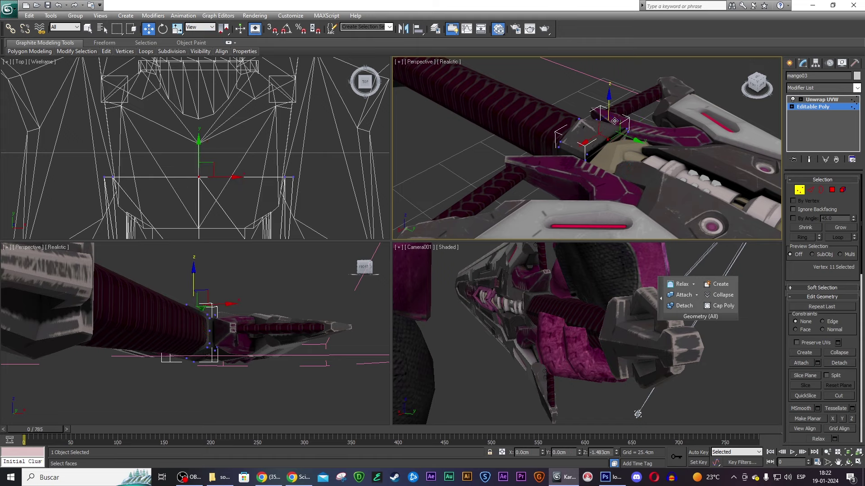
left_click_drag(635, 149, 669, 159)
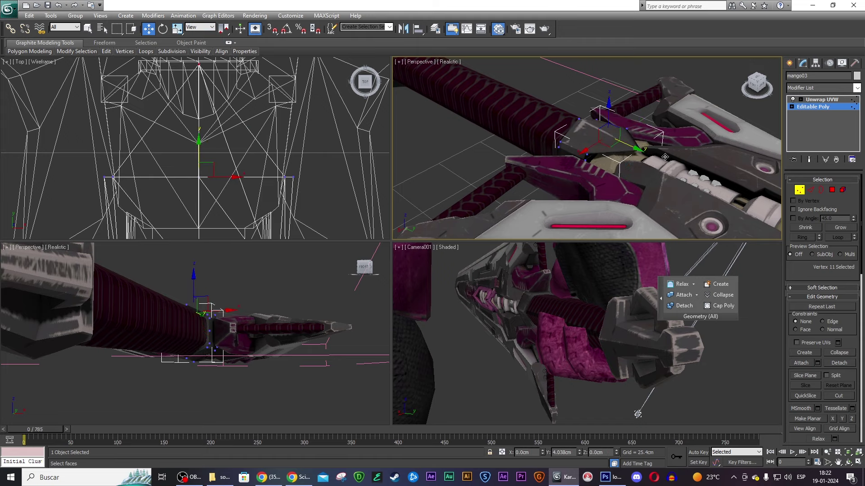
- View the collar from the left, nudge the vertices along Y, then undo that move
mouse_move(664, 157)
middle_mouse_down("alt")
mouse_move(660, 90)
mouse_move(647, 96)
mouse_move(718, 96)
mouse_move(723, 88)
mouse_move(711, 92)
mouse_move(726, 97)
middle_mouse_up("alt")
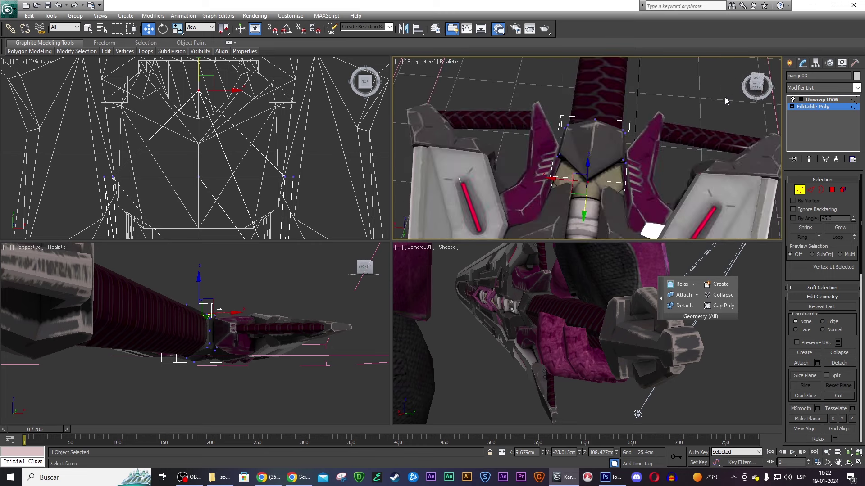
scroll(685, 105, "up", 2)
scroll(658, 142, "up", 3)
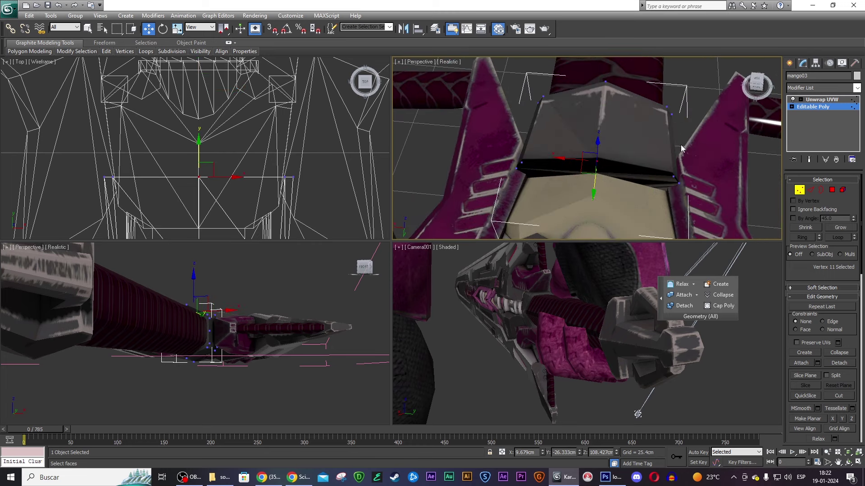
middle_click_drag(683, 170, 665, 165, "alt")
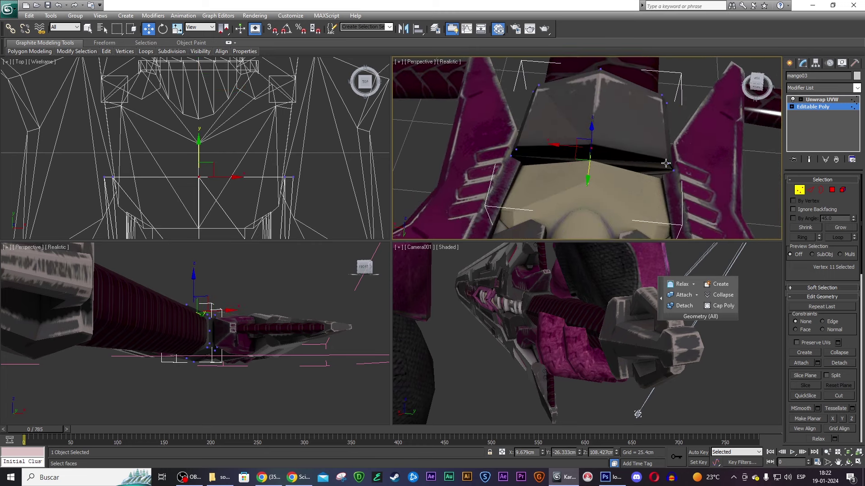
left_click_drag(666, 191, 634, 205)
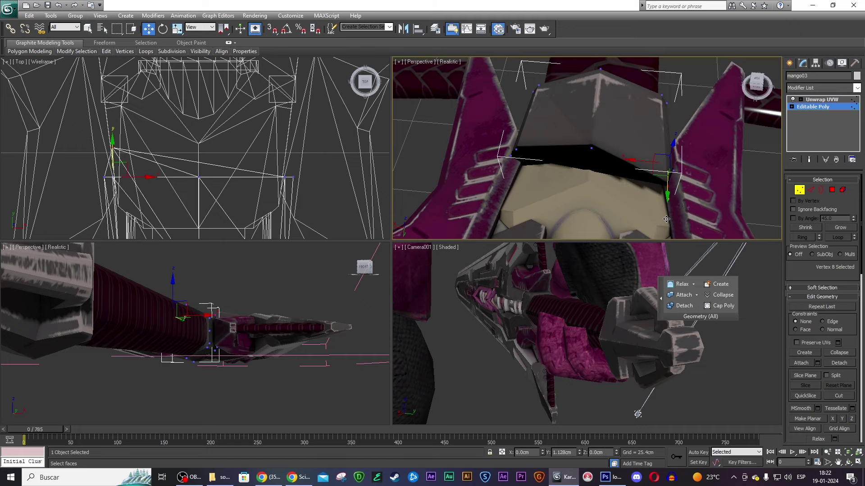
key("ctrl+z")
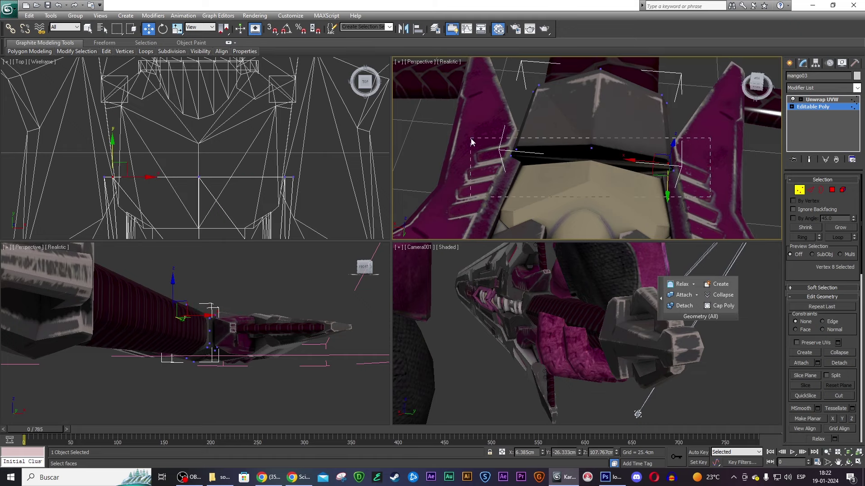
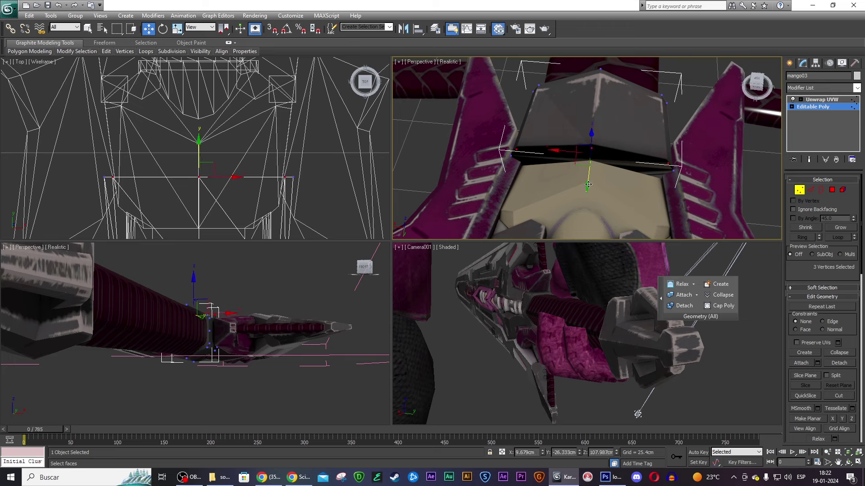
- Shift the hilt's selected vertices along Y to close the gaps, undoing two overshoots
left_click_drag(589, 184, 581, 205)
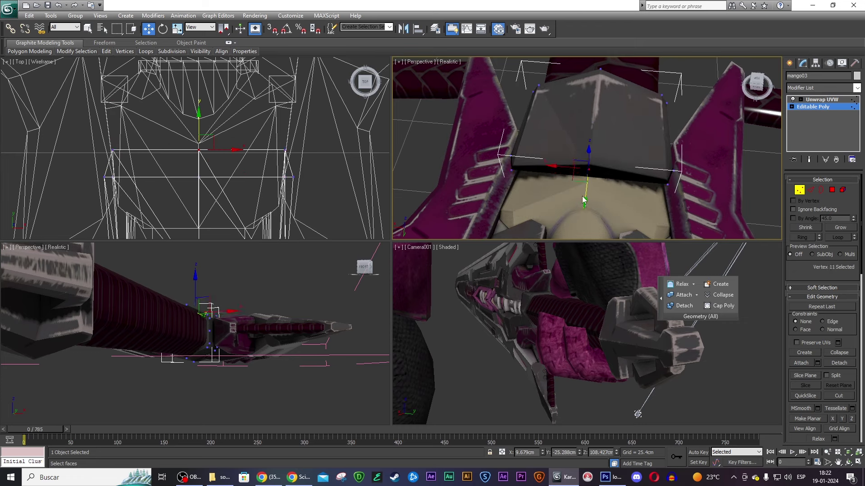
left_click_drag(590, 202, 621, 217)
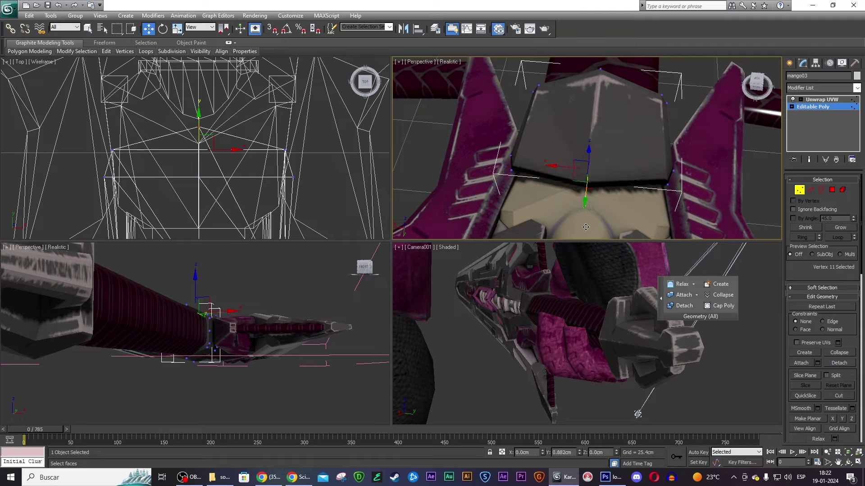
mouse_move(769, 99)
middle_mouse_down("alt")
mouse_move(733, 69)
mouse_move(697, 231)
mouse_move(712, 76)
mouse_move(399, 72)
mouse_move(724, 82)
middle_mouse_up("alt")
key("ctrl+z")
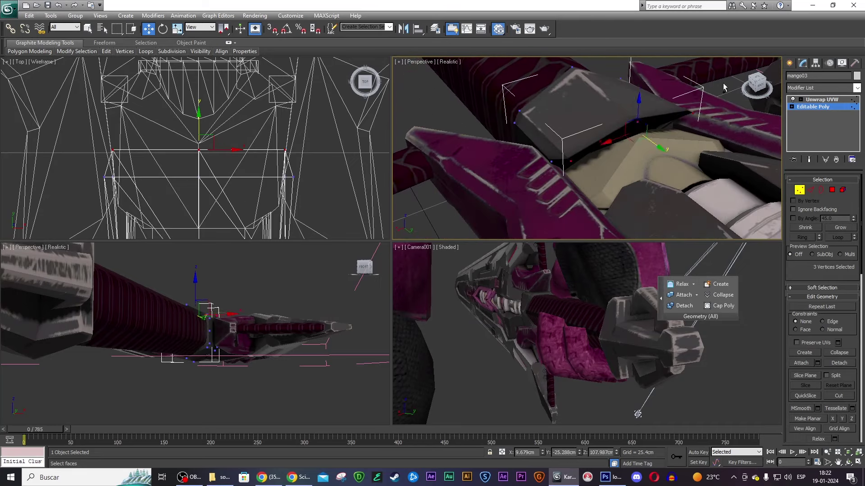
key("ctrl+z")
mouse_move(711, 89)
middle_mouse_down("alt")
mouse_move(766, 59)
mouse_move(569, 163)
middle_mouse_up("alt")
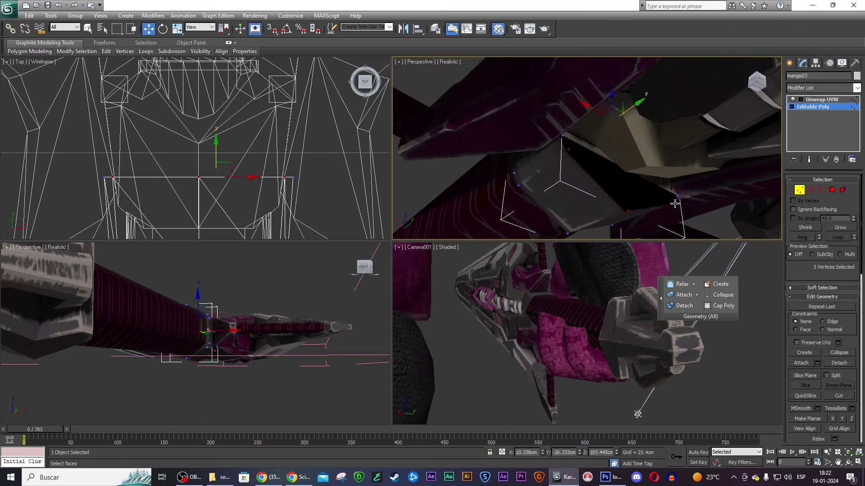
left_click_drag(646, 120, 668, 108)
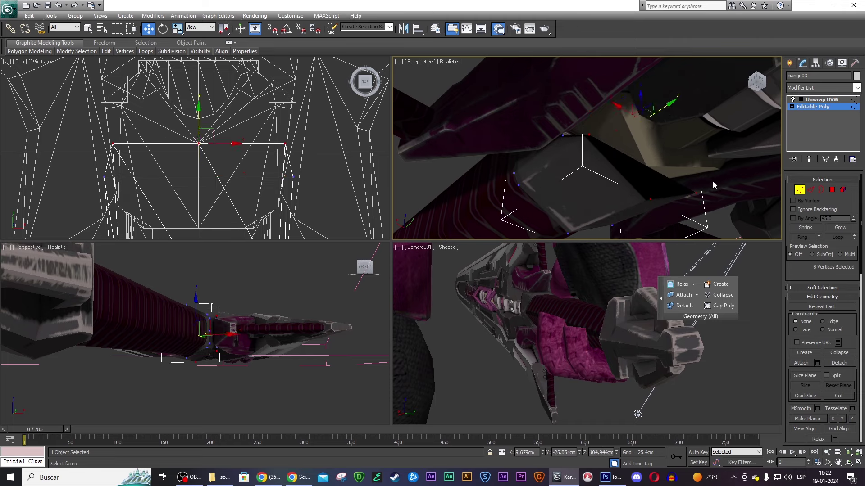
mouse_move(739, 92)
middle_mouse_down("alt")
mouse_move(767, 98)
mouse_move(759, 110)
mouse_move(606, 112)
middle_mouse_up("alt")
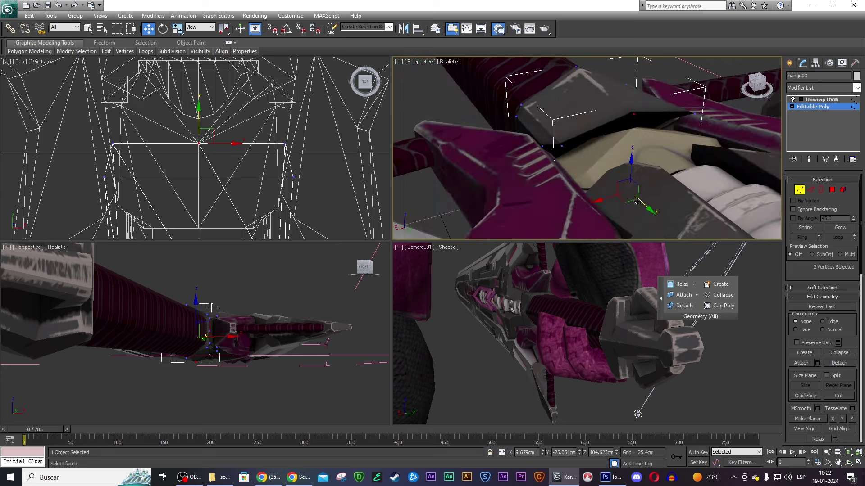
left_click_drag(638, 201, 676, 227)
mouse_move(753, 109)
middle_mouse_down("alt")
mouse_move(759, 67)
mouse_move(680, 70)
mouse_move(672, 234)
mouse_move(675, 67)
mouse_move(680, 96)
mouse_move(667, 135)
middle_mouse_up("alt")
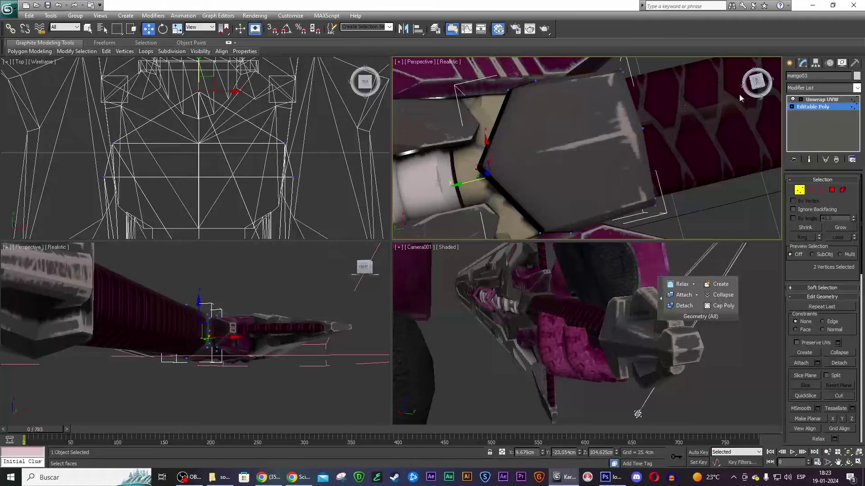
- Activate the camera view, toggle the lower-left pane between camera and perspective, and deselect the vertices
middle_click(620, 288)
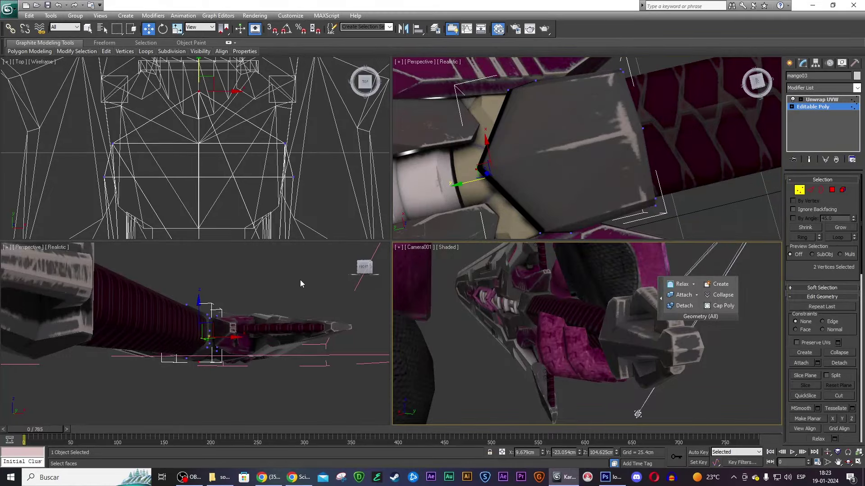
mouse_move(301, 283)
middle_mouse_down("alt")
mouse_move(319, 304)
mouse_move(361, 284)
mouse_move(304, 297)
middle_mouse_up("alt")
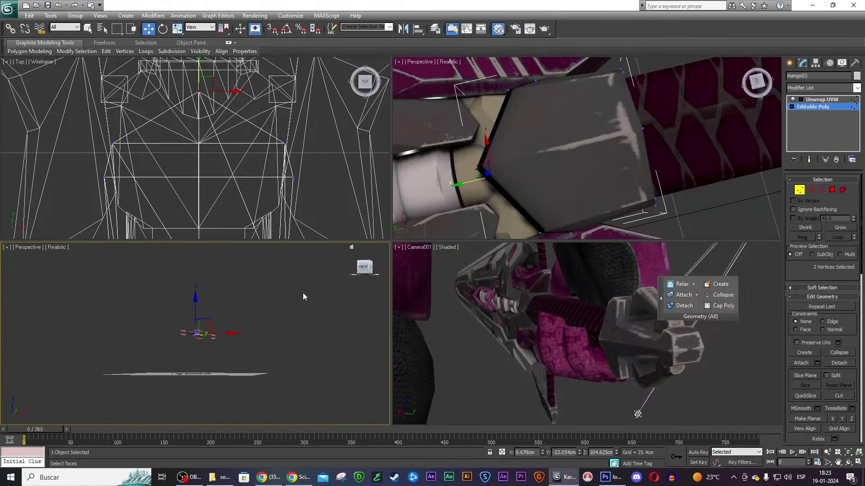
key("c")
key("p")
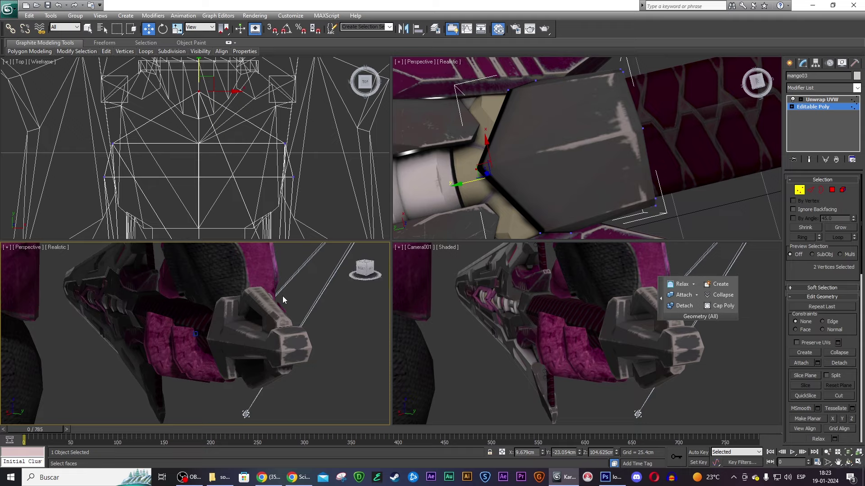
left_click(271, 356)
mouse_move(382, 267)
middle_mouse_down()
mouse_move(26, 269)
mouse_move(310, 293)
mouse_move(224, 321)
mouse_move(257, 312)
middle_mouse_up()
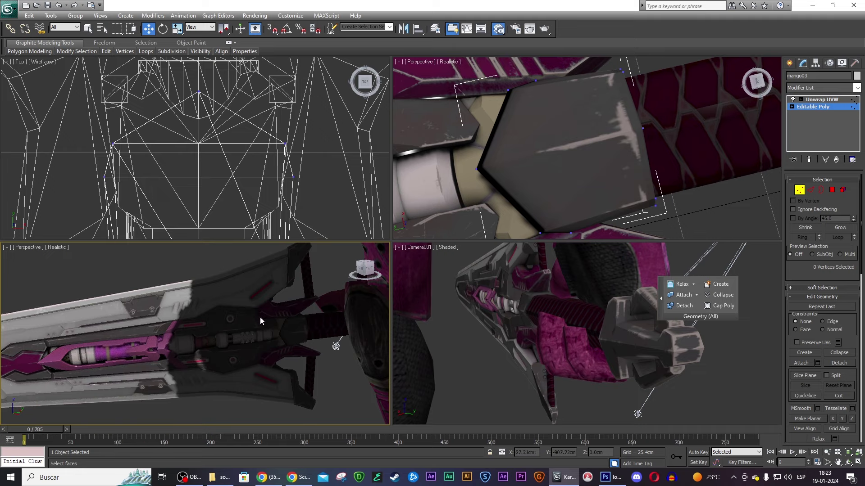
scroll(261, 317, "down", 4)
- Leave vertex mode, select and frame the sword group, then select Object014
left_click(799, 190)
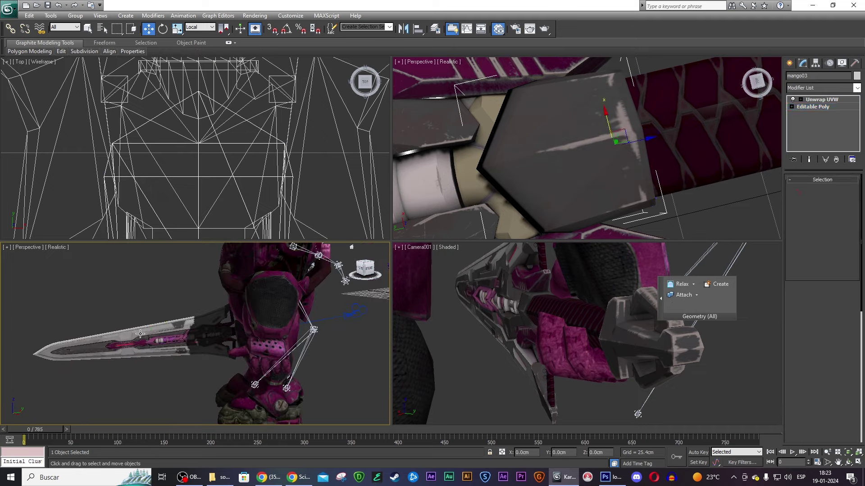
left_click(514, 311)
left_click_drag(356, 270, 365, 270)
key("z")
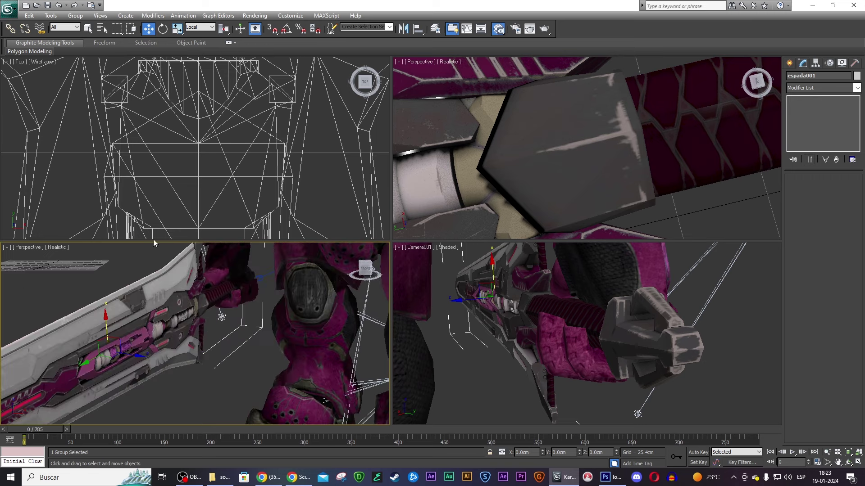
left_click(221, 271)
key("z")
key("r")
scroll(230, 294, "up", 3)
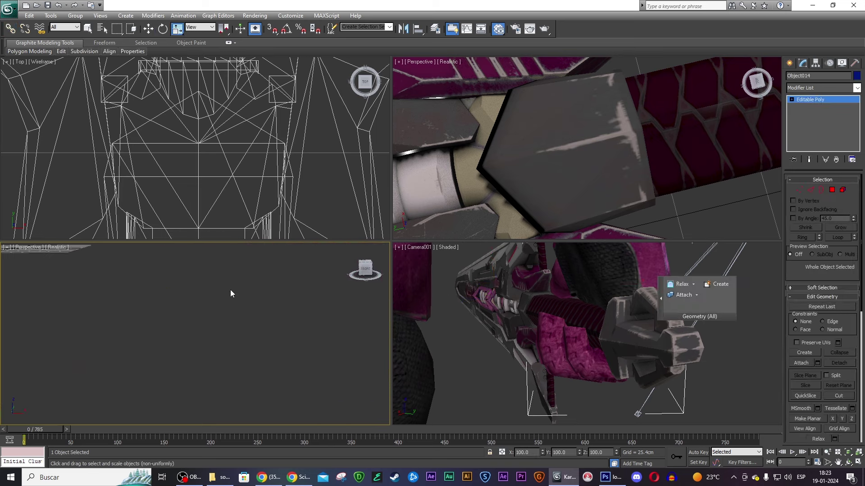
scroll(231, 293, "down", 3)
- Rotate the hand and sword into an angled grip and maximize the Perspective viewport
key("e")
middle_click_drag(216, 289, 196, 274, "alt")
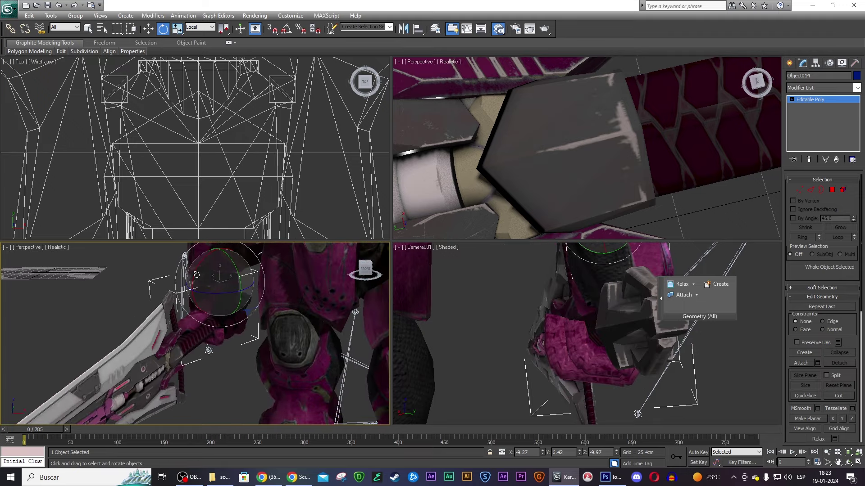
left_click_drag(196, 274, 198, 285)
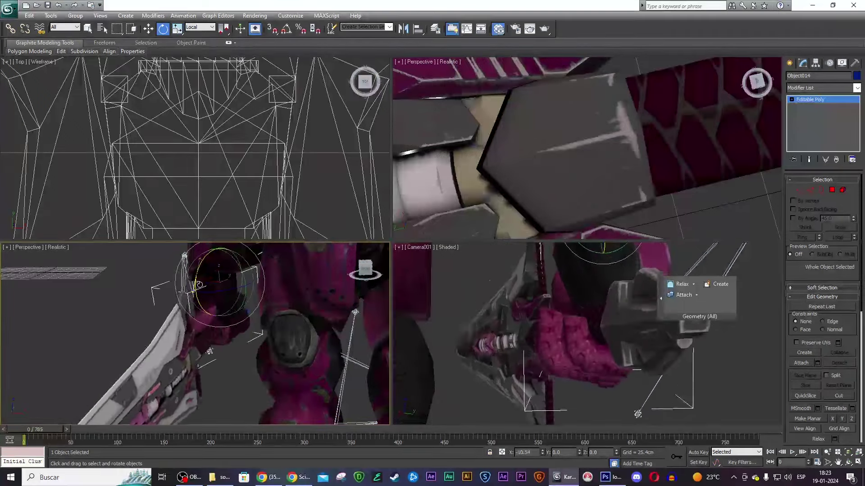
scroll(198, 285, "down", 4)
key("ctrl+z")
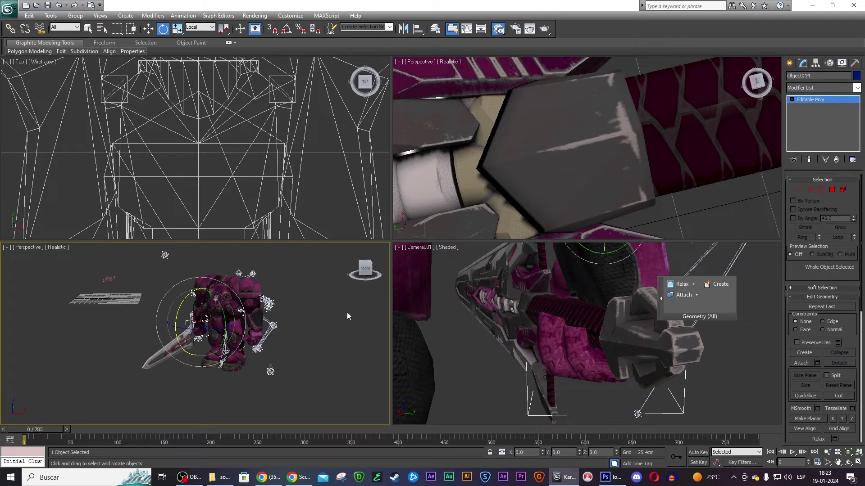
left_click(858, 462)
scroll(362, 234, "up", 3)
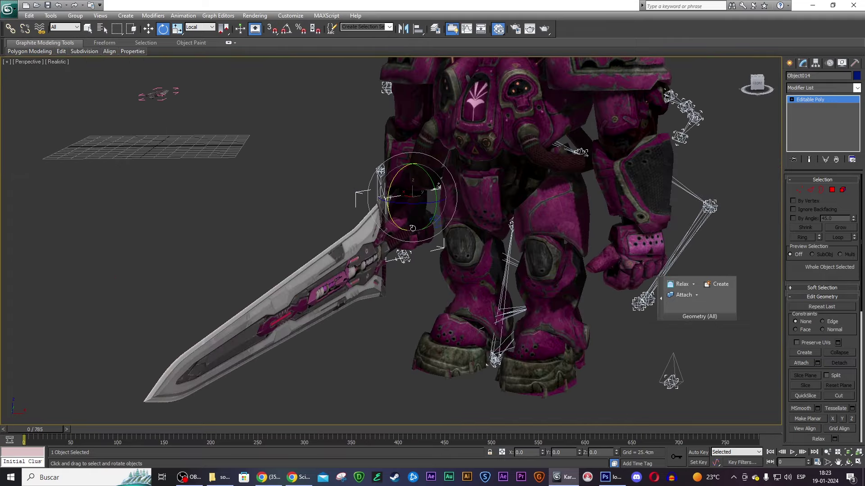
scroll(363, 235, "up", 2)
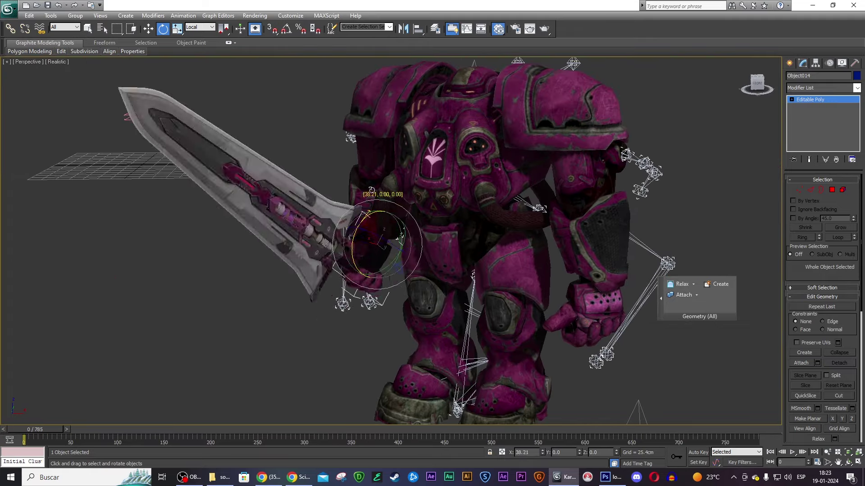
right_click(37, 415)
mouse_move(379, 243)
left_mouse_down()
mouse_move(36, 415)
mouse_move(92, 431)
mouse_move(265, 414)
mouse_move(523, 426)
mouse_move(585, 410)
mouse_move(441, 409)
mouse_move(645, 392)
mouse_move(587, 401)
mouse_move(653, 402)
mouse_move(486, 425)
mouse_move(112, 411)
mouse_move(139, 409)
mouse_move(233, 409)
mouse_move(116, 423)
left_mouse_up()
- Scrub the timeline and view the character from the front to check the sword grip
left_click_drag(132, 424, 126, 422)
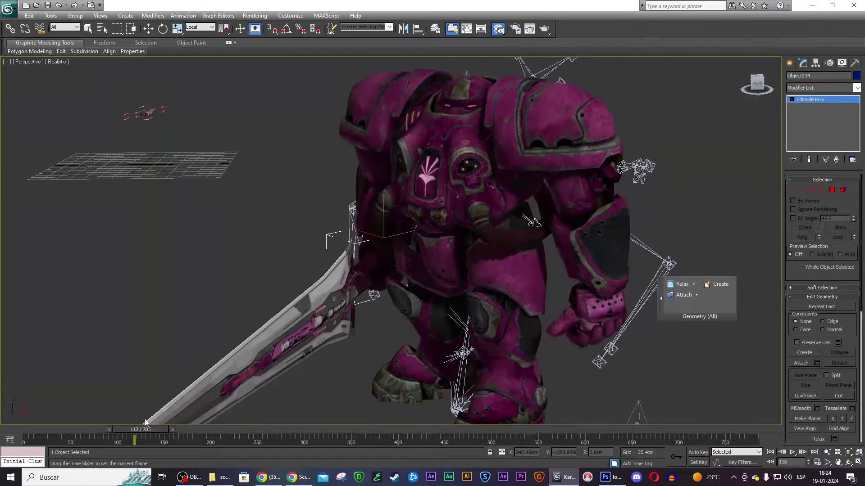
key("e")
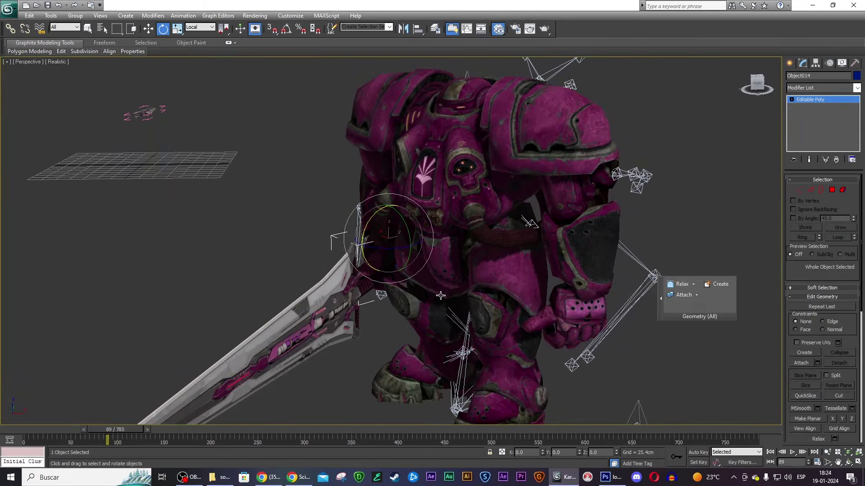
middle_click_drag(356, 307, 370, 287)
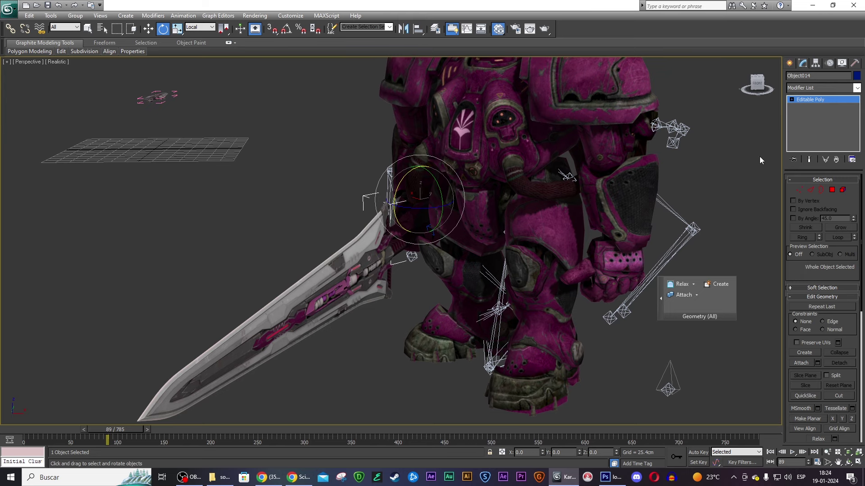
left_click(756, 88)
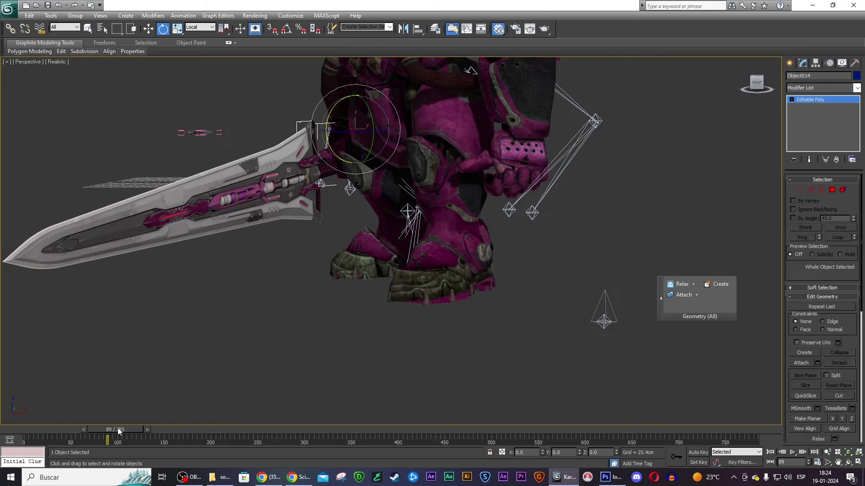
mouse_move(118, 430)
left_mouse_down()
mouse_move(117, 440)
mouse_move(287, 441)
mouse_move(203, 443)
left_mouse_up()
- Zoom in on the FRONT view and select the SM_Marauder 3 skinned mesh
scroll(421, 312, "up", 5)
key("e")
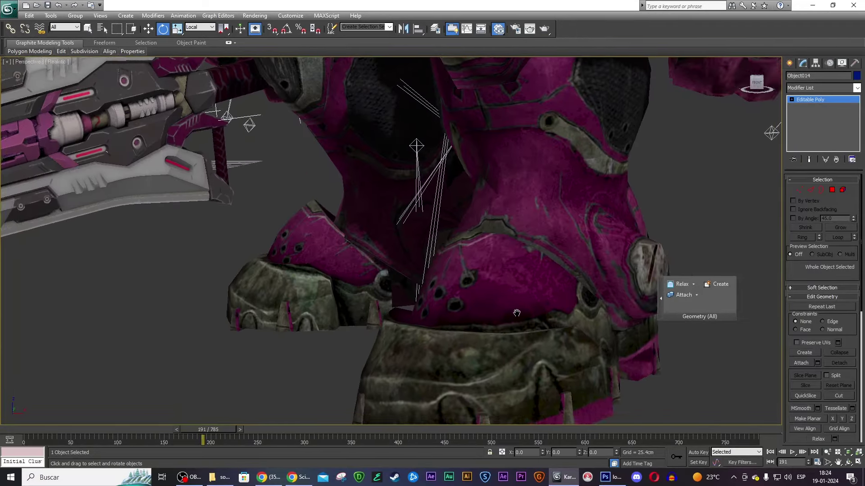
scroll(497, 300, "up", 3)
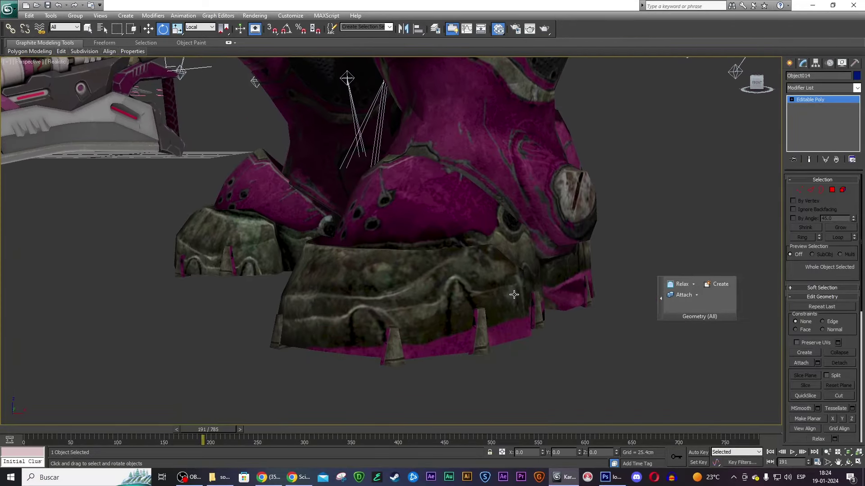
scroll(502, 295, "down", 5)
scroll(540, 246, "up", 2)
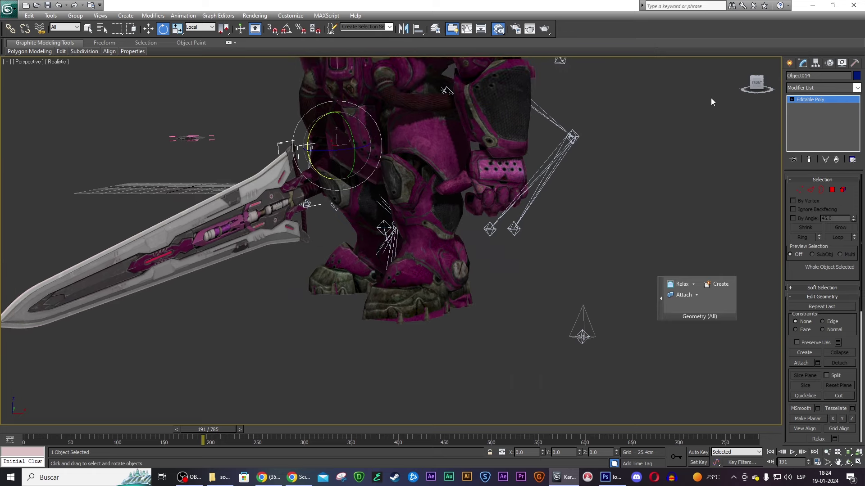
scroll(710, 100, "up", 5)
left_click(758, 84)
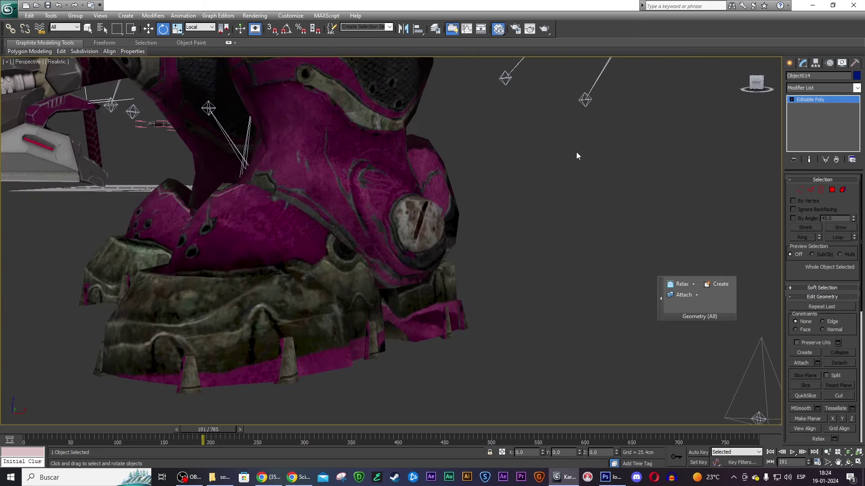
scroll(385, 219, "down", 2)
left_click(384, 218)
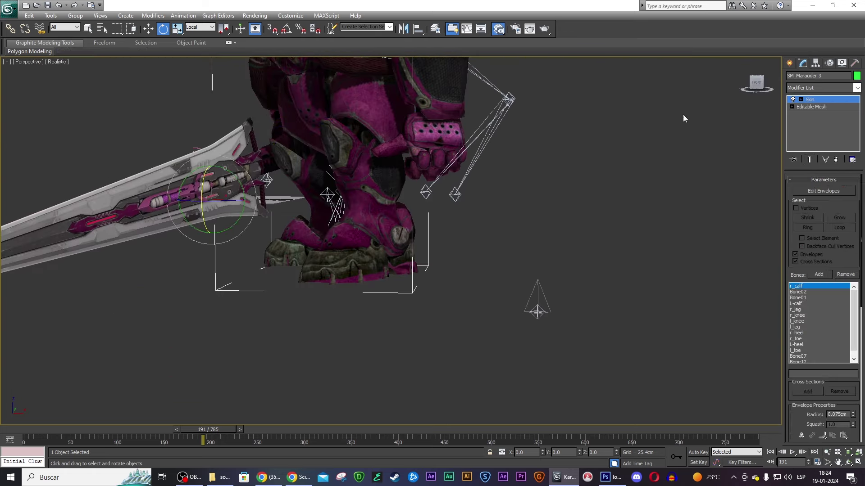
- Add an Unwrap UVW modifier to SM_Marauder 3 from the Modifier List
left_click(833, 87)
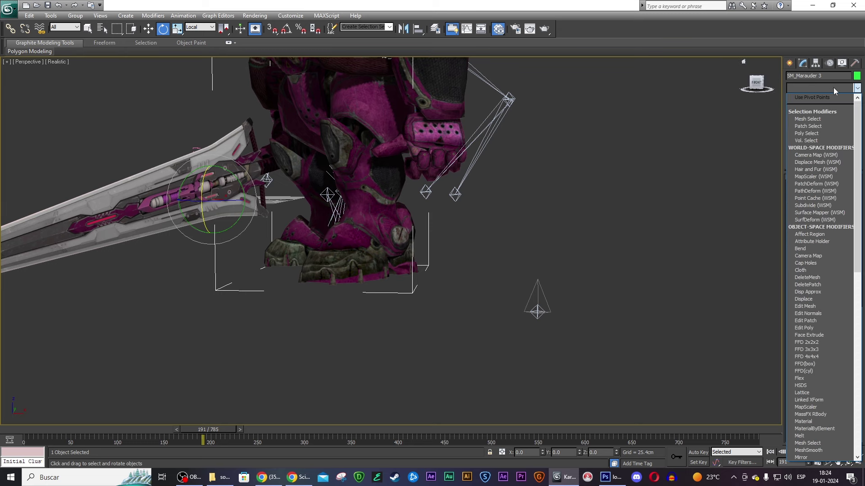
type("ma")
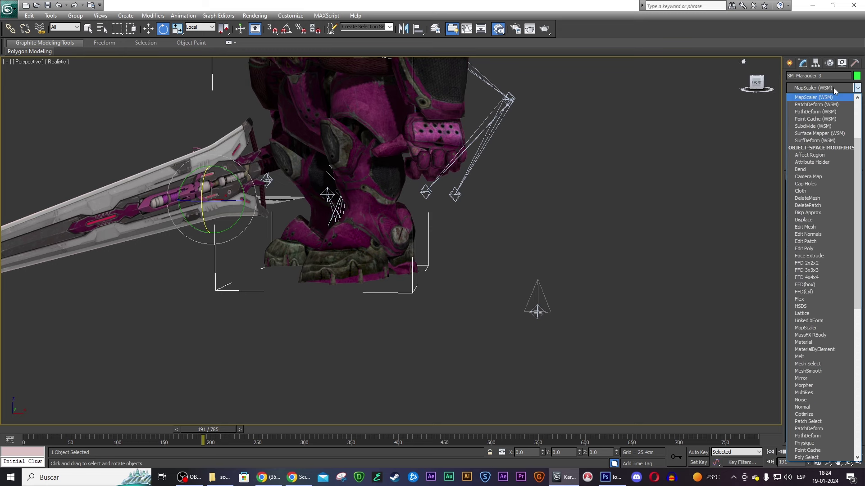
scroll(806, 108, "down", 4)
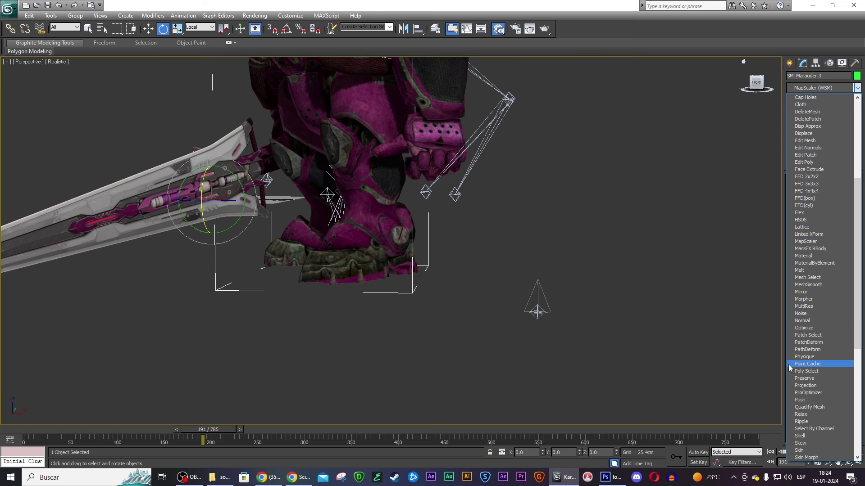
scroll(818, 383, "down", 1)
scroll(815, 401, "down", 1)
scroll(819, 405, "down", 1)
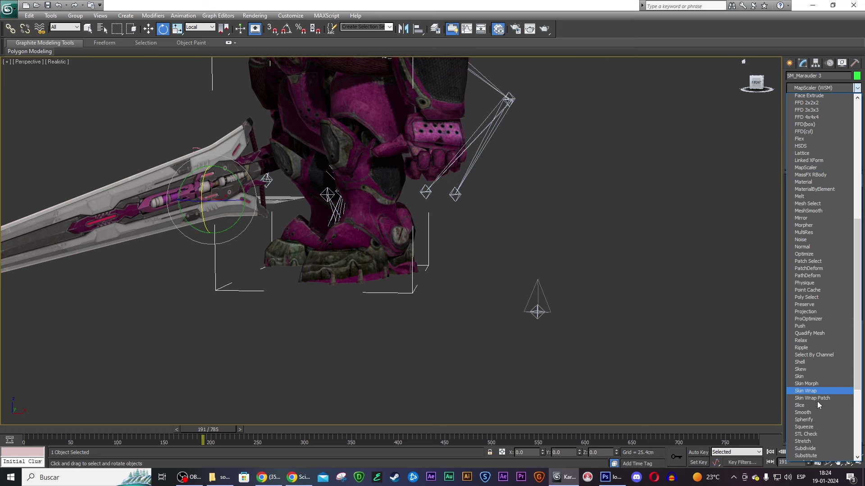
scroll(819, 406, "down", 5)
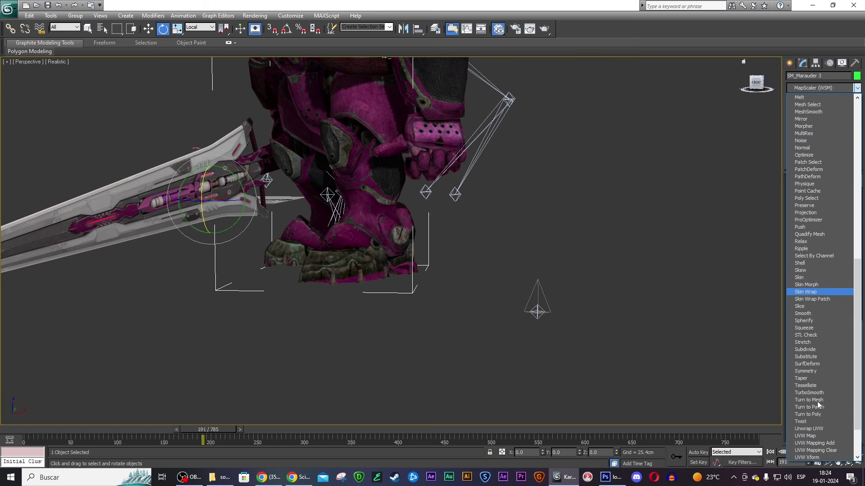
left_click(825, 433)
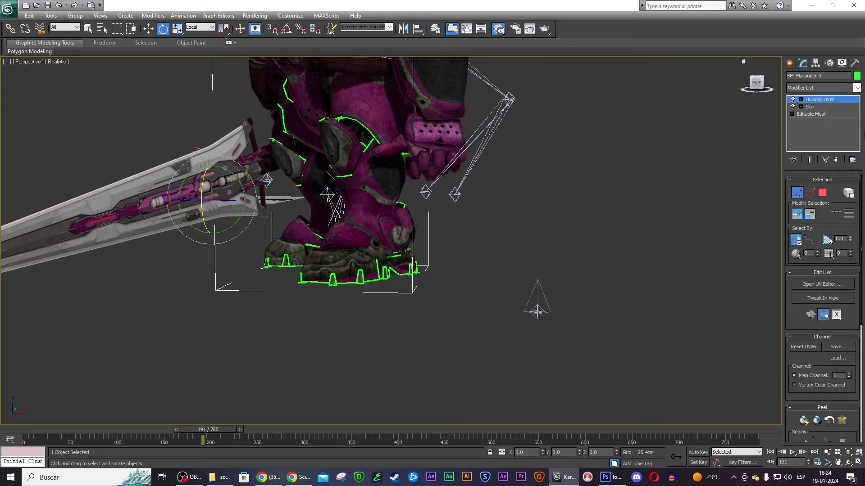
- Move Unwrap UVW beneath Skin, toggle Skin, and open the UV Editor
left_click_drag(841, 100, 840, 113)
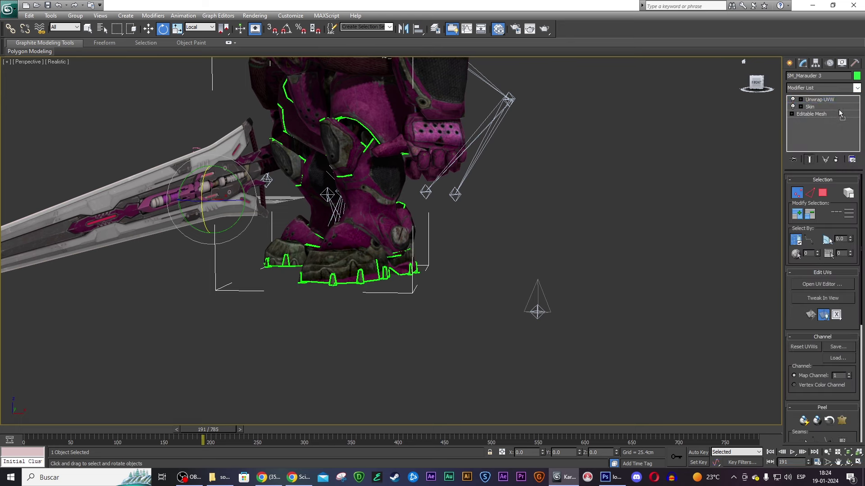
left_click(794, 100)
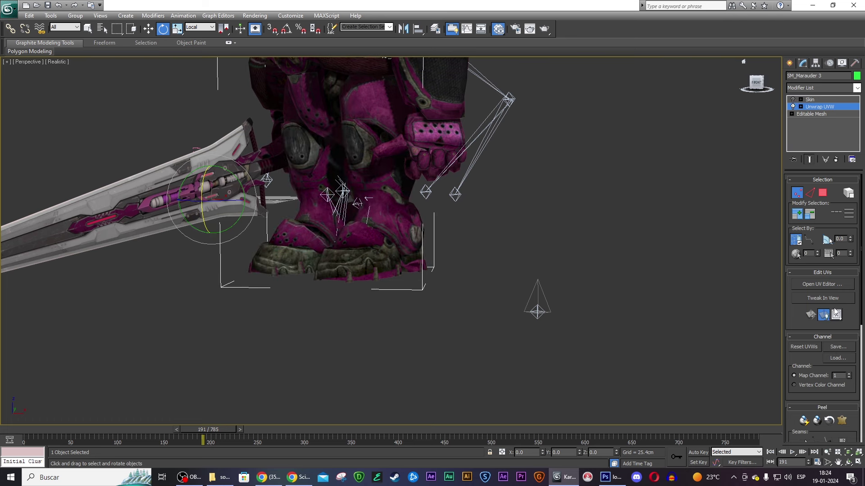
left_click(830, 285)
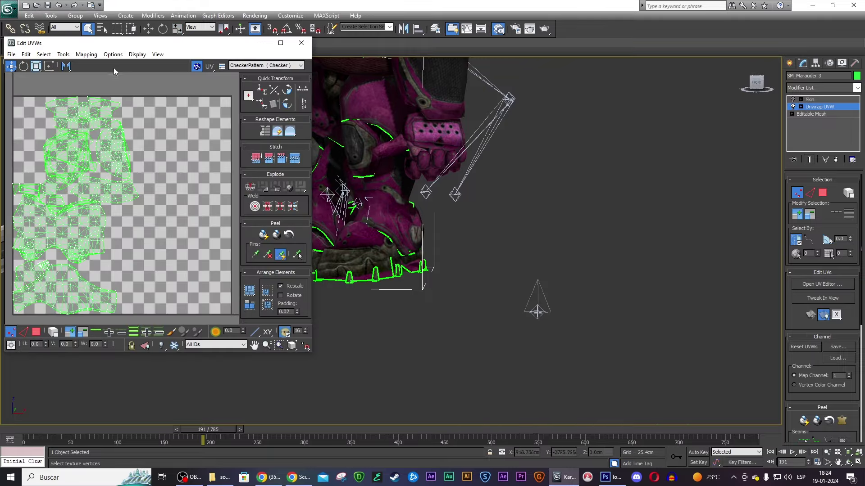
- Show the Map #2 marauder texture behind the UVs in a maximized, zoomed-in editor
left_click(270, 65)
left_click(259, 81)
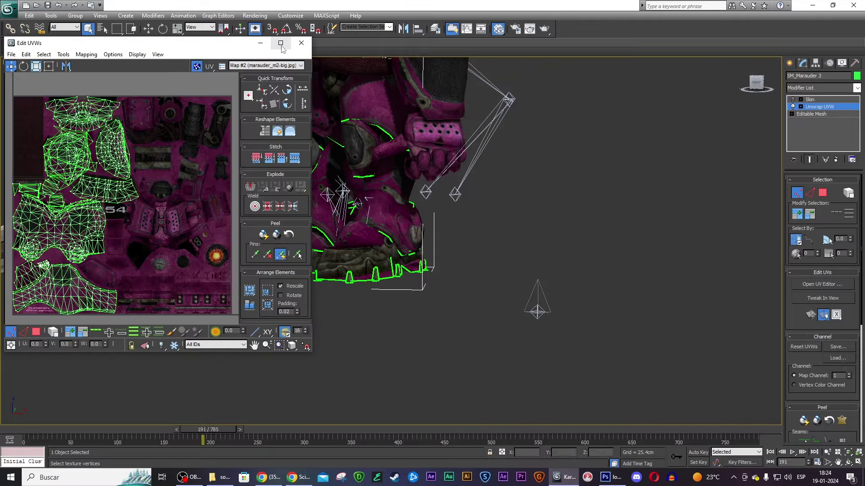
left_click(281, 43)
scroll(251, 164, "up", 2)
scroll(424, 139, "up", 2)
scroll(405, 203, "up", 2)
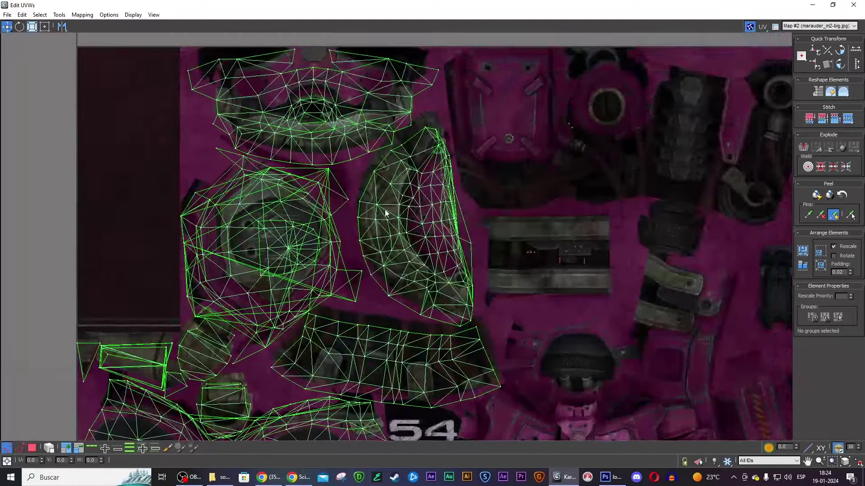
scroll(499, 191, "up", 2)
- In Polygon mode, move the curved island and the upper island up onto their texture areas
left_click_drag(498, 191, 430, 255)
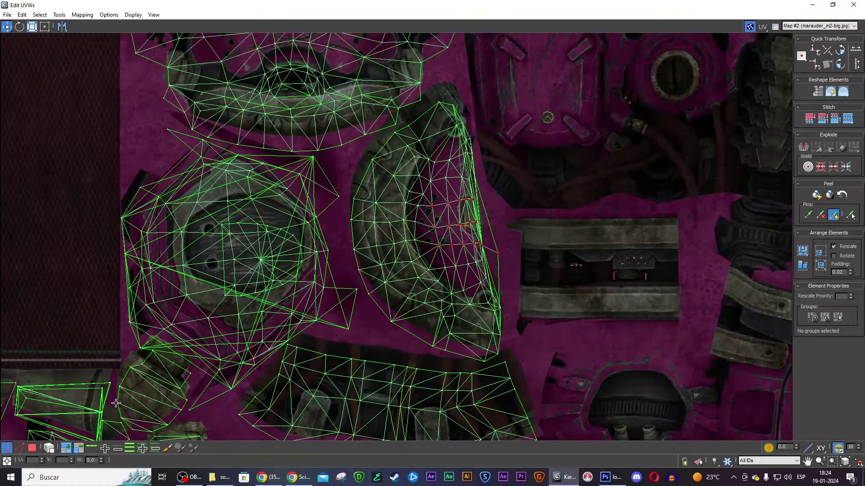
left_click(32, 448)
left_click(434, 277)
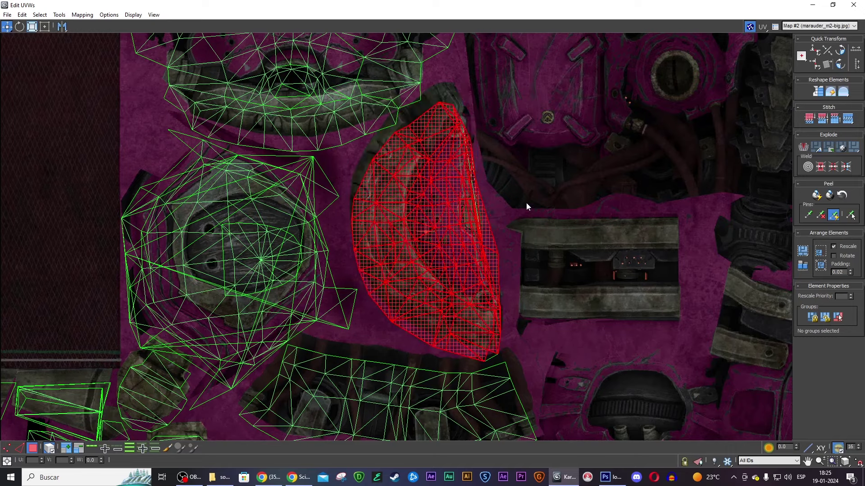
scroll(441, 222, "up", 2)
left_click_drag(430, 231, 430, 211)
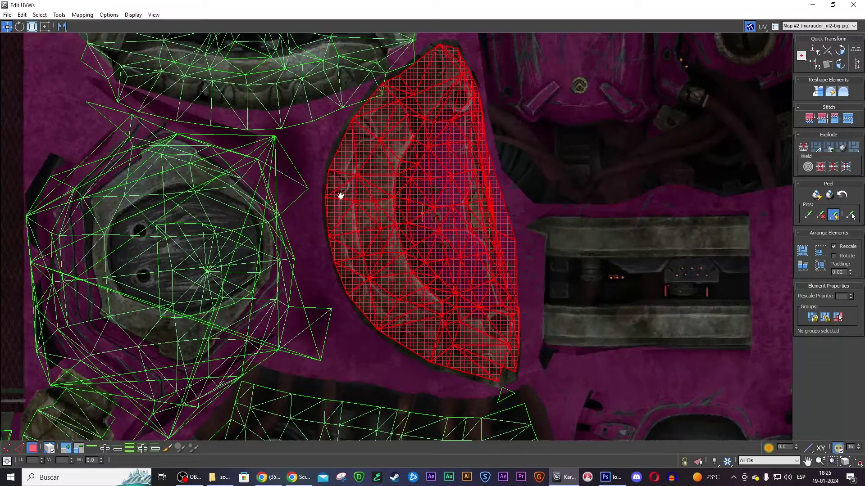
middle_click_drag(340, 196, 397, 307)
left_click_drag(320, 164, 323, 136)
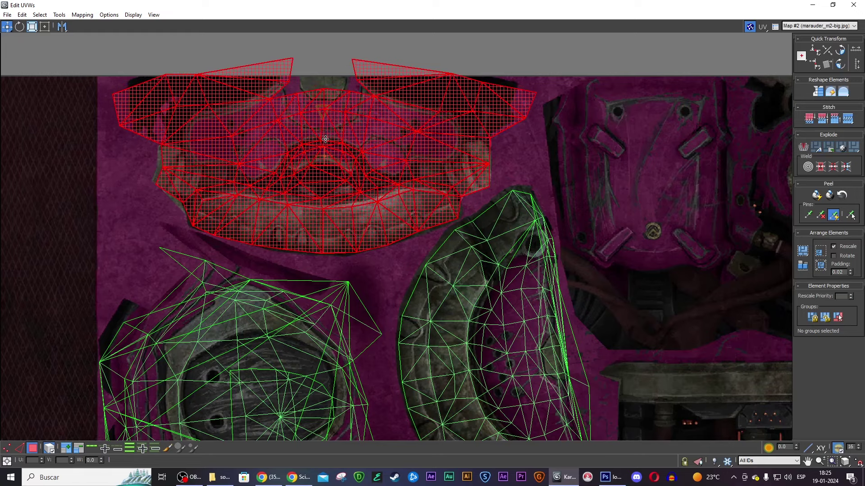
left_click_drag(324, 136, 325, 137)
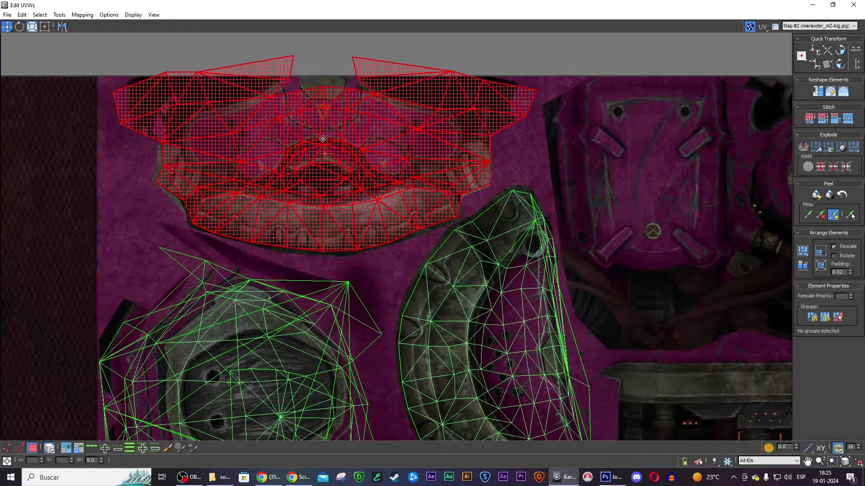
- Move the octagonal island up onto its texture and nudge a small UV piece down
middle_click_drag(295, 289, 368, 166)
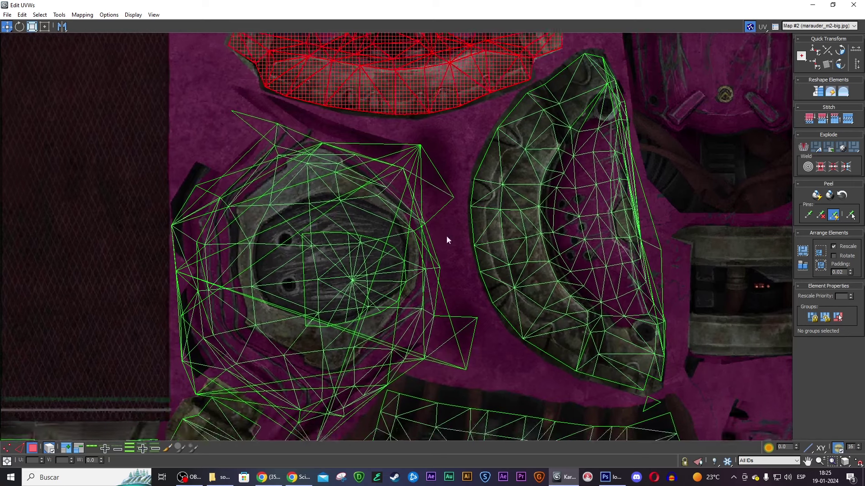
left_click(364, 239)
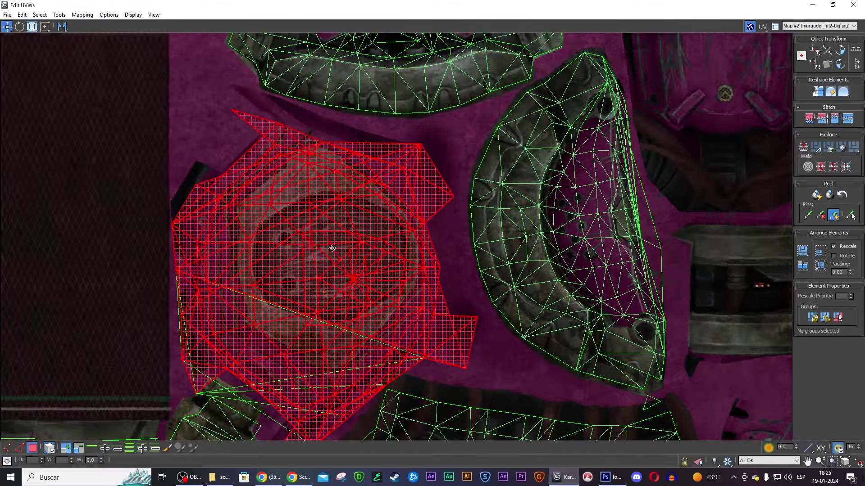
left_click_drag(332, 248, 331, 227)
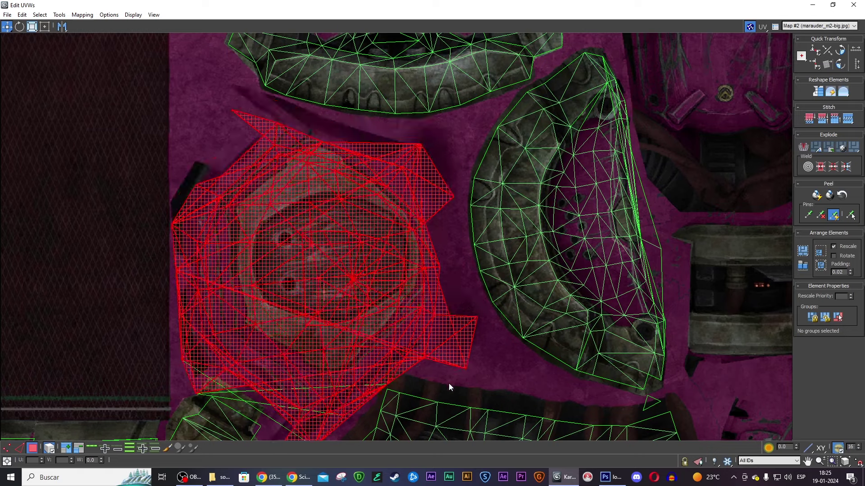
middle_click_drag(437, 342, 443, 219)
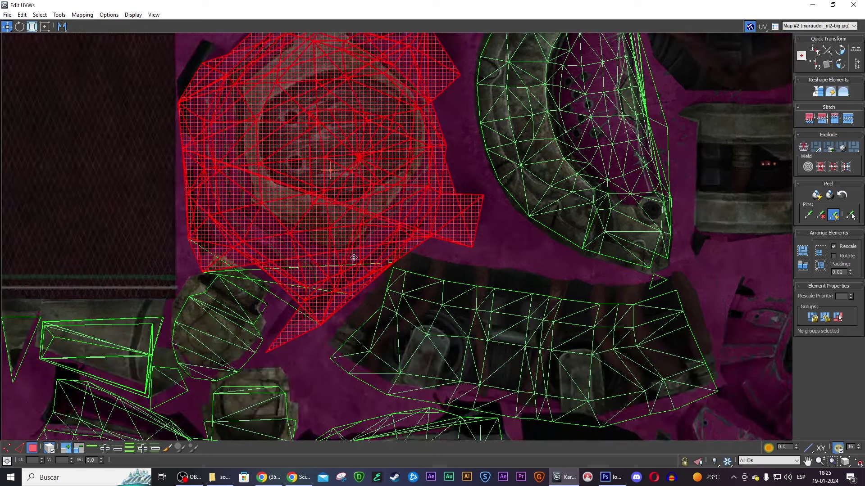
middle_click_drag(314, 259, 282, 348)
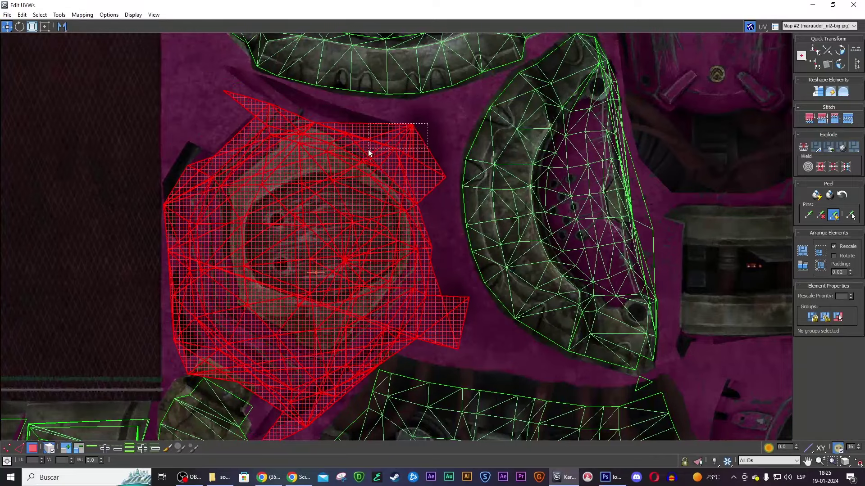
left_click_drag(327, 190, 334, 182)
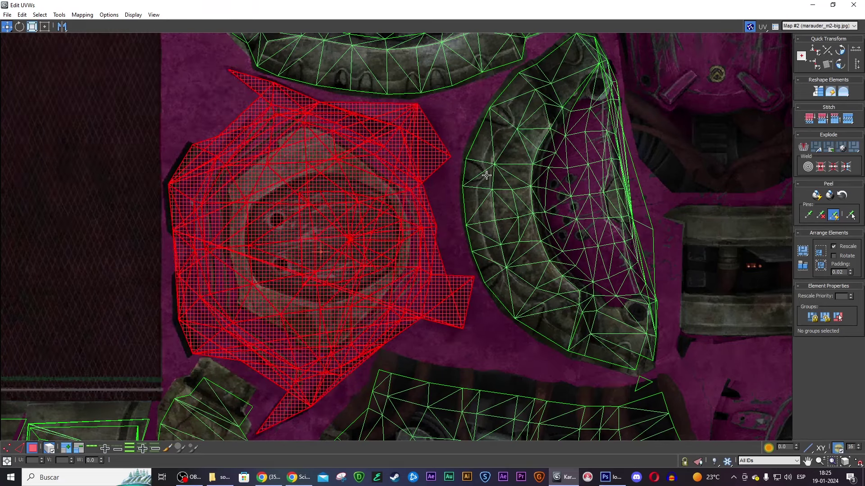
left_click(643, 391)
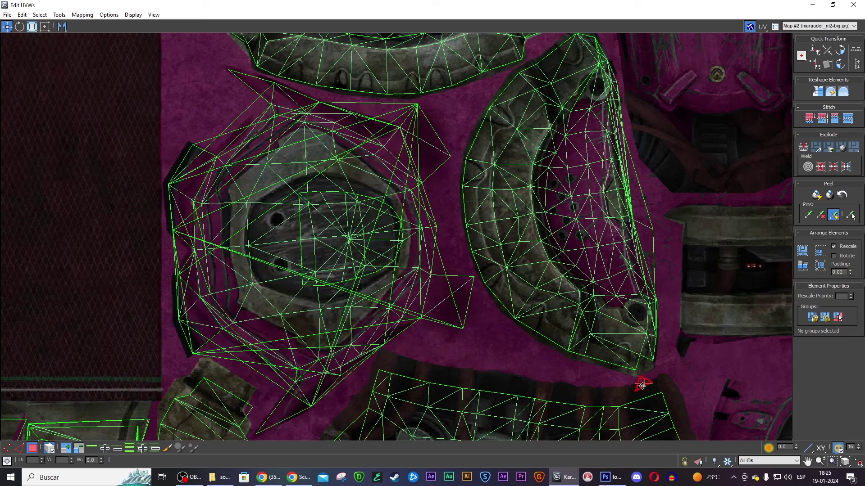
left_click_drag(651, 393, 642, 371)
scroll(613, 231, "down", 1)
scroll(597, 256, "down", 1)
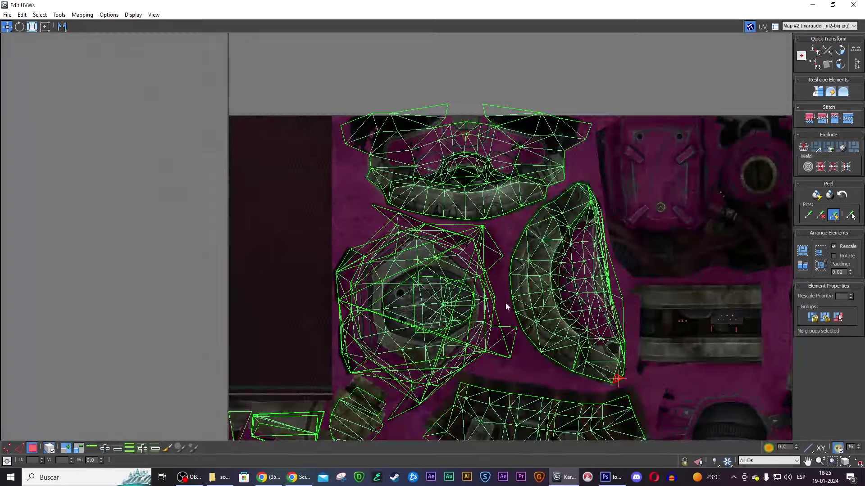
scroll(506, 306, "up", 2)
scroll(541, 279, "up", 1)
scroll(554, 264, "up", 2)
- Nudge the small rounded island and the lower small island upward onto the texture
scroll(656, 303, "up", 1)
left_click_drag(665, 341, 562, 252)
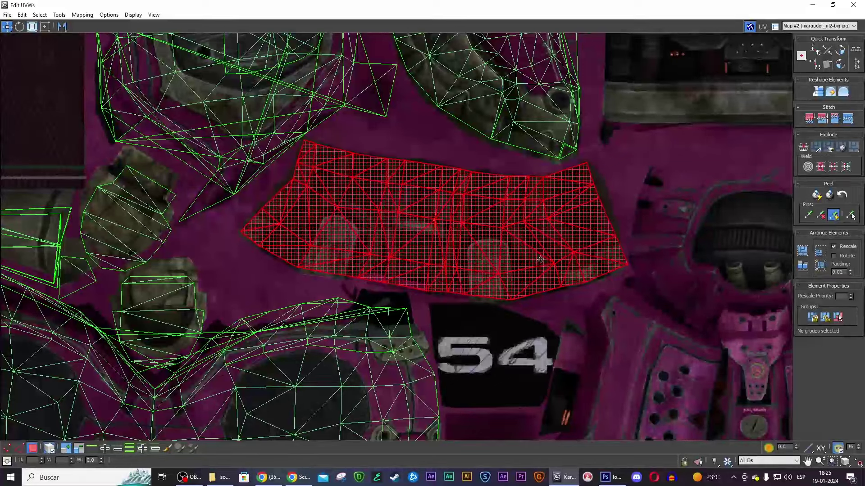
middle_click_drag(131, 203, 328, 251)
scroll(328, 251, "up", 1)
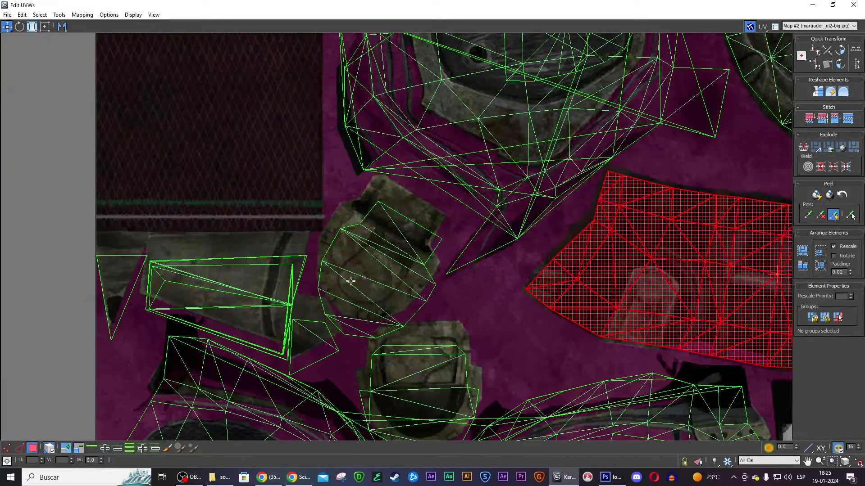
left_click(414, 289)
left_click_drag(412, 289, 412, 274)
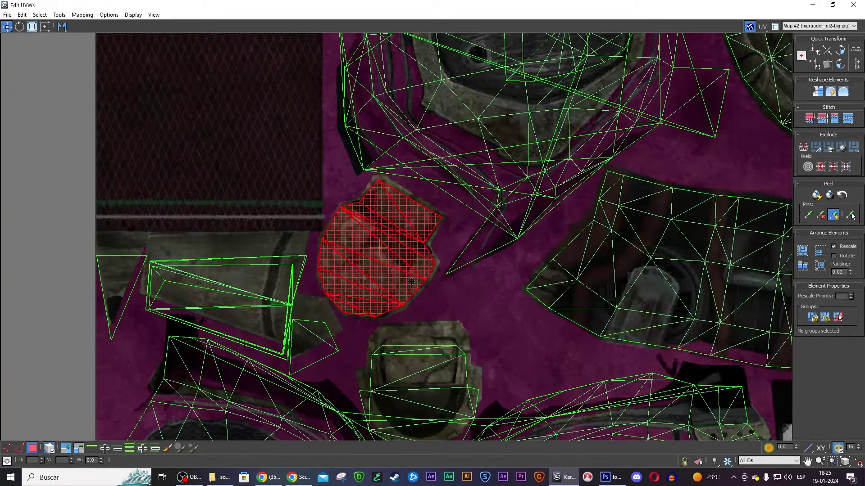
middle_click_drag(480, 341, 492, 241)
left_click_drag(469, 291, 469, 269)
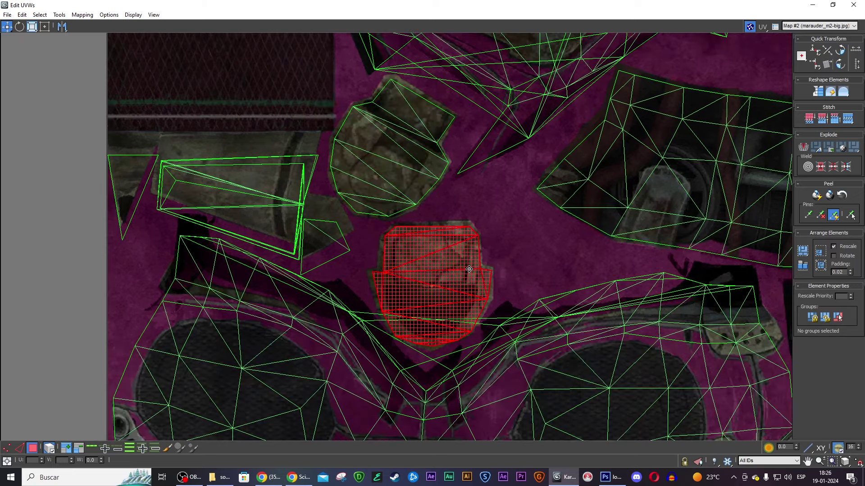
- Move the rectangular island with its small triangle and the left triangular island upward
left_click(303, 239)
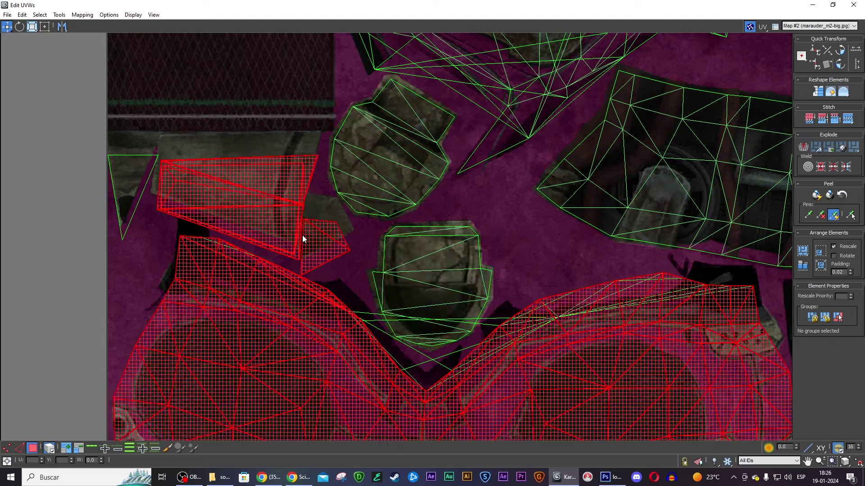
left_click(304, 231)
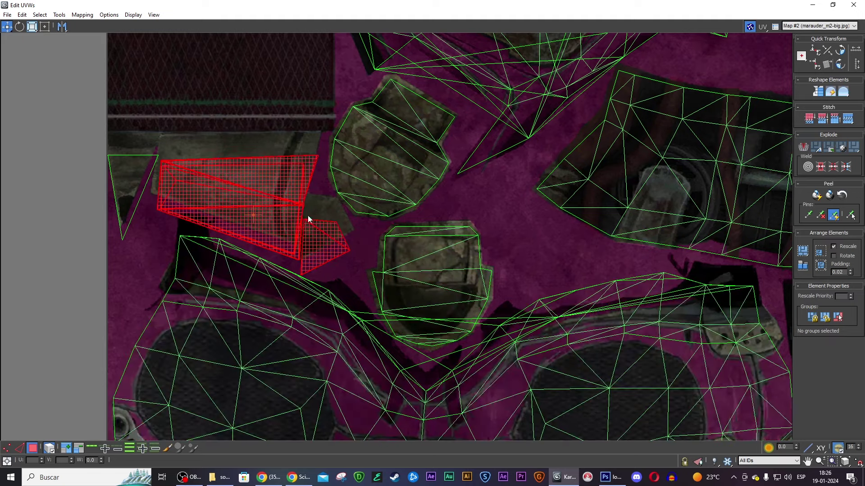
left_click_drag(301, 205, 301, 184)
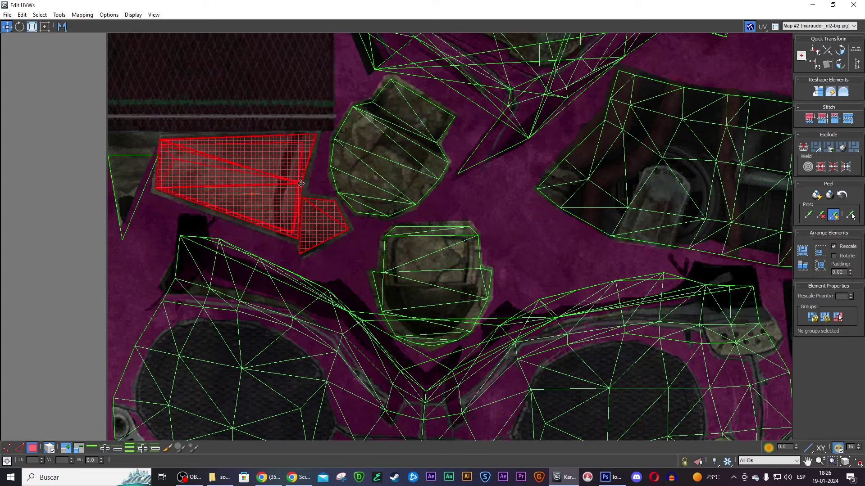
left_click(123, 199)
left_click_drag(130, 205, 128, 197)
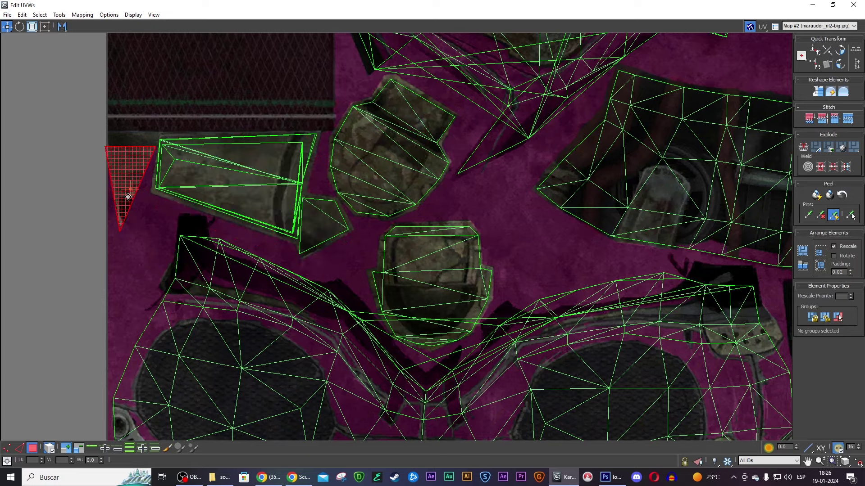
scroll(369, 239, "down", 3)
scroll(481, 207, "up", 1)
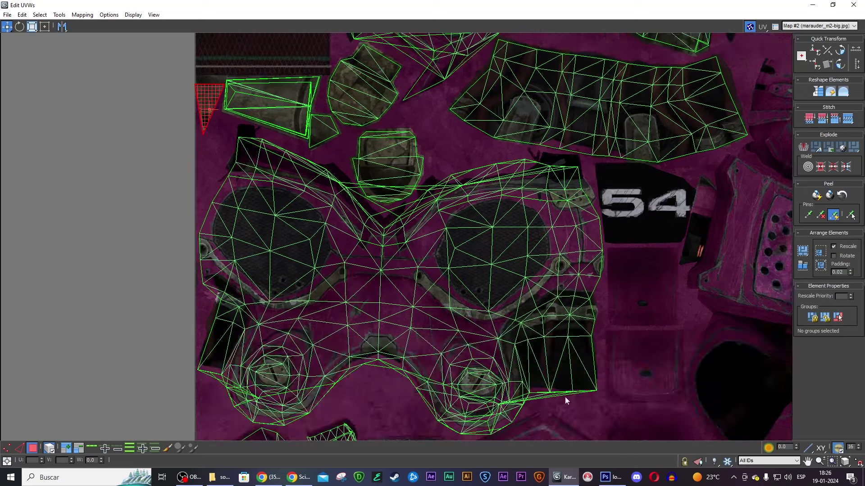
- Raise another small island and the large left island slightly, then select the central island
mouse_move(567, 401)
middle_mouse_down()
mouse_move(523, 325)
mouse_move(463, 290)
middle_mouse_up()
scroll(348, 270, "up", 3)
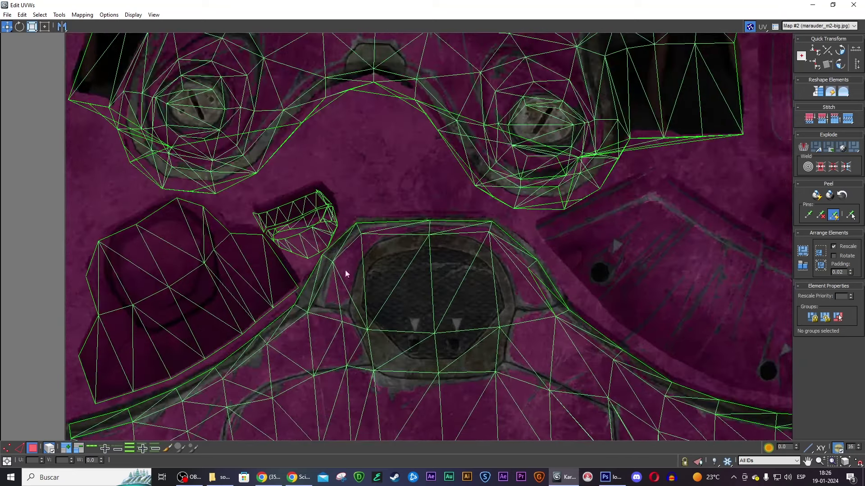
left_click(305, 218)
left_click_drag(305, 218, 305, 207)
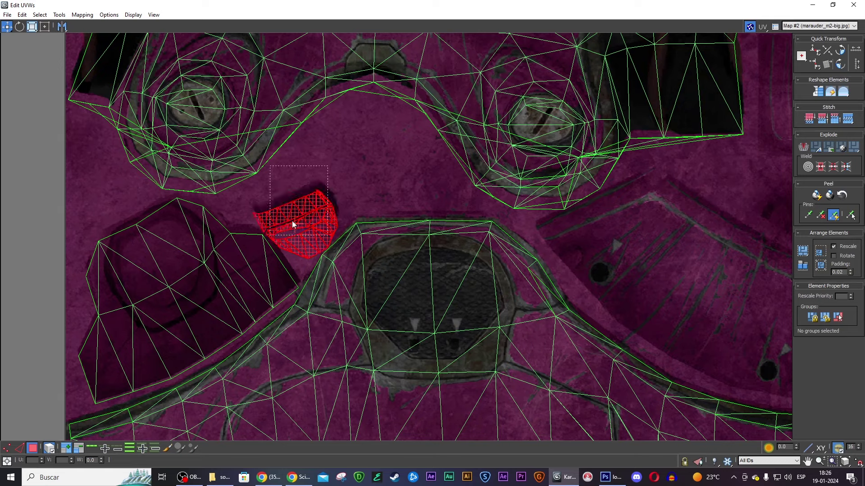
left_click_drag(299, 208, 300, 209)
left_click(149, 264)
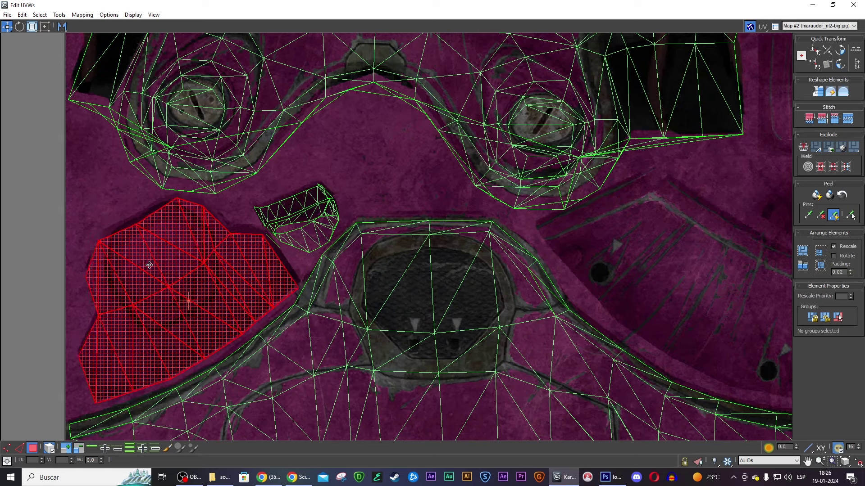
left_click_drag(149, 264, 149, 260)
scroll(374, 290, "down", 2)
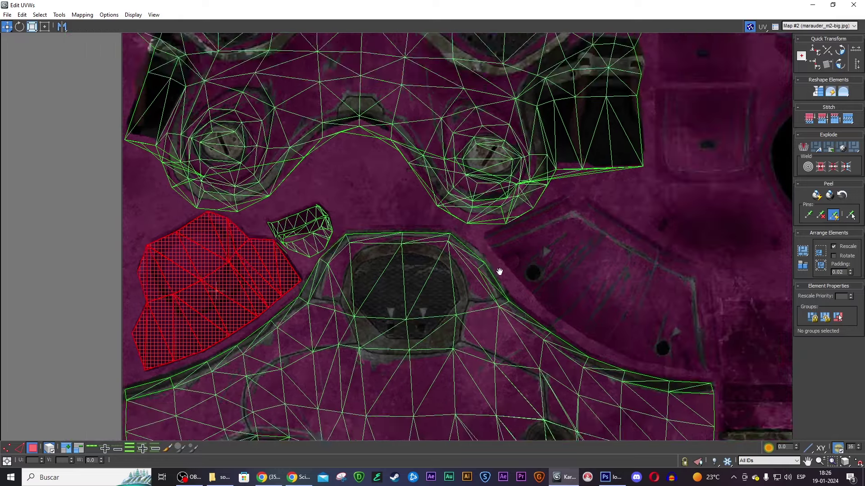
middle_click_drag(498, 272, 550, 218)
left_click(410, 289)
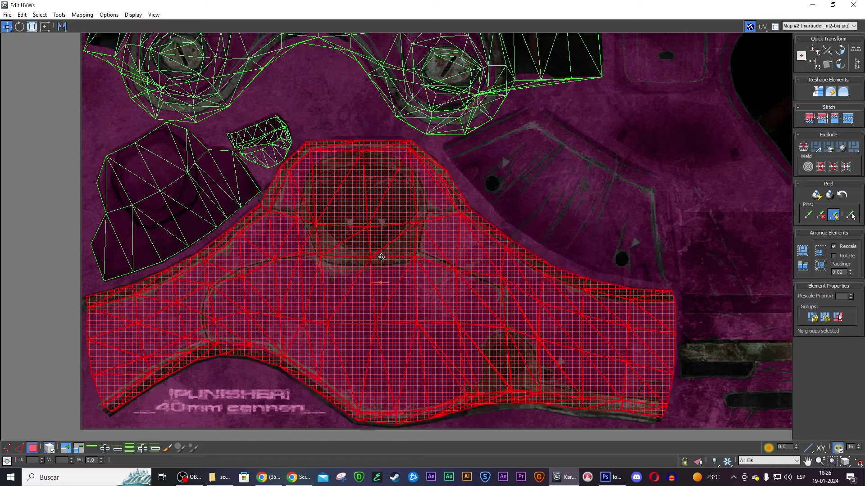
- Select the butterfly-shaped island together with its notch and edge faces, and nudge it up
mouse_move(336, 151)
middle_mouse_down()
mouse_move(388, 295)
mouse_move(371, 389)
middle_mouse_up()
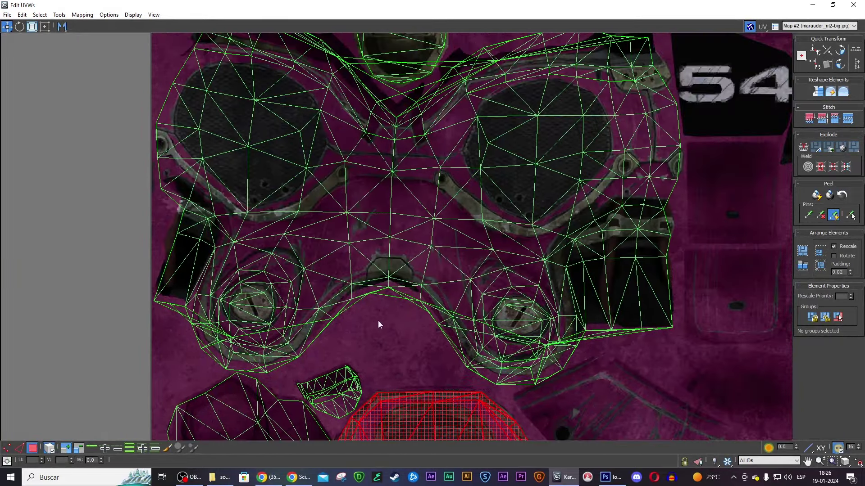
left_click(295, 252)
left_click_drag(320, 247, 317, 243)
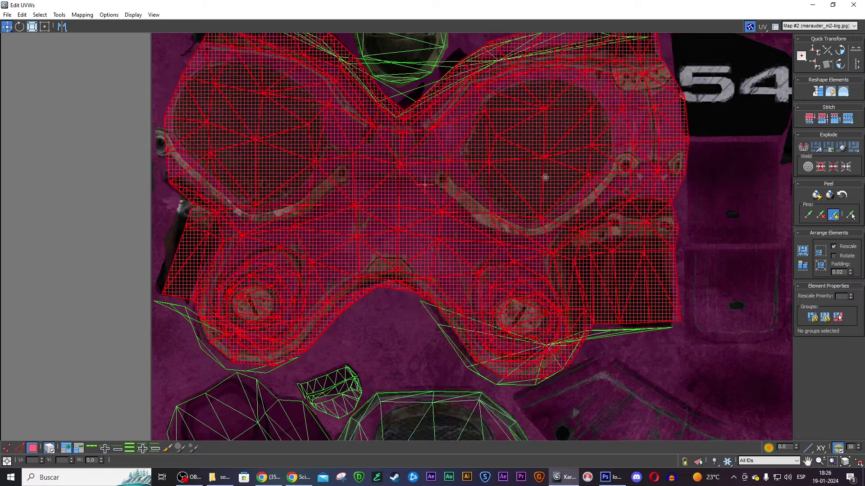
middle_click_drag(593, 171, 582, 225)
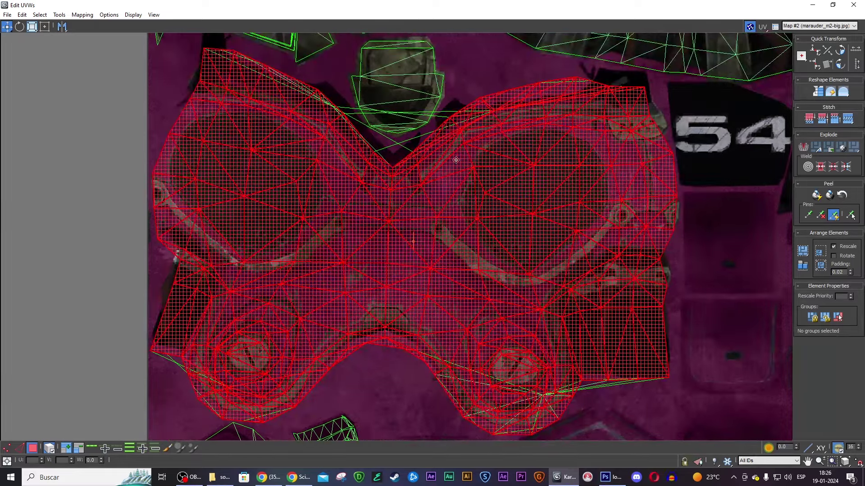
left_click(339, 135, "ctrl")
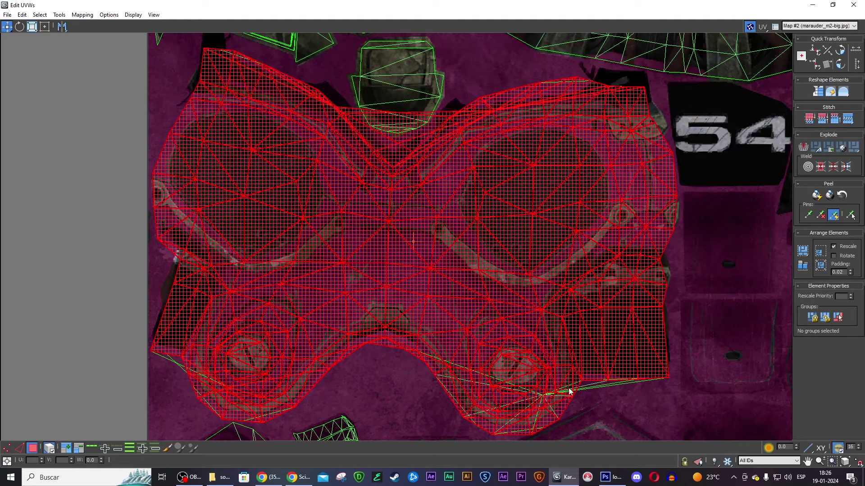
left_click(556, 392, "ctrl")
left_click(215, 371, "ctrl")
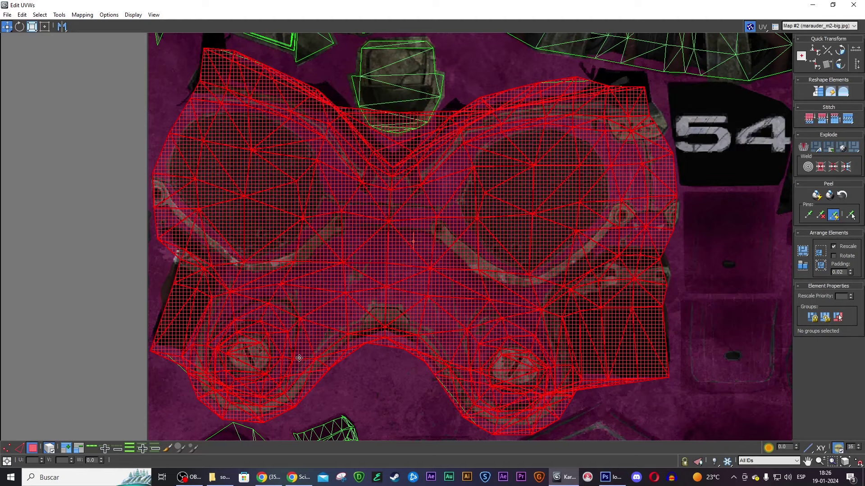
left_click(174, 367, "ctrl")
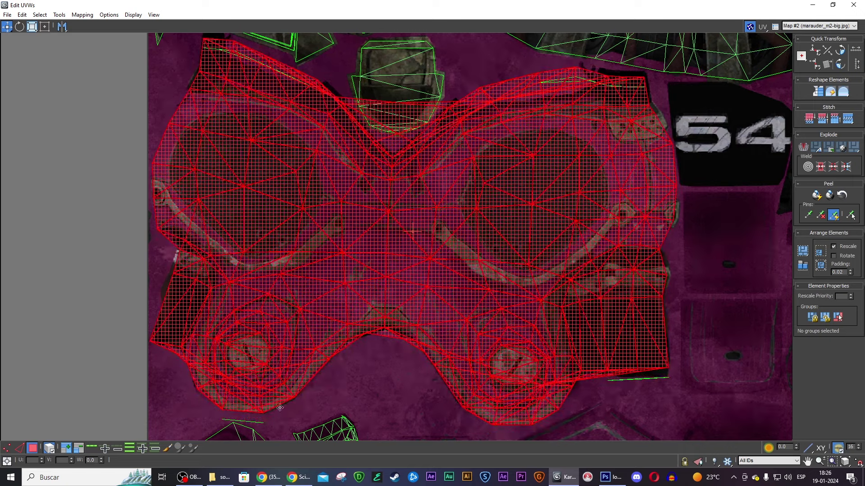
left_click_drag(256, 413, 256, 415)
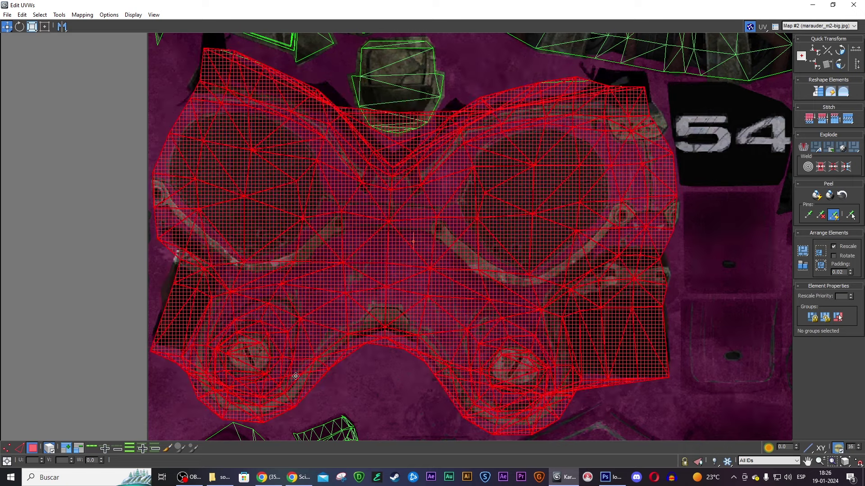
left_click_drag(295, 376, 296, 370)
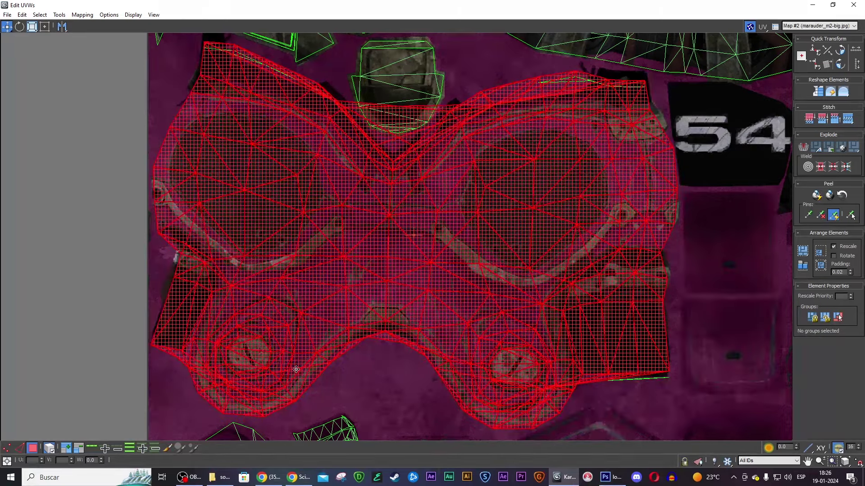
- Try further moves and stretches of the butterfly island, undoing each unwanted change
key("ctrl+z")
left_click_drag(657, 406, 624, 363)
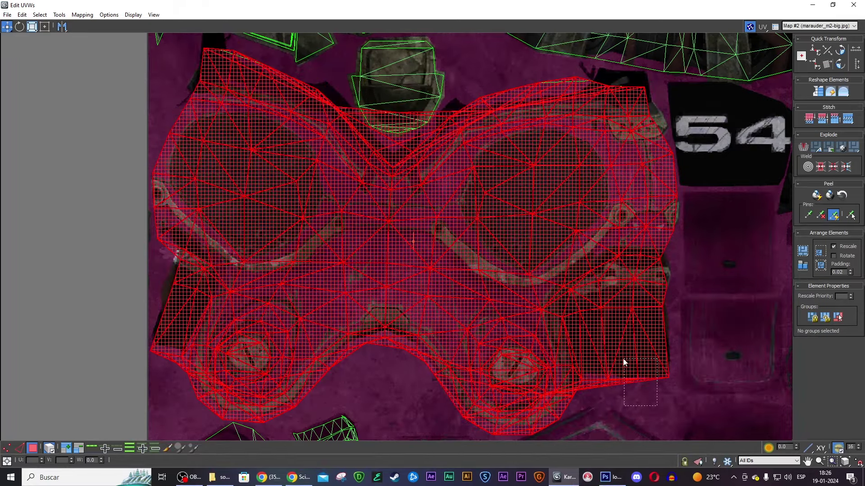
left_click_drag(564, 398, 566, 388)
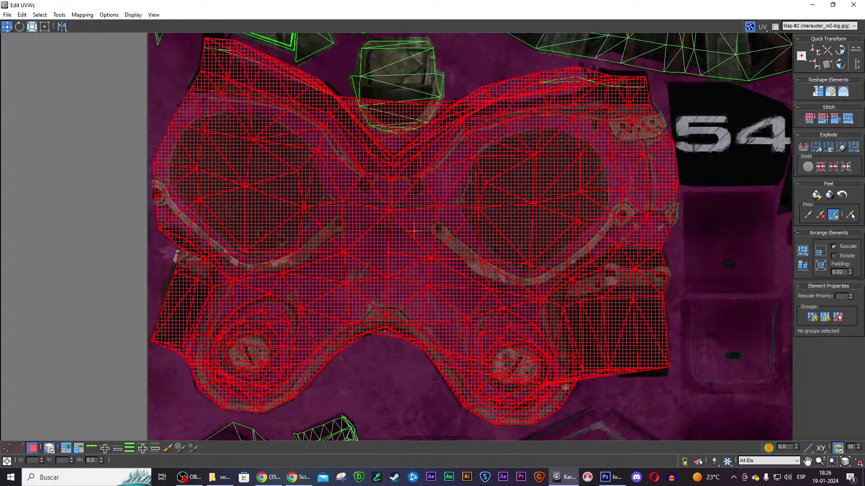
key("ctrl+z")
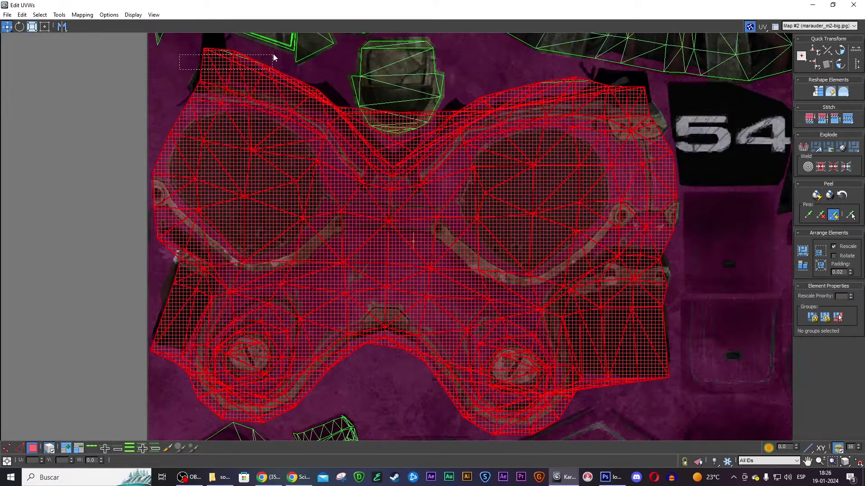
left_click_drag(280, 74, 399, 285)
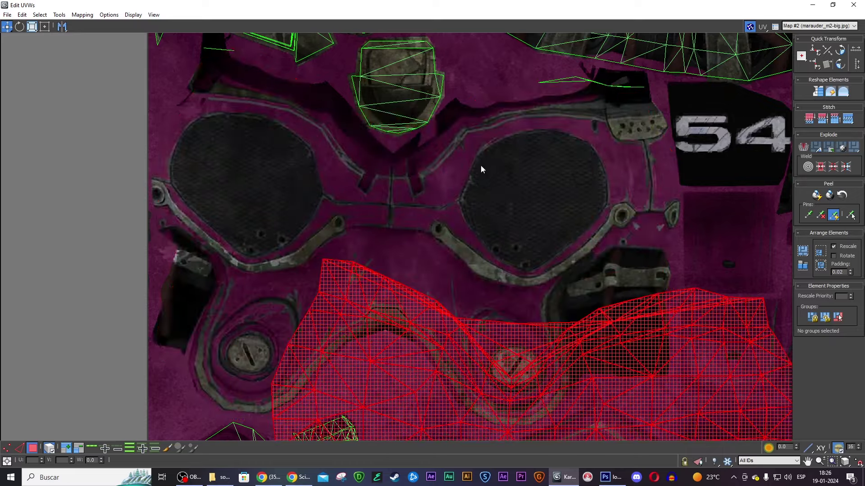
key("ctrl+z")
mouse_move(187, 71)
left_mouse_down()
mouse_move(228, 48)
mouse_move(250, 65)
mouse_move(254, 164)
left_mouse_up()
key("ctrl+z")
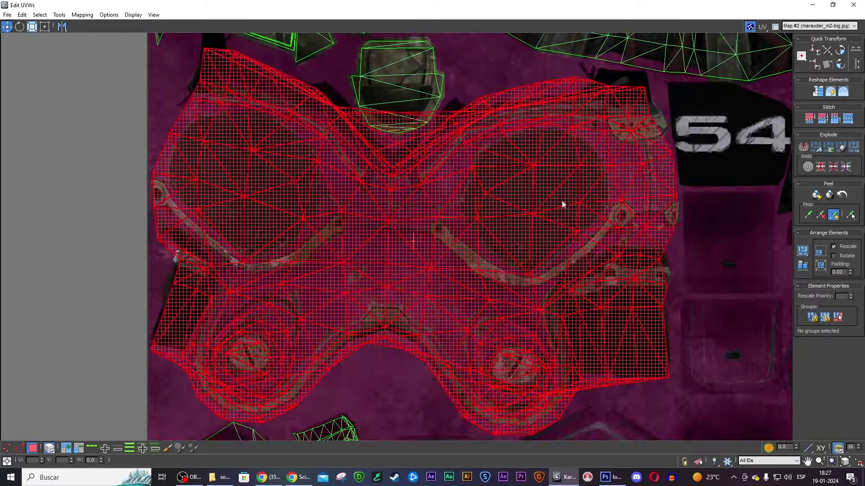
left_click_drag(648, 269, 649, 254)
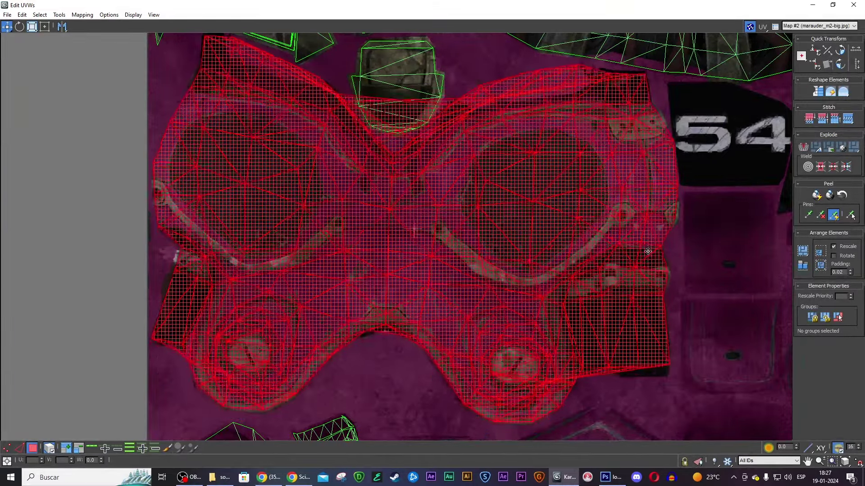
key("ctrl+z")
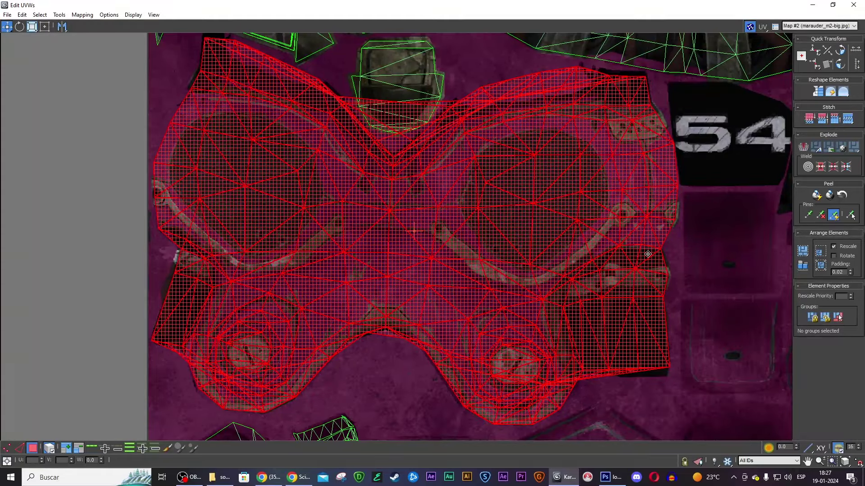
- Recentre the full texture layout, then close the Edit UVWs window
scroll(624, 217, "down", 2)
scroll(624, 217, "down", 4)
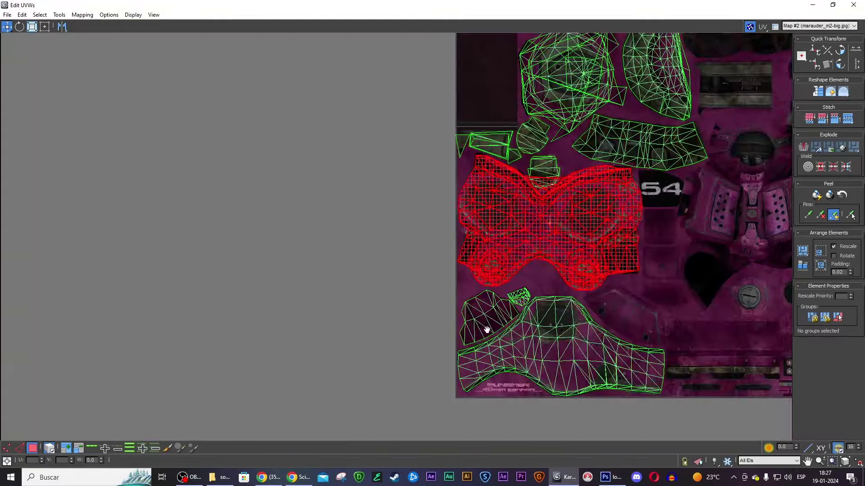
scroll(621, 203, "up", 2)
middle_click_drag(557, 292, 522, 195)
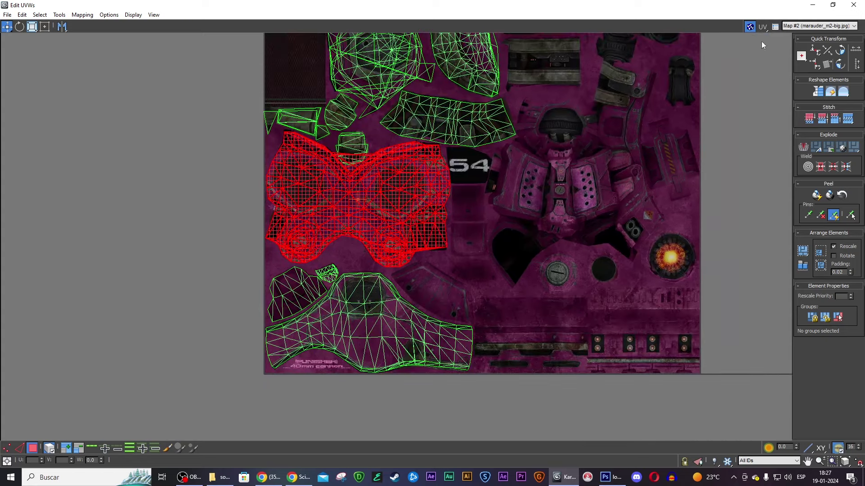
left_click(853, 5)
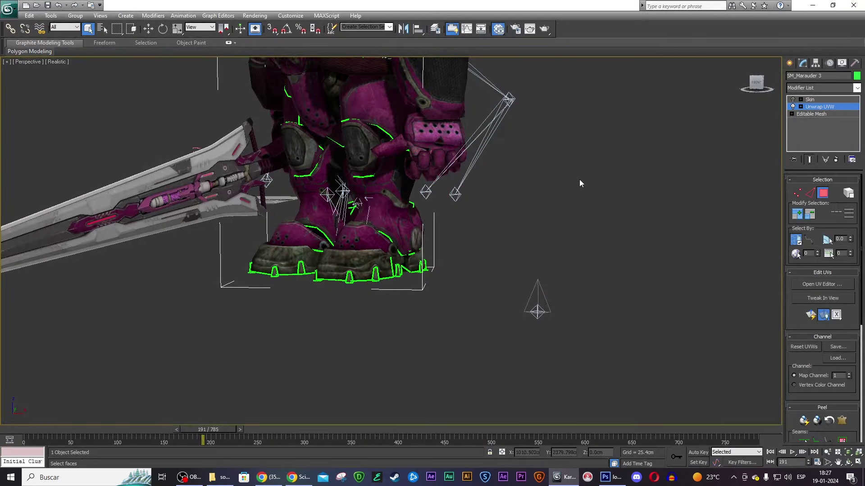
- In the Skin modifier settings, toggle the UV unwrap off and back on to compare
left_click(793, 99)
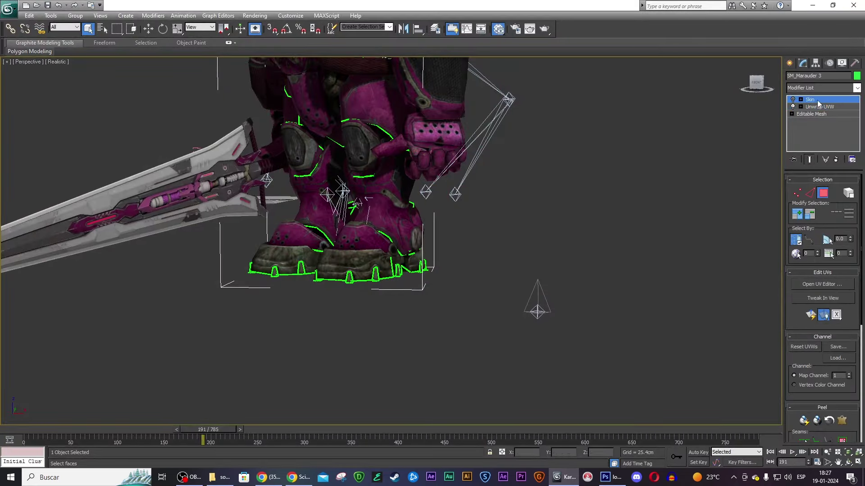
left_click(793, 107)
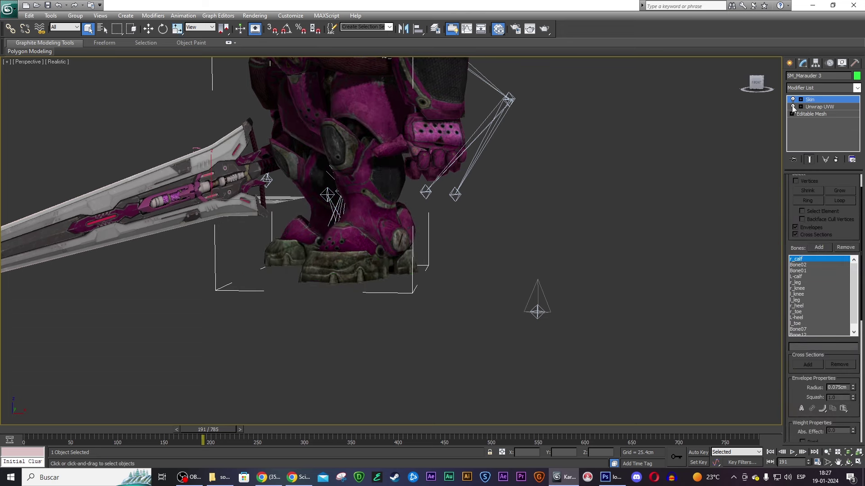
left_click(793, 107)
- Orbit and zoom around the robot's chest, shoulder pad and chest emblem
middle_click_drag(548, 179, 620, 289, "alt")
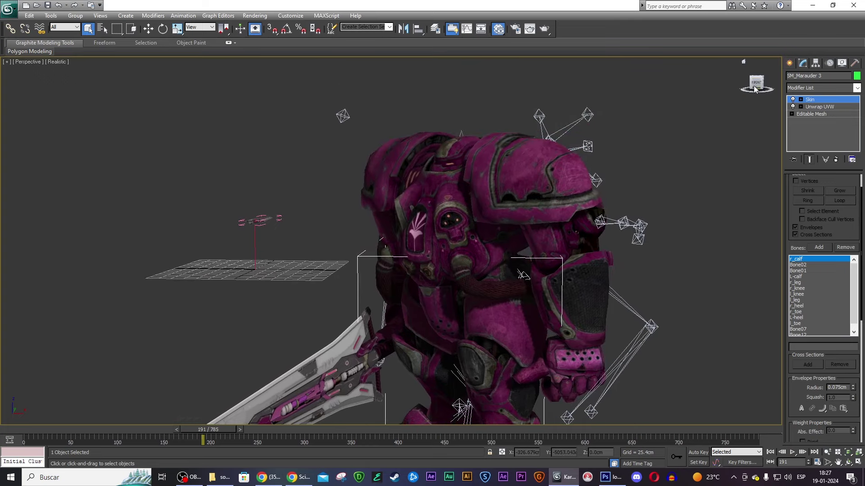
left_click_drag(755, 88, 28, 88)
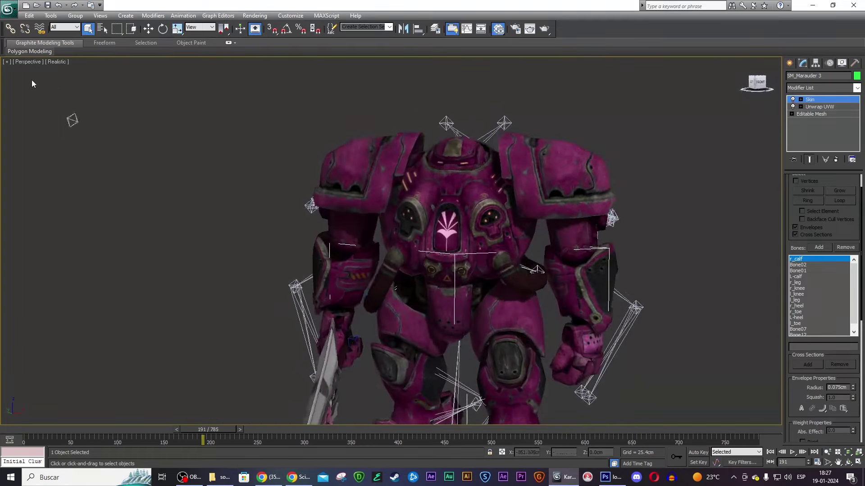
scroll(548, 197, "up", 5)
mouse_move(633, 185)
middle_mouse_down("alt")
mouse_move(546, 235)
mouse_move(509, 233)
middle_mouse_up("alt")
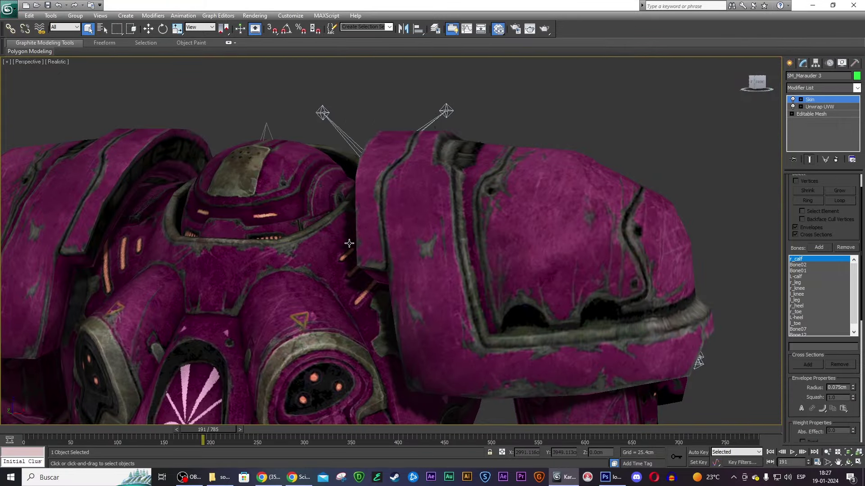
middle_click_drag(349, 243, 393, 191, "alt")
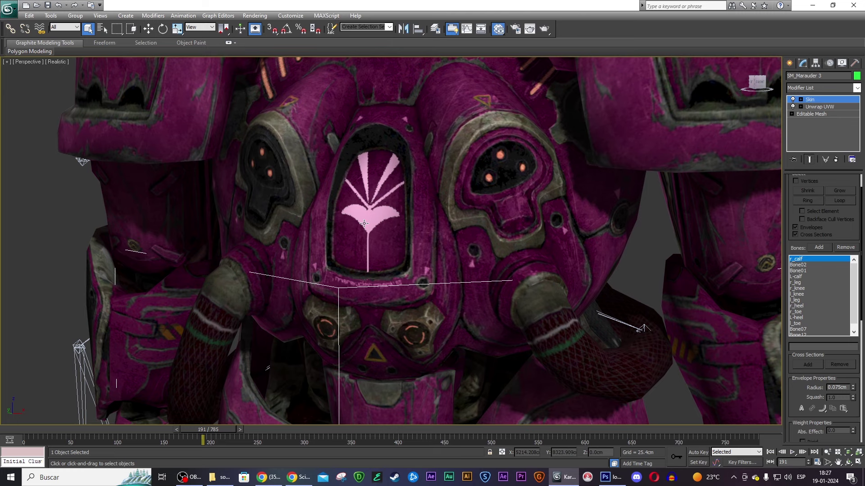
scroll(497, 216, "up", 5)
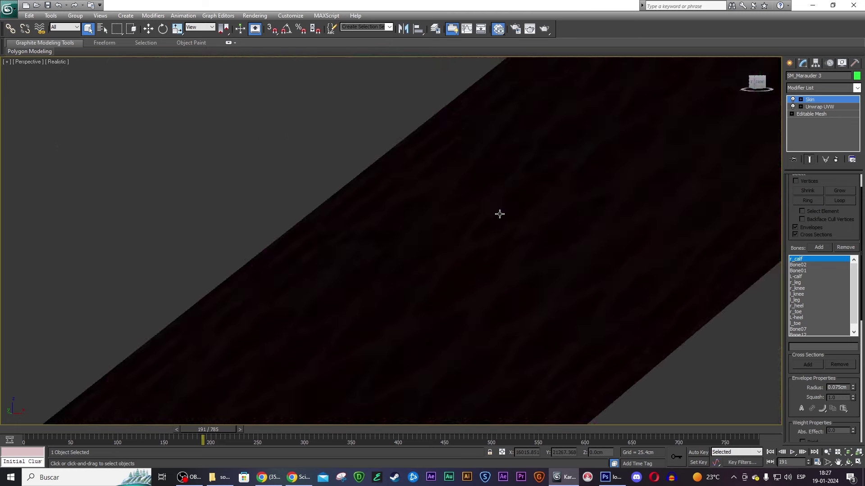
scroll(500, 213, "down", 5)
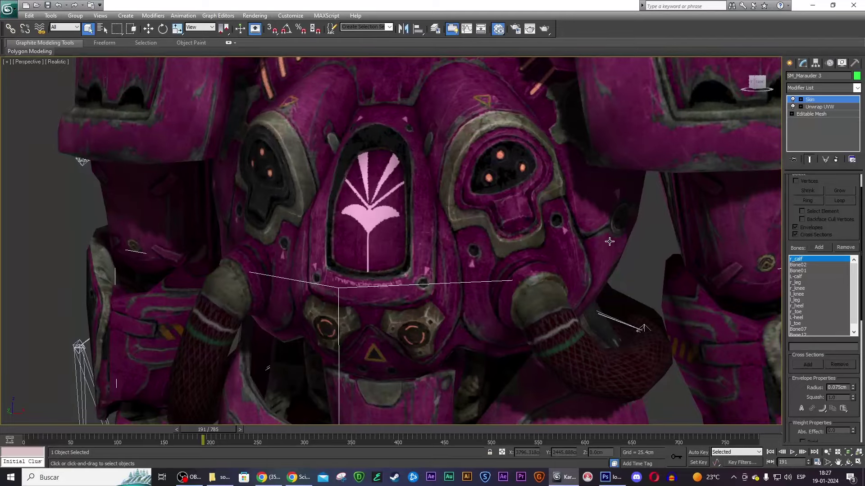
scroll(398, 212, "down", 3)
scroll(440, 212, "down", 3)
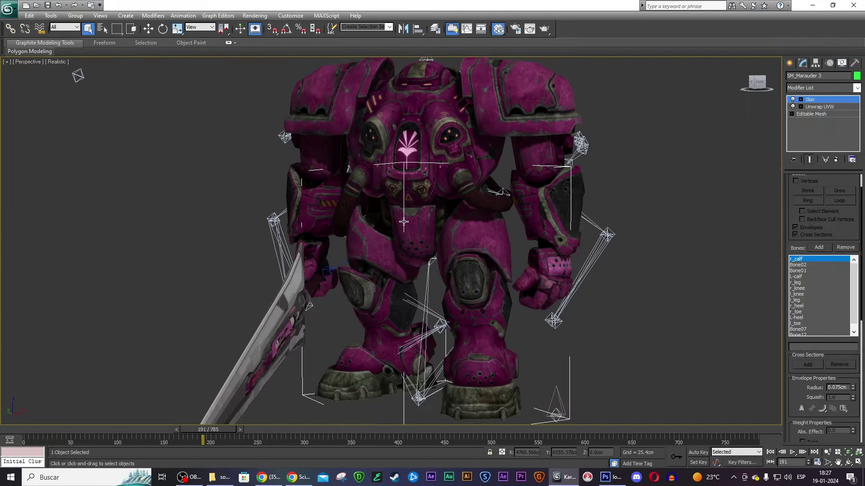
scroll(559, 236, "up", 5)
- Select Object013 beside the robot's right fist and orbit around the fist and knee
middle_click_drag(676, 194, 593, 175)
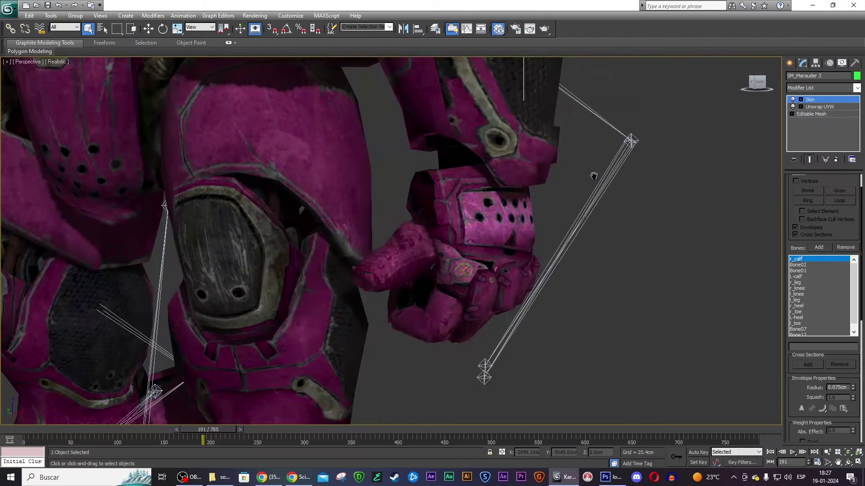
left_click(509, 215)
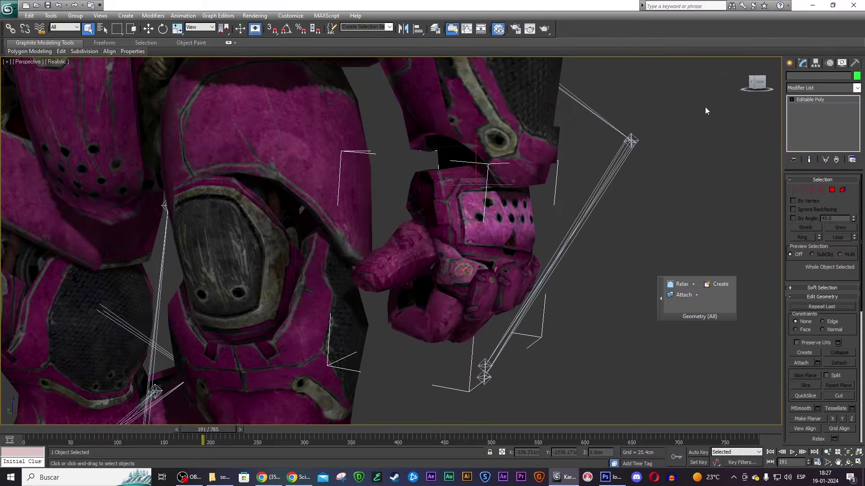
scroll(704, 90, "up", 3)
mouse_move(704, 79)
middle_mouse_down("alt")
mouse_move(667, 70)
mouse_move(749, 80)
middle_mouse_up("alt")
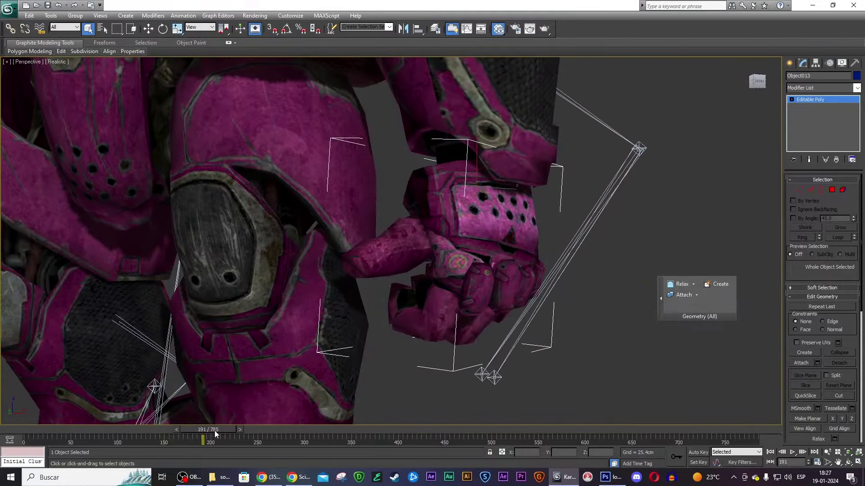
- Scrub the timeline from frame 191 back to frame 35, then forward to frame 91
left_click_drag(214, 431, 63, 418)
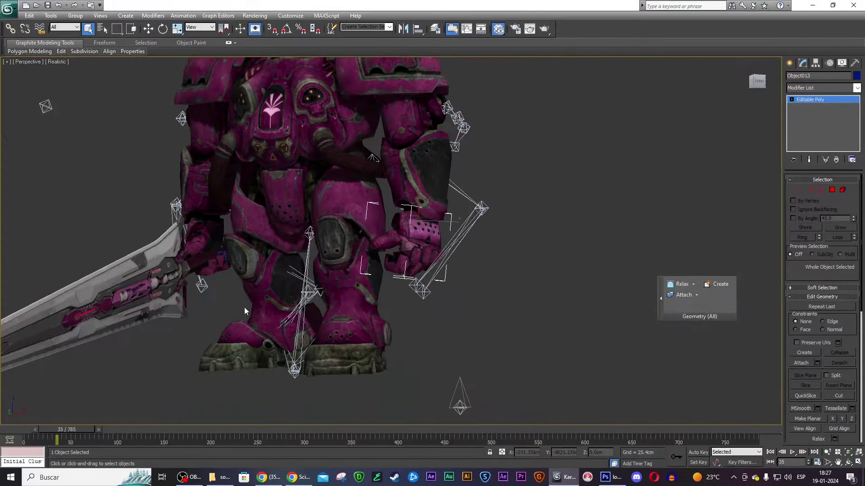
scroll(244, 311, "down", 3)
middle_click_drag(244, 310, 354, 310)
scroll(354, 310, "up", 5)
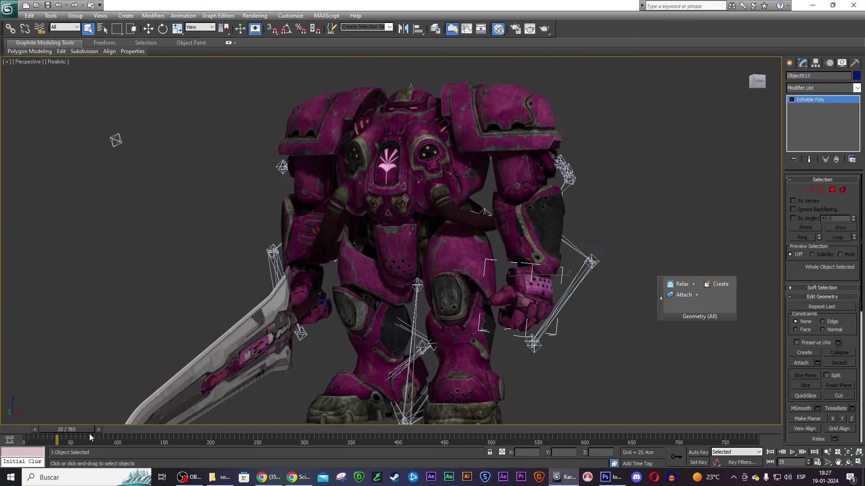
left_click_drag(85, 431, 289, 422)
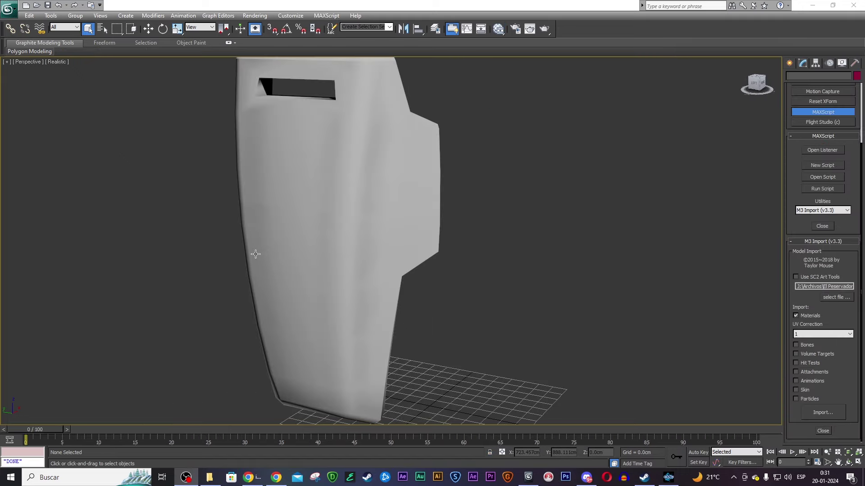
- Inspect the existing shield from front and side, then delete it
scroll(255, 254, "up", 2)
middle_click_drag(258, 236, 303, 262)
scroll(364, 245, "down", 4)
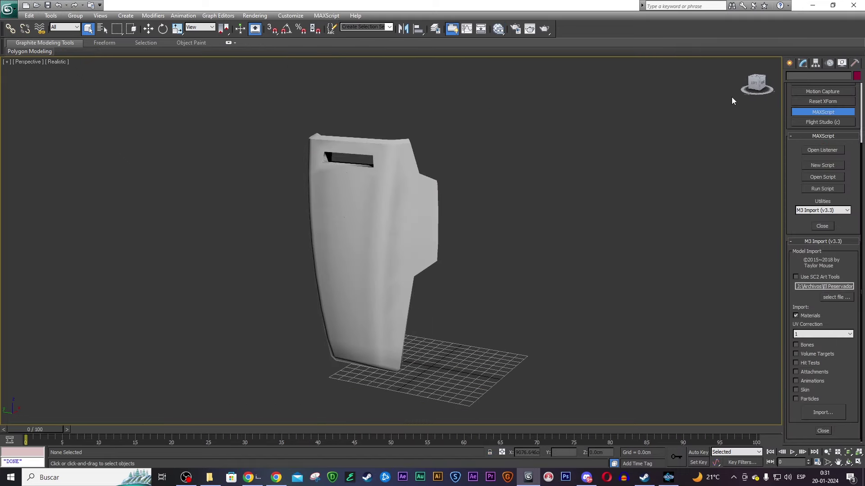
left_click_drag(757, 83, 759, 85)
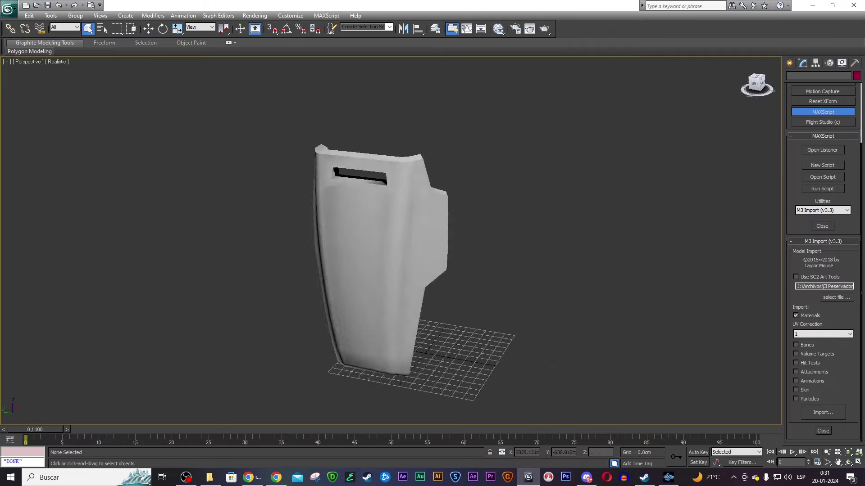
middle_click_drag(432, 207, 436, 208, "alt")
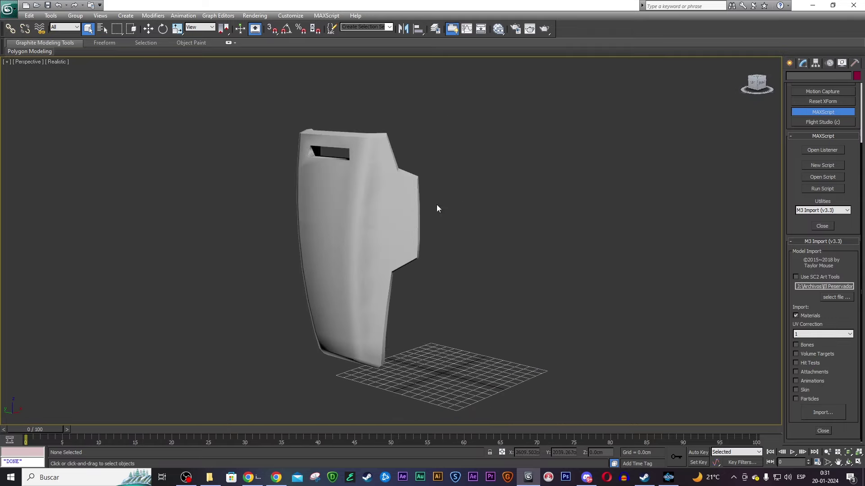
left_click_drag(437, 209, 227, 365)
key("Delete")
- Import the medic base model file, then delete the unwanted imported robot model
left_click(845, 300)
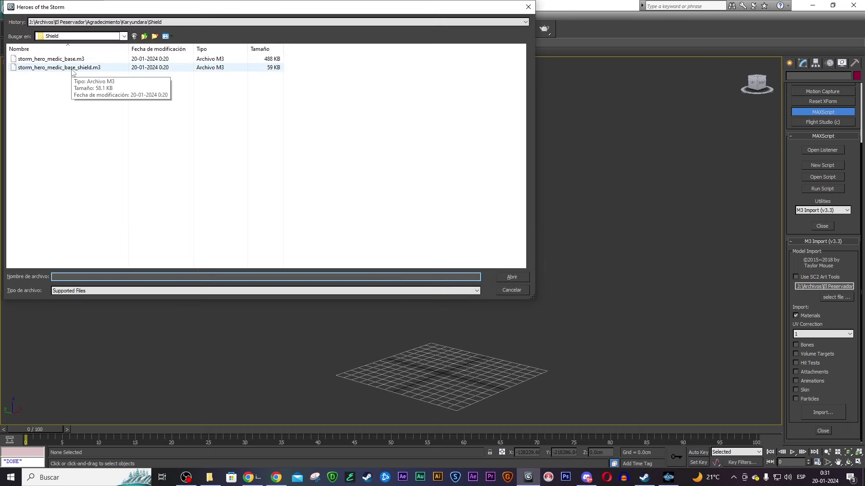
double_click(87, 67)
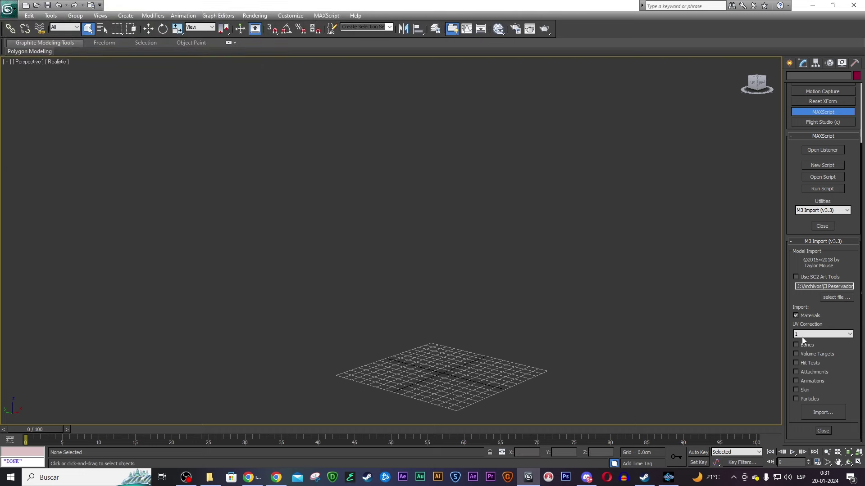
left_click(822, 413)
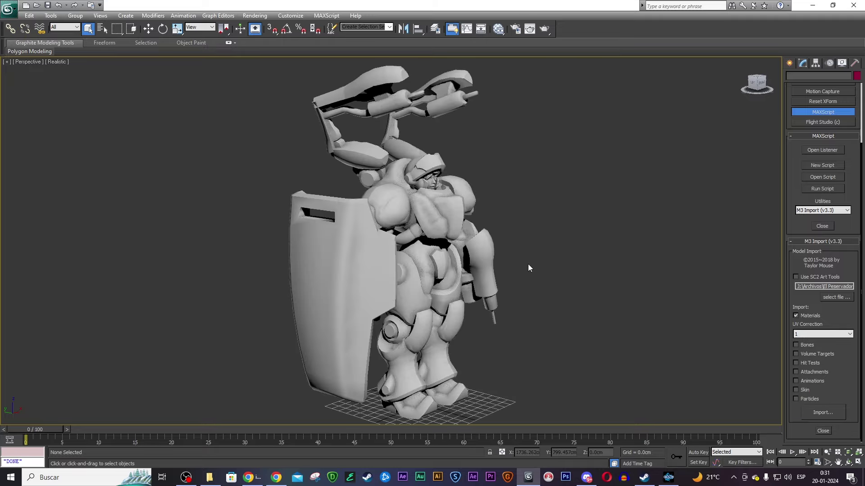
scroll(599, 205, "up", 4)
middle_click_drag(599, 204, 532, 235, "alt")
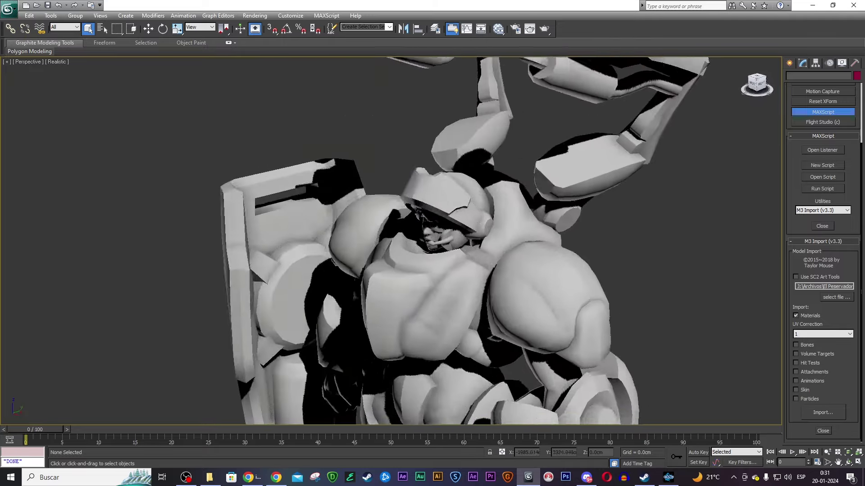
scroll(562, 203, "down", 5)
left_click_drag(561, 203, 278, 351)
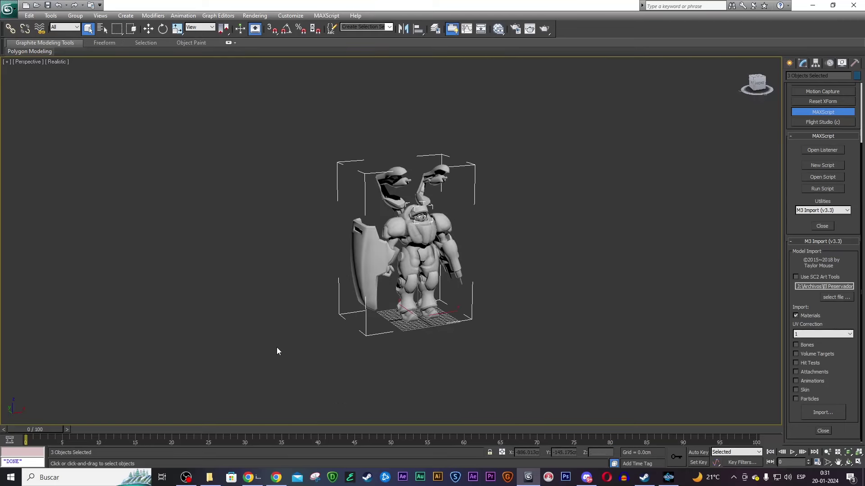
key("Delete")
- Import storm_hero_medic_base_shield.m3, then inspect the new shield and show its modifier stack
left_click(836, 297)
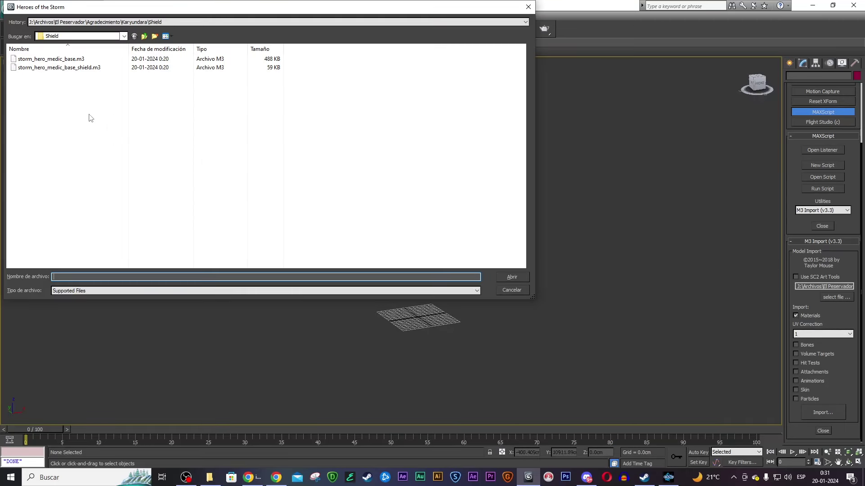
double_click(96, 68)
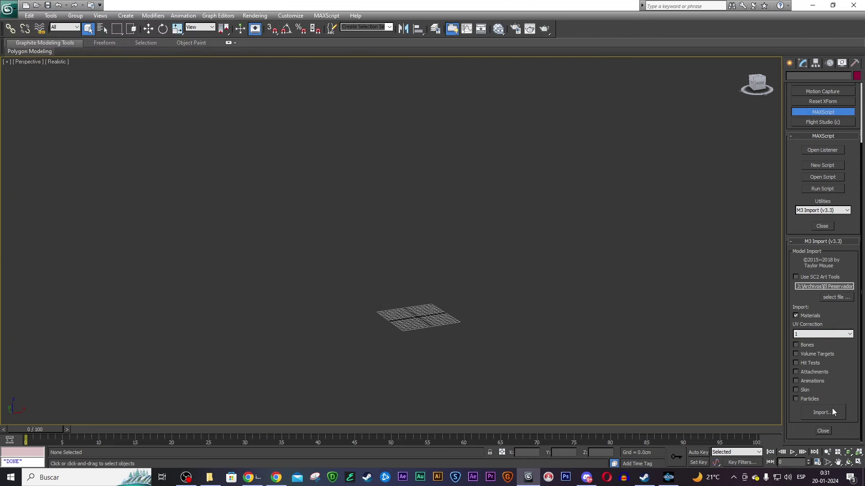
left_click(831, 409)
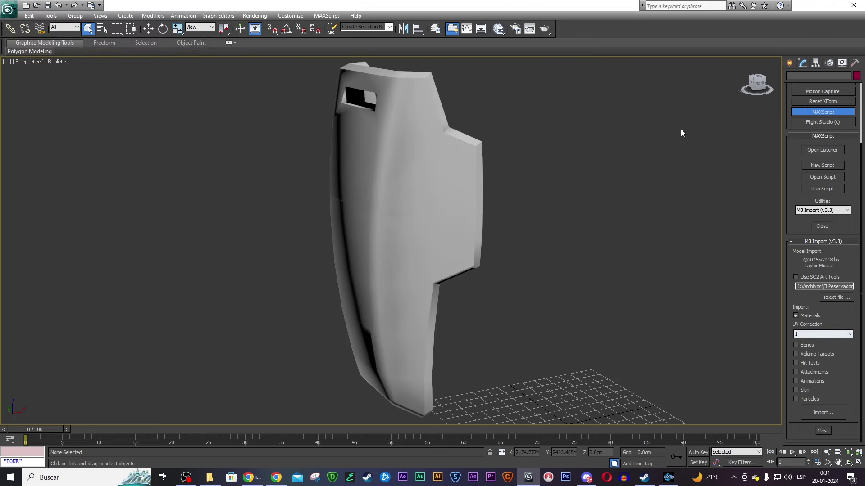
left_click(757, 83)
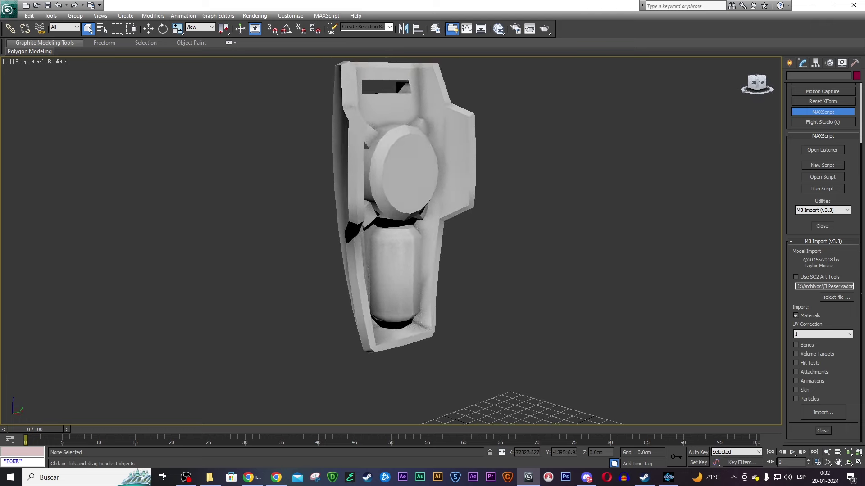
left_click_drag(756, 84, 610, 168)
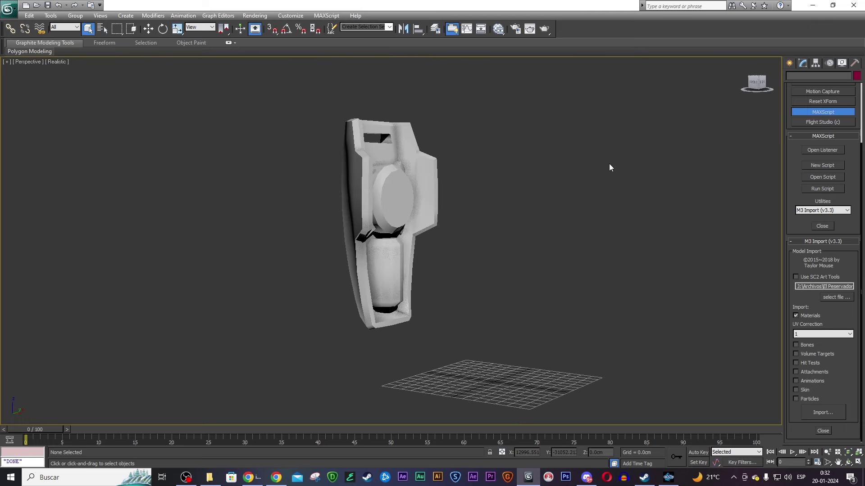
left_click(460, 225)
scroll(825, 142, "up", 4)
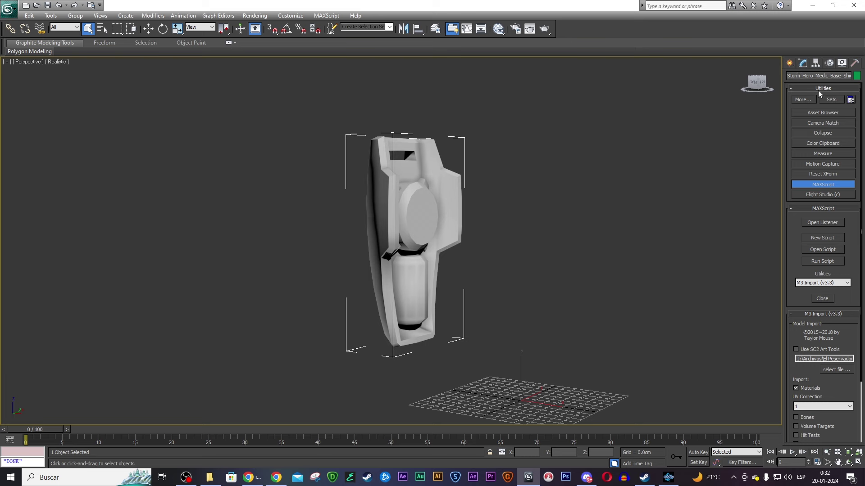
left_click(791, 64)
left_click(802, 65)
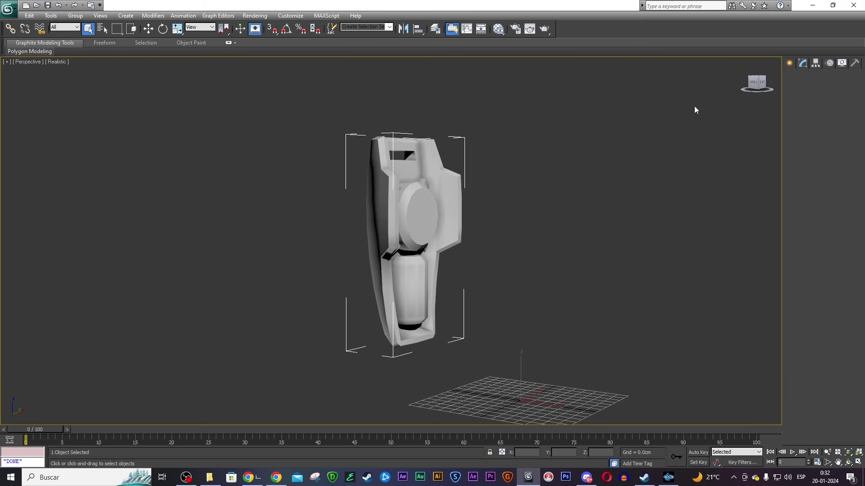
right_click(429, 192)
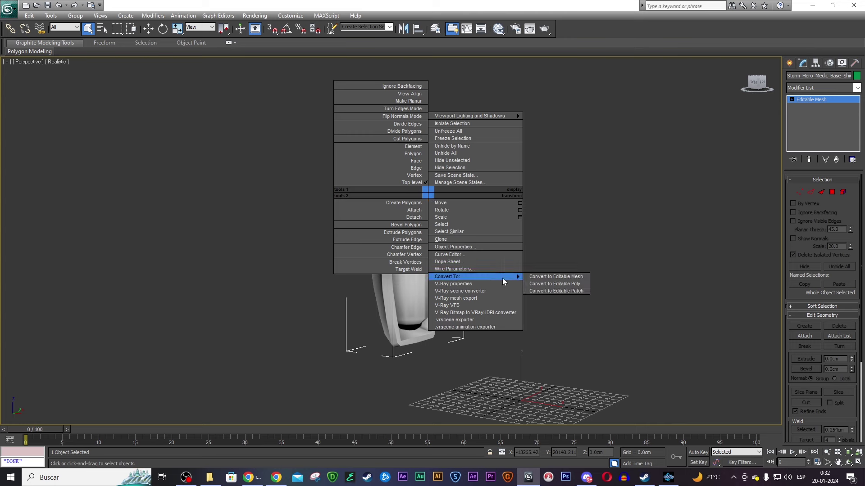
left_click(586, 285)
left_click(798, 190)
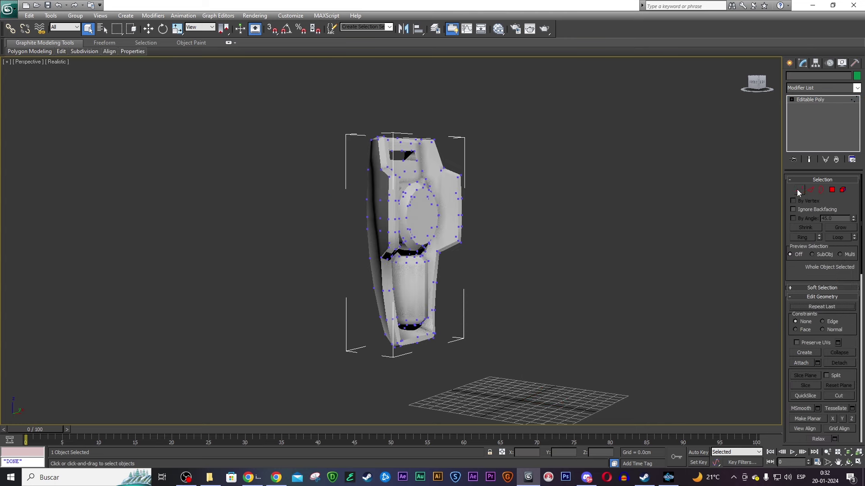
left_click(799, 188)
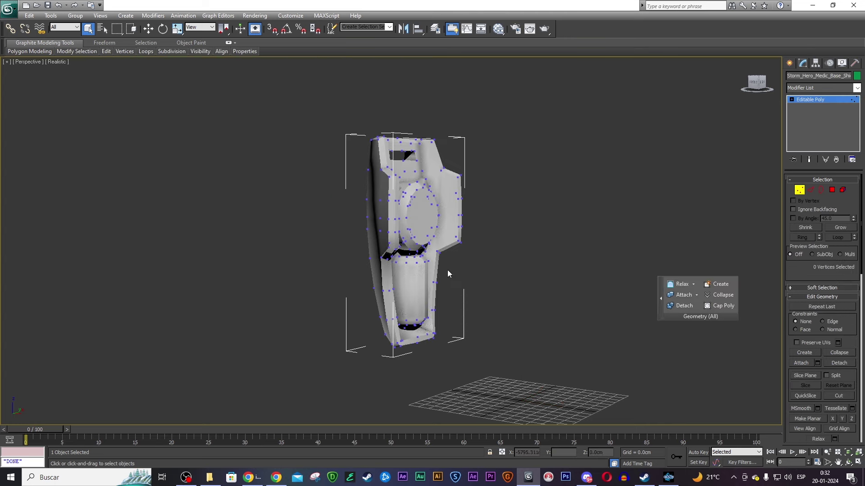
key("ctrl+a")
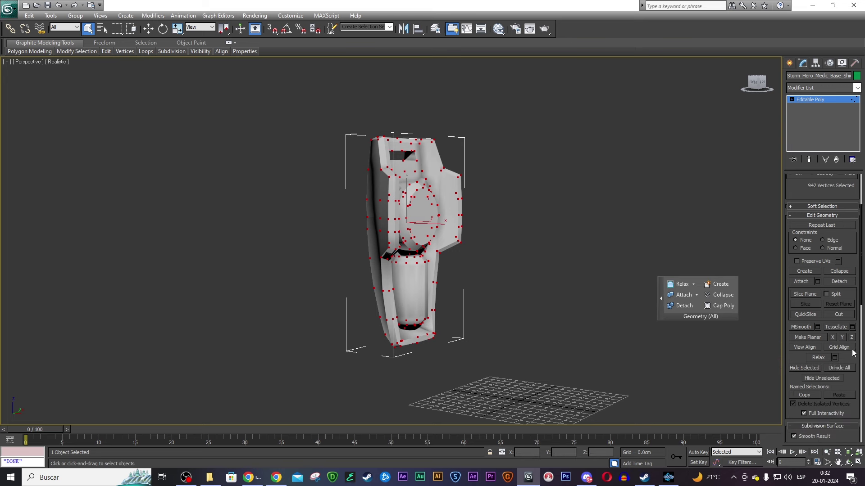
scroll(850, 394, "down", 3)
scroll(833, 311, "down", 2)
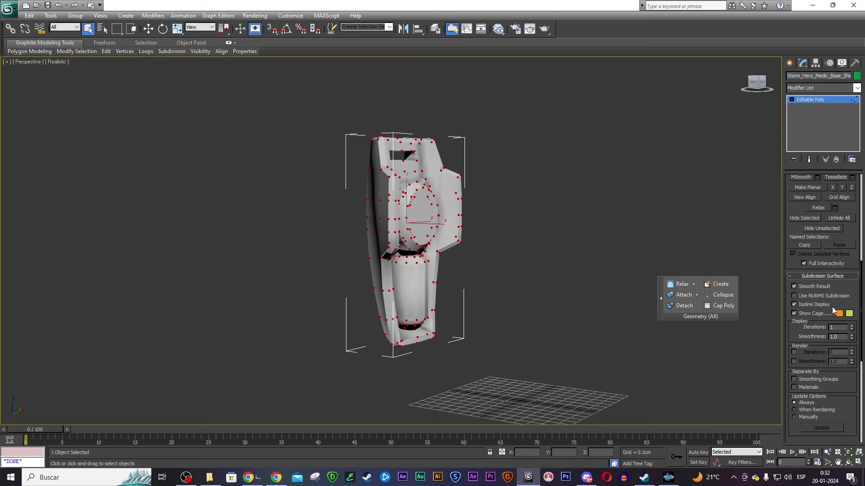
left_click(821, 280)
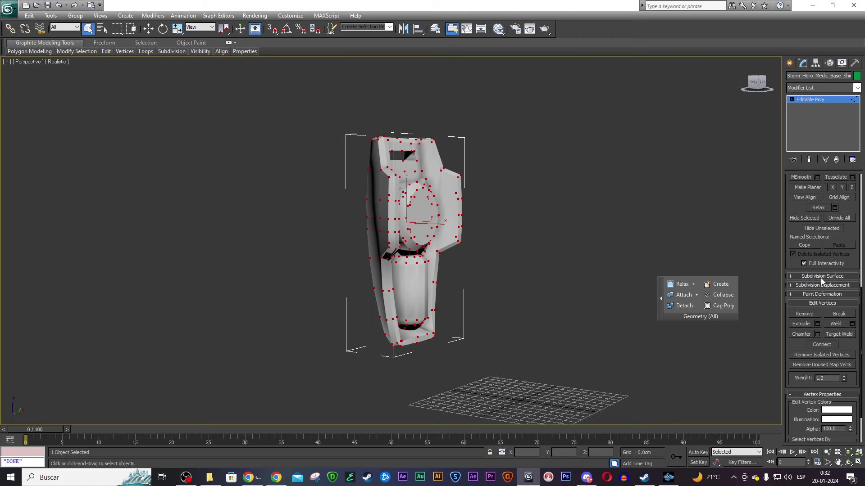
left_click(853, 325)
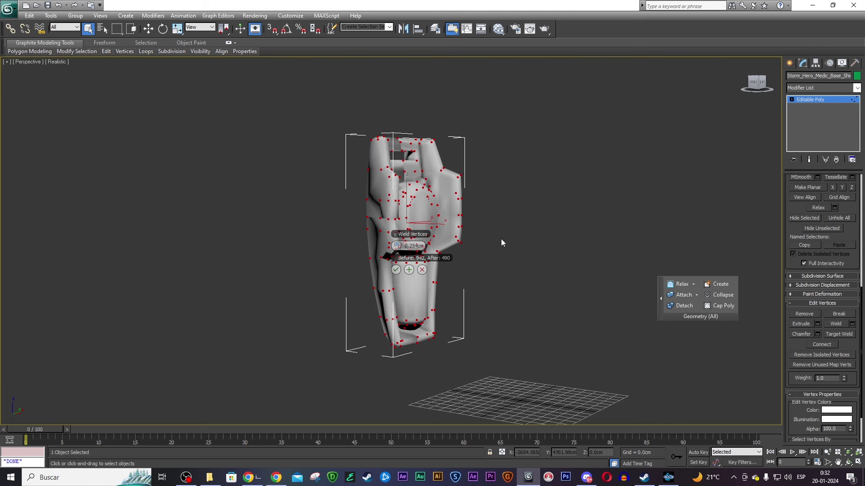
scroll(502, 239, "up", 3)
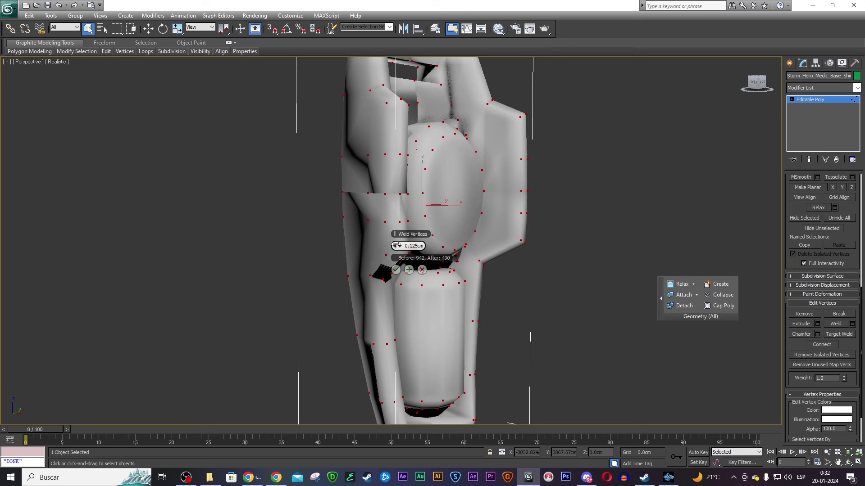
left_click_drag(392, 247, 400, 249)
left_click_drag(756, 82, 734, 83)
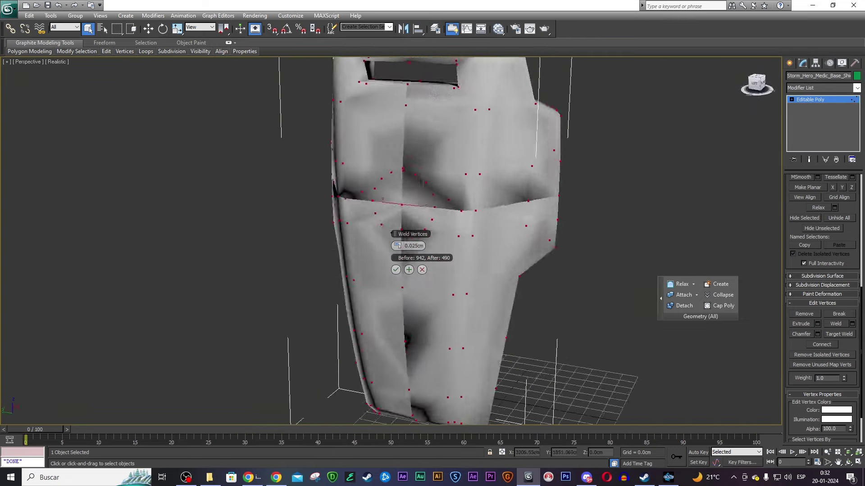
middle_click_drag(399, 246, 398, 246, "alt")
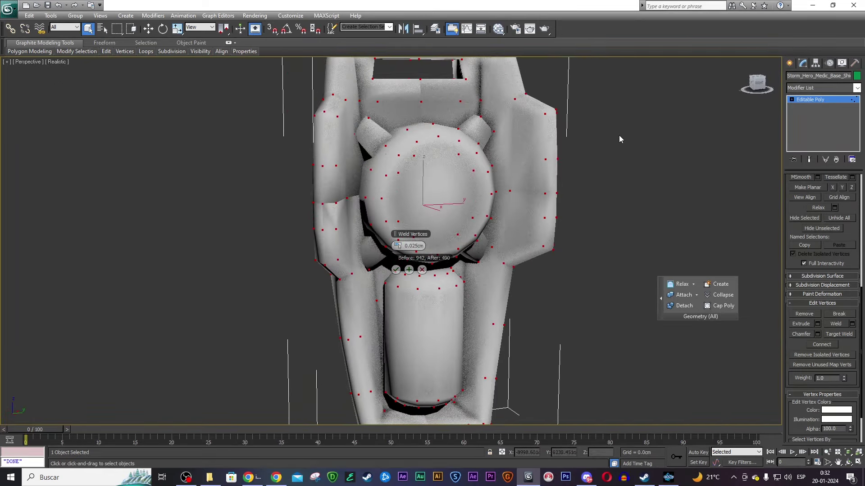
scroll(604, 172, "down", 6)
scroll(623, 146, "up", 2)
scroll(503, 175, "up", 5)
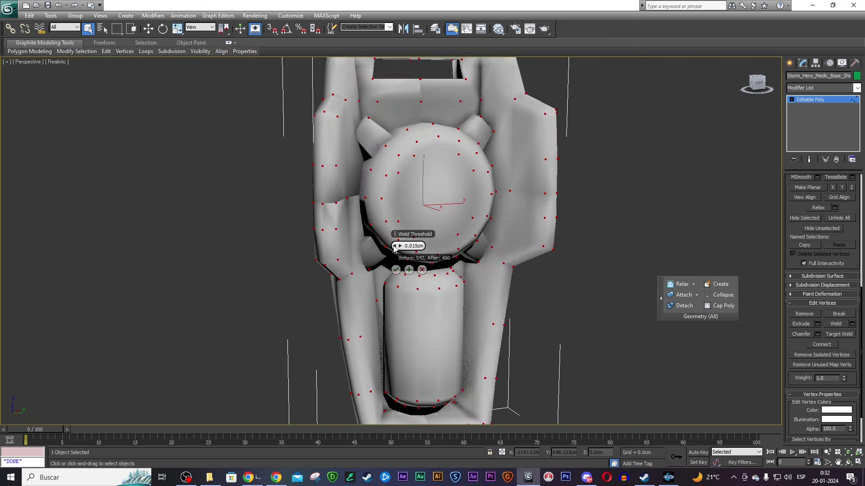
left_click_drag(757, 83, 477, 226)
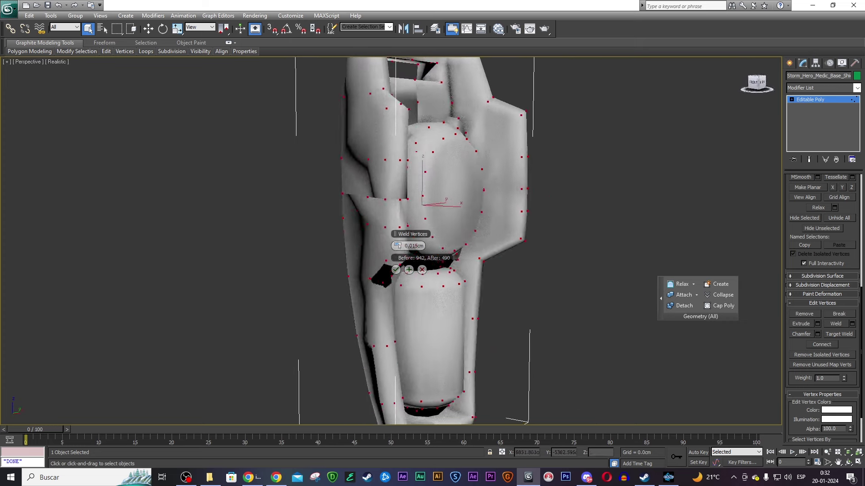
left_click(422, 270)
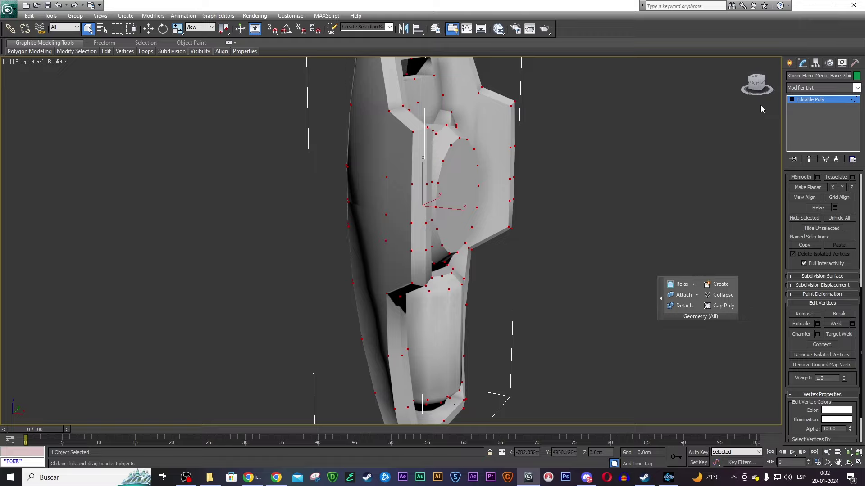
left_click_drag(756, 85, 630, 90)
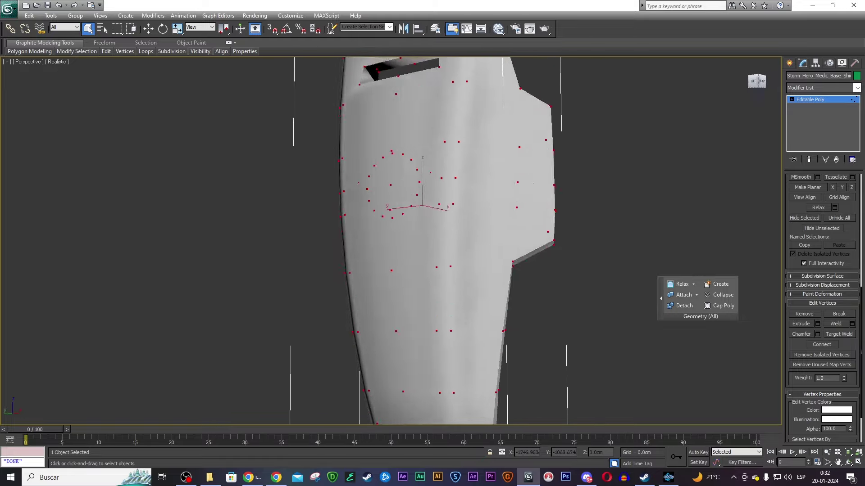
left_click_drag(757, 81, 856, 103)
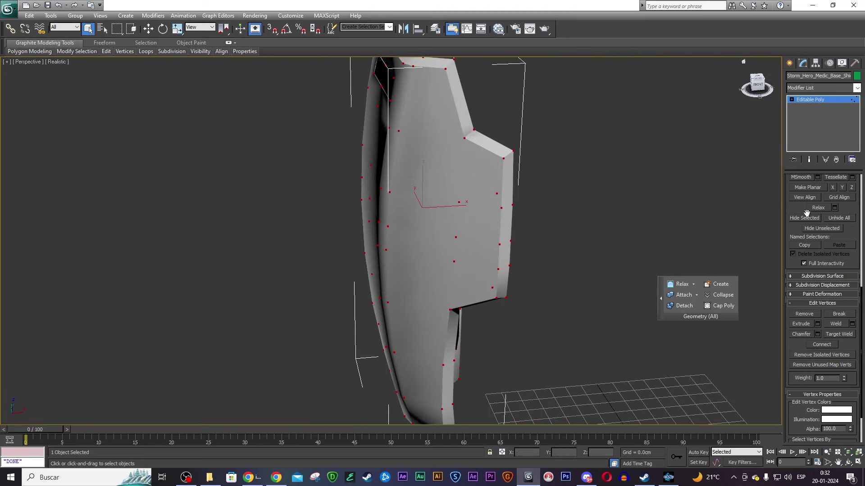
scroll(792, 207, "up", 10)
- Clone the shield with a Move shift-drag, placing the copy to its right
left_click(800, 189)
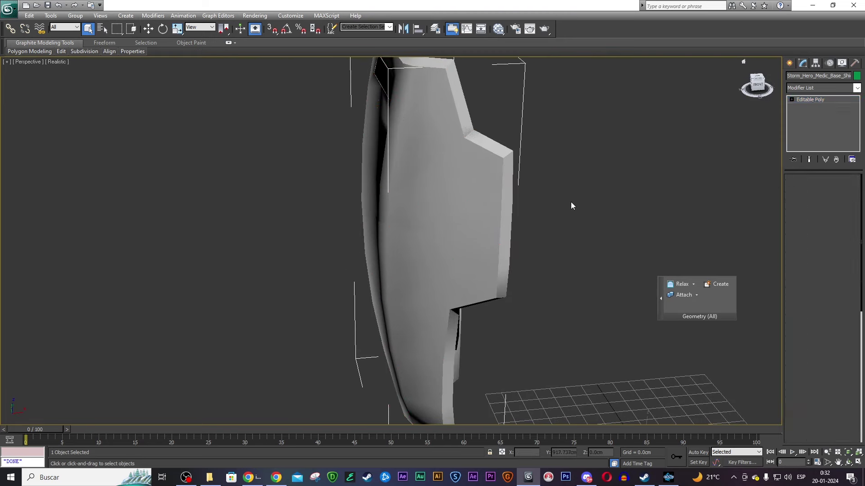
key("z")
key("w")
scroll(540, 369, "down", 2)
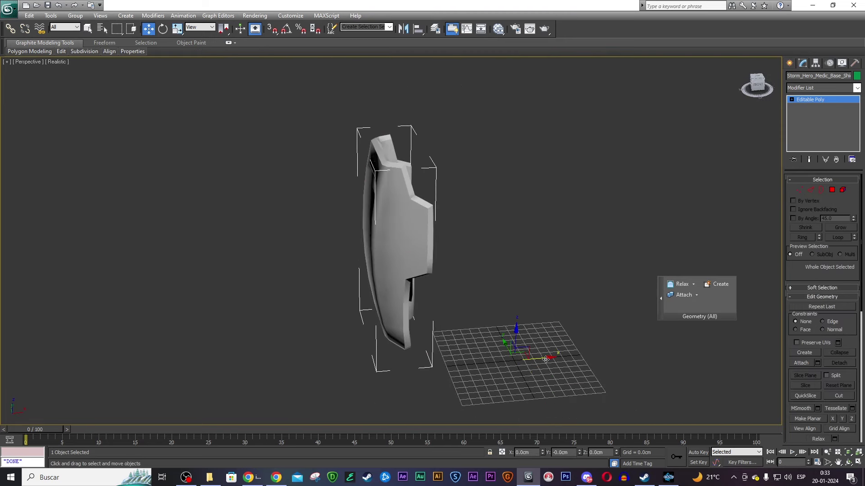
left_click_drag(545, 359, 689, 353, "shift")
key("Return")
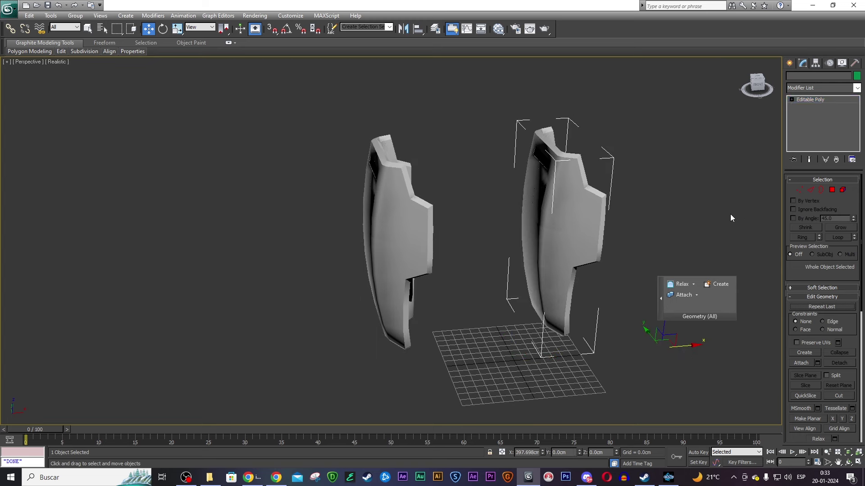
middle_click_drag(730, 218, 729, 190)
- Select all of the copy's vertices and weld them, reducing 942 to 490
left_click(796, 189)
left_click_drag(602, 75, 444, 356)
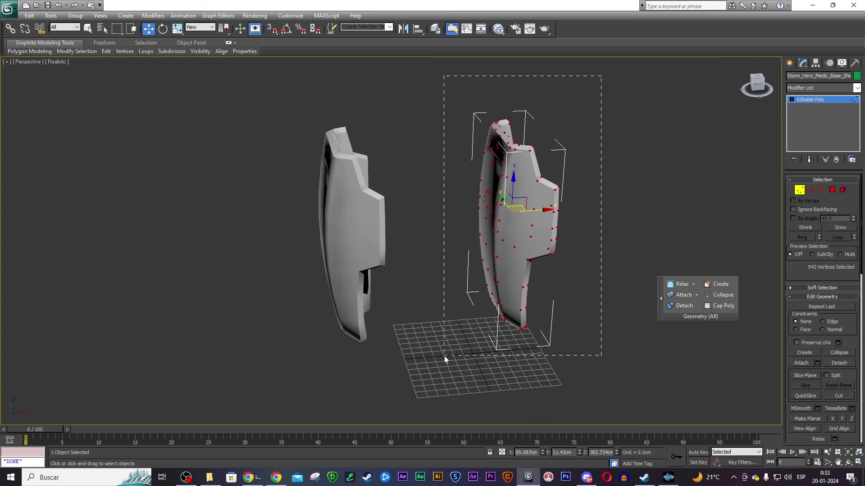
scroll(855, 379, "down", 3)
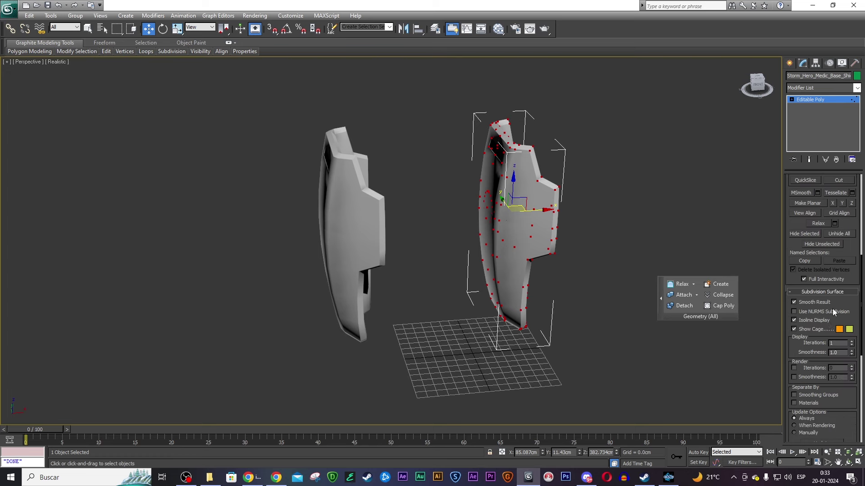
scroll(842, 376, "down", 3)
left_click(853, 344)
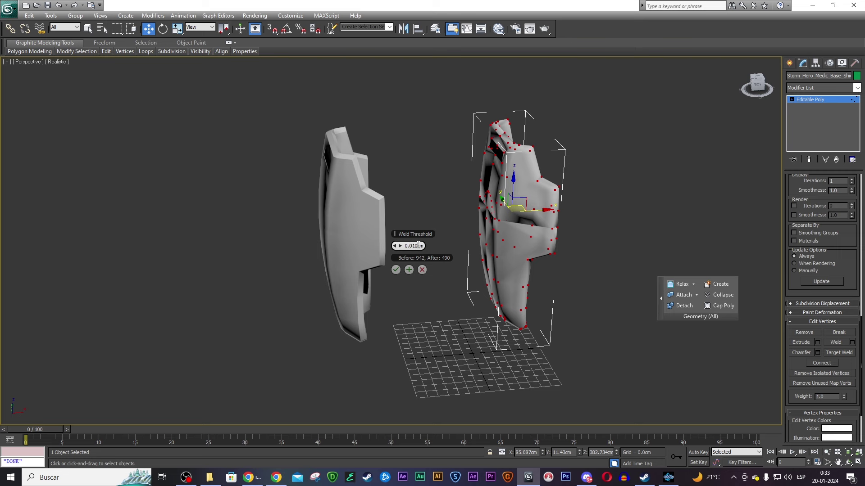
left_click(396, 270)
- Pull one vertex of the copy to reshape it, then leave vertex mode
left_click(758, 83)
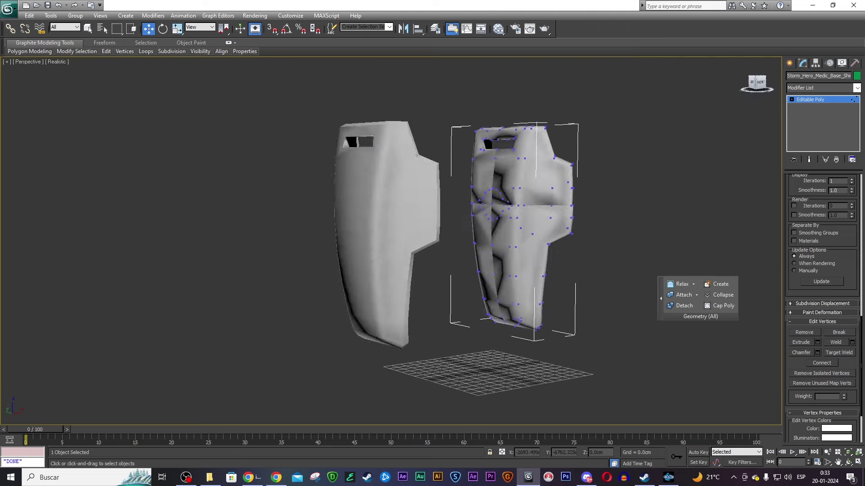
scroll(517, 199, "up", 5)
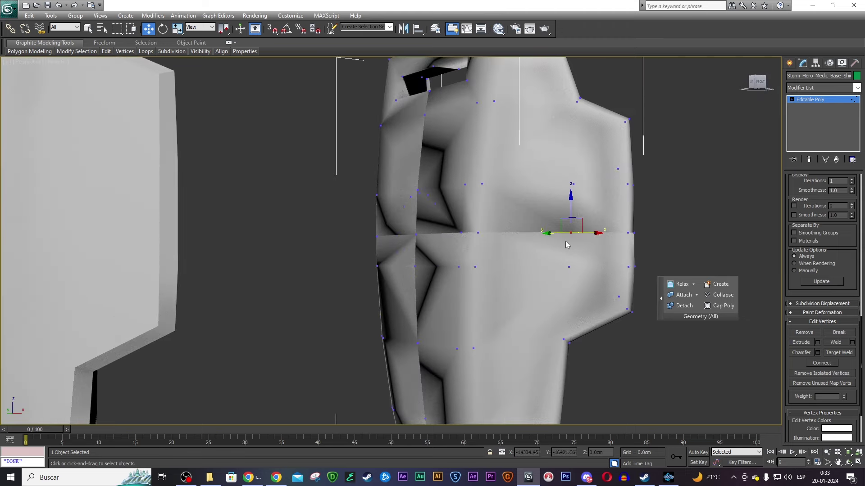
left_click_drag(576, 222, 534, 241)
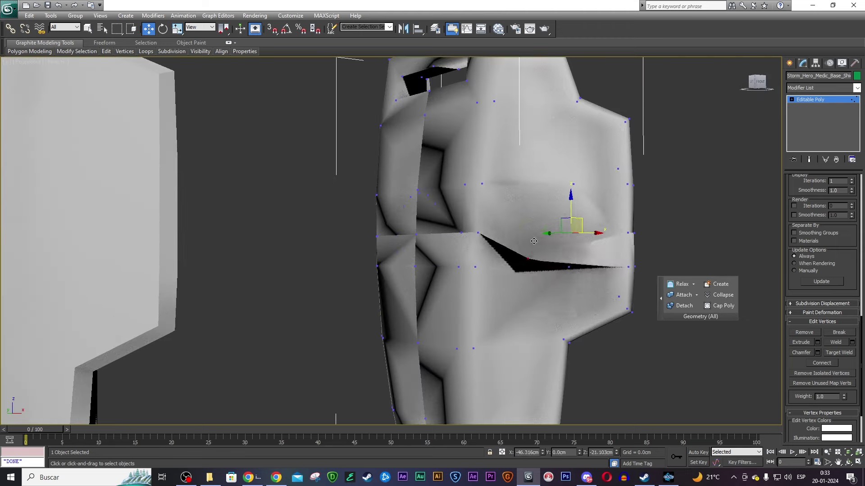
left_click(761, 81)
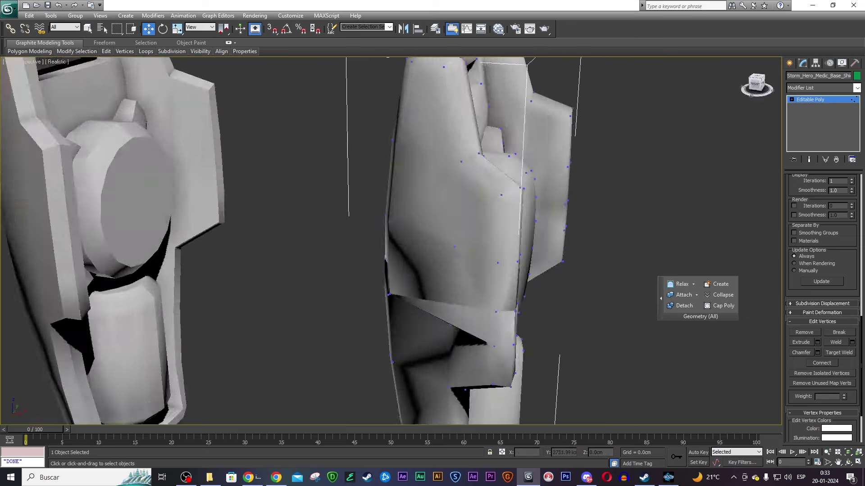
left_click_drag(365, 285, 426, 309)
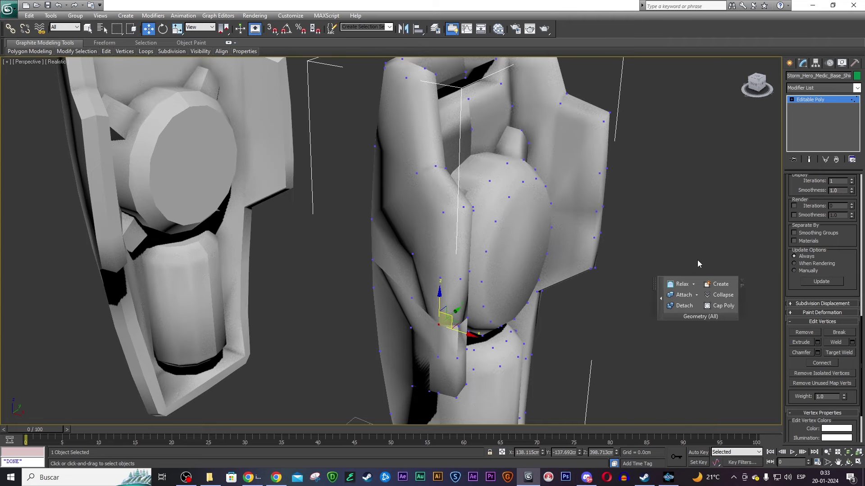
scroll(800, 206, "up", 3)
scroll(800, 206, "up", 3)
scroll(800, 206, "up", 2)
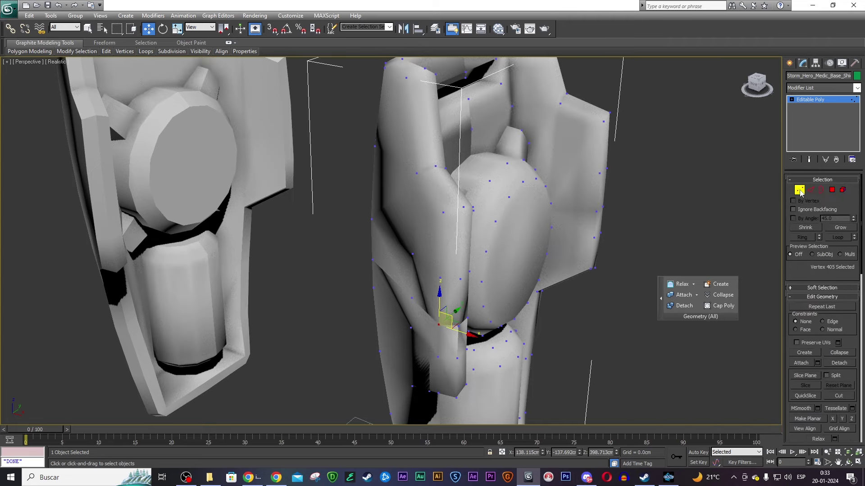
key("1")
scroll(630, 217, "down", 5)
scroll(631, 217, "down", 3)
- Orbit to view both shields and switch the viewport to plain shaded display
mouse_move(631, 217)
middle_mouse_down("alt")
mouse_move(541, 212)
mouse_move(126, 74)
middle_mouse_up("alt")
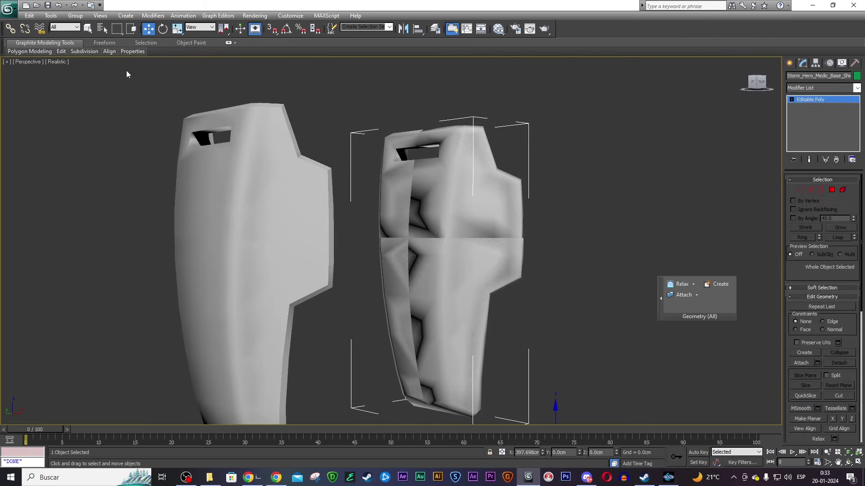
left_click(57, 62)
left_click(77, 80)
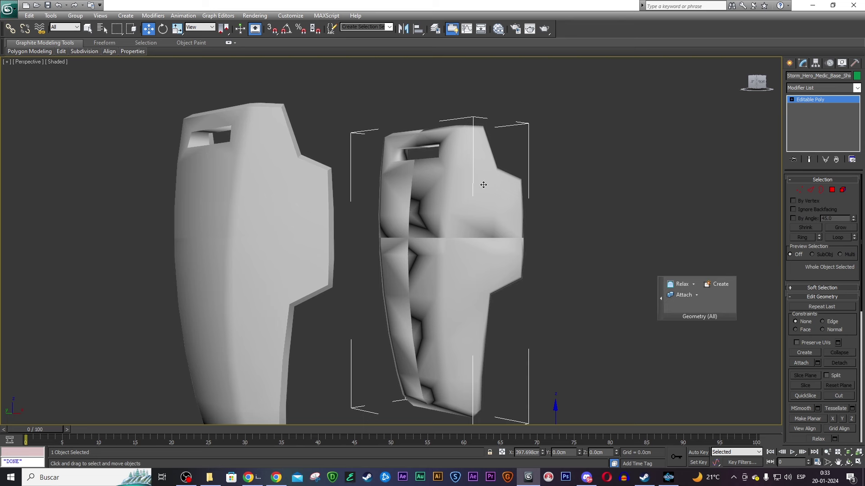
- Apply Smooth 30 auto-smoothing to the copied shield, then deselect and orbit to check it
left_click(131, 53)
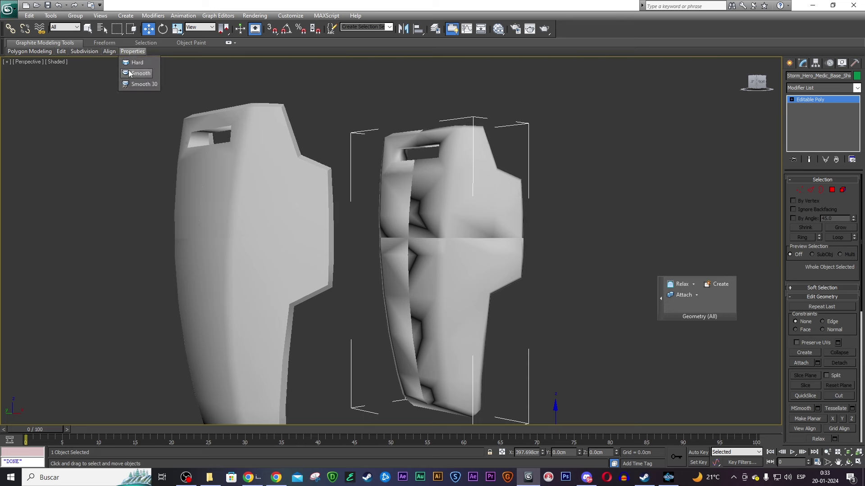
left_click(134, 64)
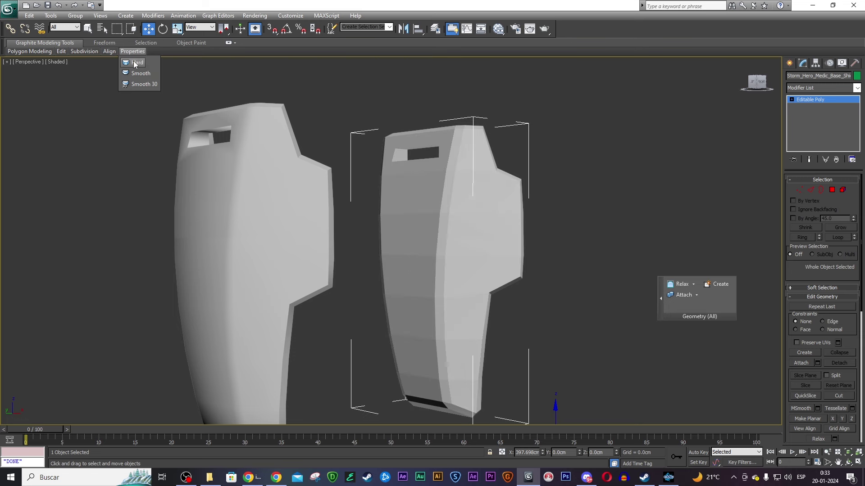
left_click(135, 73)
left_click(144, 85)
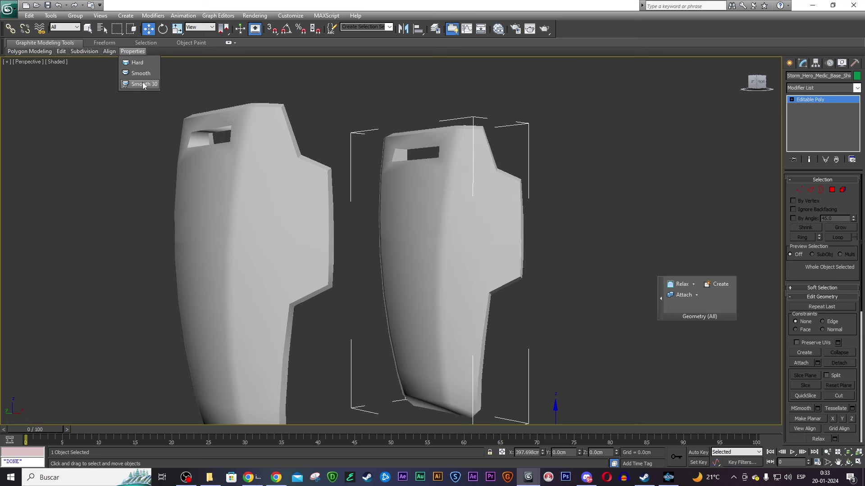
left_click(695, 115)
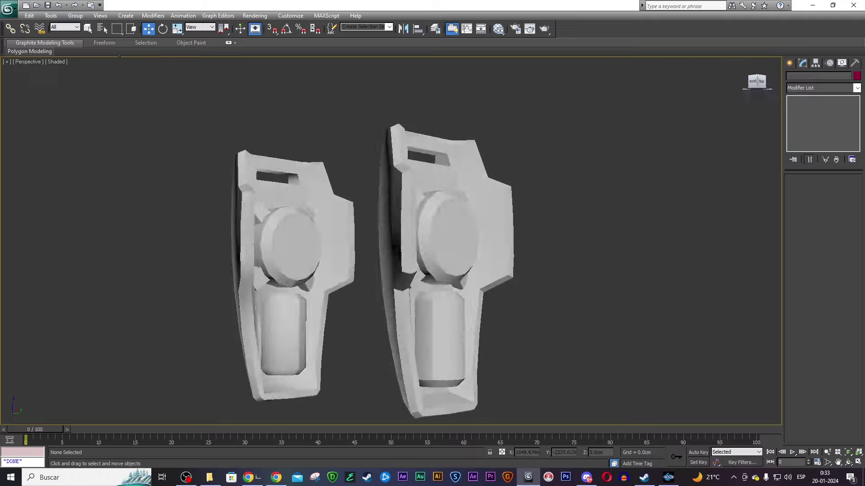
mouse_move(695, 116)
middle_mouse_down("alt")
mouse_move(585, 135)
mouse_move(405, 145)
middle_mouse_up("alt")
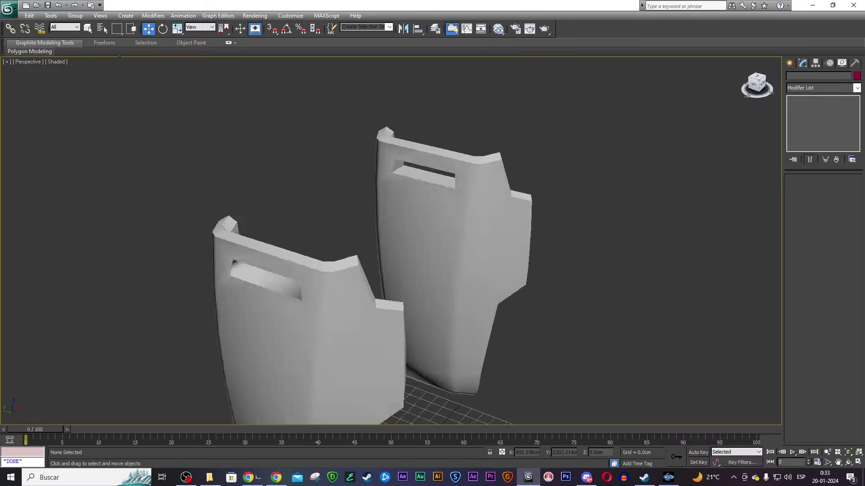
- Delete the left duplicate shield and apply the texture from the Karyundara\Shield folder
left_click(239, 214)
key("Delete")
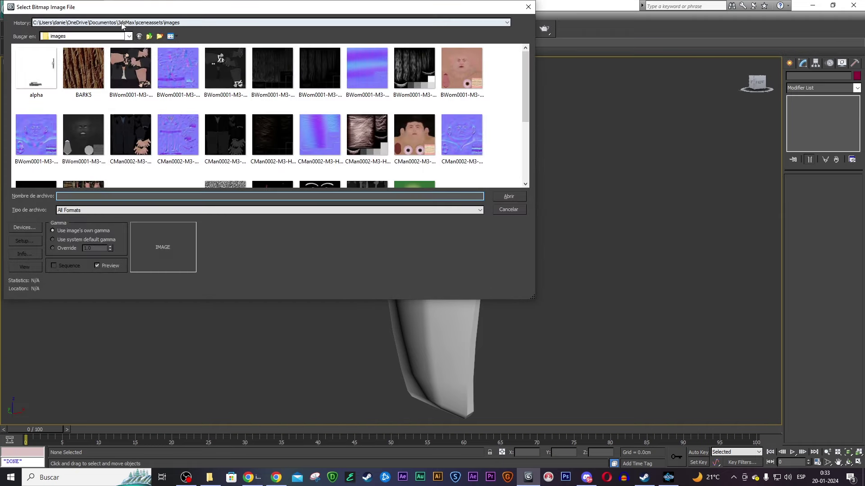
left_click(125, 22)
left_click(171, 37)
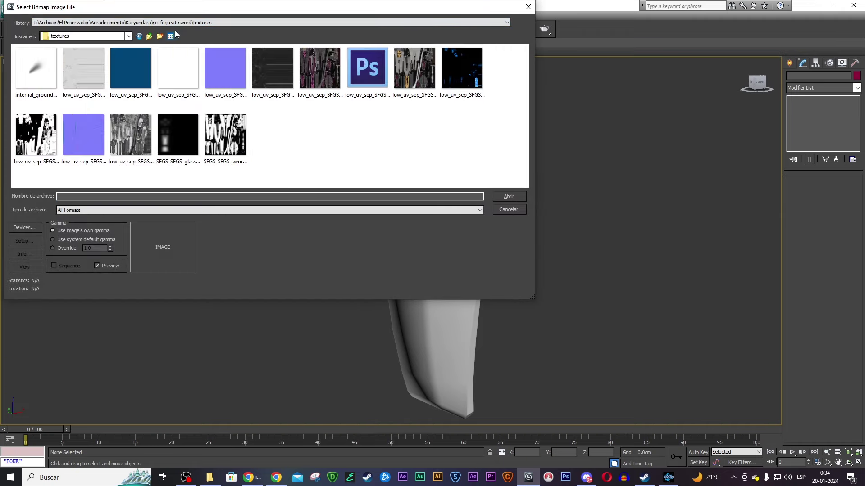
left_click(150, 36)
left_click(150, 36)
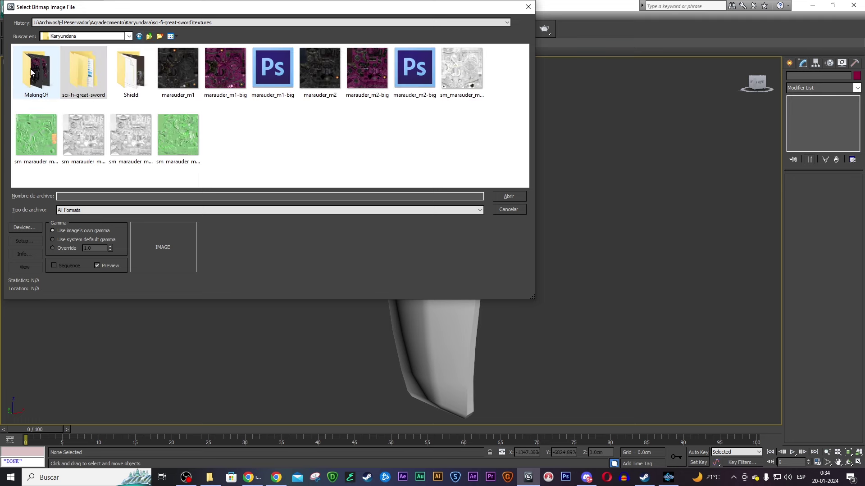
double_click(120, 64)
double_click(47, 67)
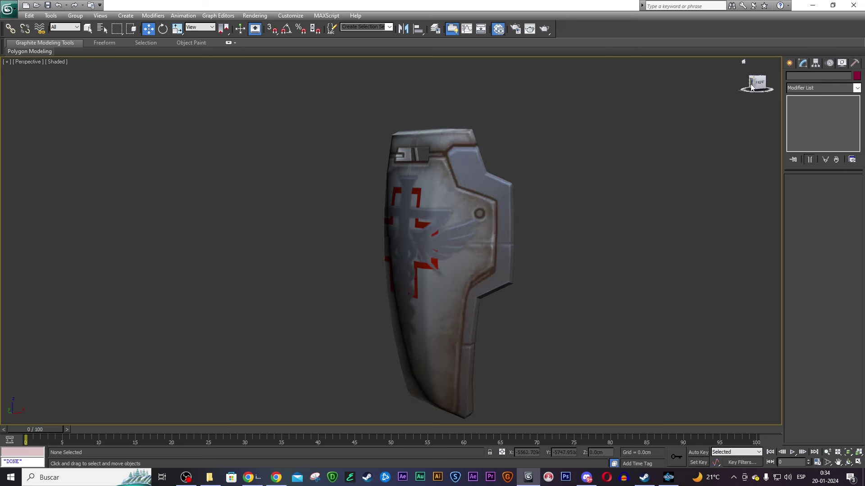
- Orbit, pan and zoom around the textured shield's back and front, then switch to Photoshop
left_click_drag(750, 80, 766, 82)
middle_click_drag(406, 189, 460, 162, "alt")
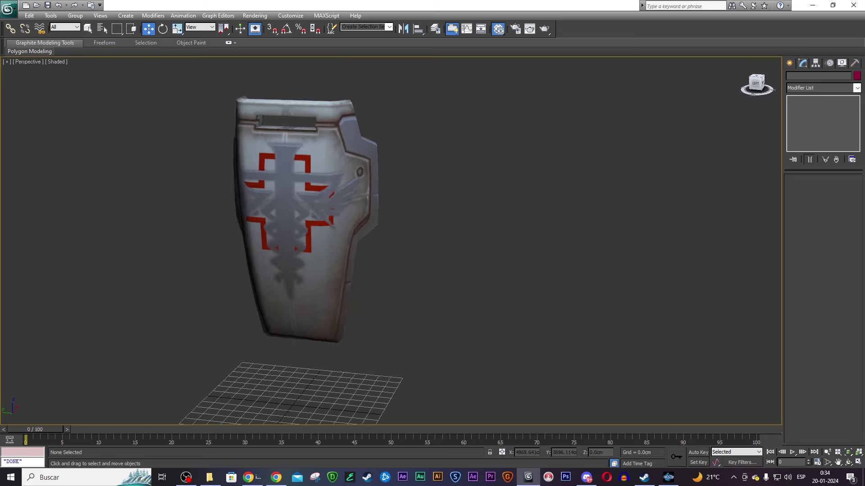
scroll(460, 162, "up", 2)
scroll(481, 181, "up", 2)
scroll(482, 180, "up", 5)
scroll(481, 179, "down", 1)
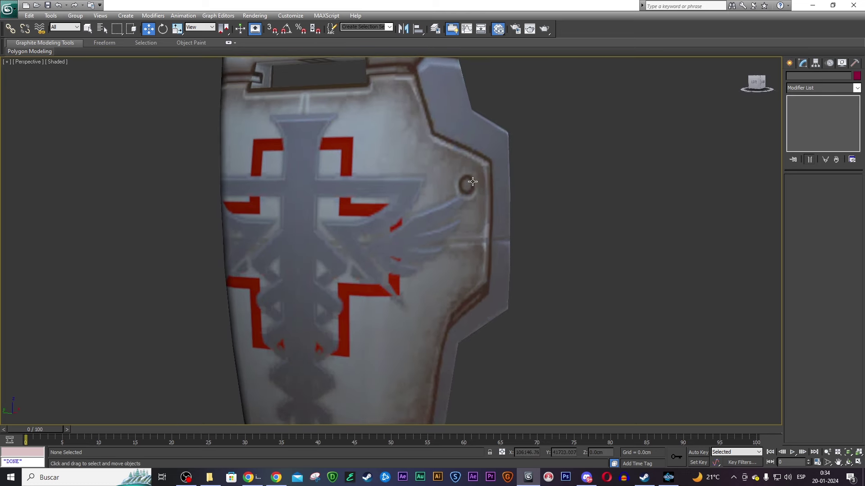
mouse_move(481, 180)
middle_mouse_down()
mouse_move(264, 135)
mouse_move(537, 257)
middle_mouse_up()
scroll(536, 256, "down", 2)
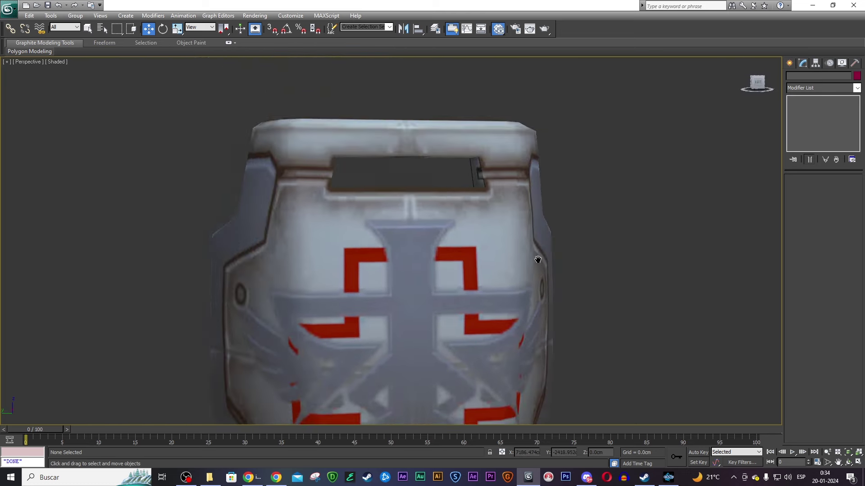
scroll(404, 212, "up", 3)
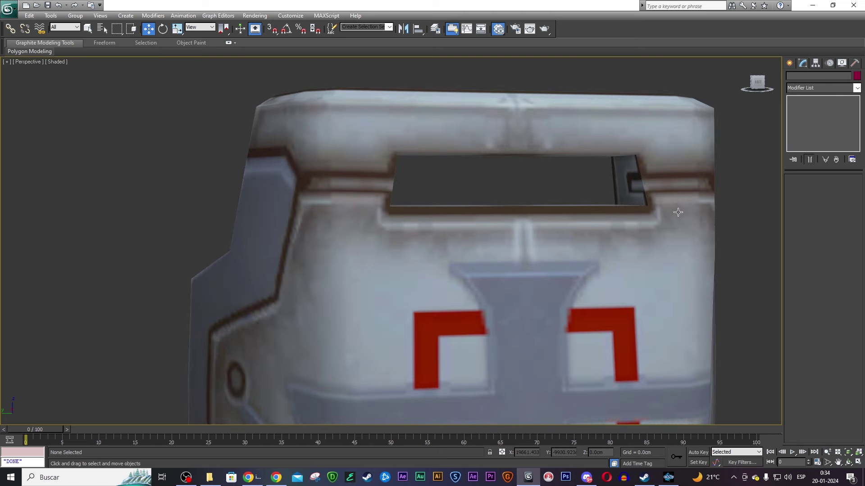
scroll(678, 212, "down", 3)
scroll(569, 212, "up", 1)
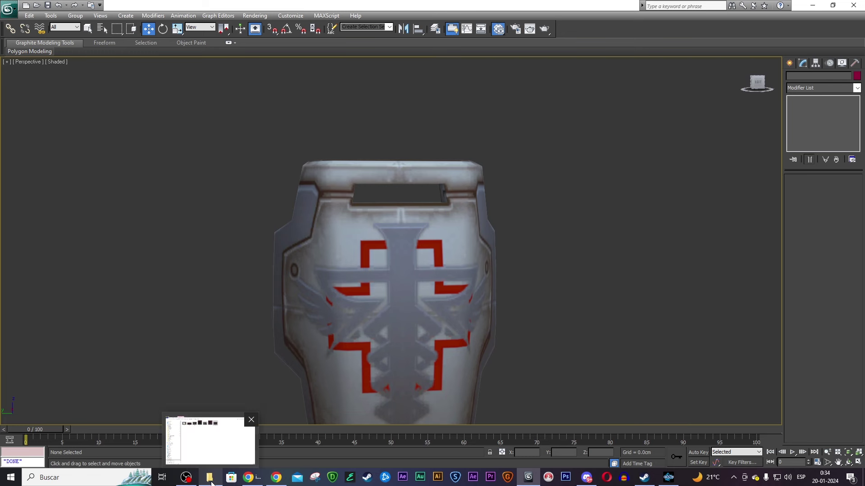
left_click(565, 483)
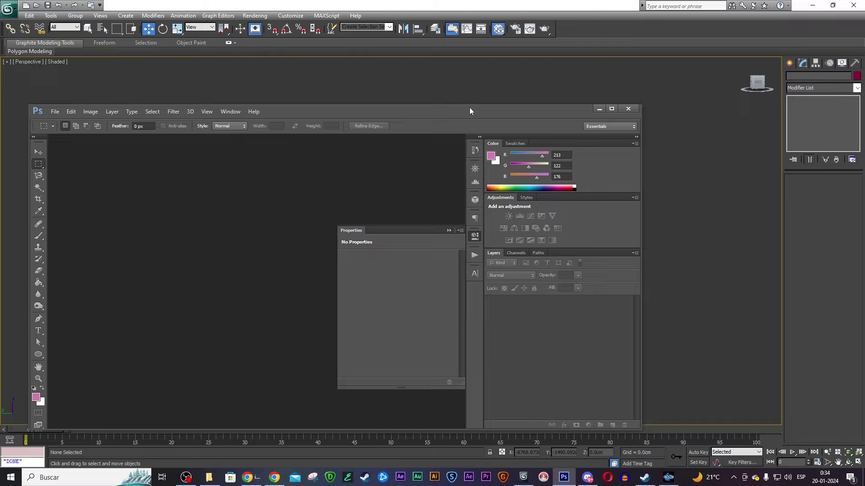
- Open the medic diff texture from the Karyundara Shield folder in Photoshop
double_click(469, 110)
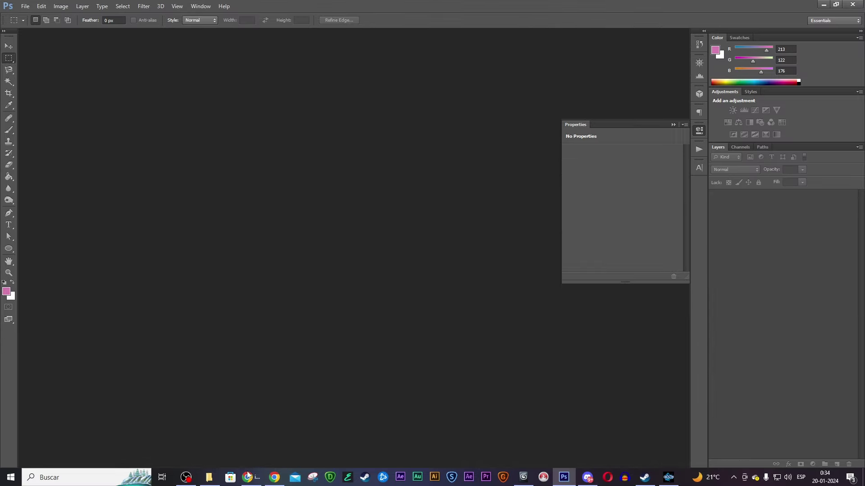
left_click(208, 477)
left_click(379, 145)
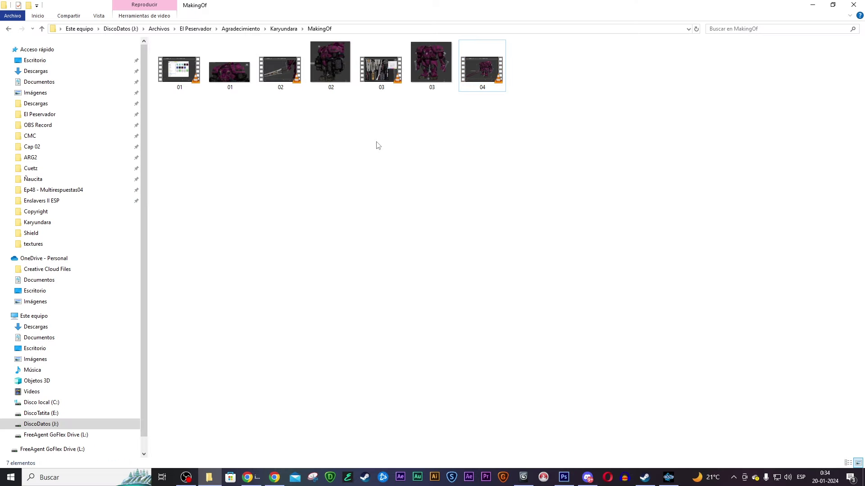
key("alt+Up")
double_click(280, 68)
mouse_move(221, 81)
left_mouse_down()
mouse_move(563, 482)
mouse_move(284, 193)
left_mouse_up()
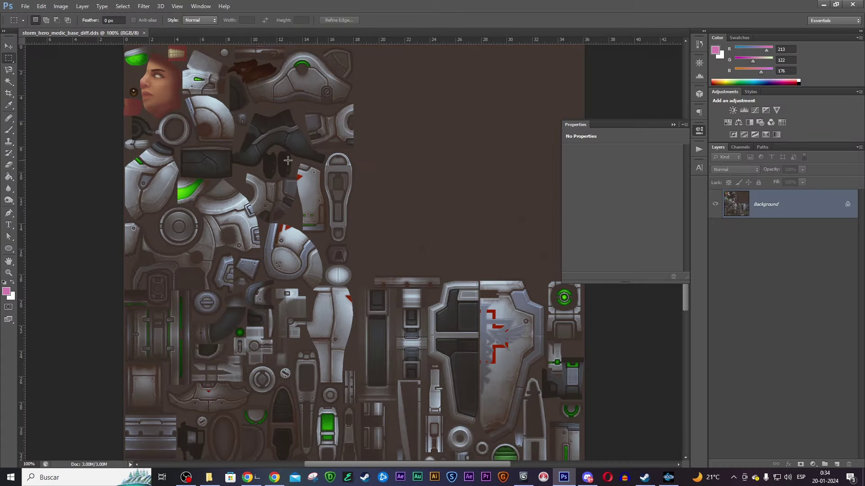
- Save the texture as storm_hero_medic_base_diff.jpg in JPEG at Maximum quality
key("ctrl+shift+s")
left_click(288, 357)
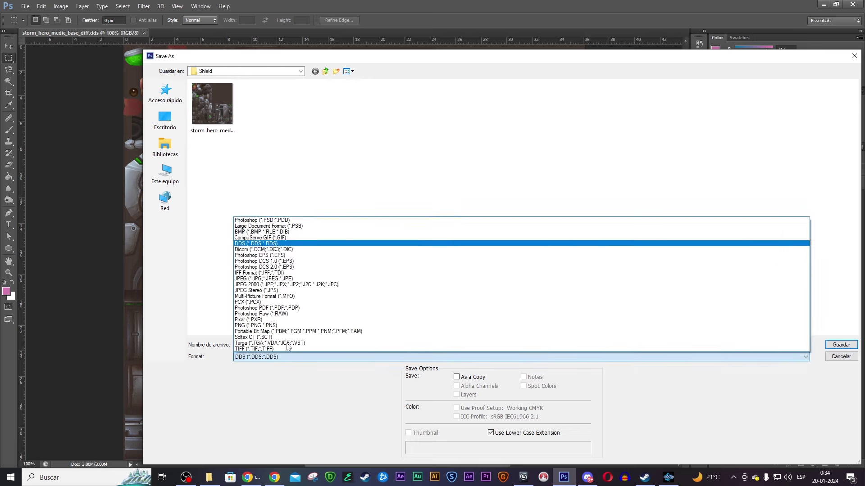
left_click(282, 279)
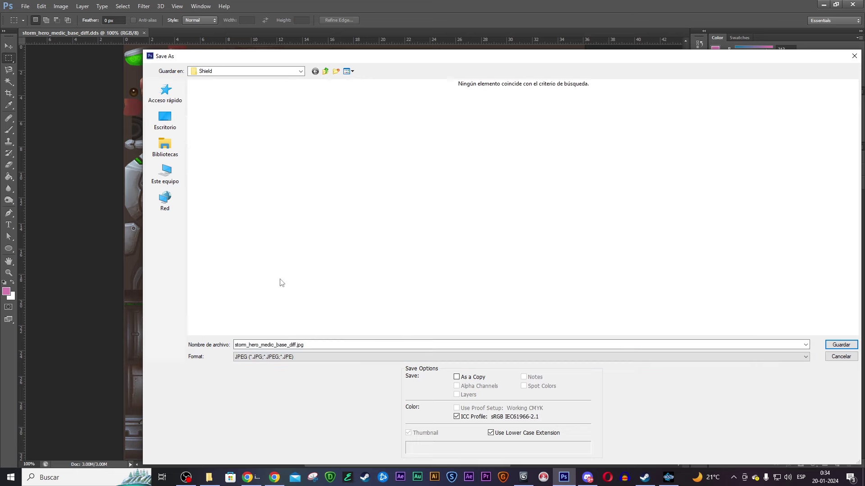
left_click(851, 345)
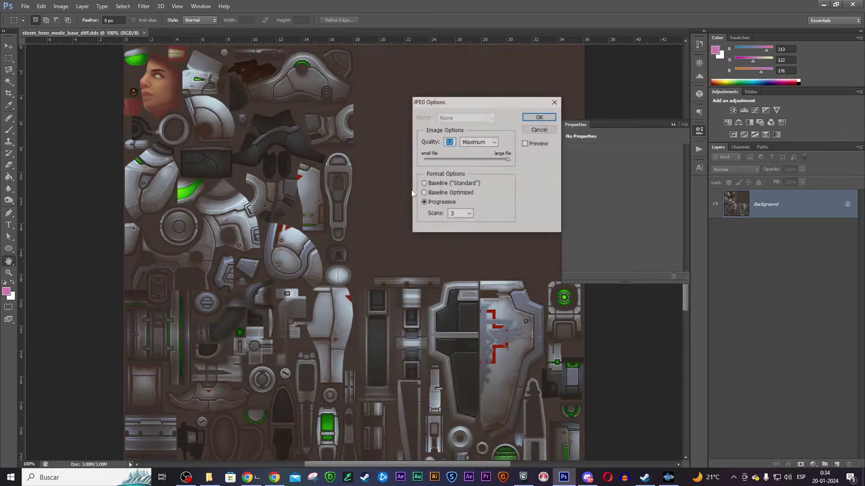
left_click(540, 118)
scroll(450, 203, "down", 1)
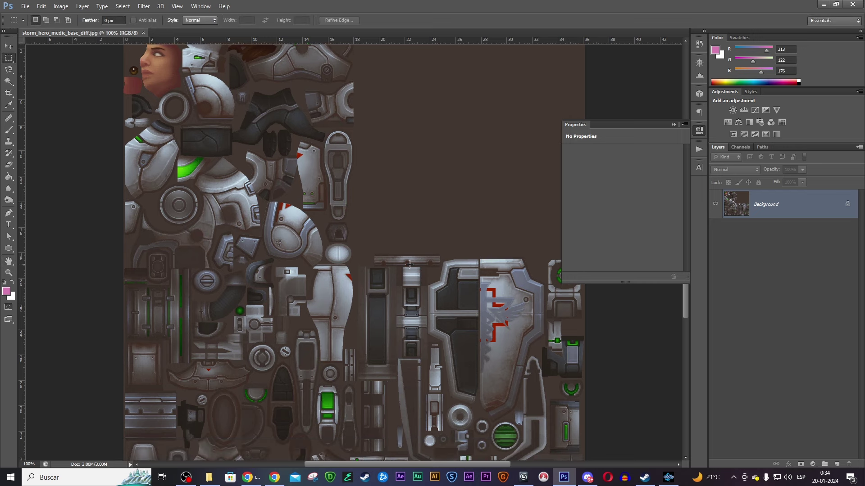
scroll(434, 315, "down", 3)
left_click(502, 478)
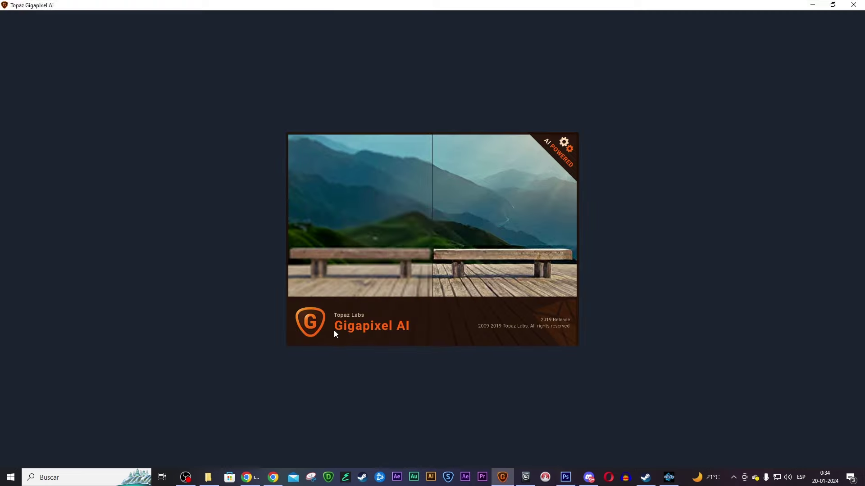
- Dismiss the update notice and load the JPEG diff texture into Gigapixel AI
left_click(430, 252)
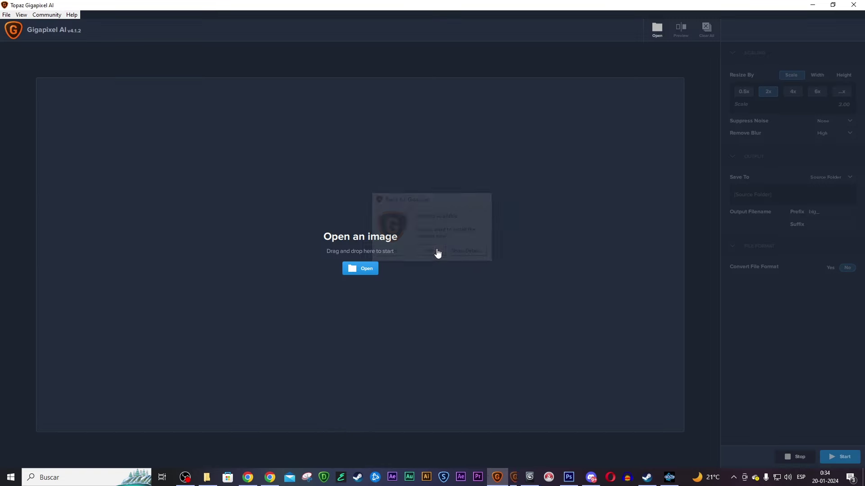
left_click(207, 478)
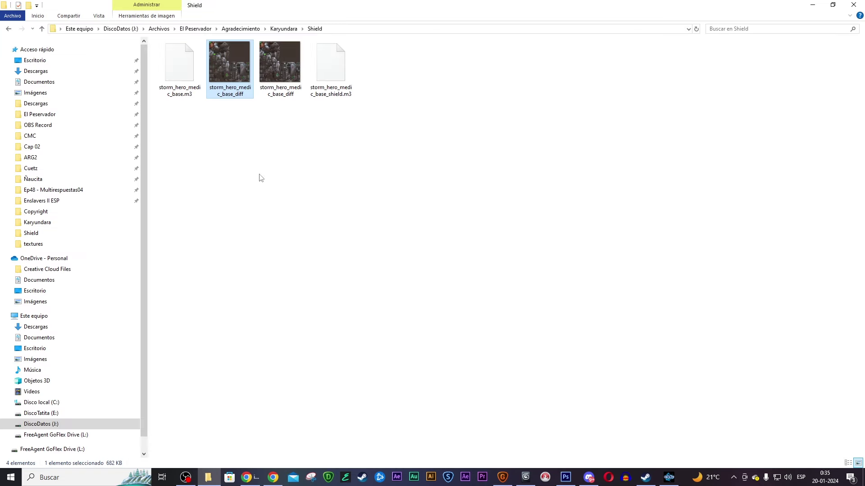
left_click(273, 66)
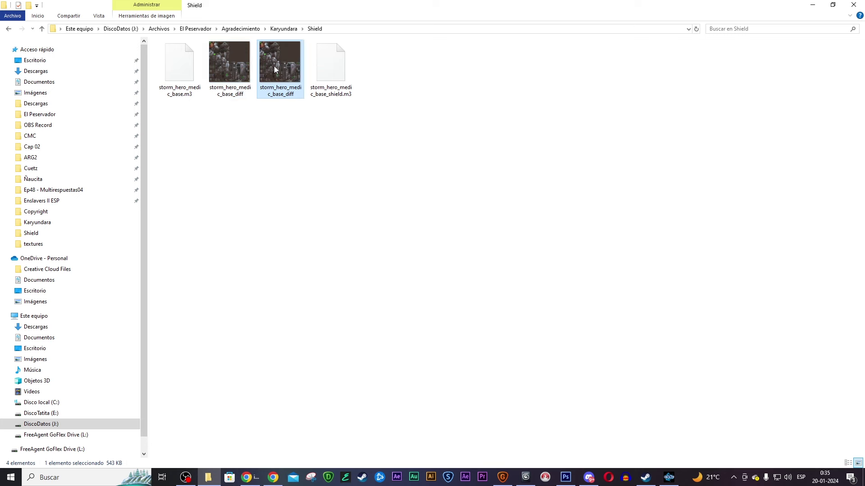
left_click(317, 205)
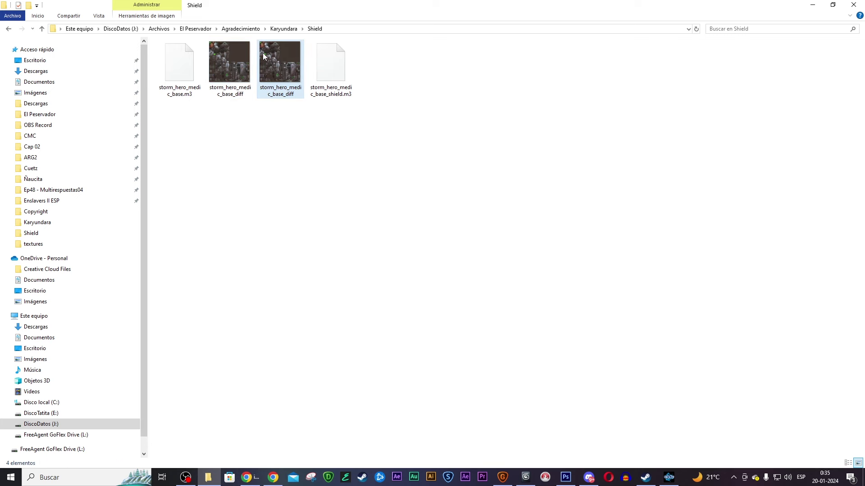
mouse_move(264, 55)
left_mouse_down()
mouse_move(525, 478)
mouse_move(299, 158)
left_mouse_up()
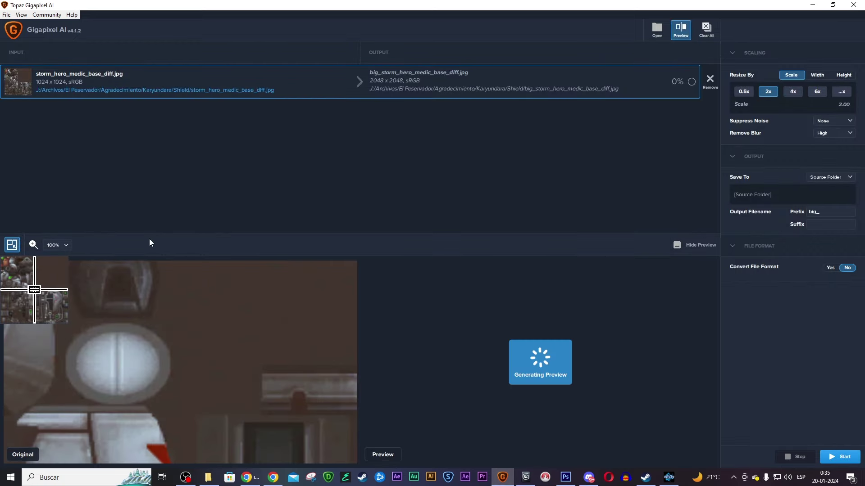
left_click_drag(35, 289, 56, 296)
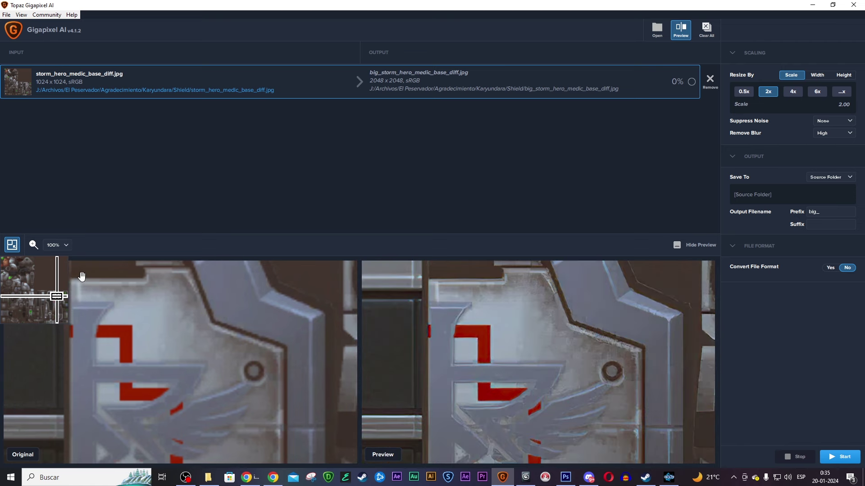
- Set Remove Blur to None and Suppress Noise to Low, then start the 4x upscale
left_click(841, 132)
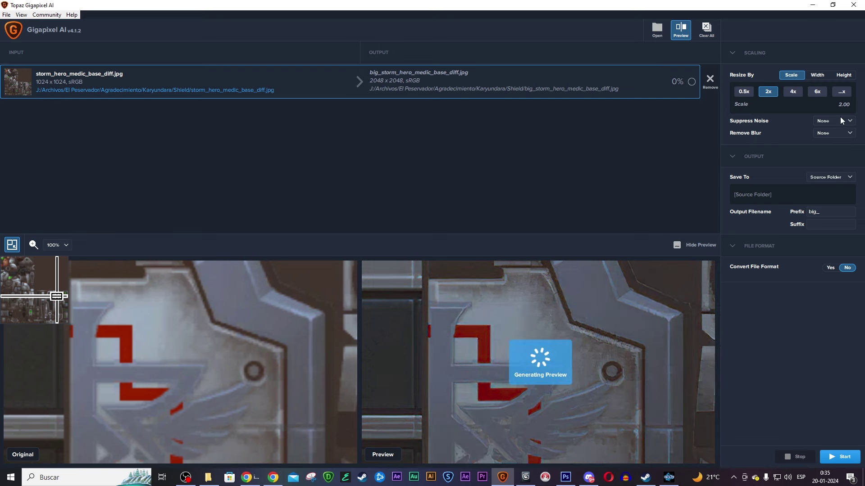
left_click(841, 121)
left_click(843, 152)
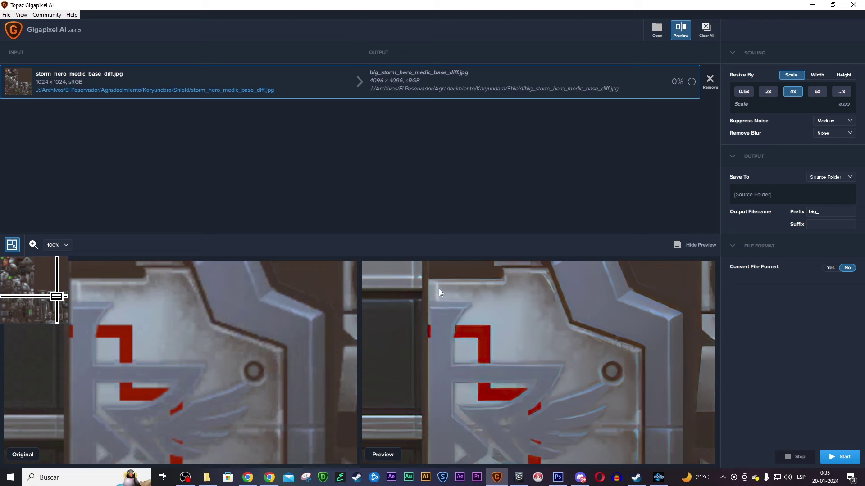
left_click(839, 120)
left_click(837, 457)
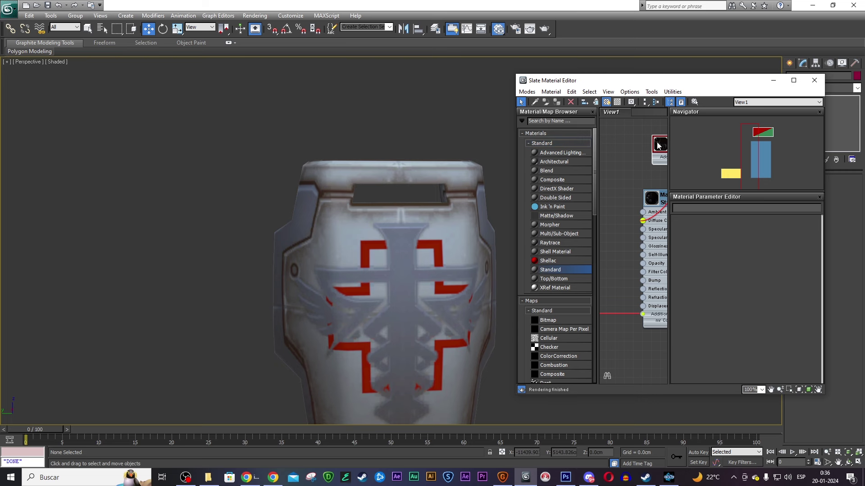
- Swap the shield bitmap to big_storm_hero_medic_base_diff via All Formats, then close the Slate Material Editor
double_click(658, 145)
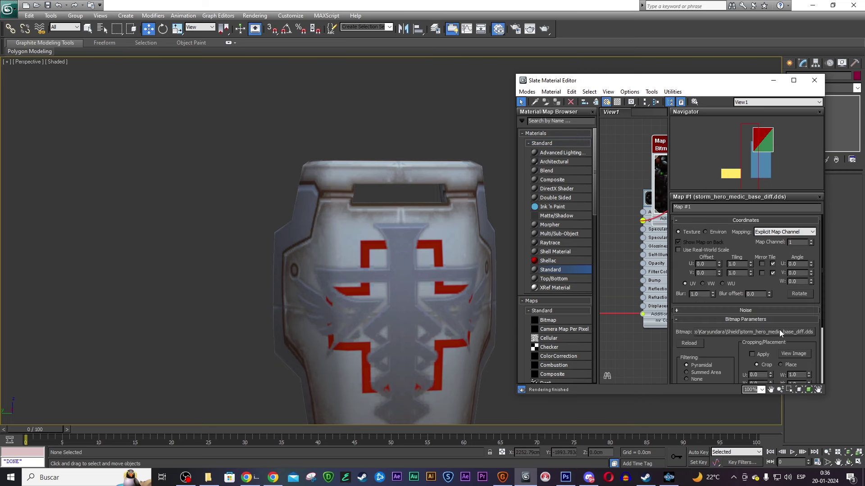
left_click(781, 332)
left_click(473, 307)
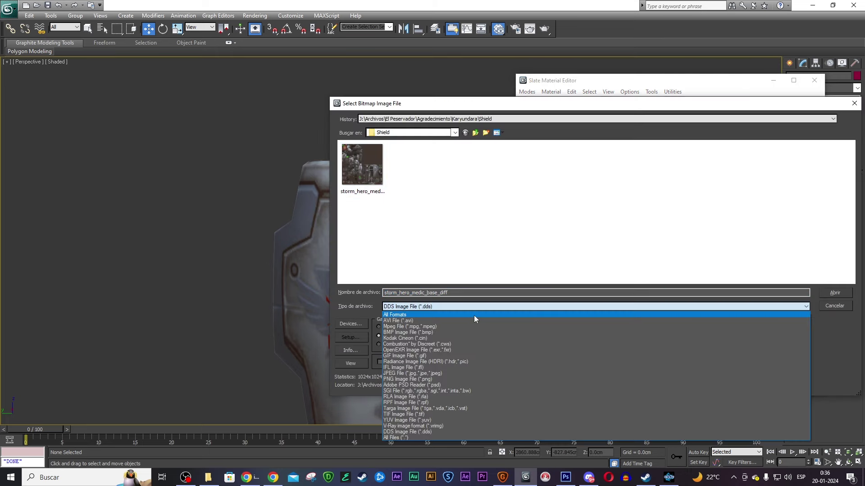
left_click(473, 307)
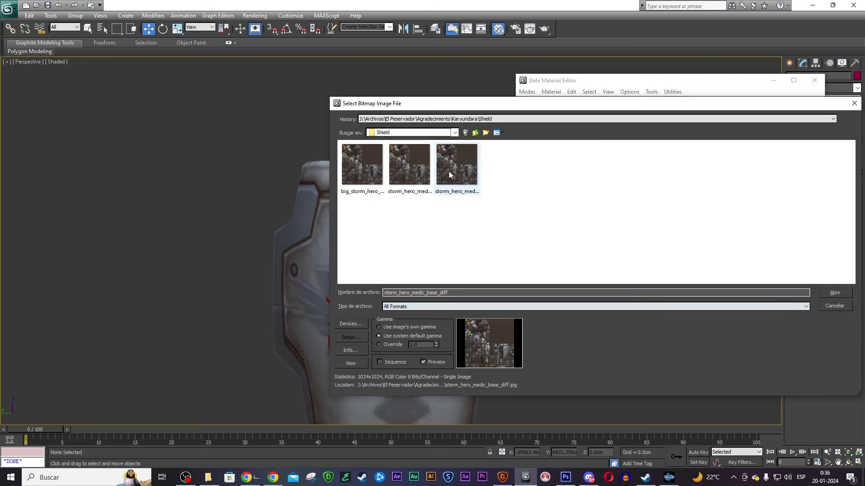
left_click(449, 172)
left_click(421, 174)
left_click(357, 171)
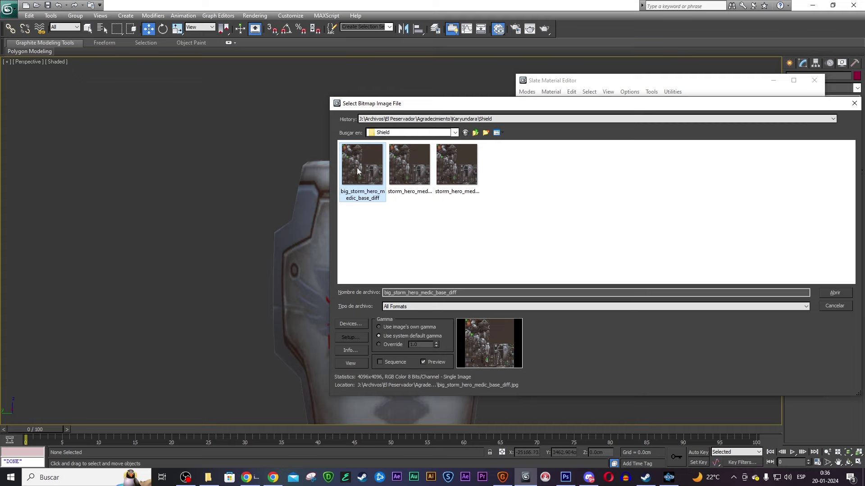
left_click_drag(390, 105, 594, 84)
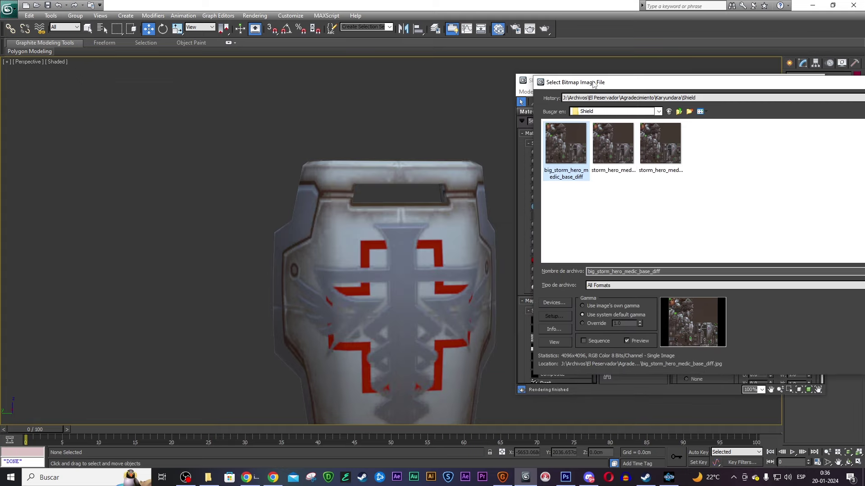
double_click(574, 140)
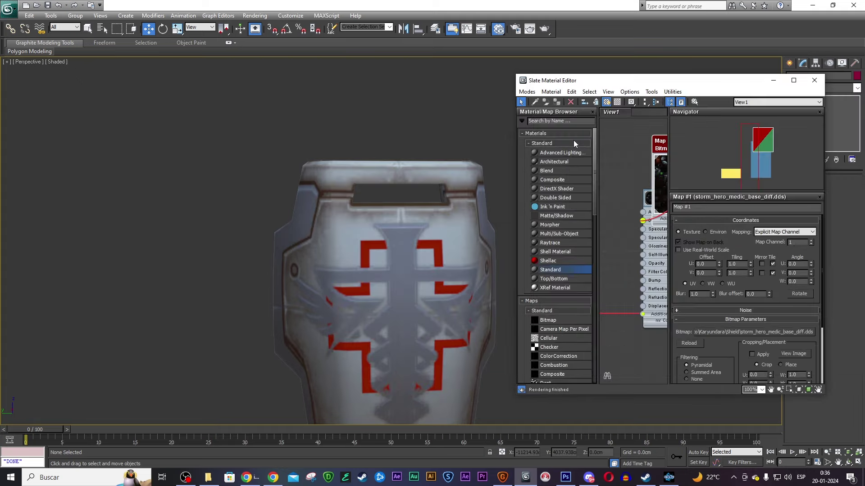
left_click(814, 81)
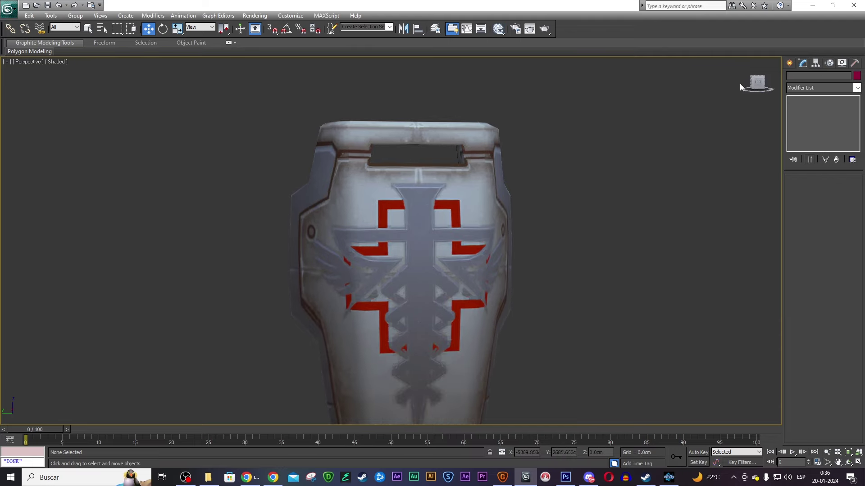
- Orbit and zoom the Perspective view to a side angle of the shield
left_click_drag(753, 83, 725, 84)
scroll(468, 170, "up", 1)
scroll(467, 170, "up", 3)
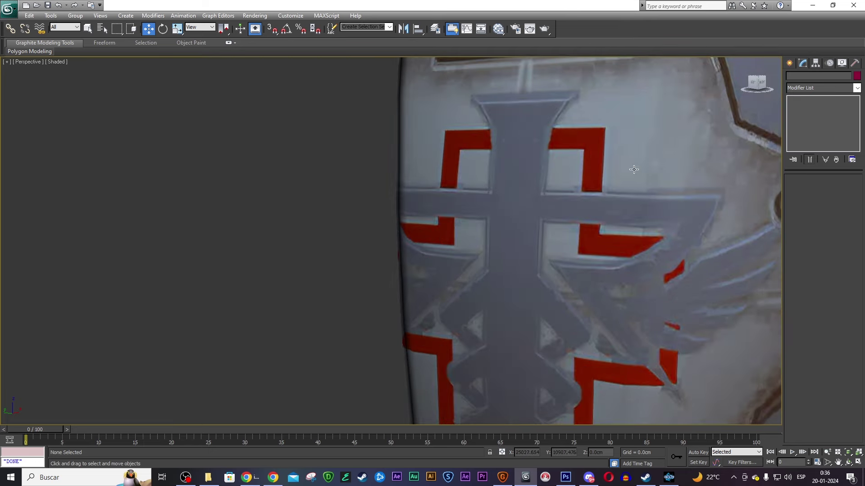
scroll(467, 170, "up", 2)
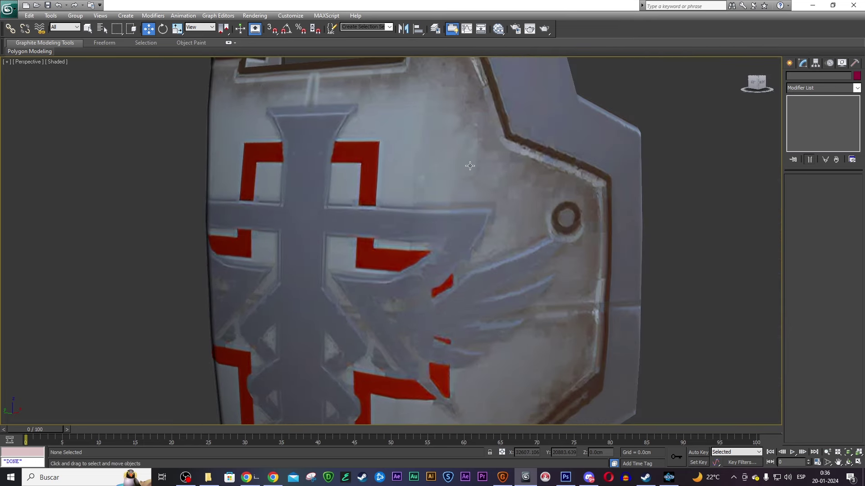
scroll(470, 166, "down", 5)
left_click_drag(763, 85, 761, 85)
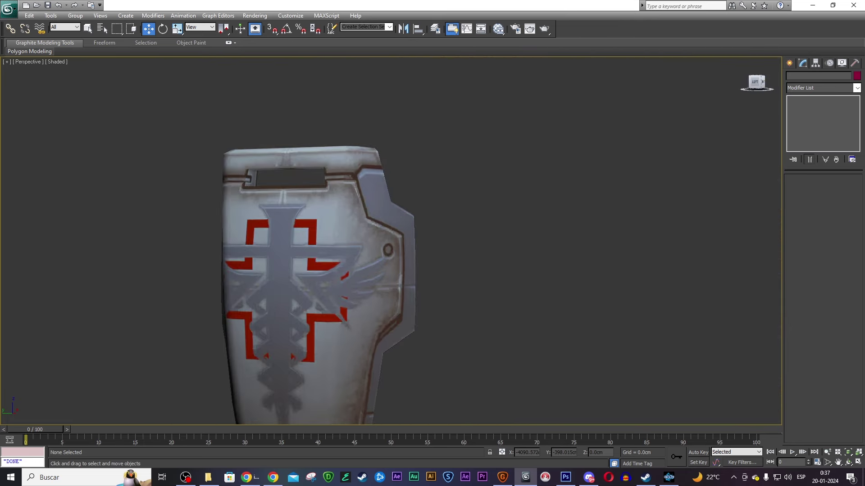
left_click(757, 84)
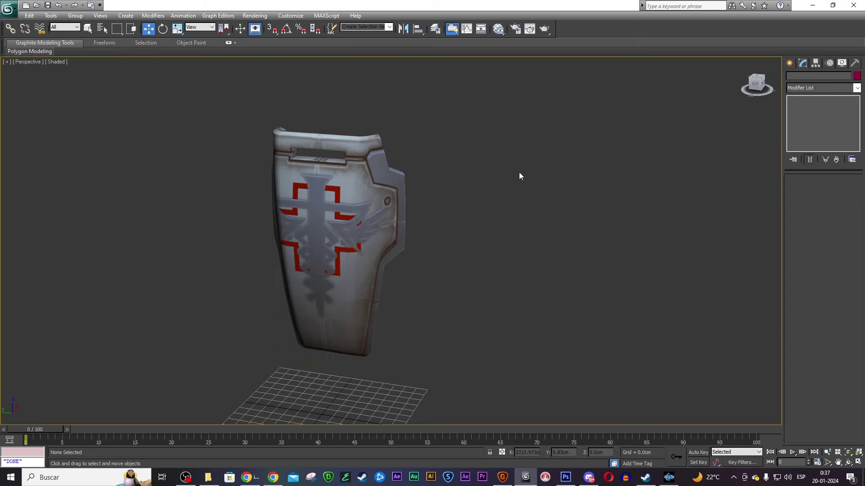
left_click_drag(757, 86, 496, 107)
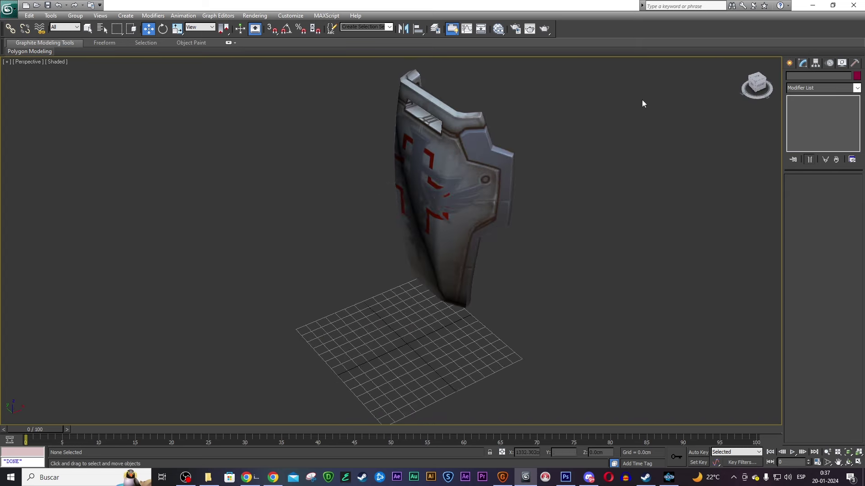
- Move the shield down and to the left, then deselect it
left_click_drag(514, 77, 315, 304)
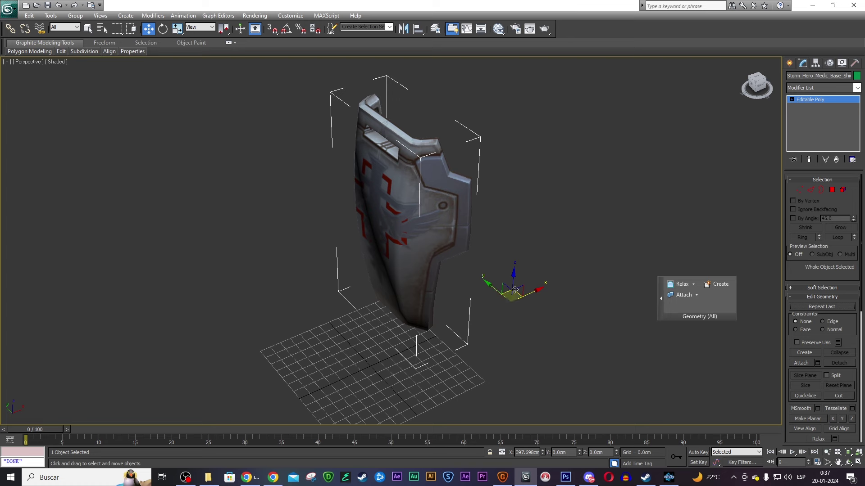
left_click_drag(514, 289, 475, 329)
left_click(174, 68)
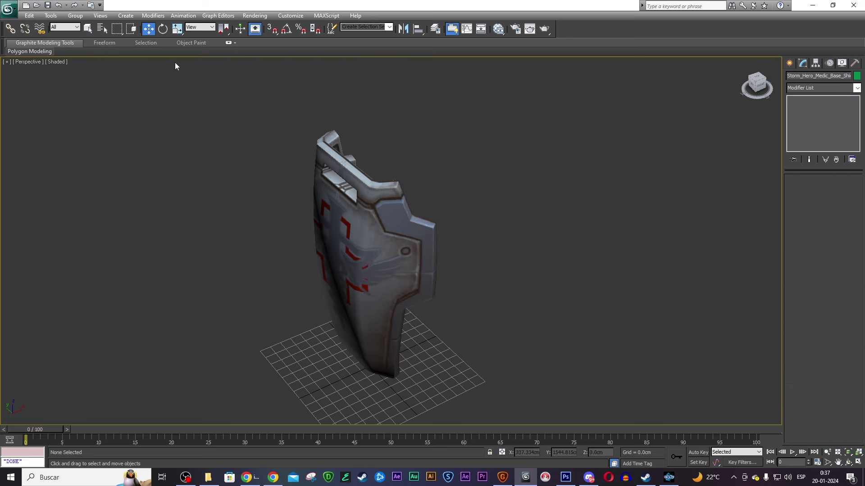
left_click(8, 9)
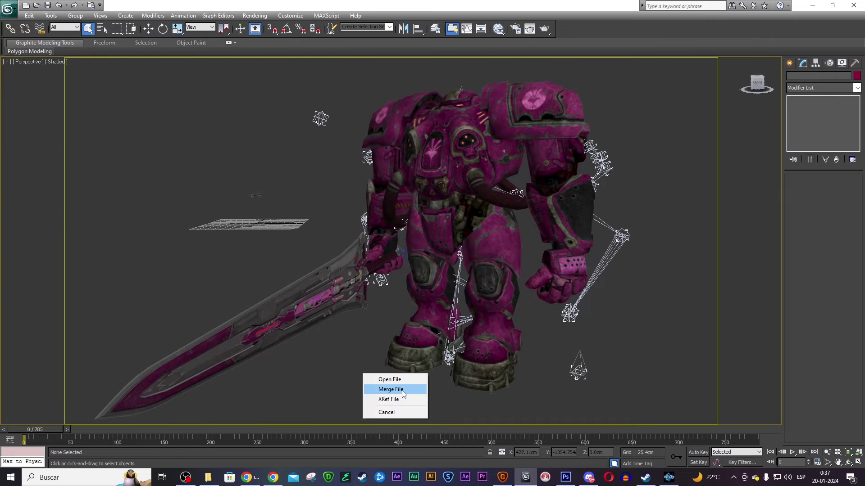
- Merge the shield file into the character scene and place it beside the robot
left_click(402, 391)
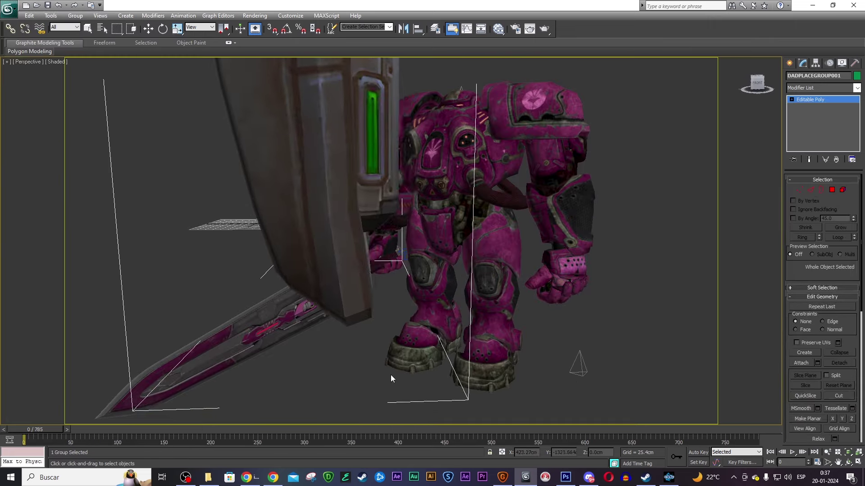
left_click(474, 283)
scroll(474, 282, "down", 5)
scroll(423, 162, "up", 3)
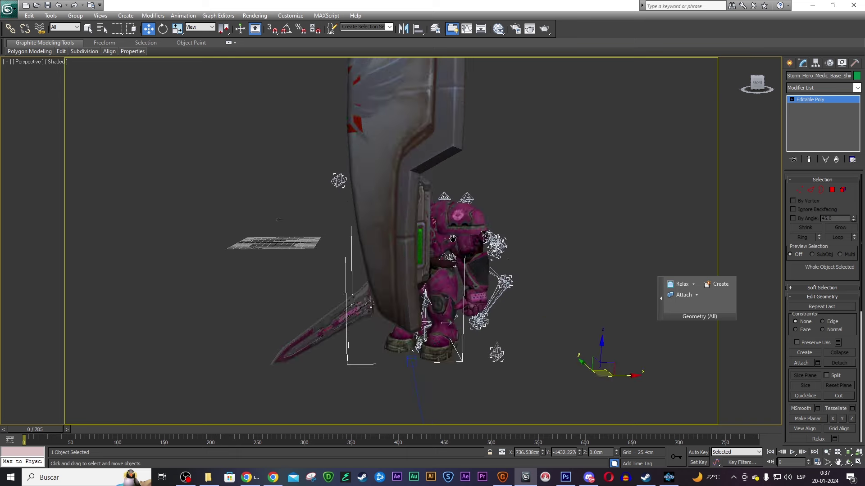
key("r")
scroll(447, 206, "down", 2)
- Turn on Affect Pivot Only, show four viewports, and undo the shield's rotation
left_click(815, 63)
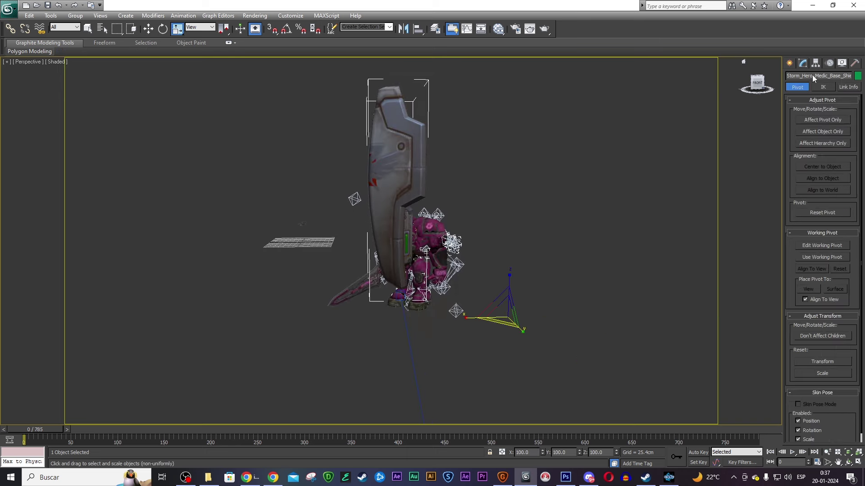
left_click(823, 120)
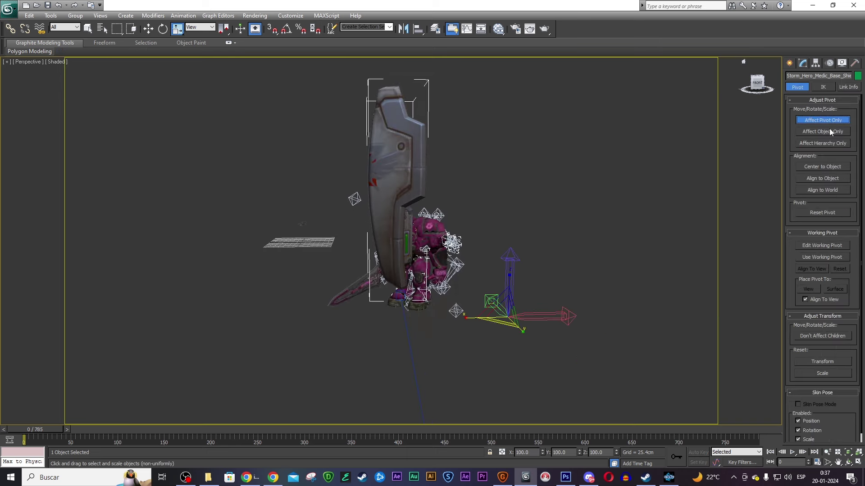
left_click(859, 463)
scroll(245, 164, "down", 2)
scroll(234, 145, "down", 3)
scroll(223, 146, "down", 4)
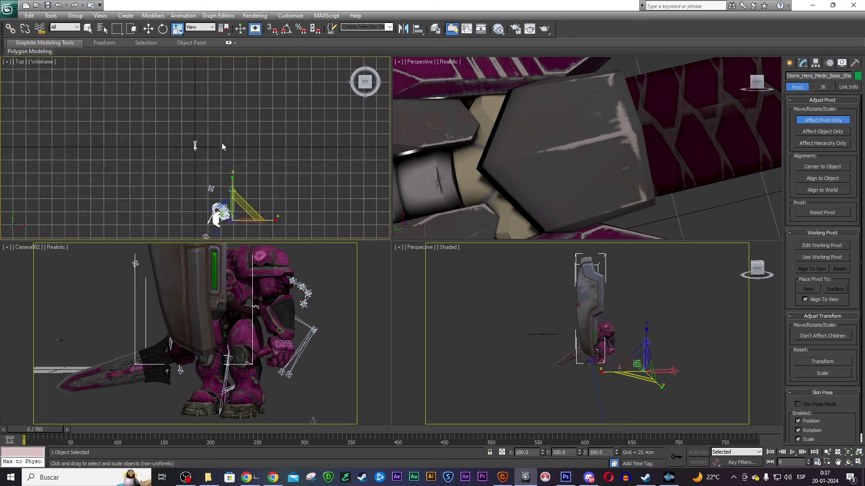
scroll(234, 171, "up", 3)
scroll(270, 203, "up", 3)
key("f")
key("e")
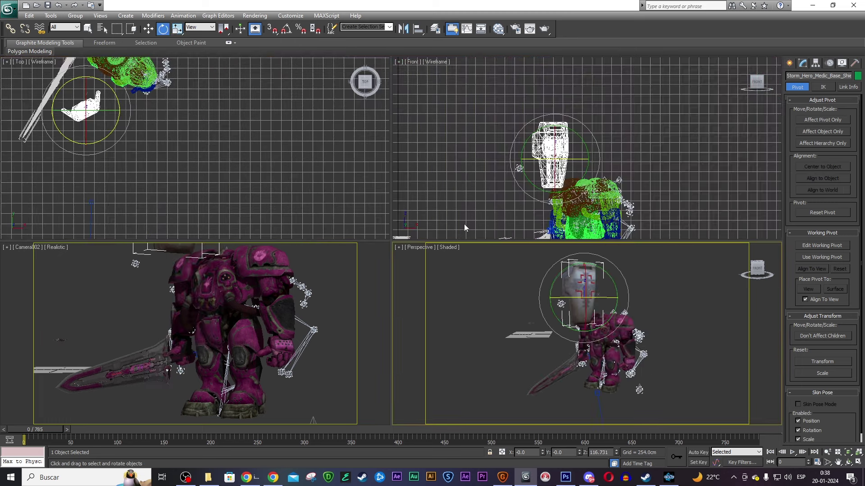
key("ctrl+z")
- Move the shield toward the character in the Top view, confirming the shield copy
scroll(132, 112, "down", 4)
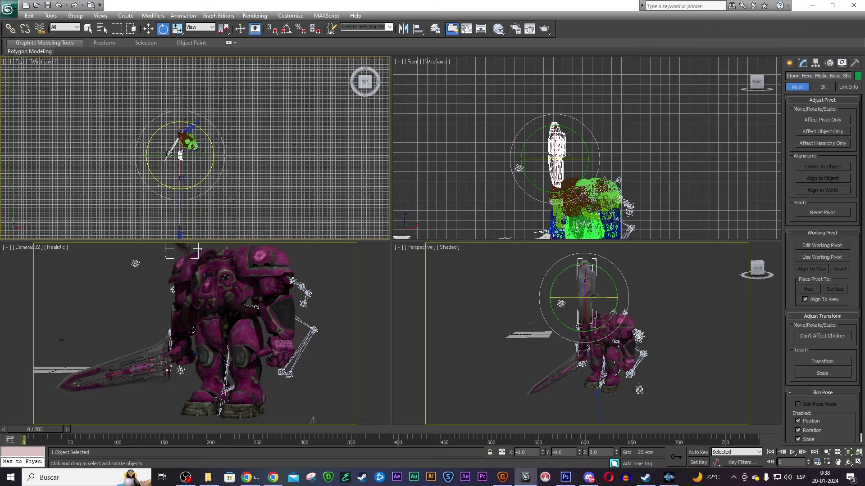
scroll(202, 158, "down", 1)
scroll(216, 166, "up", 1)
middle_click_drag(221, 170, 231, 202)
key("w")
left_click_drag(231, 178, 203, 79)
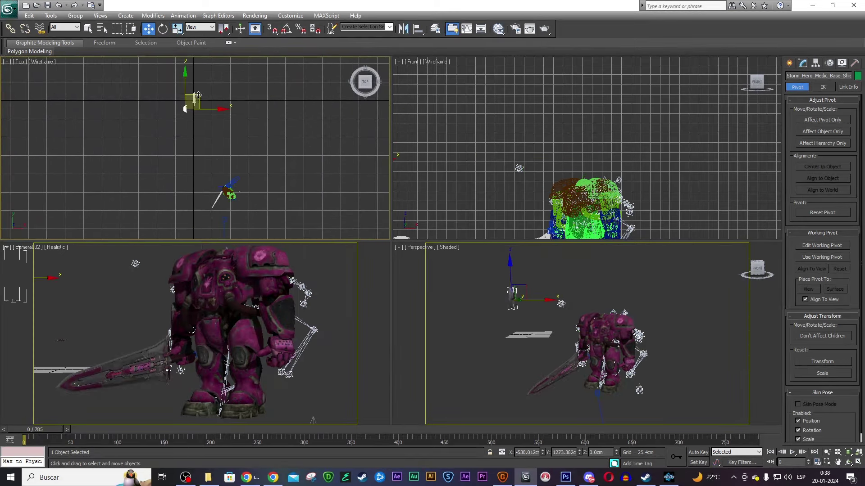
mouse_move(228, 189)
left_mouse_down()
mouse_move(253, 181)
mouse_move(246, 214)
left_mouse_up()
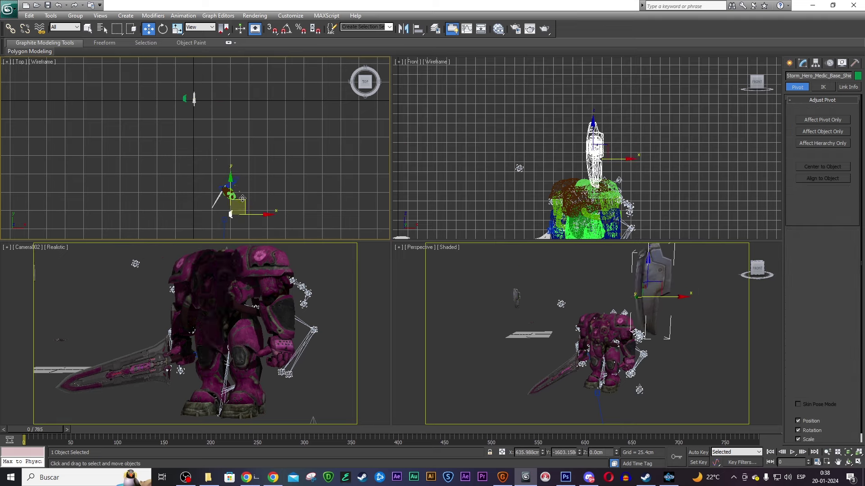
left_click(433, 276)
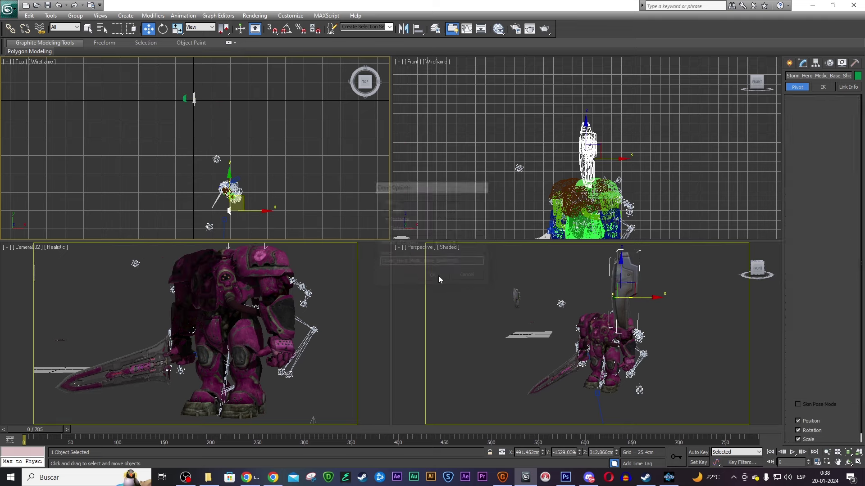
- Rotate the shield about 95° on its vertical axis and lower it onto the character
key("e")
left_click_drag(635, 300, 645, 272)
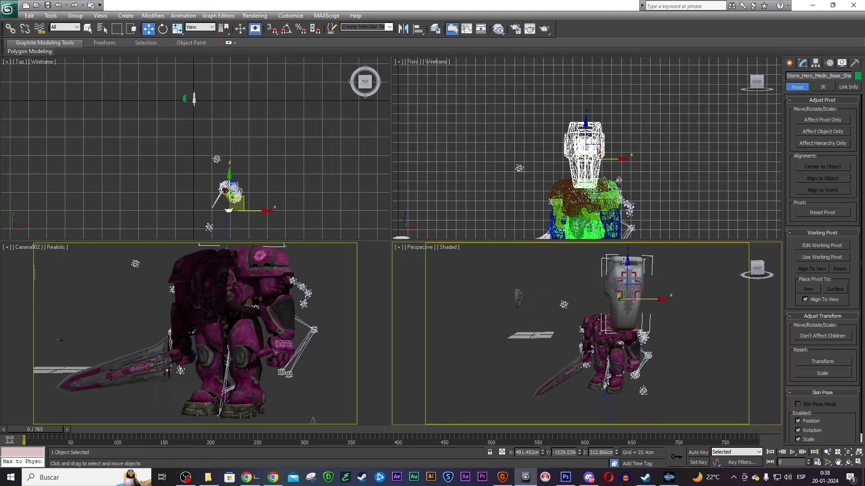
key("w")
scroll(635, 274, "up", 3)
scroll(671, 279, "down", 3)
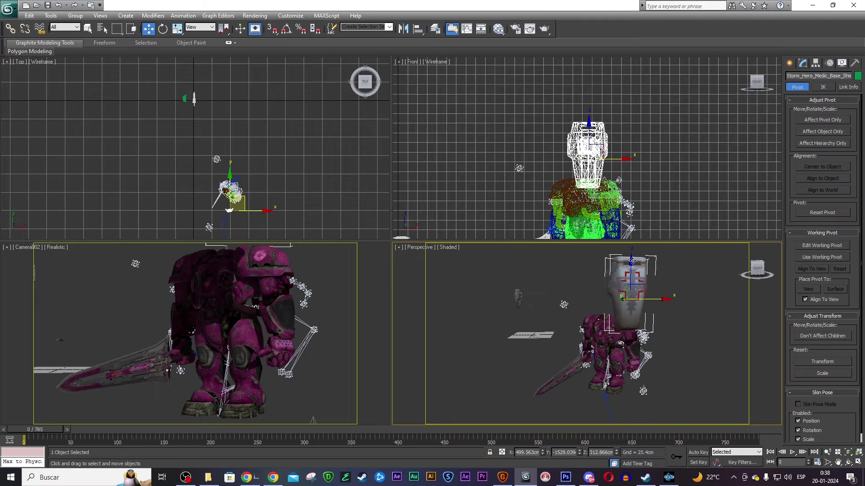
left_click_drag(631, 262, 641, 327)
- Move the shield onto the character's arm in the Top view
scroll(641, 327, "up", 2)
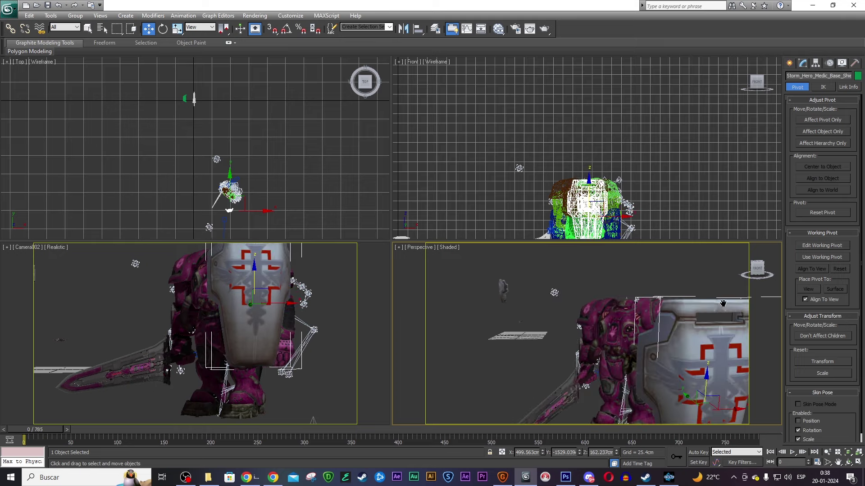
scroll(667, 310, "up", 3)
scroll(681, 299, "up", 1)
middle_click_drag(261, 184, 237, 138)
scroll(237, 139, "up", 2)
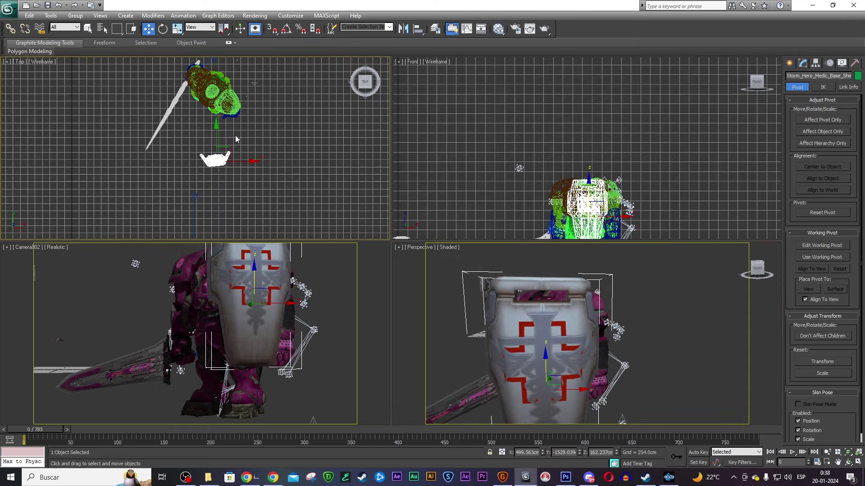
left_click_drag(230, 144, 242, 108)
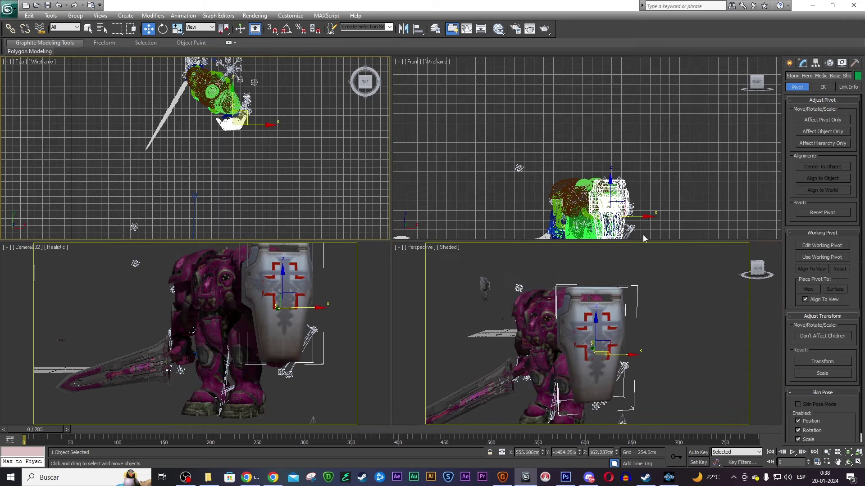
scroll(736, 272, "up", 1)
- Maximize the Perspective view and rotate the shield about its vertical axis
left_click(858, 462)
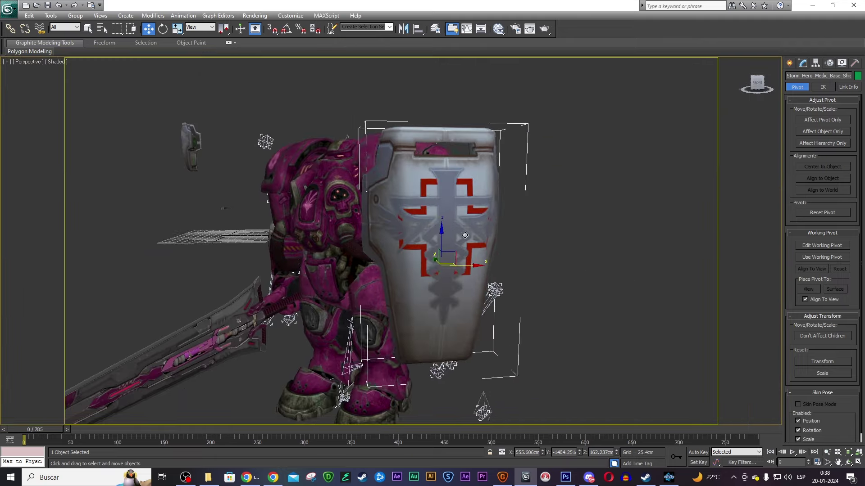
middle_click_drag(523, 234, 486, 233, "alt")
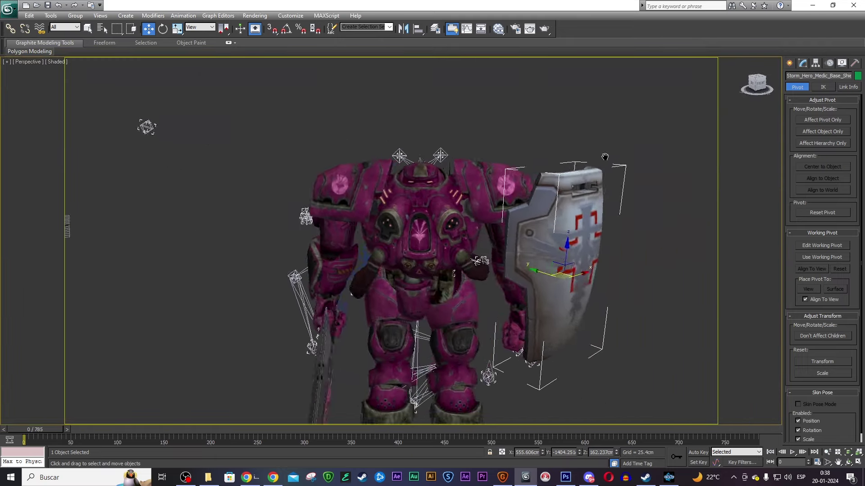
key("e")
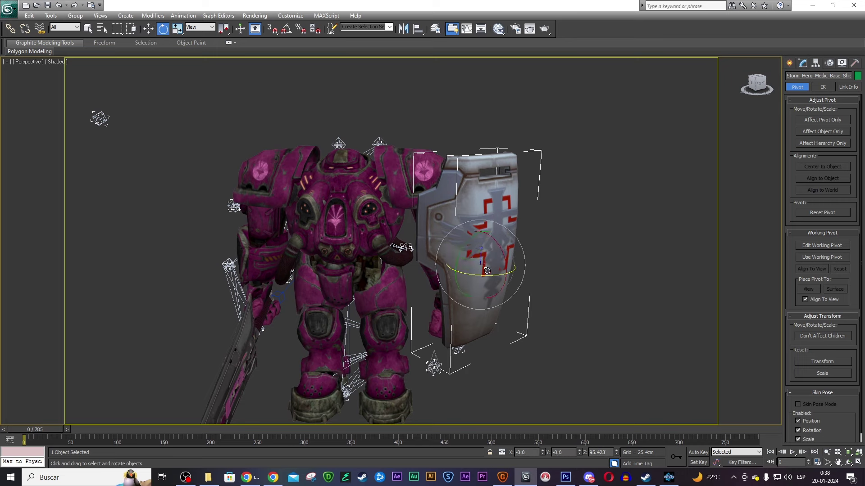
mouse_move(486, 272)
left_mouse_down()
mouse_move(528, 267)
mouse_move(498, 231)
mouse_move(480, 261)
left_mouse_up()
key("w")
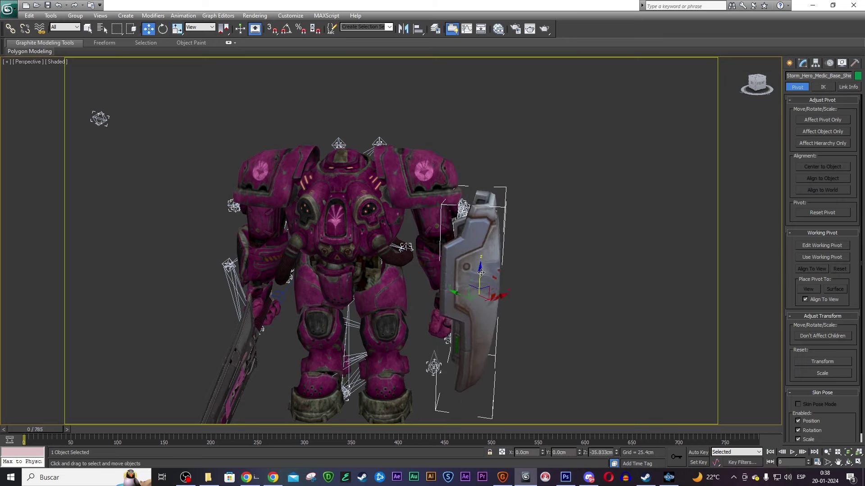
- Uniformly scale the shield to suit the character's size
mouse_move(406, 225)
middle_mouse_down("alt")
mouse_move(333, 202)
mouse_move(463, 176)
middle_mouse_up("alt")
scroll(334, 203, "up", 3)
key("r")
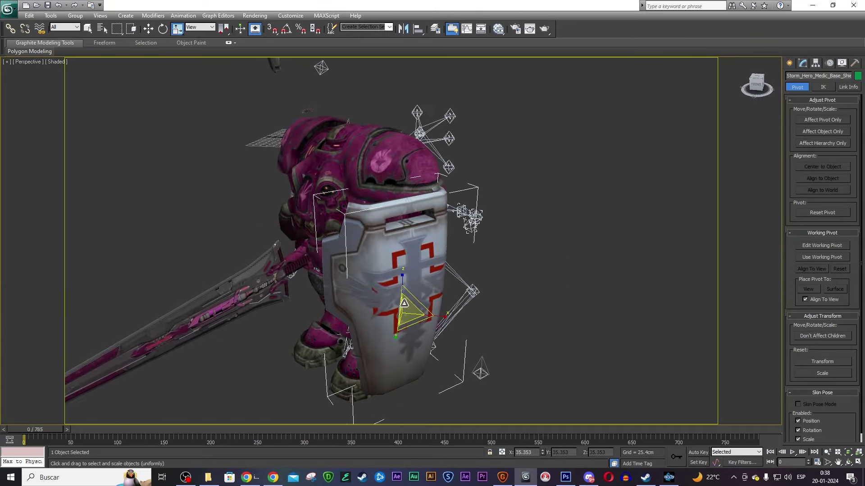
middle_click_drag(405, 304, 405, 304, "alt")
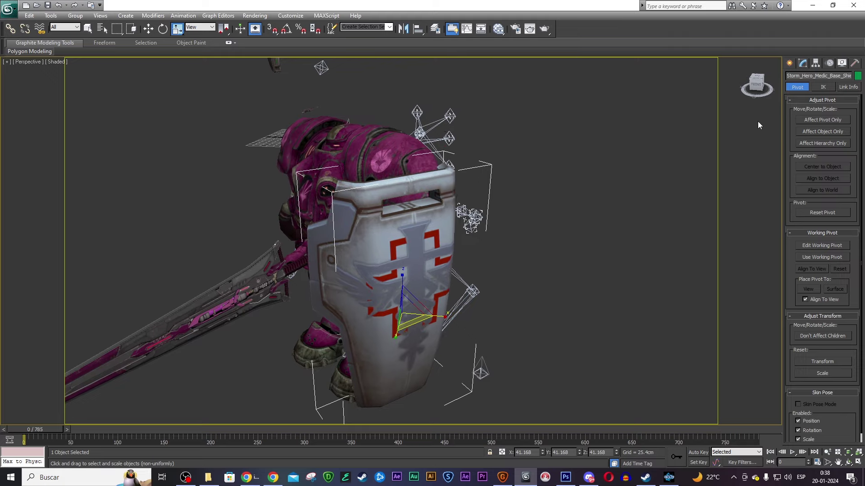
- Rotate the shield so it faces the front of the character
left_click(757, 84)
middle_click_drag(451, 181, 540, 203)
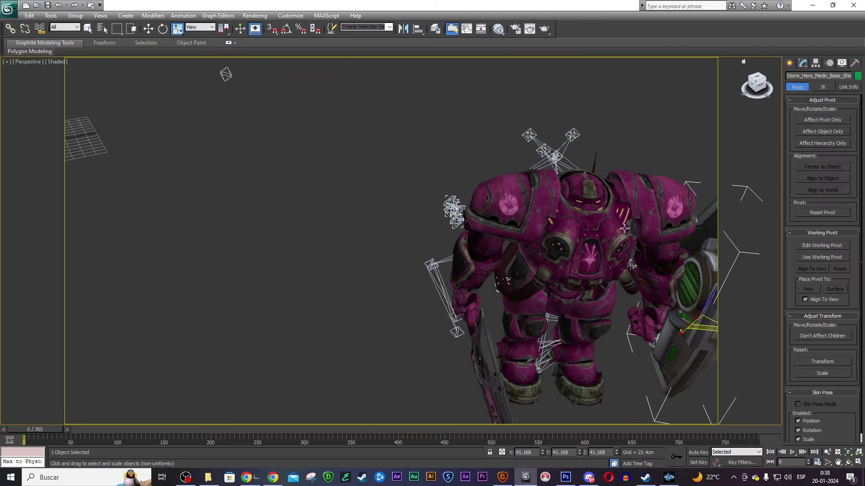
scroll(541, 202, "up", 4)
middle_click_drag(765, 158, 545, 136)
scroll(655, 118, "down", 5)
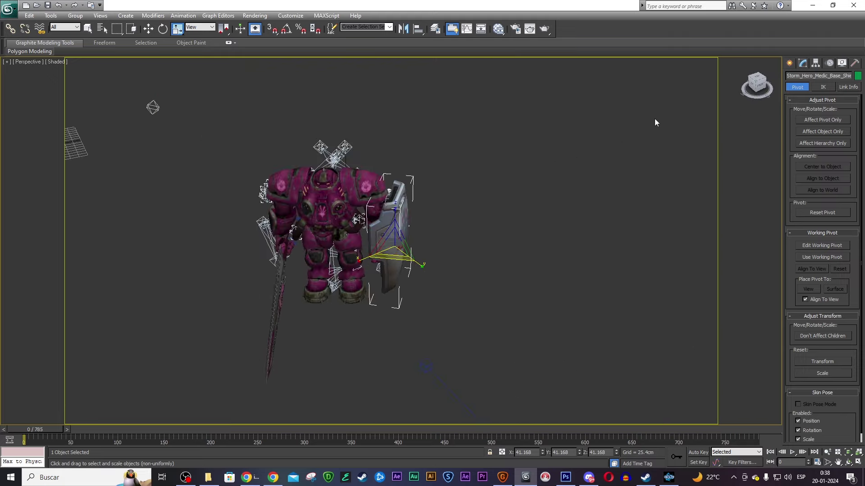
middle_click_drag(654, 118, 563, 153, "alt")
scroll(466, 176, "up", 6)
key("e")
left_click_drag(397, 266, 423, 263)
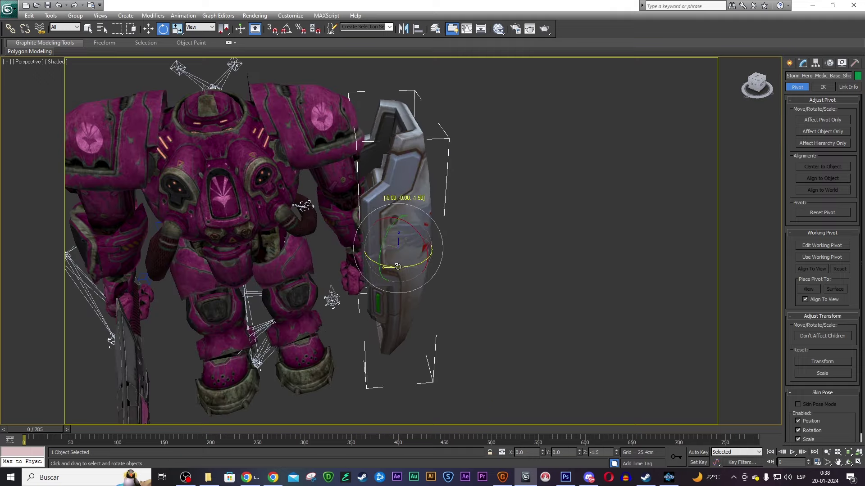
- Lower the shield slightly beside the character's hand
middle_click_drag(540, 180, 450, 190, "alt")
scroll(406, 225, "up", 3)
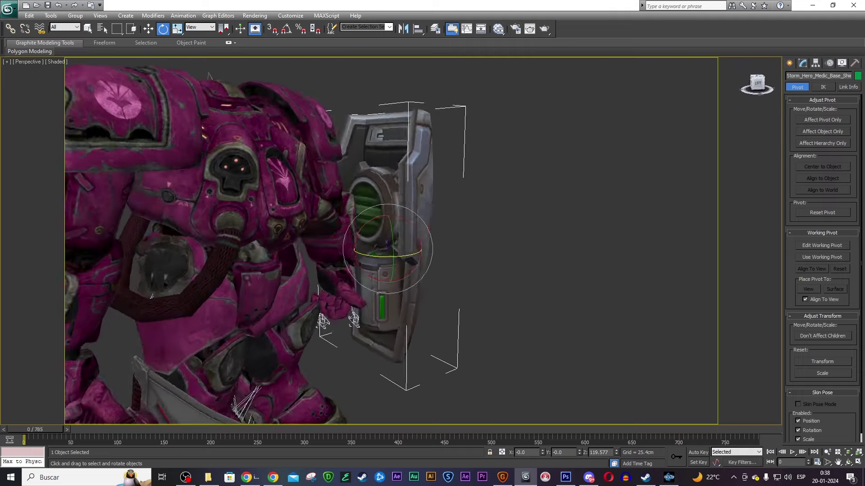
mouse_move(111, 95)
middle_mouse_down("alt")
mouse_move(406, 96)
mouse_move(398, 124)
middle_mouse_up("alt")
key("w")
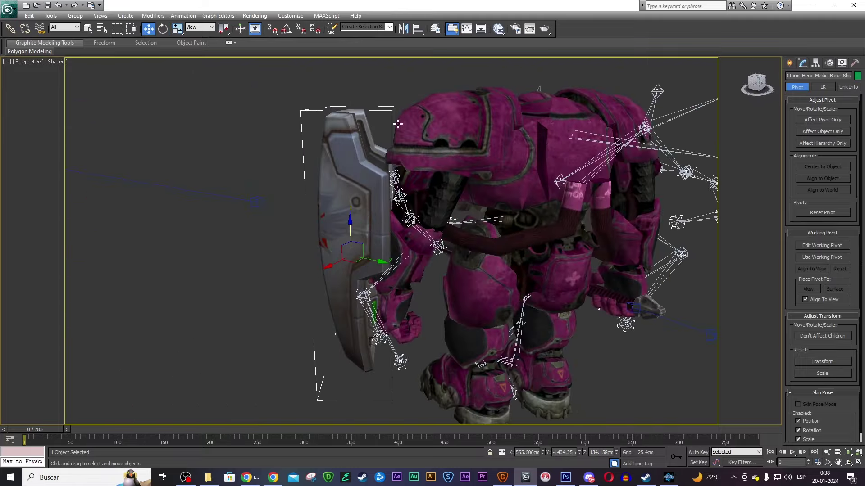
left_click_drag(348, 225, 349, 233)
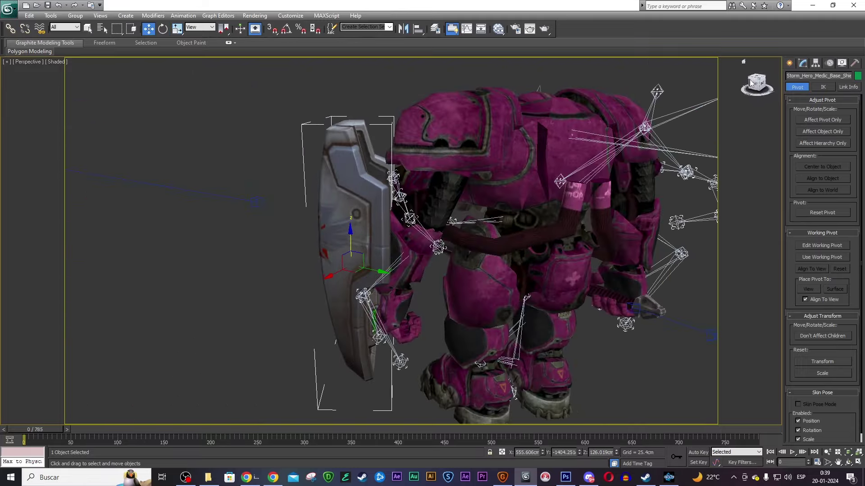
middle_click_drag(350, 232, 387, 239, "alt")
left_click(384, 246)
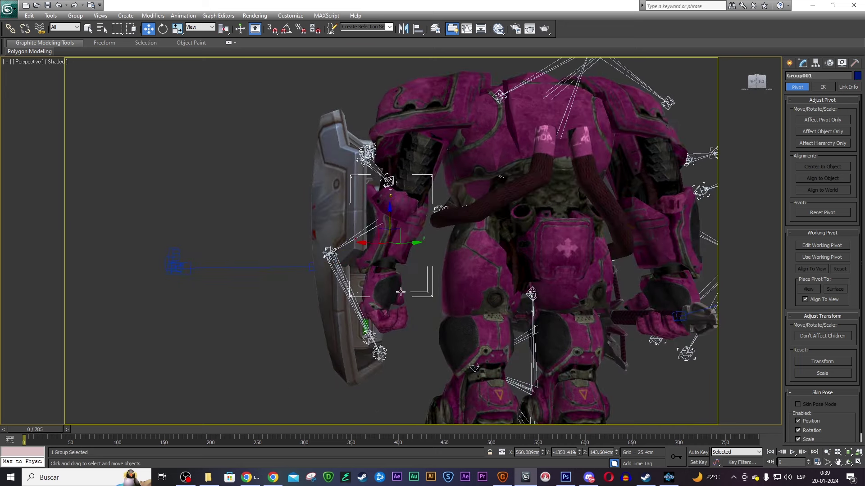
- Rotate arm group Group001 until the hand closes around the shield handle
left_click(395, 286)
left_click(414, 229)
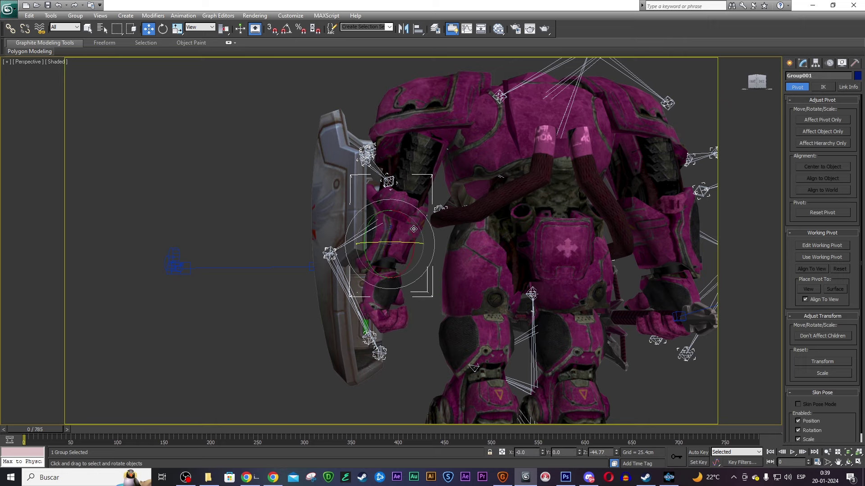
key("e")
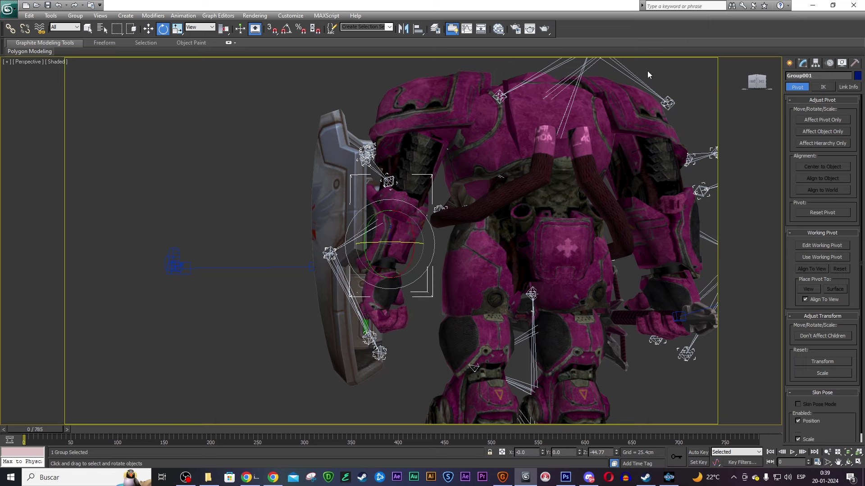
left_click_drag(757, 87, 690, 111)
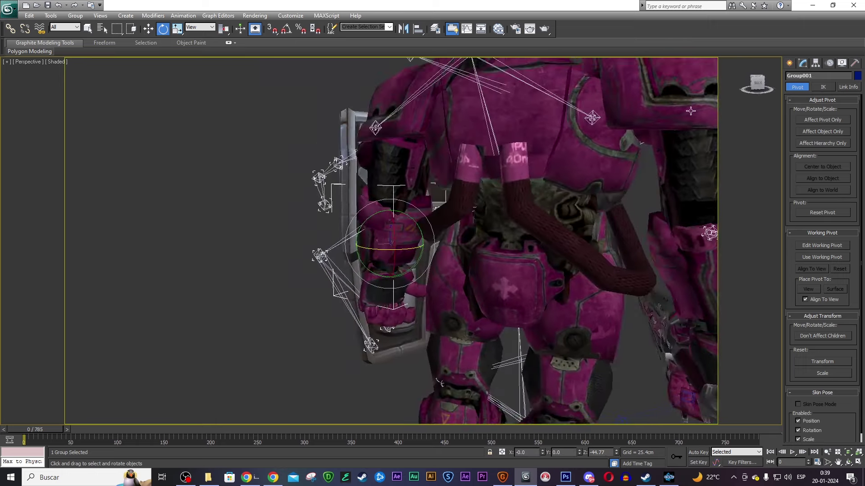
left_click_drag(401, 210, 386, 208)
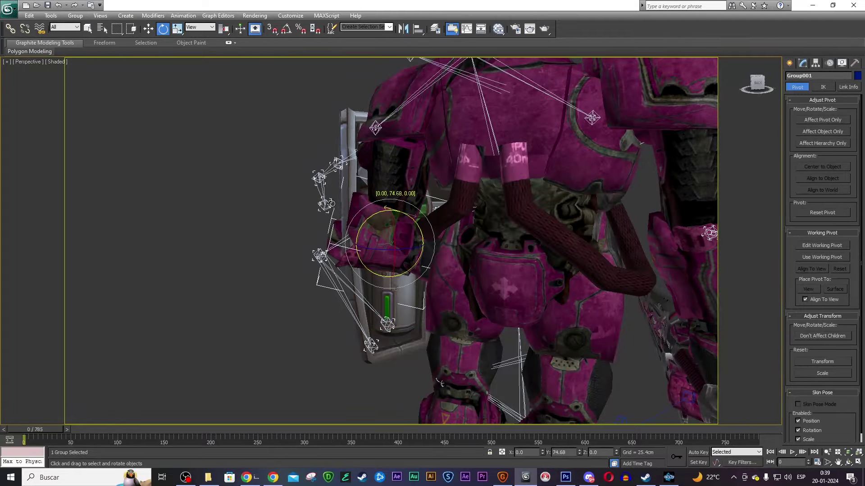
middle_click_drag(769, 107, 475, 226, "alt")
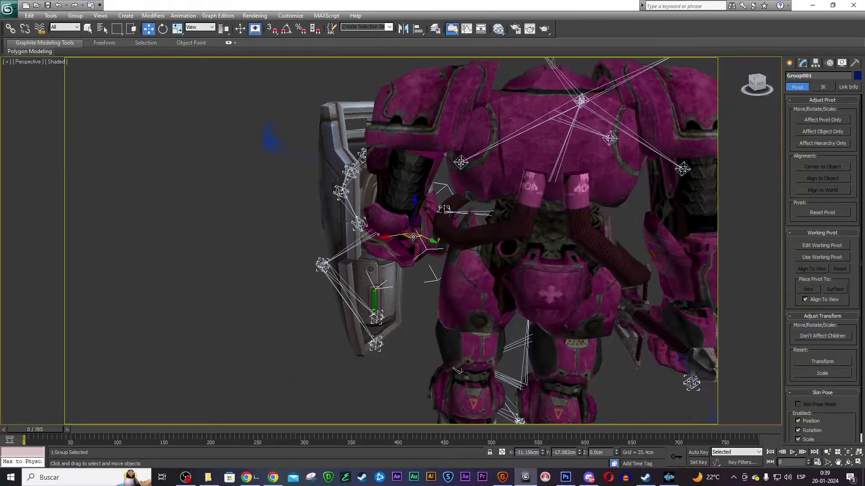
middle_click_drag(698, 143, 425, 230, "alt")
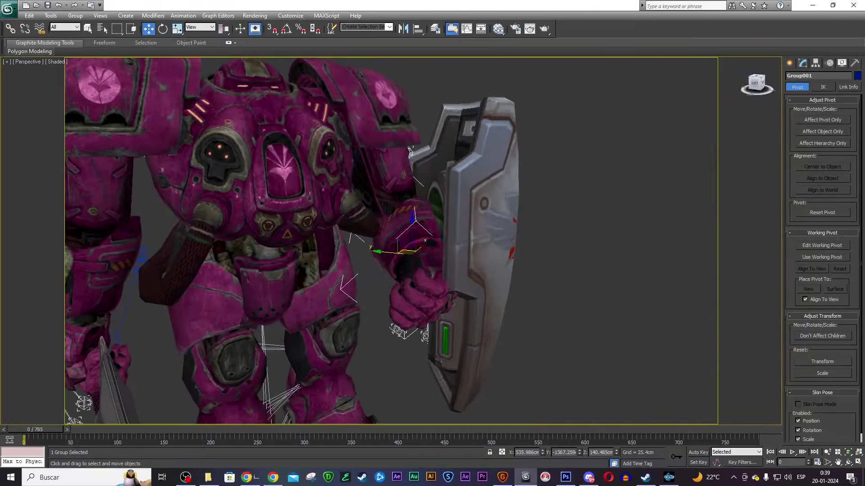
key("e")
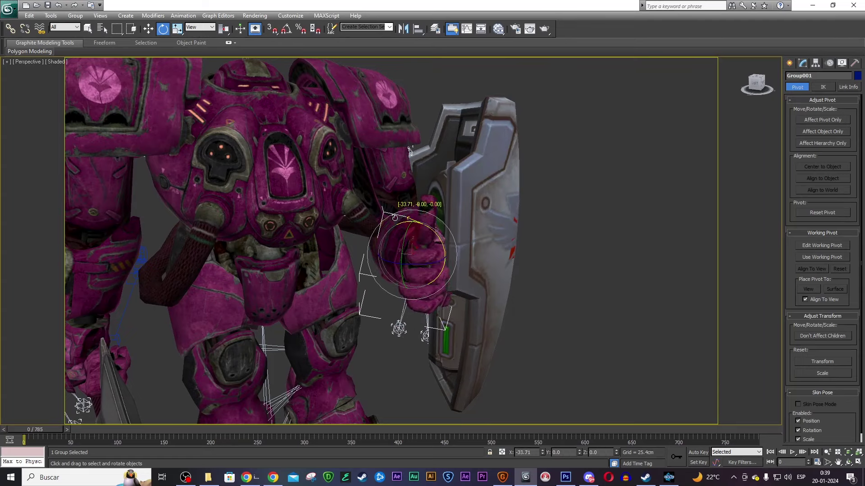
middle_click_drag(410, 151, 495, 230, "alt")
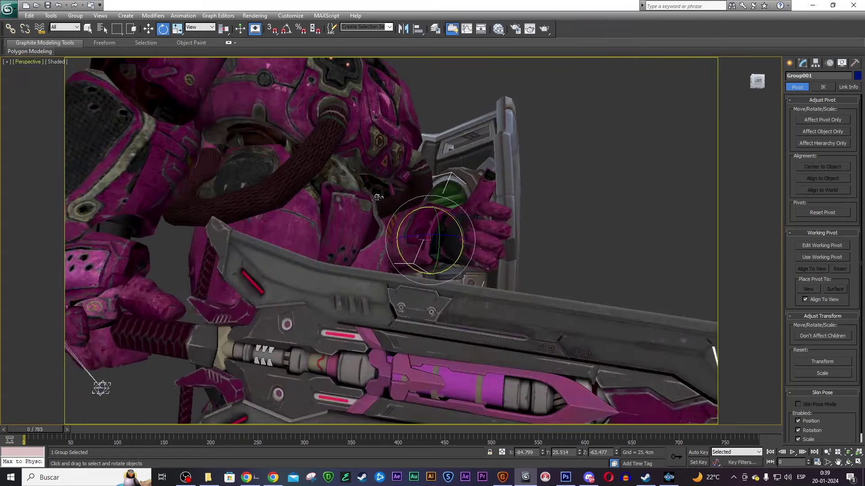
mouse_move(426, 331)
middle_mouse_down("alt")
mouse_move(507, 402)
mouse_move(703, 396)
mouse_move(633, 135)
middle_mouse_up("alt")
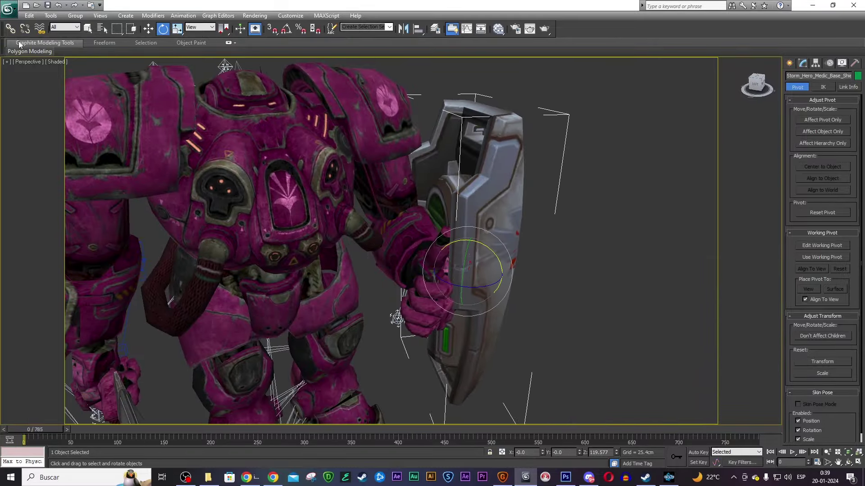
- Inspect the character and shield, restore the front view, and scrub the timeline to frame 73
scroll(404, 241, "down", 5)
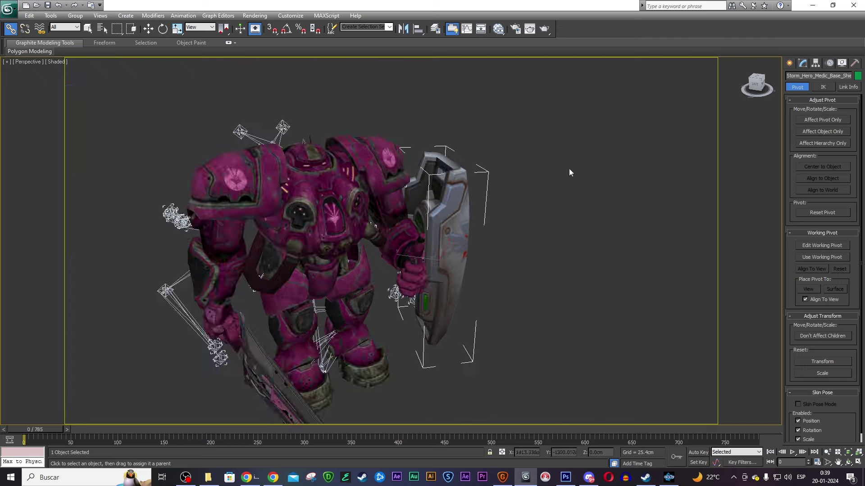
left_click_drag(761, 89, 757, 82)
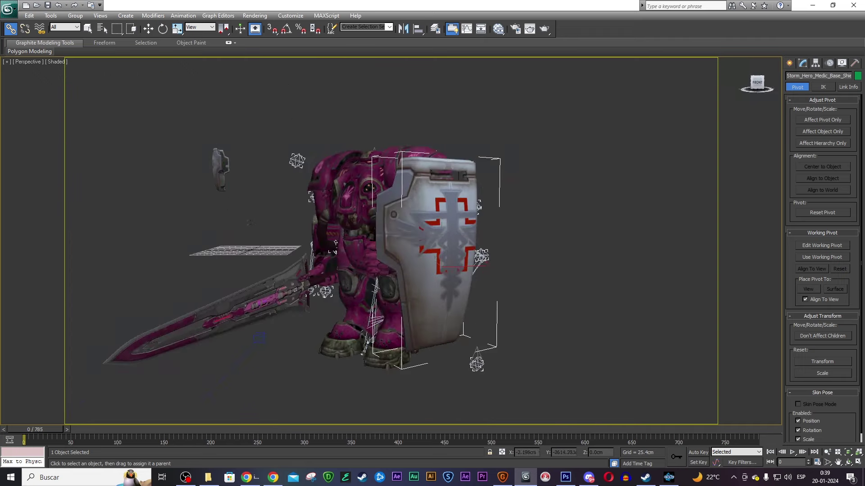
middle_click_drag(480, 195, 491, 196)
scroll(492, 197, "up", 5)
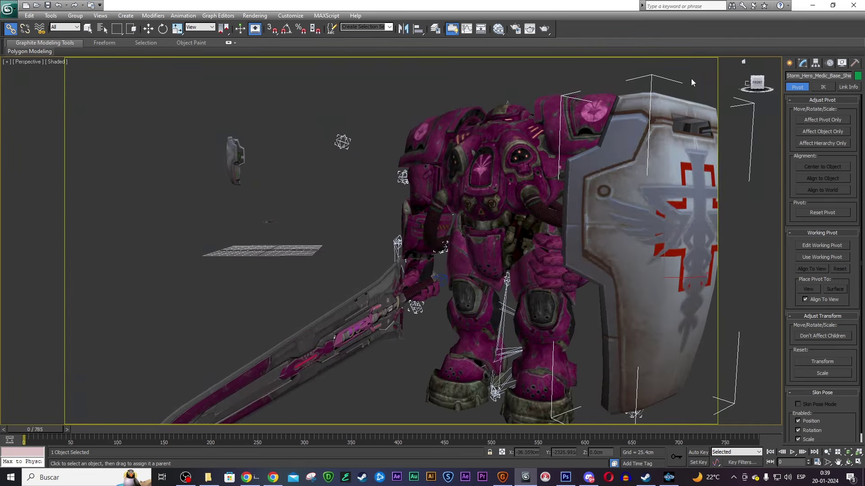
left_click_drag(758, 90, 739, 88)
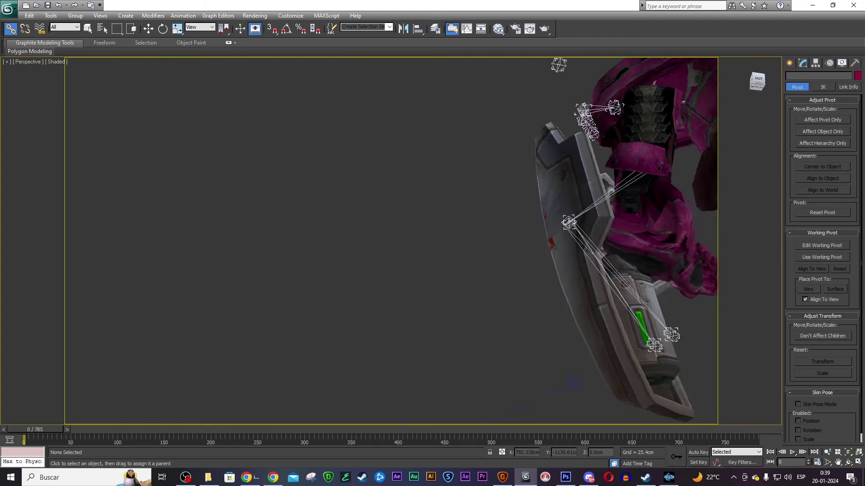
key("shift+z")
key("shift+z")
key("shift+z")
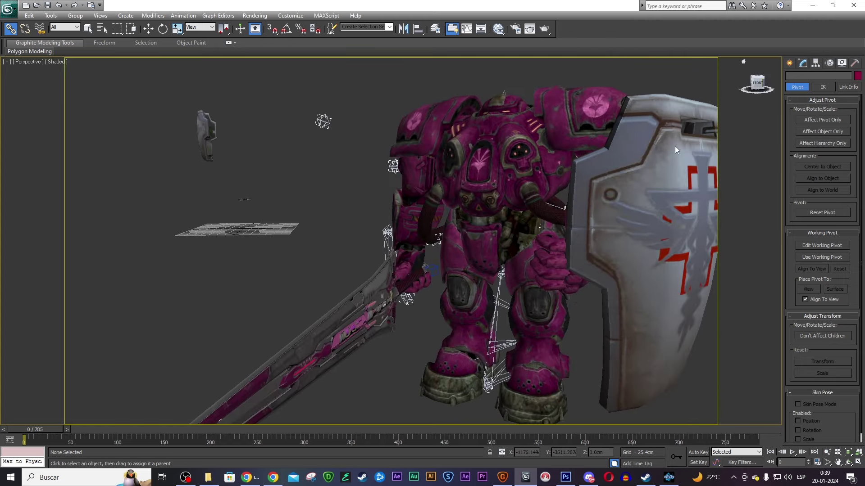
key("shift+z")
mouse_move(36, 430)
left_mouse_down()
mouse_move(521, 407)
mouse_move(705, 421)
mouse_move(103, 407)
left_mouse_up()
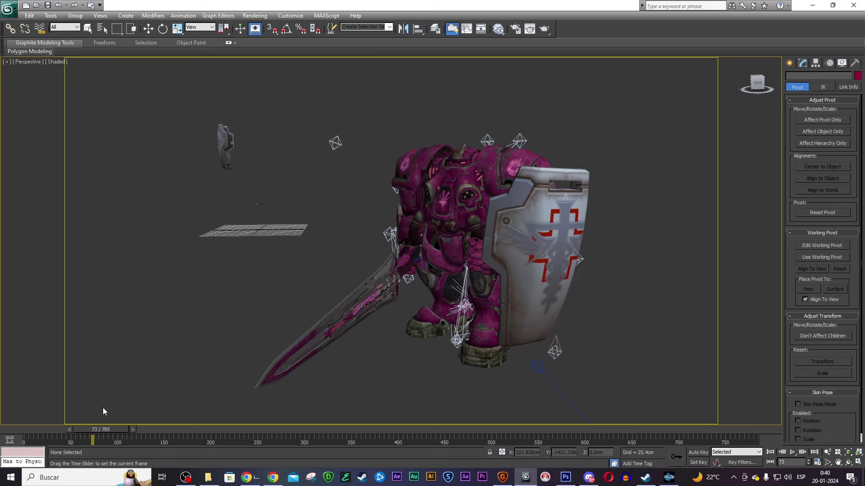
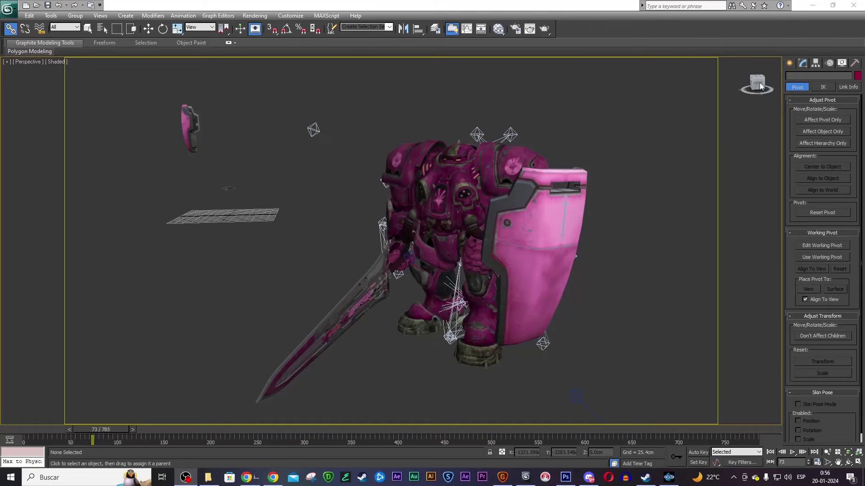
- Orbit around the pink mech to inspect it, then select the Curves 1 layer mask in Photoshop
left_click_drag(759, 82, 738, 85)
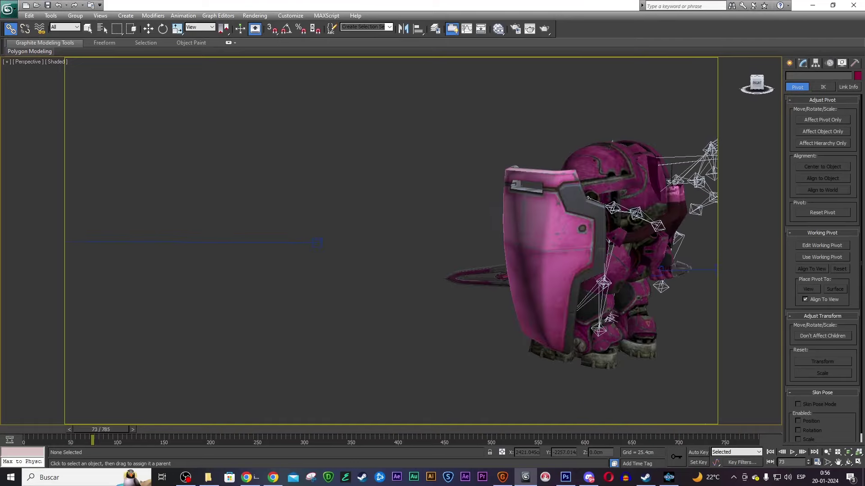
middle_click_drag(474, 236, 756, 83, "alt")
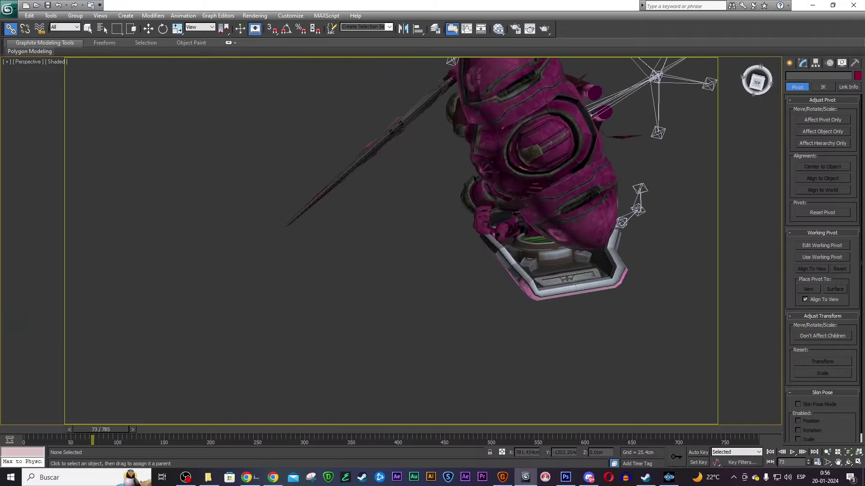
mouse_move(757, 84)
left_mouse_down()
mouse_move(766, 83)
mouse_move(757, 85)
left_mouse_up()
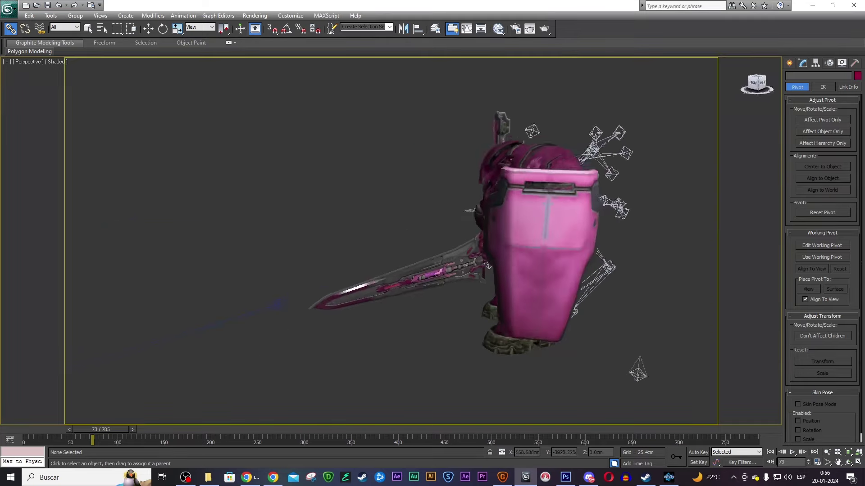
left_click(756, 83)
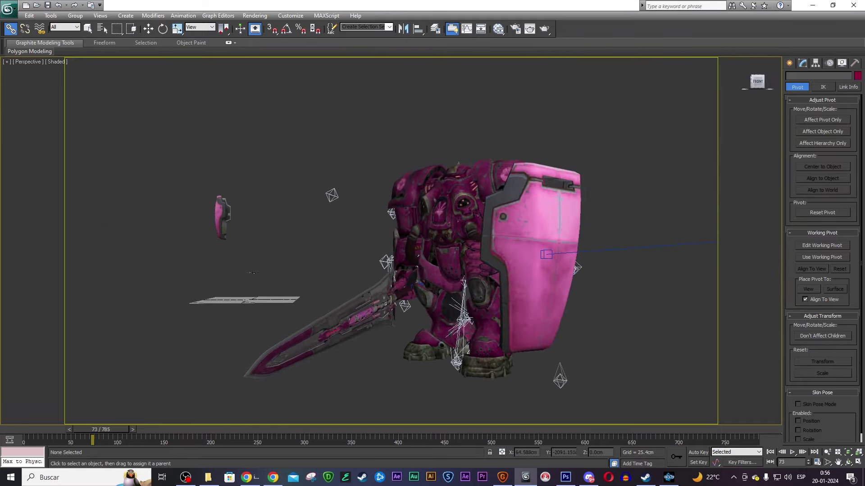
left_click_drag(757, 84, 757, 86)
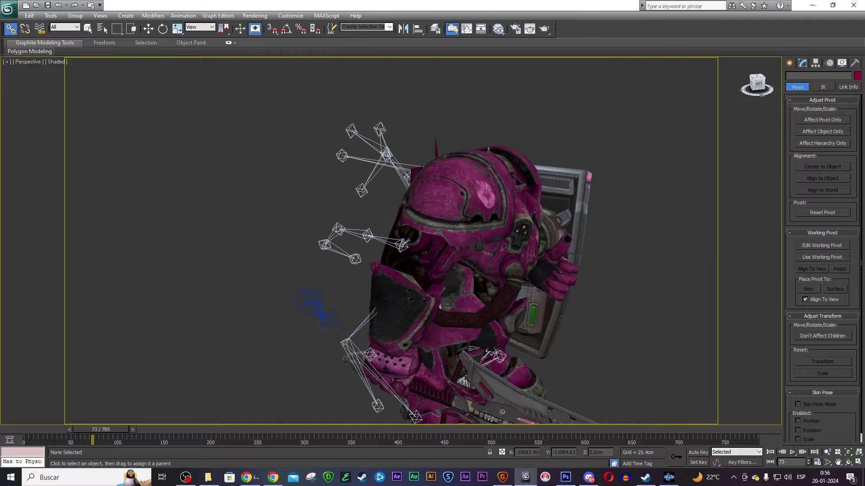
left_click(756, 83)
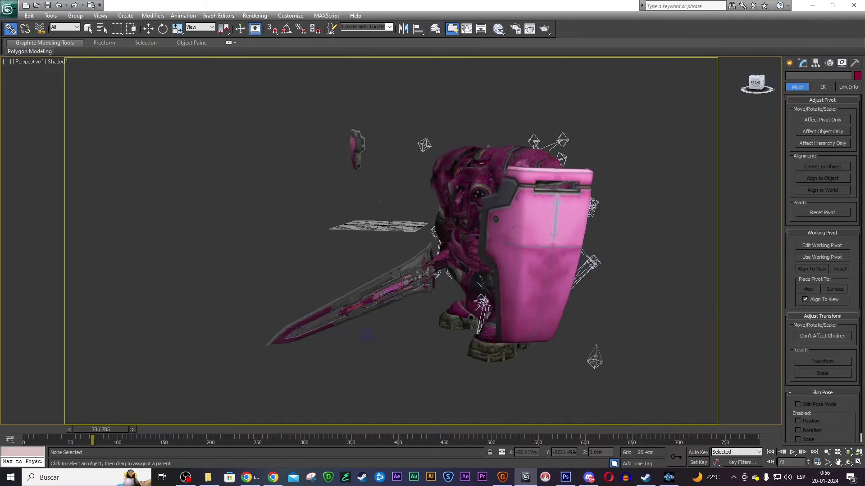
left_click_drag(757, 83, 758, 84)
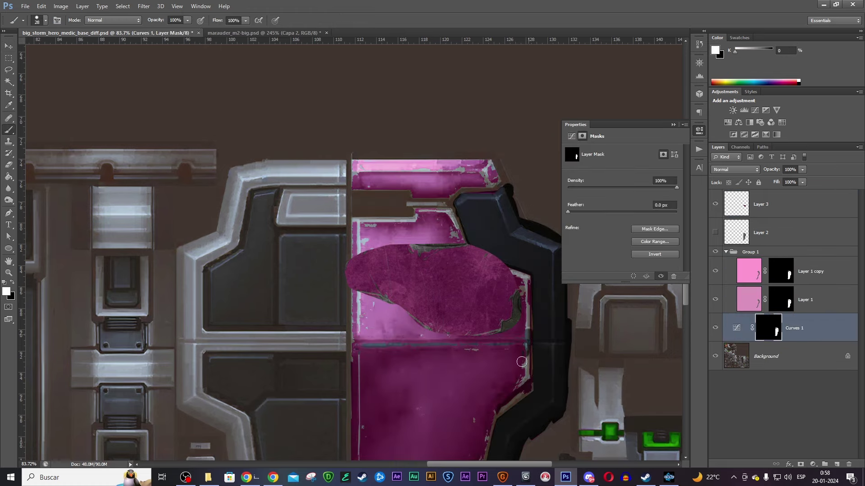
left_click(762, 346)
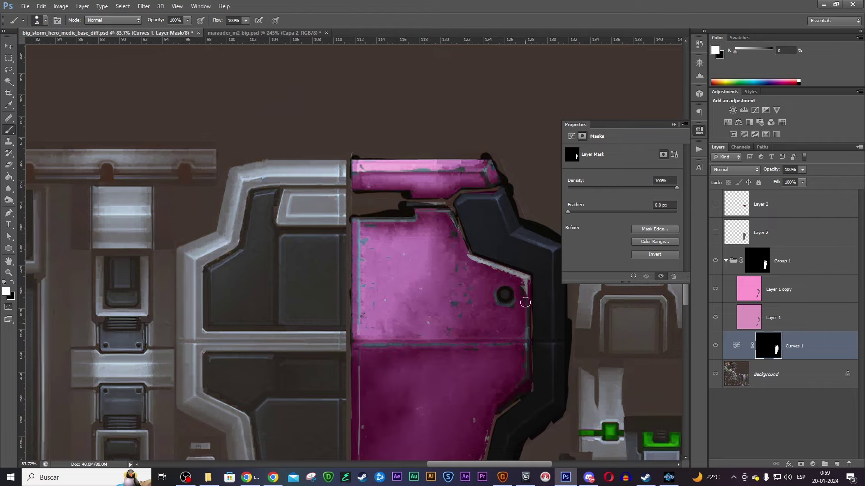
scroll(525, 302, "down", 5)
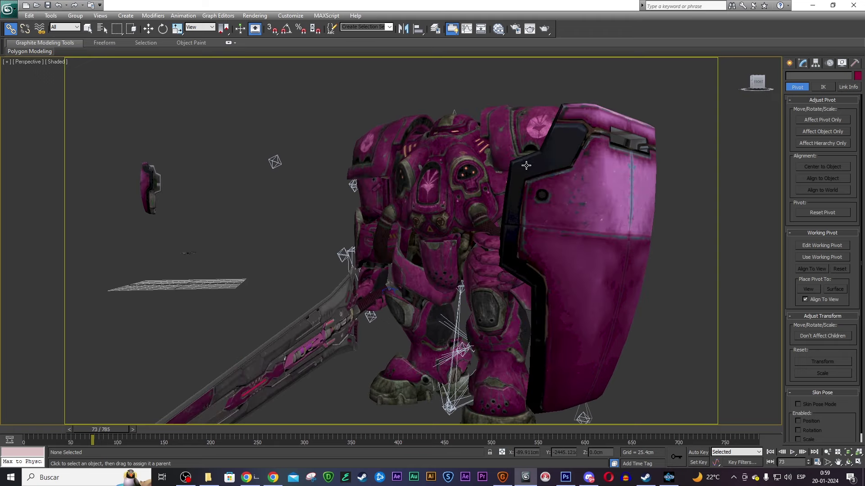
left_click_drag(758, 81, 760, 83)
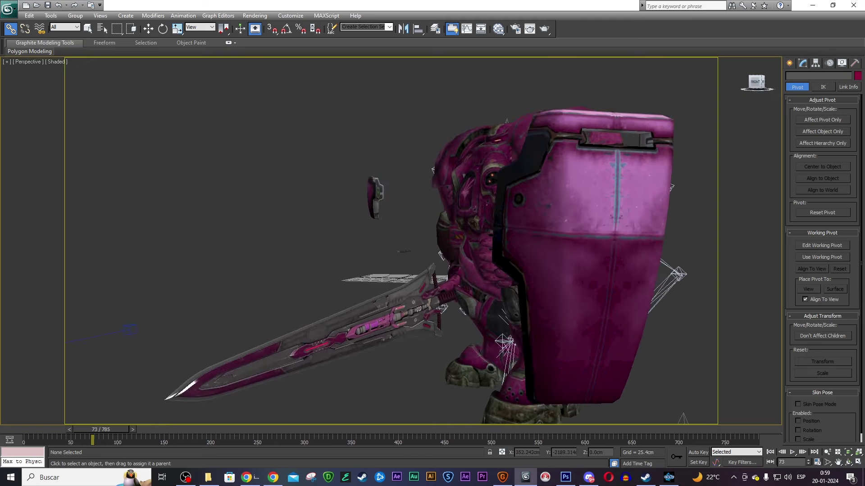
middle_click_drag(433, 243, 439, 245, "alt")
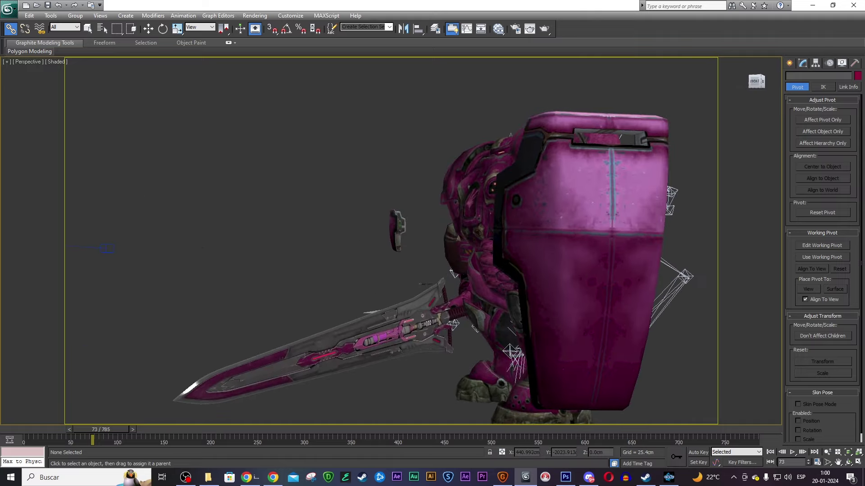
left_click_drag(757, 82, 757, 83)
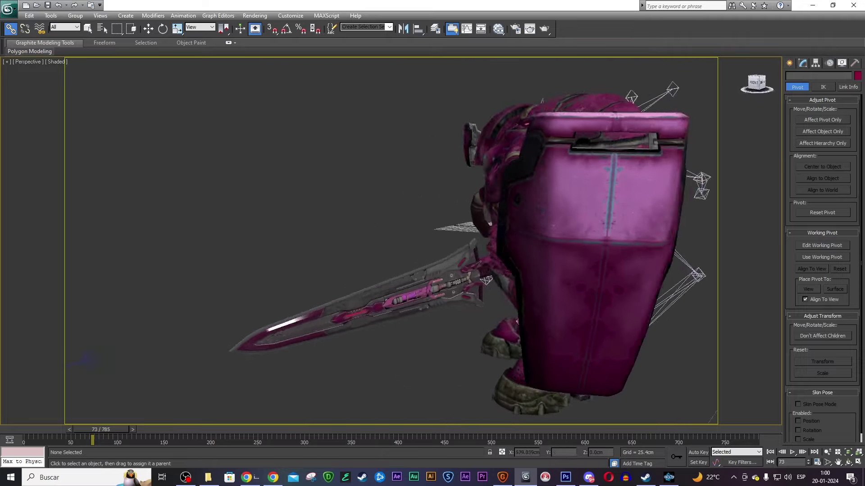
middle_click_drag(406, 234, 413, 231, "alt")
scroll(413, 231, "down", 3)
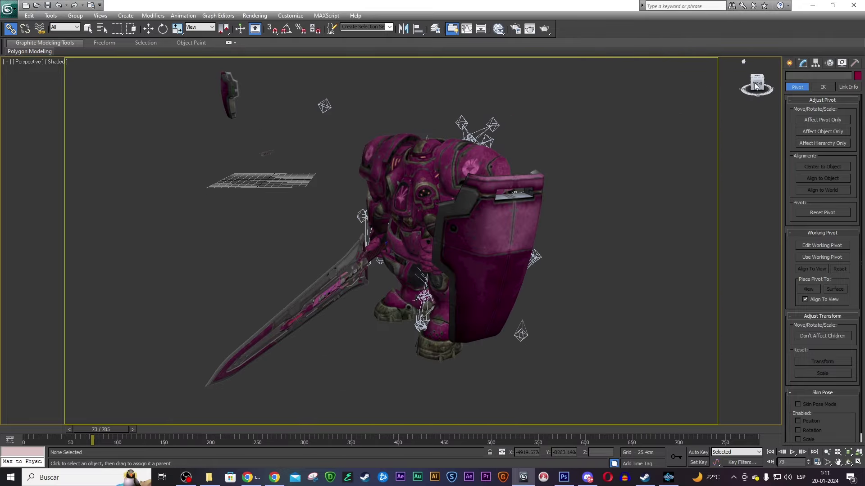
left_click_drag(755, 85, 758, 86)
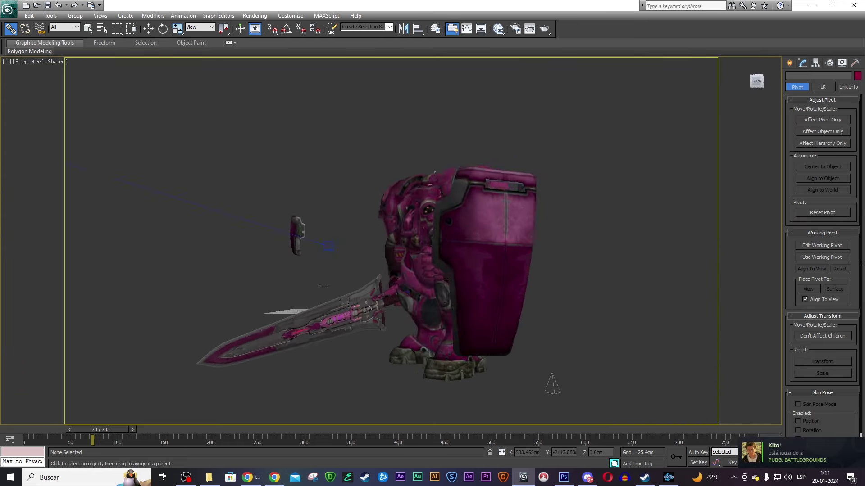
scroll(566, 153, "up", 2)
scroll(408, 172, "up", 3)
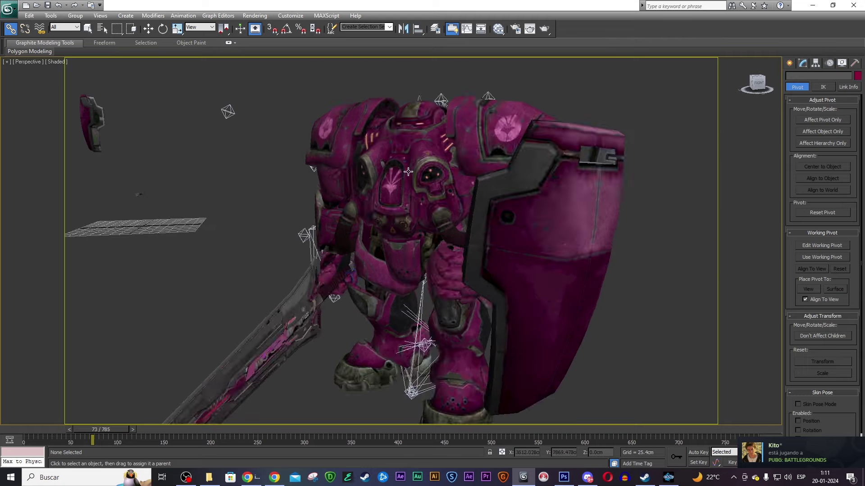
scroll(408, 172, "up", 2)
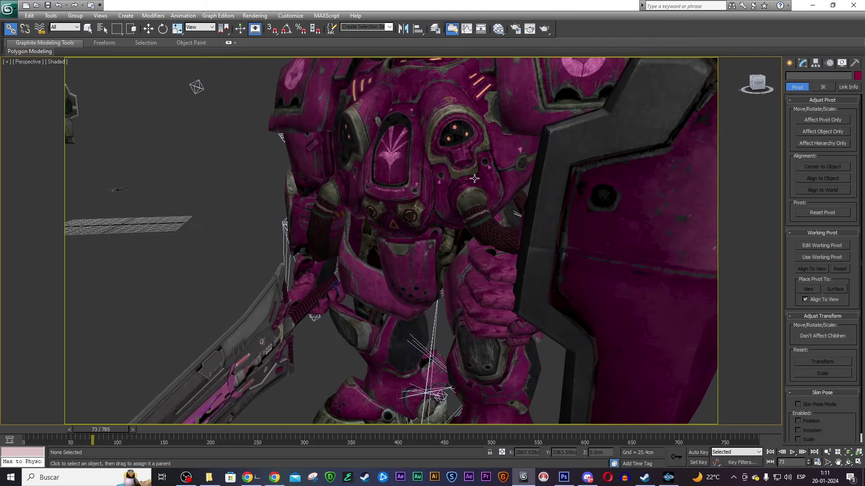
middle_click_drag(525, 139, 363, 166, "alt")
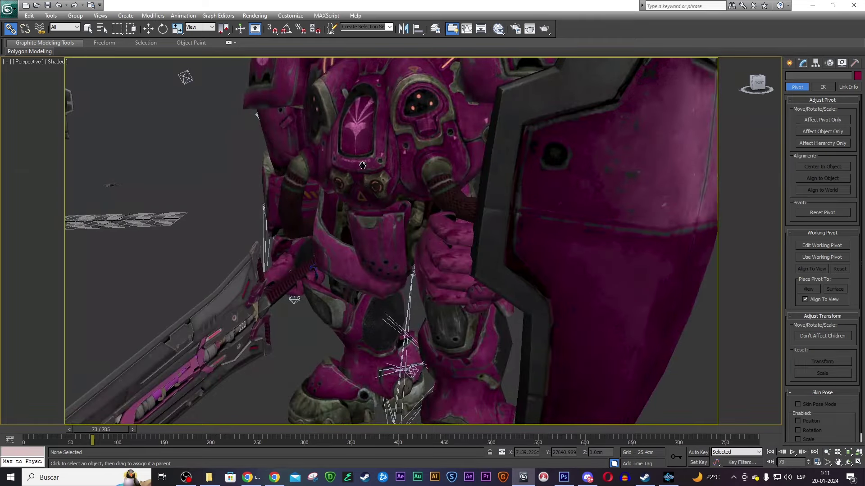
scroll(362, 166, "down", 2)
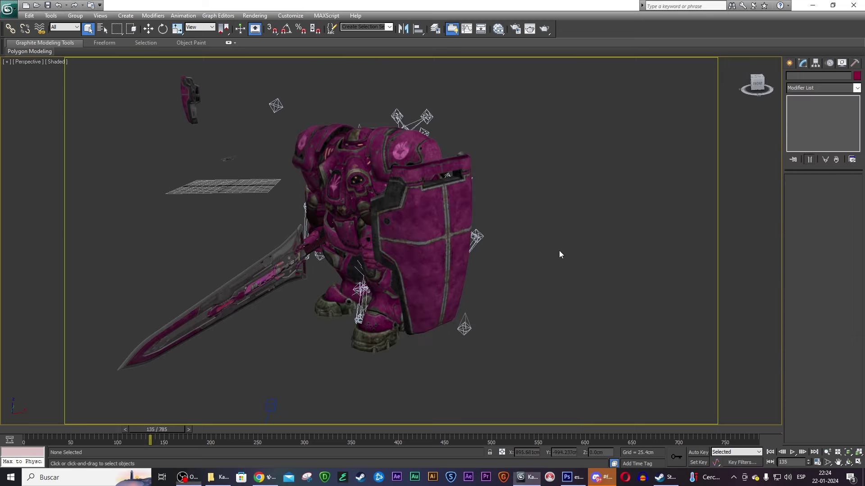
scroll(559, 251, "up", 1)
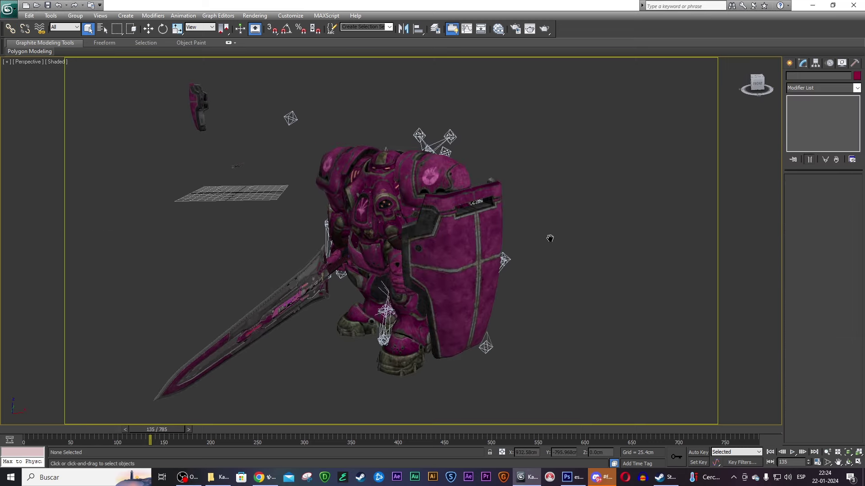
scroll(550, 239, "up", 2)
left_click(536, 234)
left_click_drag(760, 87, 748, 88)
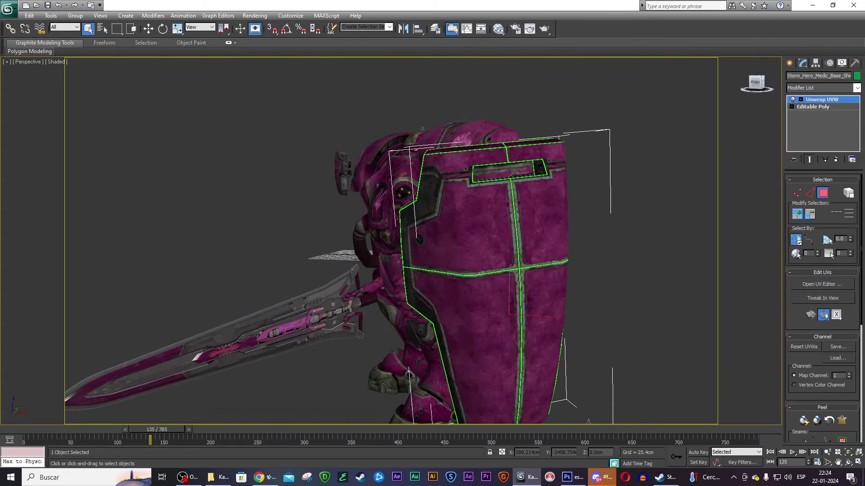
left_click_drag(748, 88, 741, 88)
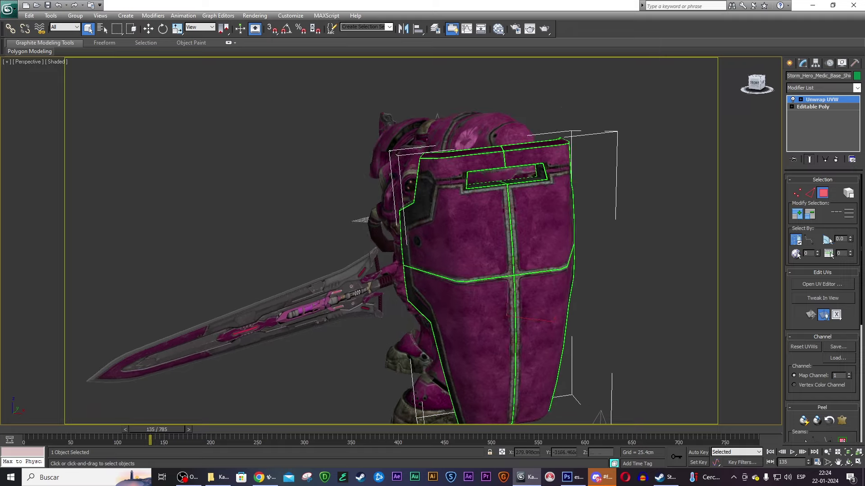
middle_click_drag(367, 221, 121, 250, "alt")
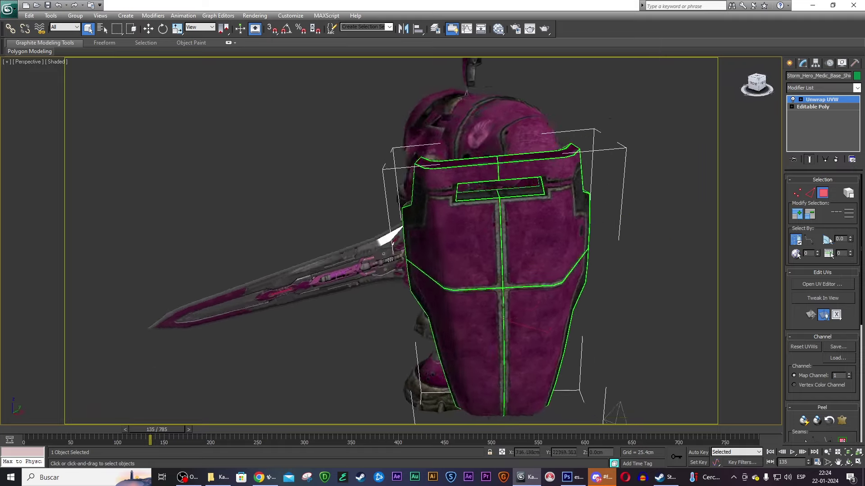
scroll(619, 159, "up", 5)
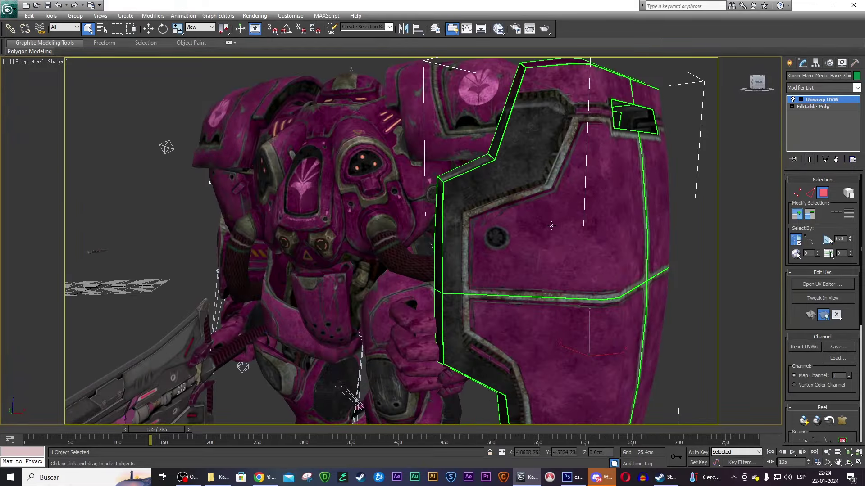
middle_click_drag(552, 226, 513, 199)
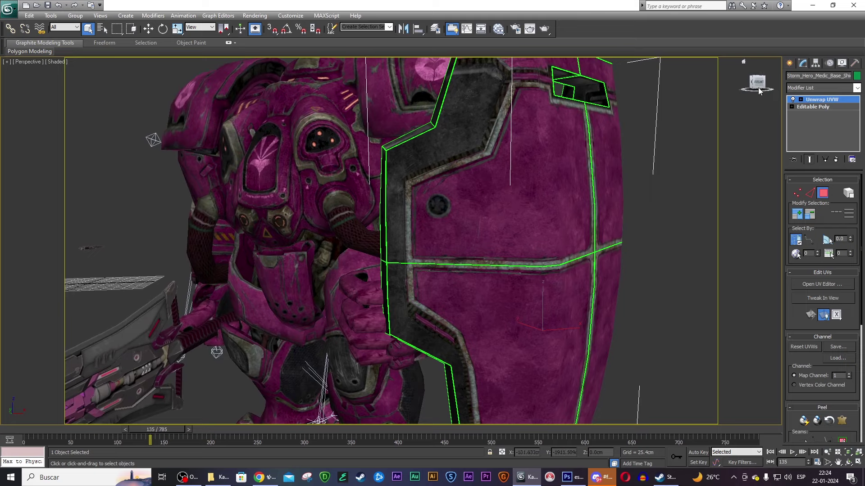
left_click_drag(762, 81, 544, 148)
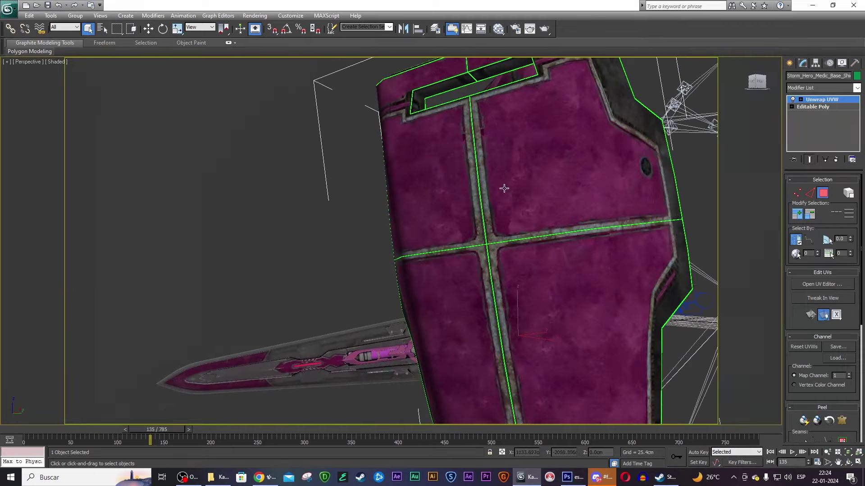
scroll(546, 230, "up", 3)
scroll(618, 178, "down", 3)
scroll(610, 166, "down", 3)
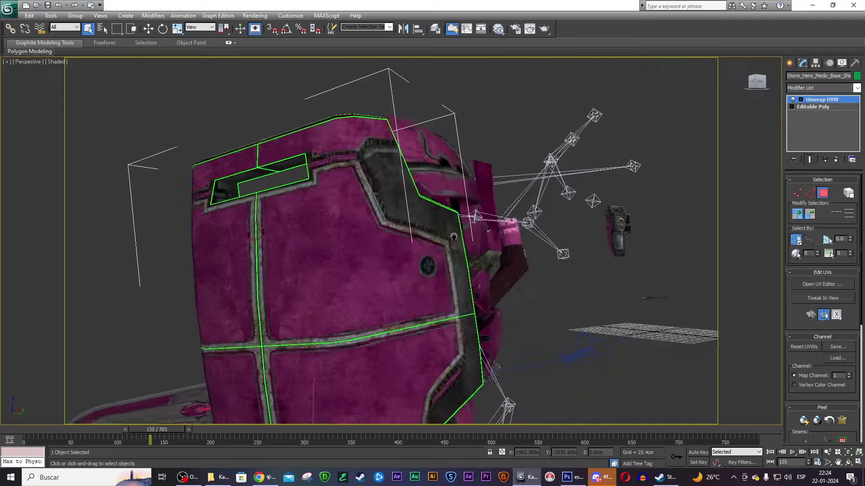
scroll(472, 159, "down", 2)
left_click_drag(757, 82, 743, 90)
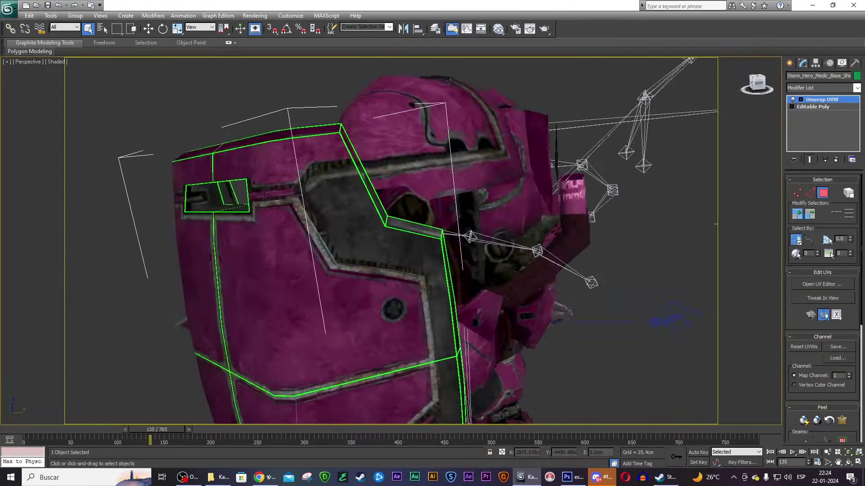
scroll(338, 155, "up", 3)
middle_click_drag(332, 151, 422, 252)
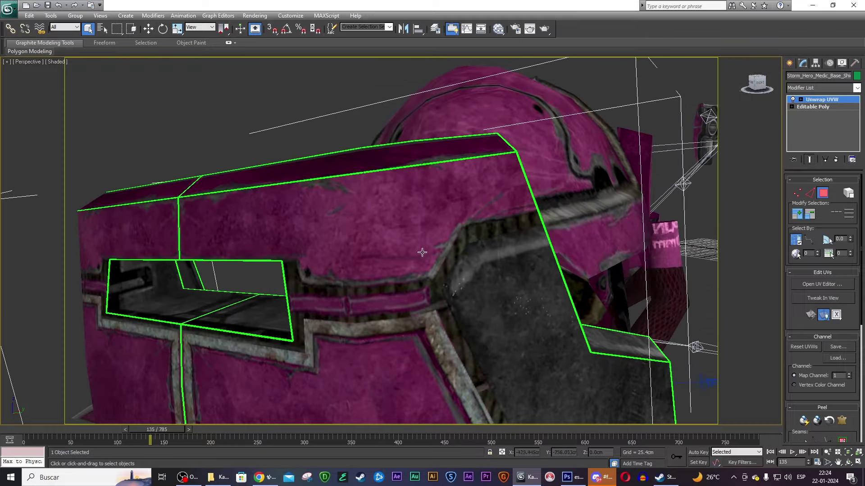
middle_click_drag(477, 299, 610, 154, "alt")
key("w")
left_click(60, 168)
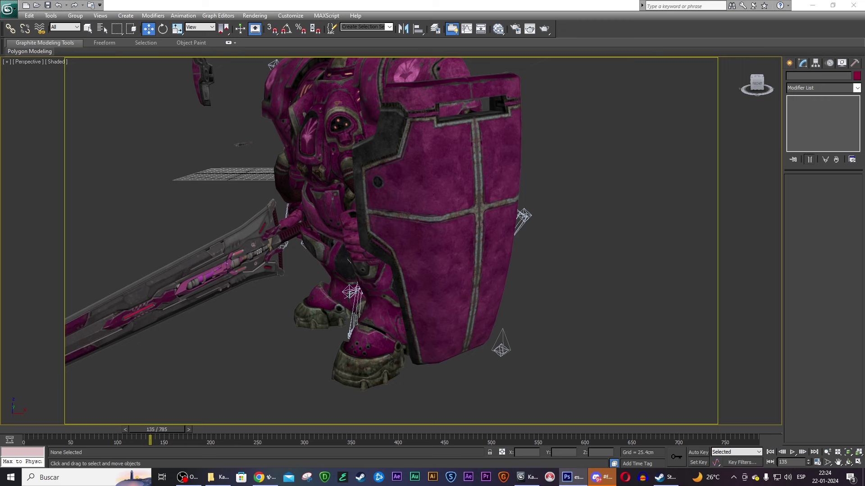
- Switch to File Explorer and open the Shield folder
key("alt+Tab")
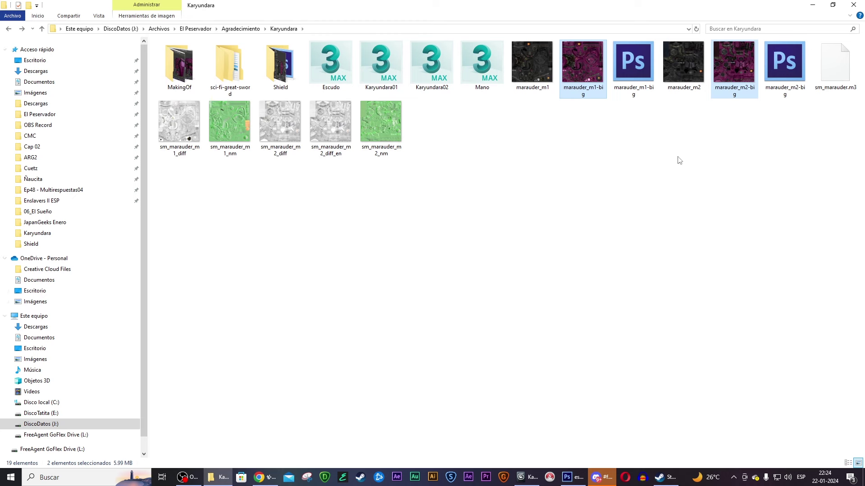
double_click(266, 59)
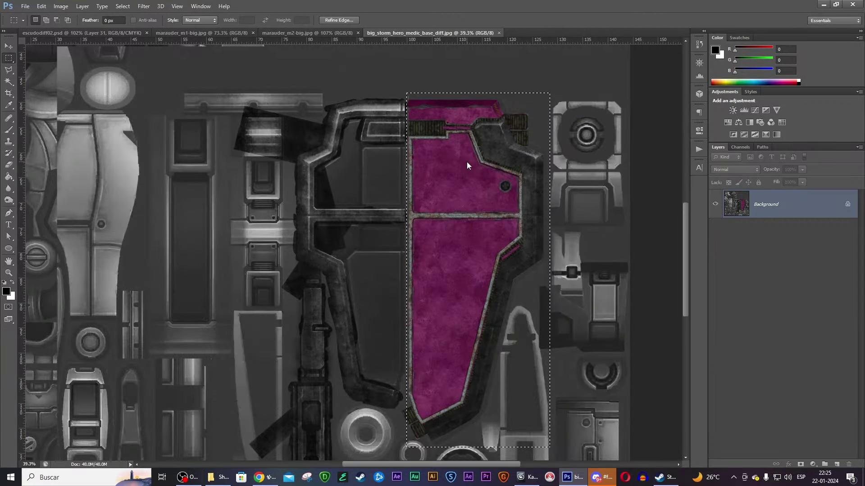
- Copy the selected magenta shield panel onto a new layer and drag it left
right_click(467, 161)
left_click(523, 235)
key("v")
left_click_drag(424, 120, 85, 106)
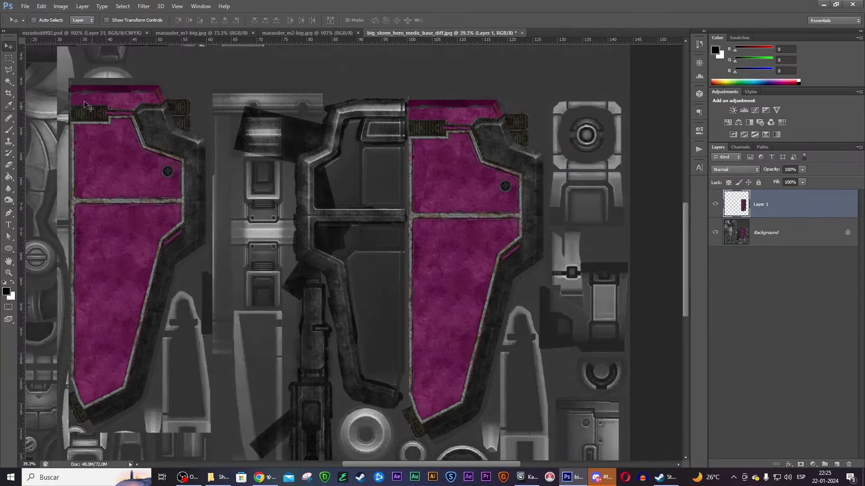
- Flip the copied panel horizontally and place it over the left shield piece
left_click(41, 5)
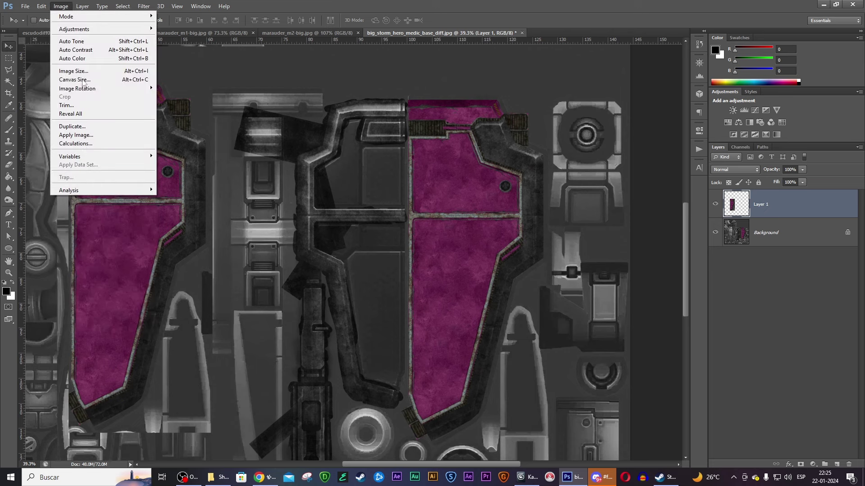
left_click(41, 6)
mouse_move(54, 182)
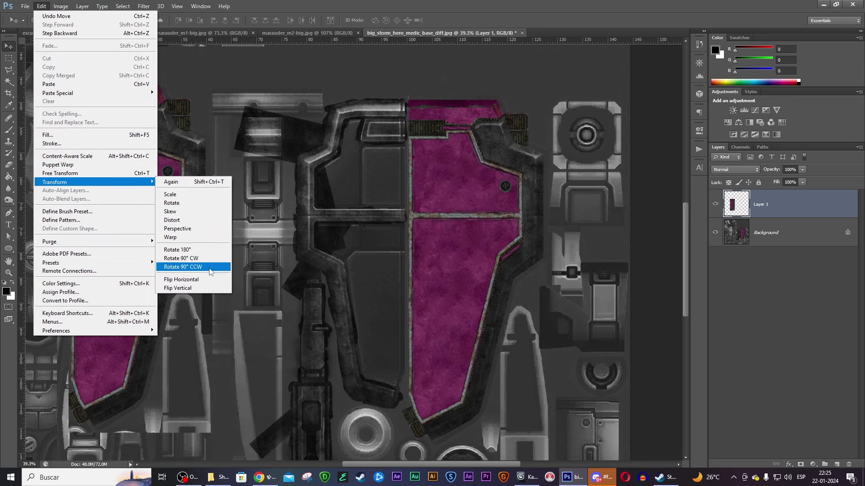
left_click(198, 280)
mouse_move(225, 194)
left_mouse_down()
mouse_move(372, 174)
mouse_move(101, 204)
mouse_move(347, 164)
mouse_move(316, 167)
left_mouse_up()
scroll(315, 166, "down", 3, "alt")
scroll(344, 248, "up", 1)
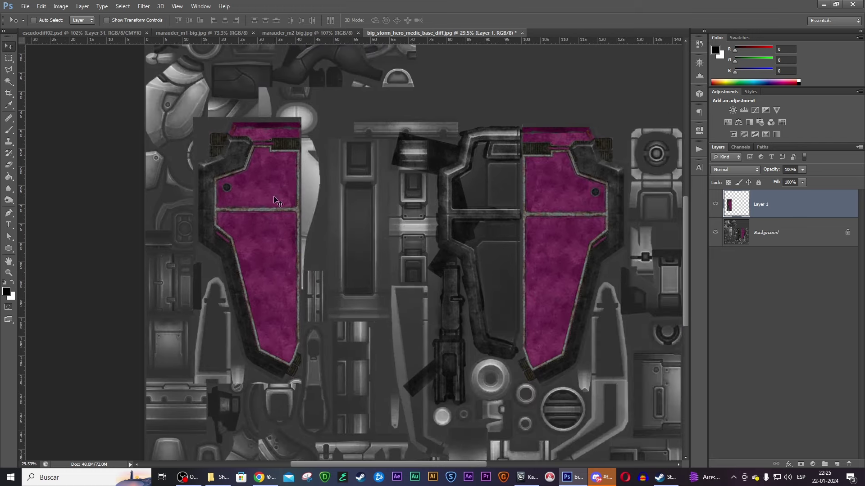
mouse_move(272, 225)
left_mouse_down()
mouse_move(268, 234)
mouse_move(271, 221)
left_mouse_up()
mouse_move(412, 210)
left_mouse_down()
mouse_move(488, 209)
mouse_move(504, 219)
left_mouse_up()
- Fine-tune the flipped panel's position, nudging it down a pixel and left into place
scroll(502, 215, "up", 3, "alt")
scroll(545, 104, "up", 4, "alt")
scroll(502, 162, "up", 2, "alt")
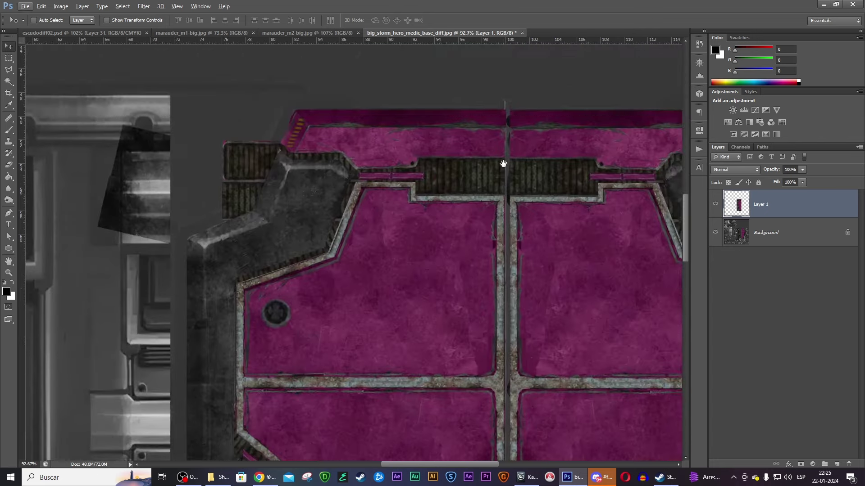
left_click_drag(497, 136, 493, 135)
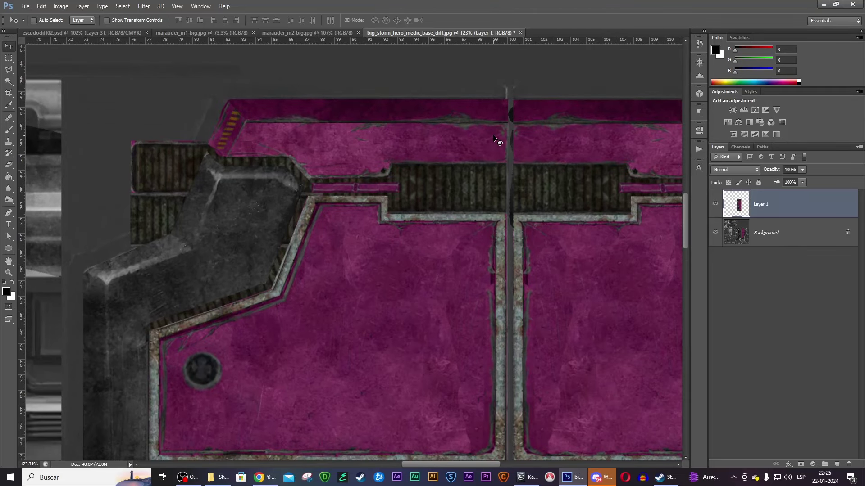
key("Down")
scroll(473, 135, "down", 1, "alt")
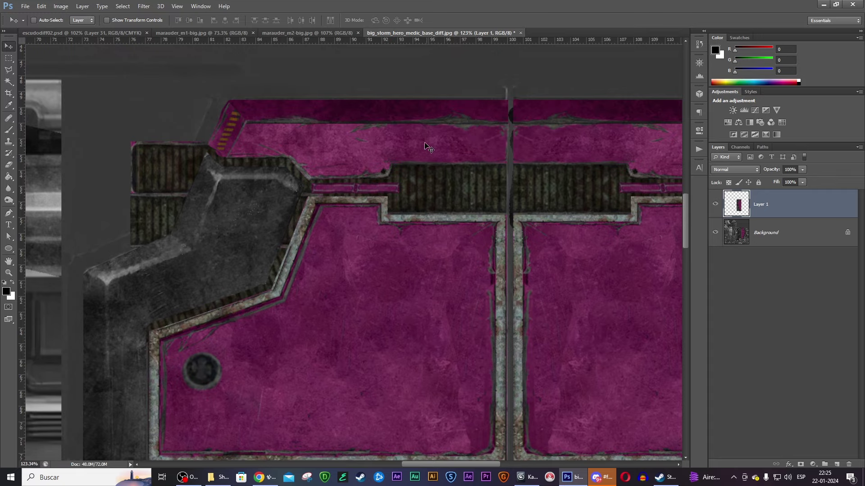
scroll(400, 135, "down", 2, "alt")
scroll(370, 185, "down", 3, "alt")
left_click_drag(363, 237, 220, 237)
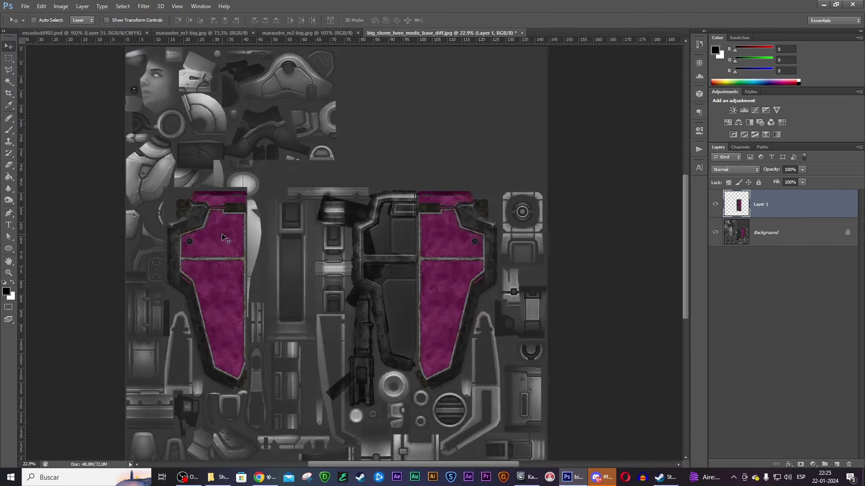
- Return to File Explorer and go up to the Karyundara folder
left_click(217, 31)
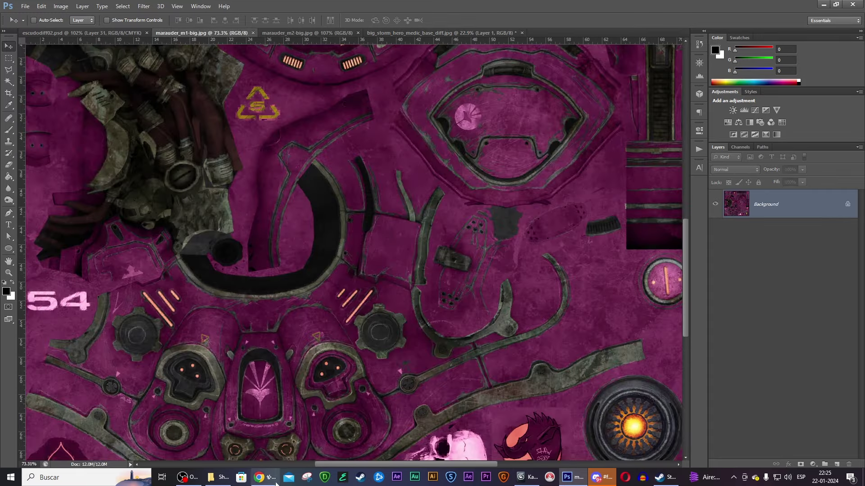
left_click(221, 477)
key("alt+Up")
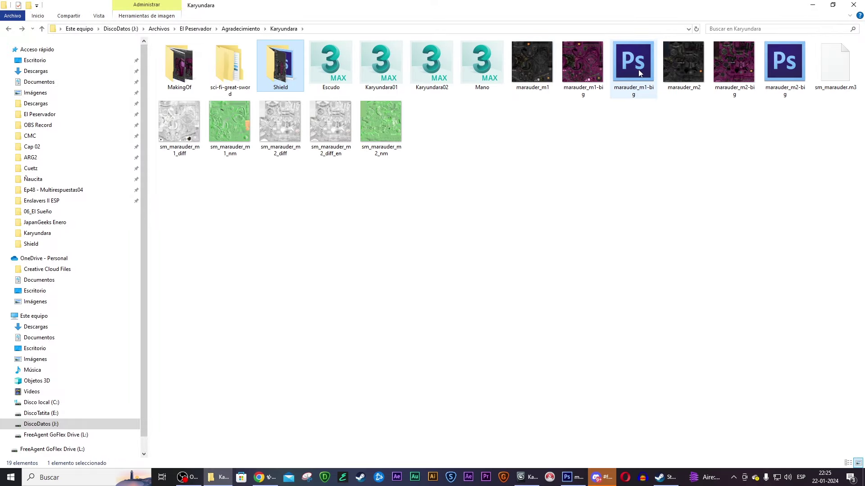
- Preview marauder_m1-big.jpg in Photos, then close the viewer
double_click(582, 63)
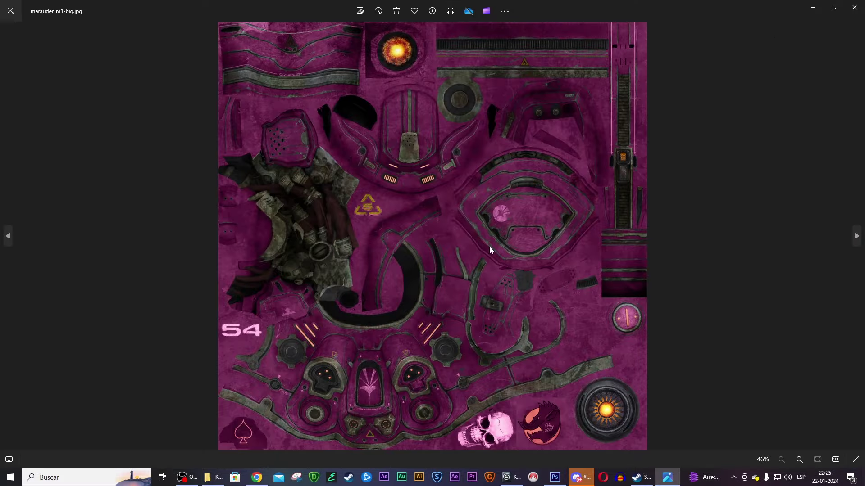
scroll(489, 247, "up", 1)
scroll(579, 218, "up", 3)
scroll(666, 261, "up", 1)
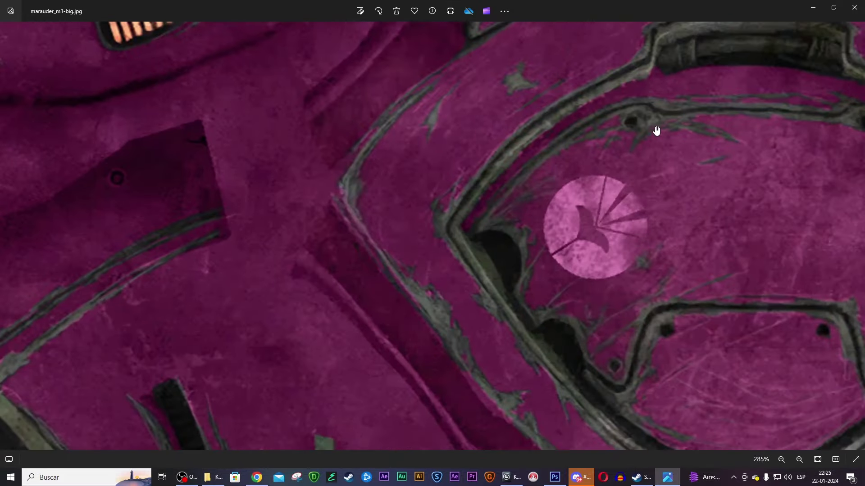
left_click(855, 7)
- Open the marauder_m1-big PSD and drag its pink emblem into the shield texture
double_click(623, 90)
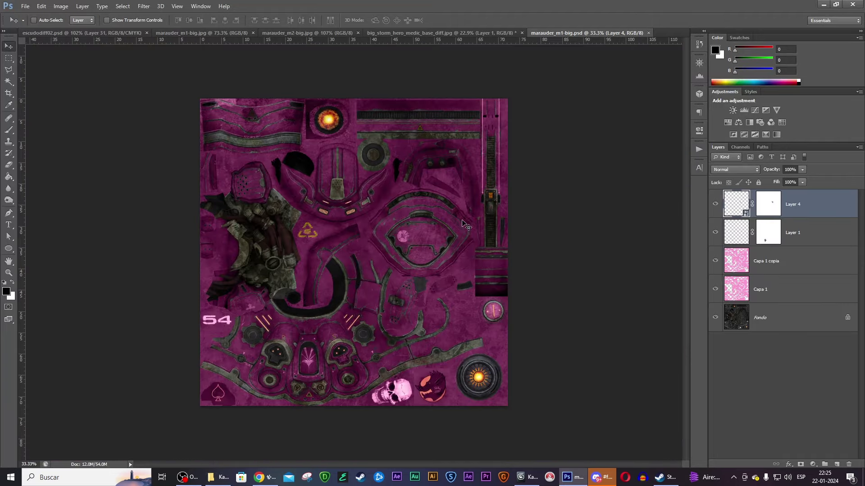
scroll(464, 224, "up", 4)
scroll(405, 194, "up", 4)
scroll(367, 173, "up", 3)
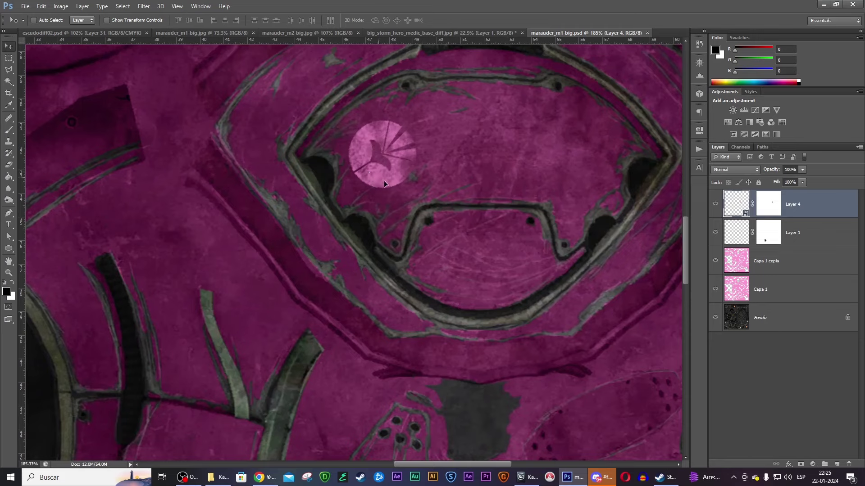
left_click_drag(383, 183, 390, 38)
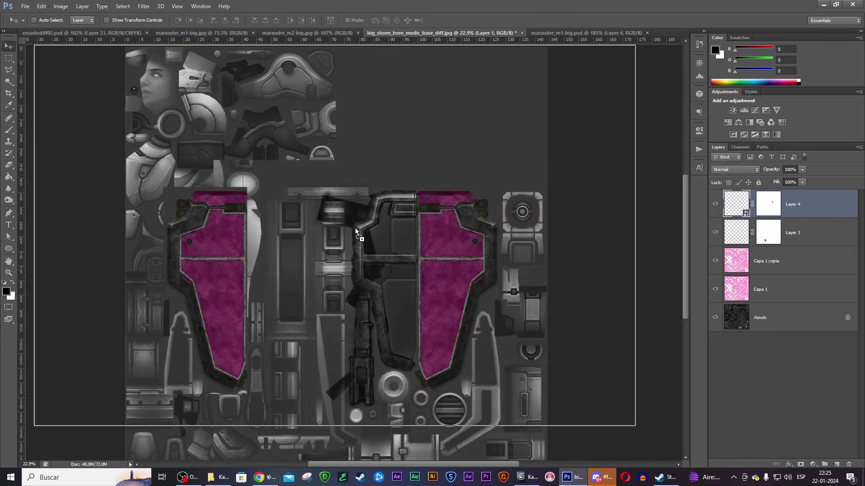
left_click_drag(390, 38, 356, 232)
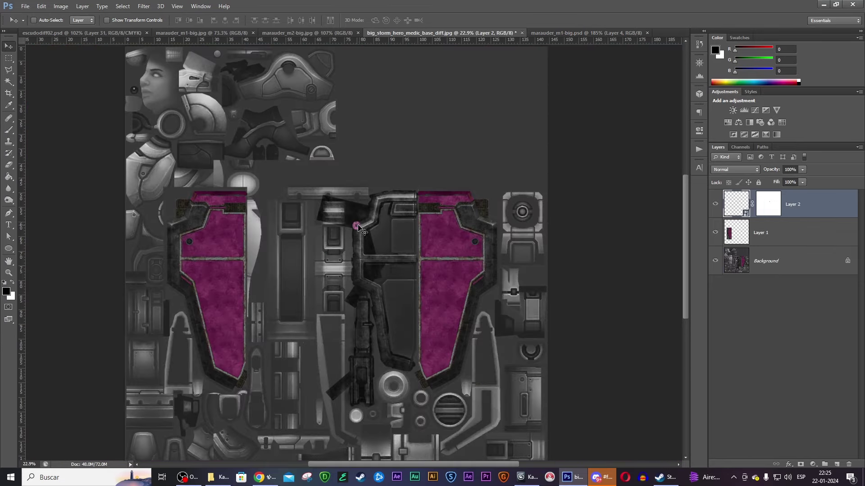
- Check the model in 3ds Max, nudge the emblem down, and delete its layer mask
scroll(448, 285, "up", 3)
left_click_drag(299, 259, 398, 226)
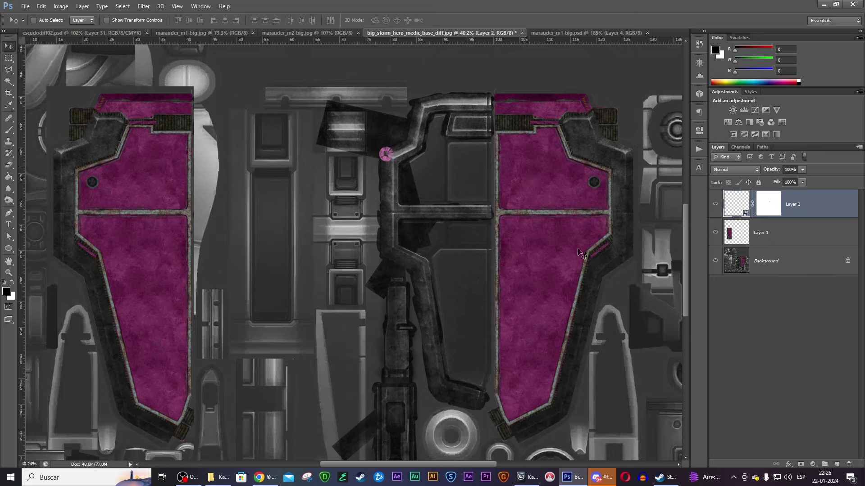
left_click(528, 478)
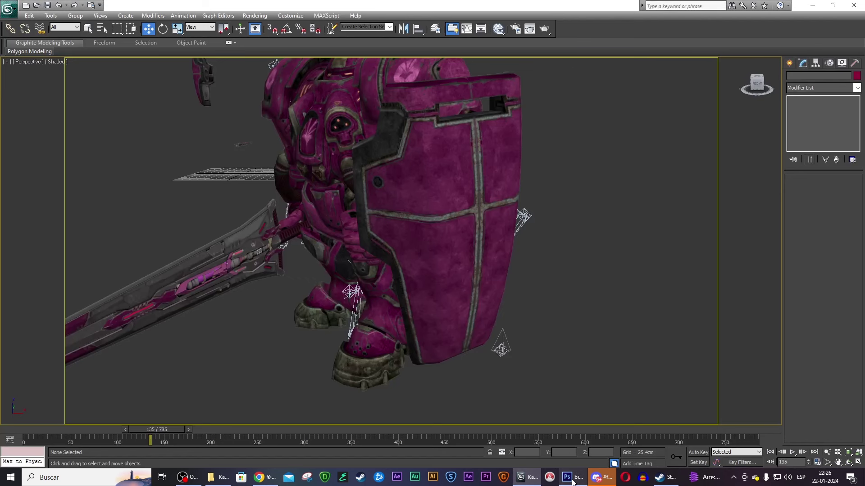
mouse_move(567, 477)
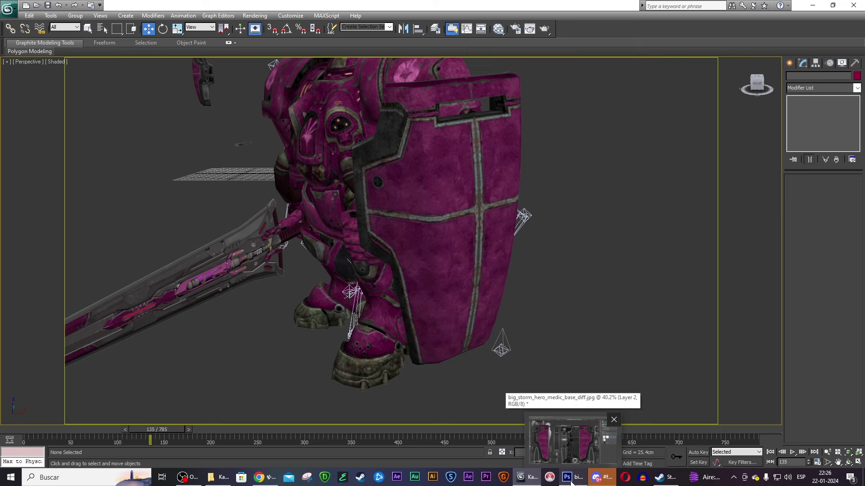
left_click(571, 482)
left_click_drag(386, 154, 404, 209)
right_click(773, 204)
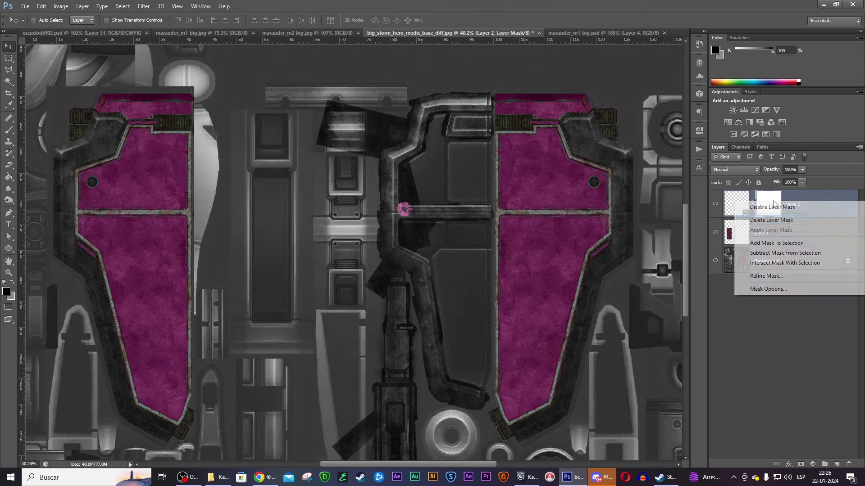
left_click(801, 222)
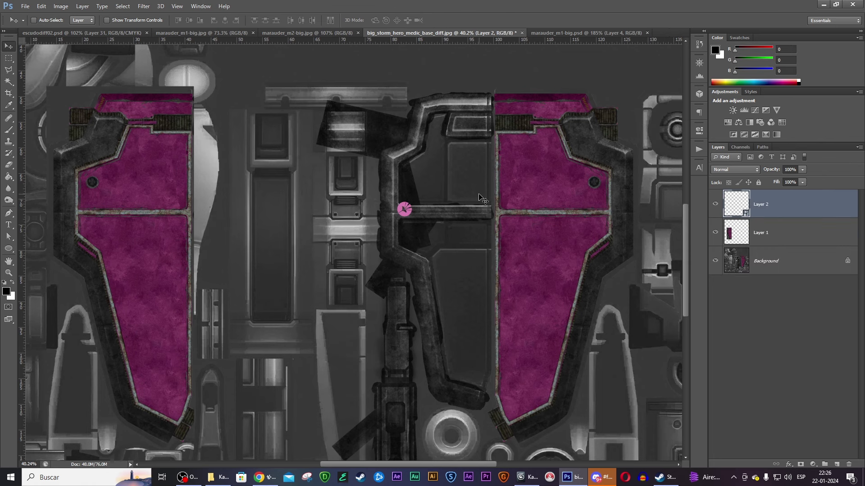
- Free-transform the emblem to 100% height, edit its width, and rotate it upright
key("ctrl+t")
left_click(143, 20)
key("Tab")
type("100")
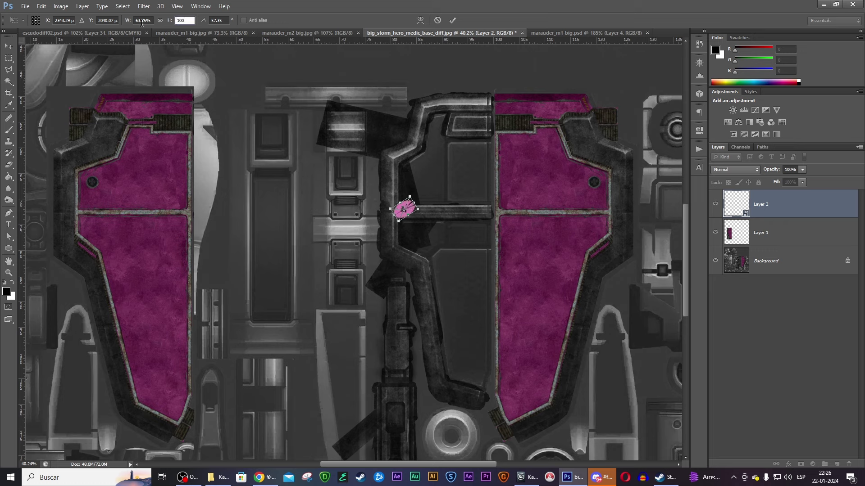
left_click(135, 21)
type("10")
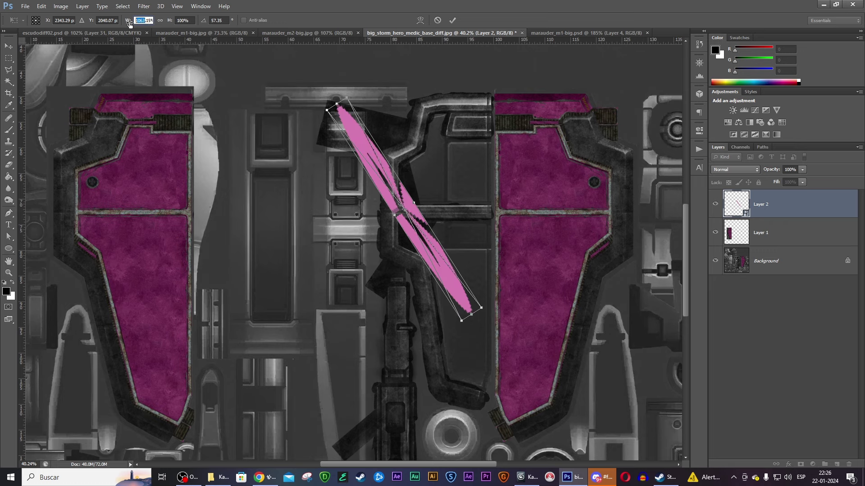
type("100")
type("100.")
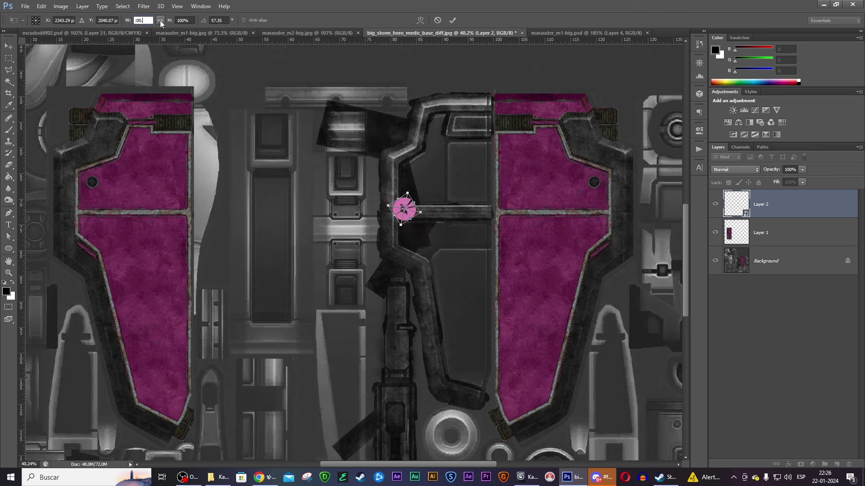
mouse_move(426, 217)
left_mouse_down()
mouse_move(429, 186)
mouse_move(455, 140)
mouse_move(476, 134)
left_mouse_up()
key("Return")
- Undo the emblem enlargement so it stays small beside the central pipe
scroll(453, 160, "up", 2, "alt")
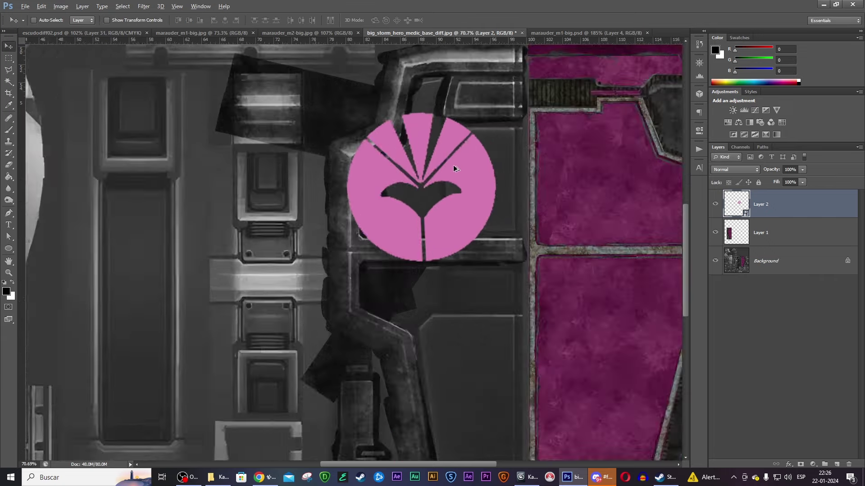
scroll(453, 161, "up", 3, "alt")
scroll(453, 161, "down", 3, "alt")
scroll(453, 162, "down", 3, "alt")
scroll(452, 164, "down", 1, "alt")
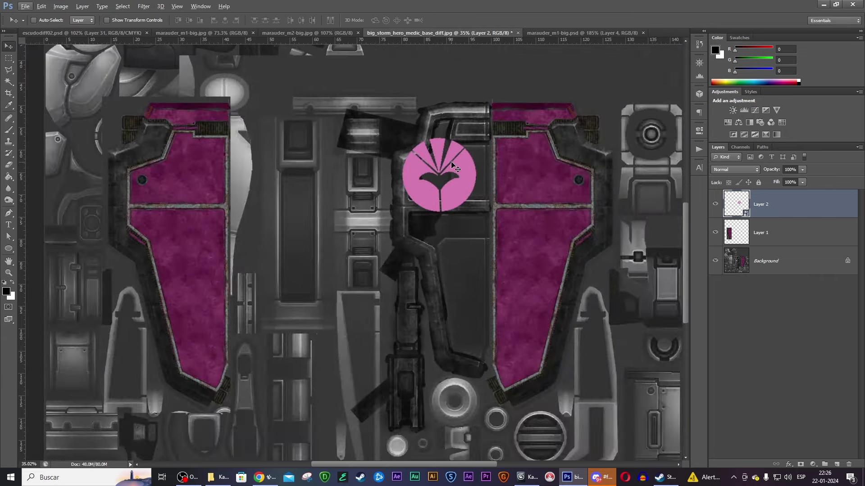
key("ctrl+z")
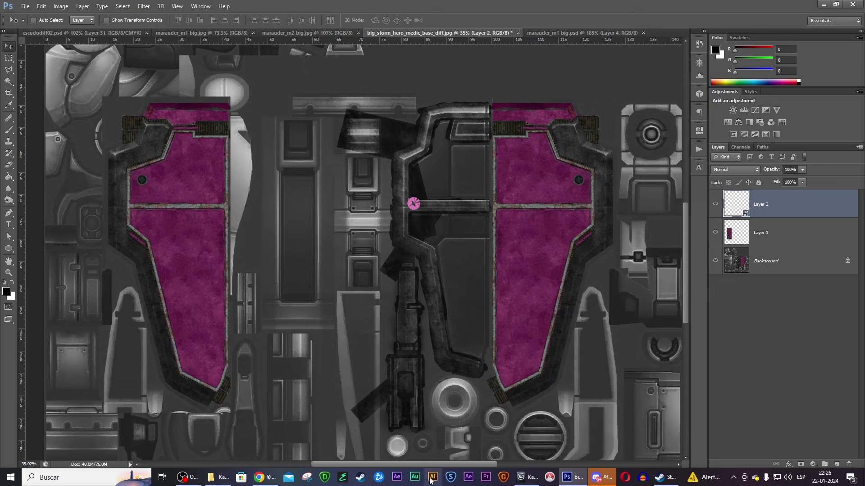
- Launch Adobe Illustrator CS6 and bring File Explorer forward
left_click(432, 478)
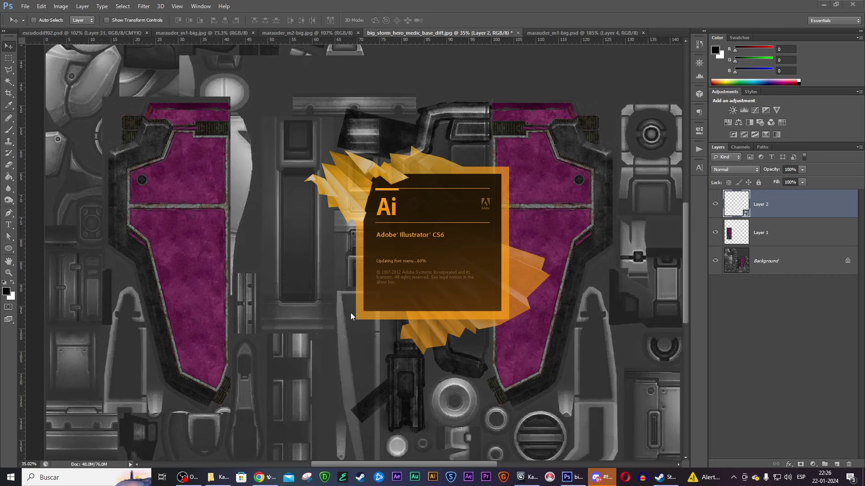
left_click(697, 479)
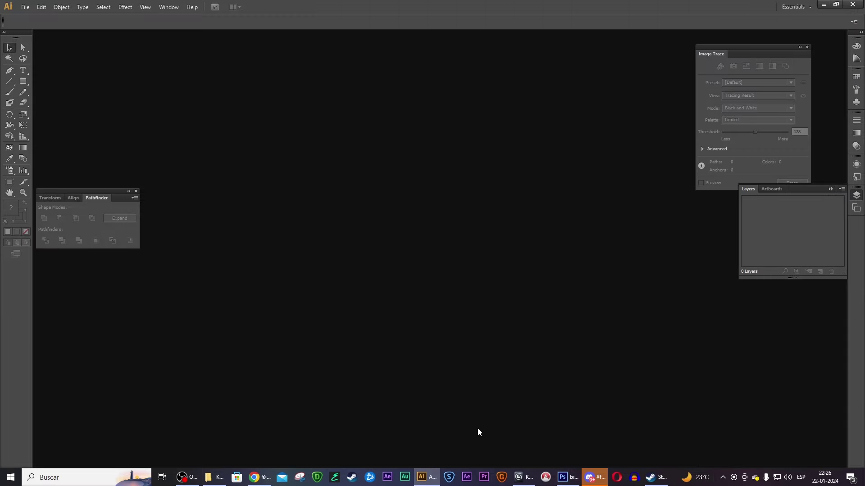
left_click(217, 478)
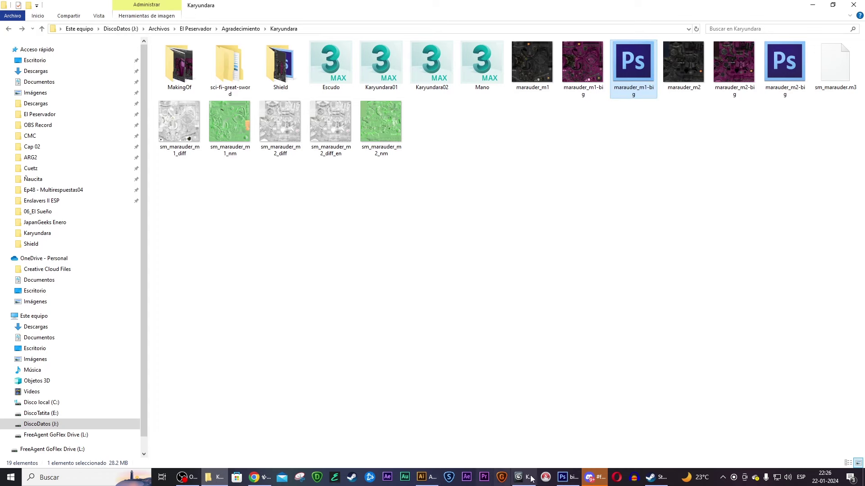
- Open Layer 2's emblem smart object as its own Photoshop document, then return to Illustrator
left_click(577, 477)
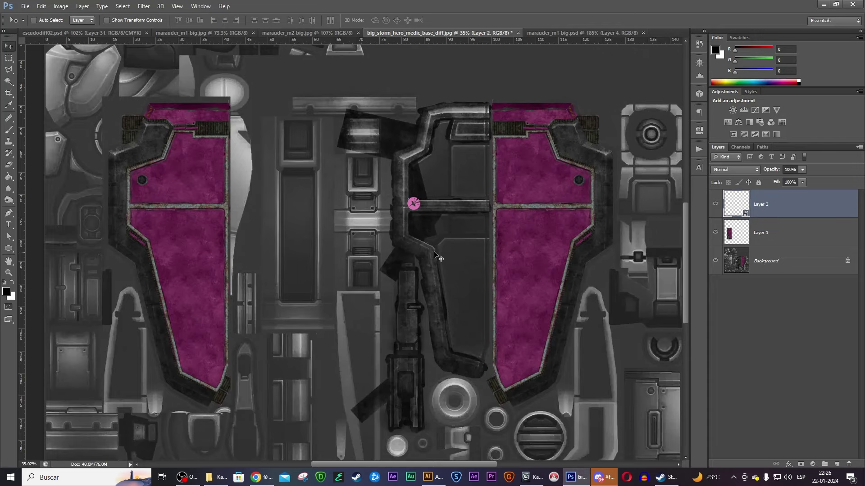
double_click(730, 202)
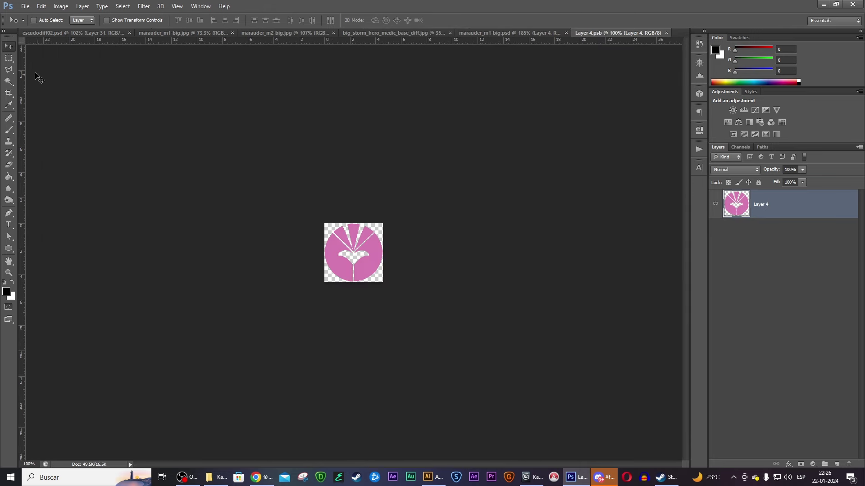
left_click(9, 58)
key("alt+Tab")
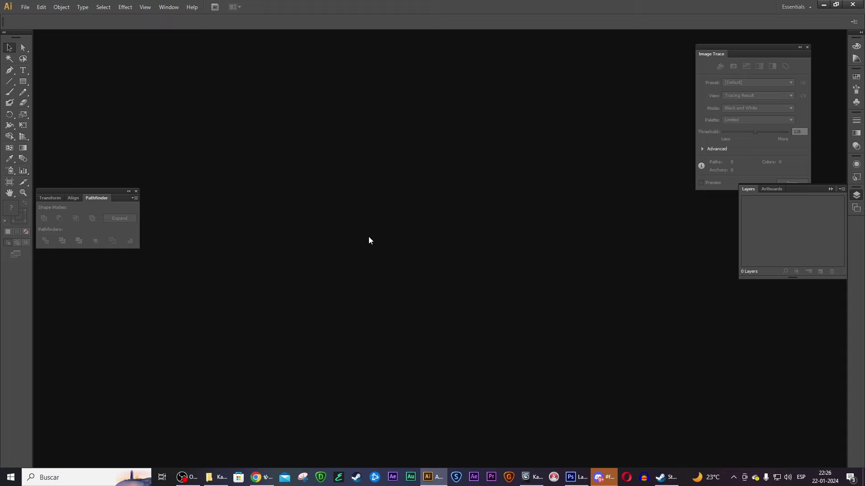
- Create a 2000 × 2000 px document and paste the pink emblem onto it
key("ctrl+n")
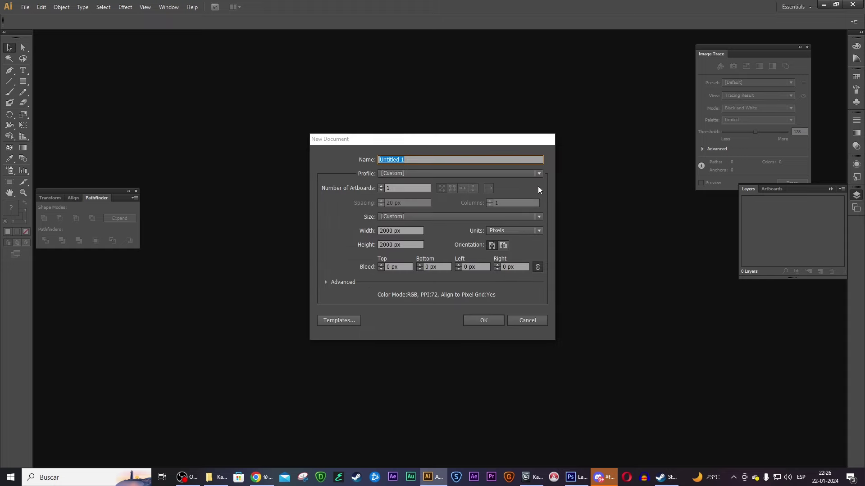
left_click(488, 320)
key("ctrl+v")
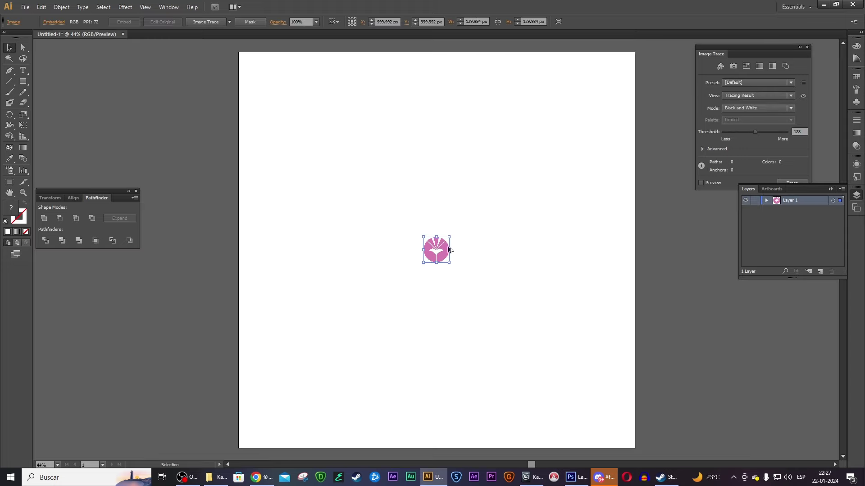
scroll(454, 250, "up", 8, "alt")
mouse_move(375, 213)
left_mouse_down()
mouse_move(285, 178)
mouse_move(356, 230)
mouse_move(426, 263)
left_mouse_up()
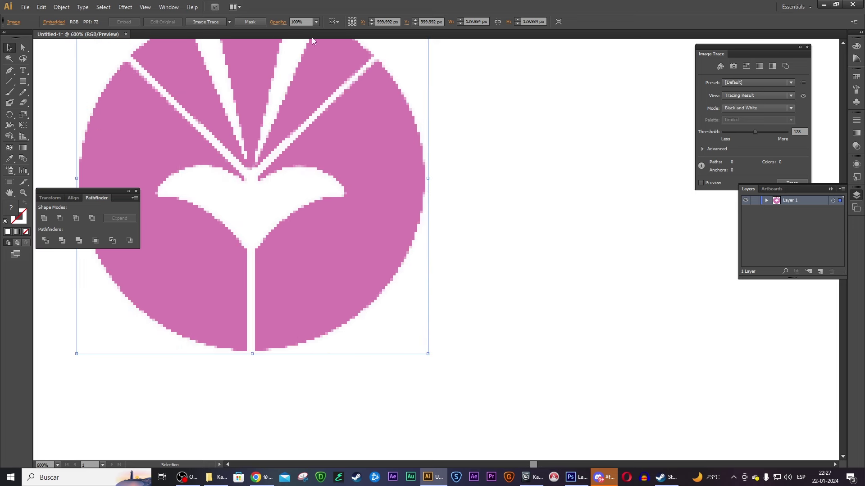
- Image Trace the emblem with a higher threshold and increased Paths and Corners settings
left_click(209, 20)
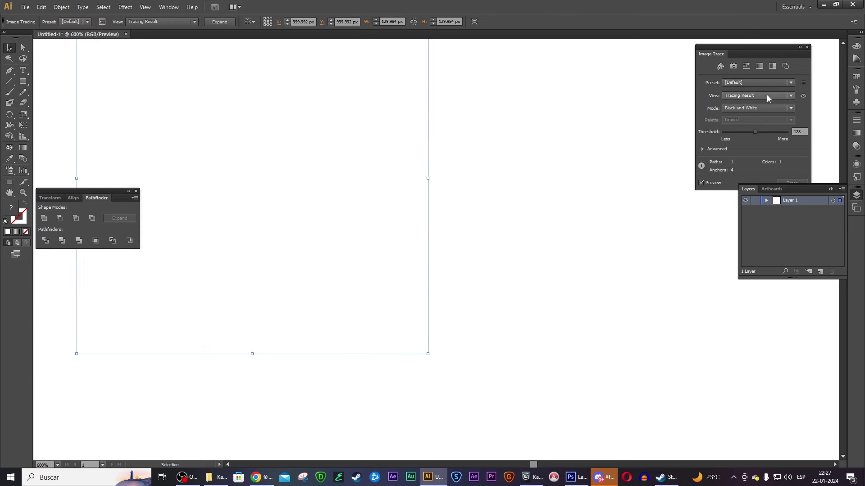
left_click_drag(755, 132, 771, 131)
left_click(702, 149)
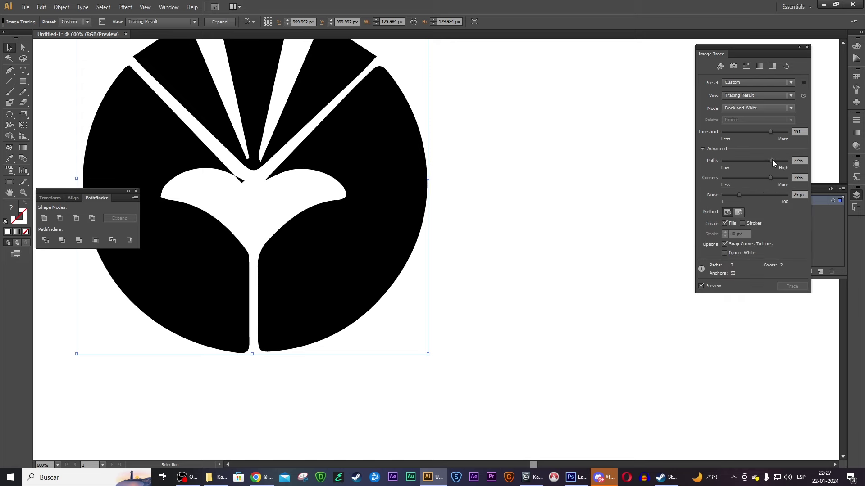
mouse_move(772, 161)
left_mouse_down()
mouse_move(780, 161)
mouse_move(786, 185)
left_mouse_up()
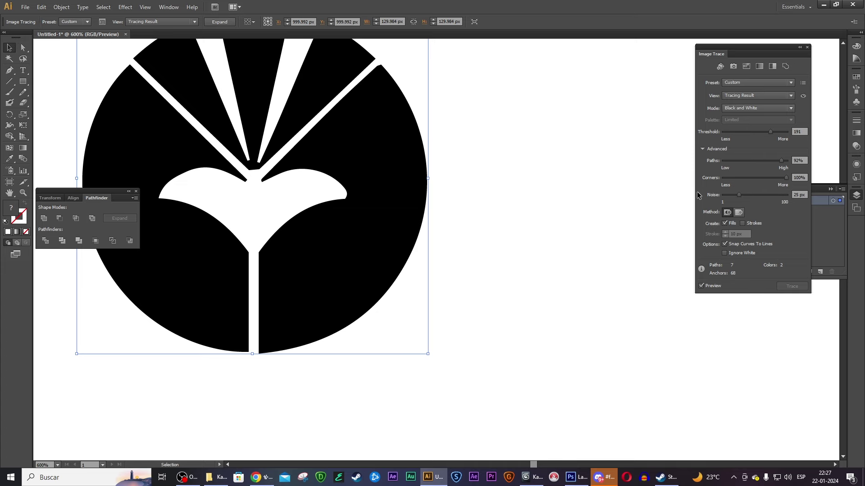
left_click_drag(777, 179, 782, 166)
scroll(329, 143, "down", 2, "alt")
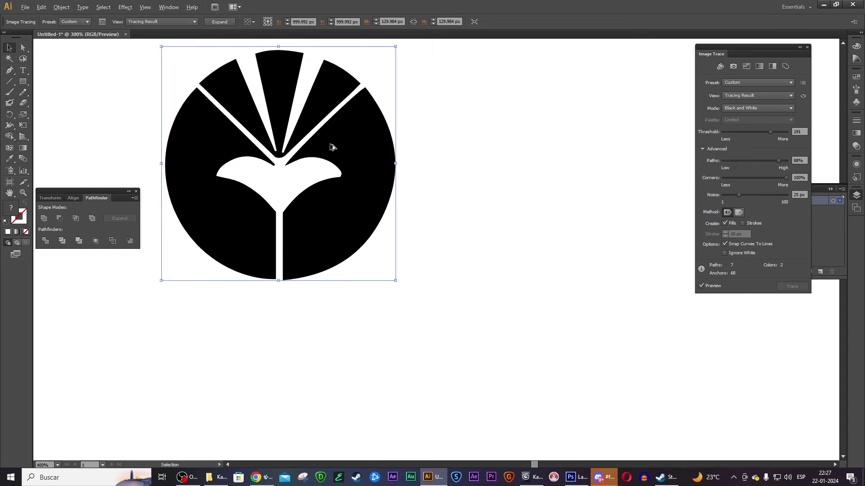
scroll(329, 144, "down", 2, "alt")
scroll(316, 135, "up", 4, "alt")
left_click_drag(313, 134, 345, 175)
scroll(345, 174, "down", 1, "alt")
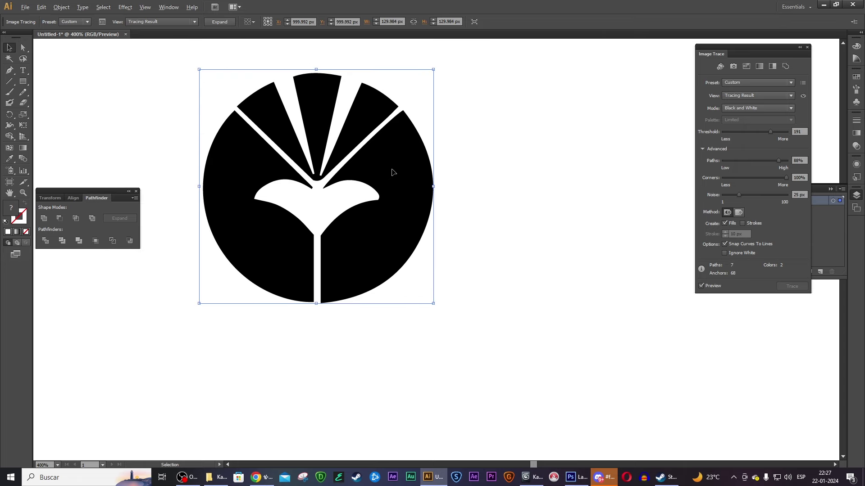
- Expand the trace into editable paths and show the transparency grid
left_click(219, 22)
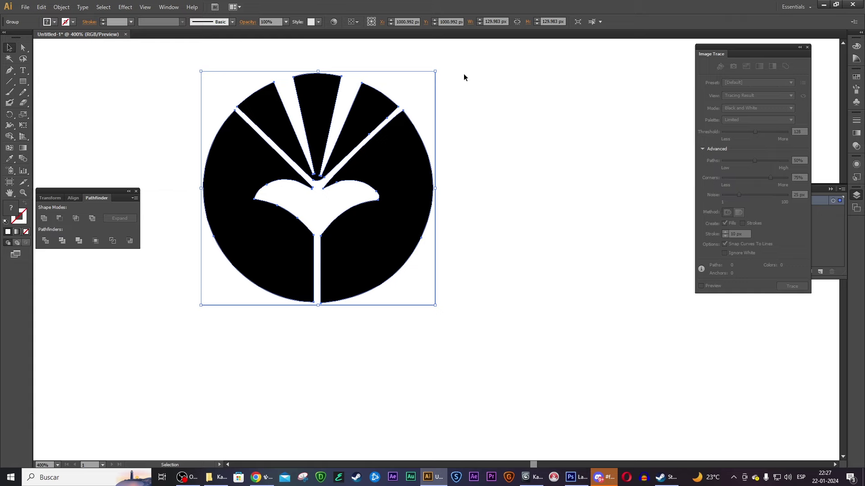
left_click(464, 73)
key("a")
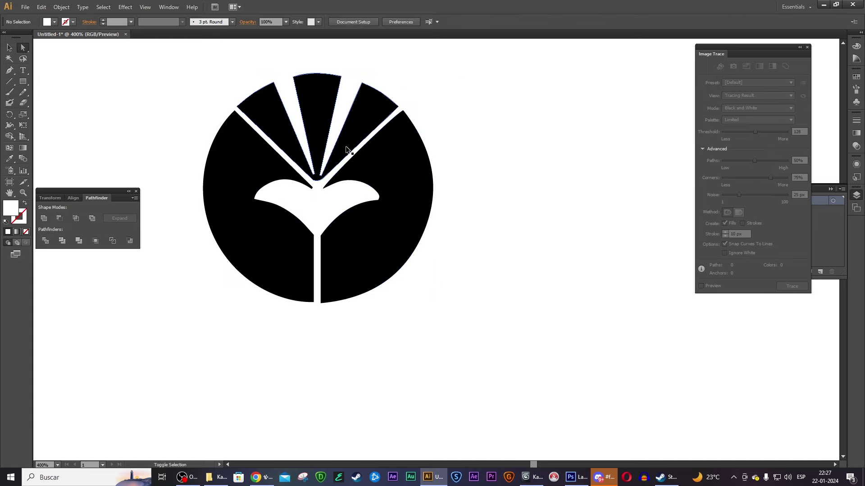
key("ctrl+shift+d")
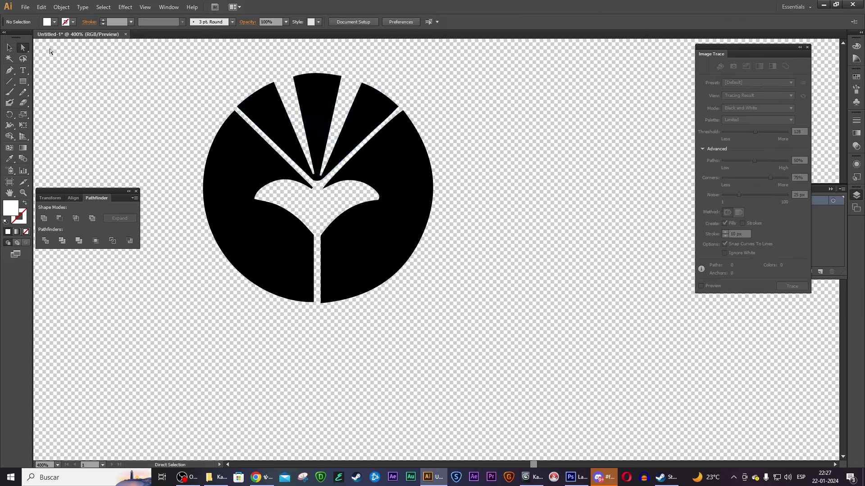
- Paste the original emblem as reference and eyedrop its pink onto the traced shapes
key("ctrl+v")
mouse_move(429, 155)
left_mouse_down()
mouse_move(406, 155)
mouse_move(527, 139)
left_mouse_up()
left_click(358, 149)
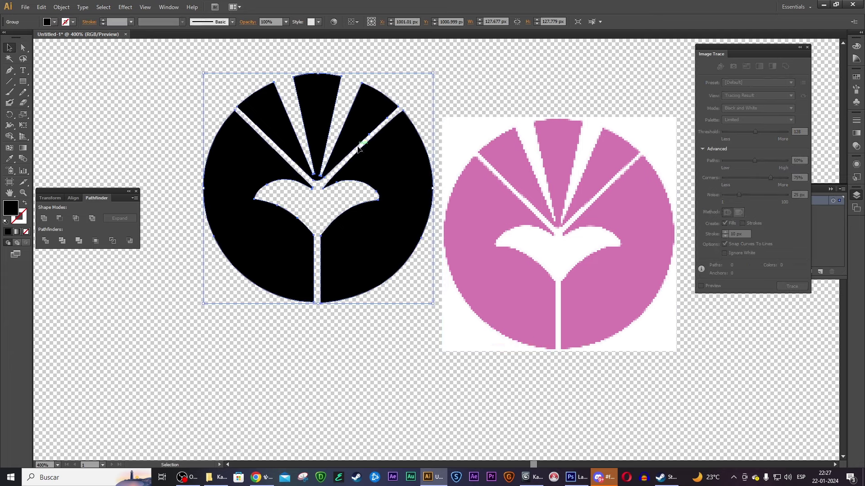
key("i")
left_click(560, 135)
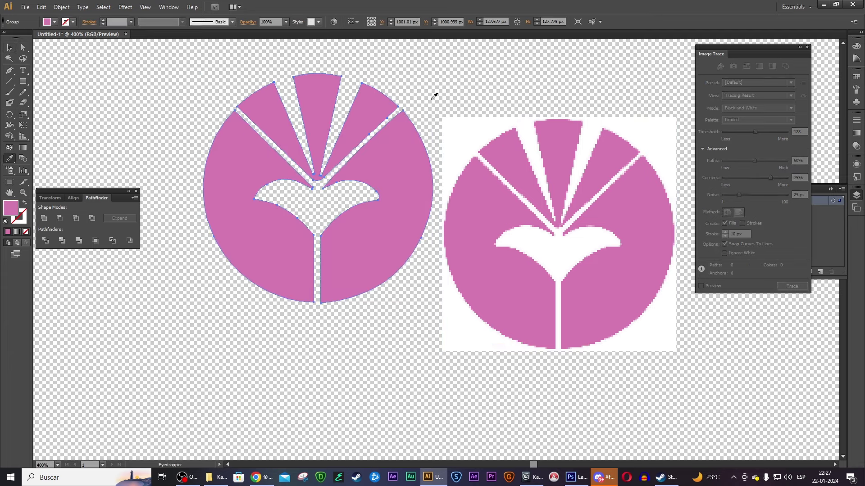
left_click(358, 104)
- Paste the traced emblem into the medic texture as a smart object and enlarge it
left_click(576, 477)
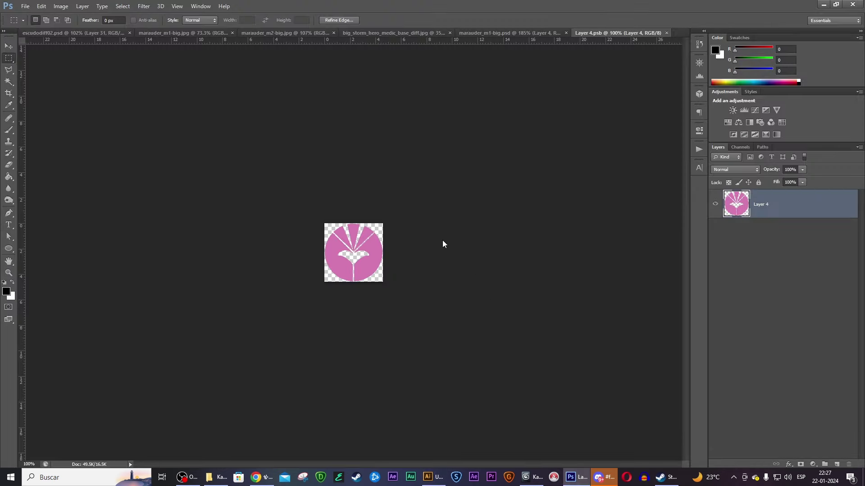
key("ctrl+a")
left_click(666, 33)
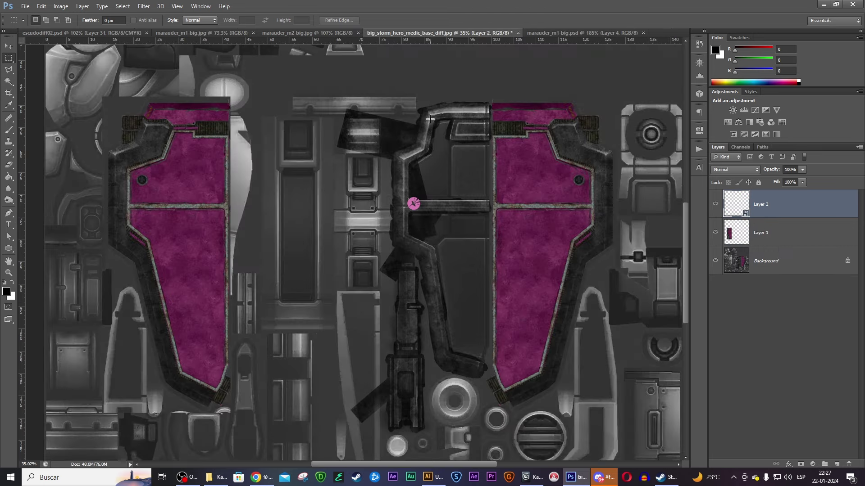
key("ctrl+v")
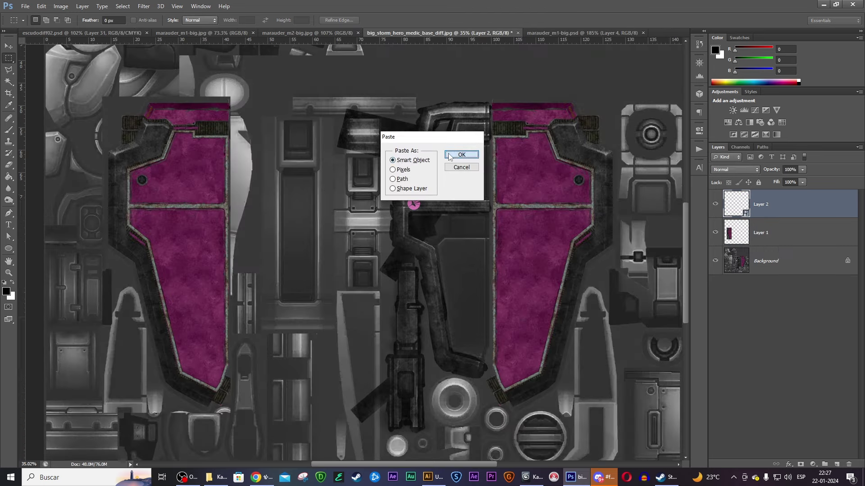
left_click(462, 155)
left_click_drag(370, 235, 585, 36)
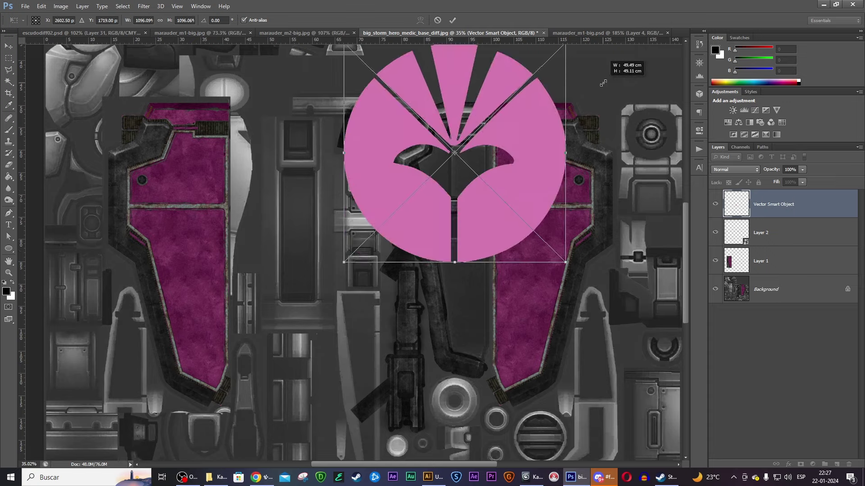
key("Return")
- Move the emblem over the left shield panel and delete the small pink marker layer
key("m")
scroll(496, 194, "up", 3, "alt")
scroll(496, 193, "up", 1, "alt")
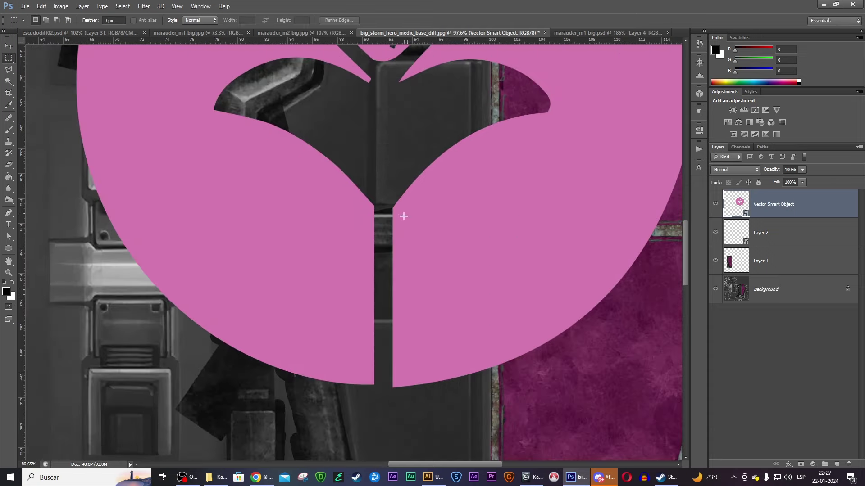
scroll(496, 193, "down", 4, "alt")
scroll(450, 212, "down", 1, "alt")
key("v")
key("alt+v")
key("Escape")
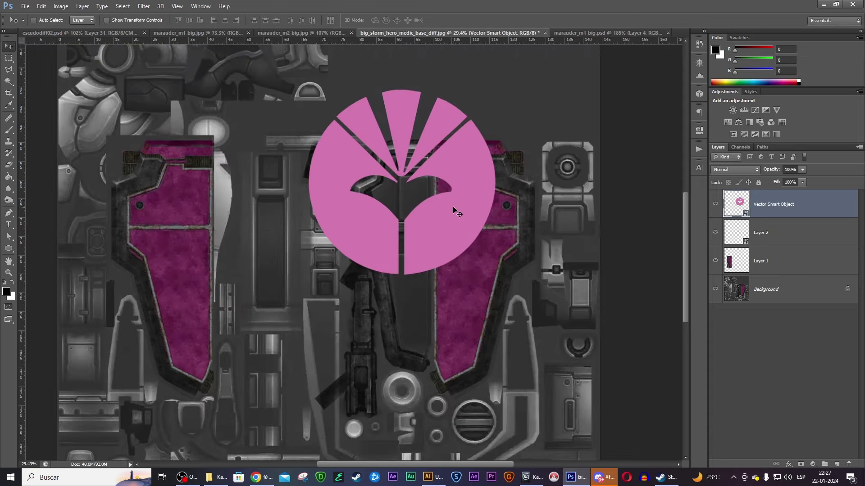
left_click_drag(451, 209, 232, 234)
left_click(367, 226, "ctrl")
key("Delete")
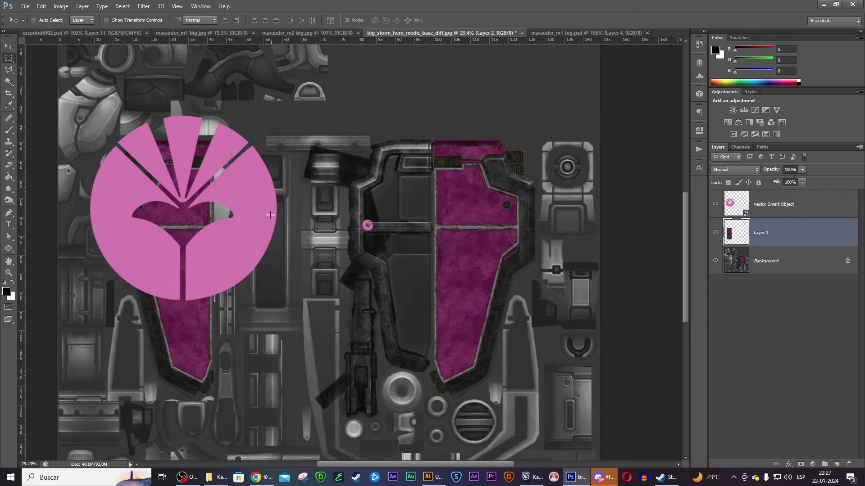
- Shift the pink shield panel overlay briefly, then return it to its place
key("m")
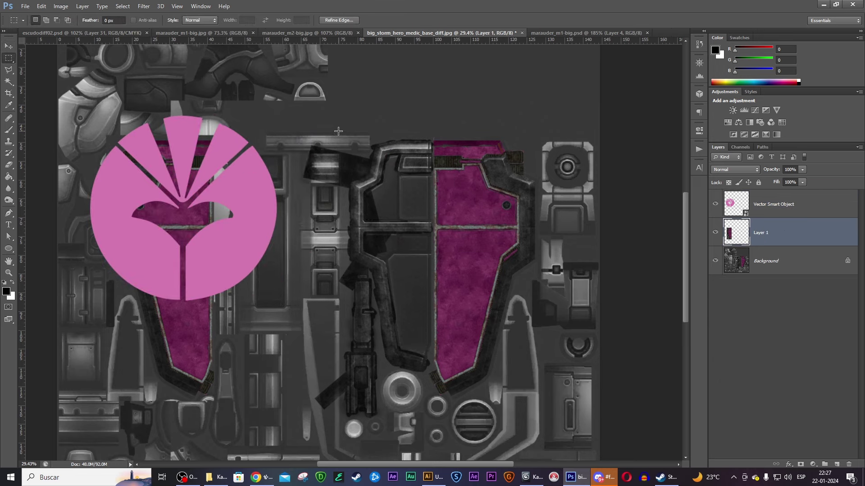
key("v")
mouse_move(243, 185)
left_mouse_down()
mouse_move(421, 218)
mouse_move(249, 187)
left_mouse_up()
left_click_drag(237, 189, 484, 234, "ctrl")
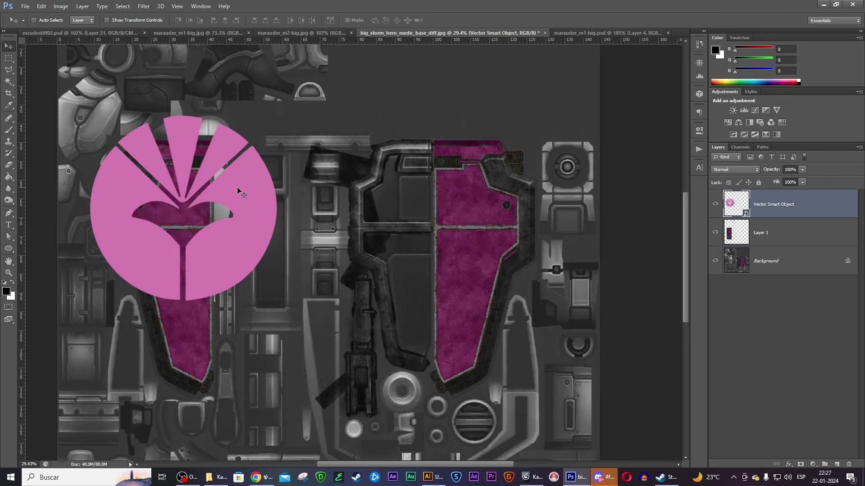
- Shrink the emblem and position it on the shield, nudging it into place
key("ctrl+t")
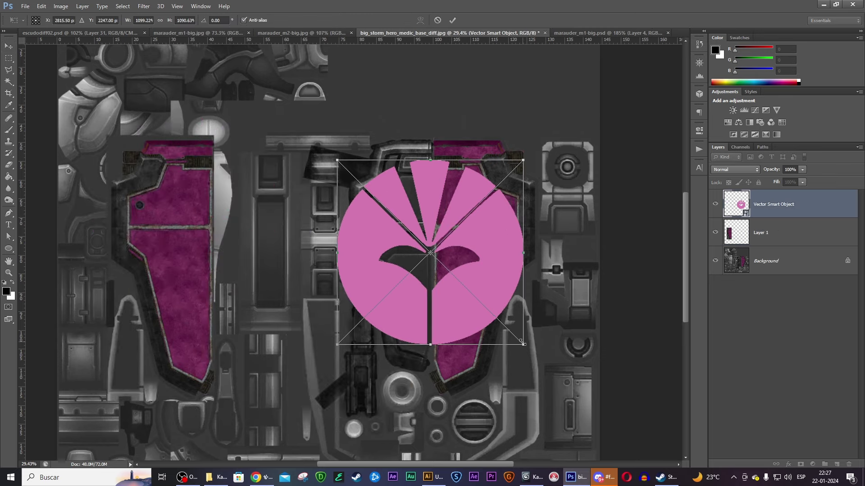
left_click_drag(523, 343, 491, 277)
scroll(488, 271, "up", 3, "alt")
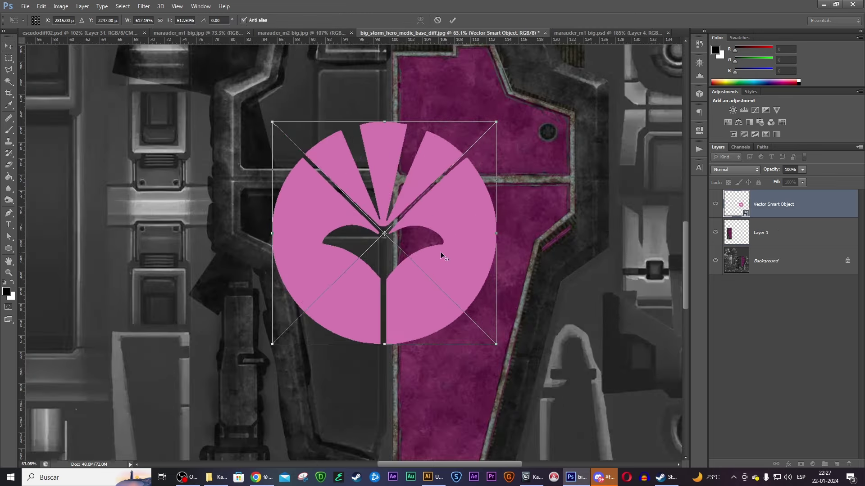
scroll(441, 255, "up", 1, "alt")
mouse_move(441, 255)
left_mouse_down()
mouse_move(481, 162)
mouse_move(487, 227)
left_mouse_up()
left_click_drag(533, 118, 514, 129, "alt+shift")
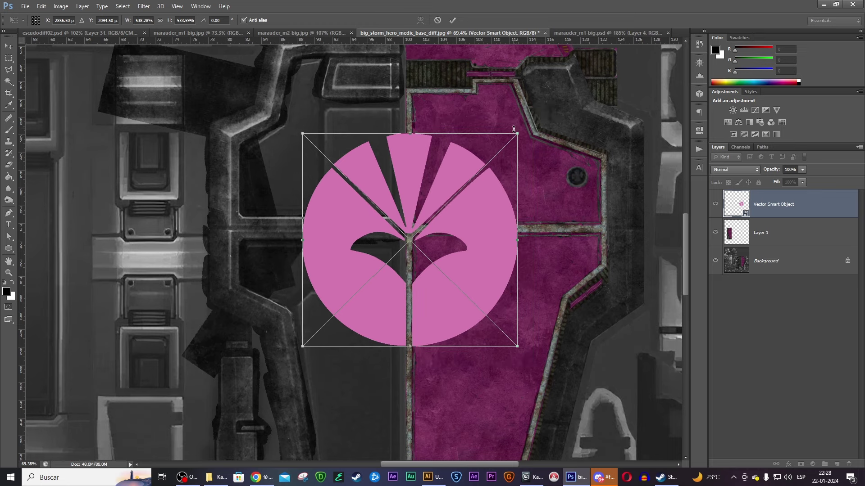
key("Return")
mouse_move(486, 208)
left_mouse_down()
mouse_move(485, 218)
mouse_move(487, 191)
left_mouse_up()
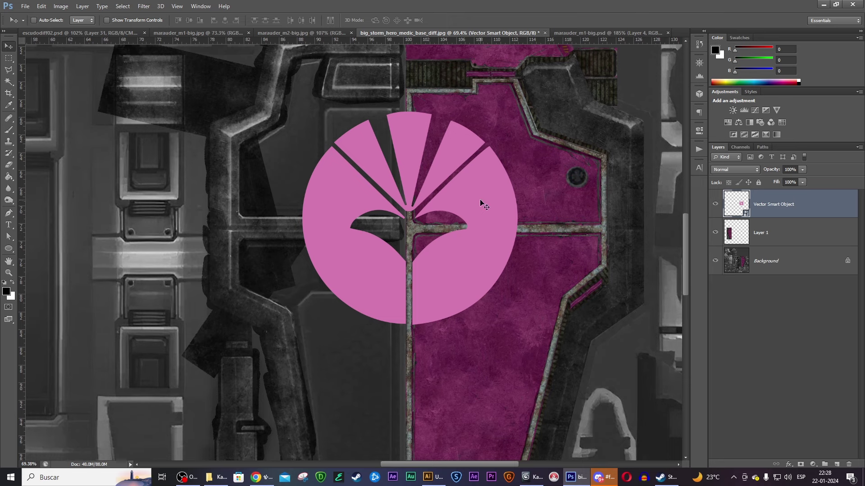
left_click_drag(480, 202, 476, 233)
scroll(407, 231, "up", 2, "alt")
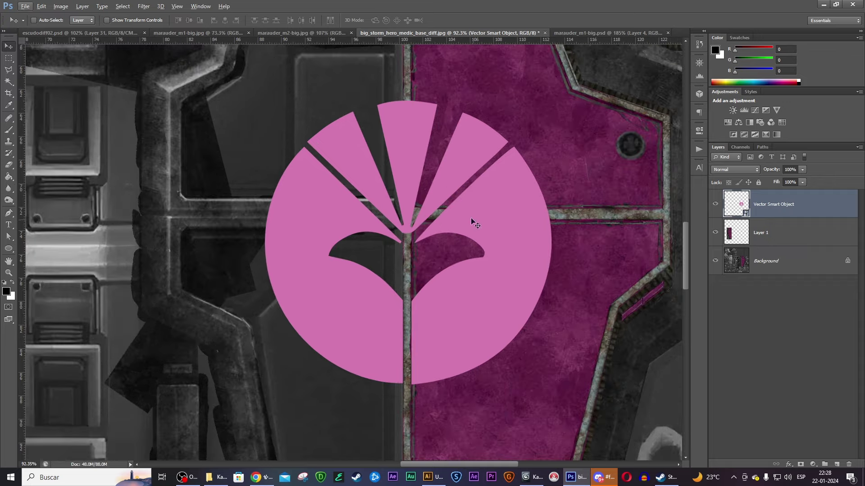
- Check the model in 3ds Max, then marquee-select the logo's left half
key("alt+Tab")
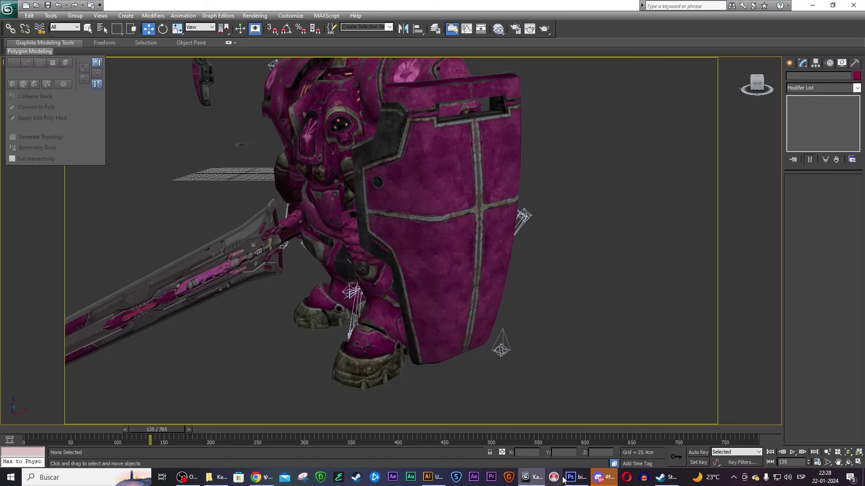
left_click(571, 476)
left_click(8, 58)
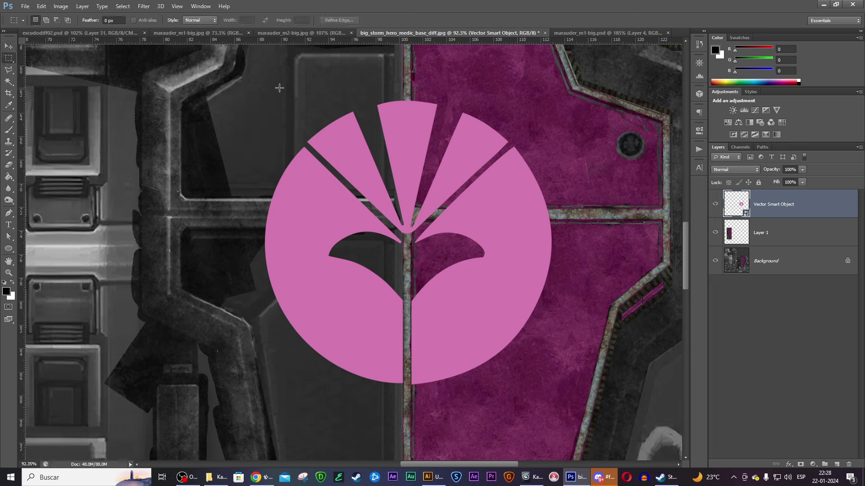
left_click_drag(251, 75, 407, 422)
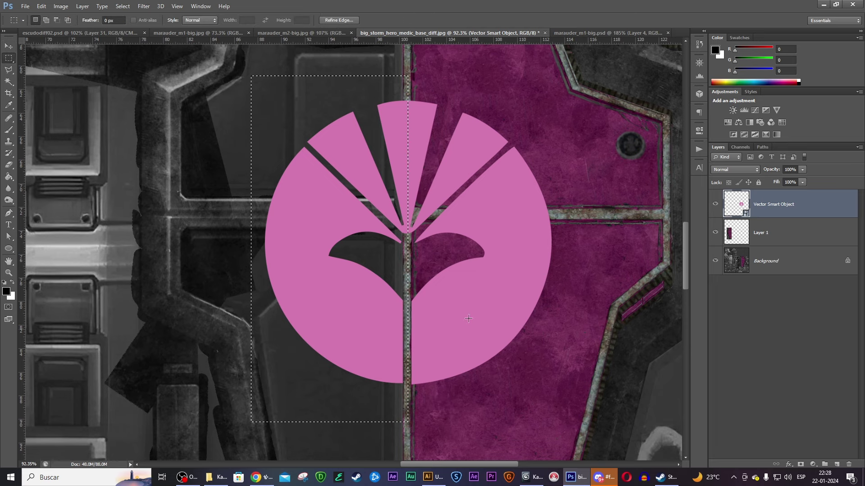
- Mask the logo to one half, duplicate it to the left, and invert the original's mask to show the other half
left_click(800, 465)
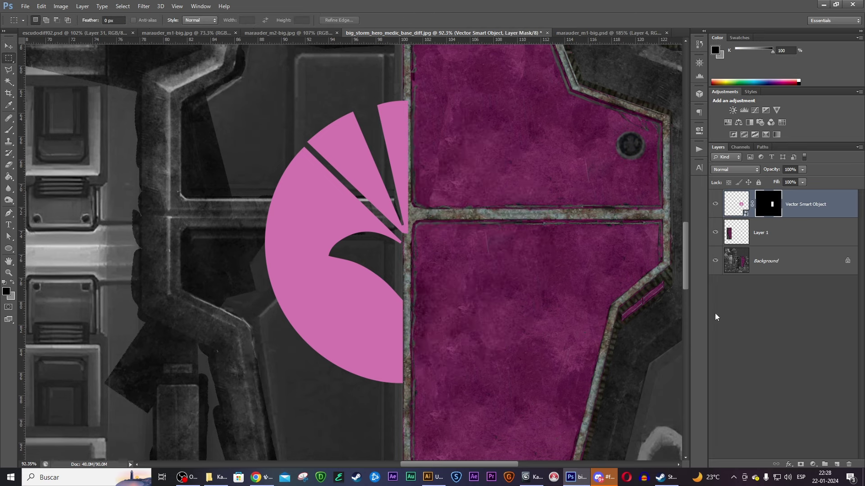
key("v")
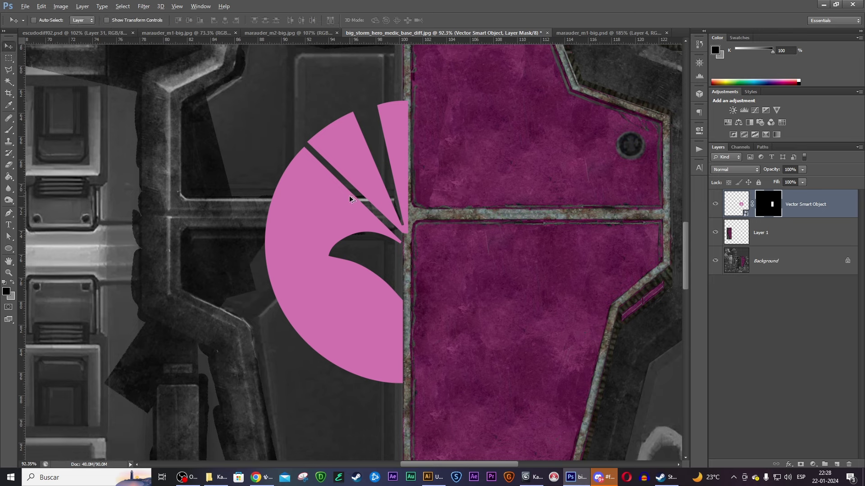
left_click_drag(351, 199, 93, 199, "alt")
left_click(770, 232)
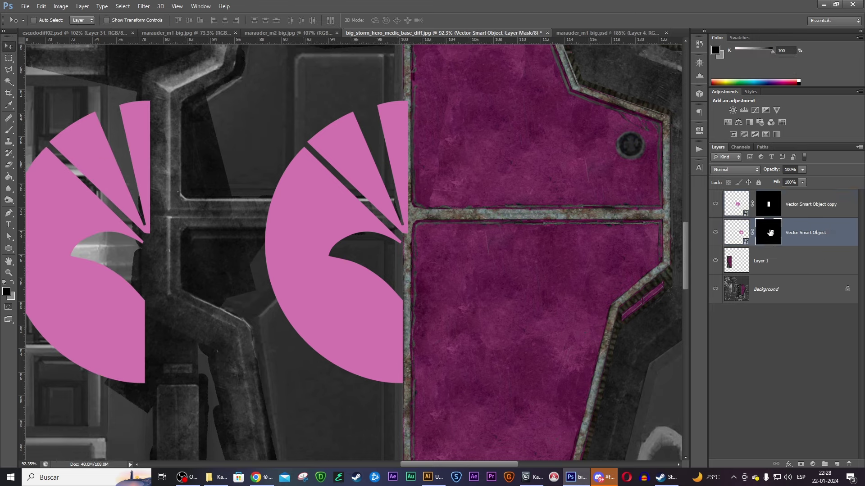
key("ctrl+i")
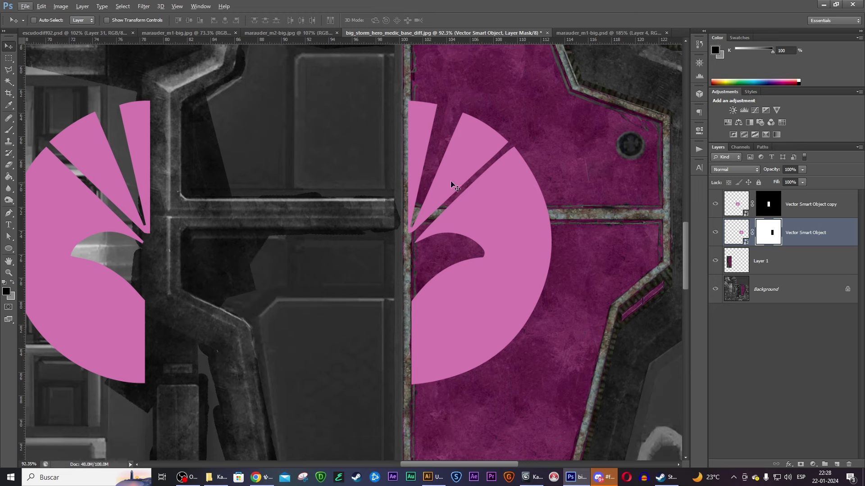
left_click_drag(440, 169, 446, 168)
- Move the copied logo onto the left magenta panel, cropped at its inner edge
scroll(446, 168, "down", 3, "alt")
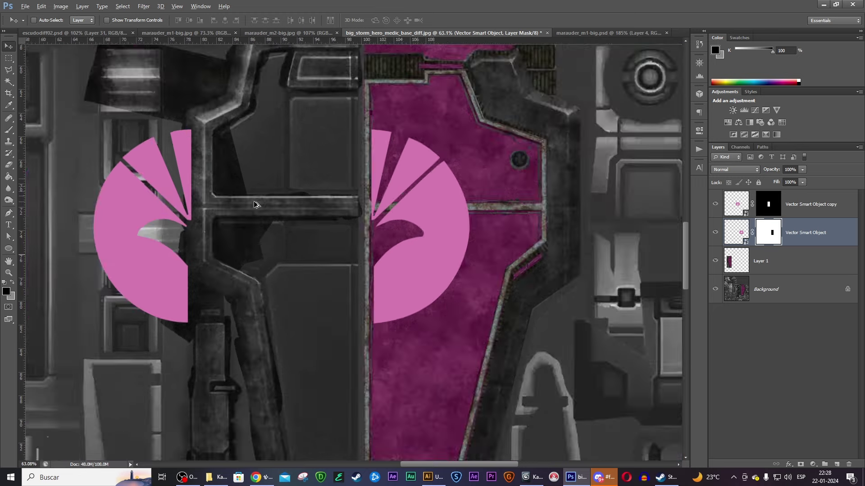
scroll(571, 227, "left", 6, "ctrl")
scroll(572, 227, "left", 2, "ctrl")
mouse_move(452, 227)
left_mouse_down("ctrl")
mouse_move(161, 203)
mouse_move(174, 205)
left_mouse_up("ctrl")
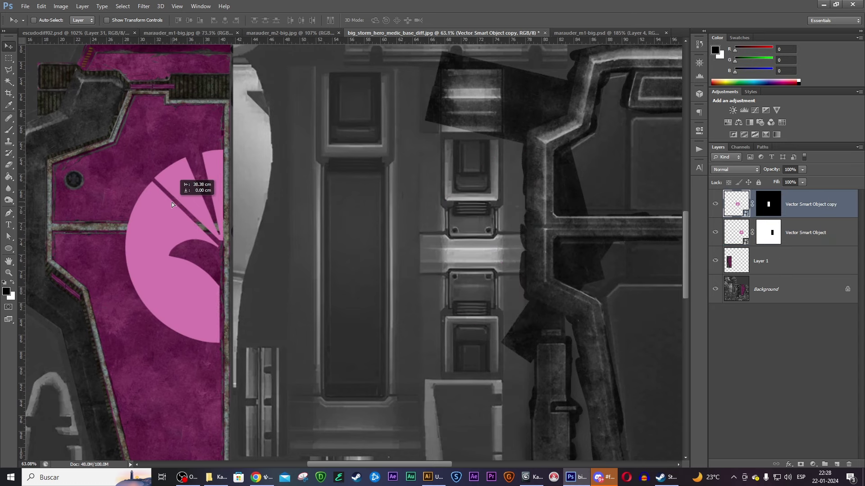
left_click_drag(172, 204, 173, 204)
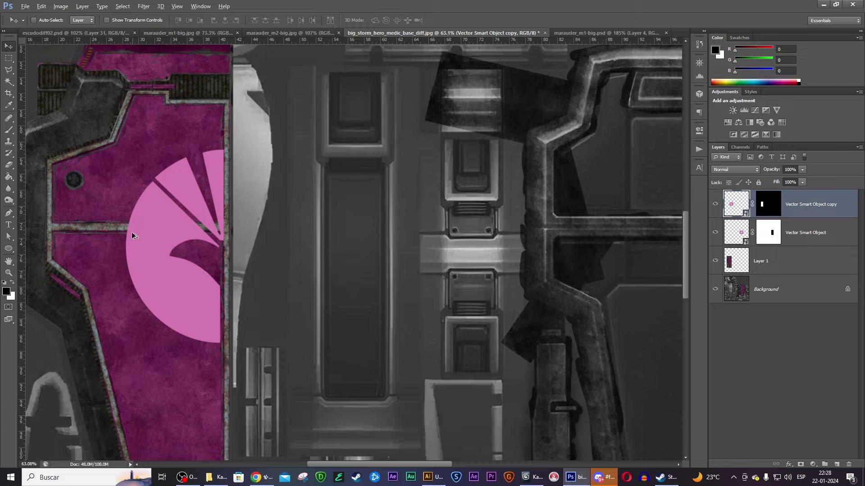
scroll(132, 232, "up", 3, "alt")
scroll(137, 245, "up", 2, "alt")
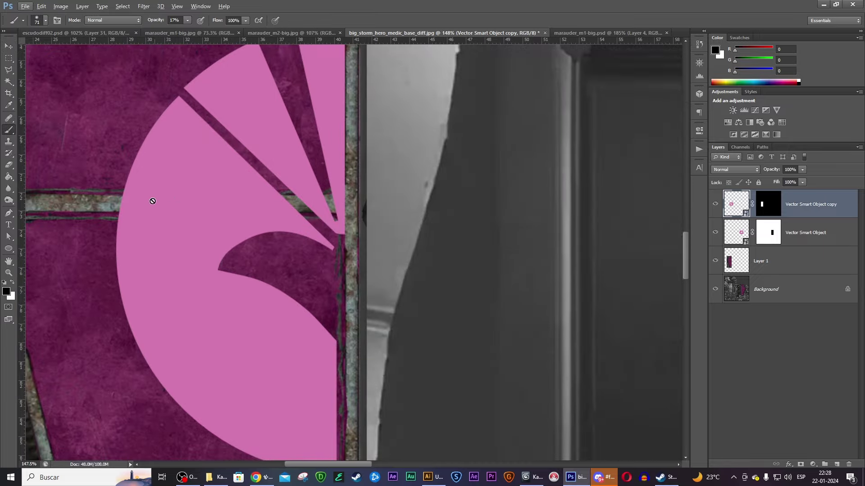
- Paint black at 84% opacity on the copy's mask to hide the pink over the horizontal stone band
key("v")
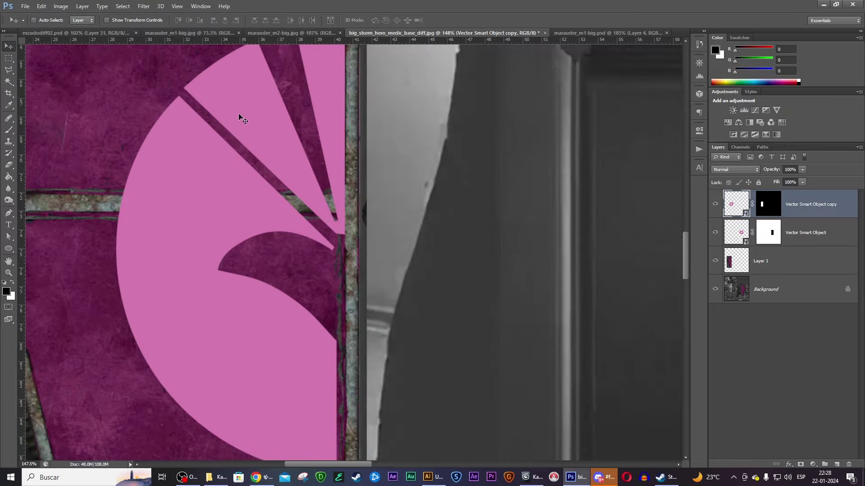
key("b")
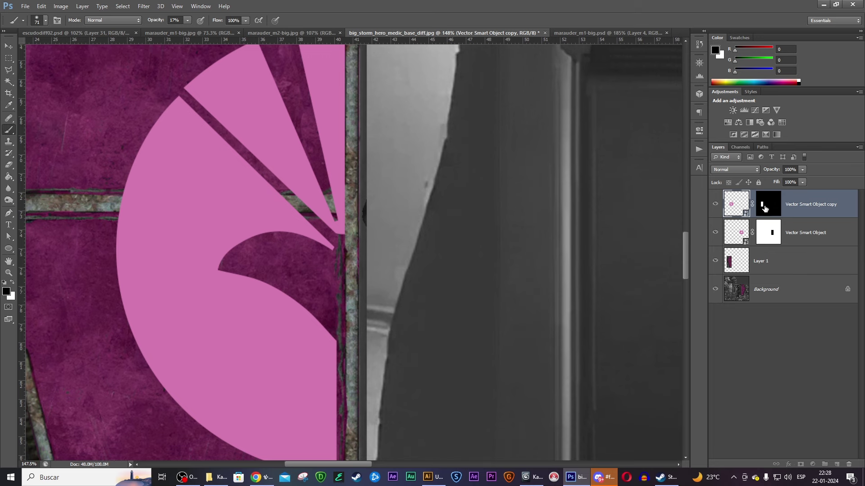
left_click(765, 209)
left_click_drag(117, 207, 365, 207)
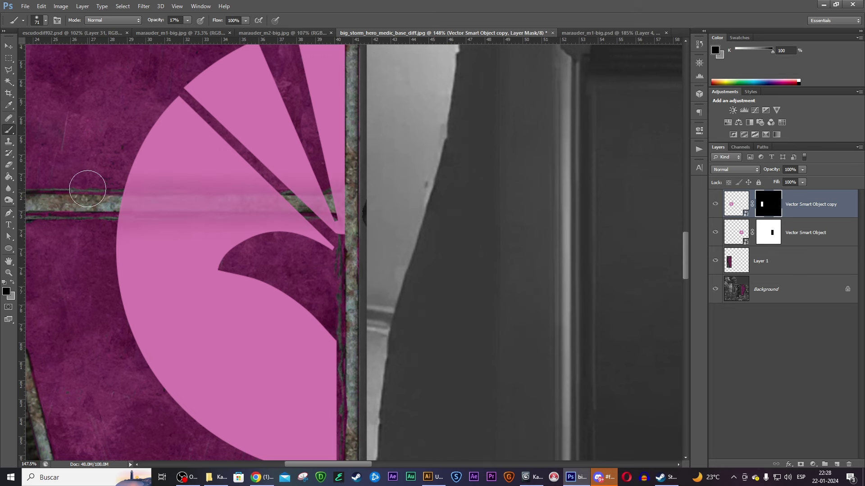
left_click(46, 20)
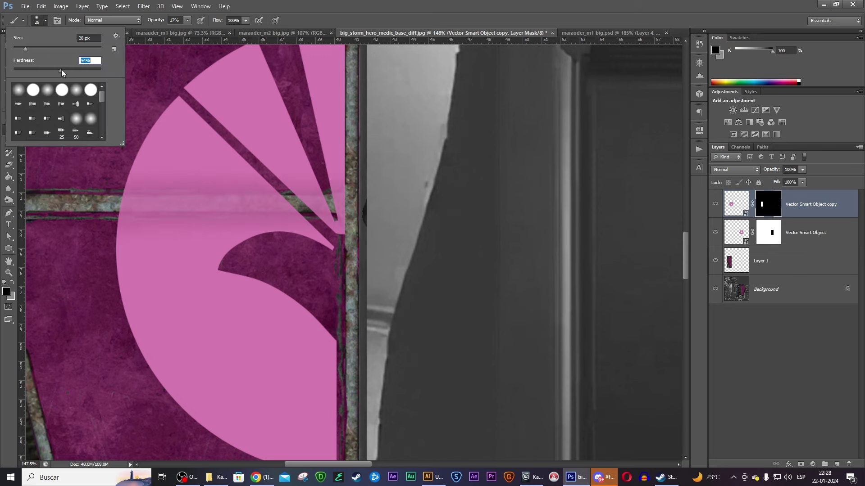
key("Return")
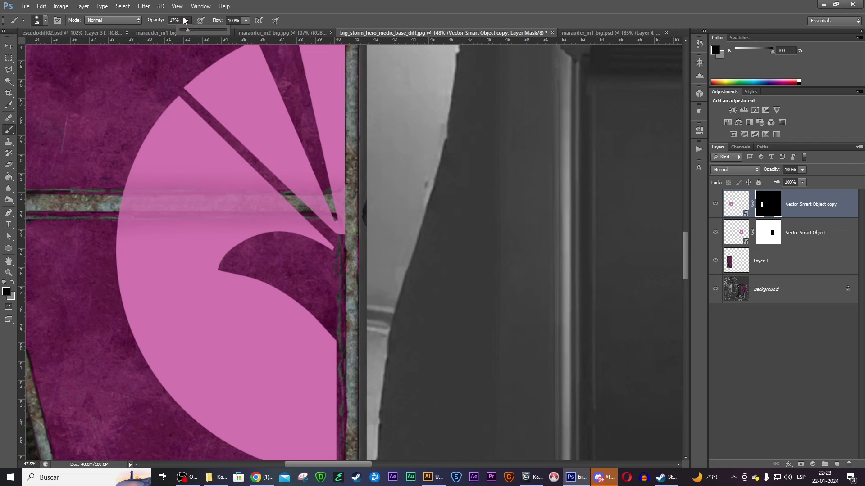
left_click_drag(216, 34, 220, 31)
left_click_drag(113, 204, 302, 203)
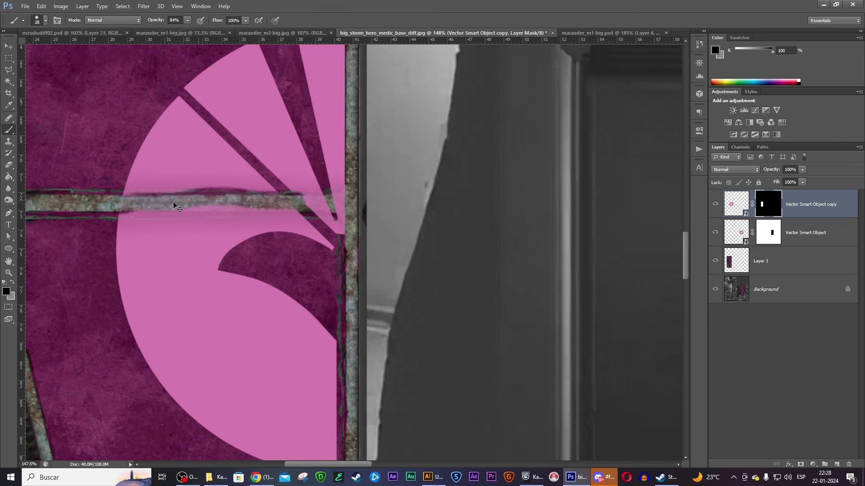
key("ctrl+z")
mouse_move(110, 203)
left_mouse_down()
mouse_move(319, 198)
mouse_move(170, 203)
left_mouse_up()
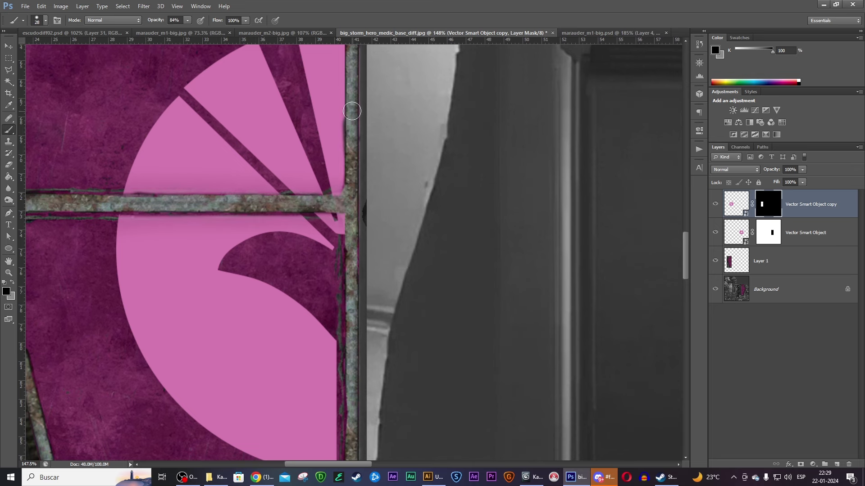
- Switch to a speckled brush tip and roughen the emblem edge along the vertical bar
left_click(45, 20)
scroll(93, 118, "down", 3)
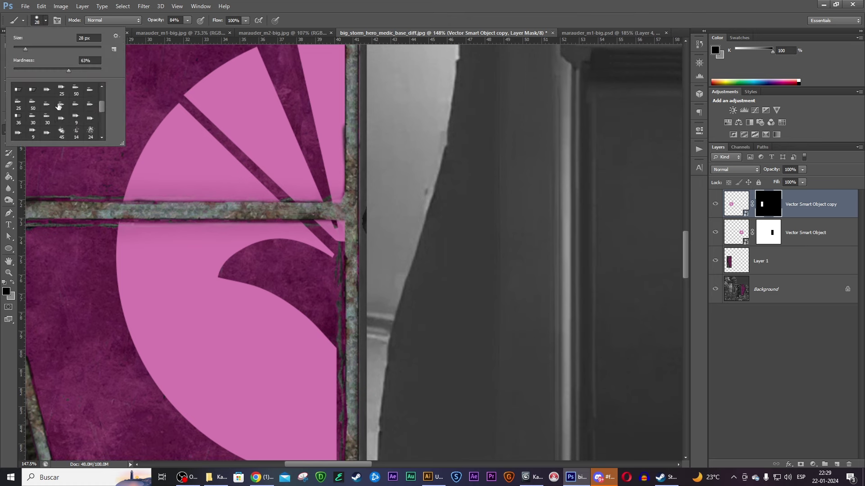
left_click(350, 181)
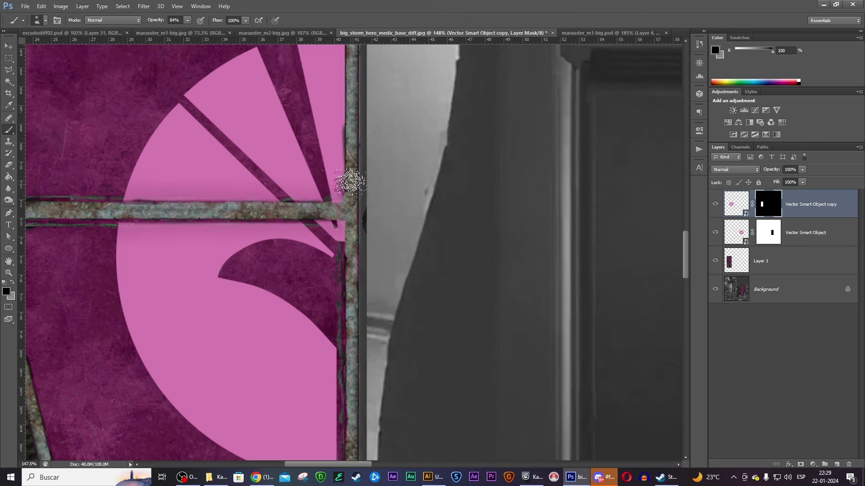
scroll(349, 112, "up", 2, "alt")
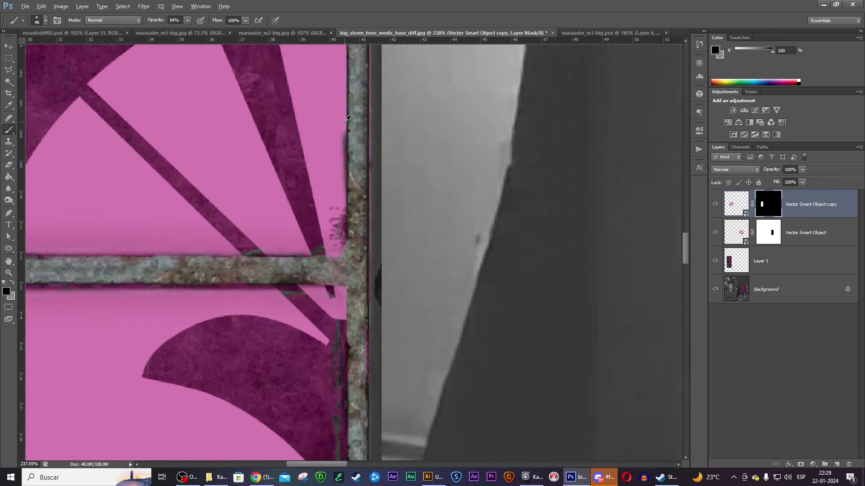
scroll(349, 113, "up", 1, "alt")
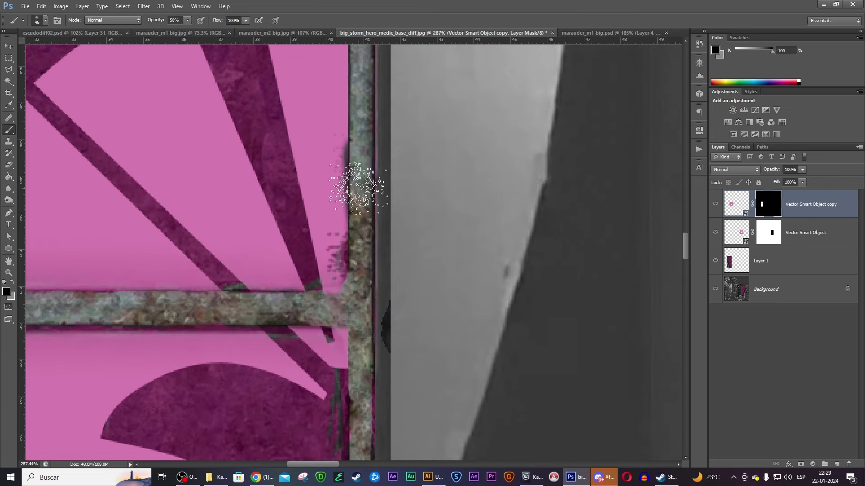
left_click_drag(356, 149, 357, 126)
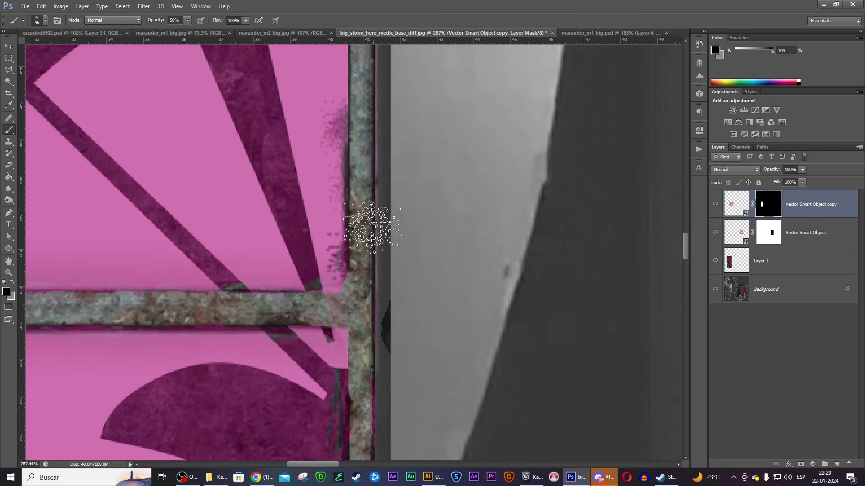
left_click_drag(373, 210, 369, 85)
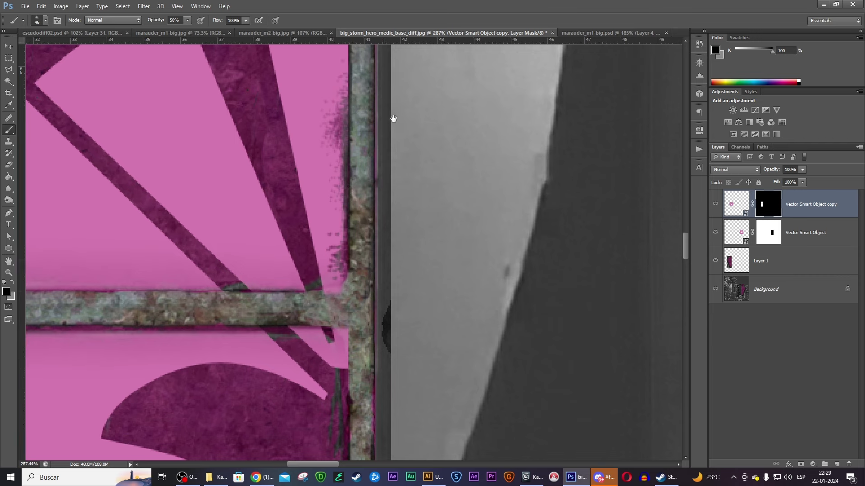
- Speckle away the pink at the bar junction and along the horizontal and frame bar edges
scroll(392, 118, "up", 3)
scroll(392, 118, "left", 1)
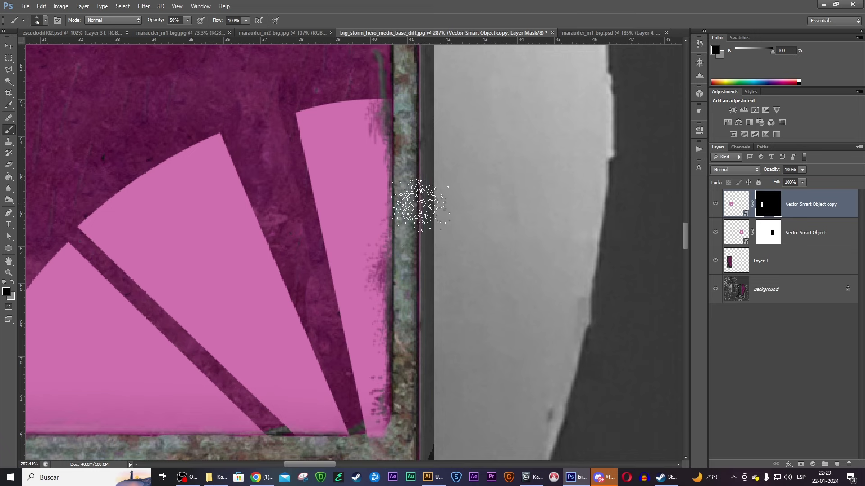
scroll(405, 194, "down", 2, "alt")
scroll(405, 194, "down", 2, "alt")
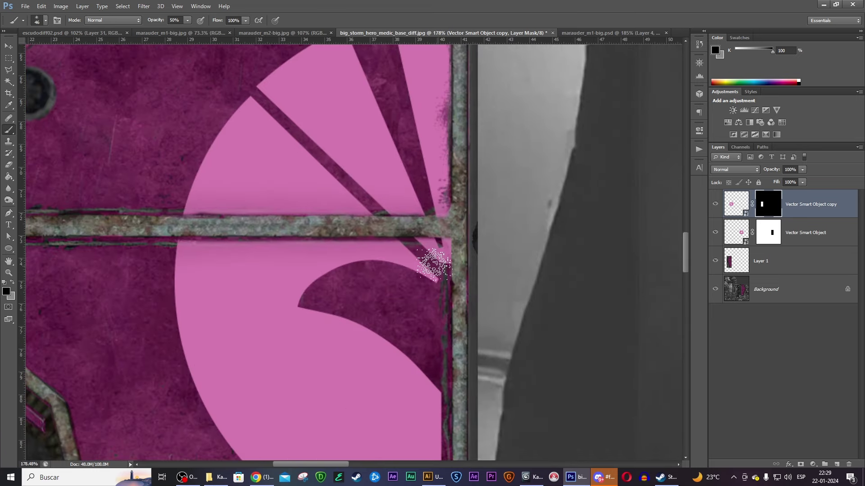
mouse_move(435, 288)
left_mouse_down()
mouse_move(448, 293)
mouse_move(469, 255)
mouse_move(437, 239)
left_mouse_up()
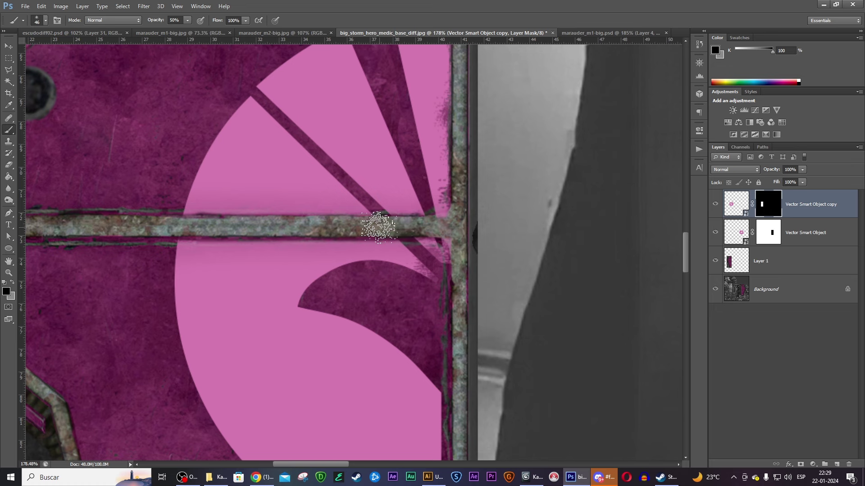
mouse_move(339, 227)
left_mouse_down()
mouse_move(191, 225)
mouse_move(327, 223)
left_mouse_up()
left_click_drag(328, 295, 343, 139)
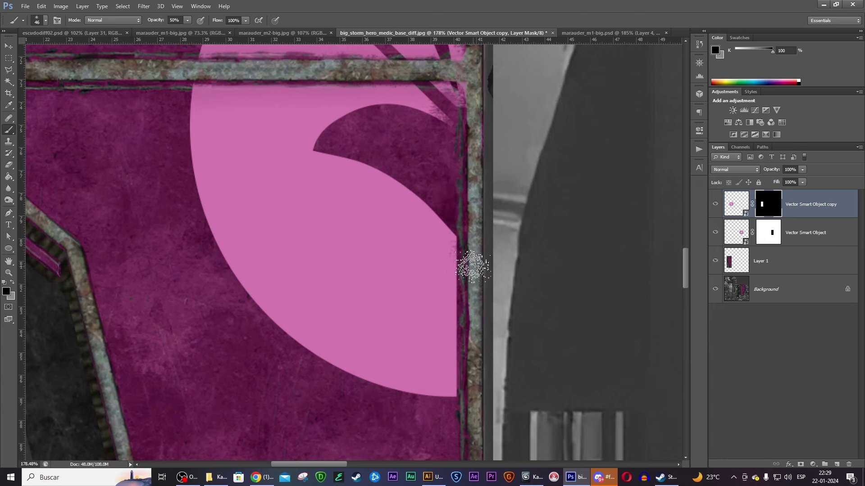
left_click_drag(472, 267, 486, 306)
left_click(45, 21)
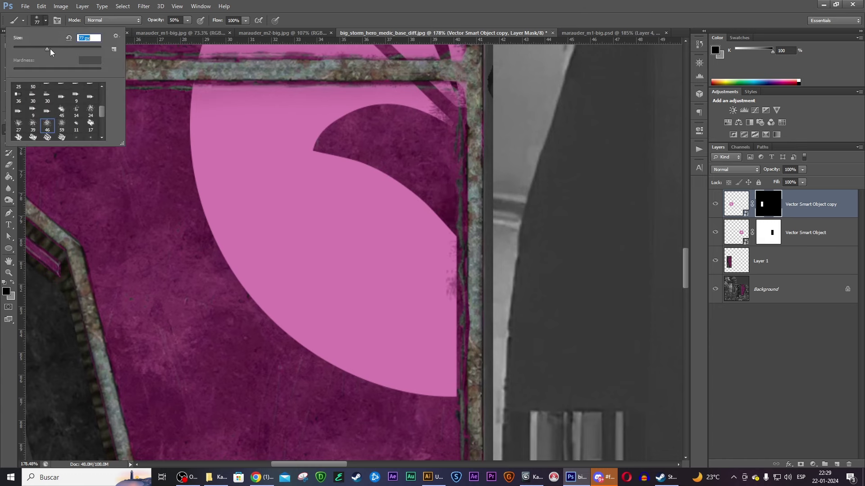
- Roughen the circle's edge along the frame bar, then scatter dark dabs with a 139 px brush
left_click(450, 282)
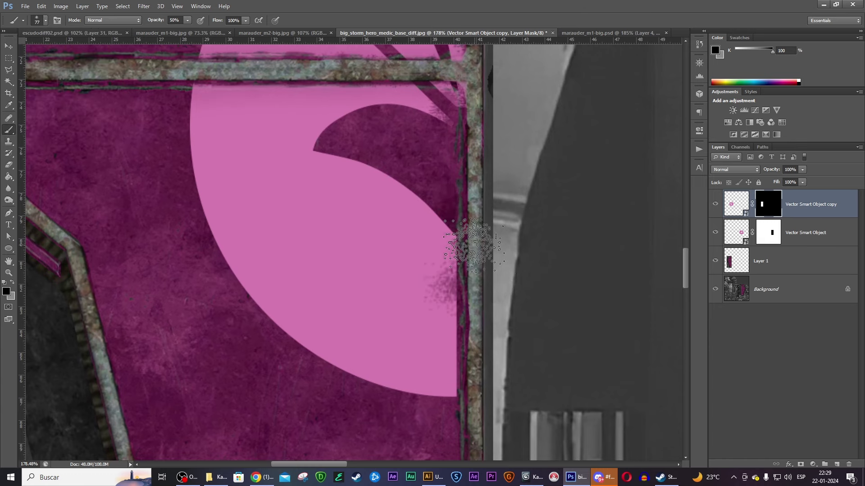
mouse_move(472, 246)
left_mouse_down()
mouse_move(476, 360)
mouse_move(403, 385)
mouse_move(447, 402)
left_mouse_up()
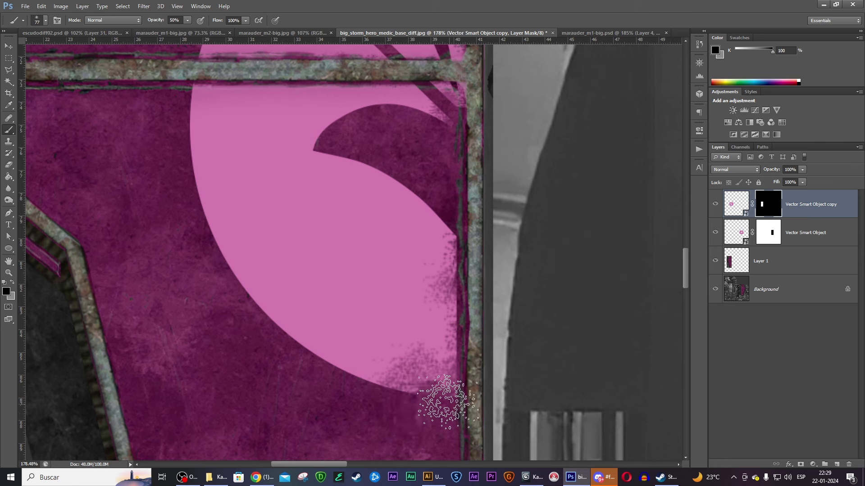
left_click(46, 21)
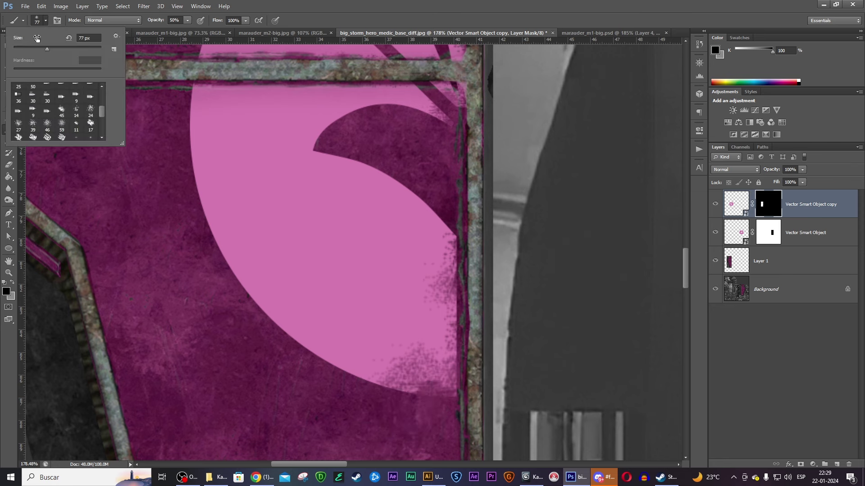
left_click(231, 176)
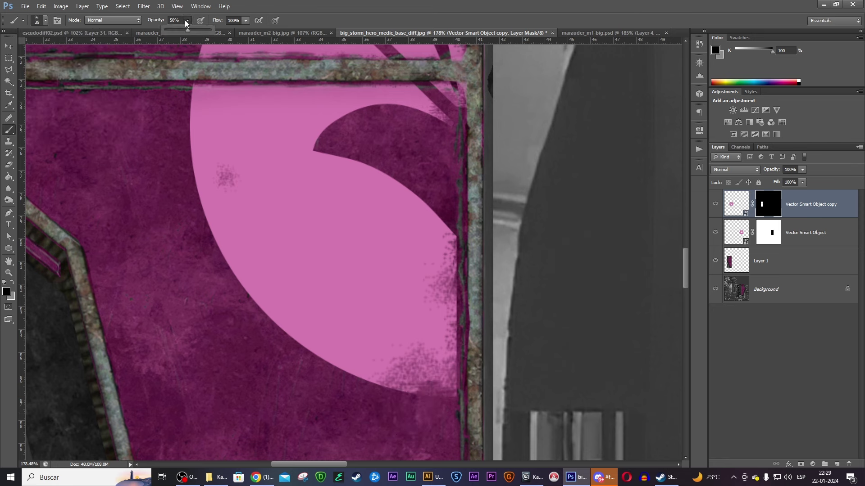
left_click(45, 21)
left_click(65, 48)
mouse_move(221, 149)
left_mouse_down()
mouse_move(185, 225)
mouse_move(221, 277)
left_mouse_up()
left_click(222, 277)
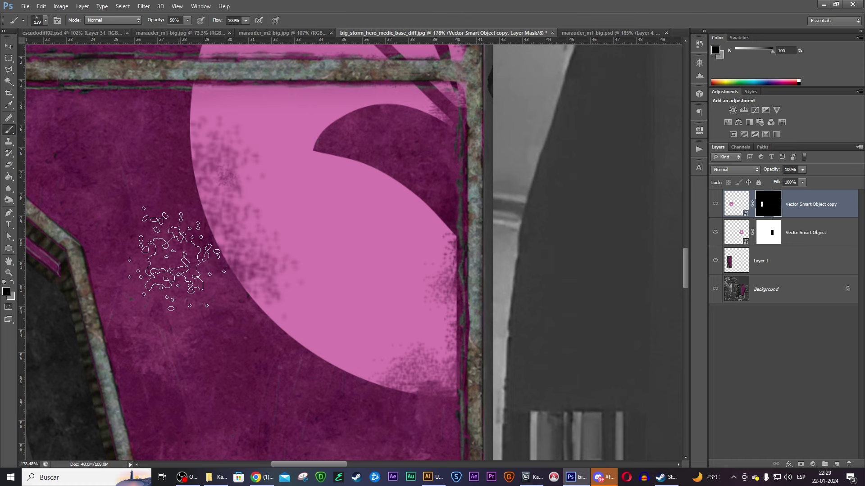
- Switch to a smaller scatter brush, enlarge it, and paint scattered spots over the pink emblem
left_click(39, 21)
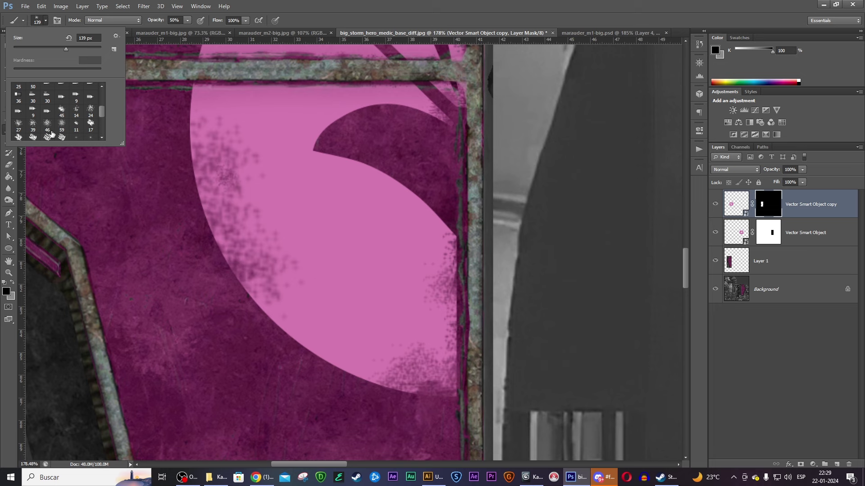
left_click(265, 303)
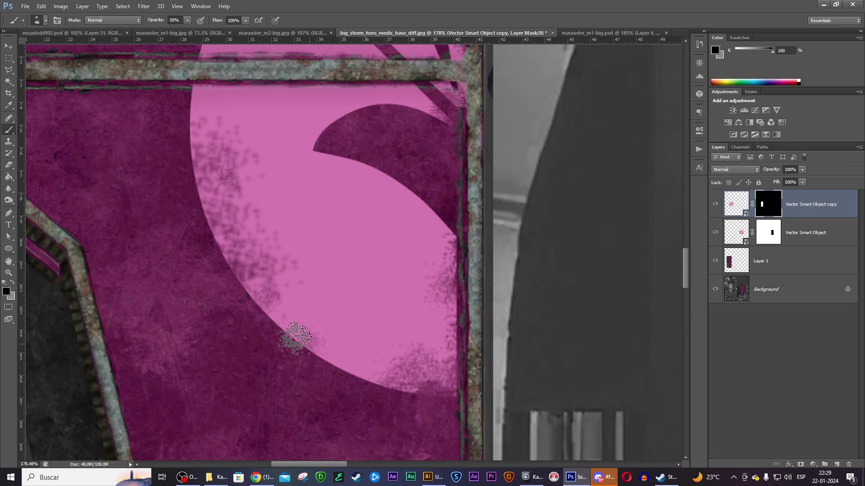
left_click(37, 21)
left_click_drag(102, 116, 104, 119)
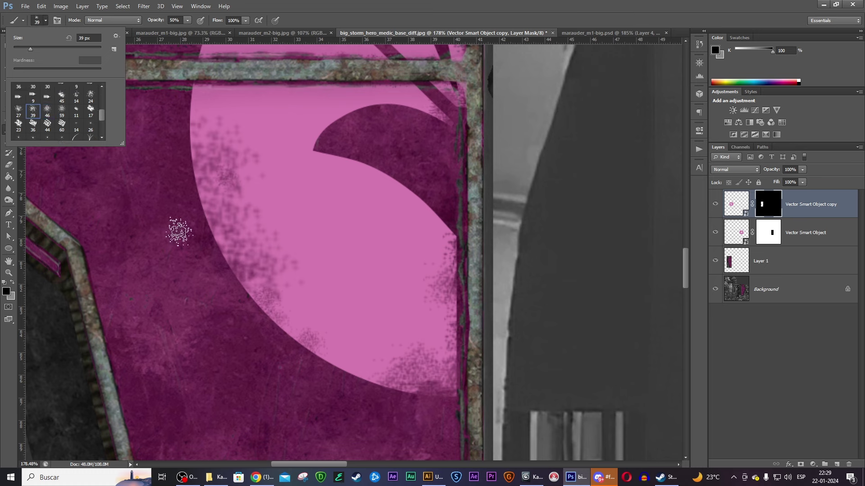
left_click(179, 232)
left_click(36, 22)
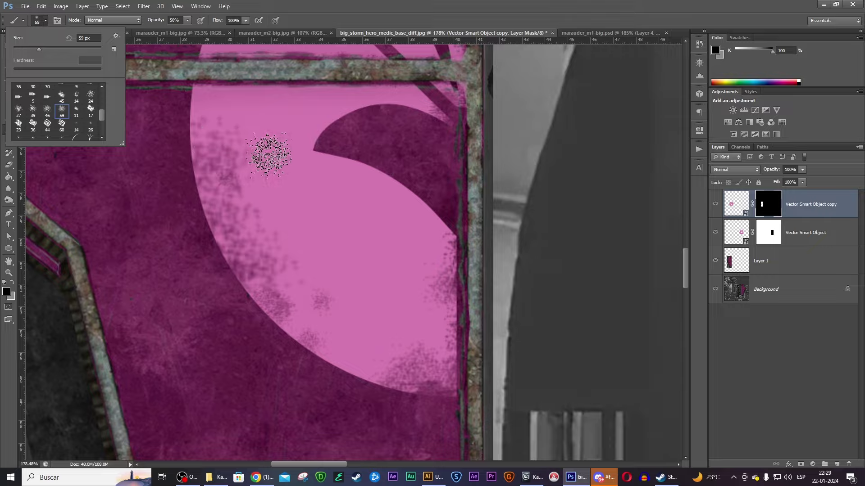
left_click_drag(85, 51, 86, 50)
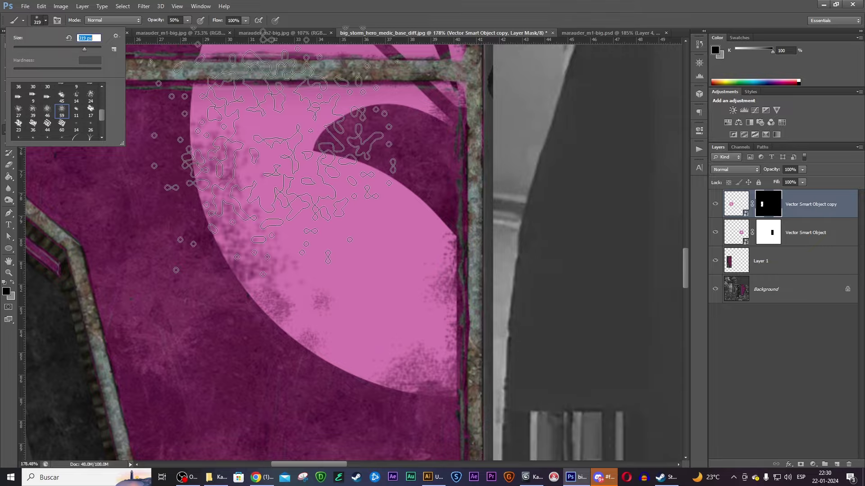
mouse_move(347, 149)
left_mouse_down()
mouse_move(212, 282)
mouse_move(288, 385)
mouse_move(268, 367)
left_mouse_up()
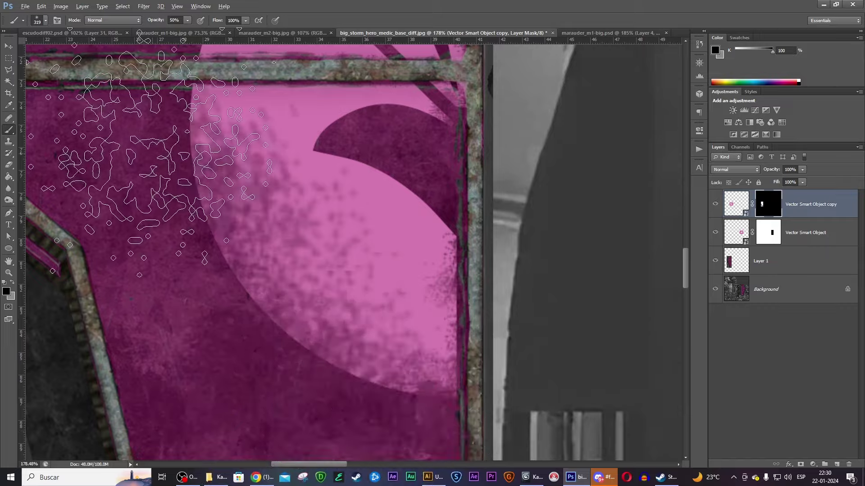
- Darken the upper pink fan shapes near the crossbar with dark speckles
scroll(135, 180, "down", 2, "alt")
scroll(225, 271, "up", 3)
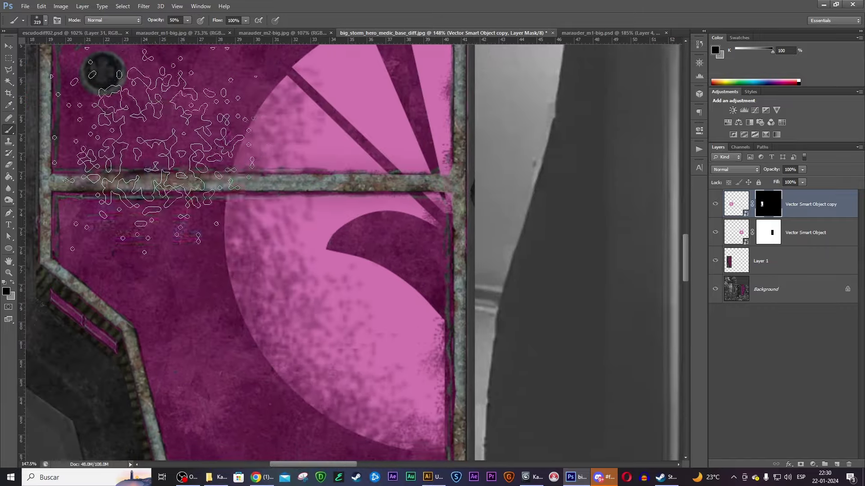
left_click_drag(259, 154, 258, 252)
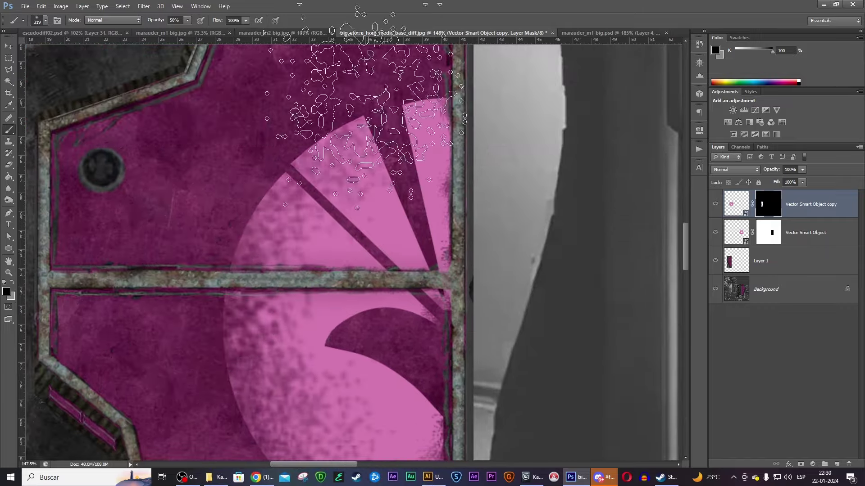
left_click_drag(293, 90, 367, 67)
scroll(354, 225, "down", 3, "alt")
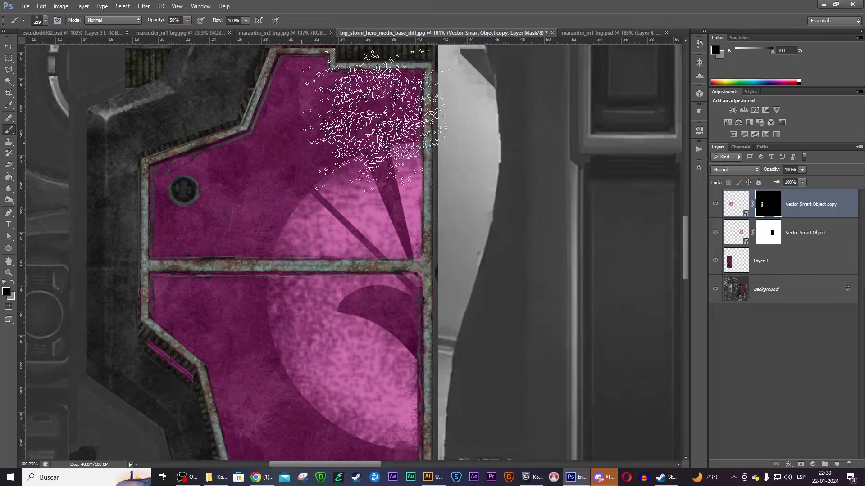
scroll(486, 130, "down", 2, "alt")
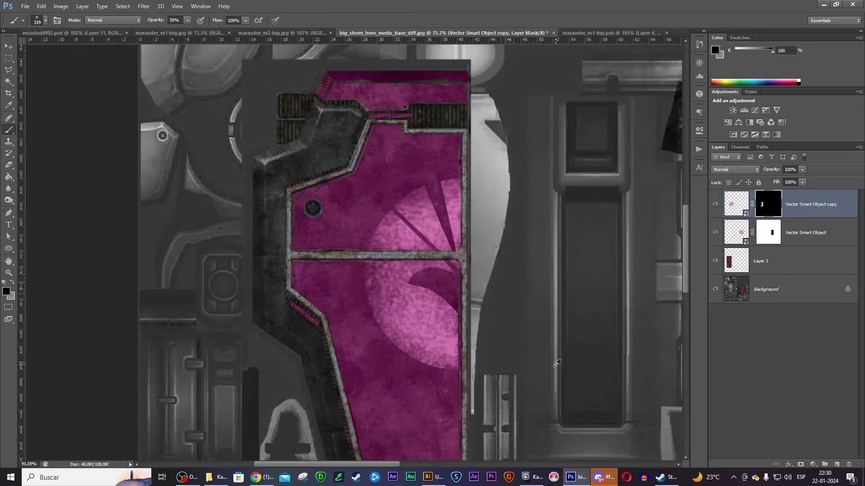
scroll(439, 261, "up", 4, "alt")
scroll(350, 291, "down", 2, "alt")
scroll(350, 292, "down", 1, "alt")
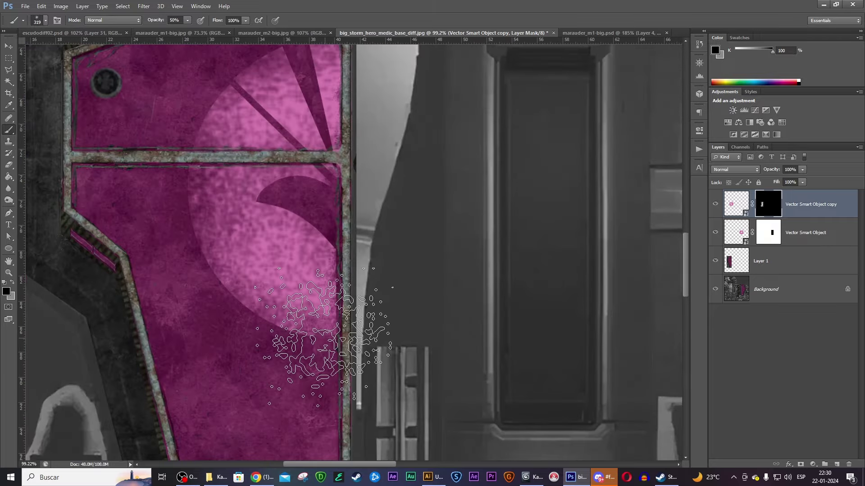
mouse_move(511, 203)
left_mouse_down()
mouse_move(347, 261)
mouse_move(159, 228)
left_mouse_up()
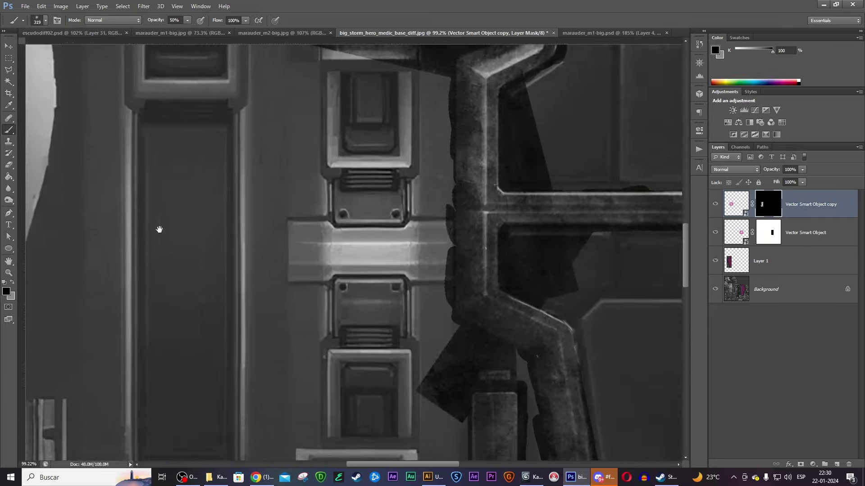
mouse_move(608, 234)
left_mouse_down()
mouse_move(373, 232)
mouse_move(321, 239)
left_mouse_up()
- Speckle the second emblem's pink wedges on the Vector Smart Object mask
left_click(768, 232)
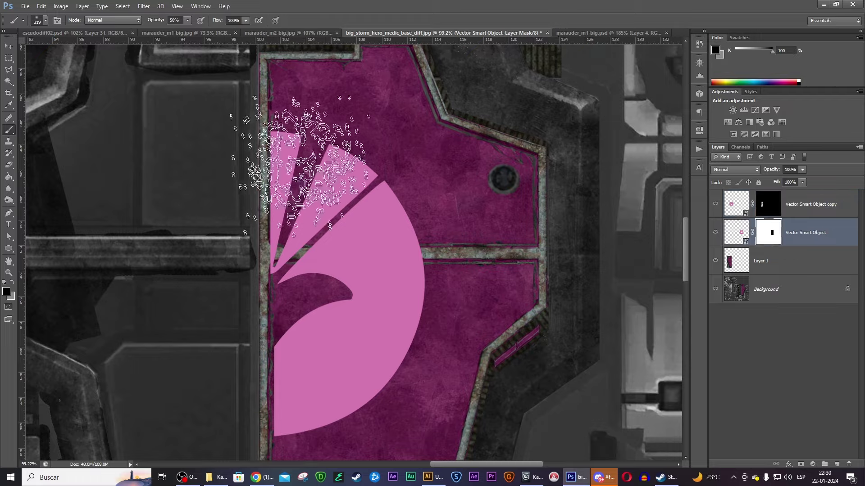
left_click_drag(270, 135, 261, 101)
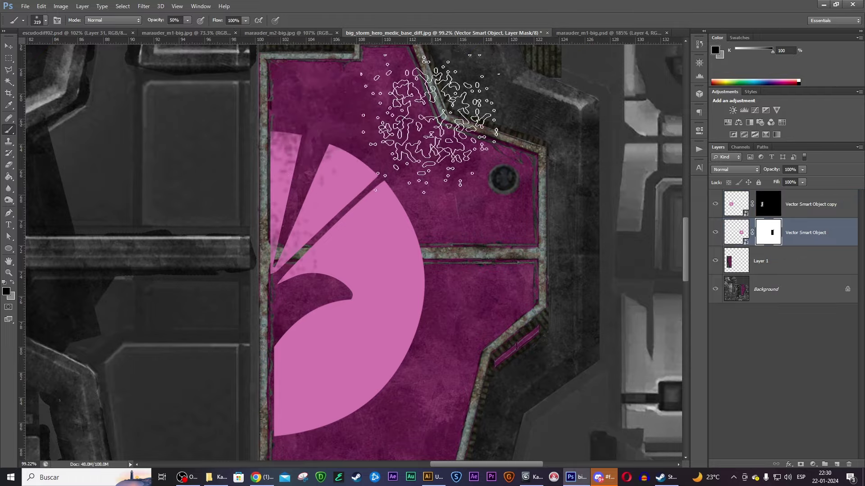
mouse_move(440, 87)
left_mouse_down()
mouse_move(347, 115)
mouse_move(444, 193)
mouse_move(316, 252)
mouse_move(471, 253)
left_mouse_up()
left_click(40, 21)
key("Return")
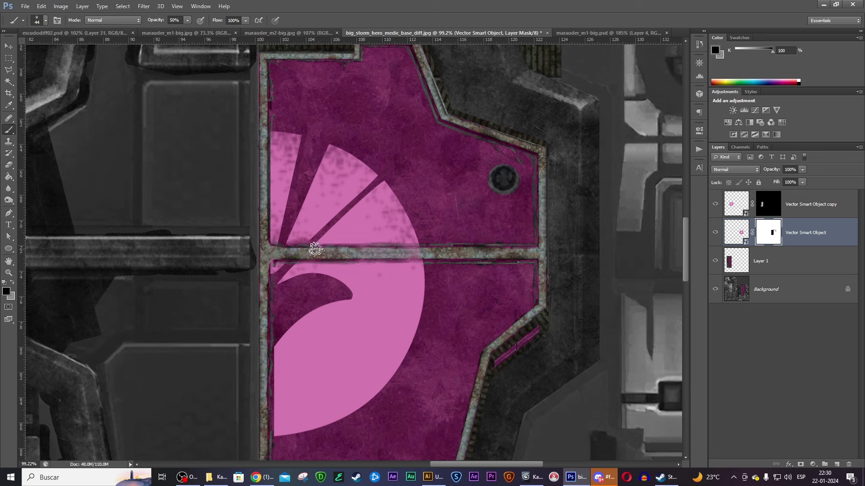
left_click(39, 20)
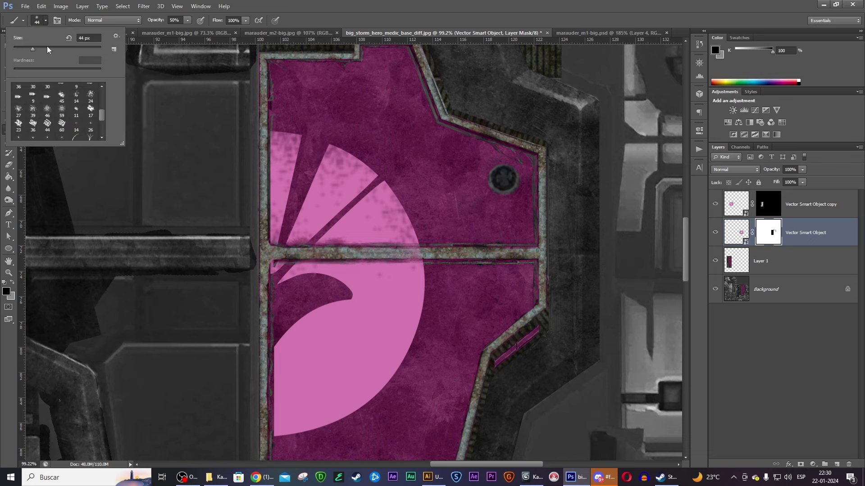
key("Return")
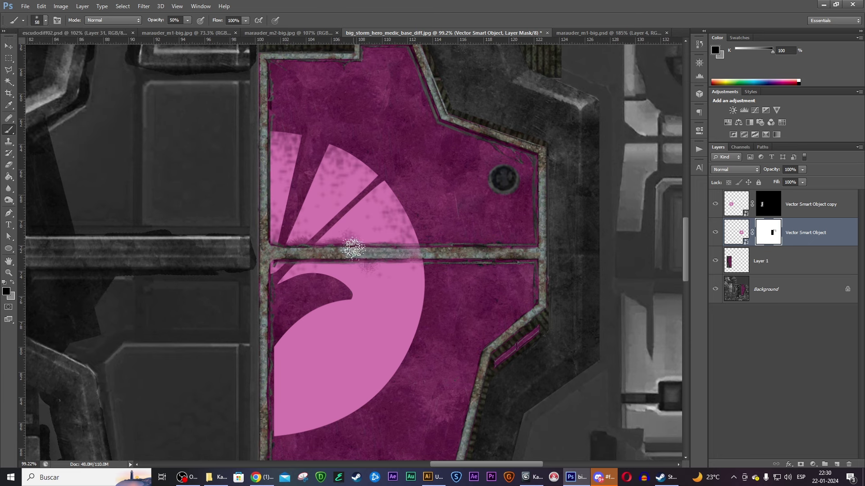
- With a 145 px brush, streak darkening along the pink circle's right and left edges
left_click(44, 22)
type("145")
key("Return")
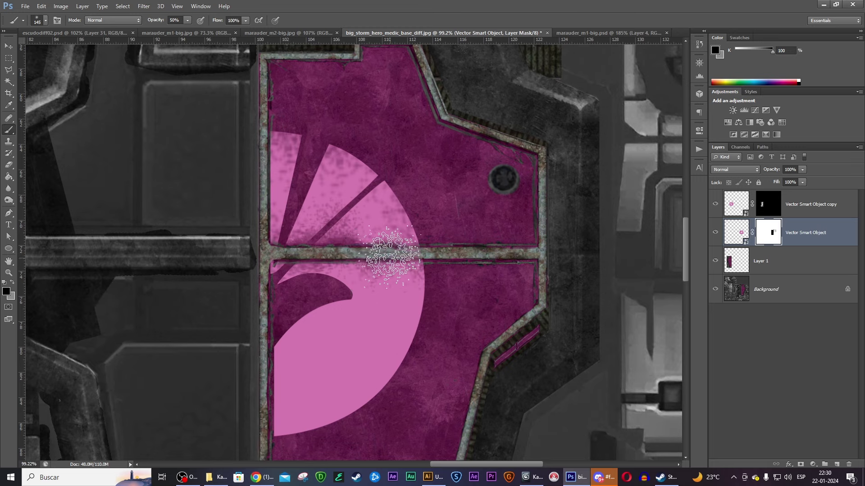
mouse_move(390, 257)
left_mouse_down()
mouse_move(342, 252)
mouse_move(464, 246)
mouse_move(444, 332)
mouse_move(444, 306)
left_mouse_up()
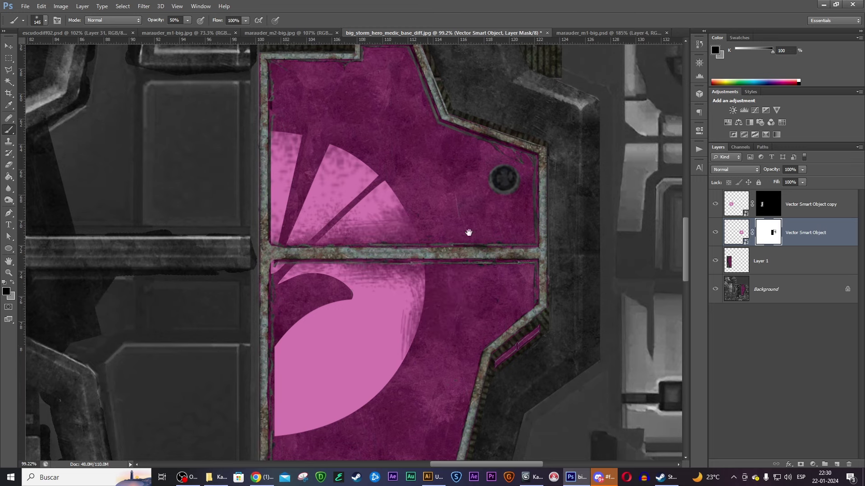
left_click_drag(468, 232, 537, 157)
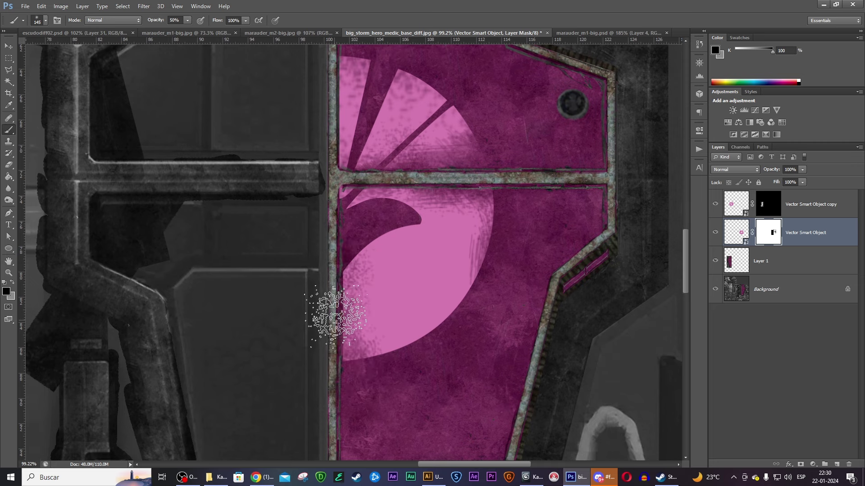
mouse_move(338, 337)
left_mouse_down()
mouse_move(360, 365)
mouse_move(309, 299)
left_mouse_up()
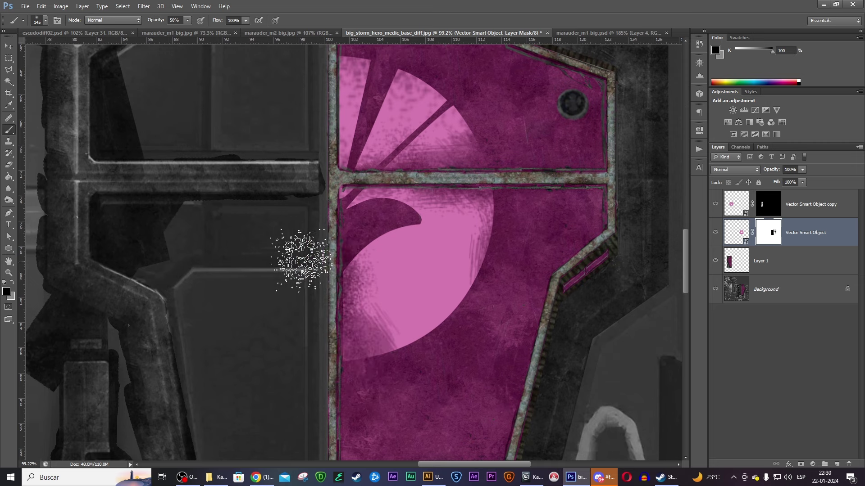
left_click_drag(386, 290, 434, 290)
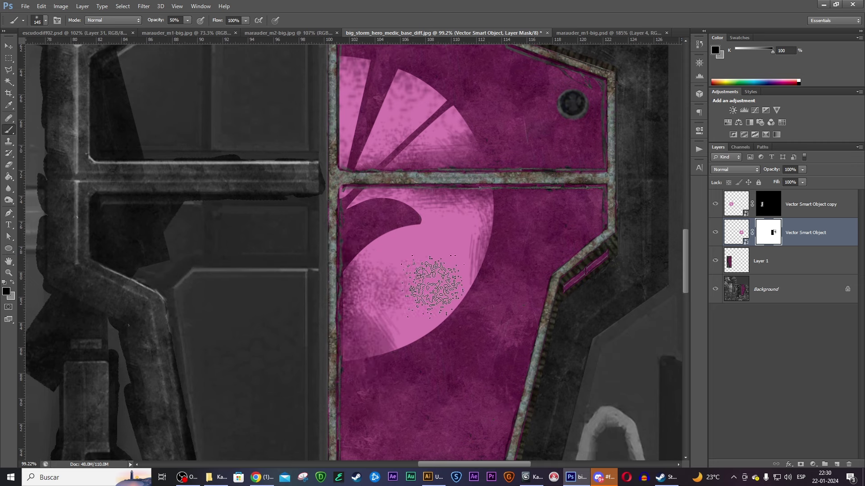
- With a 104 px brush, grow the dark crescent and darken the top panel's upper-left pink
left_click(45, 20)
left_click_drag(62, 47, 58, 47)
left_click(422, 266)
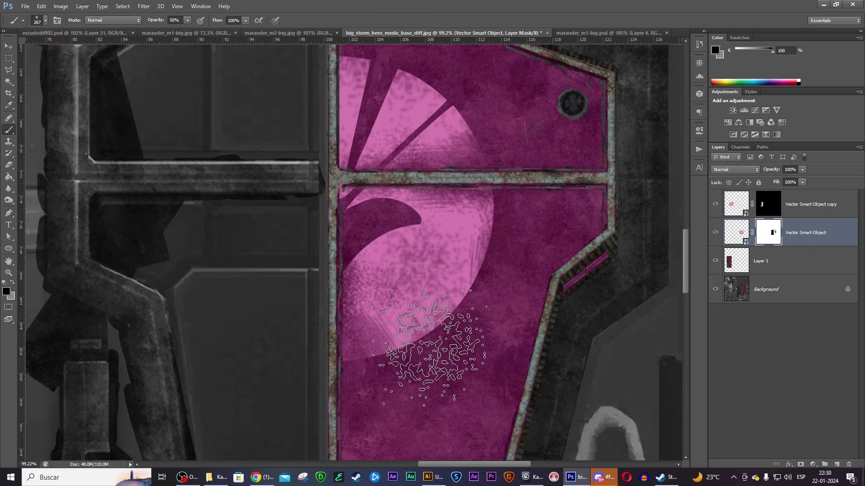
left_click_drag(439, 252, 357, 232)
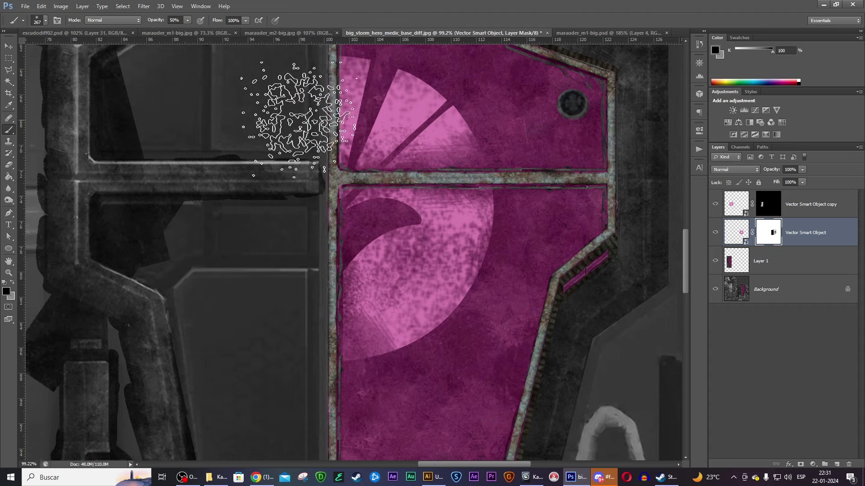
left_click_drag(299, 90, 443, 77)
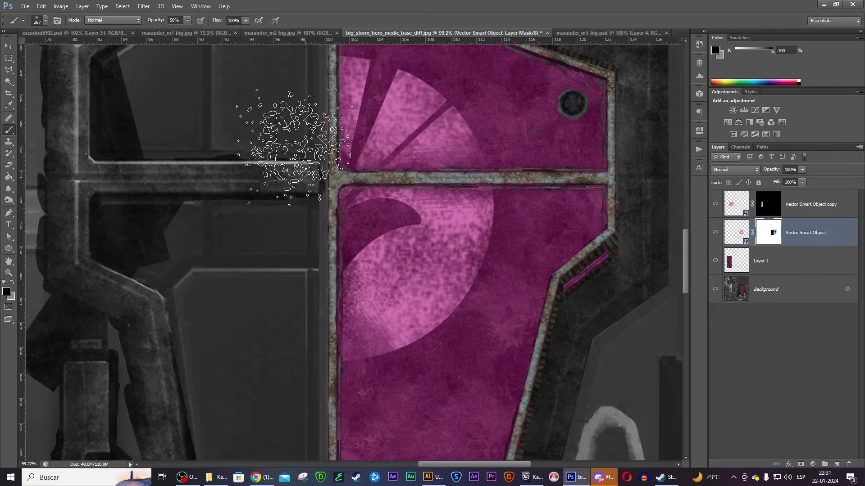
left_click_drag(294, 79, 305, 162)
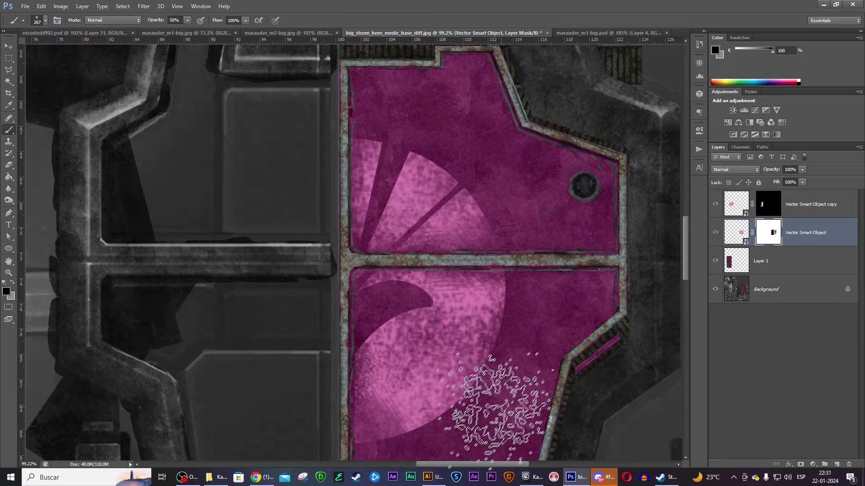
- Flatten the texture to a single Background layer and return to 3ds Max
scroll(450, 367, "down", 3, "alt")
scroll(405, 329, "down", 3, "alt")
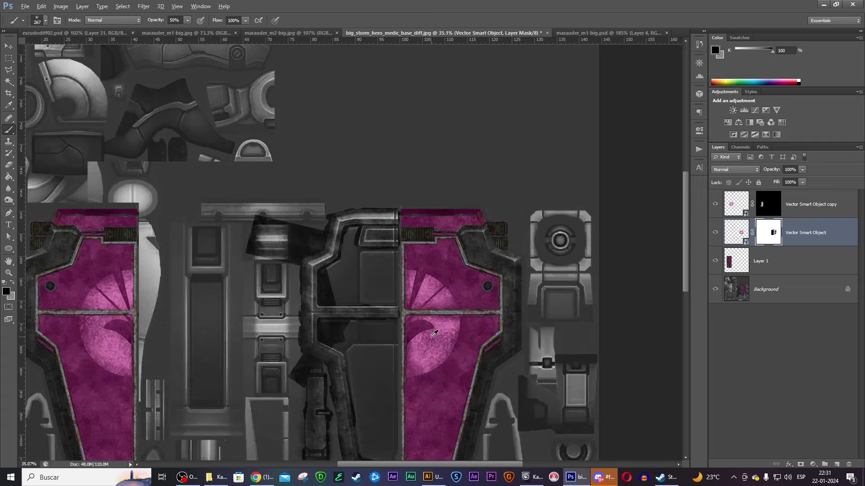
scroll(360, 291, "down", 3, "alt")
scroll(315, 255, "down", 2, "alt")
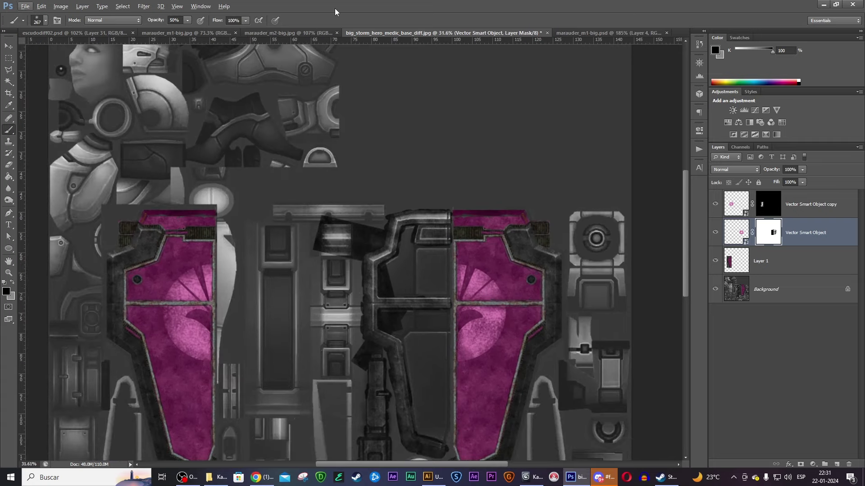
right_click(815, 268)
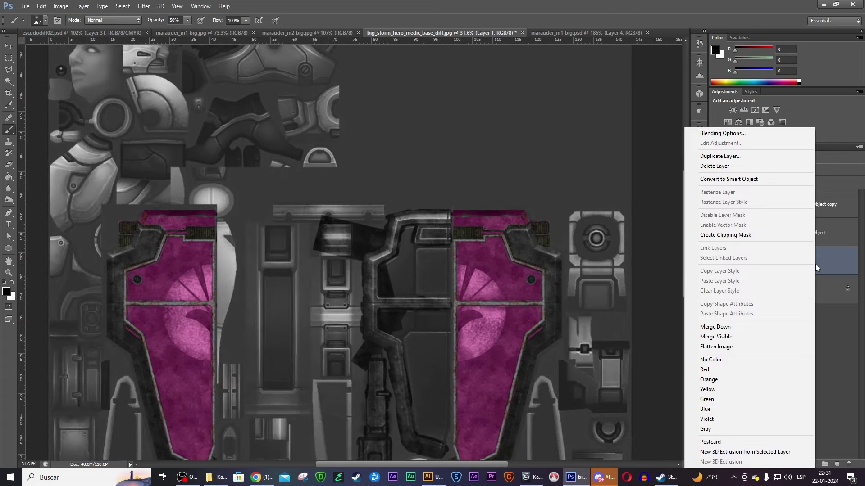
left_click(742, 344)
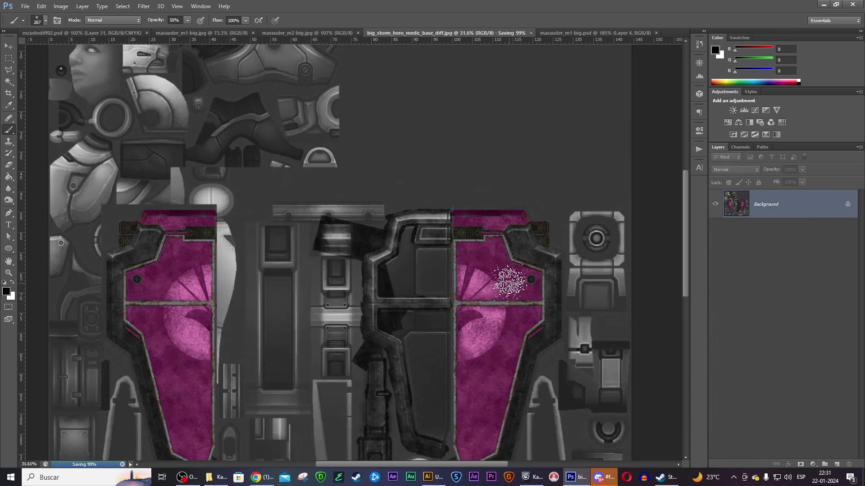
left_click(536, 481)
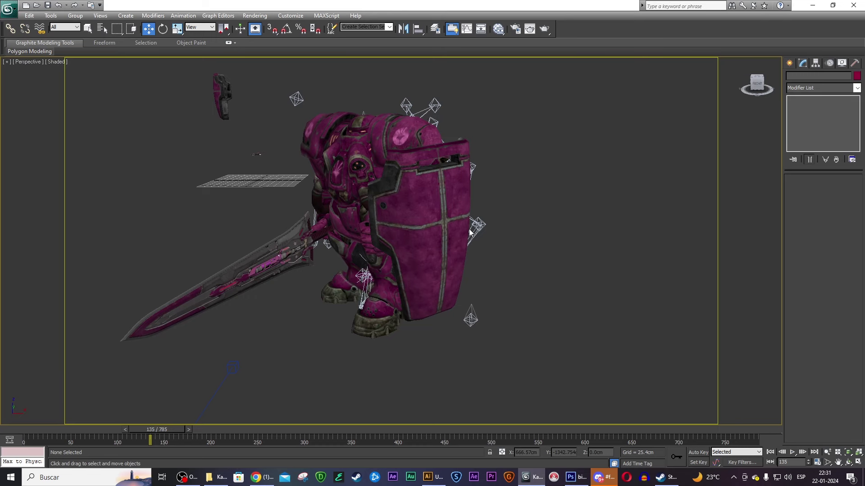
scroll(449, 204, "up", 3)
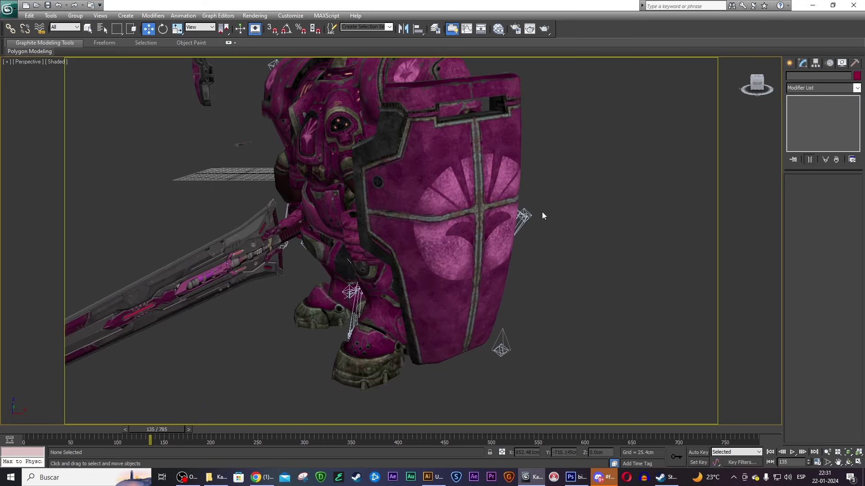
middle_click_drag(572, 207, 496, 212, "alt")
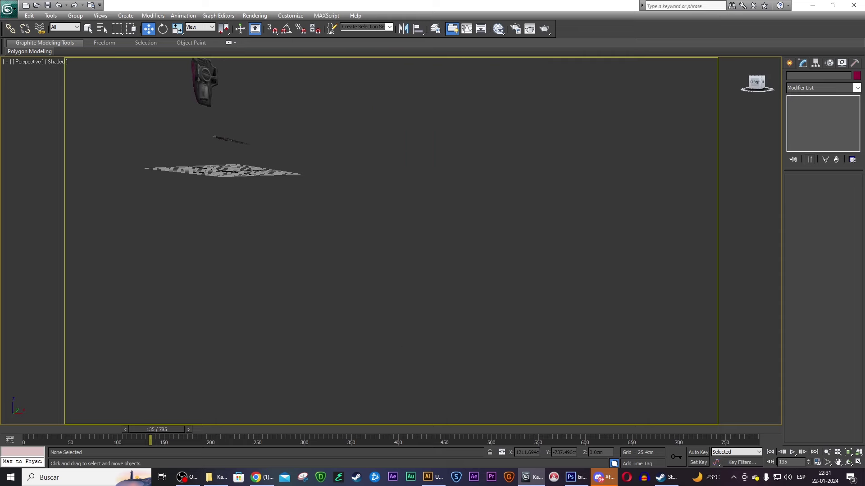
mouse_move(709, 367)
middle_mouse_down("alt")
mouse_move(614, 137)
mouse_move(518, 149)
middle_mouse_up("alt")
left_click(556, 160)
left_click(662, 141)
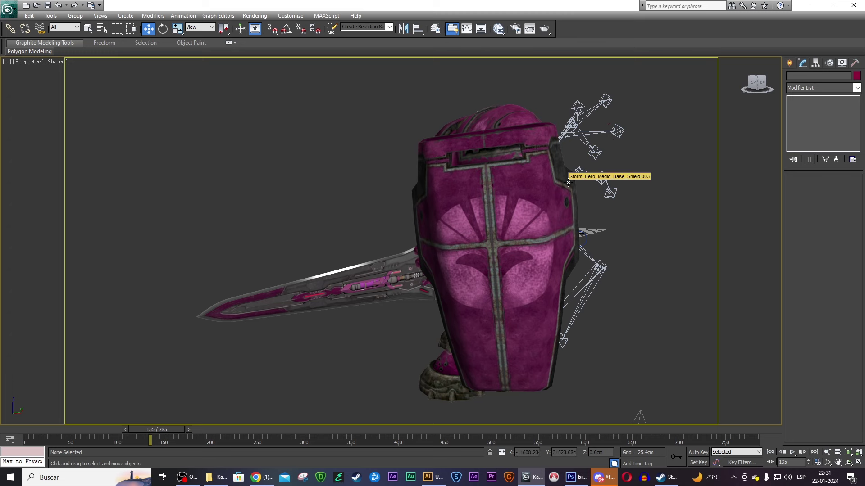
scroll(571, 181, "up", 3)
scroll(601, 271, "up", 3)
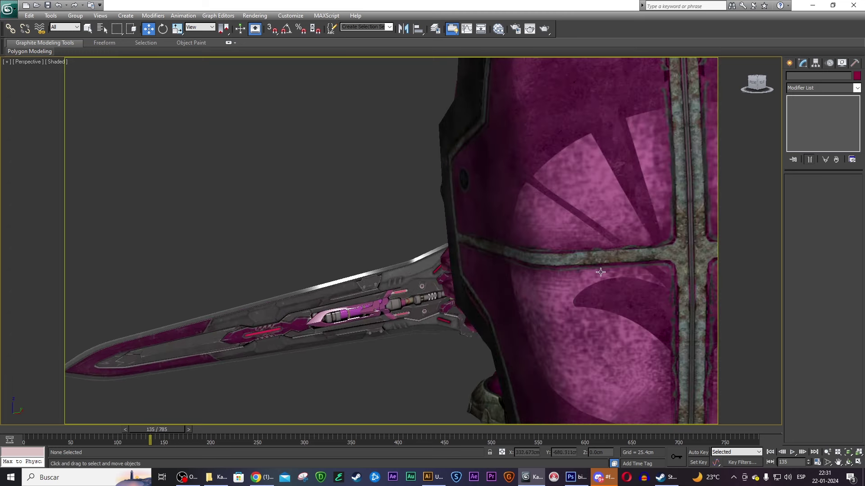
middle_click_drag(620, 263, 457, 222)
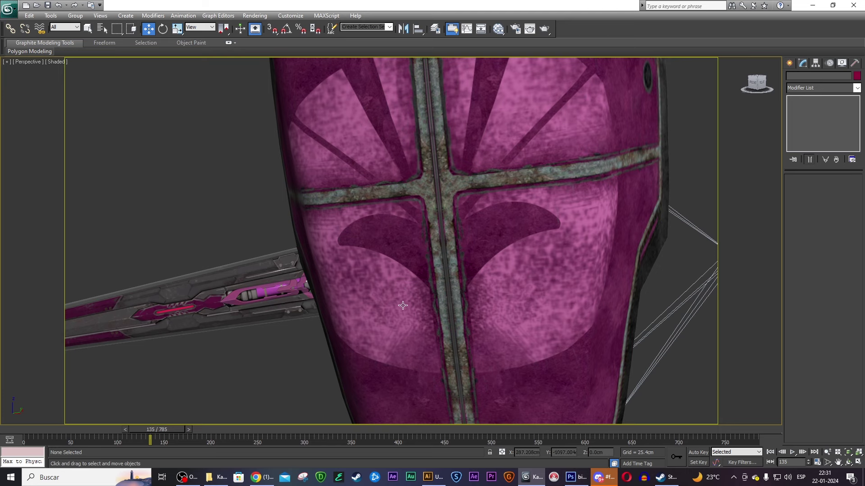
mouse_move(570, 477)
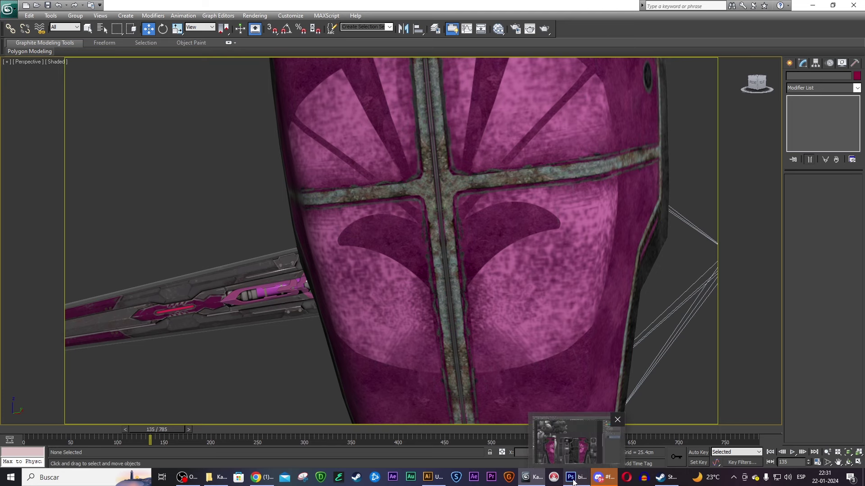
middle_click_drag(622, 204, 616, 203, "alt")
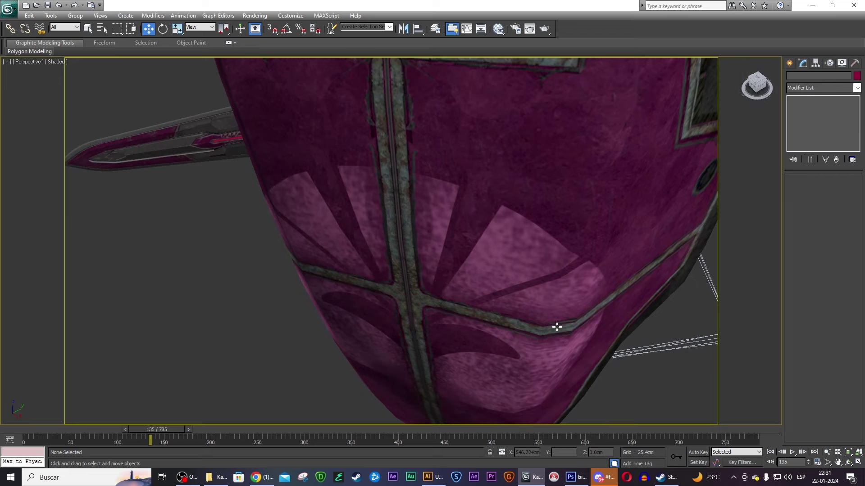
scroll(658, 137, "down", 4)
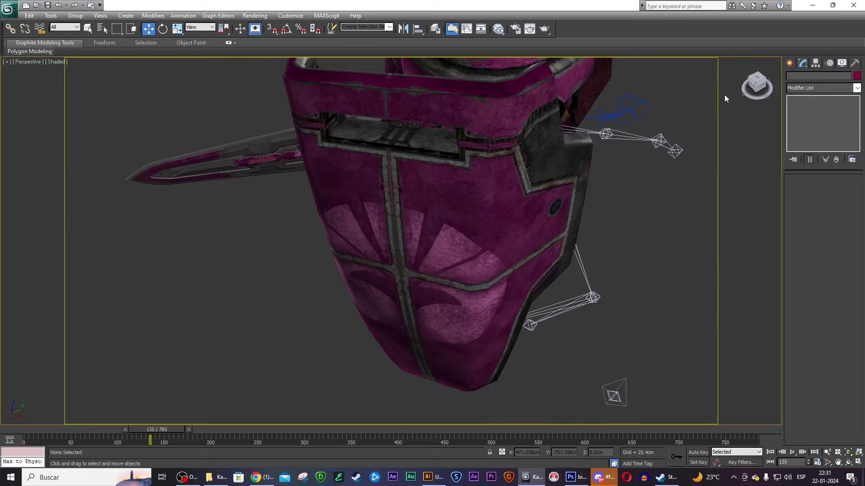
middle_click_drag(724, 98, 702, 108, "alt")
mouse_move(638, 192)
middle_mouse_down("alt")
mouse_move(637, 212)
mouse_move(479, 143)
middle_mouse_up("alt")
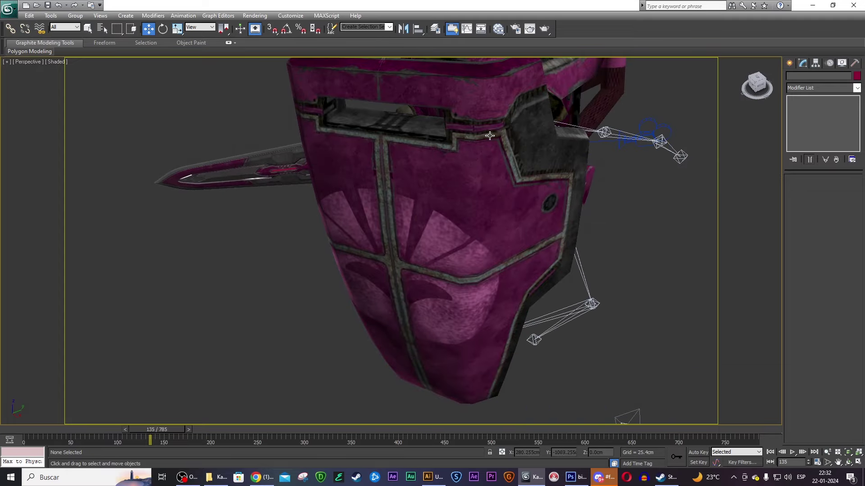
- Add vertical guides at the emblem's centre and at about 110.49 cm, saving the texture
left_click(576, 477)
scroll(550, 309, "up", 2, "alt")
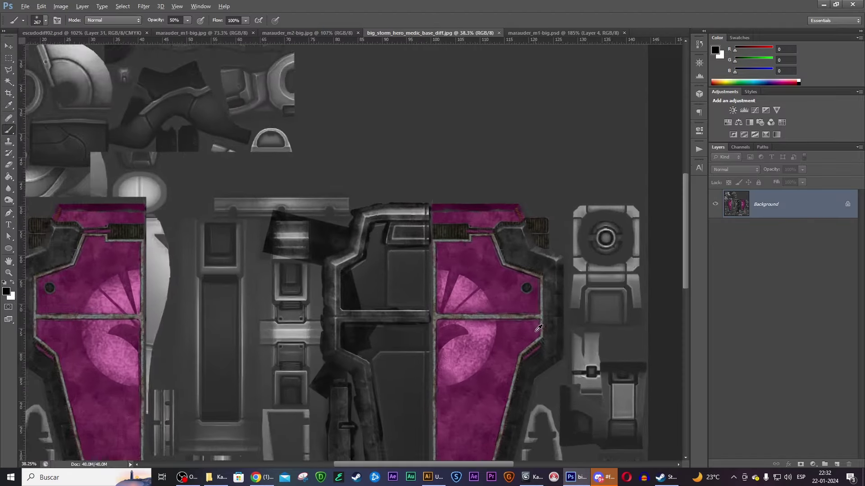
scroll(480, 211, "up", 2, "alt")
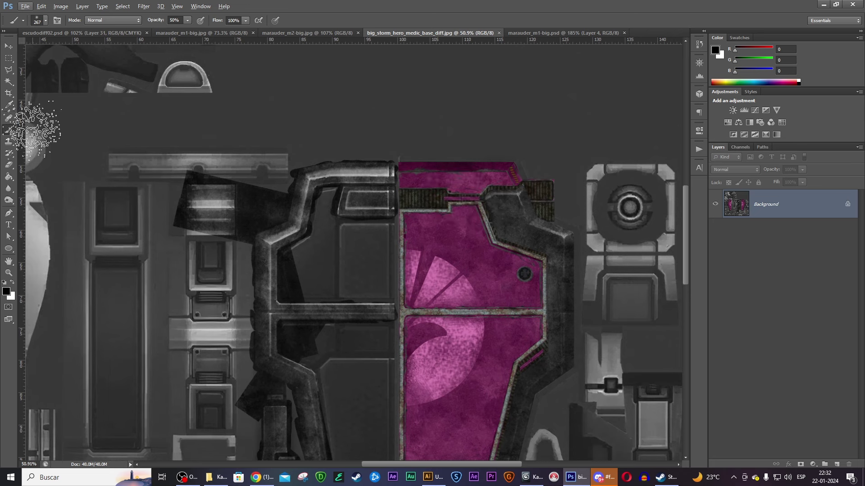
key("v")
key("alt+v")
left_click_drag(25, 148, 464, 228)
key("ctrl+s")
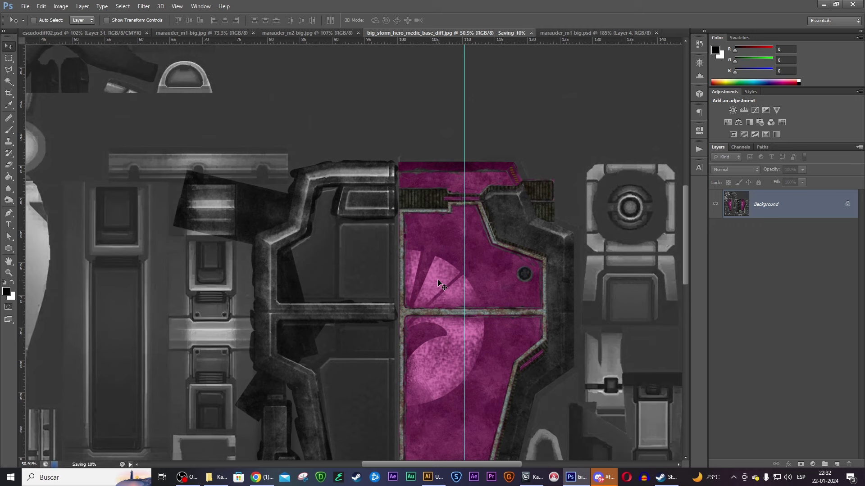
key("b")
key("ctrl+h")
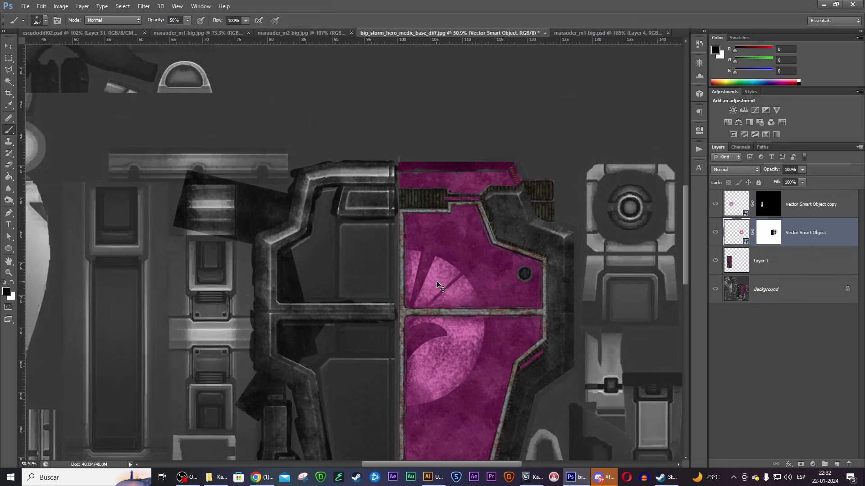
left_click_drag(20, 246, 465, 261)
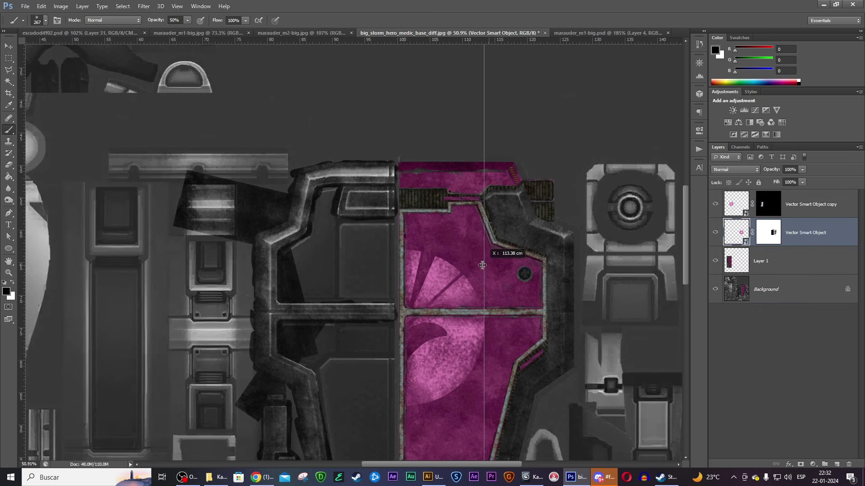
- Scale the emblem layer down to about 76% and nudge it slightly up
key("v")
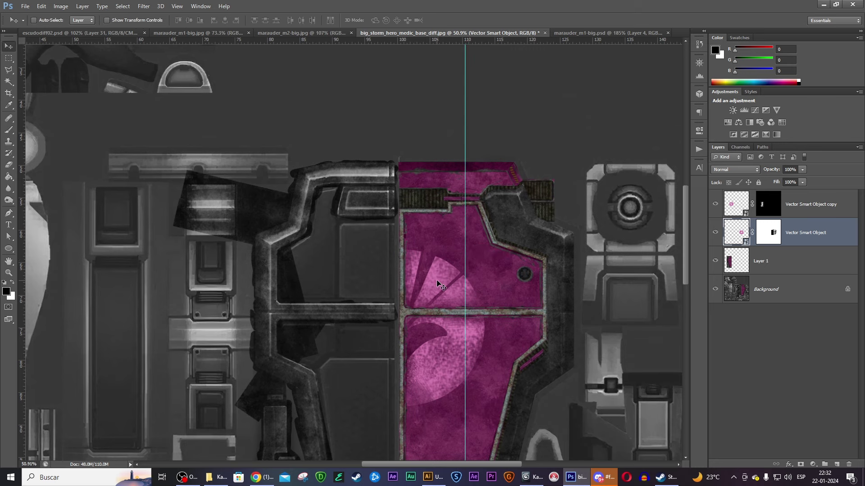
key("ctrl+t")
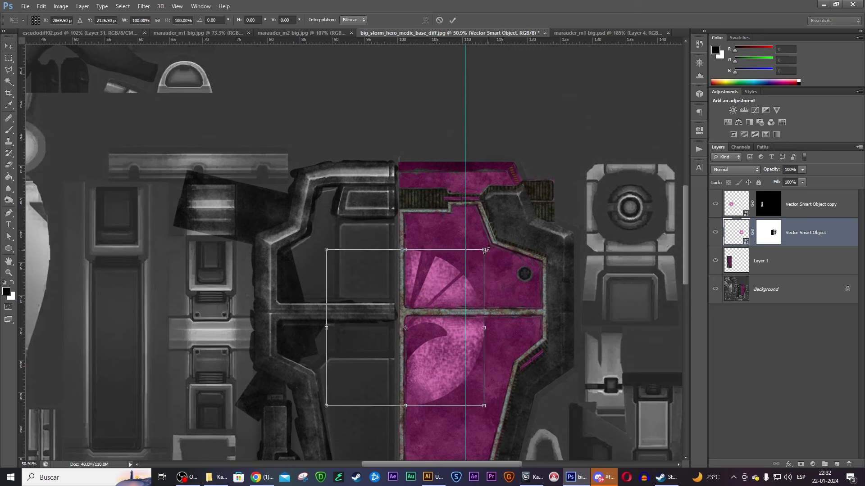
left_click_drag(485, 250, 464, 267, "alt+shift")
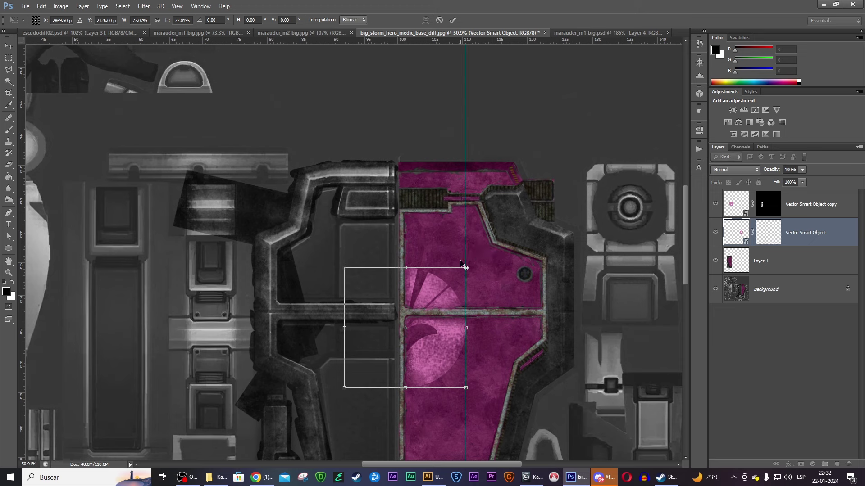
key("Up")
key("Up")
key("Up")
key("Up")
key("Up")
key("Up")
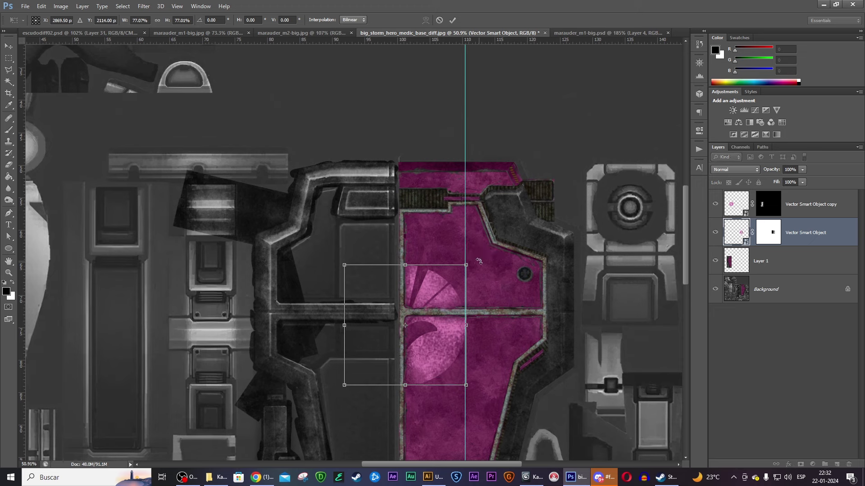
left_click_drag(465, 265, 464, 266)
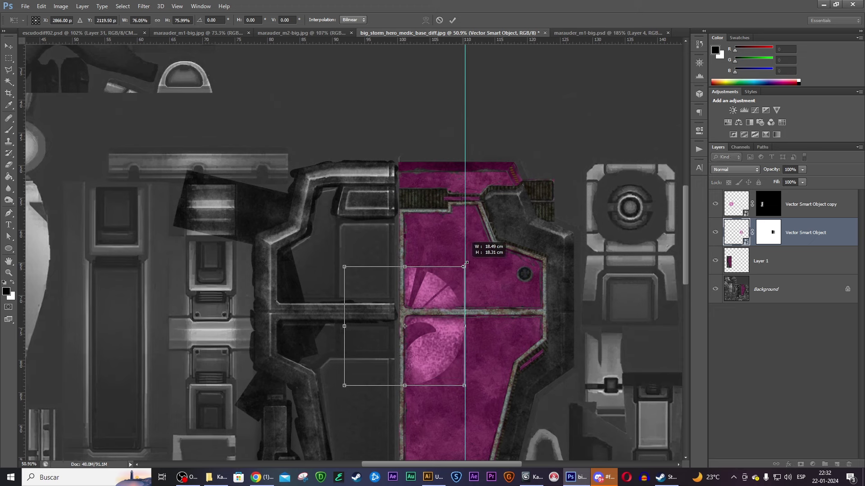
key("Return")
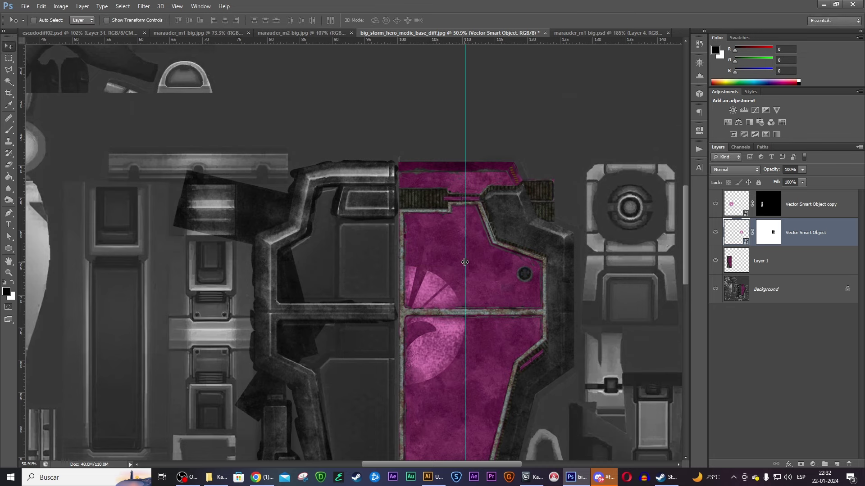
- Add a guide at about 31.24 cm and resize the Vector Smart Object copy, nudging it up
scroll(314, 282, "left", 5)
scroll(304, 287, "left", 1)
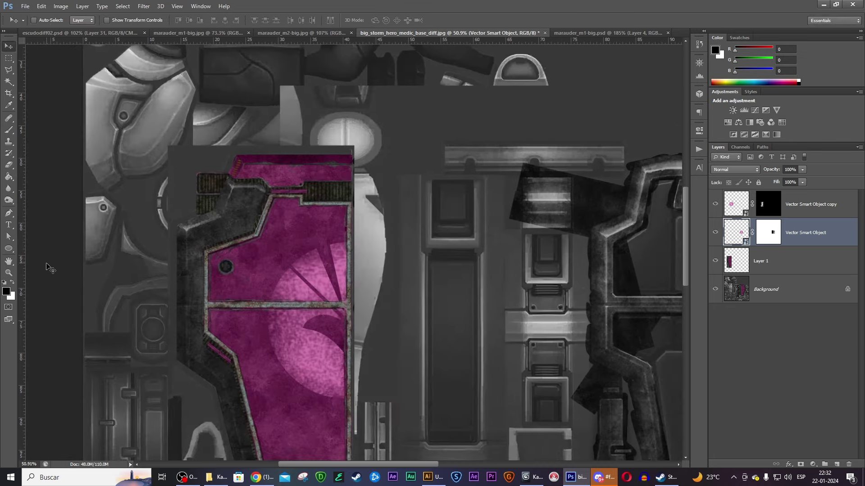
mouse_move(20, 276)
left_mouse_down()
mouse_move(286, 267)
mouse_move(296, 248)
left_mouse_up()
key("alt+bracketright")
key("ctrl+t")
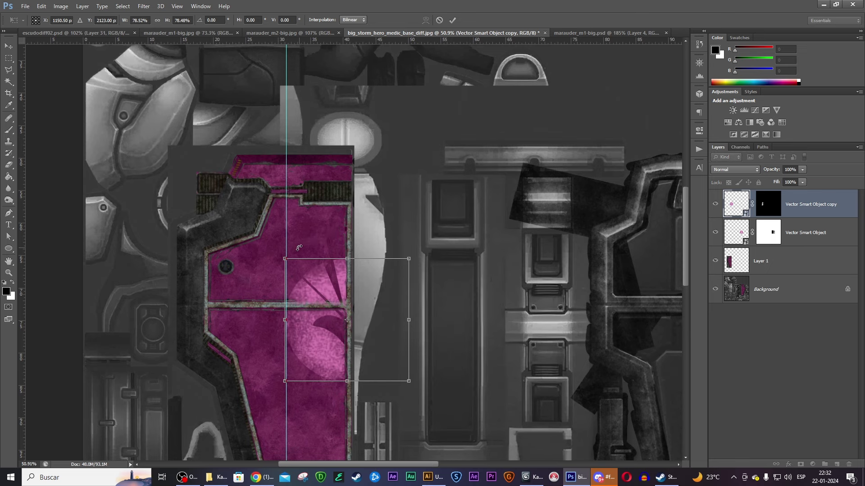
key("Up")
key("Up")
key("Up")
key("Up")
key("Up")
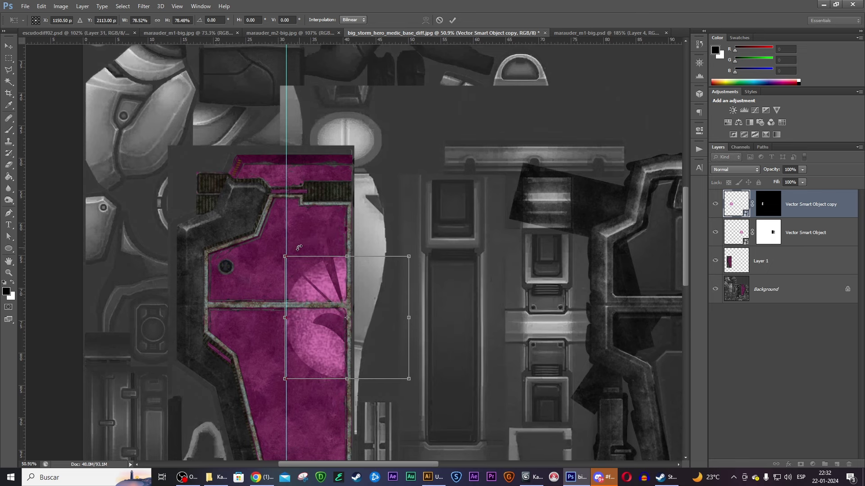
key("Return")
scroll(330, 245, "up", 5, "alt")
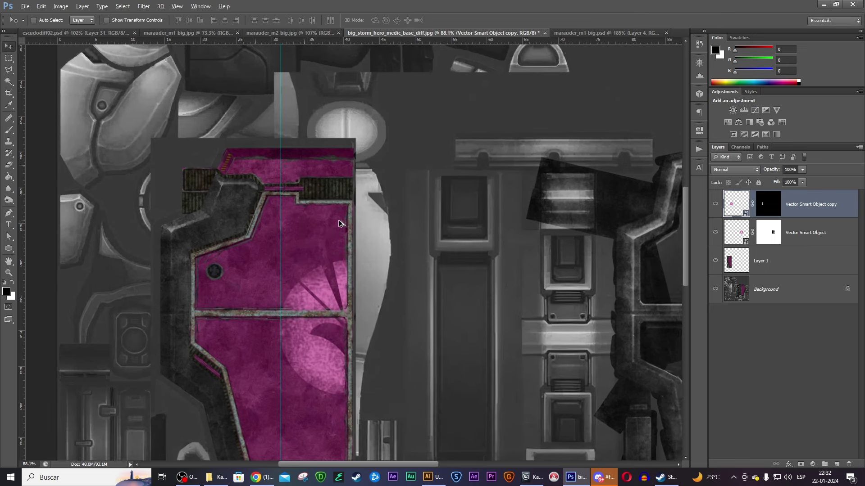
- Mask the copied emblem along the panel borders with a 47 px soft brush
left_click(767, 203)
left_click_drag(193, 314, 243, 264)
key("e")
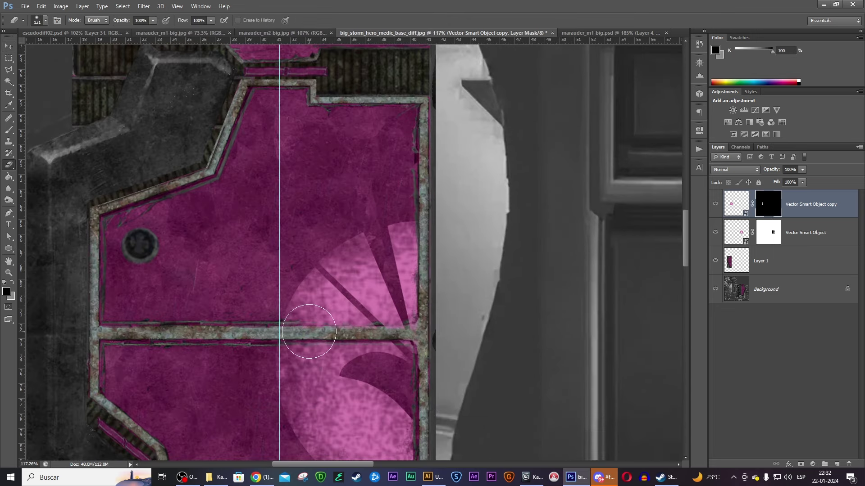
left_click_drag(311, 331, 367, 331)
key("ctrl+z")
key("b")
left_click(36, 21)
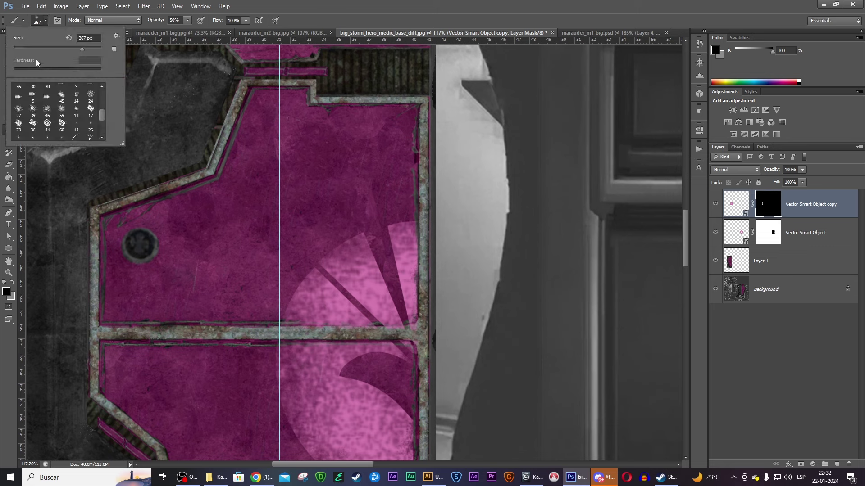
key("Return")
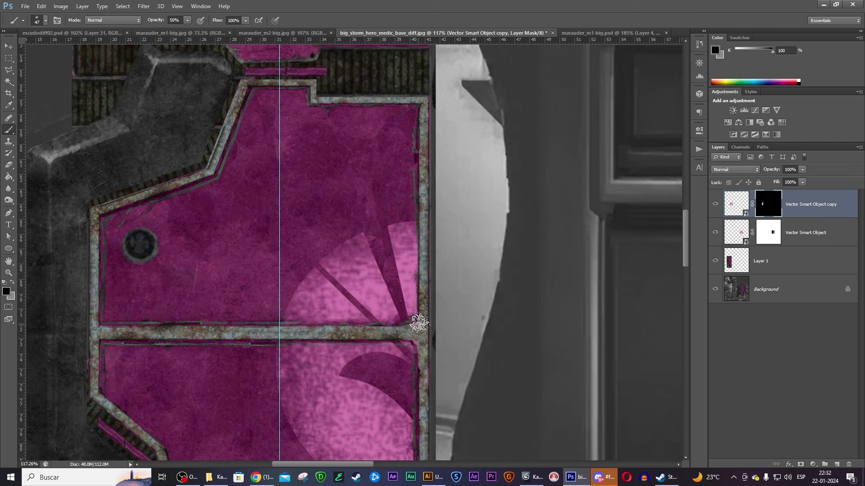
left_click_drag(412, 324, 397, 359)
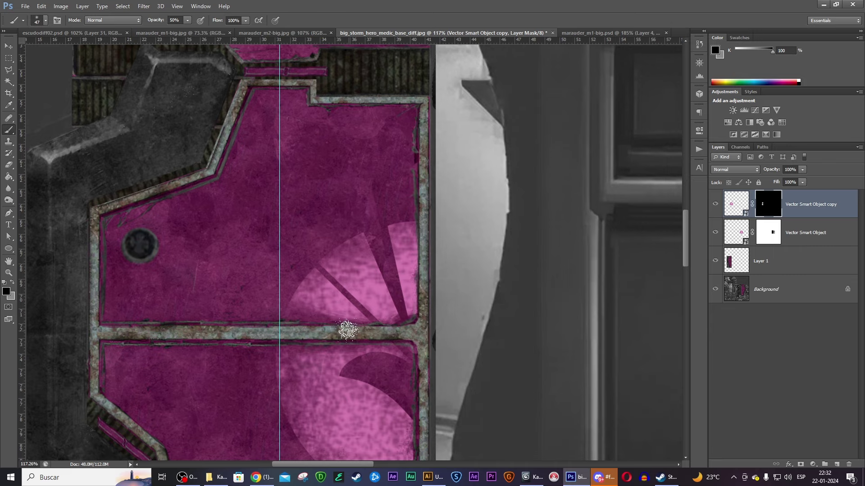
- On the second magenta panel, paint white to reveal the emblem's lower-left edge
scroll(422, 330, "down", 3, "alt")
scroll(422, 330, "down", 2, "alt")
mouse_move(422, 330)
left_mouse_down()
mouse_move(259, 280)
mouse_move(126, 285)
mouse_move(135, 285)
mouse_move(124, 293)
mouse_move(163, 295)
left_mouse_up()
scroll(126, 286, "up", 3, "alt")
scroll(155, 279, "up", 1, "alt")
scroll(159, 292, "up", 1, "alt")
left_click(159, 291, "alt")
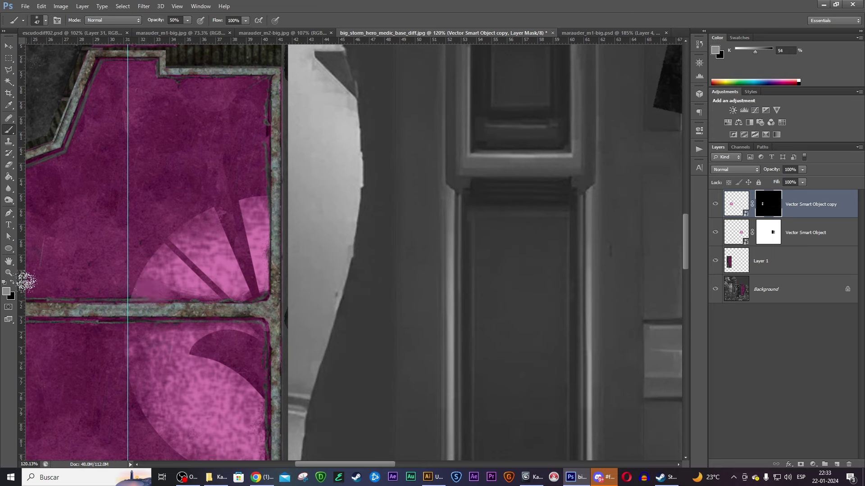
left_click(7, 292)
left_click_drag(686, 134, 559, 106)
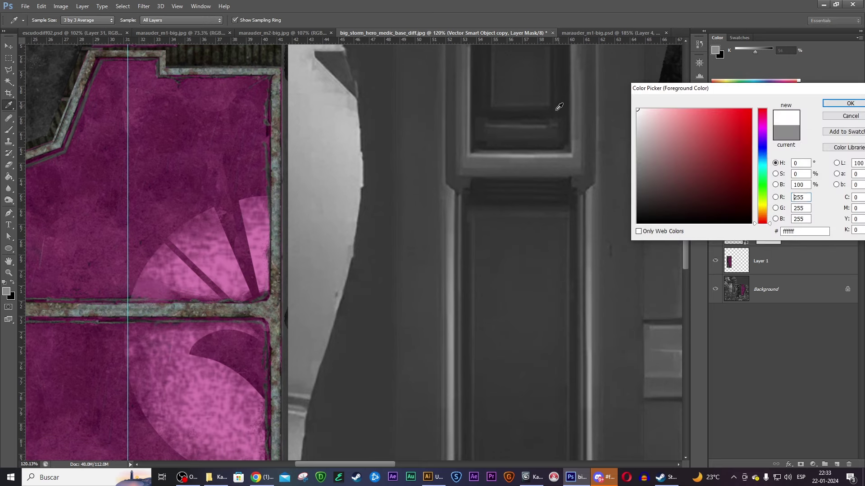
key("Return")
mouse_move(108, 295)
left_mouse_down()
mouse_move(145, 296)
mouse_move(141, 285)
mouse_move(169, 294)
mouse_move(145, 284)
mouse_move(155, 241)
left_mouse_up()
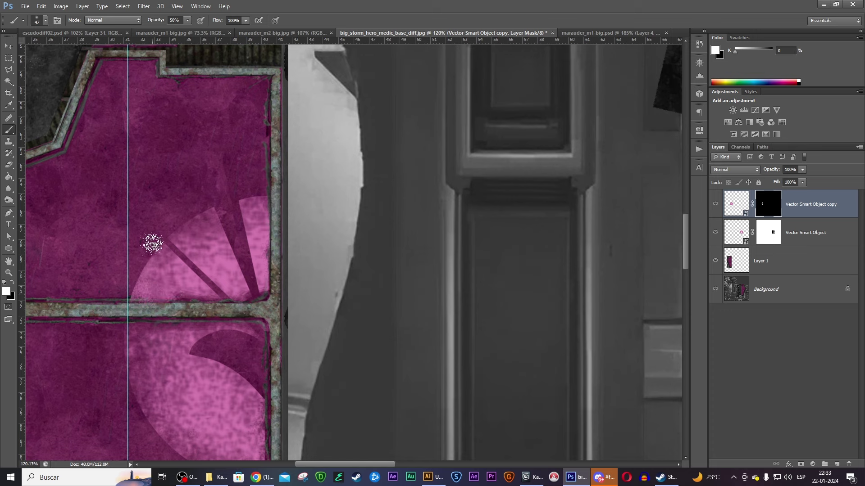
- Mask away pink along the emblem's border edge with an 86 px black brush
left_click(45, 19)
left_click_drag(43, 48, 54, 49)
key("Return")
key("x")
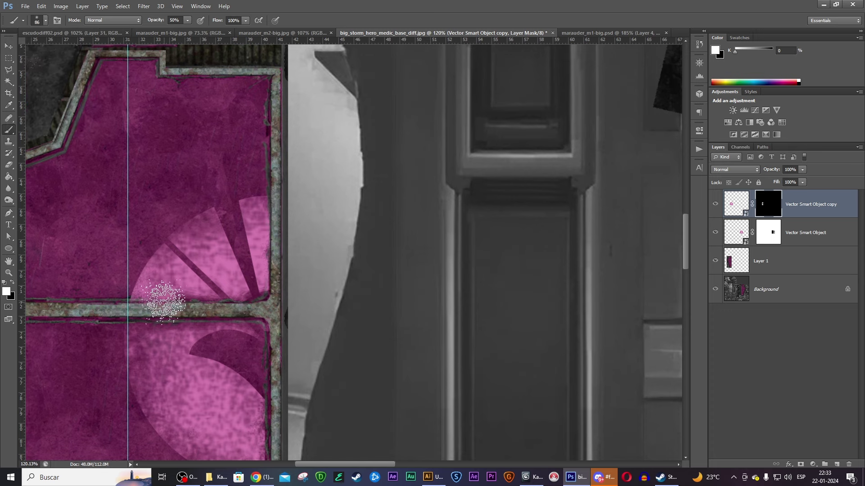
mouse_move(133, 298)
left_mouse_down()
mouse_move(170, 293)
mouse_move(201, 314)
mouse_move(124, 307)
left_mouse_up()
- Save the texture as escudodiff03.psd and over big_storm_hero_medic_base_diff.jpg, then bring up 3ds Max
scroll(124, 307, "down", 6, "alt")
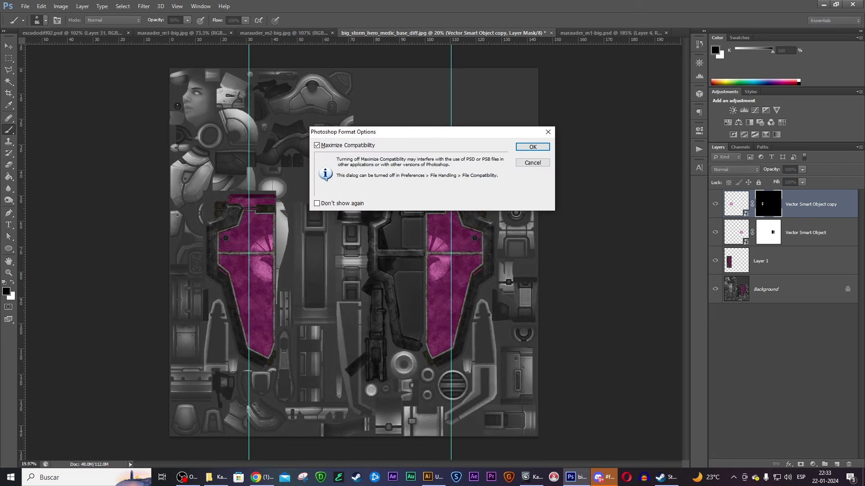
key("Return")
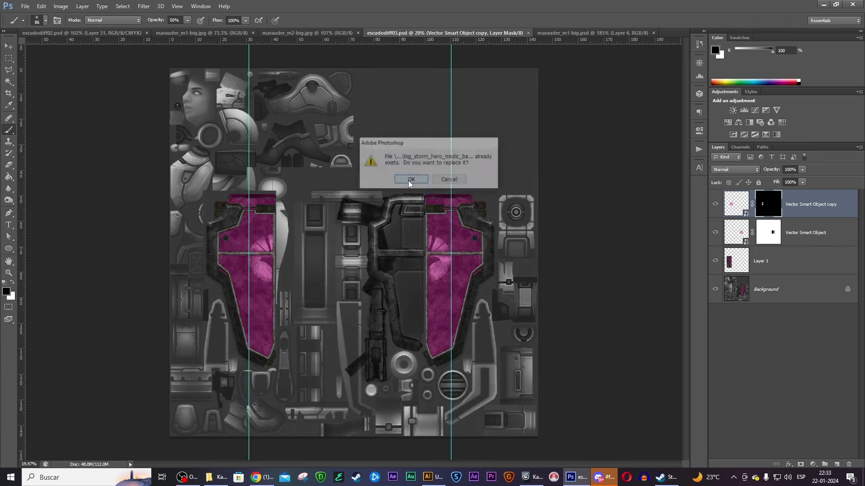
left_click(408, 180)
left_click(540, 117)
mouse_move(553, 477)
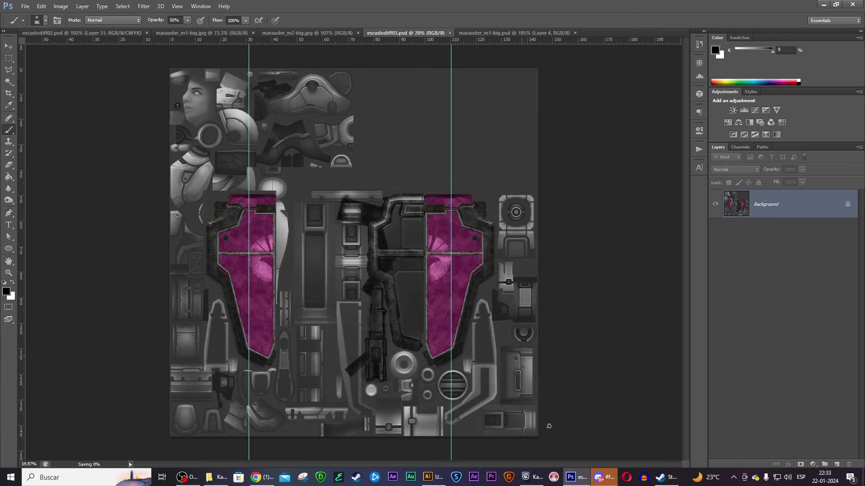
left_click(540, 483)
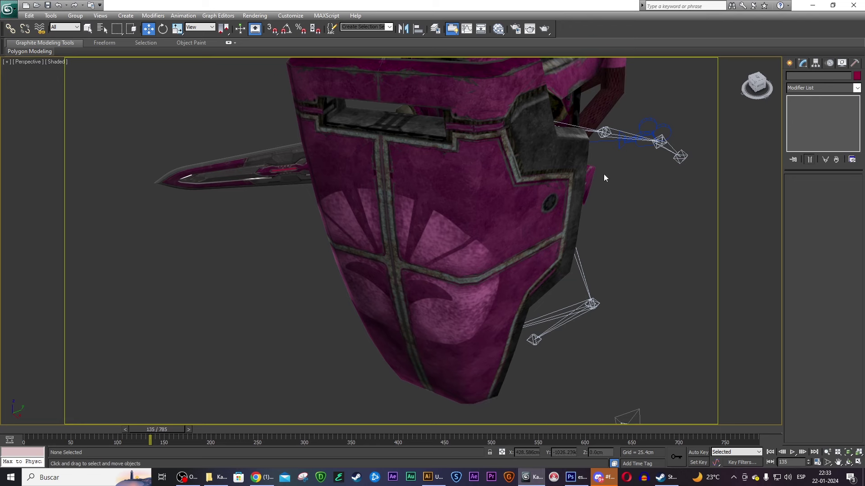
middle_click_drag(688, 116, 689, 130, "alt")
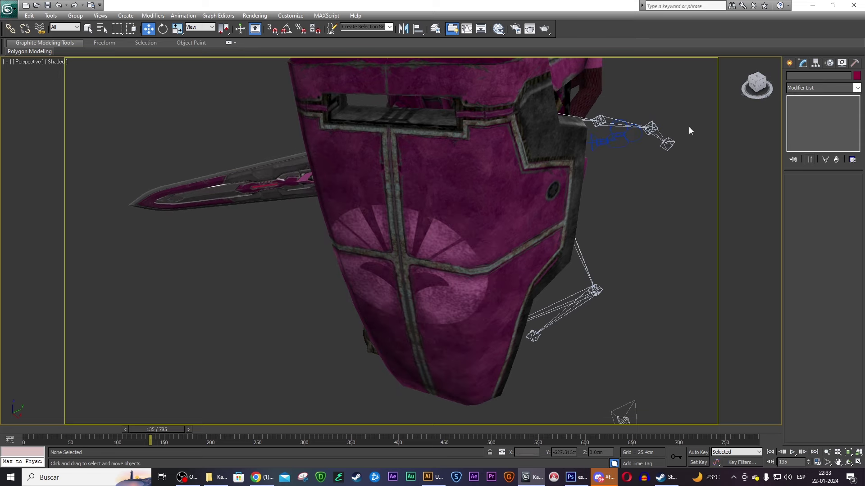
left_click_drag(751, 85, 729, 108)
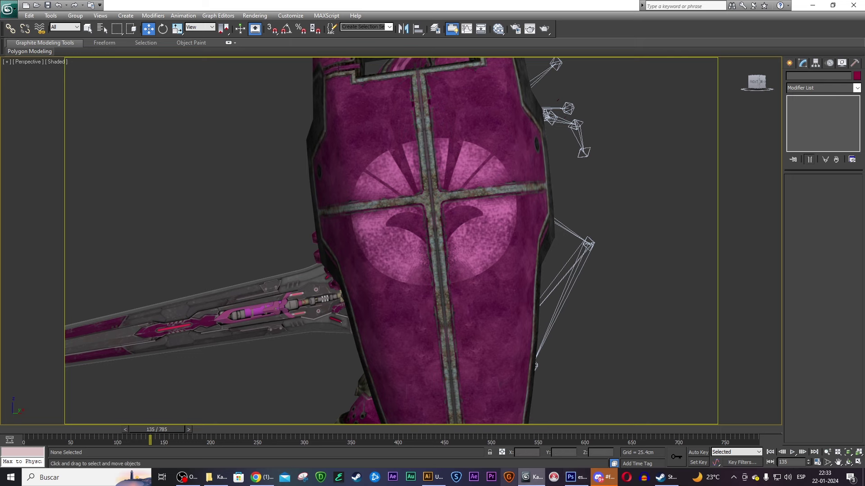
- Back in Photoshop, narrow the Vector Smart Object emblem to about 85% width
left_click(571, 477)
scroll(417, 256, "up", 2, "alt")
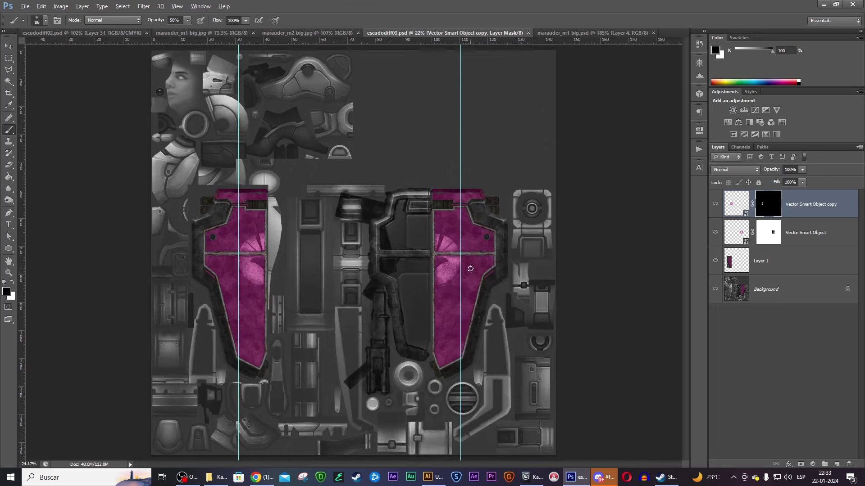
scroll(418, 256, "up", 2, "alt")
scroll(417, 257, "up", 2, "alt")
key("v")
scroll(447, 253, "up", 1, "alt")
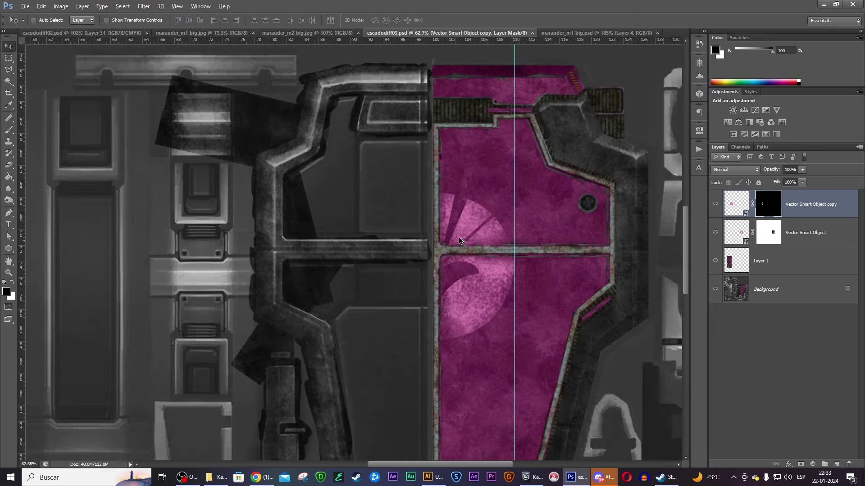
left_click(473, 222, "ctrl")
key("ctrl+t")
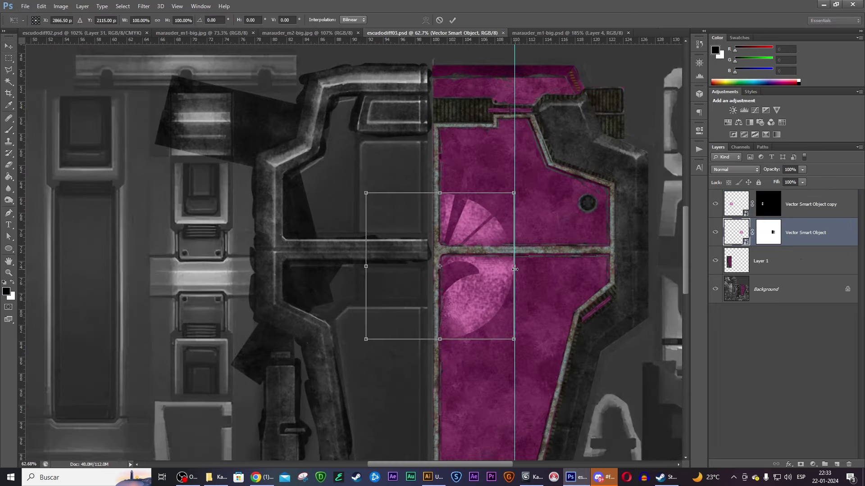
left_click_drag(515, 268, 503, 267, "alt")
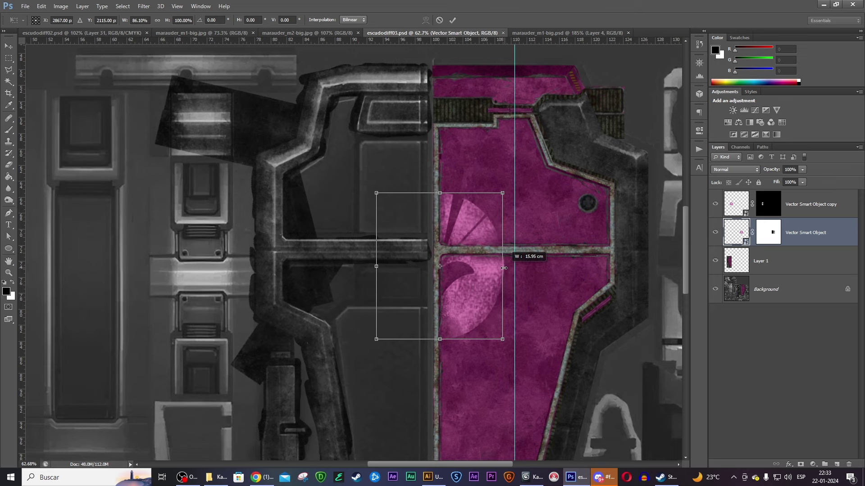
key("Return")
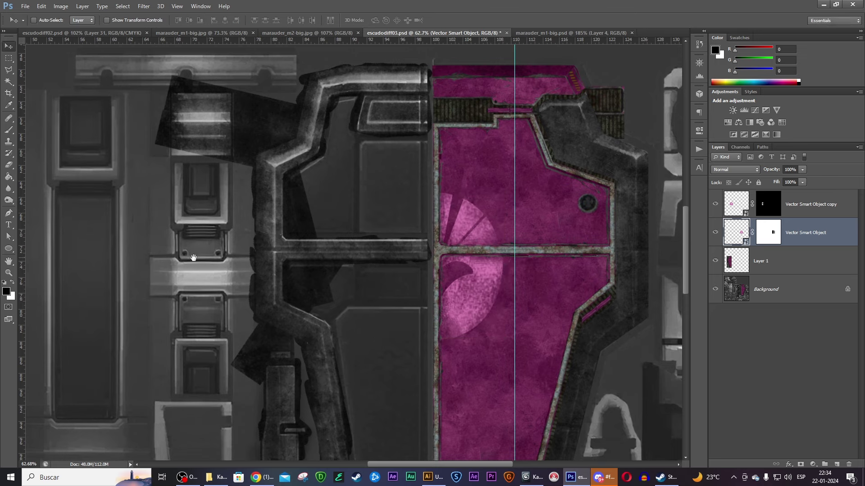
- Narrow the Vector Smart Object copy emblem to about 86% width
left_click(257, 257, "ctrl")
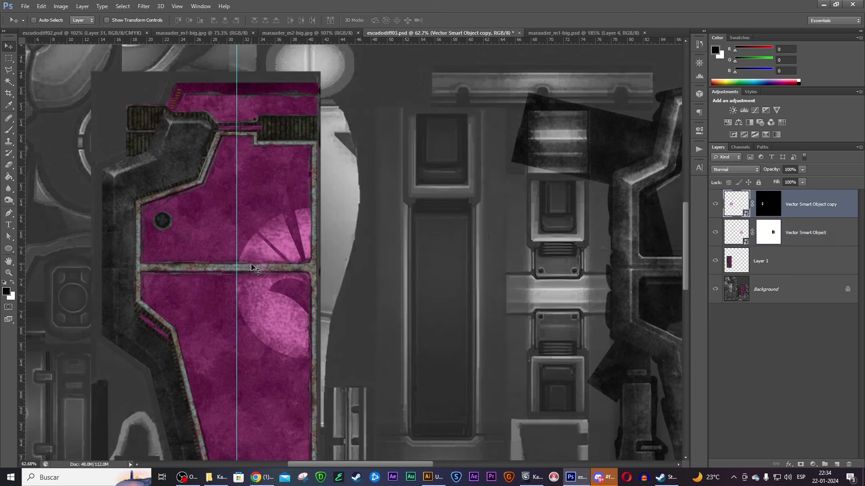
key("ctrl+t")
left_click_drag(235, 283, 248, 284, "alt")
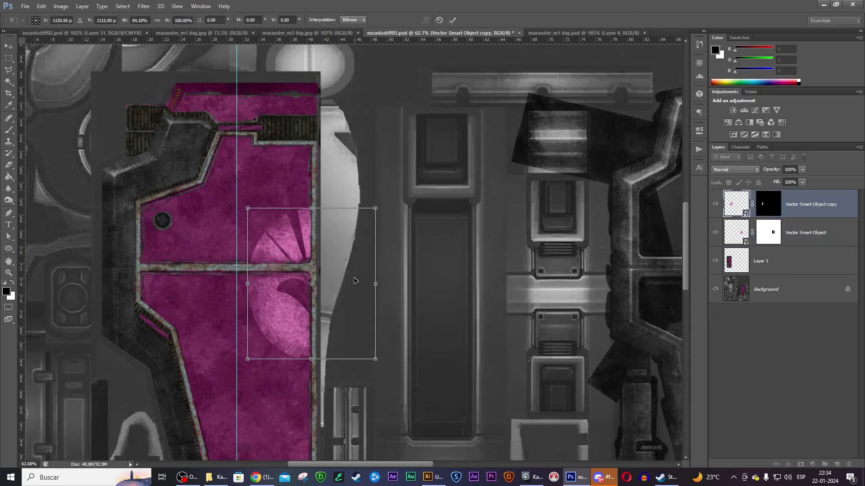
key("Return")
- Save the PSD and overwrite the medic base JPEG with the narrowed emblems
key("ctrl+s")
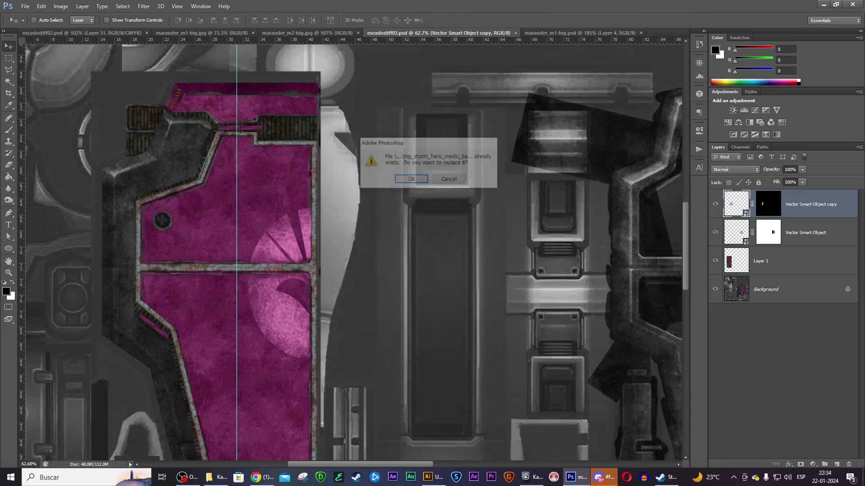
left_click(400, 182)
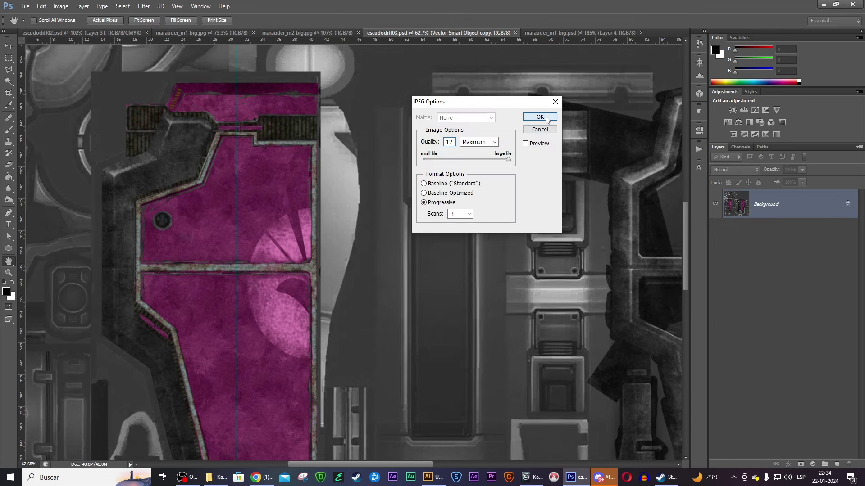
left_click(546, 117)
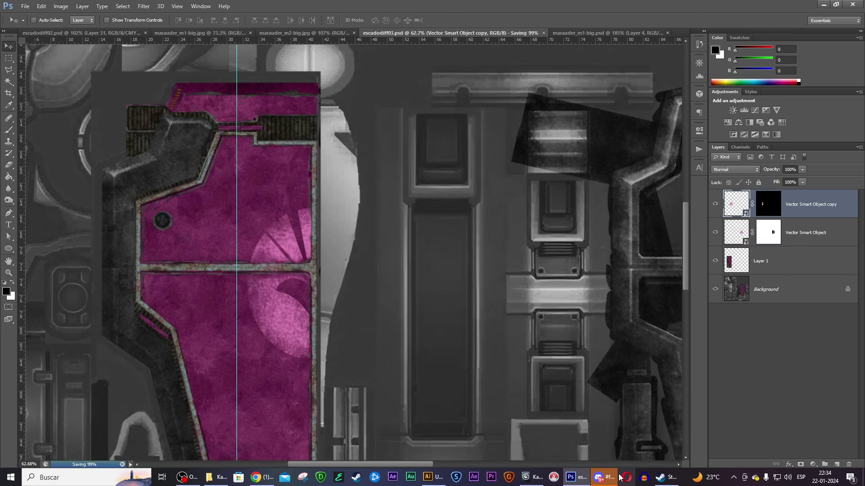
- Back in 3ds Max, orbit to a side view of the mech and select the shield
left_click(525, 482)
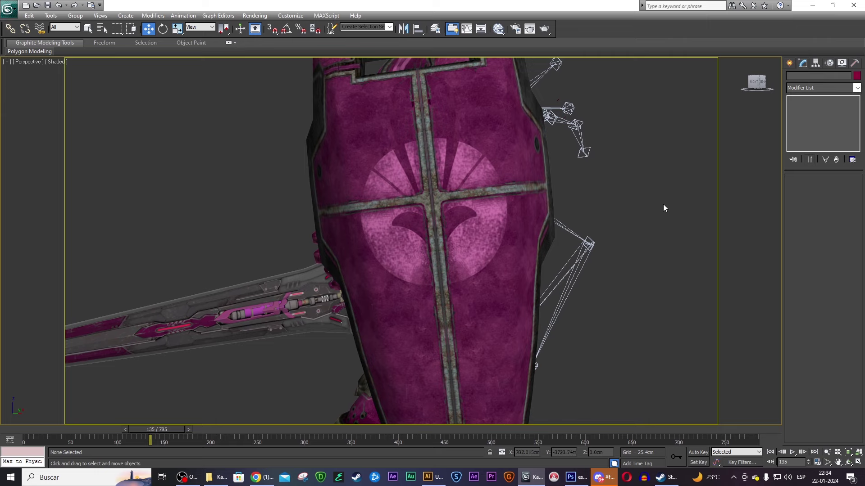
scroll(662, 205, "down", 3)
left_click_drag(748, 88, 739, 88)
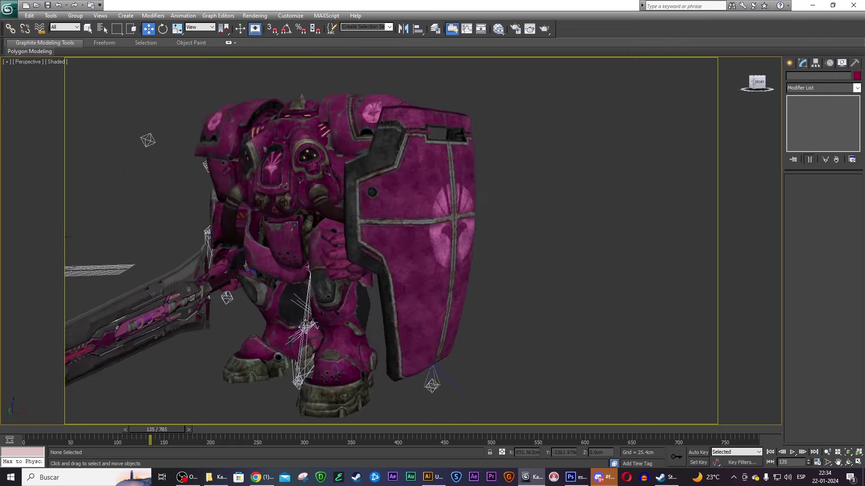
scroll(418, 177, "up", 3)
scroll(421, 178, "up", 2)
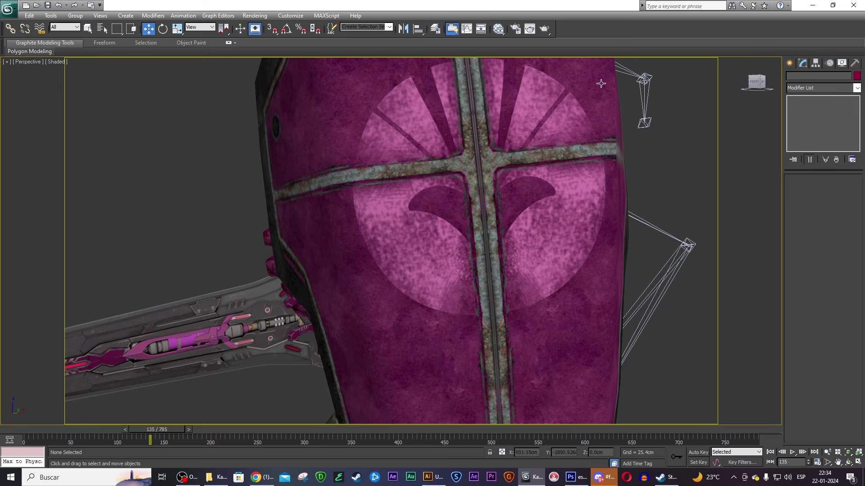
scroll(600, 83, "down", 5)
left_click(469, 242)
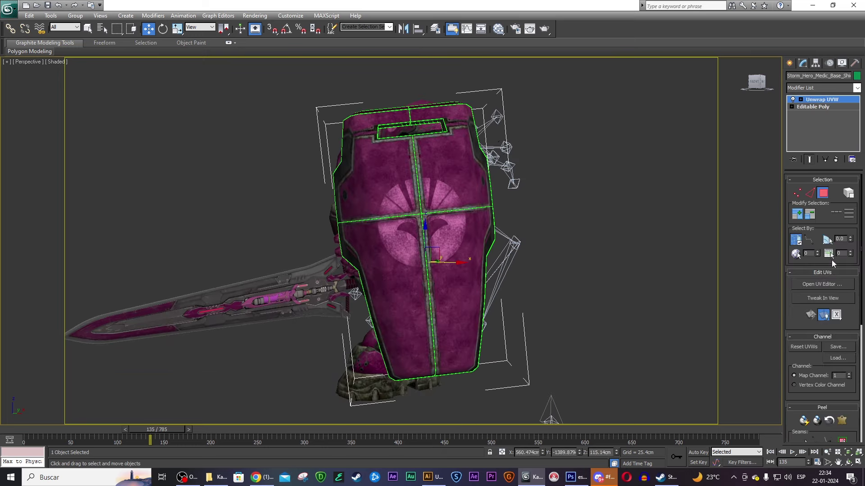
- In a maximized UV editor, select part of the pink island's polygons and move it to the island's top
left_click(826, 282)
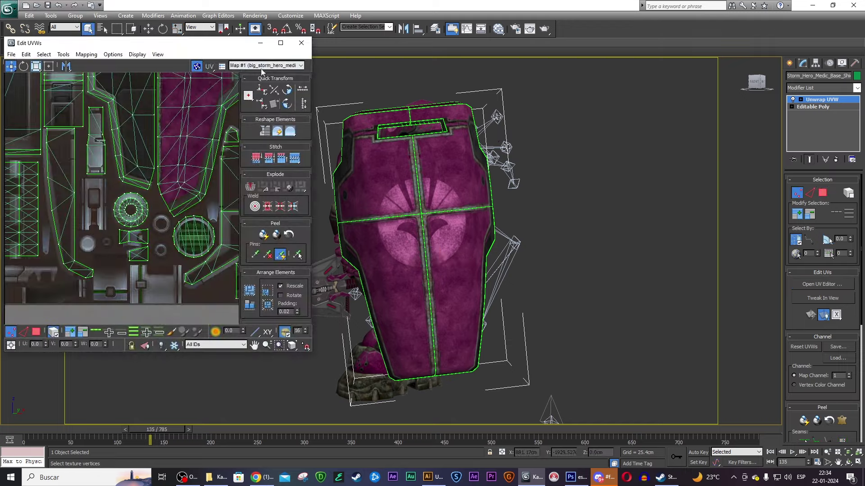
left_click(283, 36)
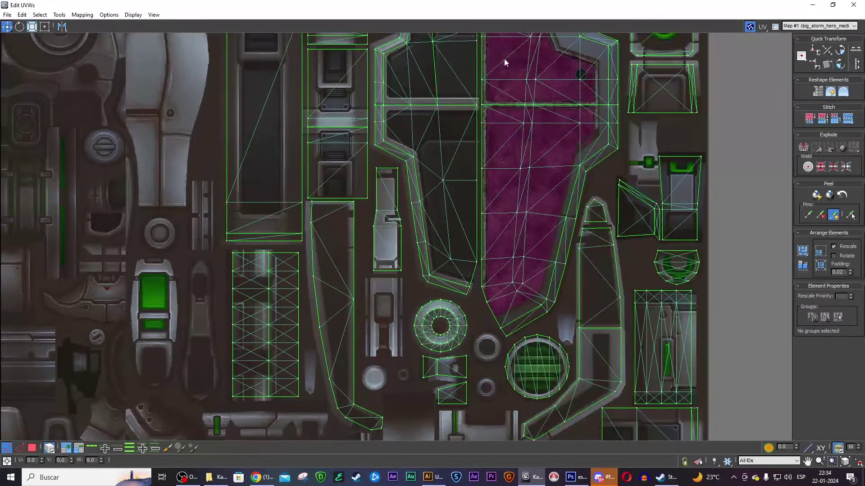
left_click(32, 448)
left_click(515, 144)
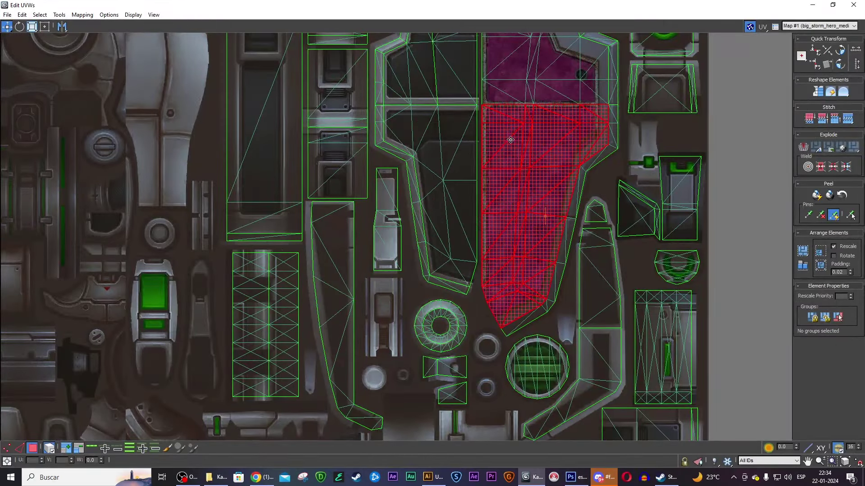
left_click(612, 152, "ctrl")
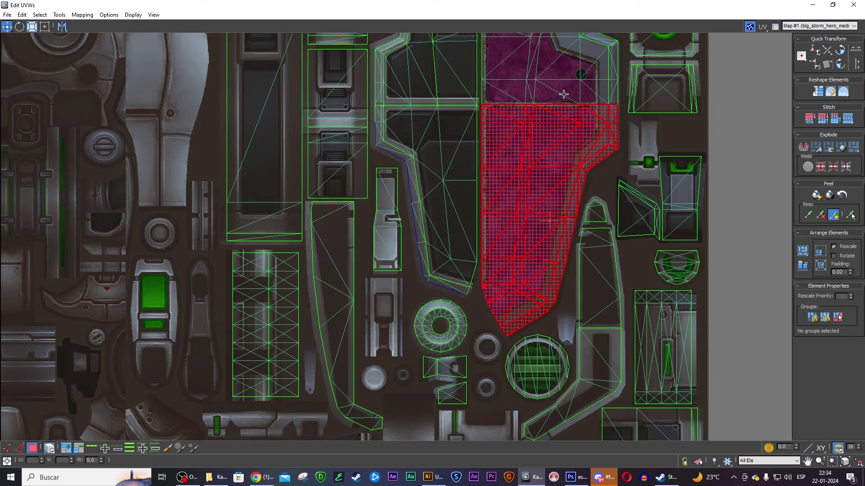
left_click_drag(564, 94, 554, 189)
left_click_drag(562, 157, 558, 108)
- Select the whole pink shield UV island and move it to the layout's left side
scroll(588, 135, "up", 3)
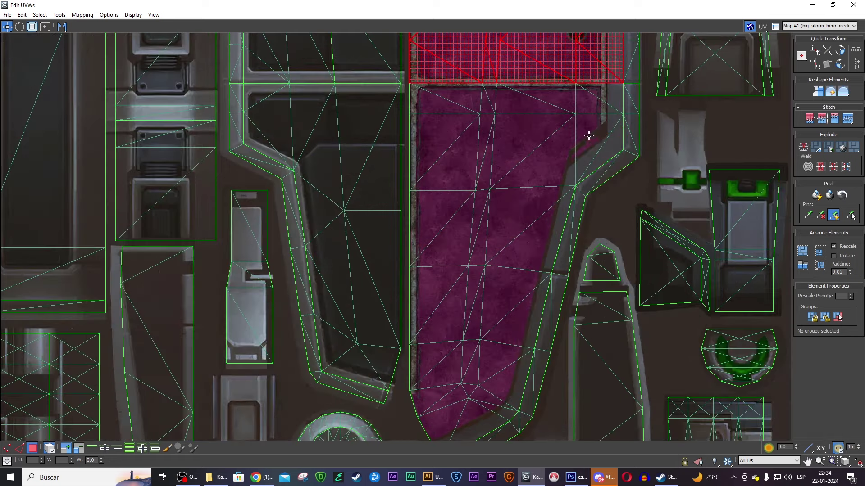
scroll(640, 131, "down", 5)
scroll(686, 210, "up", 2)
middle_click_drag(686, 211, 686, 215)
double_click(595, 203)
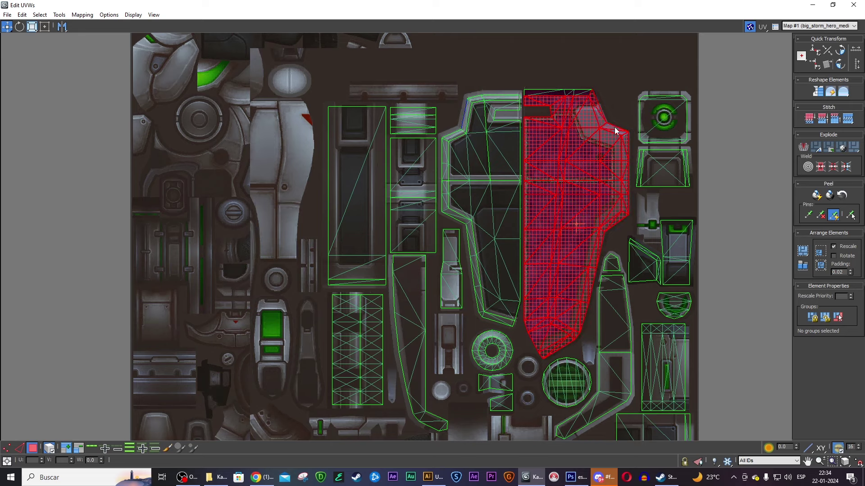
mouse_move(581, 95)
left_mouse_down()
mouse_move(208, 84)
mouse_move(232, 84)
left_mouse_up()
left_click(817, 26)
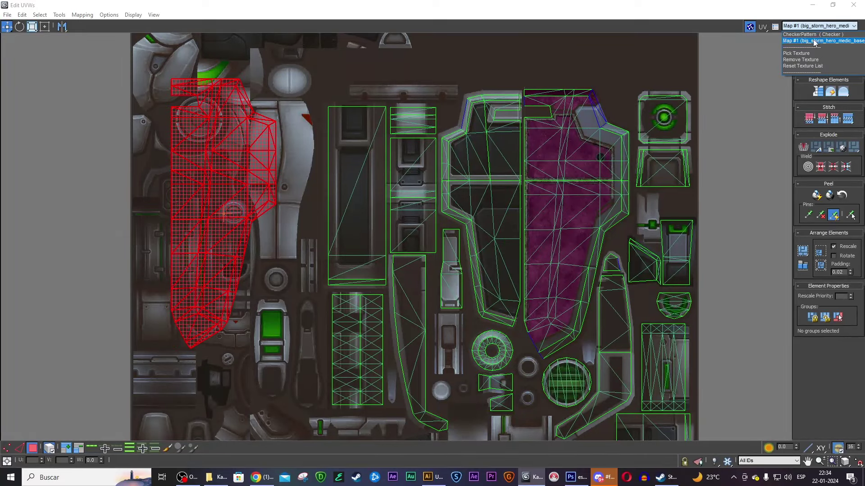
- Reload the updated background texture, mirror the island horizontally and move it up
left_click(815, 41)
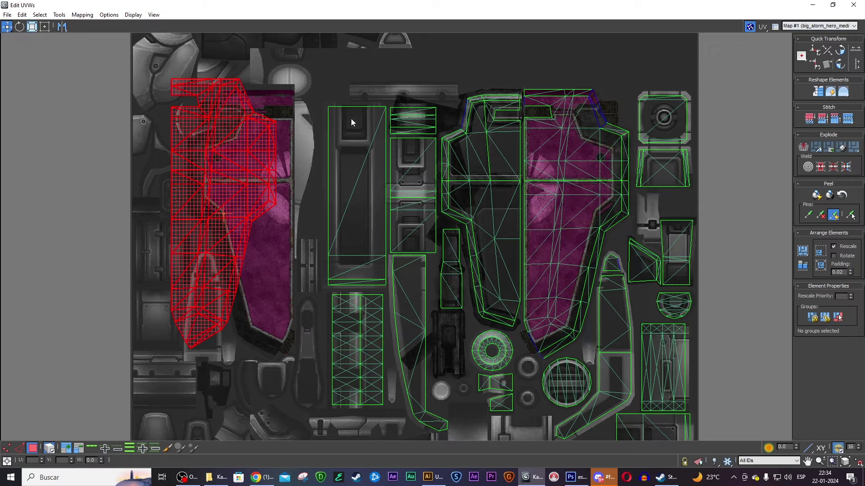
left_click(63, 26)
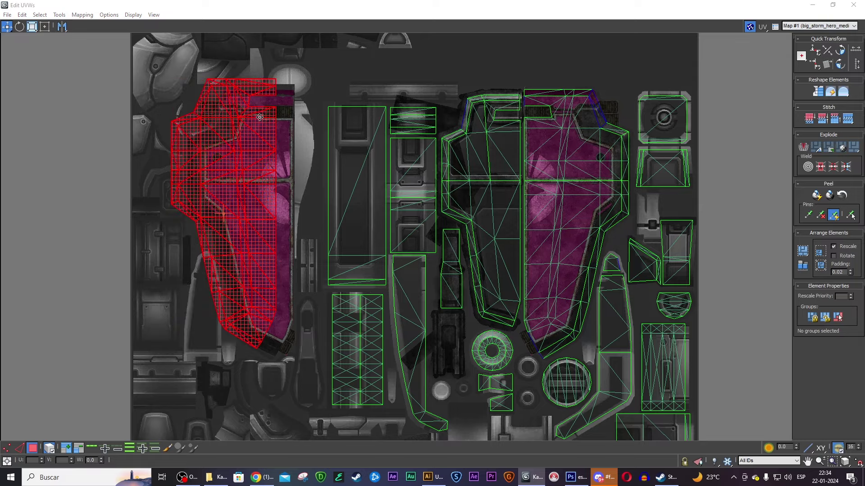
scroll(259, 117, "up", 3)
scroll(324, 167, "up", 3)
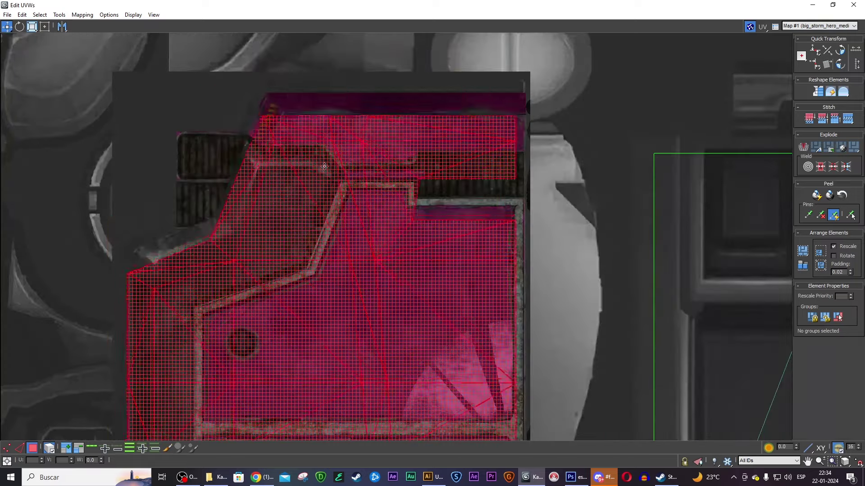
left_click_drag(325, 166, 322, 129)
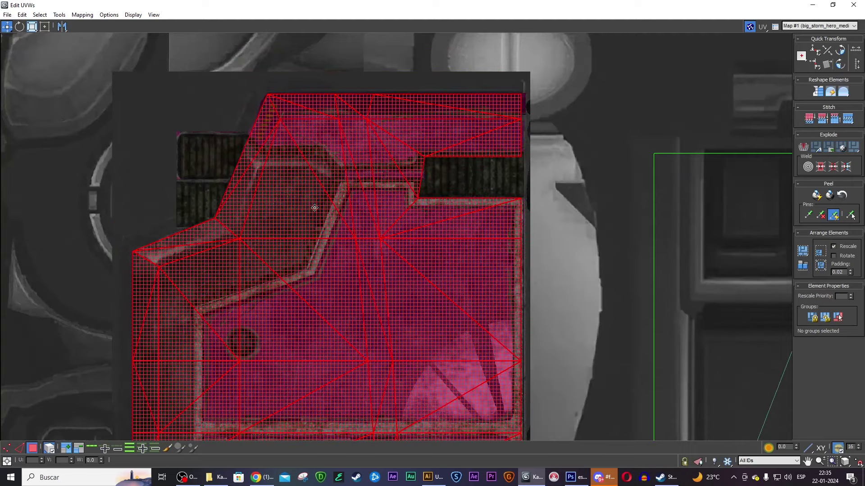
- Nudge the shield UV island right and up onto the magenta panel
scroll(314, 208, "down", 4)
scroll(276, 368, "up", 4)
scroll(258, 323, "up", 3)
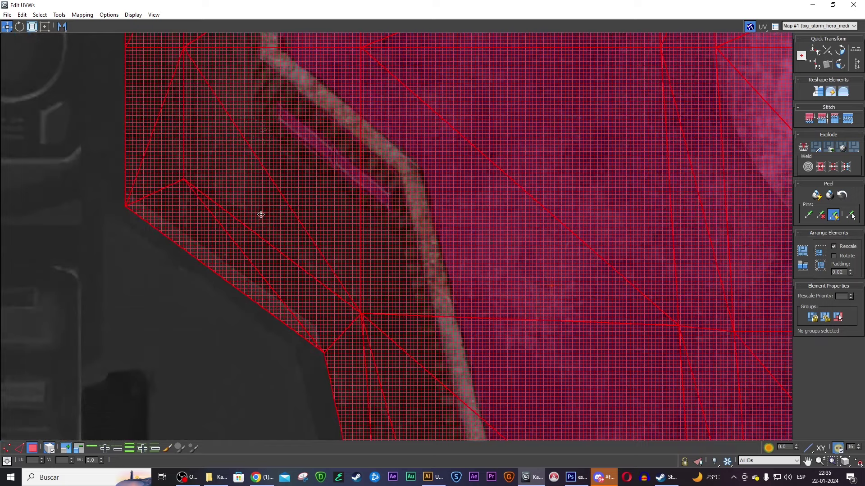
left_click_drag(256, 191, 263, 198)
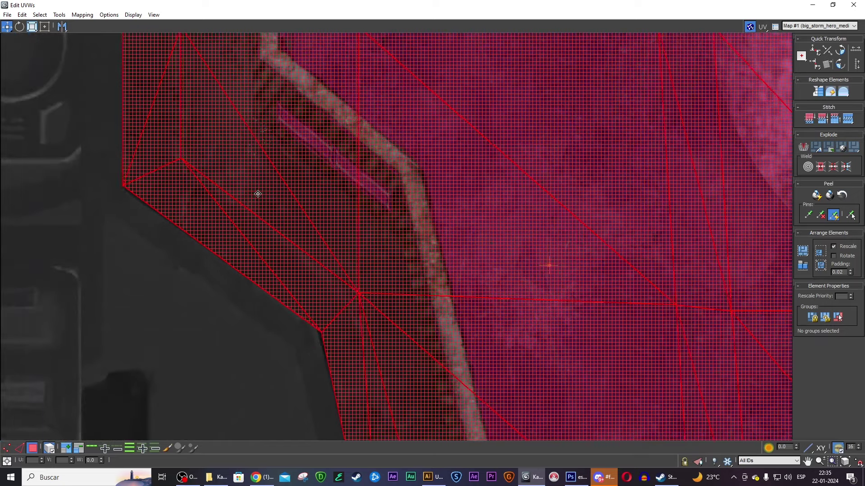
scroll(283, 190, "down", 3)
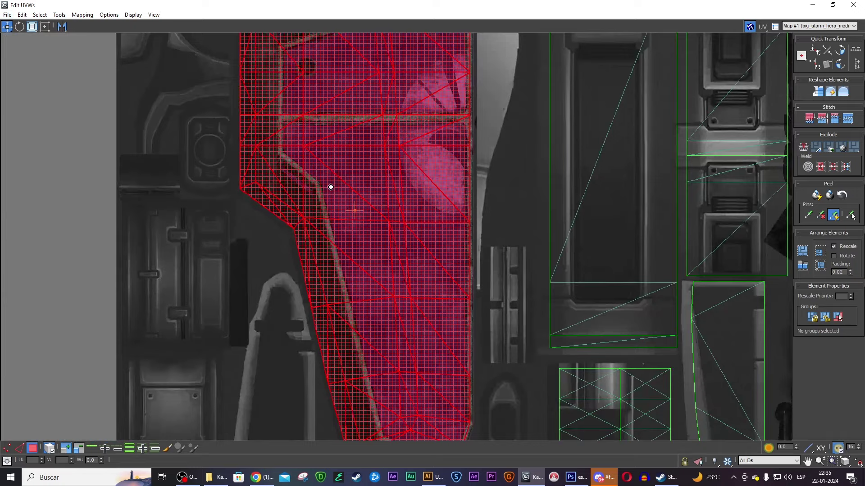
left_click_drag(331, 187, 333, 186)
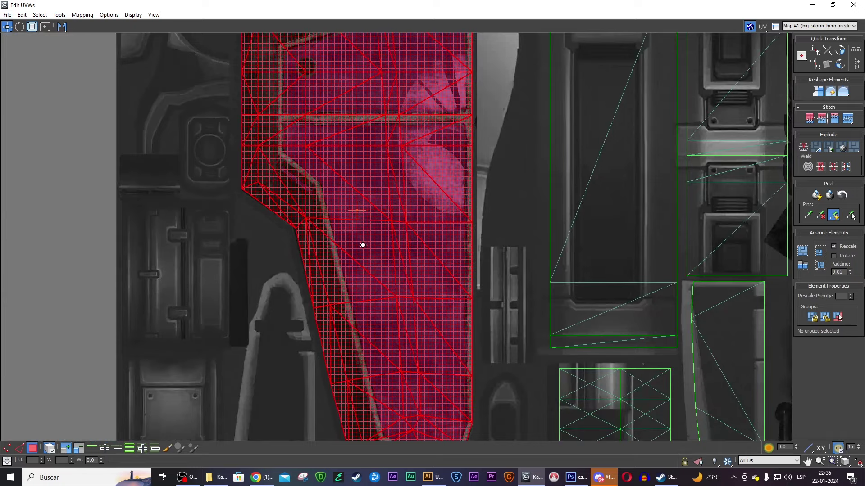
left_click_drag(363, 245, 408, 159)
scroll(547, 322, "up", 2)
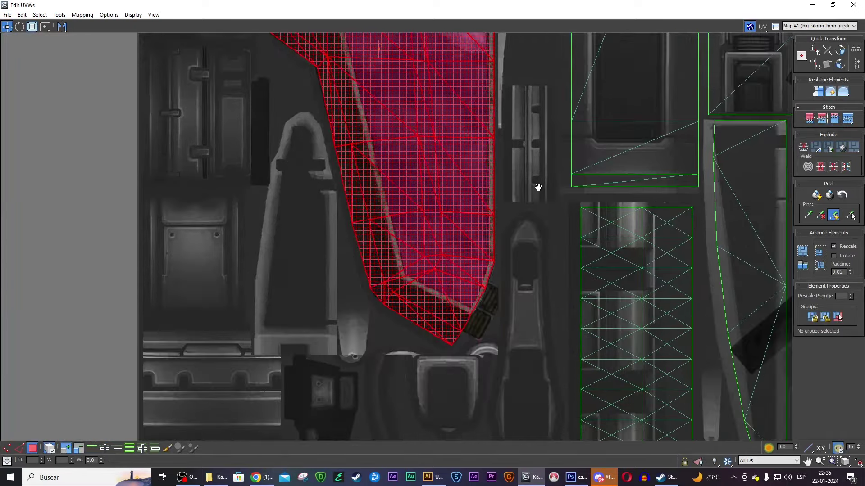
scroll(471, 329, "up", 3)
left_click_drag(452, 309, 451, 310)
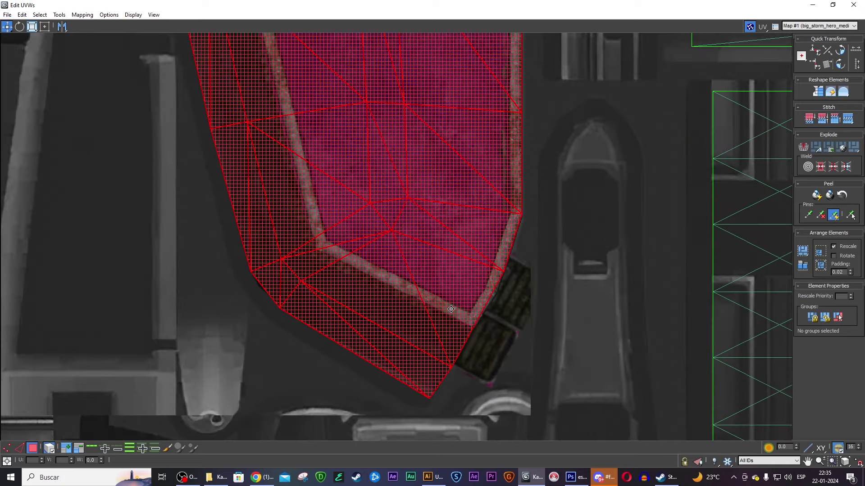
- Shift the island slightly down and squash it vertically to fit the panel
scroll(495, 203, "down", 3)
middle_click_drag(515, 174, 455, 154)
scroll(456, 154, "up", 2)
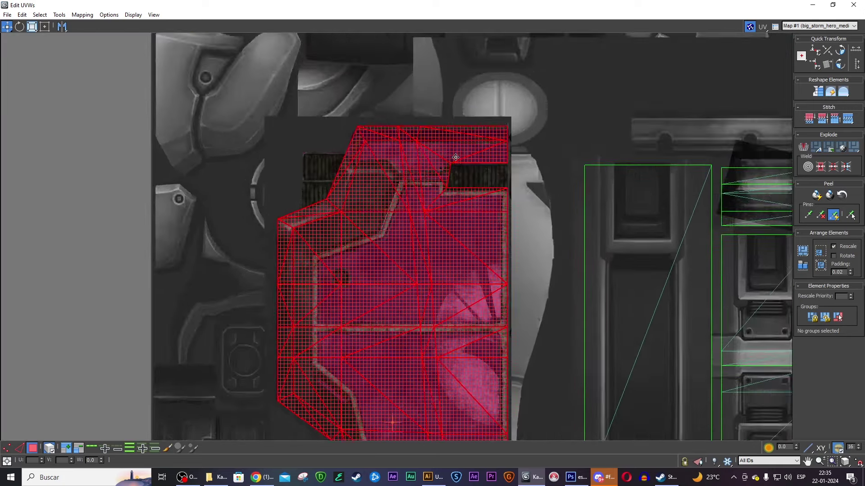
scroll(448, 157, "up", 2)
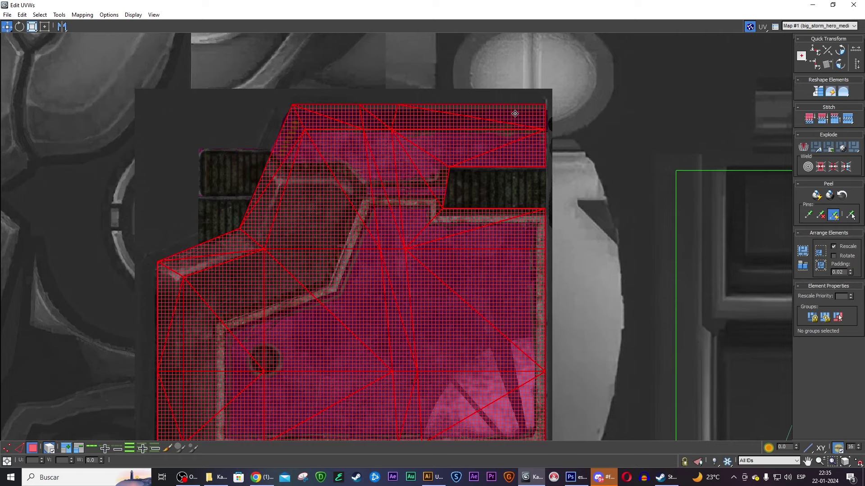
left_click_drag(542, 108, 538, 113)
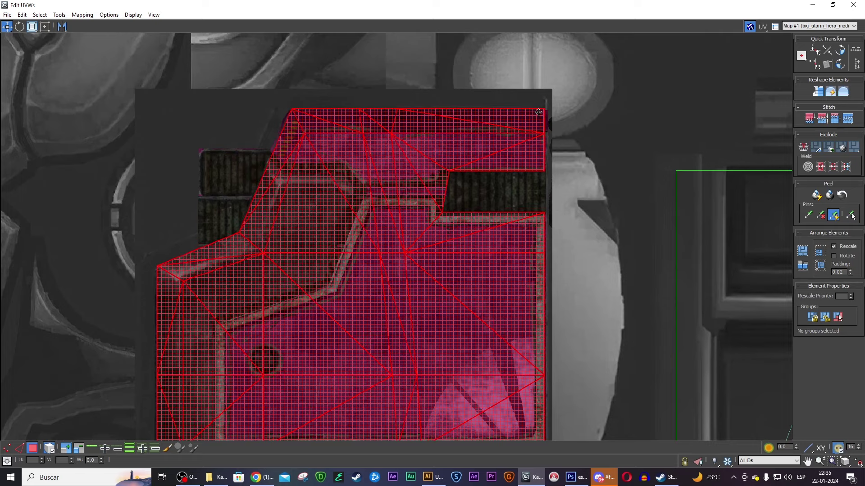
scroll(539, 113, "down", 5)
scroll(253, 89, "up", 1)
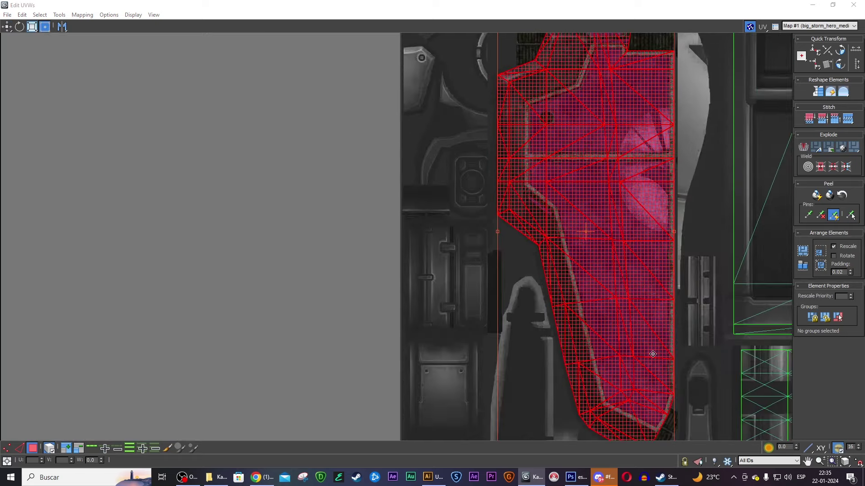
middle_click_drag(653, 354, 572, 222)
scroll(531, 328, "up", 3)
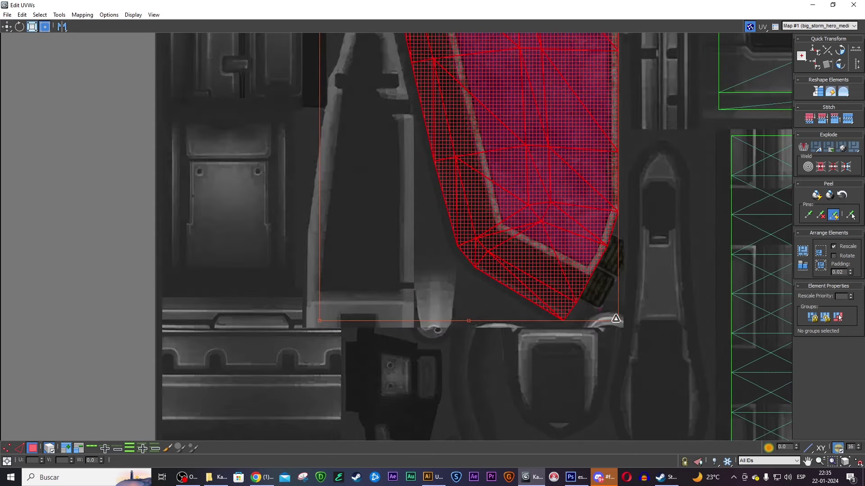
left_click_drag(619, 320, 622, 311)
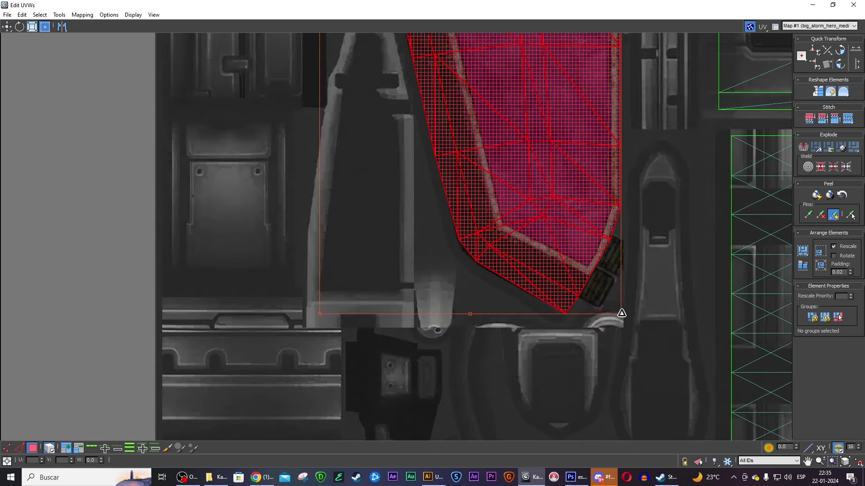
- Deselect the fitted island and marquee-select both parts of the other shield half
scroll(589, 178, "down", 4)
scroll(585, 176, "up", 3)
scroll(523, 176, "up", 1)
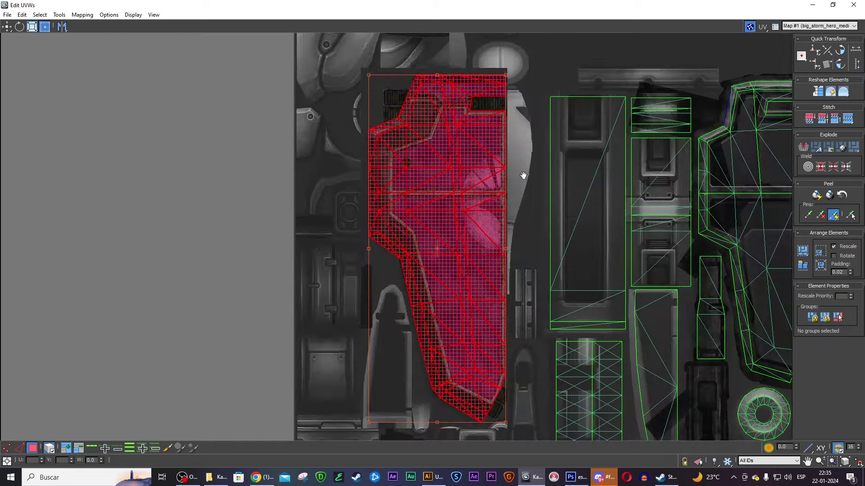
scroll(524, 176, "up", 2)
scroll(517, 242, "up", 1)
middle_click_drag(617, 228, 527, 183)
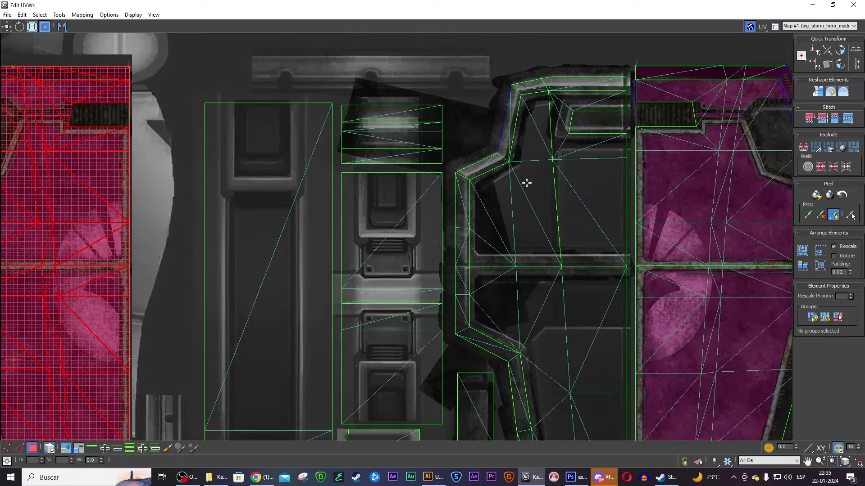
left_click(662, 110)
middle_click_drag(662, 111, 433, 126)
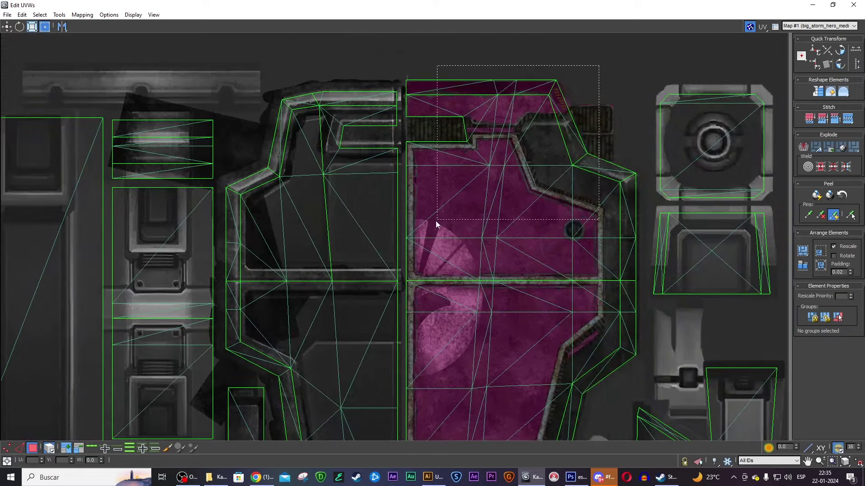
left_click_drag(599, 65, 436, 224)
middle_click_drag(585, 273, 559, 135)
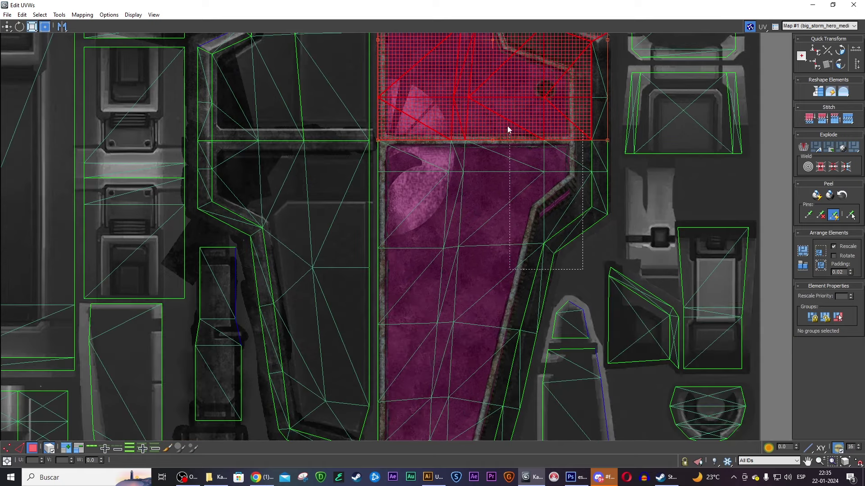
left_click_drag(582, 270, 508, 129)
left_click_drag(597, 149, 596, 146)
middle_click_drag(532, 268, 517, 68)
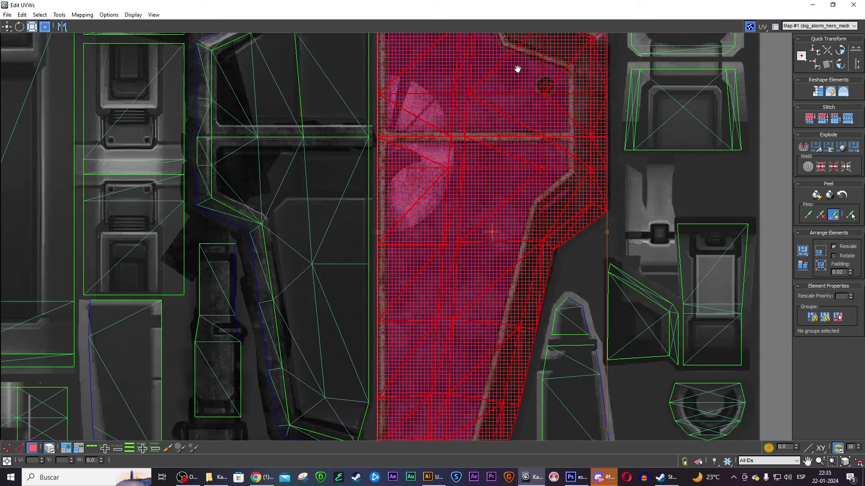
- Shorten the selected shield half by raising its bottom edge, then close the UV editor
left_click_drag(591, 338, 590, 334)
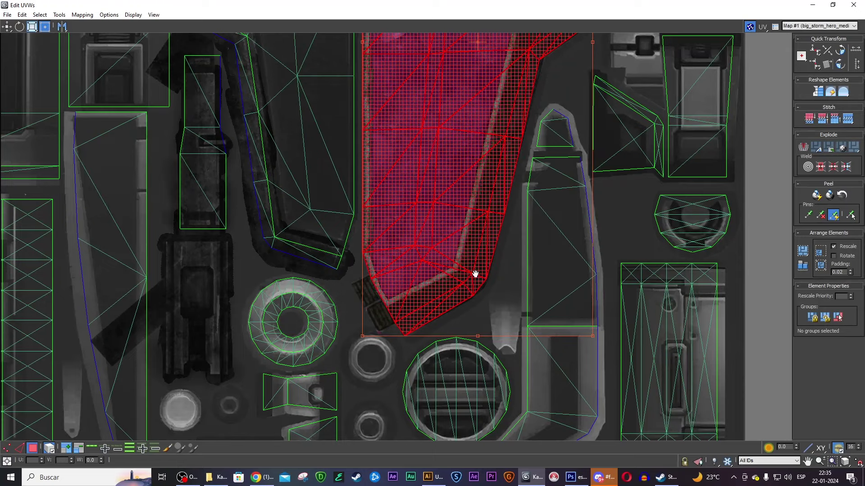
middle_click_drag(475, 274, 474, 324)
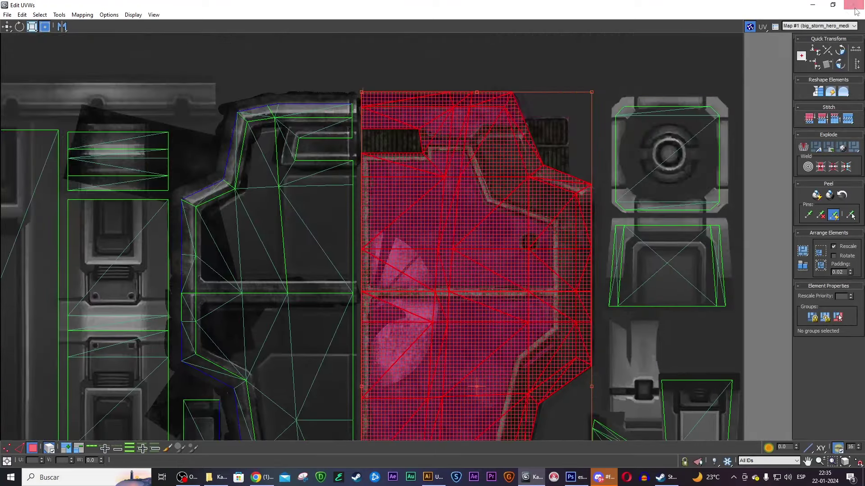
left_click(853, 5)
left_click(599, 192)
- Orbit around the shield to inspect the aligned emblem and clear the selection
scroll(547, 200, "up", 5)
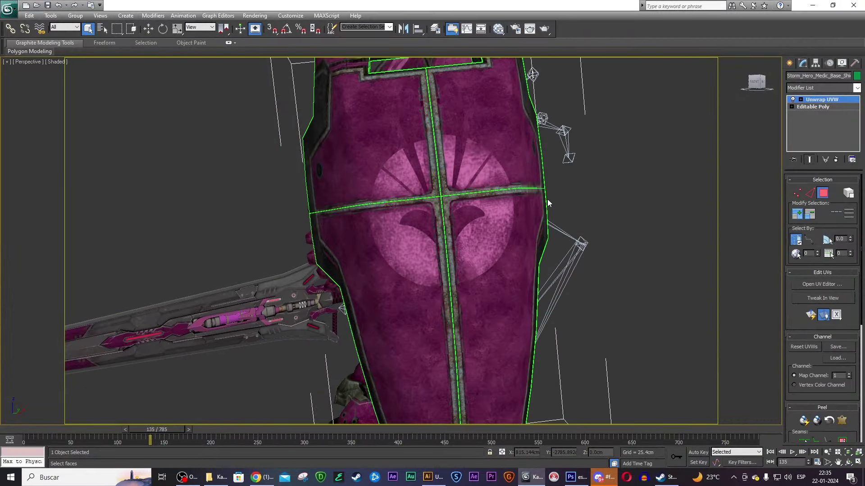
scroll(547, 201, "up", 3)
scroll(548, 201, "down", 3)
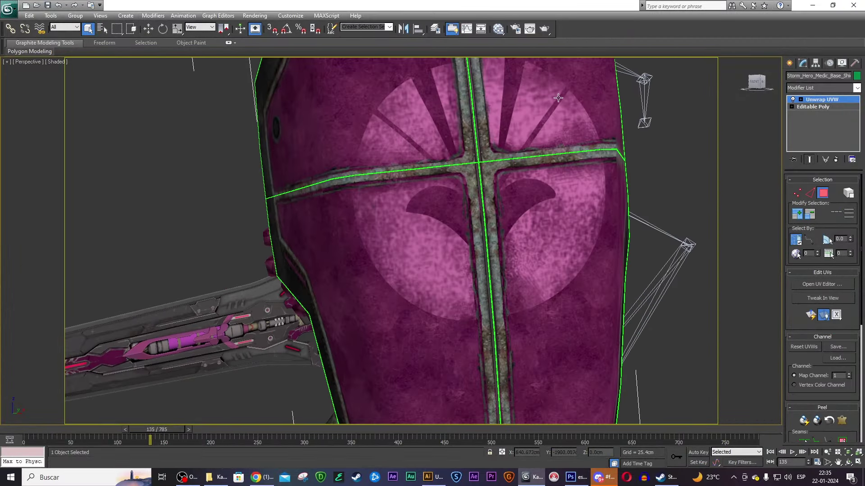
middle_click_drag(377, 102, 382, 170)
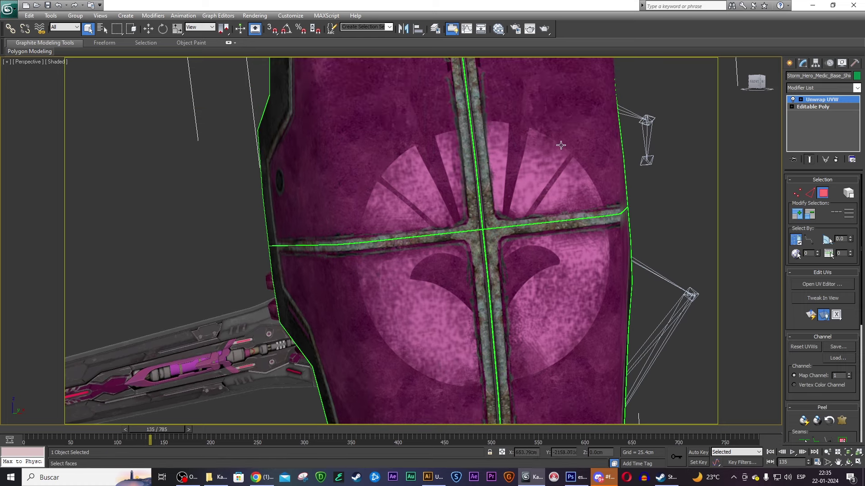
scroll(540, 171, "down", 2)
scroll(655, 182, "down", 2)
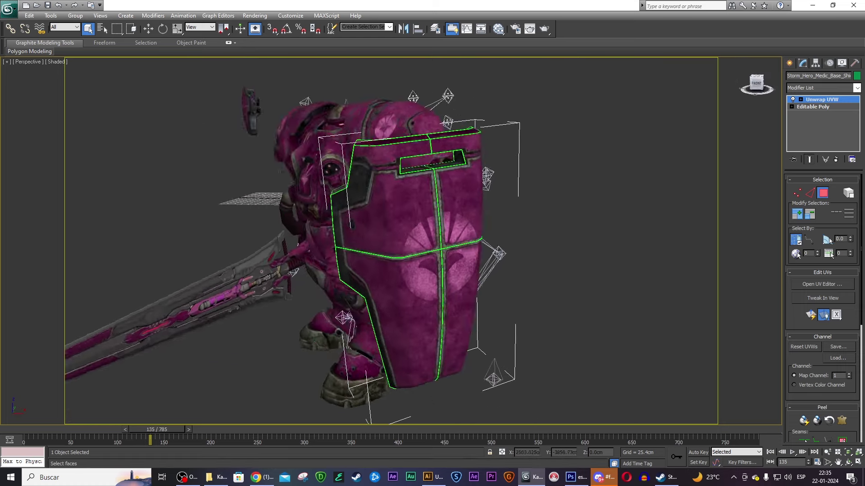
mouse_move(656, 182)
middle_mouse_down("alt")
mouse_move(729, 100)
mouse_move(714, 150)
middle_mouse_up("alt")
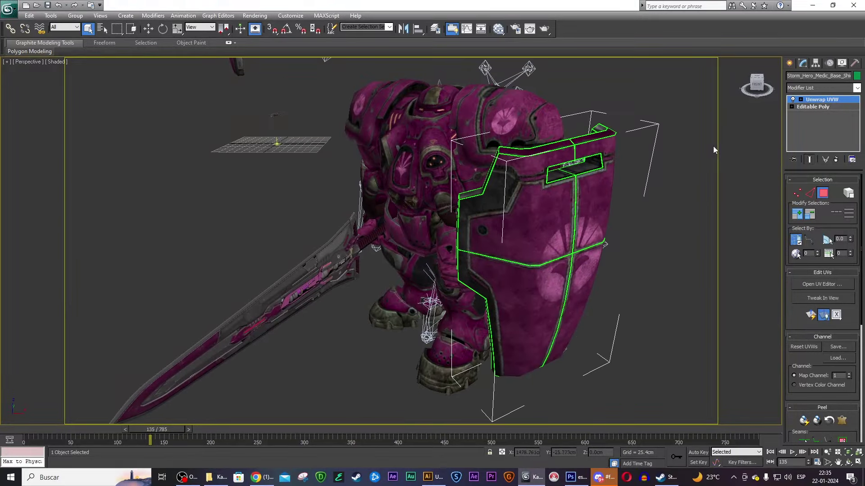
left_click_drag(758, 90, 740, 102)
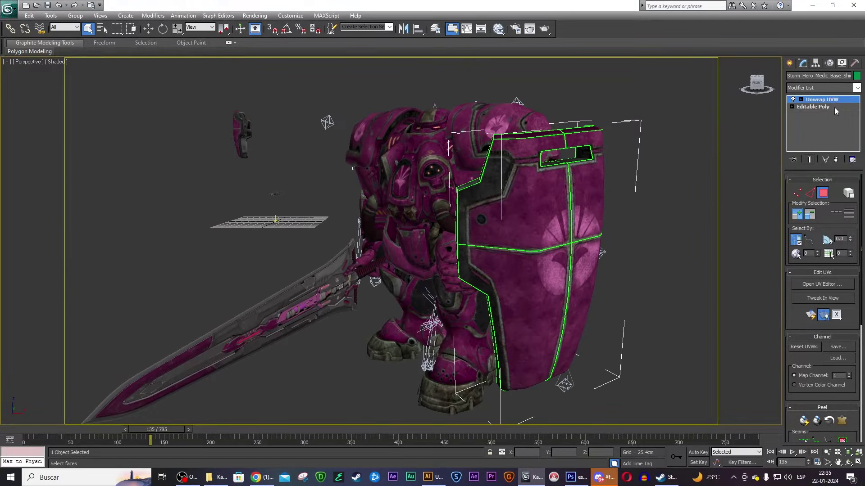
left_click(644, 184)
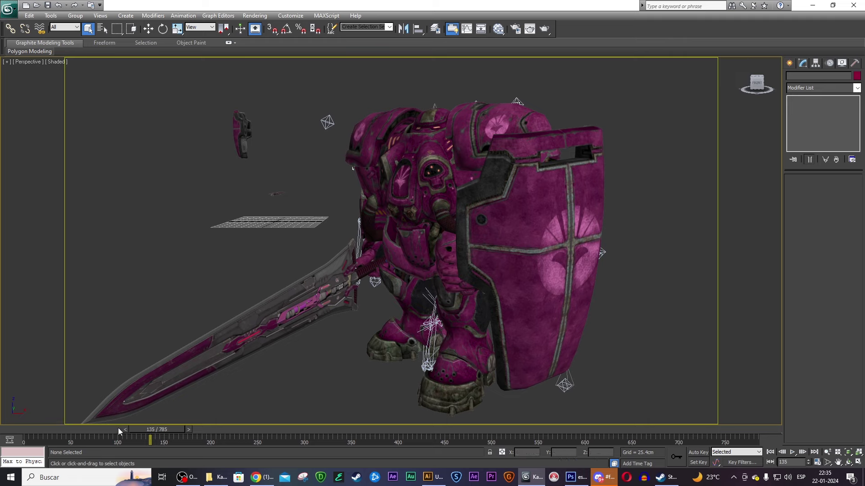
mouse_move(118, 428)
left_mouse_down()
mouse_move(64, 431)
mouse_move(531, 426)
mouse_move(185, 427)
mouse_move(79, 425)
mouse_move(164, 415)
mouse_move(169, 421)
mouse_move(73, 418)
mouse_move(280, 426)
left_mouse_up()
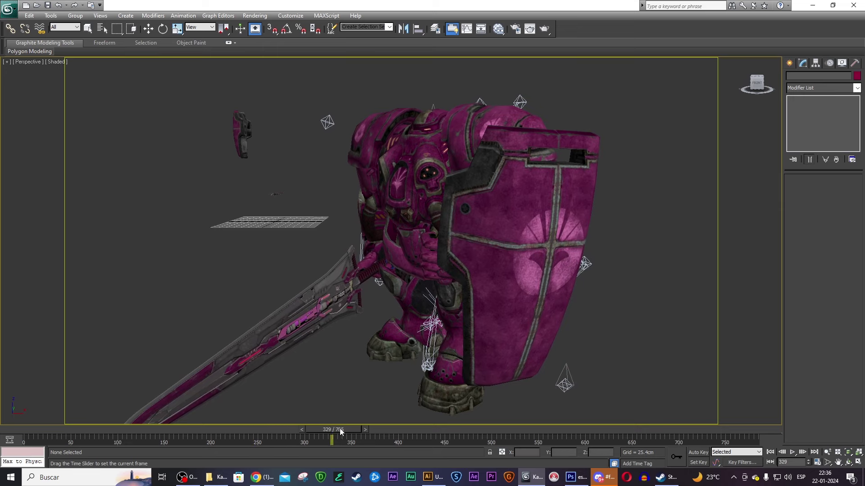
mouse_move(340, 428)
left_mouse_down()
mouse_move(513, 436)
mouse_move(479, 440)
mouse_move(528, 431)
mouse_move(482, 430)
mouse_move(518, 430)
mouse_move(494, 425)
mouse_move(540, 430)
mouse_move(494, 430)
mouse_move(504, 428)
left_mouse_up()
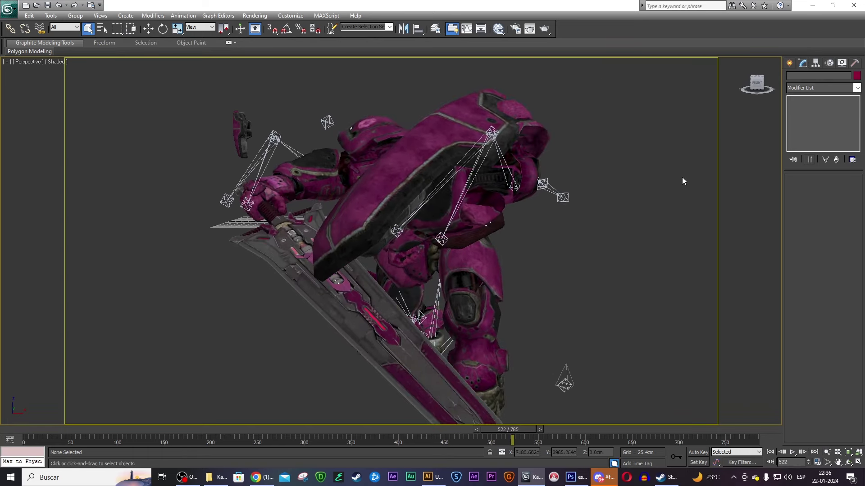
mouse_move(681, 181)
middle_mouse_down("alt")
mouse_move(314, 209)
mouse_move(445, 133)
middle_mouse_up("alt")
scroll(445, 133, "up", 5)
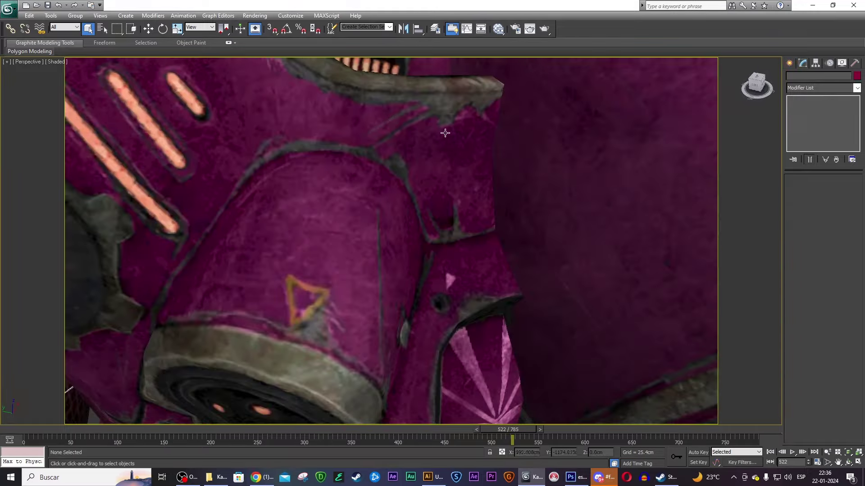
scroll(445, 133, "down", 5)
scroll(512, 151, "down", 5)
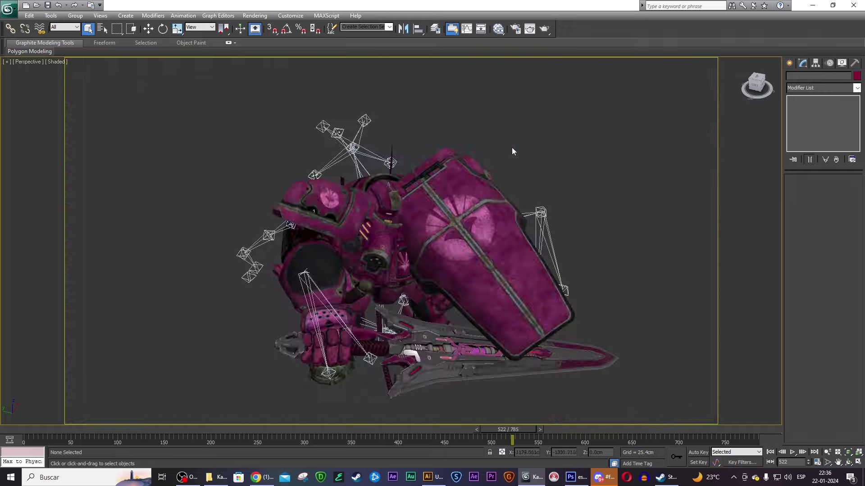
left_click(758, 98)
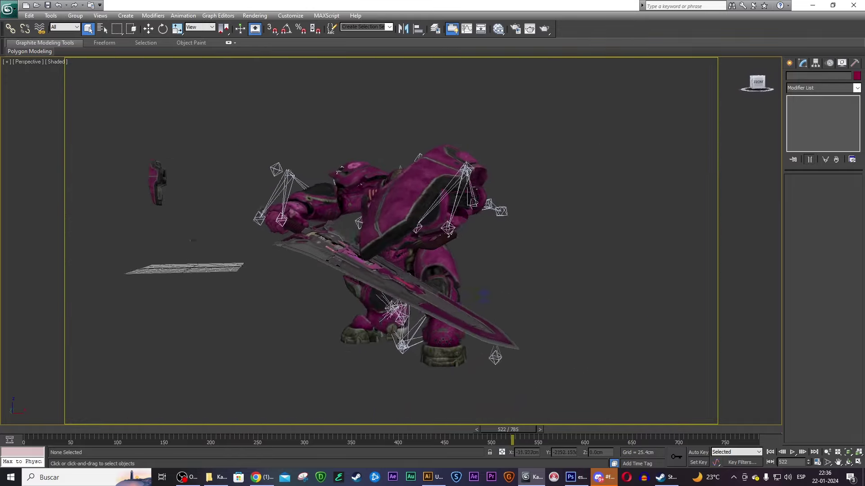
middle_click_drag(392, 243, 405, 234, "alt")
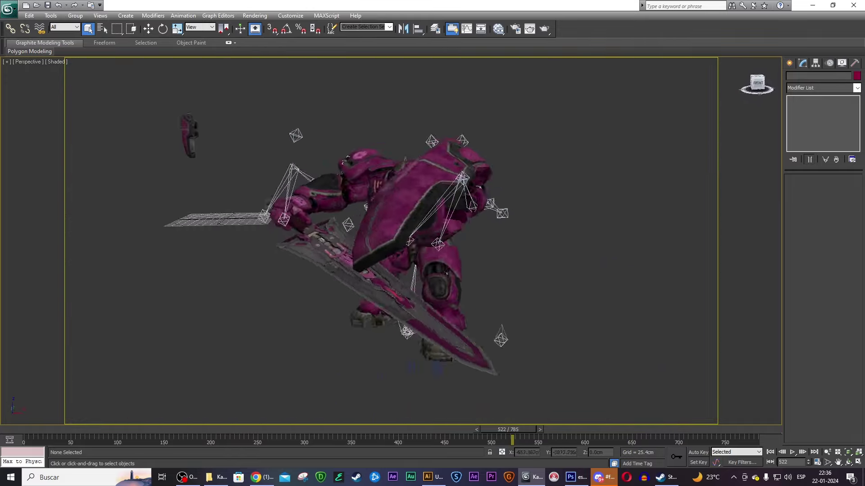
middle_click_drag(103, 239, 128, 228, "alt")
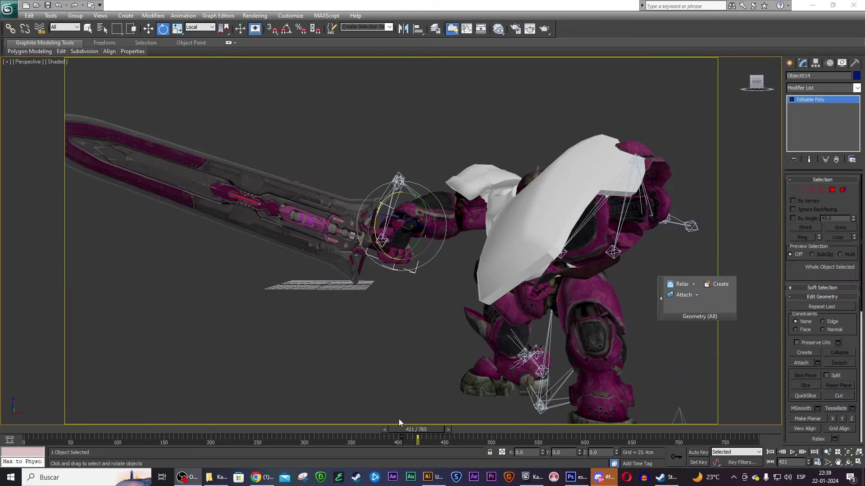
- With Auto Key, rotate the sword hand upright near frame 421 and back down at 436
mouse_move(423, 436)
left_mouse_down()
mouse_move(403, 429)
mouse_move(420, 428)
left_mouse_up()
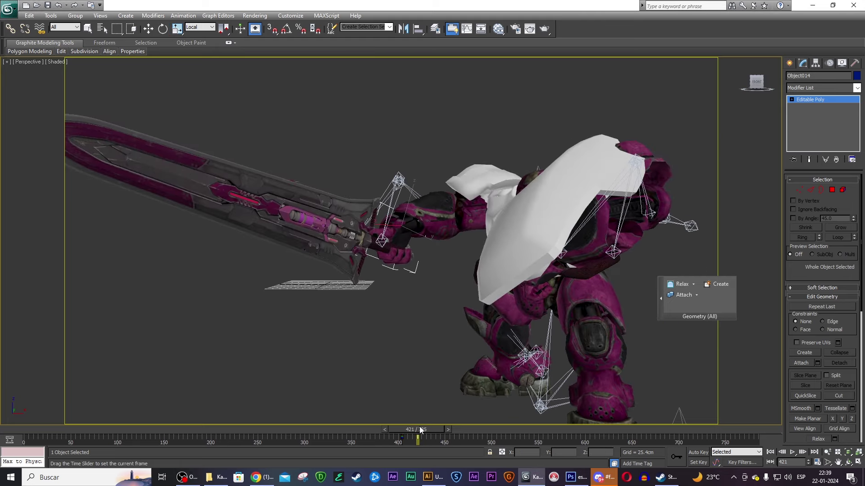
left_click(696, 453)
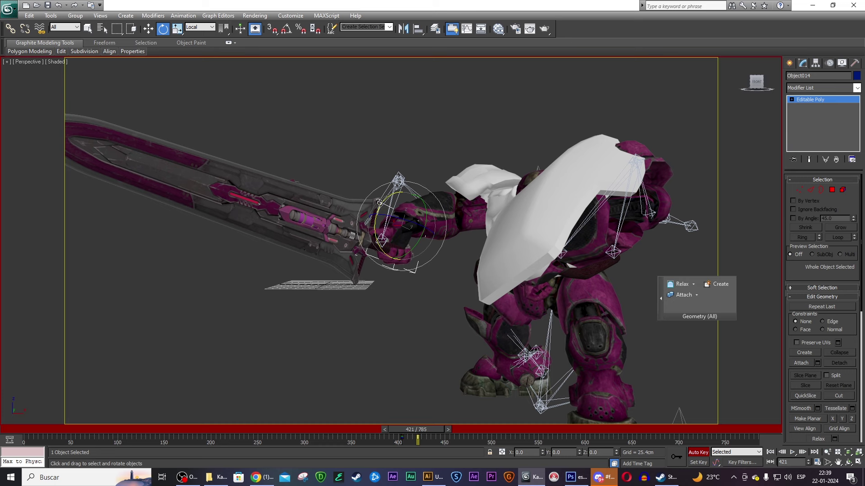
left_click_drag(378, 202, 398, 168)
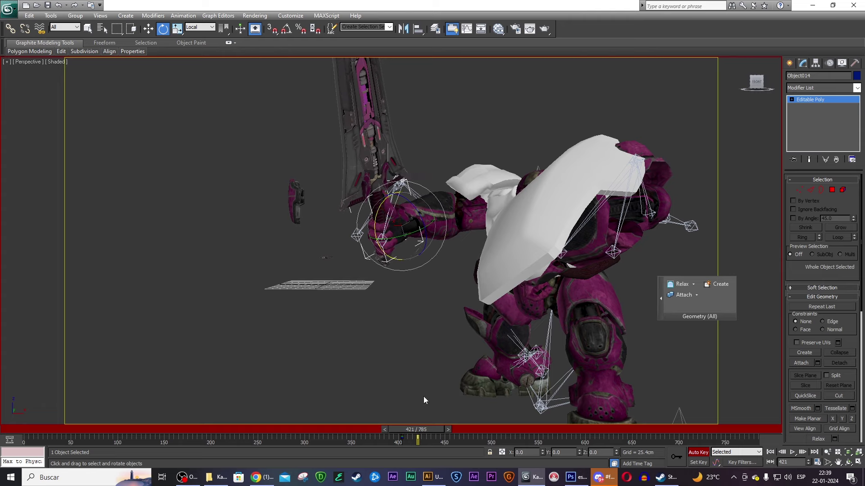
mouse_move(423, 431)
left_mouse_down()
mouse_move(409, 428)
mouse_move(436, 421)
left_mouse_up()
key("e")
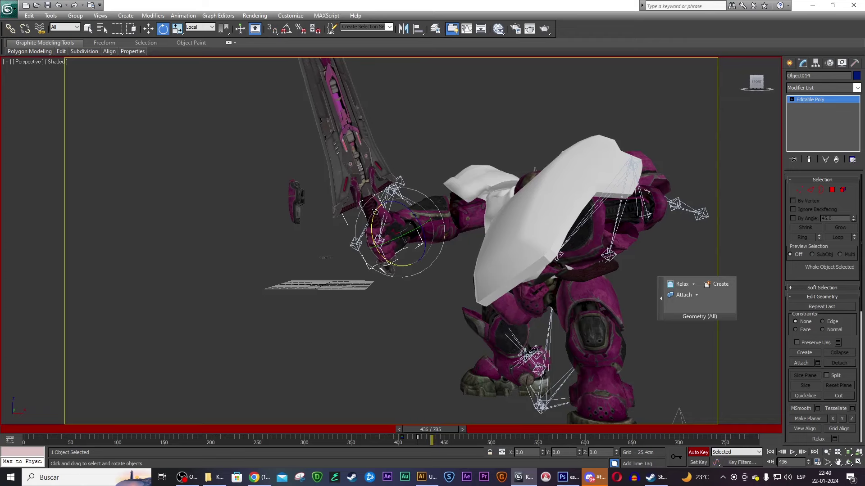
left_click_drag(375, 212, 356, 259)
left_click(701, 453)
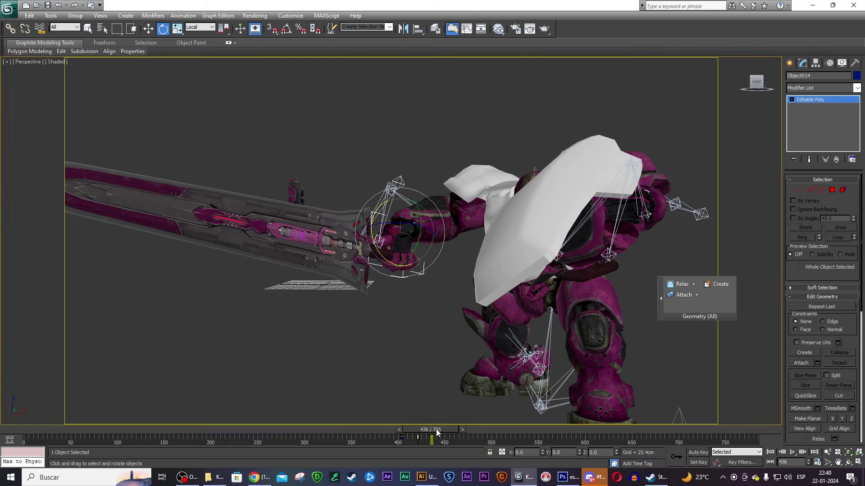
- Play back the sword swing from frame 396
mouse_move(436, 429)
left_mouse_down()
mouse_move(398, 429)
mouse_move(435, 423)
left_mouse_up()
key("e")
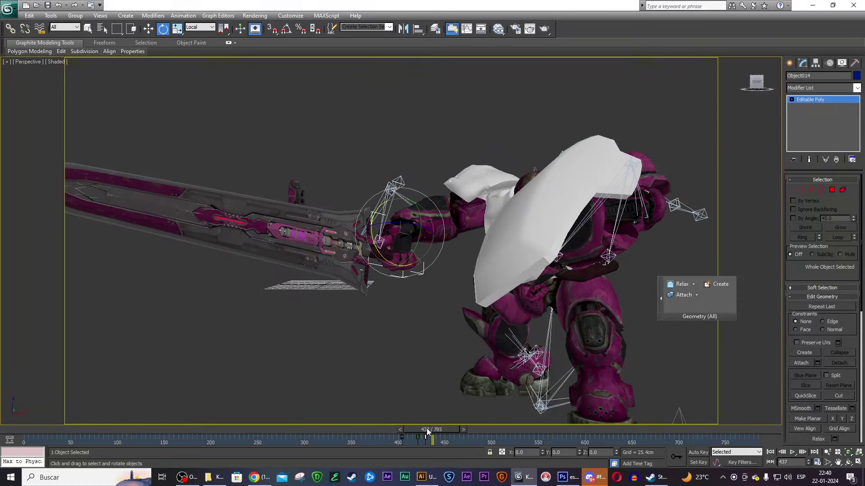
left_click_drag(426, 428, 394, 429)
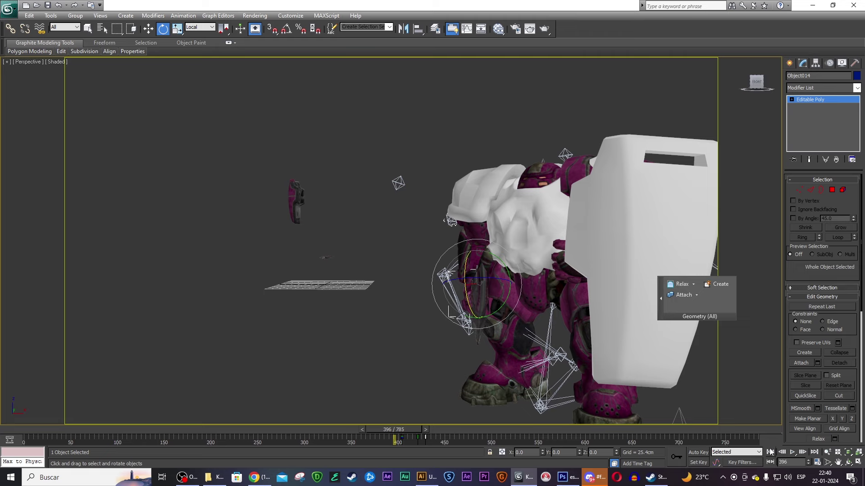
left_click(791, 453)
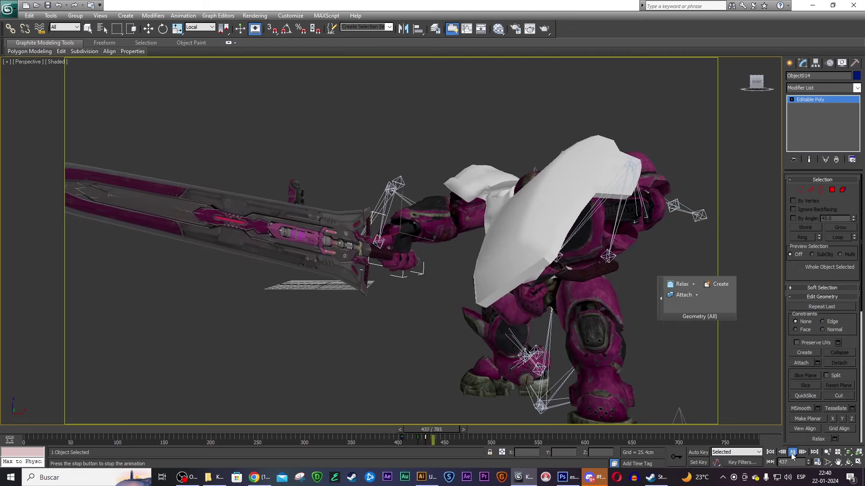
- Move the raised key from frame 421 to 419 and view the mech's other side
mouse_move(420, 438)
left_mouse_down()
mouse_move(396, 423)
mouse_move(424, 419)
mouse_move(396, 419)
mouse_move(421, 415)
left_mouse_up()
key("e")
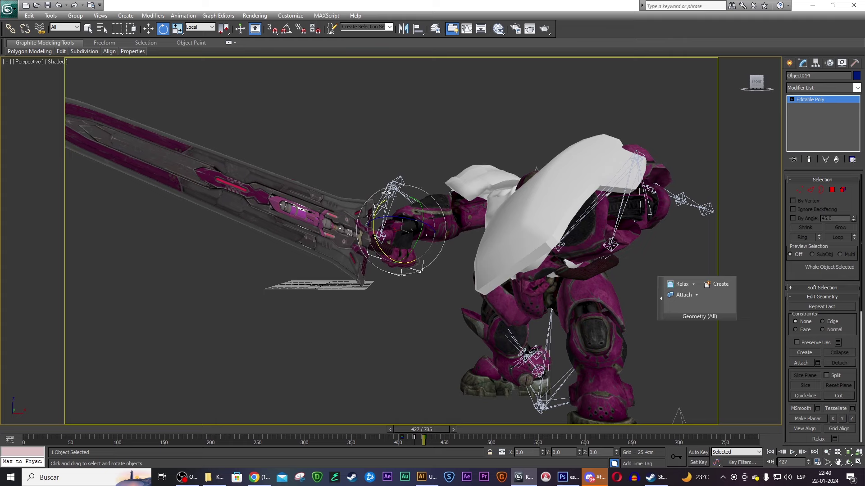
left_click_drag(757, 83, 426, 141)
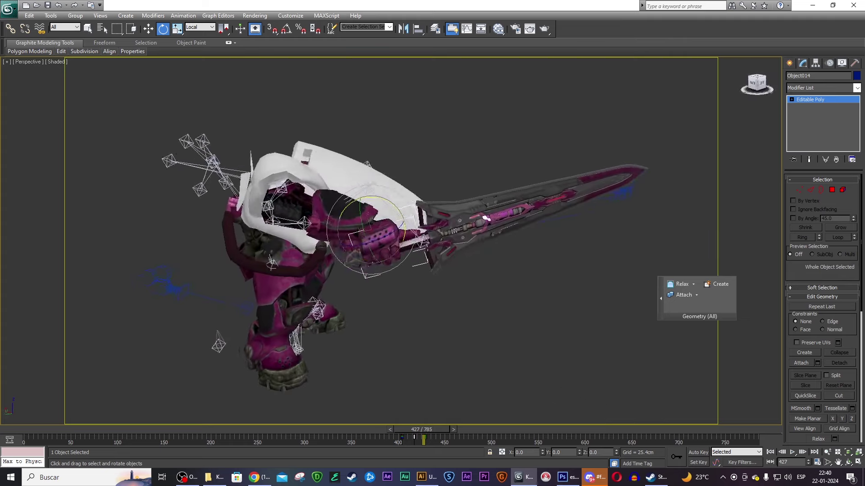
left_click(371, 182)
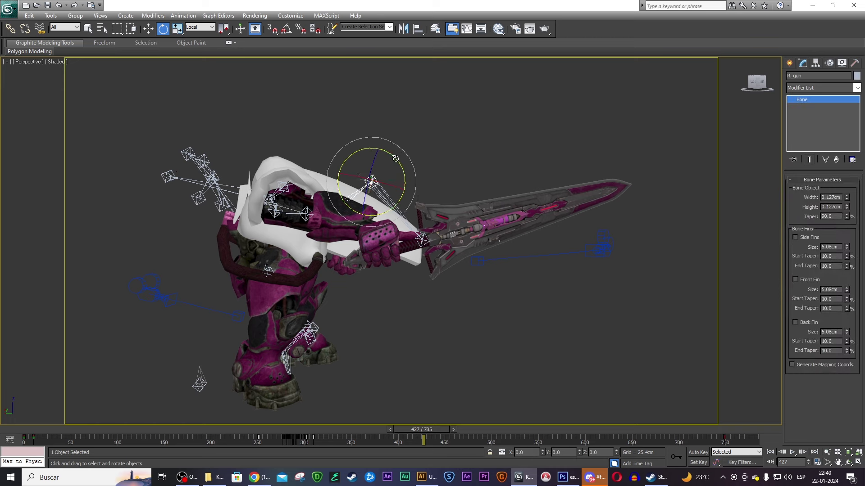
- Try rotating and repositioning the R_gun bone, undoing and cancelling both trials
left_click_drag(395, 158, 393, 158)
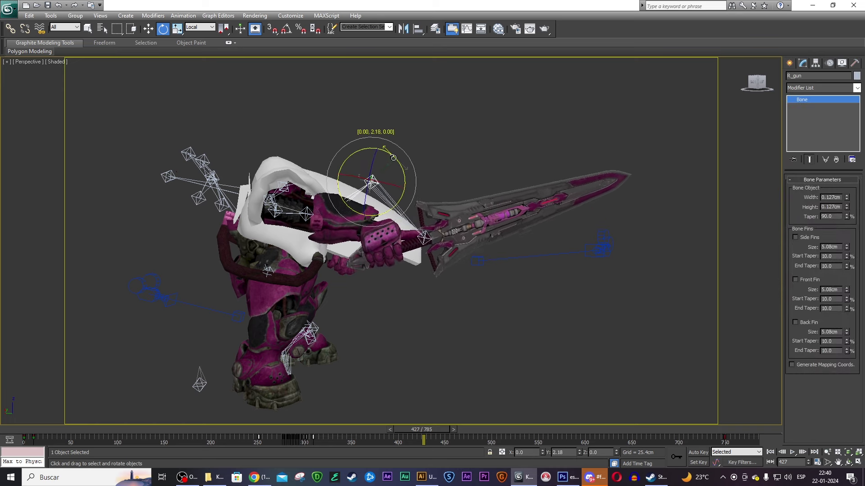
key("ctrl+z")
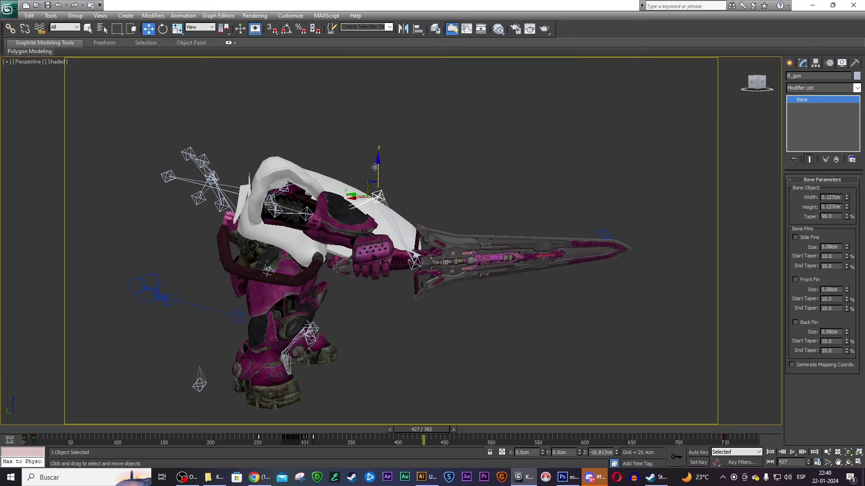
left_click_drag(370, 152, 429, 320)
right_click(429, 320)
mouse_move(415, 432)
left_mouse_down()
mouse_move(377, 413)
mouse_move(410, 412)
mouse_move(400, 411)
left_mouse_up()
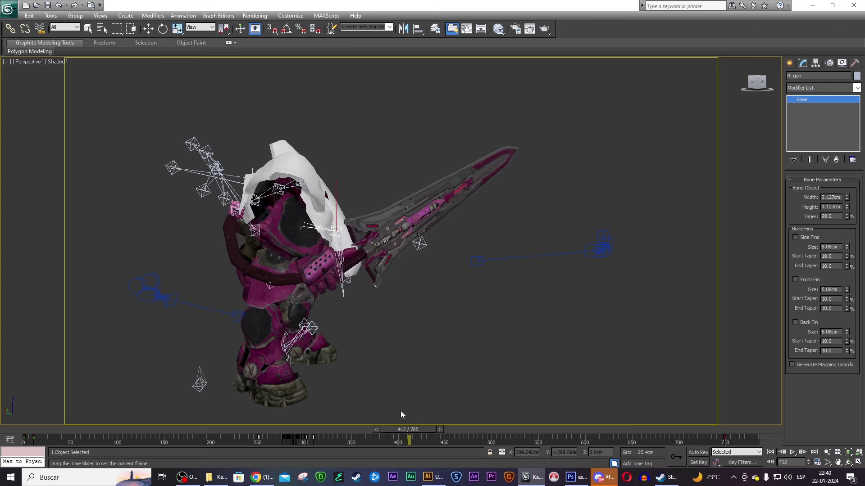
- Enable Auto Key with the Move tool in Local coordinates at frame 414
key("w")
left_click(695, 454)
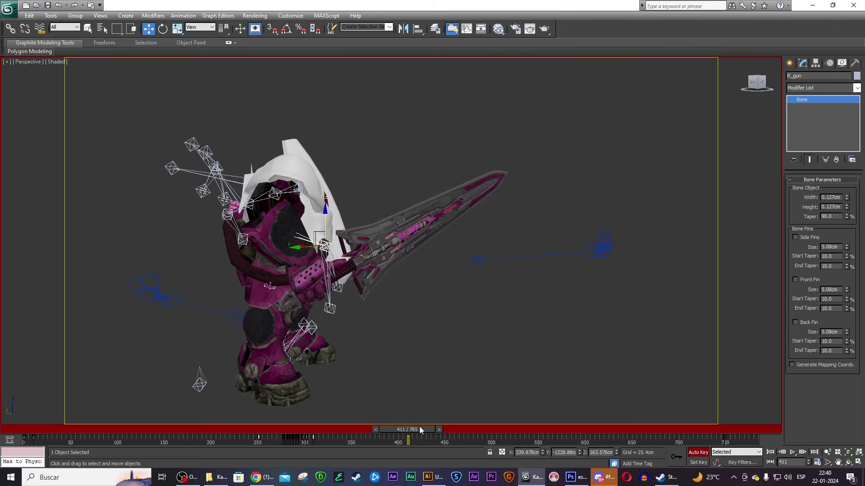
left_click_drag(418, 429, 420, 430)
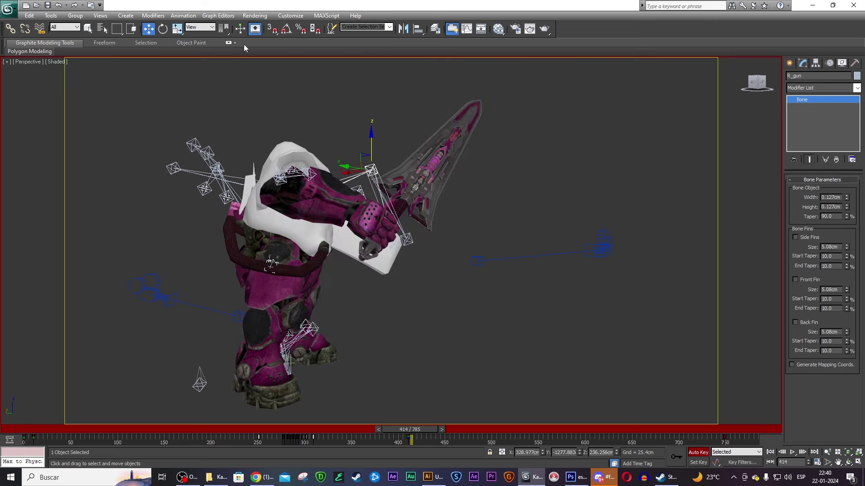
left_click(206, 28)
left_click(205, 58)
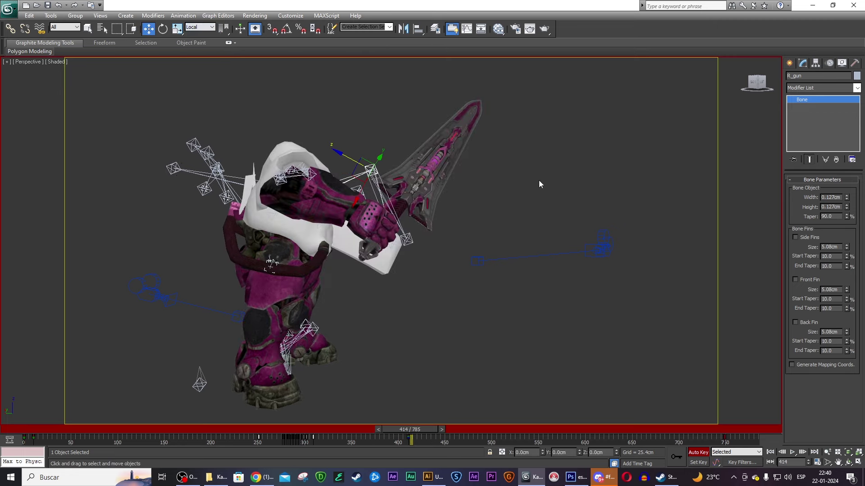
- Key the R_gun bone moved up-left at frame 416, raising the sword
left_click_drag(754, 89, 462, 351)
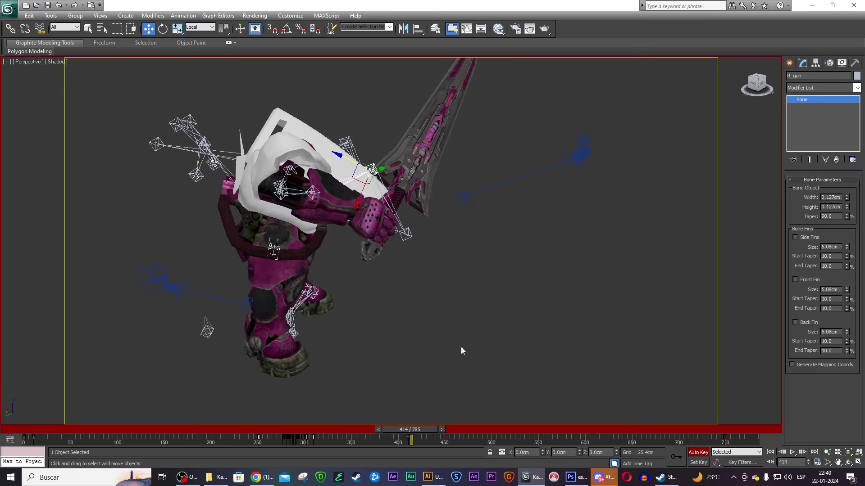
left_click_drag(417, 430, 422, 427)
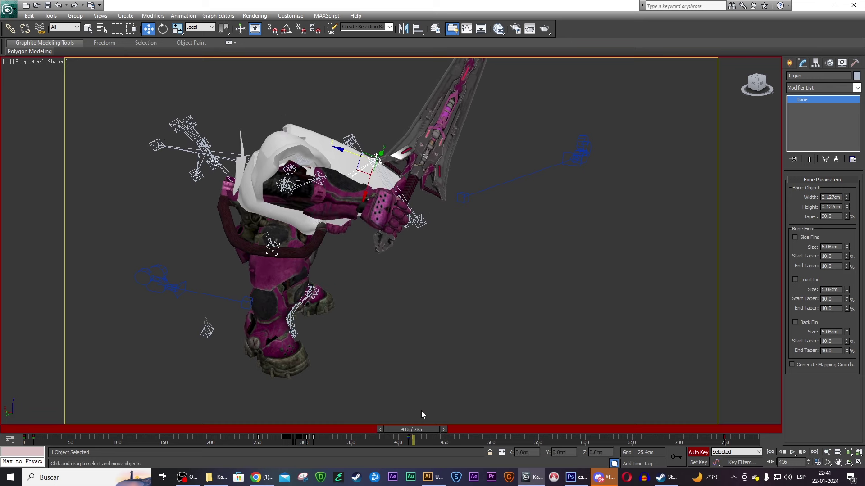
left_click_drag(366, 196, 355, 154)
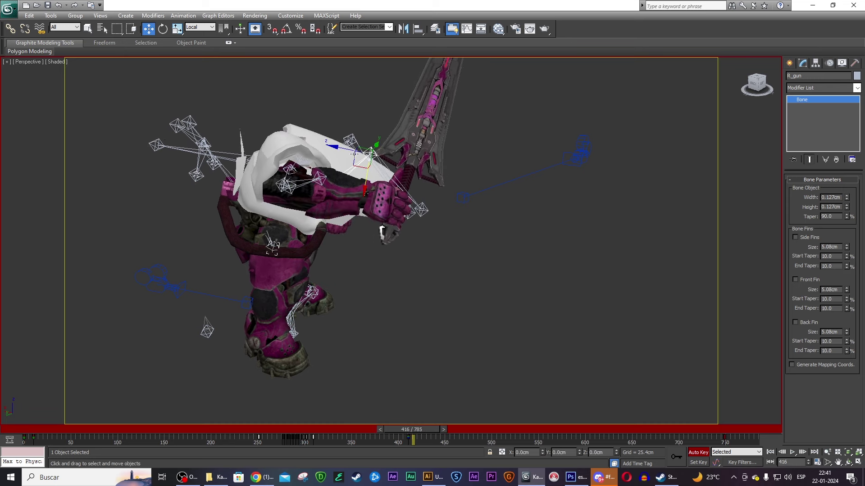
left_click(198, 28)
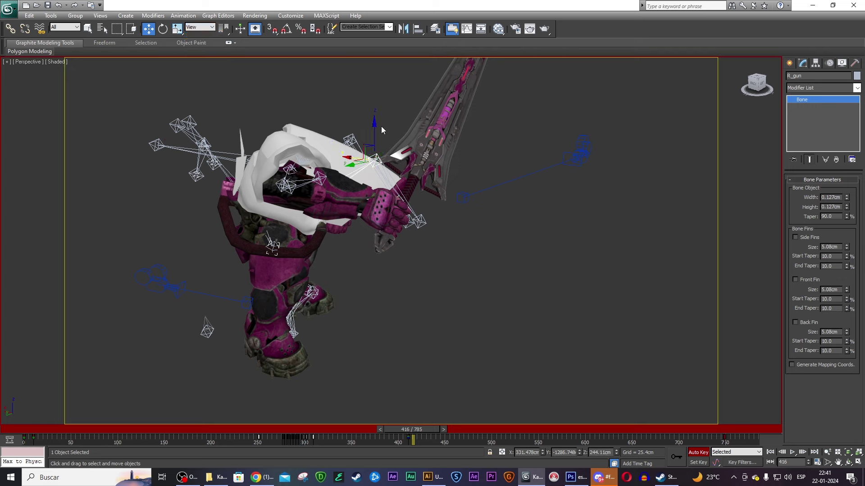
left_click_drag(372, 128, 347, 78)
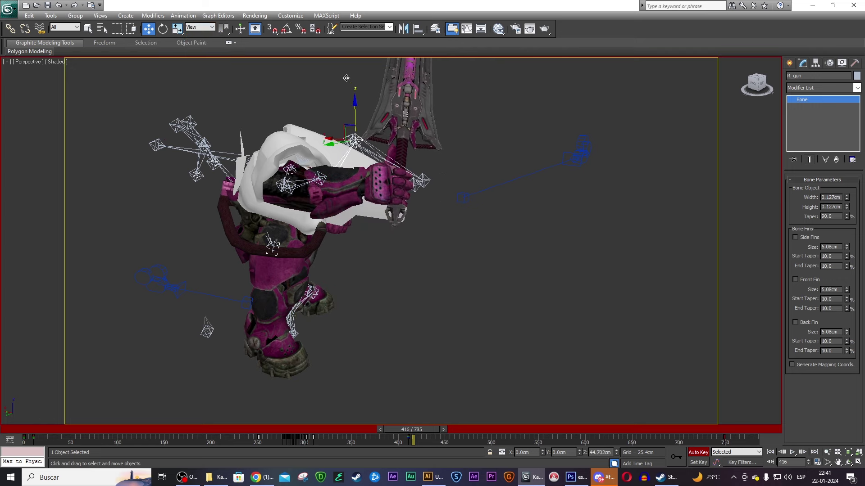
left_click_drag(425, 431, 420, 426)
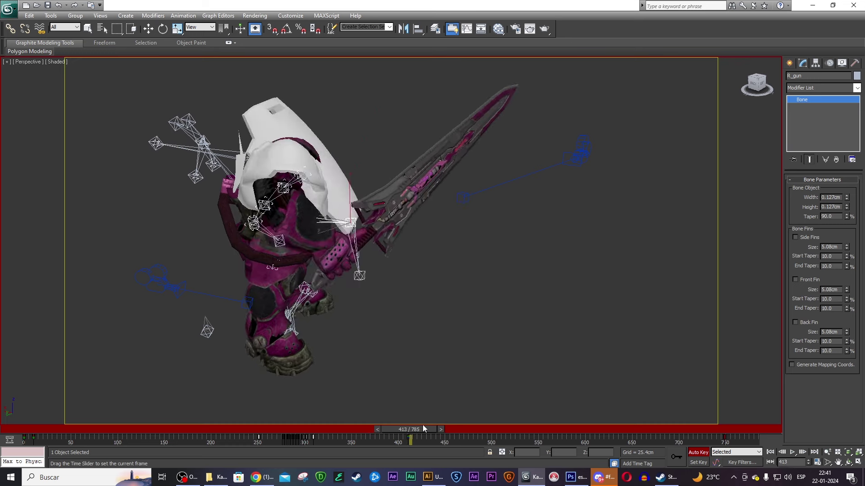
- Show the scene as wireframe and select Bone_Arm_Lower_R around frame 417 for moving
key("w")
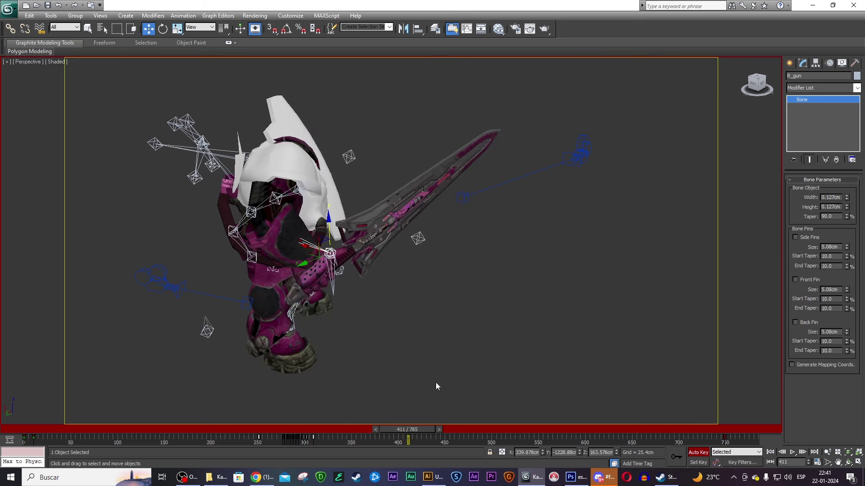
left_click_drag(419, 431, 425, 427)
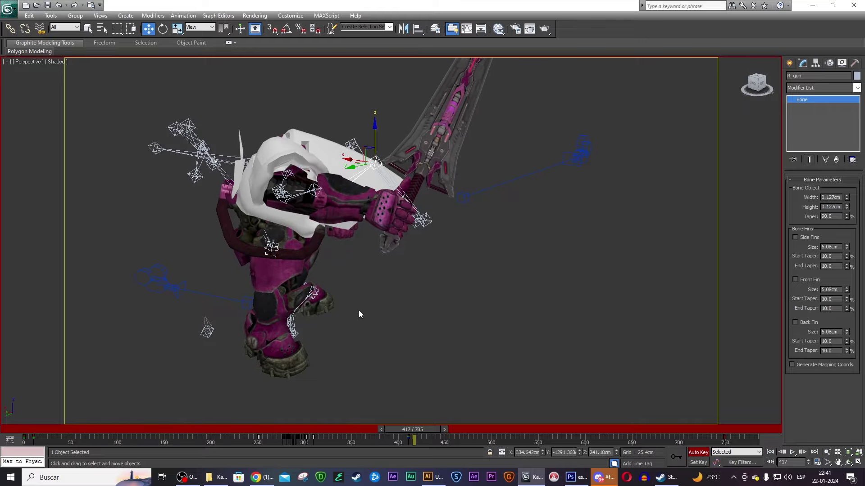
key("F3")
scroll(351, 203, "up", 5)
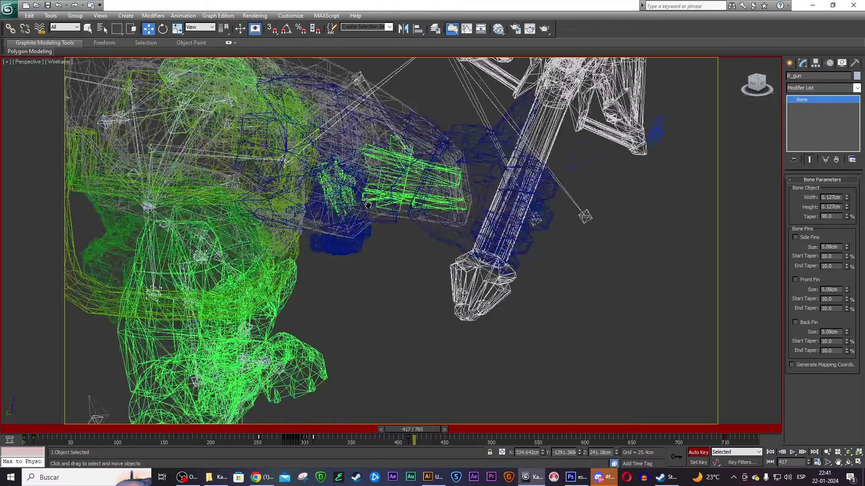
left_click(287, 160)
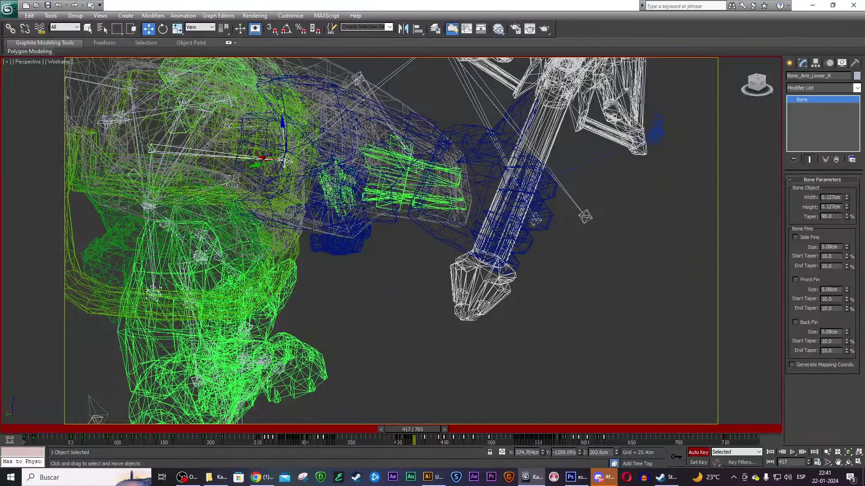
scroll(368, 221, "down", 3)
left_click_drag(423, 430, 426, 428)
key("w")
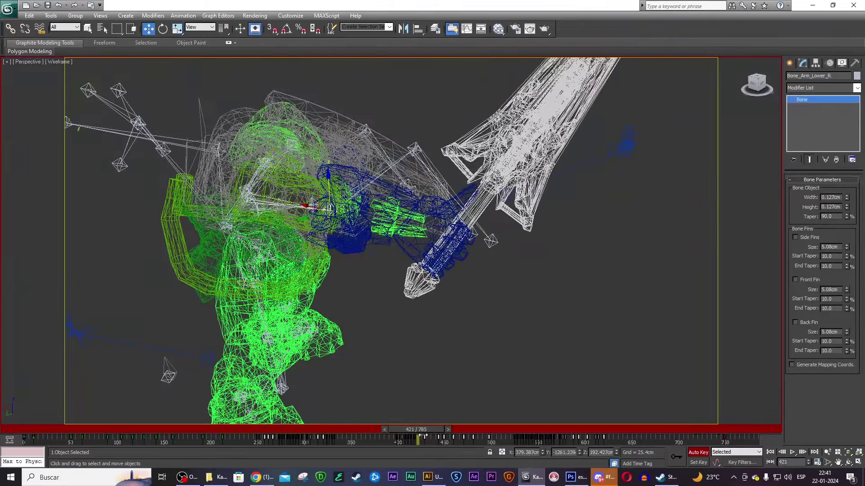
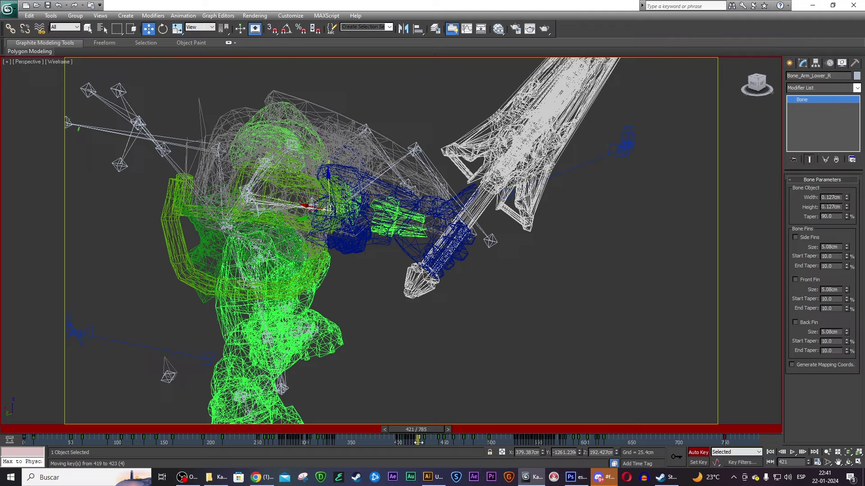
- Rotate the forearm and sword upright at frame 420, then scrub to check the swing
left_click_drag(421, 430, 427, 430)
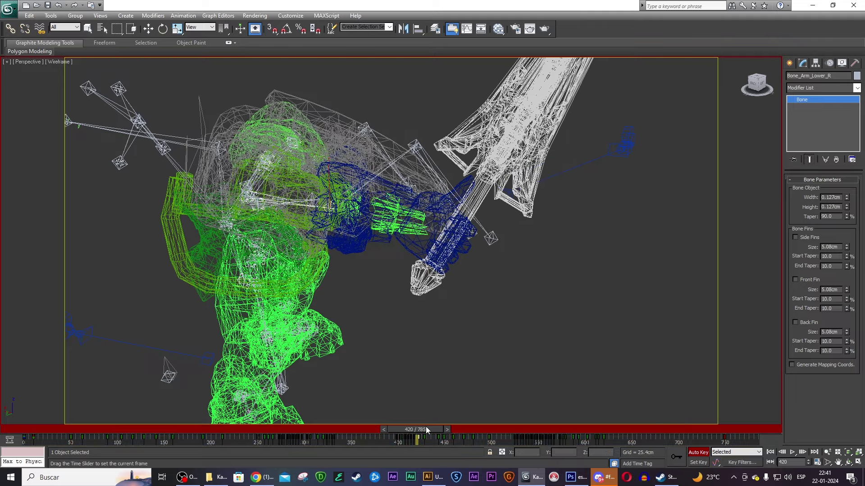
left_click_drag(342, 178, 385, 379)
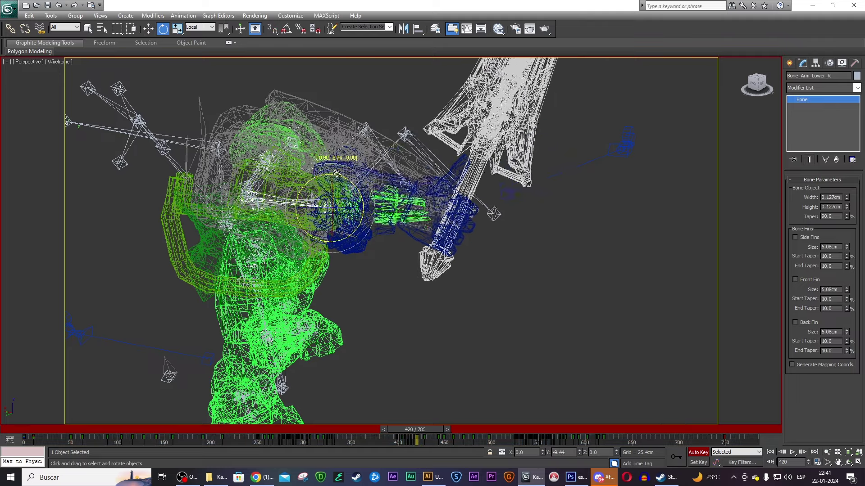
mouse_move(425, 431)
left_mouse_down()
mouse_move(435, 431)
mouse_move(419, 430)
left_mouse_up()
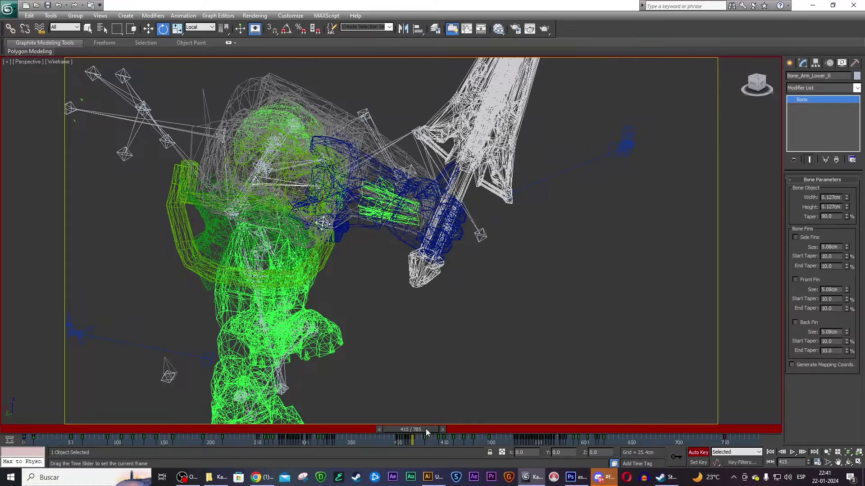
mouse_move(426, 431)
left_mouse_down()
mouse_move(441, 433)
mouse_move(430, 428)
mouse_move(418, 441)
left_mouse_up()
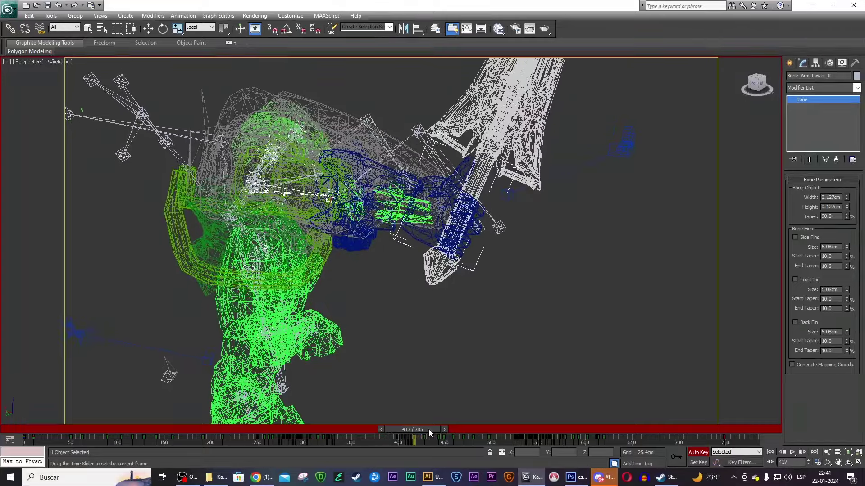
- At frame 419, rotate Bone_Arm_Lower_R upward in View coordinates and show the viewport shaded
key("e")
key("q")
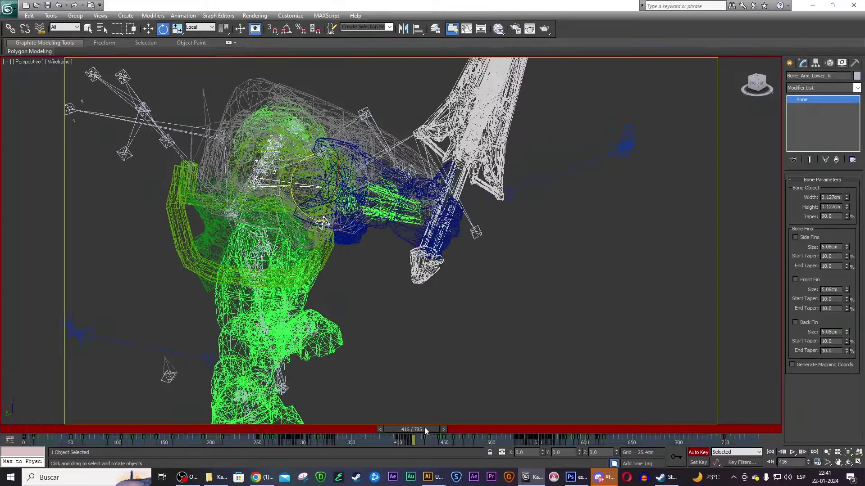
left_click_drag(425, 428, 428, 427)
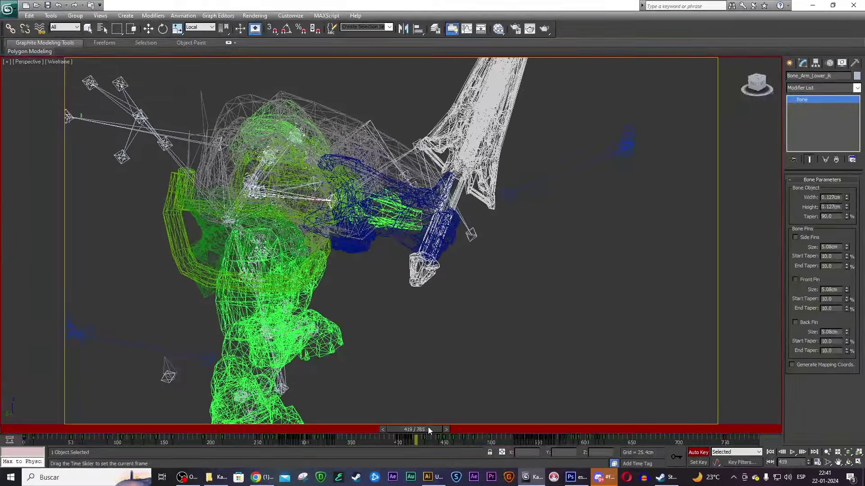
key("e")
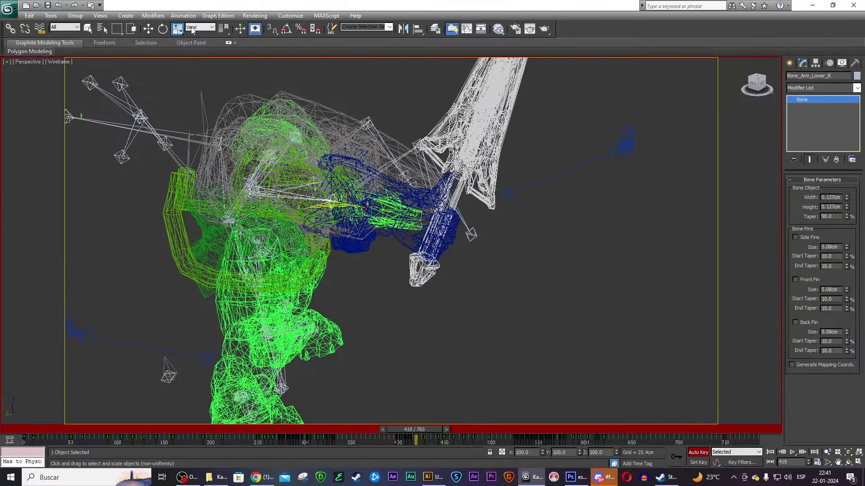
left_click(193, 28)
left_click(162, 28)
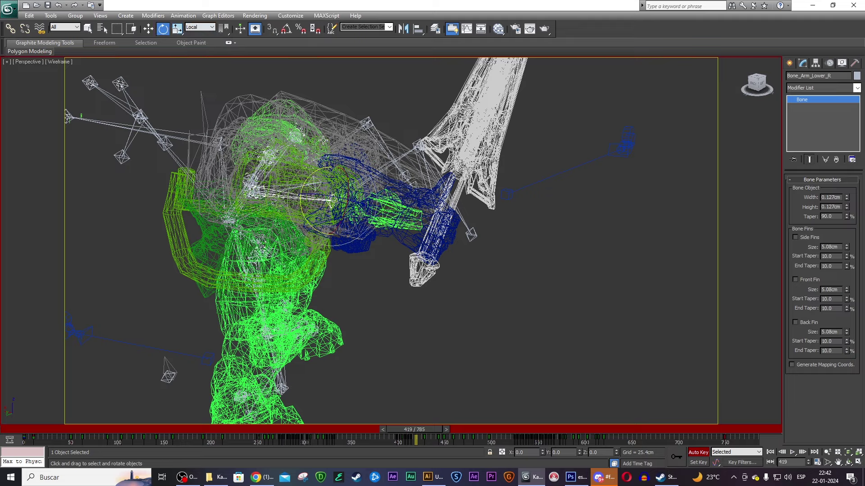
left_click(201, 28)
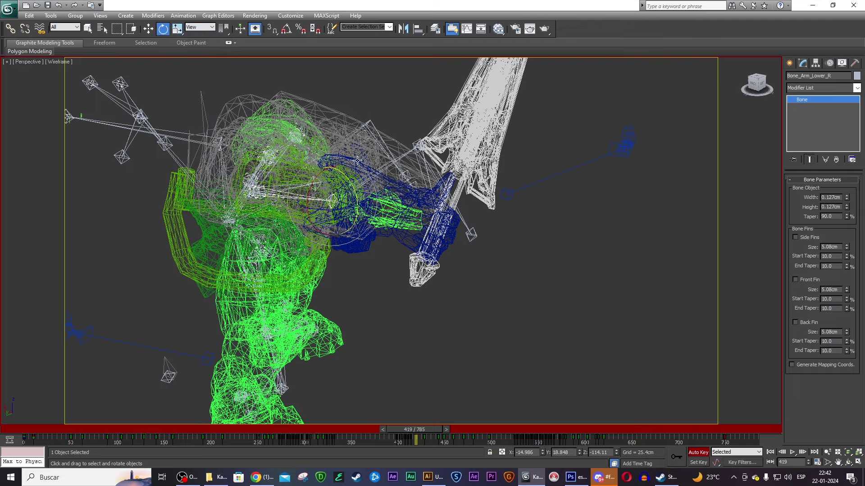
left_click_drag(355, 161, 181, 83)
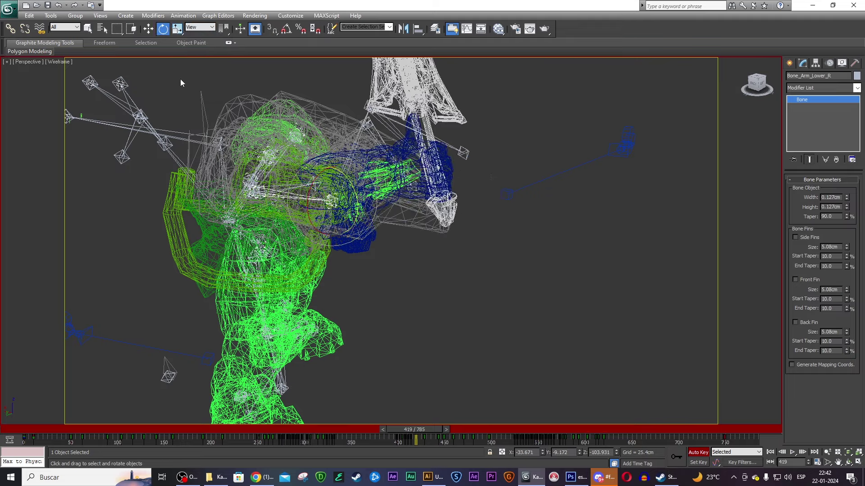
key("F3")
- Swing the forearm and sword to a new pose and preview it around frame 399
mouse_move(764, 92)
left_mouse_down()
mouse_move(754, 86)
mouse_move(561, 127)
left_mouse_up()
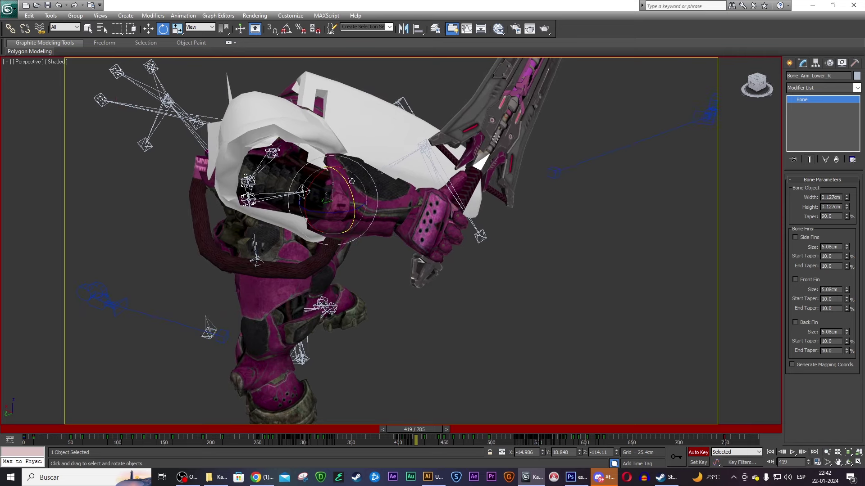
mouse_move(341, 181)
left_mouse_down()
mouse_move(338, 159)
mouse_move(343, 184)
left_mouse_up()
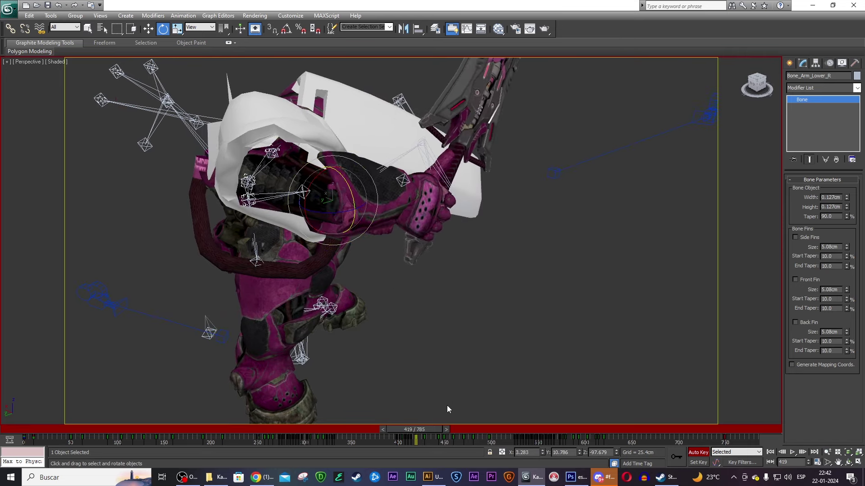
mouse_move(420, 430)
left_mouse_down()
mouse_move(403, 428)
mouse_move(433, 421)
mouse_move(409, 420)
left_mouse_up()
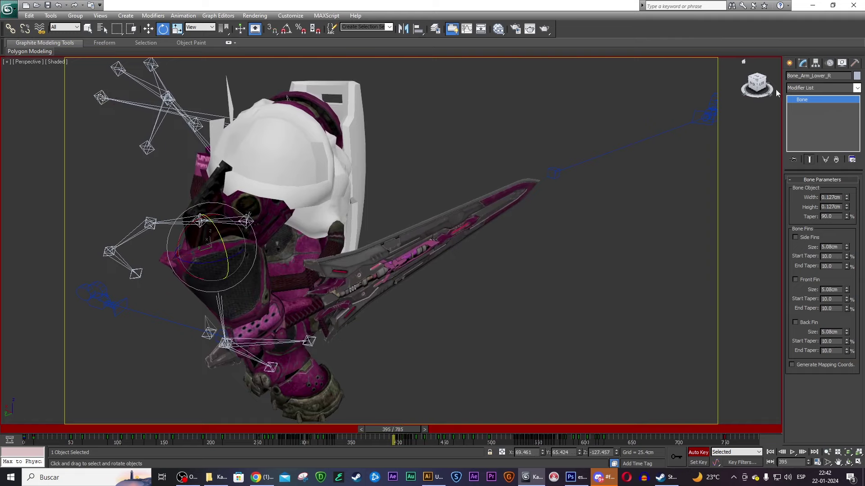
mouse_move(775, 92)
middle_mouse_down("alt")
mouse_move(746, 130)
mouse_move(434, 405)
middle_mouse_up("alt")
mouse_move(390, 430)
left_mouse_down()
mouse_move(427, 428)
mouse_move(389, 436)
mouse_move(399, 436)
left_mouse_up()
- Key arm rotations at frames 410 (about 15°), 405 and 402 to swing the sword
key("e")
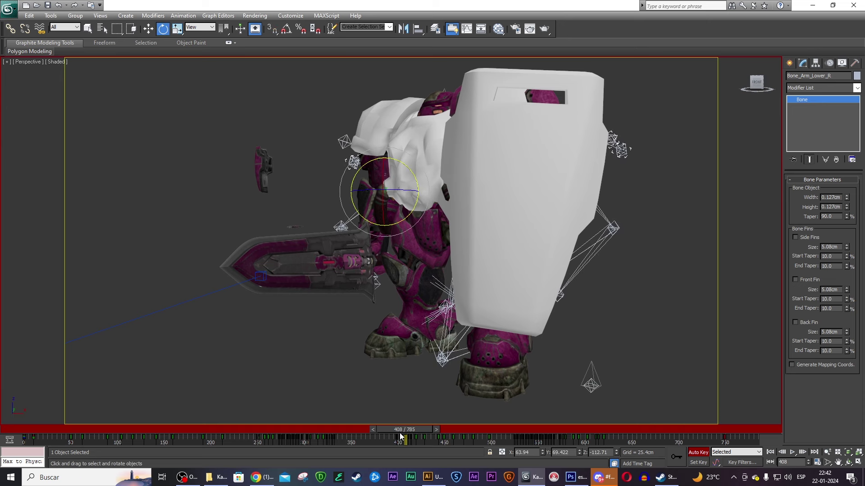
left_click(434, 428)
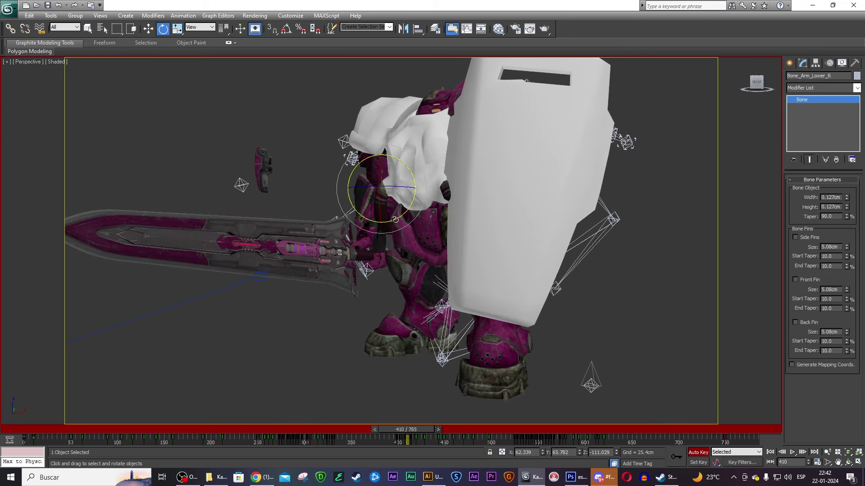
left_click_drag(400, 215, 384, 216)
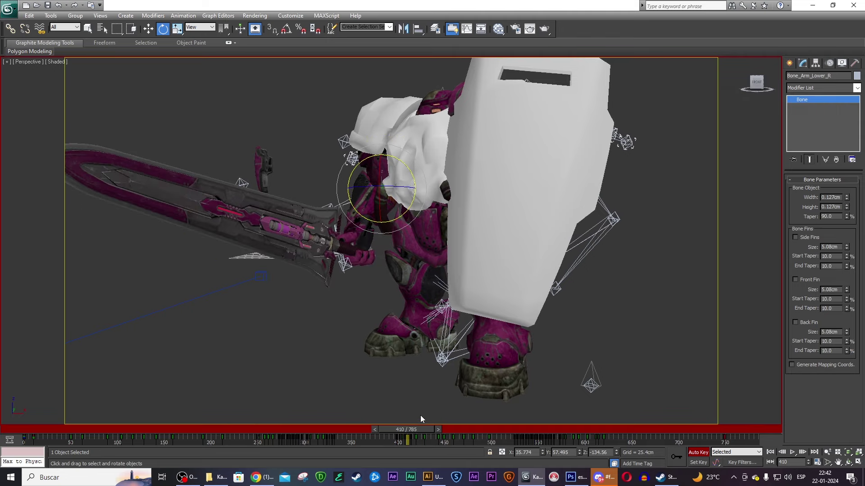
left_click_drag(421, 429, 416, 427)
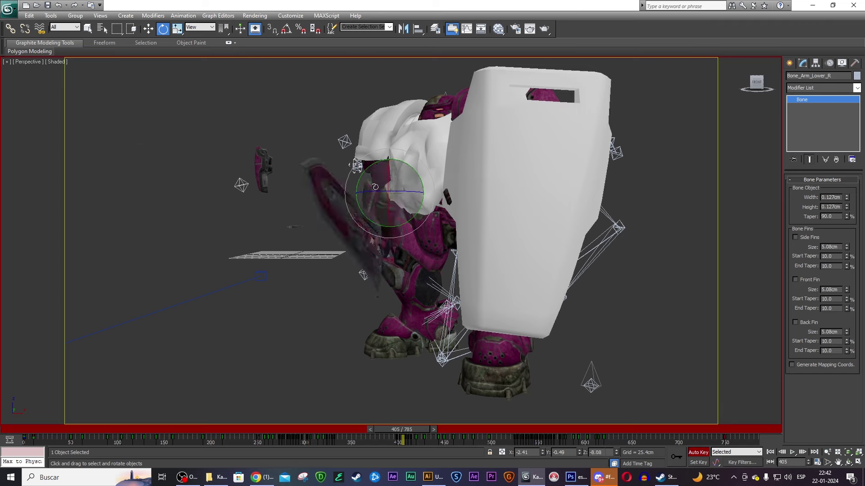
left_click_drag(389, 202, 396, 418)
key("comma")
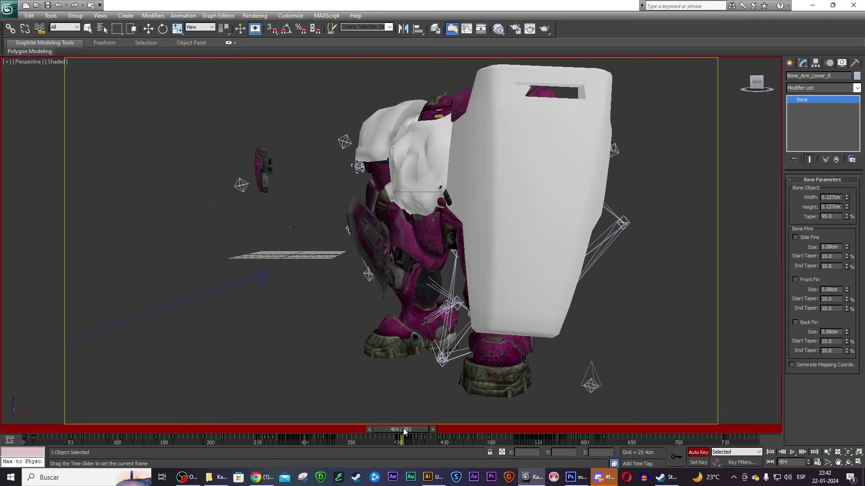
key("comma")
key("comma")
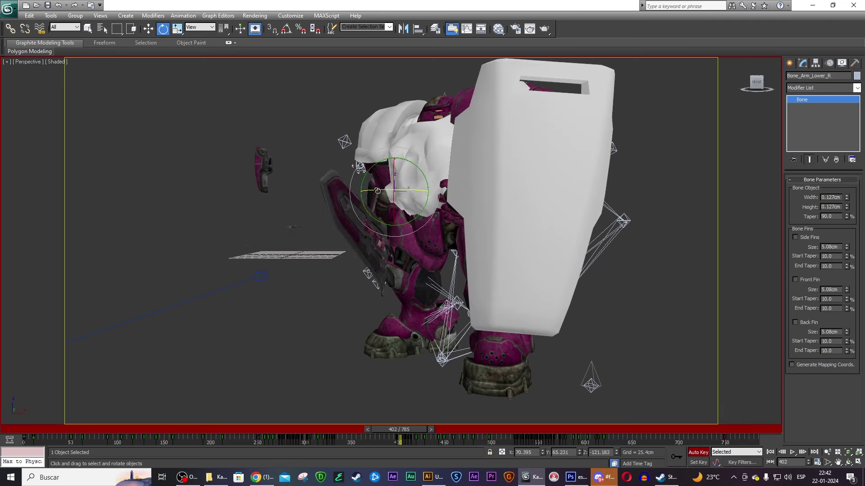
left_click_drag(377, 190, 363, 189)
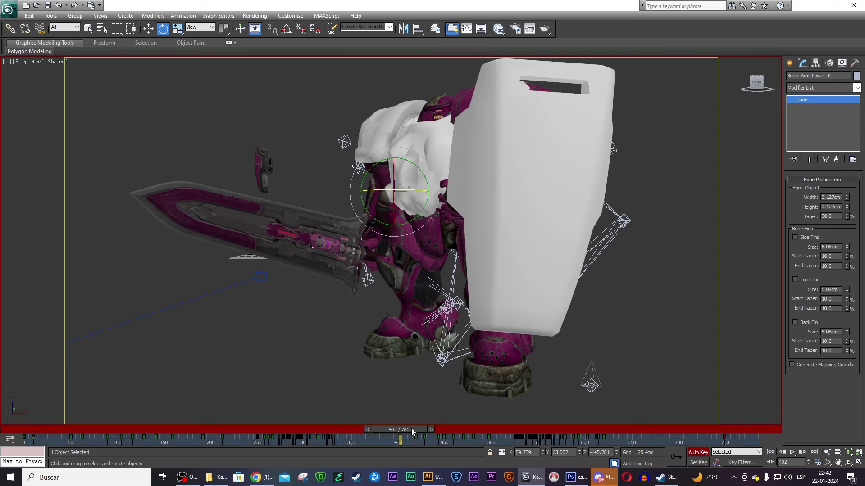
- Rotate the arm about 7° at frame 385, then play the animation back
mouse_move(412, 429)
left_mouse_down()
mouse_move(317, 418)
mouse_move(396, 424)
left_mouse_up()
key("e")
left_click_drag(407, 189, 421, 188)
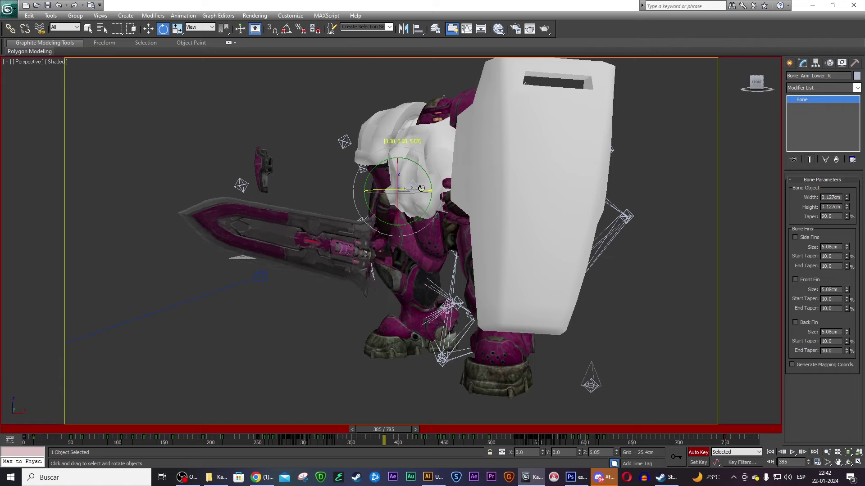
mouse_move(391, 429)
left_mouse_down()
mouse_move(329, 431)
mouse_move(438, 440)
mouse_move(385, 436)
left_mouse_up()
key("e")
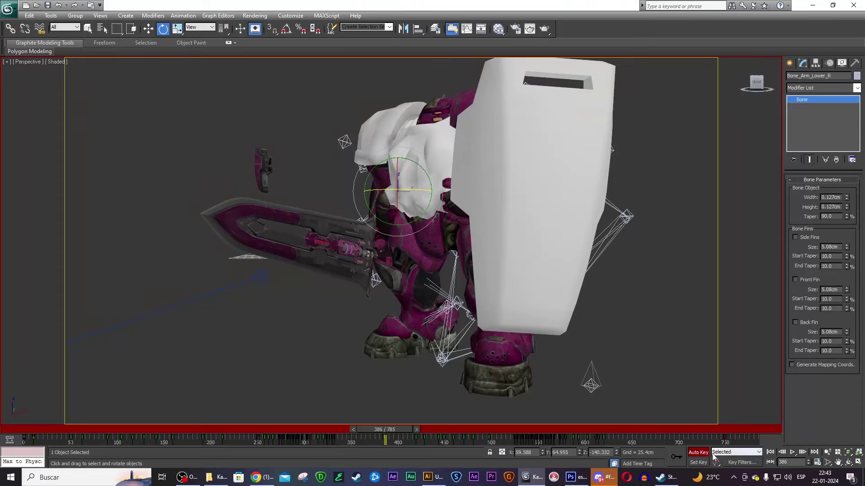
left_click(793, 452)
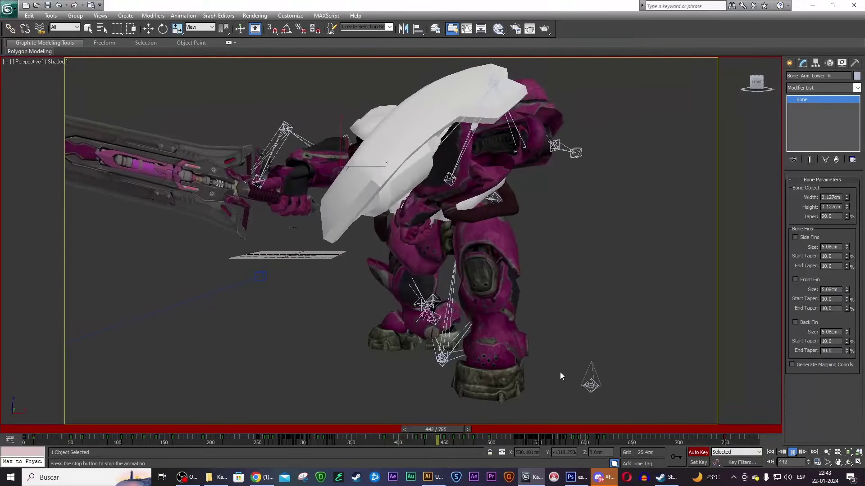
- Replay the animation from frame 368 to review the sword swing
left_click_drag(466, 433, 383, 424)
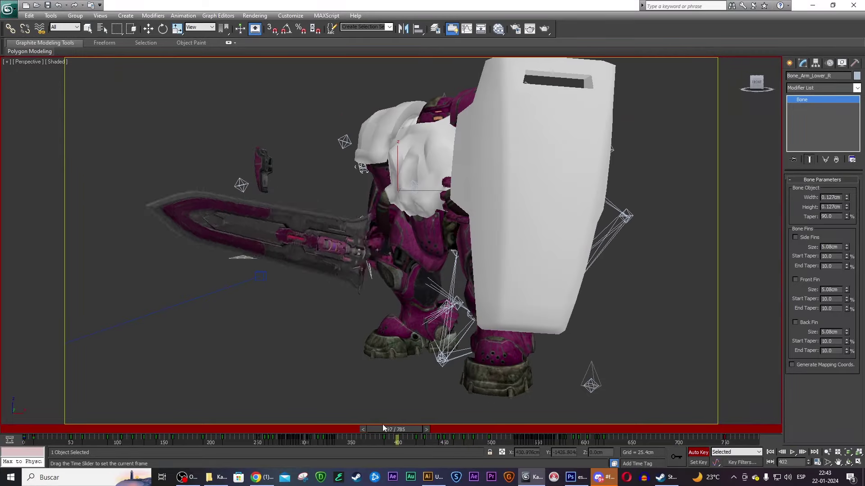
key("e")
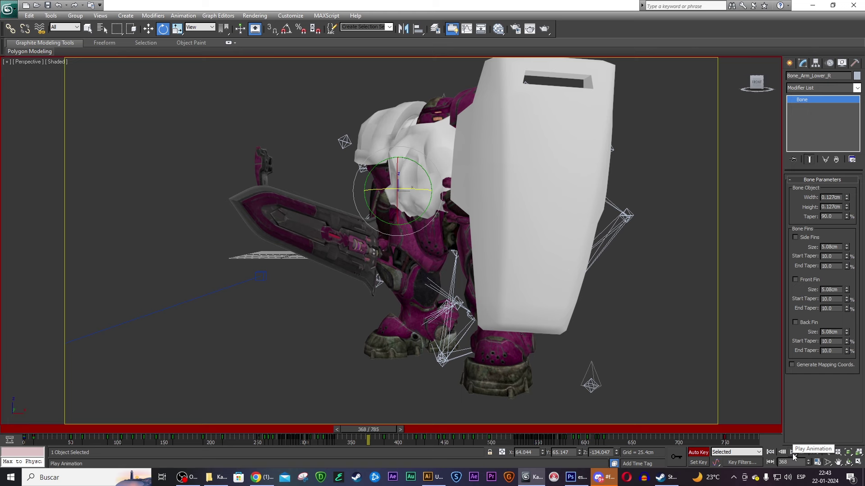
left_click(793, 453)
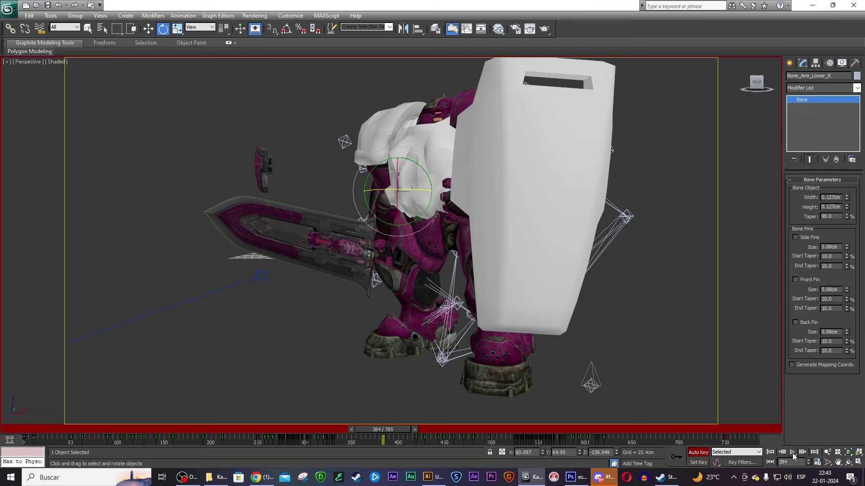
left_click(792, 452)
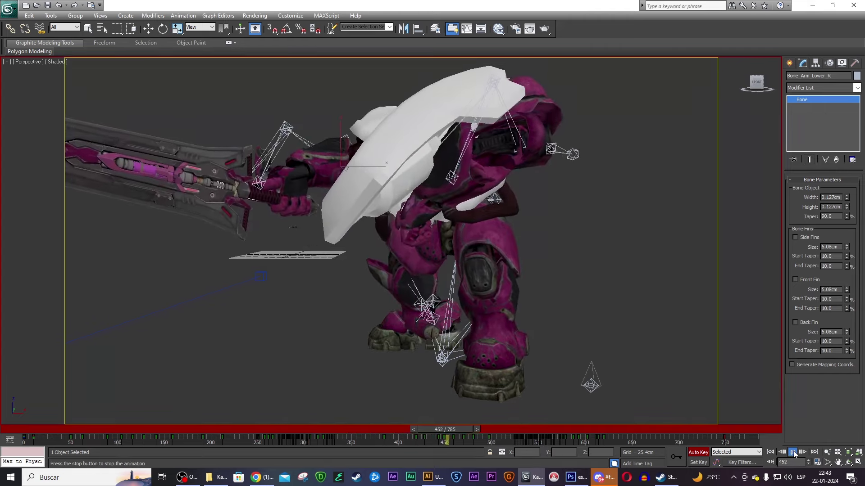
left_click(793, 451)
- Replay from frame 403, stop at frame 466, and open the application menu
left_click_drag(446, 430, 408, 425)
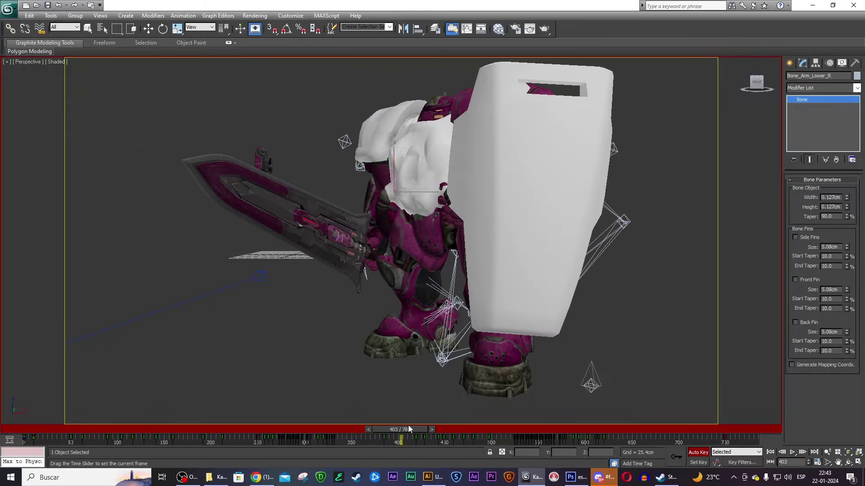
key("e")
left_click(792, 453)
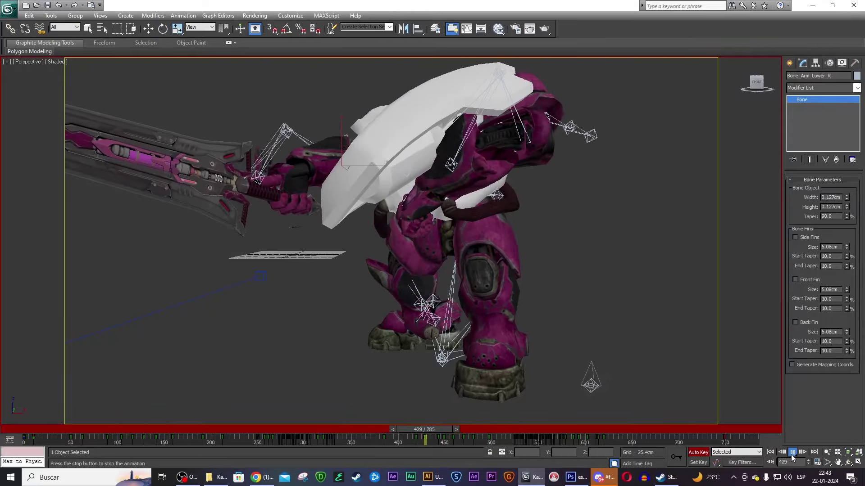
left_click(792, 454)
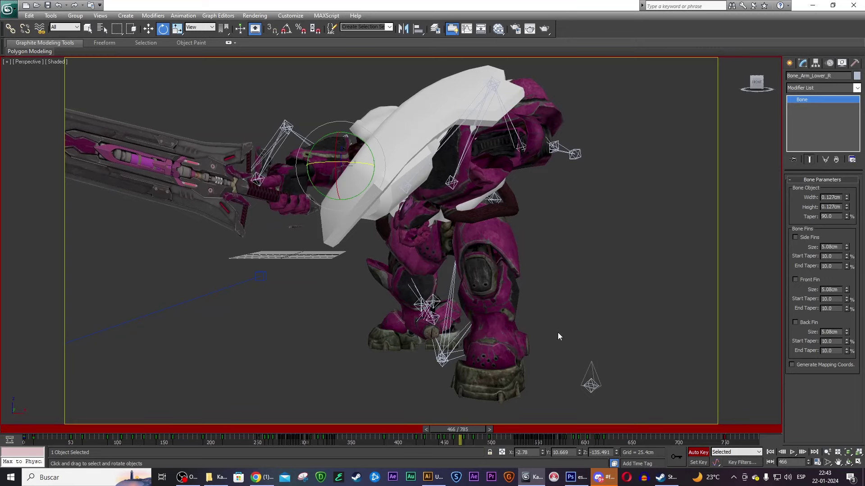
left_click_drag(756, 88, 761, 88)
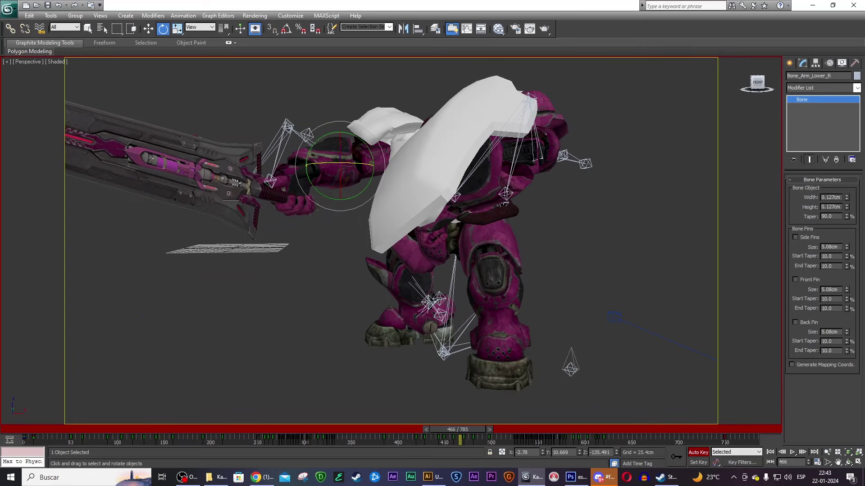
left_click(7, 11)
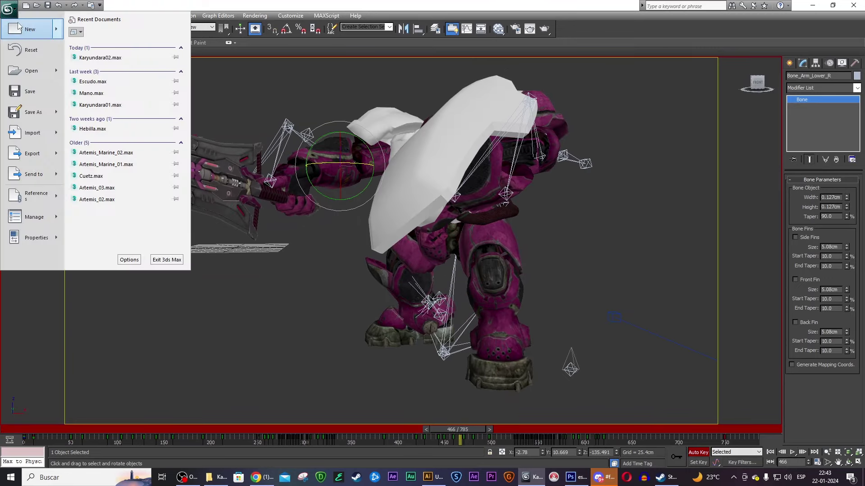
- Save the scene under the new name Karyundara03 instead of Karyundara02
left_click(42, 110)
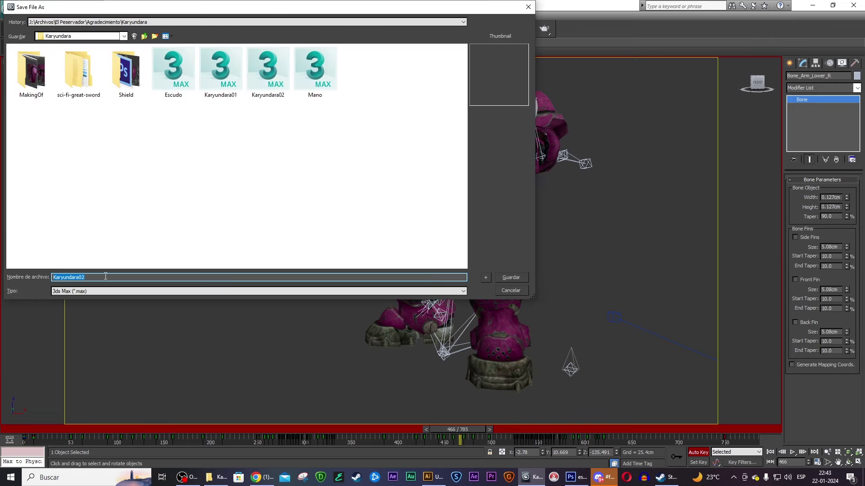
key("BackSpace")
type("3")
left_click(513, 278)
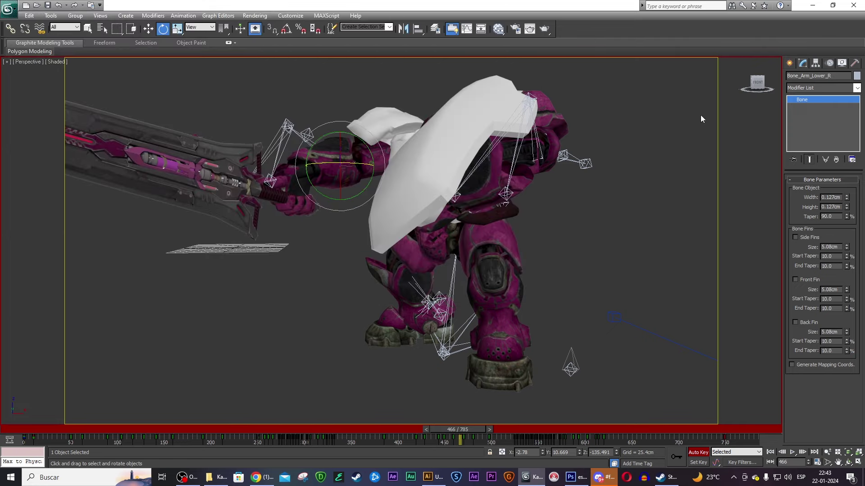
- Turn the view to the warrior's front and move to frame 288
left_click(756, 84)
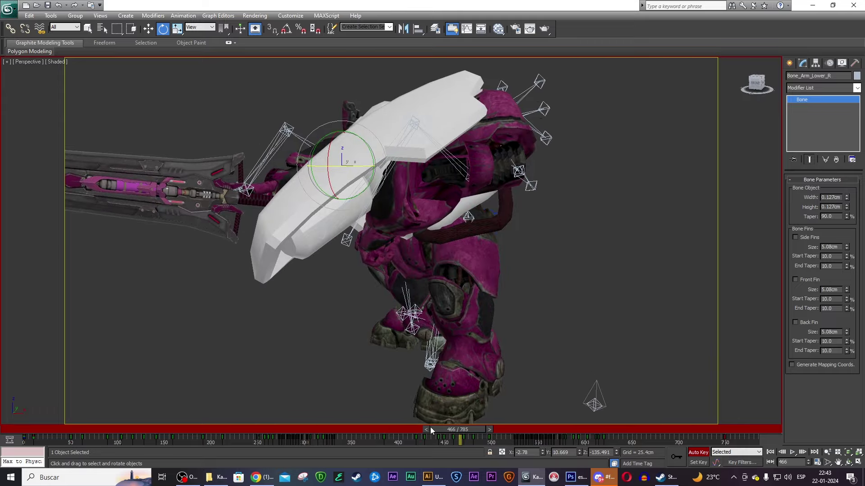
left_click_drag(431, 430, 334, 429)
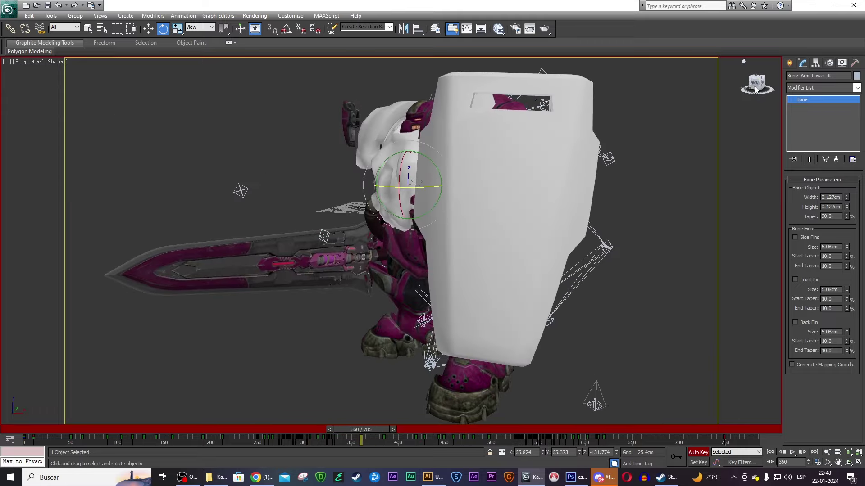
left_click_drag(756, 89, 766, 85)
scroll(508, 161, "down", 5)
scroll(508, 161, "up", 5)
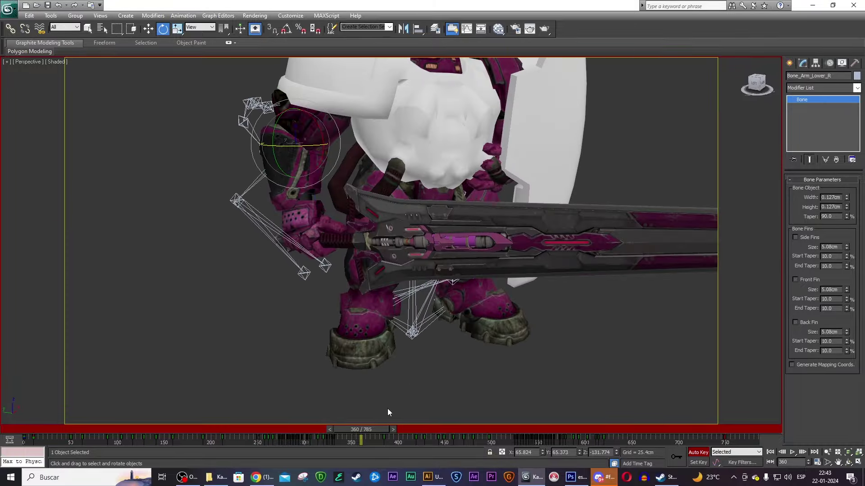
left_click_drag(360, 429, 298, 429)
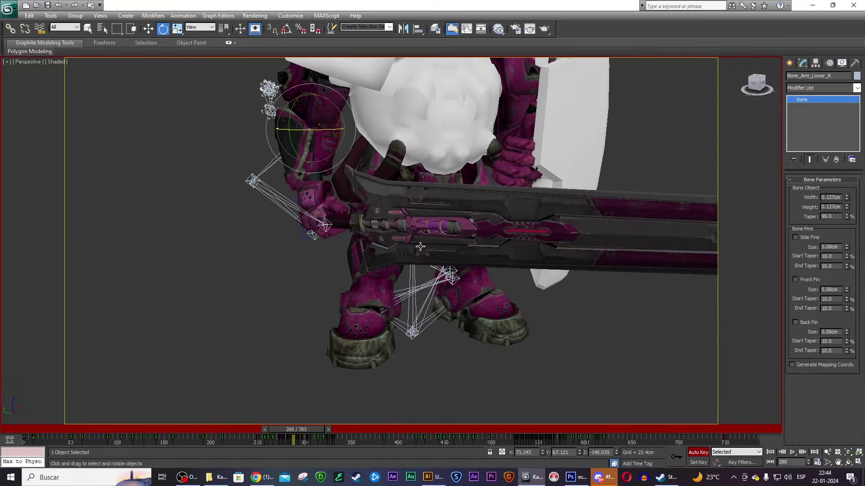
key("F3")
scroll(421, 246, "down", 5)
scroll(535, 216, "up", 4)
scroll(535, 217, "up", 4)
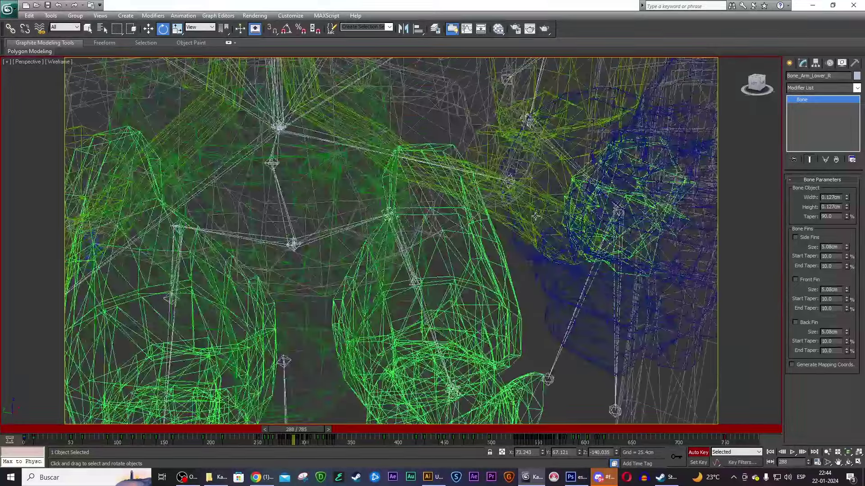
scroll(512, 279, "down", 4)
key("F3")
scroll(508, 275, "up", 4)
- Unhide all hidden objects from the body mesh's quad menu
left_click(506, 272)
right_click(506, 273)
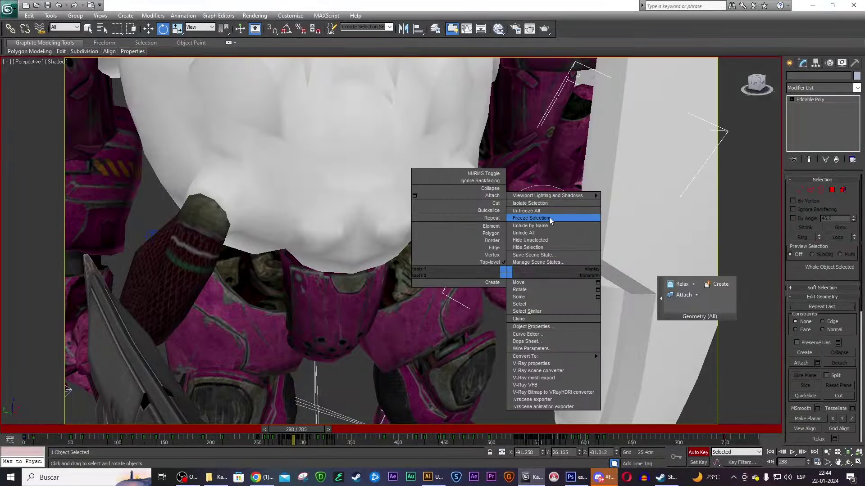
left_click(551, 220)
left_click(518, 248)
right_click(508, 155)
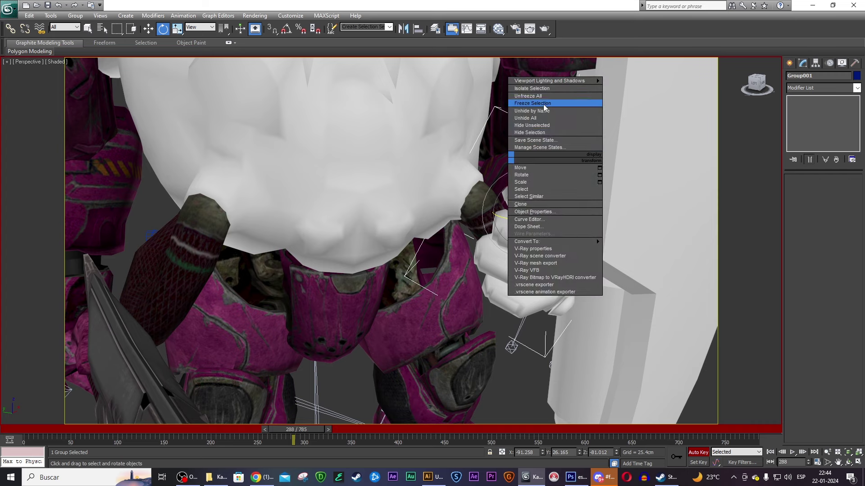
left_click(547, 101)
left_click(518, 110)
right_click(518, 110)
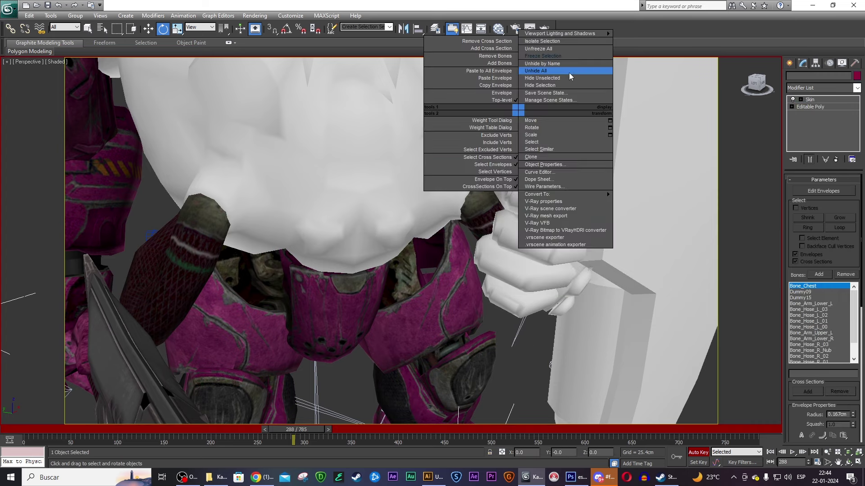
left_click(558, 71)
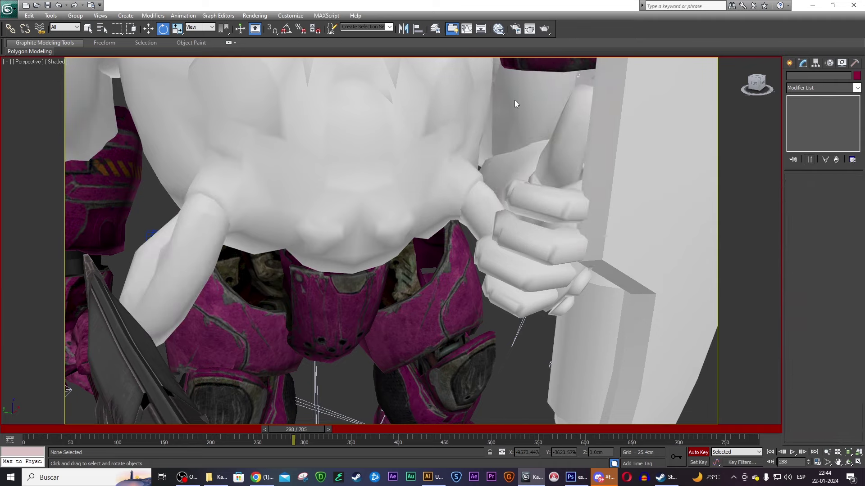
- Freeze the body mesh and switch the viewport to wireframe
middle_click_drag(514, 100, 479, 234)
left_click(487, 155)
right_click(486, 155)
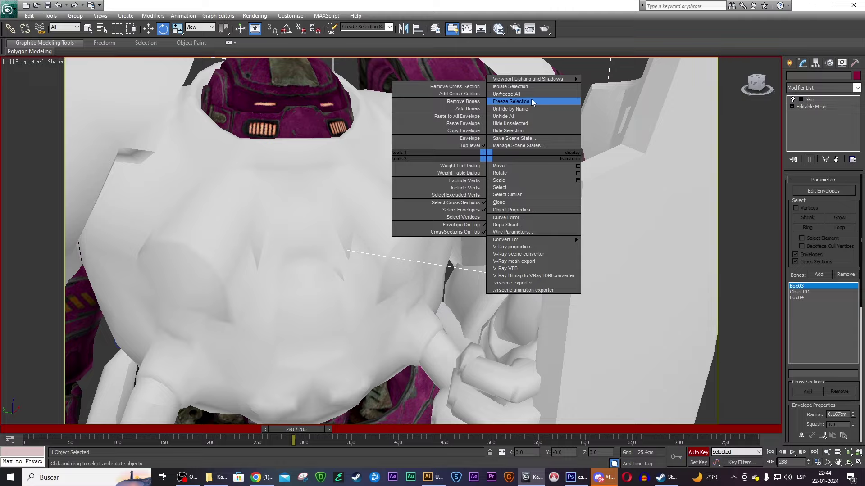
left_click(531, 102)
key("F3")
- Check Dummy07 and L_gun between frames 302 and 575, ending on Bone_Arm_Lower_L
middle_click_drag(456, 244, 460, 213)
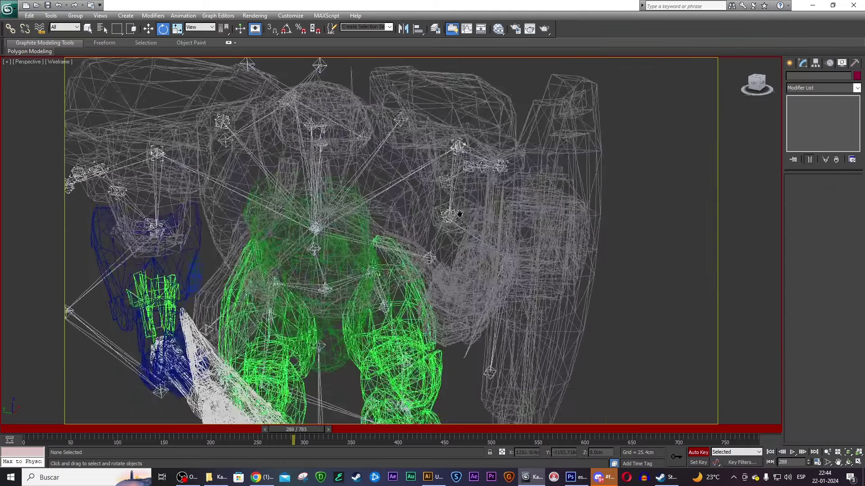
left_click(492, 285)
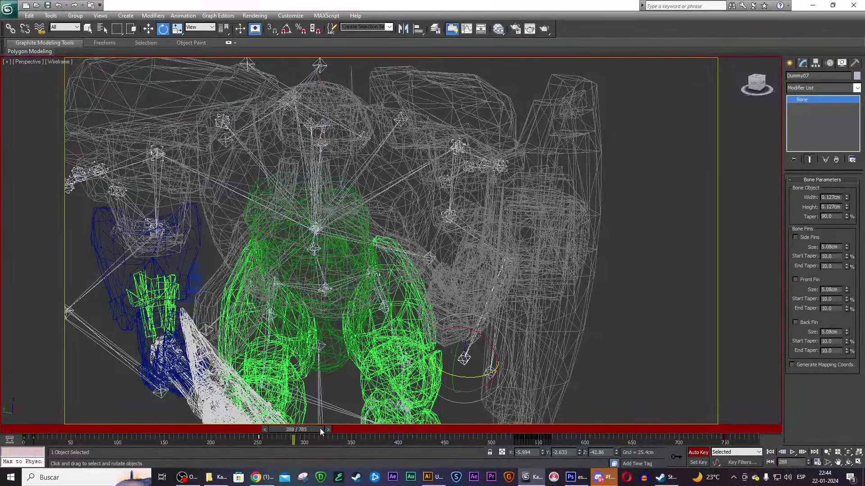
left_click(498, 252)
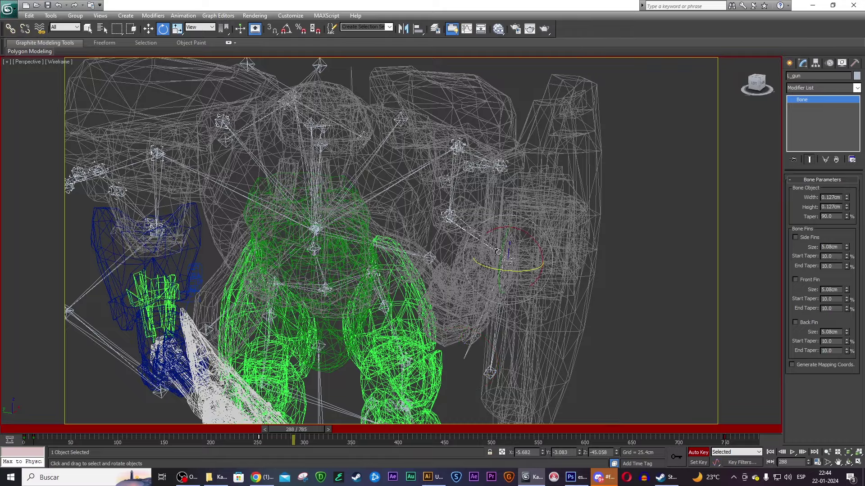
left_click_drag(317, 428, 323, 428)
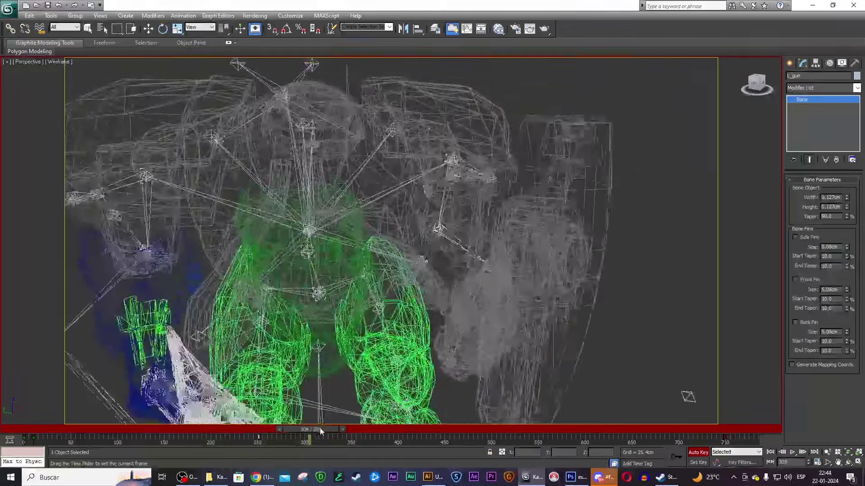
mouse_move(322, 428)
left_mouse_down()
mouse_move(560, 430)
mouse_move(522, 432)
left_mouse_up()
key("e")
left_click(455, 341)
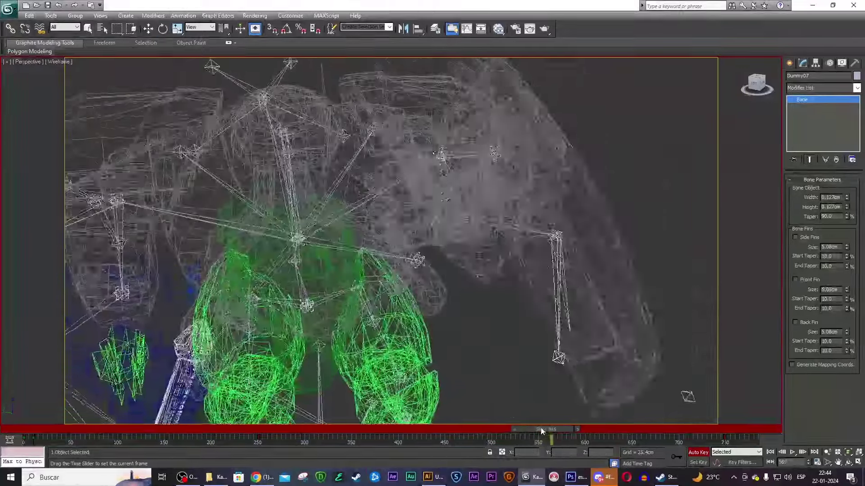
left_click_drag(523, 433, 560, 434)
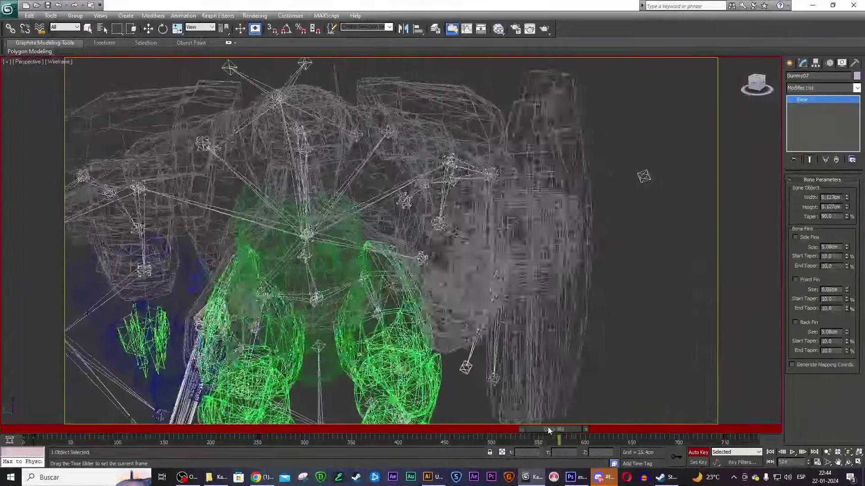
left_click(463, 252)
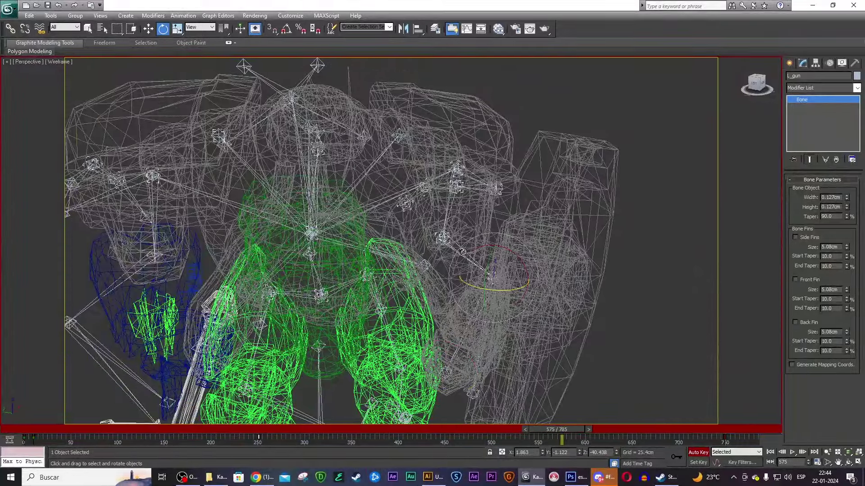
left_click(461, 338)
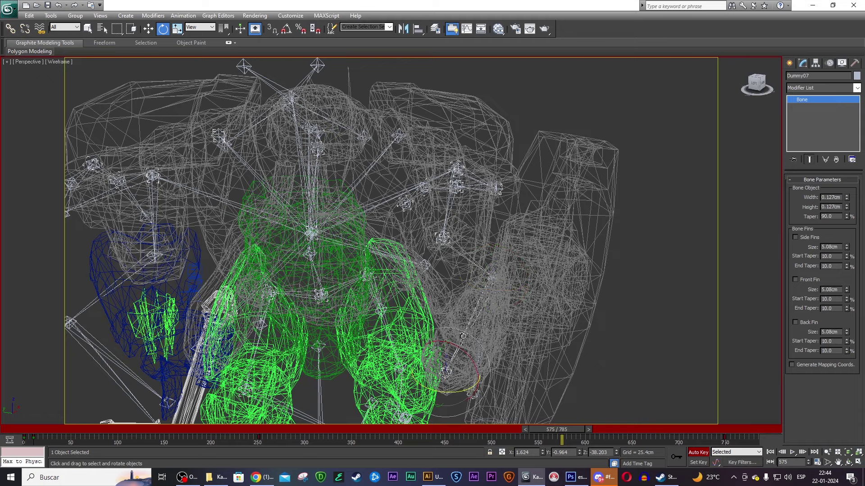
left_click(447, 215)
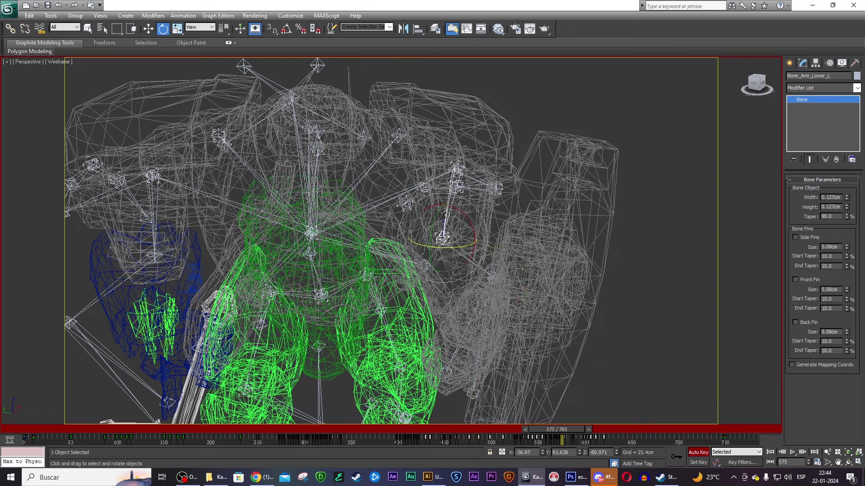
- Rotate the left forearm bone about 23° at frame 299, then review frames 313–395
left_click_drag(559, 431, 293, 423)
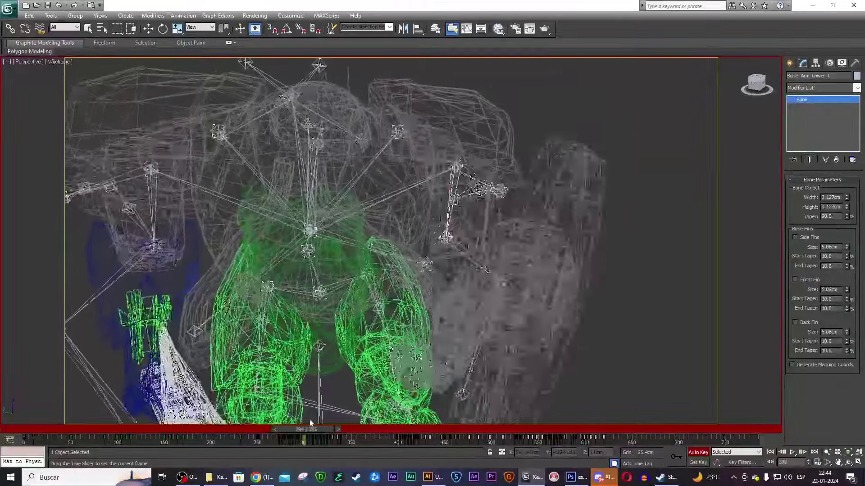
left_click_drag(300, 424, 338, 431)
key("e")
mouse_move(458, 229)
left_mouse_down()
mouse_move(480, 228)
mouse_move(462, 195)
left_mouse_up()
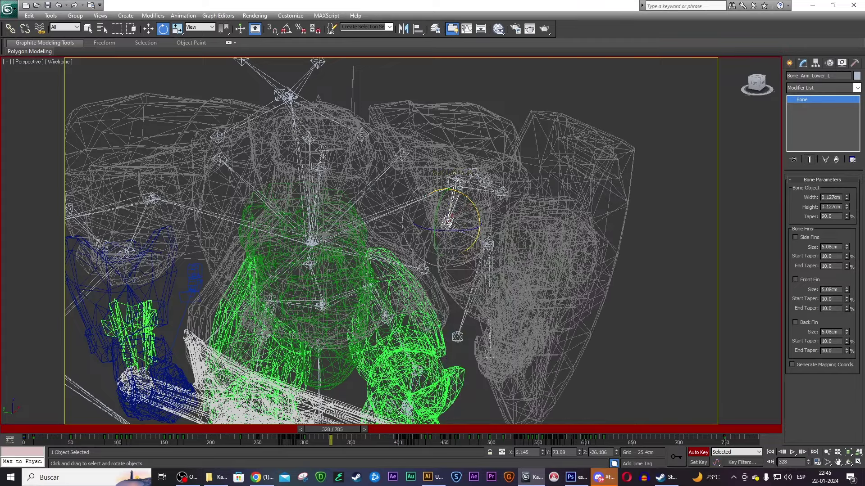
mouse_move(339, 429)
left_mouse_down()
mouse_move(327, 430)
mouse_move(570, 434)
mouse_move(392, 426)
left_mouse_up()
key("e")
key("e")
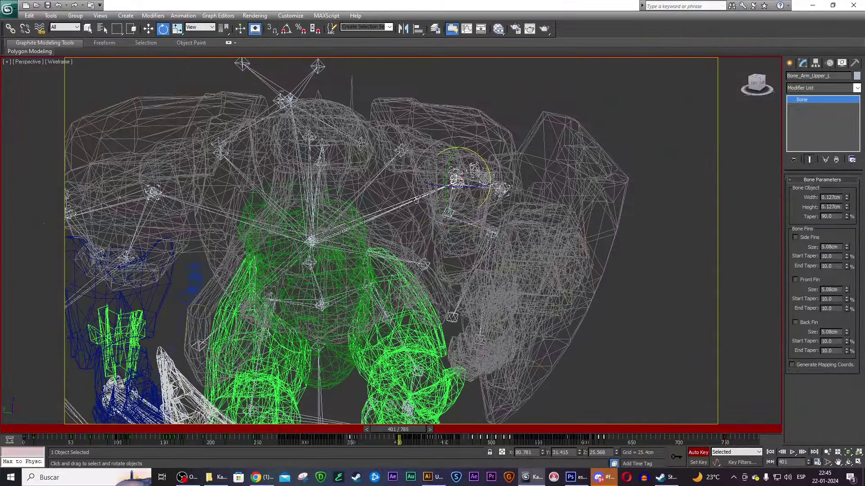
mouse_move(458, 430)
left_mouse_down()
mouse_move(397, 429)
mouse_move(562, 428)
mouse_move(373, 425)
mouse_move(450, 428)
mouse_move(460, 414)
mouse_move(450, 415)
left_mouse_up()
key("e")
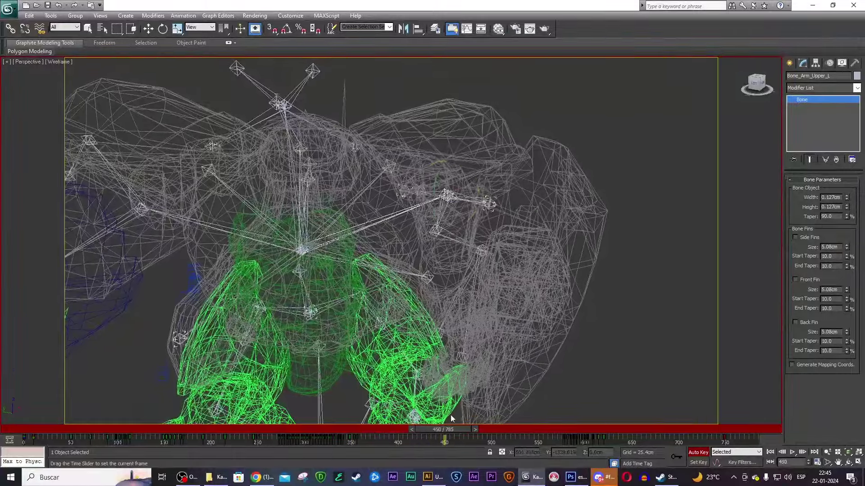
key("F3")
key("e")
scroll(533, 248, "down", 3)
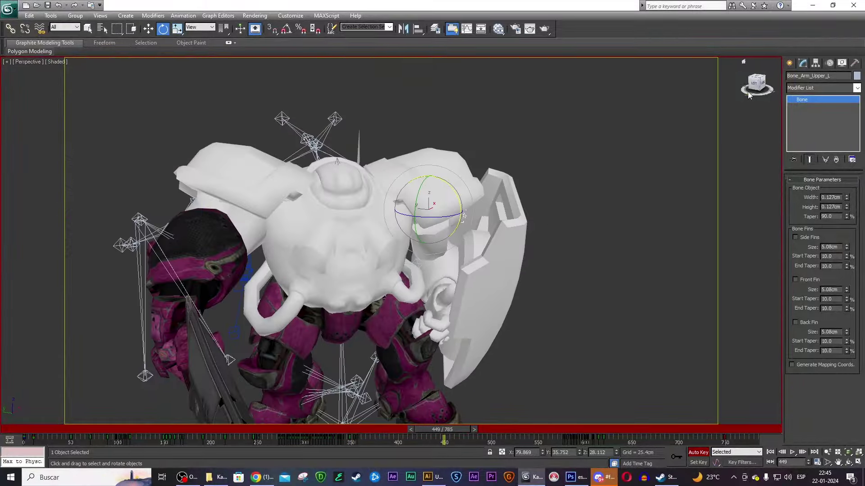
left_click_drag(749, 94, 347, 391)
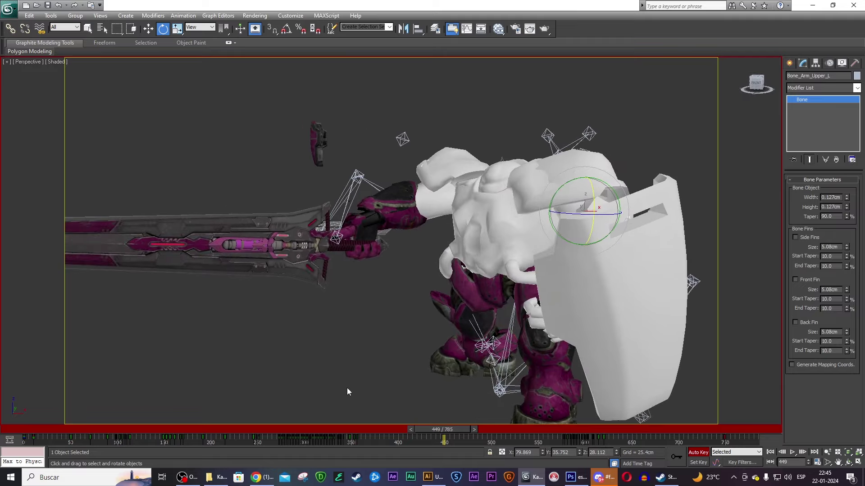
mouse_move(440, 433)
left_mouse_down()
mouse_move(276, 418)
mouse_move(479, 412)
mouse_move(387, 415)
left_mouse_up()
key("e")
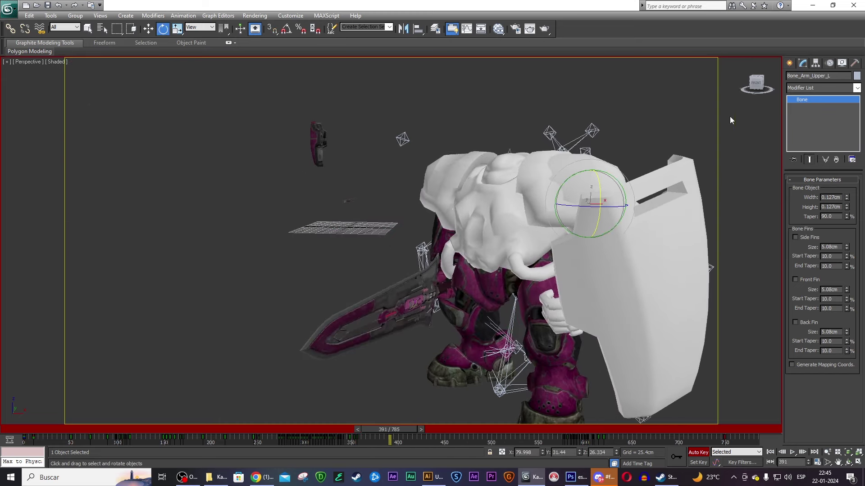
mouse_move(758, 84)
left_mouse_down()
mouse_move(738, 92)
mouse_move(739, 83)
left_mouse_up()
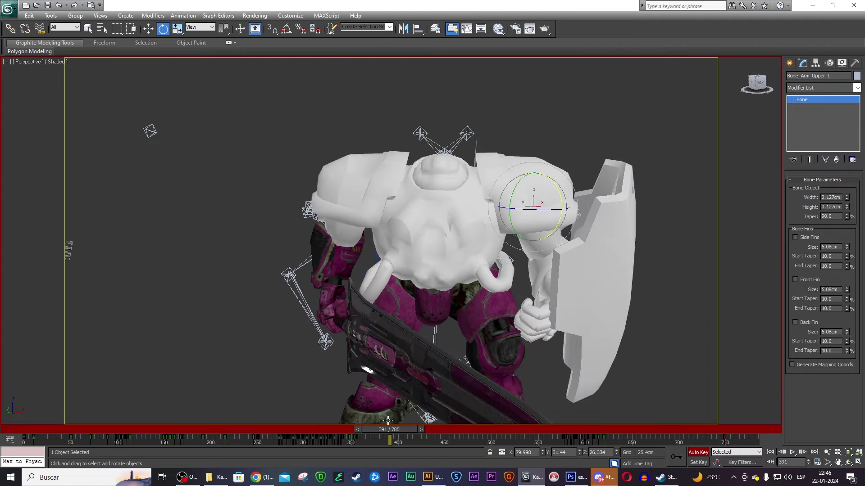
mouse_move(388, 429)
left_mouse_down()
mouse_move(356, 429)
mouse_move(559, 442)
mouse_move(715, 436)
left_mouse_up()
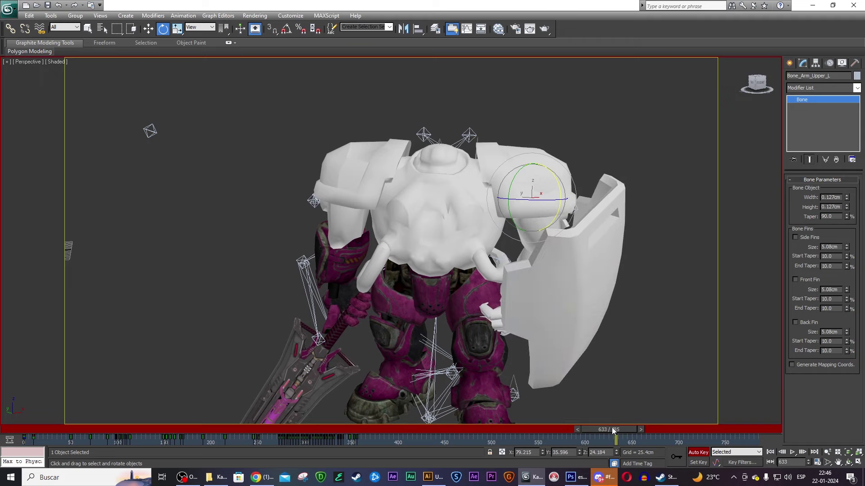
left_click(817, 463)
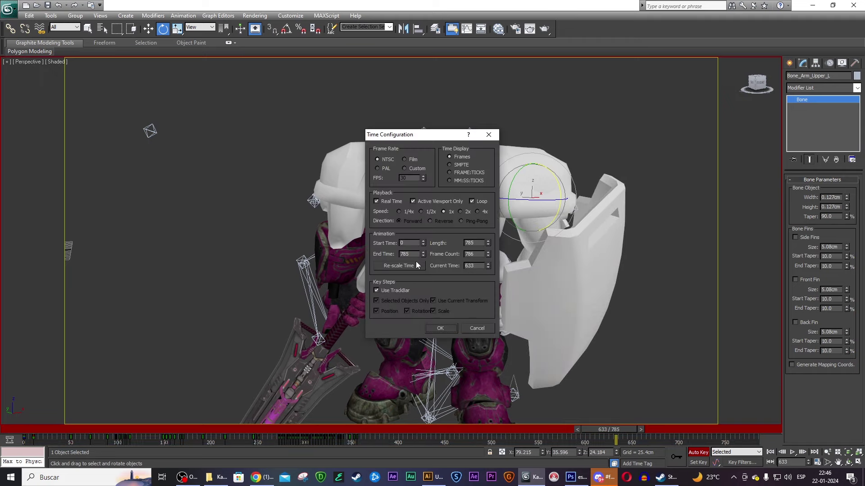
left_click(444, 328)
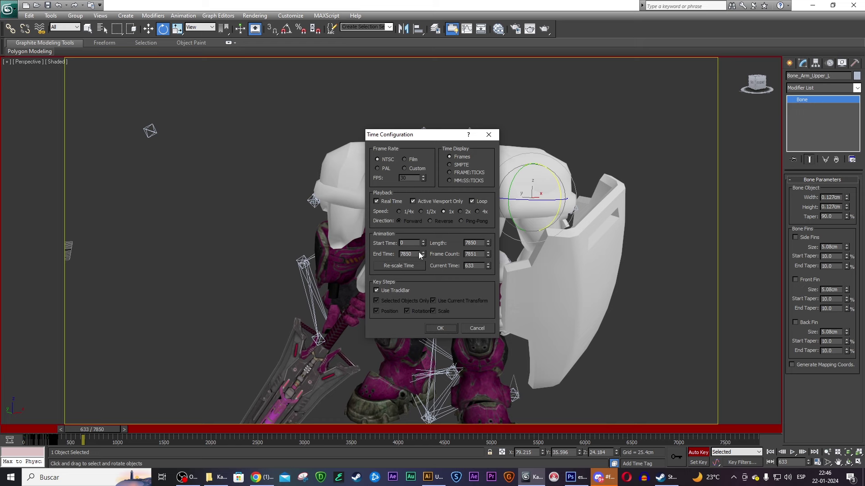
left_click(442, 327)
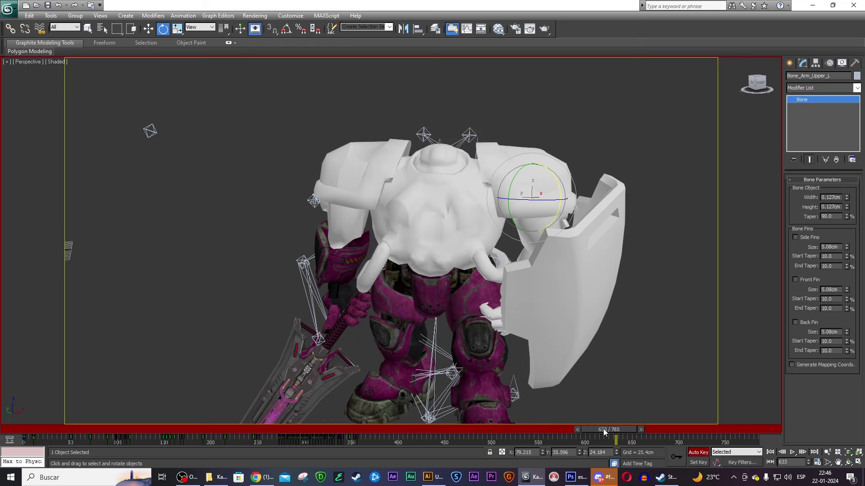
- Rotate the left upper arm about 6°, shift keys near frame 600, then move to frame 424
left_click_drag(539, 197, 543, 198)
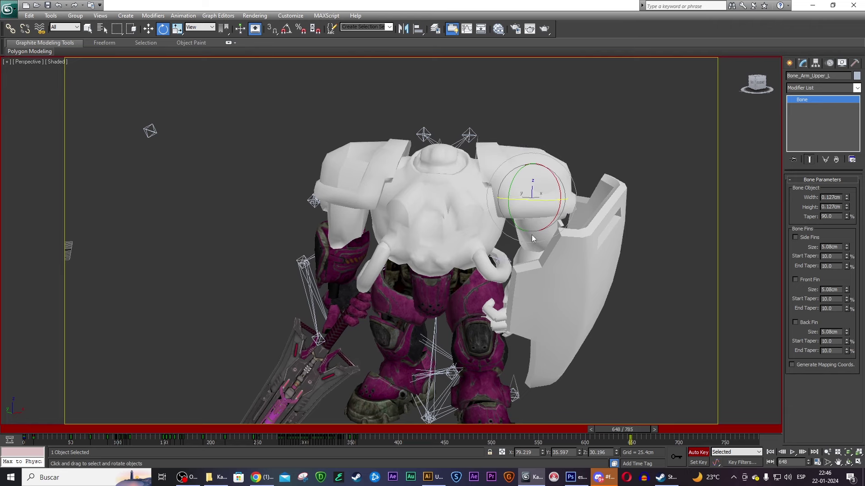
key("F3")
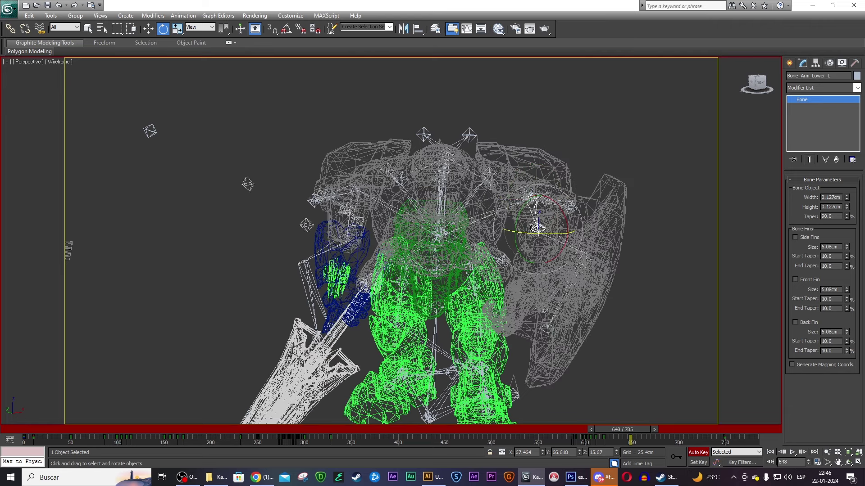
left_click_drag(624, 442, 693, 433)
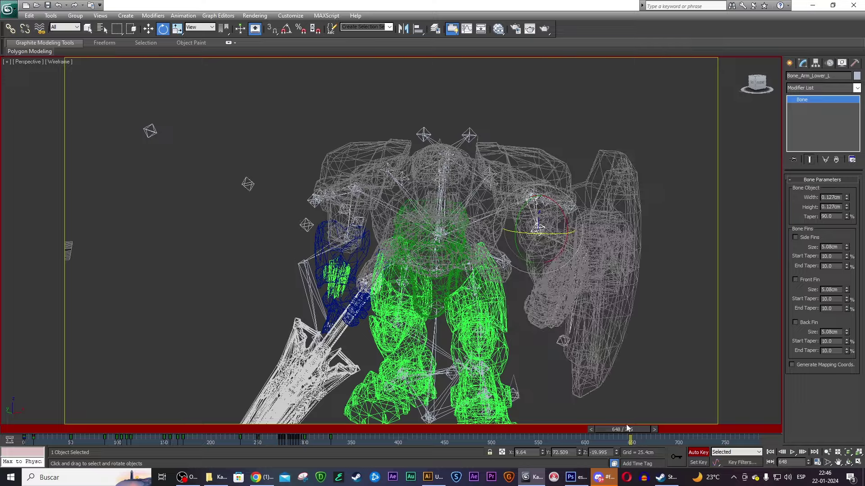
mouse_move(624, 430)
left_mouse_down()
mouse_move(302, 393)
mouse_move(433, 392)
mouse_move(409, 397)
left_mouse_up()
key("e")
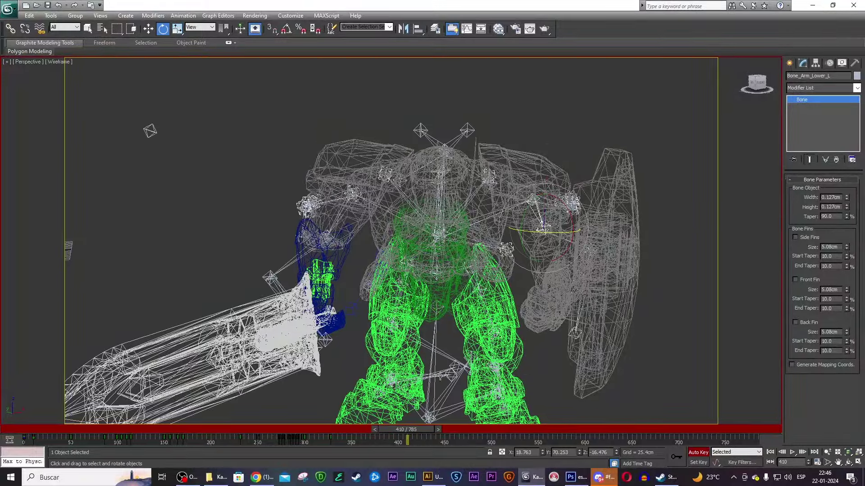
left_click(513, 209)
left_click_drag(422, 429, 419, 430)
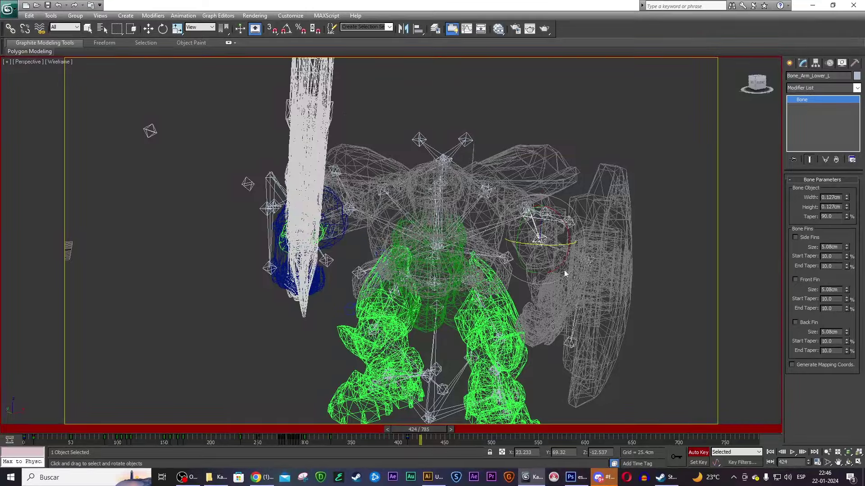
- At frame 424, tilt the upper arm further and rotate the lower arm 12.5°
left_click_drag(767, 82, 760, 86)
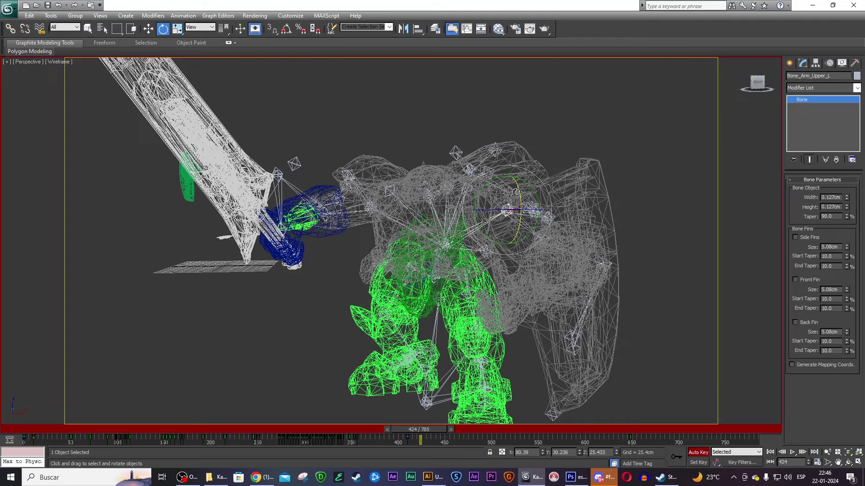
key("F3")
left_click_drag(516, 188, 511, 180)
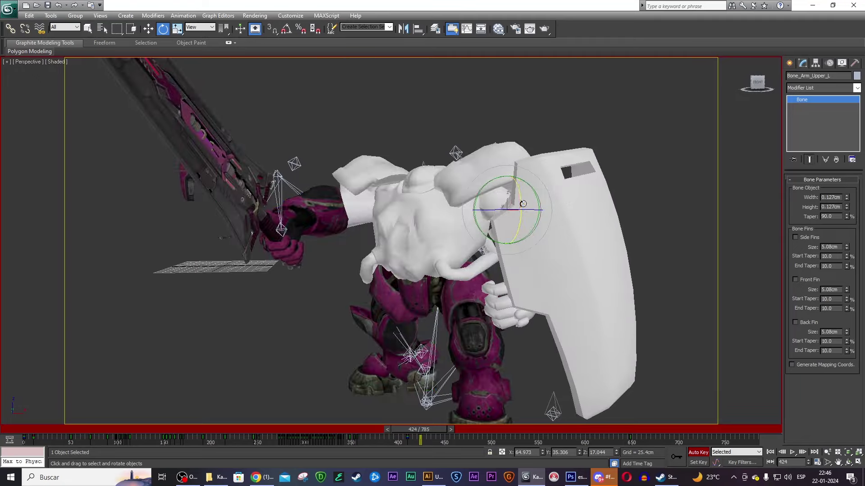
middle_click_drag(756, 110, 531, 234, "alt")
key("F3")
left_click(514, 232)
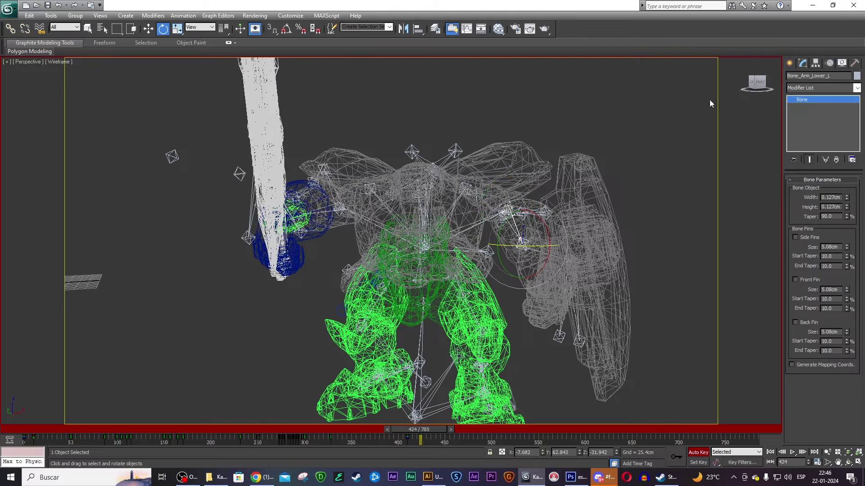
mouse_move(757, 84)
left_mouse_down()
mouse_move(761, 90)
mouse_move(744, 100)
left_mouse_up()
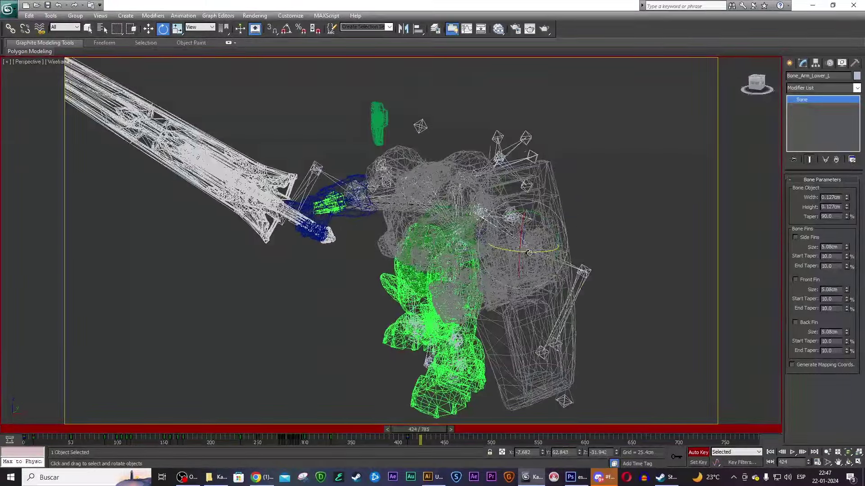
left_click_drag(530, 253, 539, 253)
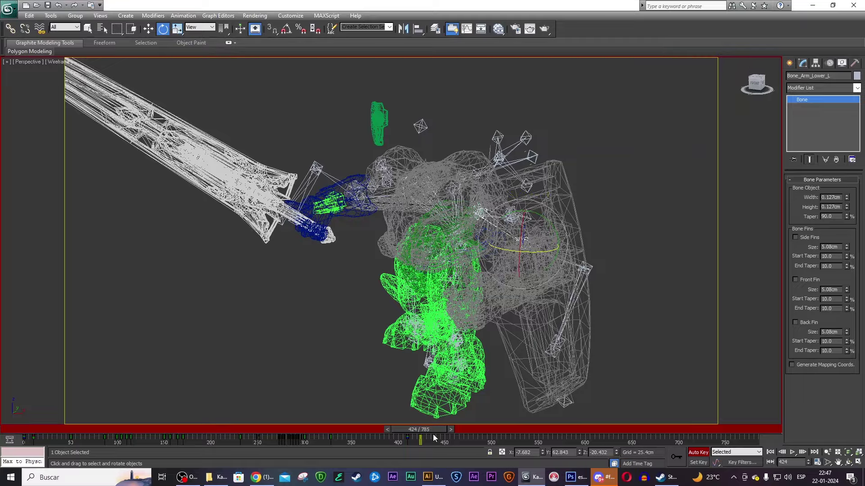
- Change the lower arm rotation to 9.6° and preview the pose at frame 447 shaded
mouse_move(433, 437)
left_mouse_down()
mouse_move(390, 431)
mouse_move(442, 433)
mouse_move(426, 430)
left_mouse_up()
key("e")
left_click_drag(538, 251, 546, 250)
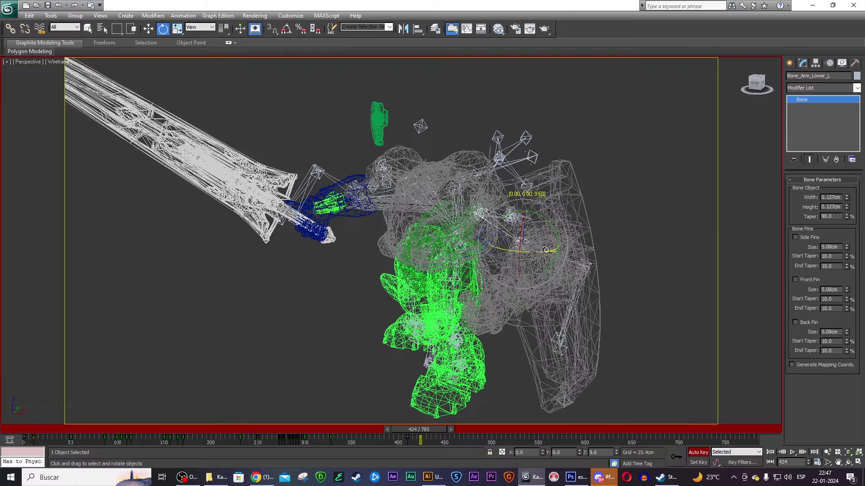
mouse_move(422, 423)
left_mouse_down()
mouse_move(447, 427)
mouse_move(403, 432)
mouse_move(437, 429)
left_mouse_up()
key("F3")
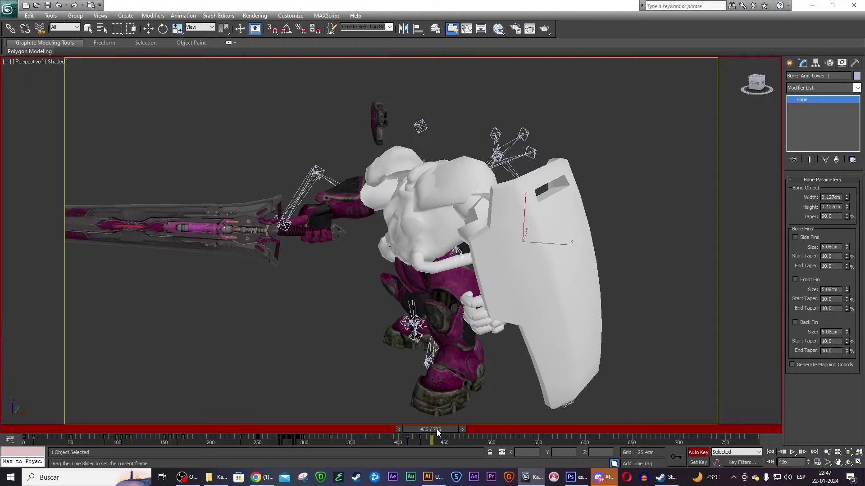
left_click_drag(756, 84, 751, 84)
middle_click_drag(593, 157, 612, 131)
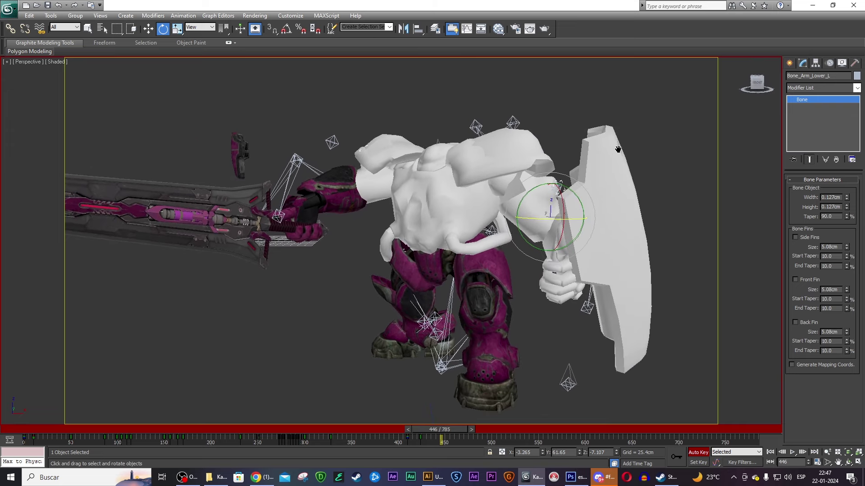
- Unfreeze all objects and play the animation from frame 370, stopping at 502
right_click(620, 109)
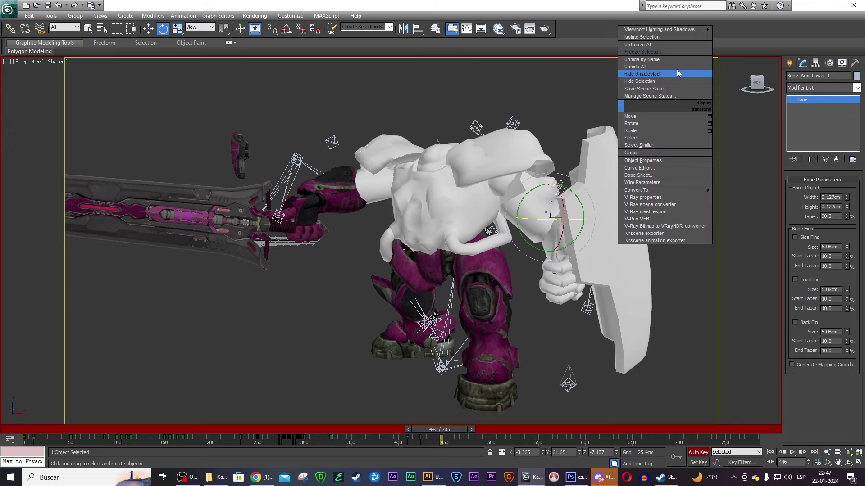
left_click(661, 45)
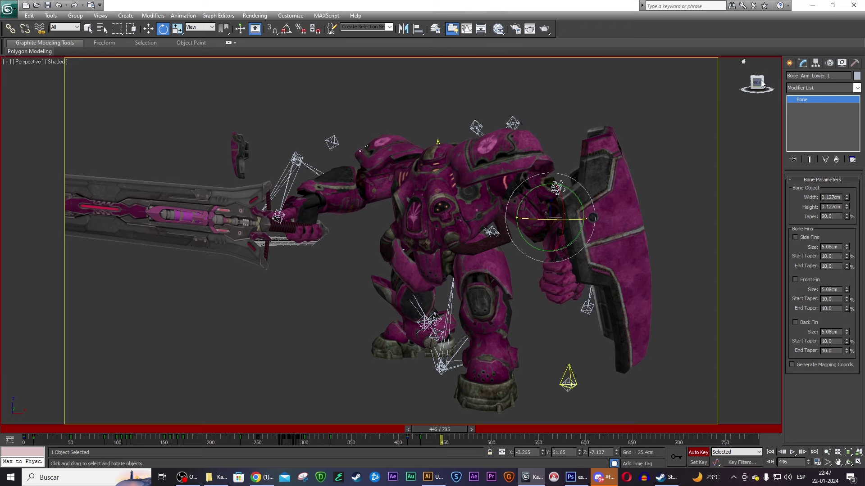
middle_click_drag(416, 381, 475, 381)
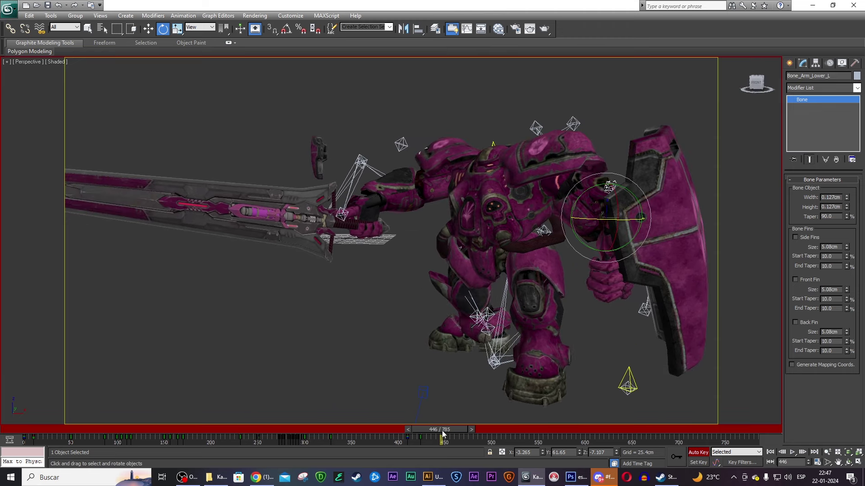
left_click_drag(443, 434, 373, 438)
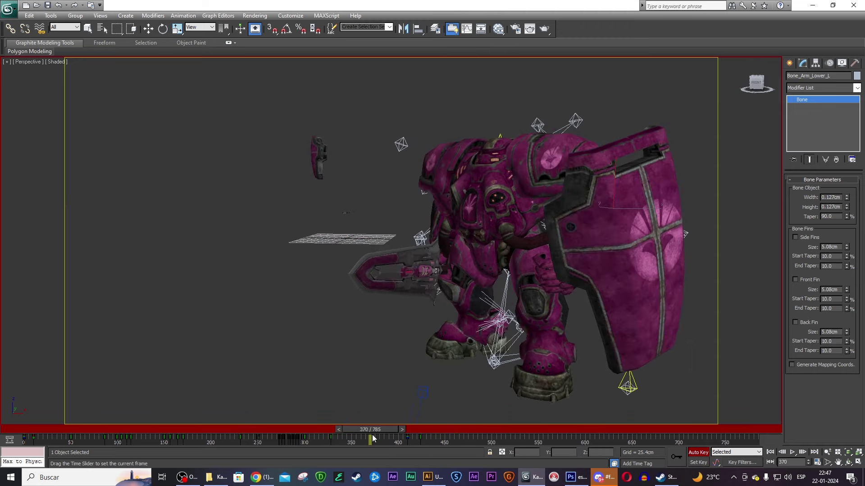
left_click(793, 453)
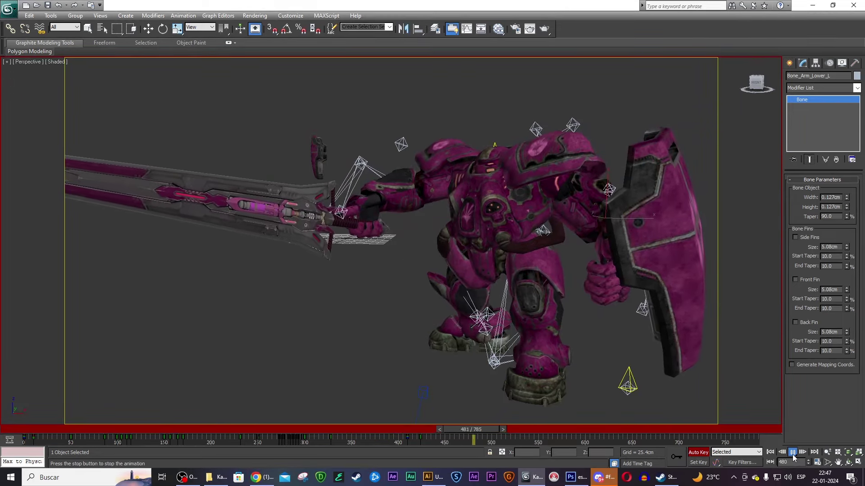
left_click(793, 453)
- Rotate the left arm bone about 6° at frame 502 and select the upper arm bone
key("e")
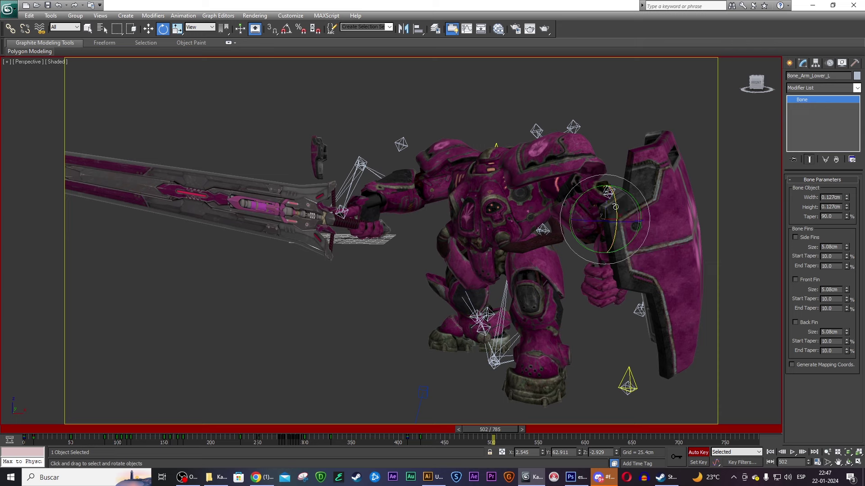
left_click_drag(616, 206, 615, 212)
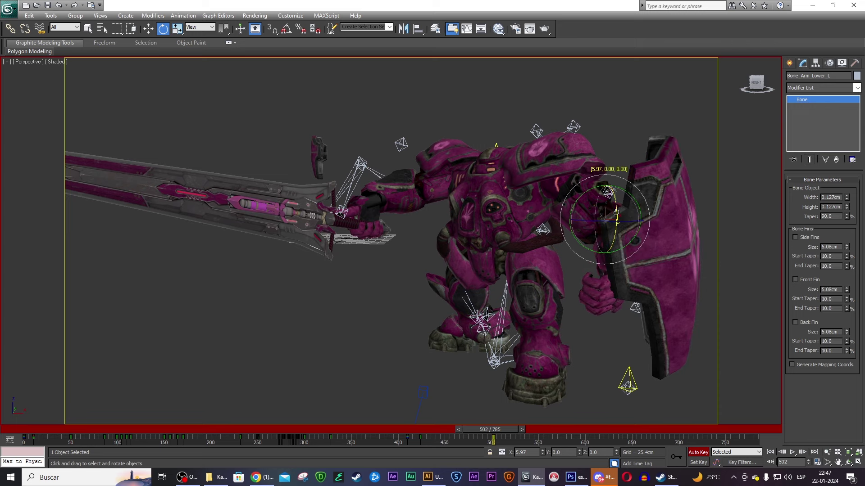
key("F3")
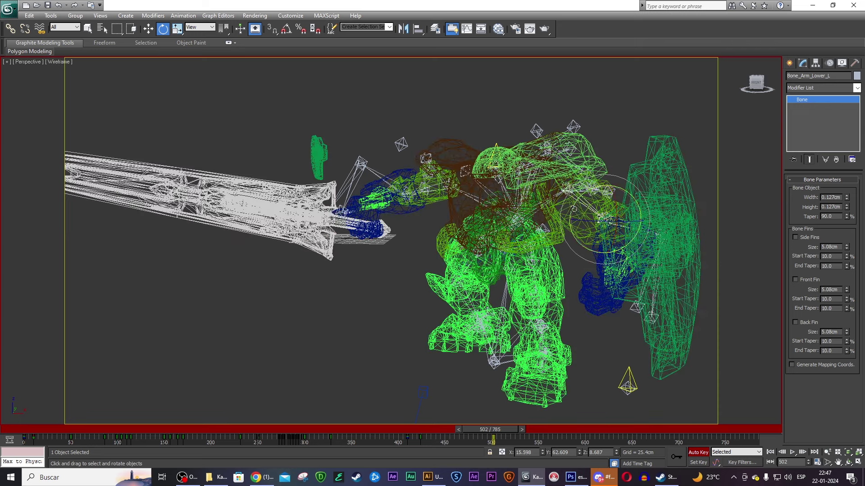
left_click(562, 194)
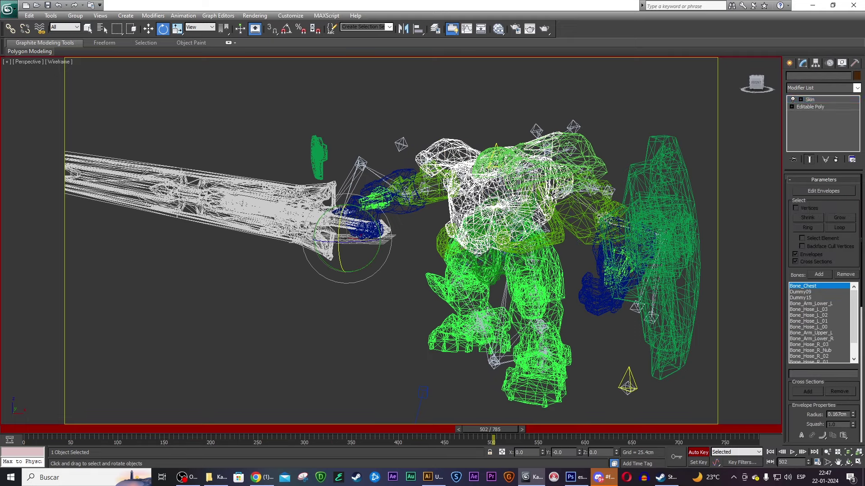
left_click(555, 195)
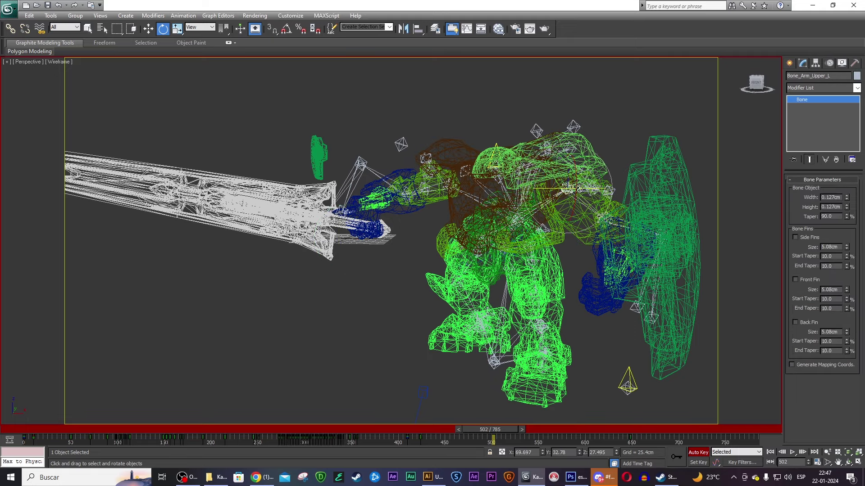
- Rotate the upper arm back about 6°, then turn the shield arm at frame 538
left_click_drag(582, 190, 577, 189)
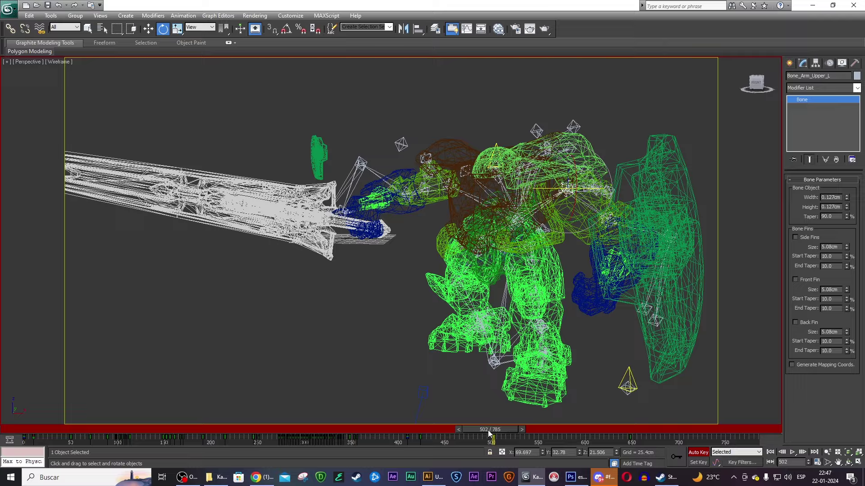
left_click_drag(489, 433, 513, 431)
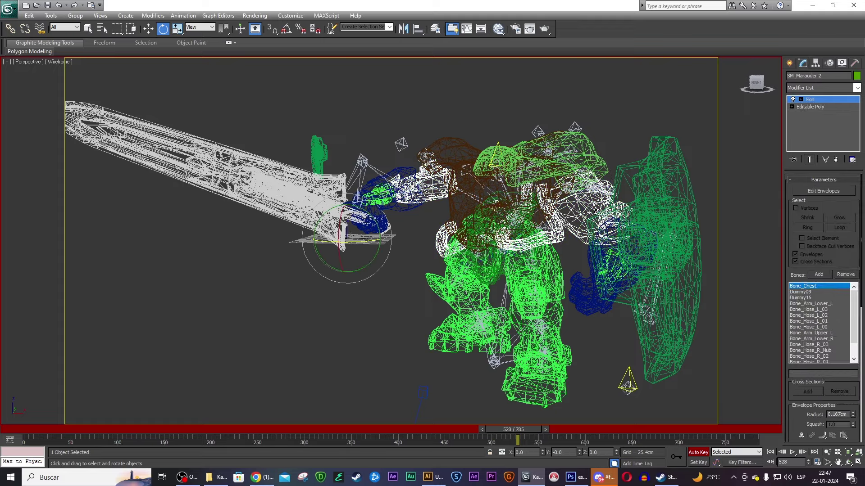
left_click(596, 208)
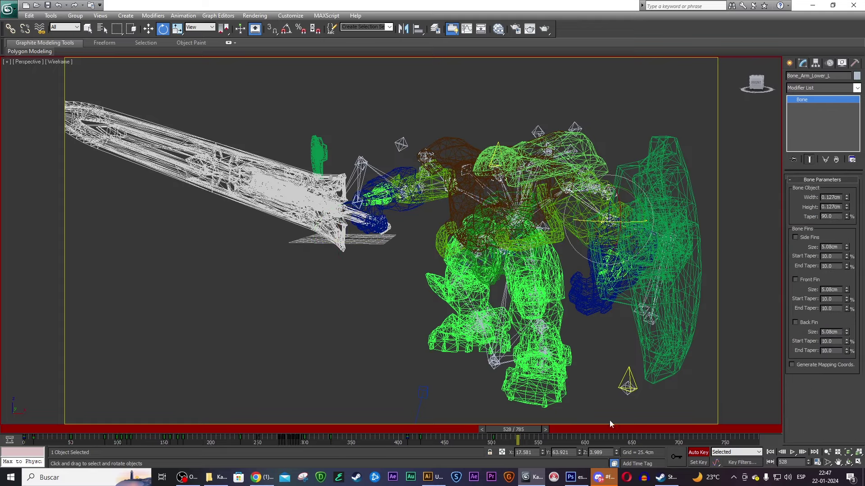
left_click_drag(518, 430, 527, 430)
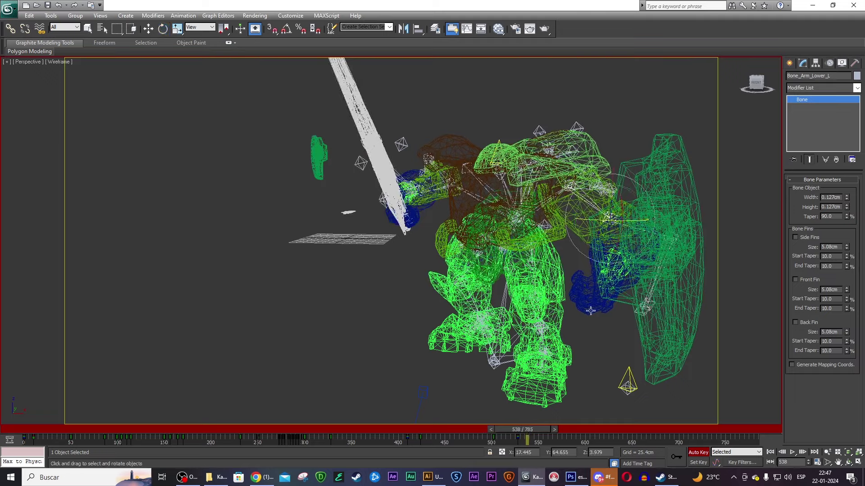
mouse_move(599, 219)
left_mouse_down()
mouse_move(571, 216)
mouse_move(590, 198)
left_mouse_up()
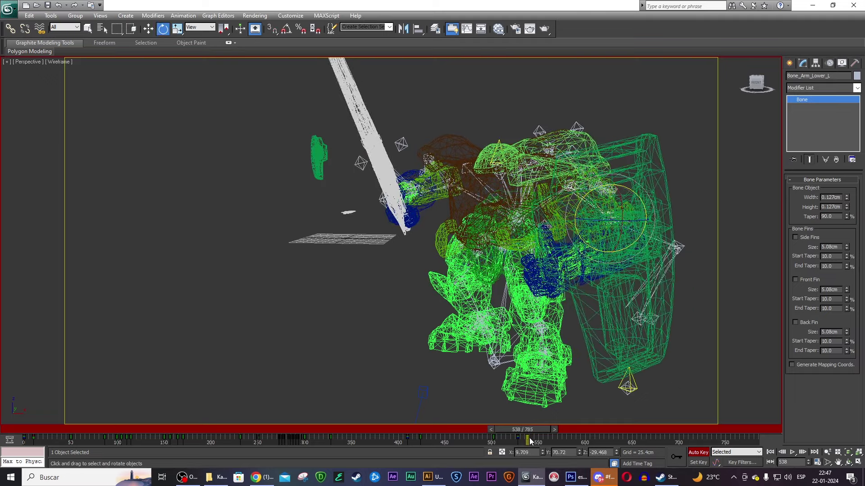
mouse_move(532, 429)
left_mouse_down()
mouse_move(520, 429)
mouse_move(595, 428)
left_mouse_up()
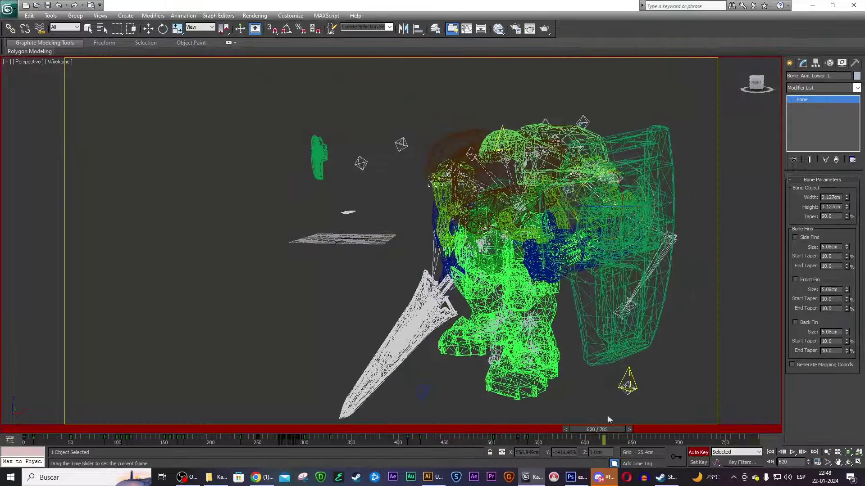
- Swing the shield outward by rotating the lower arm bone, then review the pose
key("e")
left_click_drag(592, 206, 565, 196)
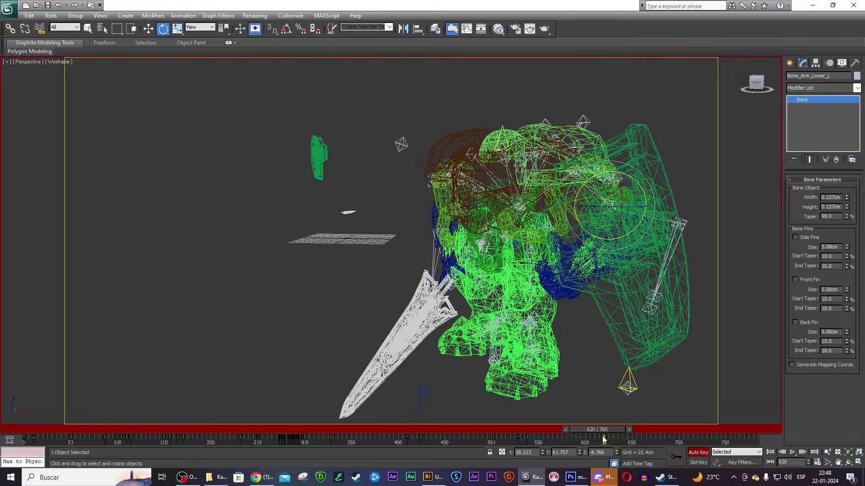
mouse_move(595, 429)
left_mouse_down()
mouse_move(518, 429)
mouse_move(611, 434)
mouse_move(523, 431)
mouse_move(566, 429)
left_mouse_up()
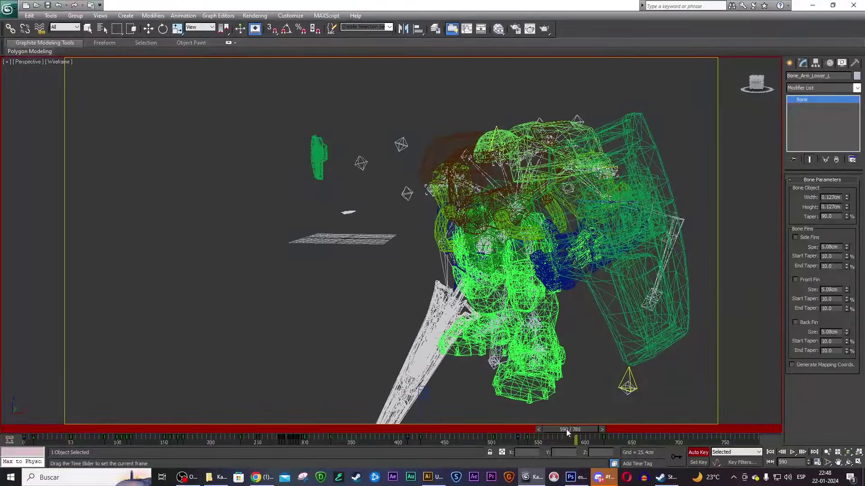
key("e")
left_click(541, 190)
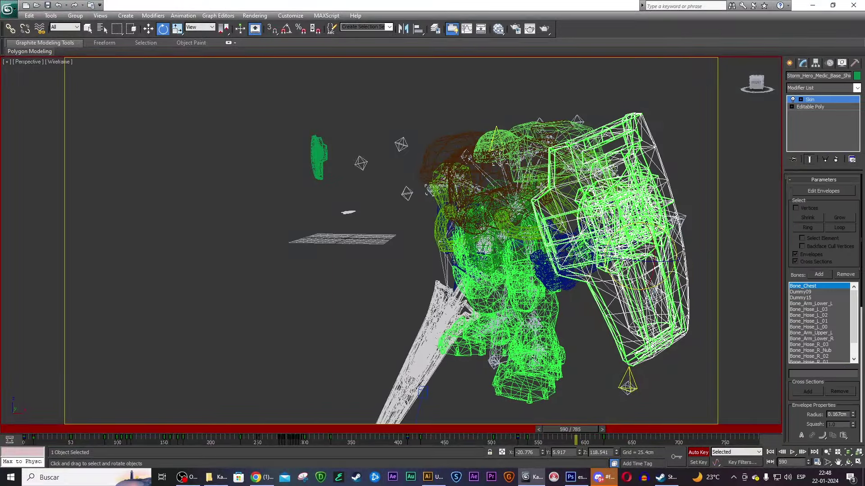
- Select Bone_Arm_Upper_L and scrub the time slider to around frames 605–615
left_click(540, 190)
left_click(538, 189)
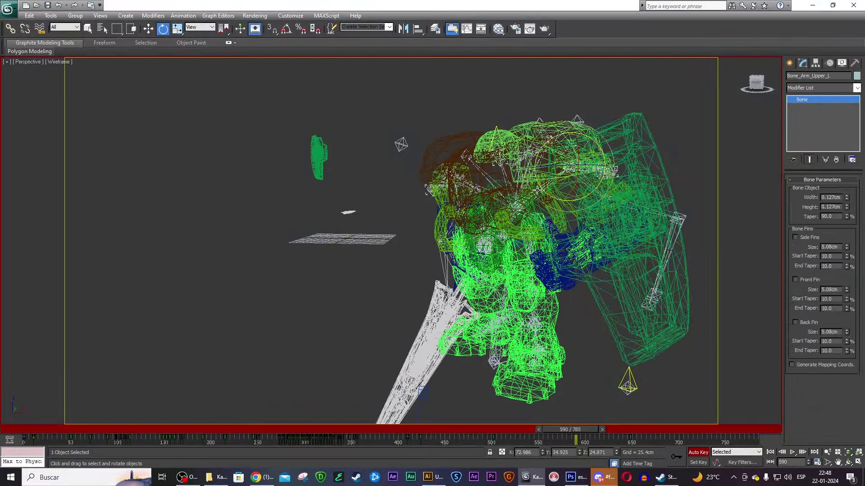
mouse_move(574, 431)
left_mouse_down()
mouse_move(513, 430)
mouse_move(566, 429)
left_mouse_up()
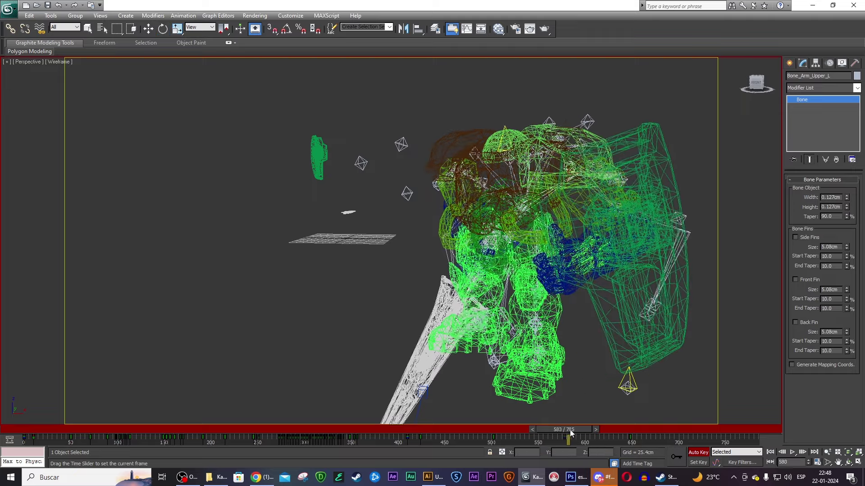
left_click_drag(570, 430, 593, 430)
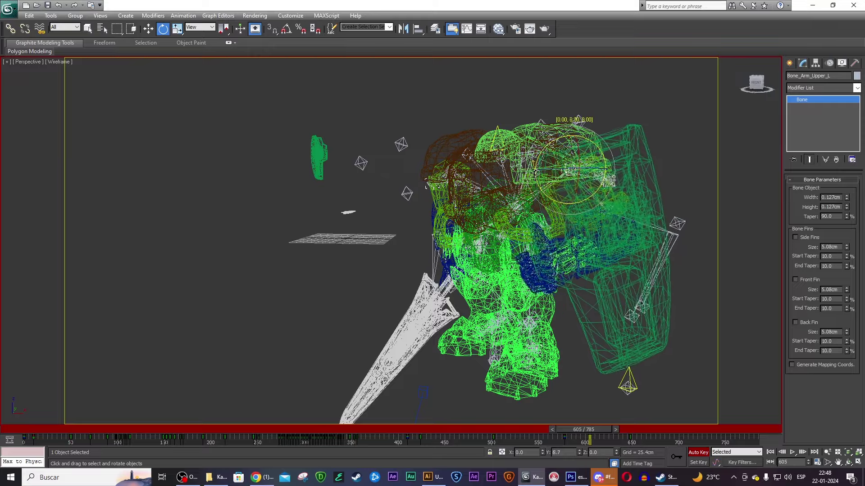
mouse_move(588, 430)
left_mouse_down()
mouse_move(629, 428)
mouse_move(518, 429)
mouse_move(650, 427)
mouse_move(627, 424)
left_mouse_up()
- Switch to Rotate and reselect the left upper-arm bone
key("e")
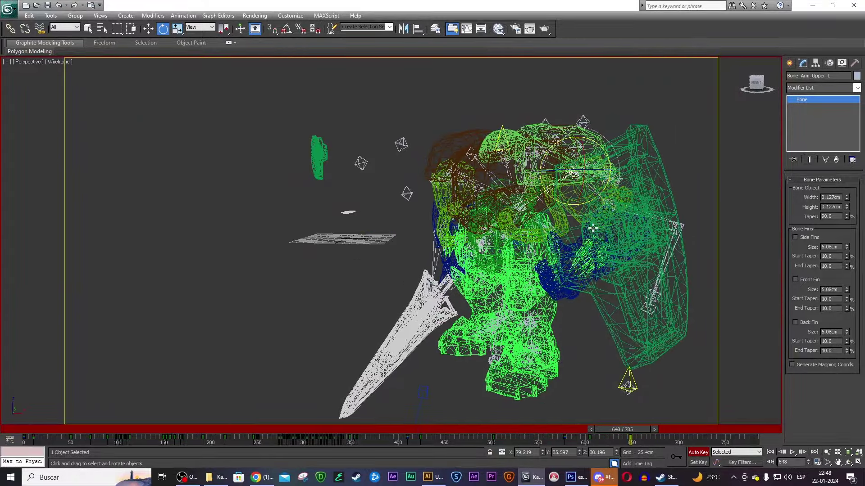
left_click(606, 158)
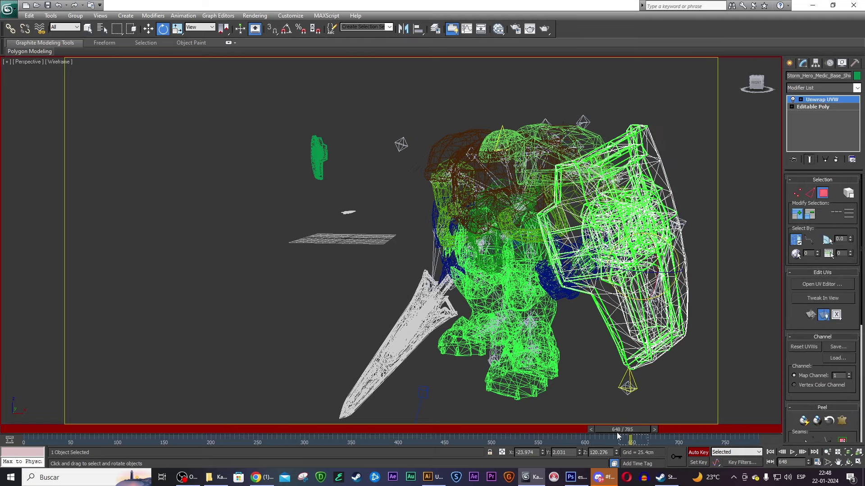
left_click(596, 381)
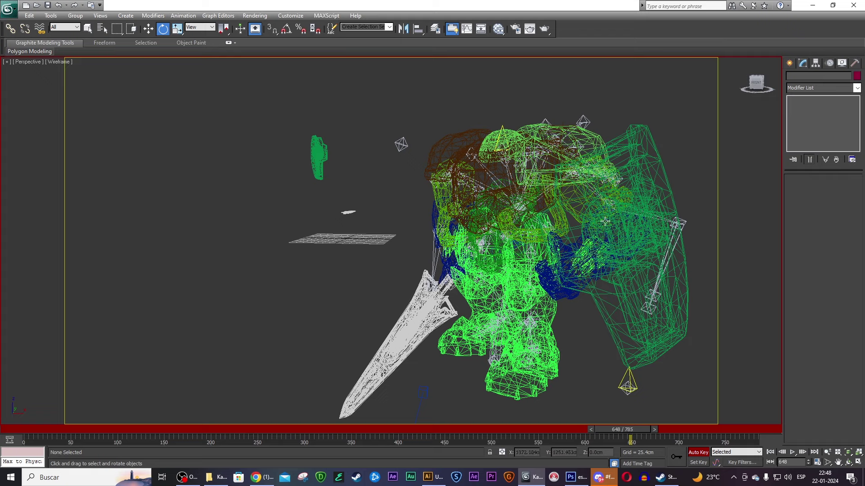
left_click(548, 190)
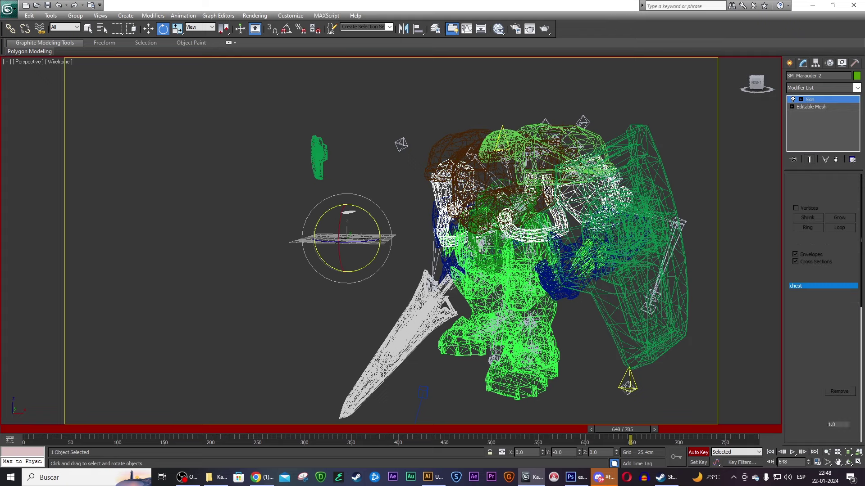
left_click(547, 189)
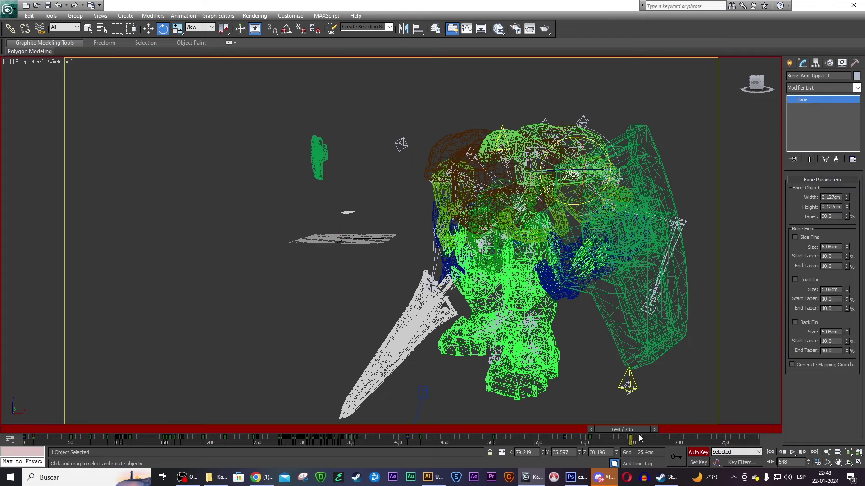
- Select Bone_Arm_Lower_L at about frame 606, ready to rotate
left_click(588, 192)
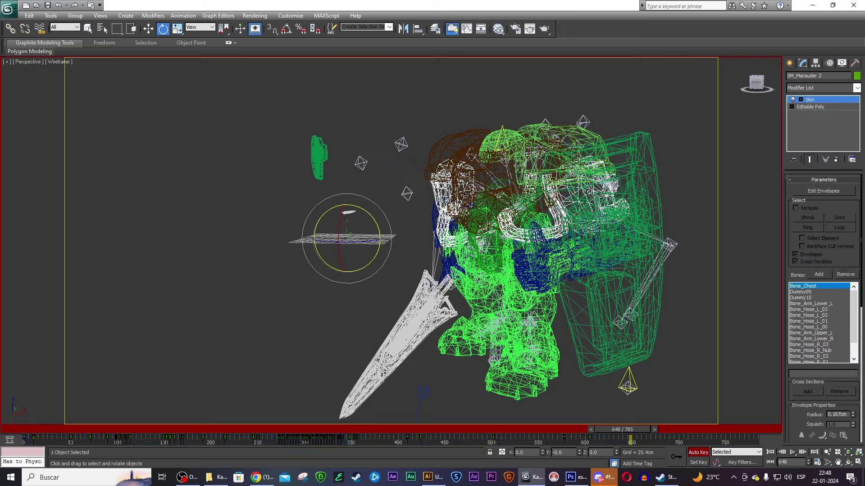
left_click(589, 192)
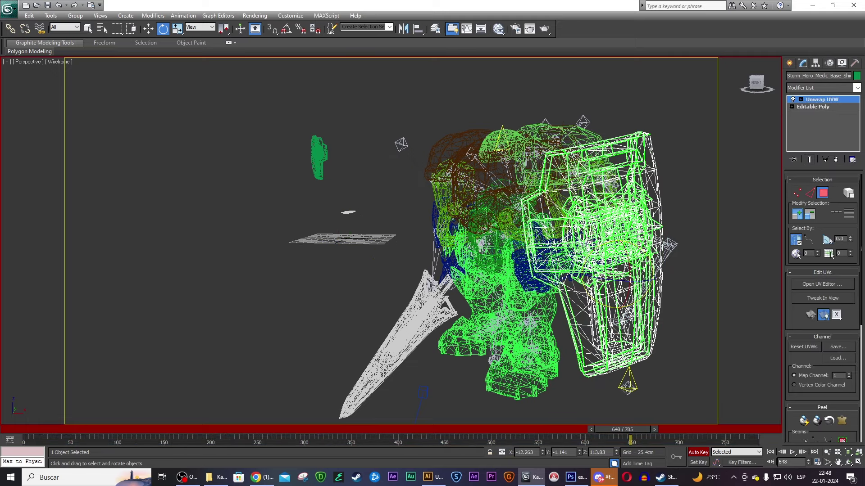
left_click(589, 191)
mouse_move(609, 430)
left_mouse_down()
mouse_move(582, 427)
mouse_move(608, 421)
left_mouse_up()
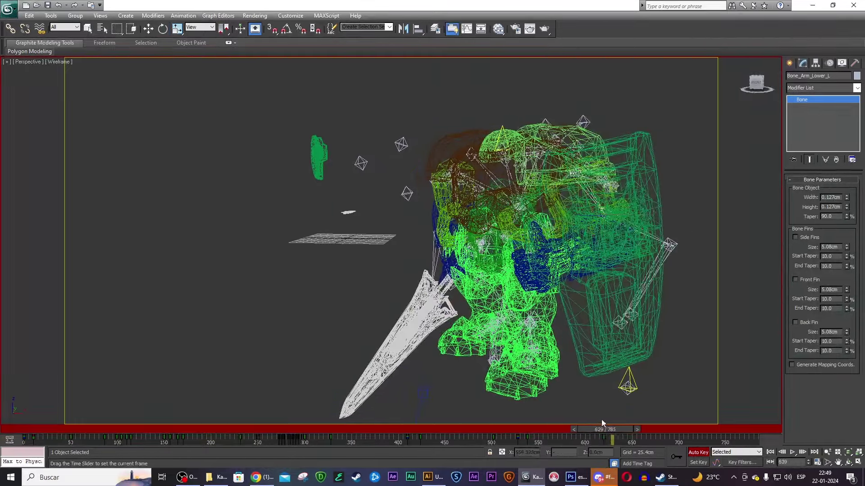
key("e")
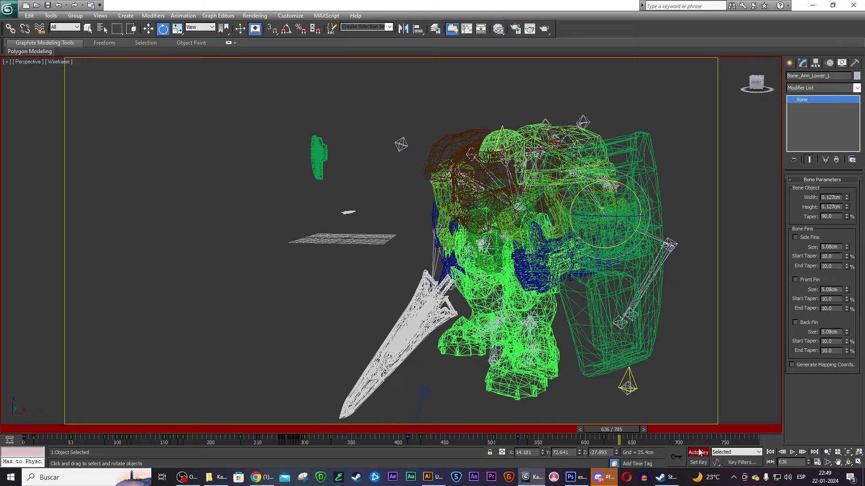
- Turn off Auto Key, switch to shaded view, and play the animation from frame 263
left_click(699, 454)
key("F3")
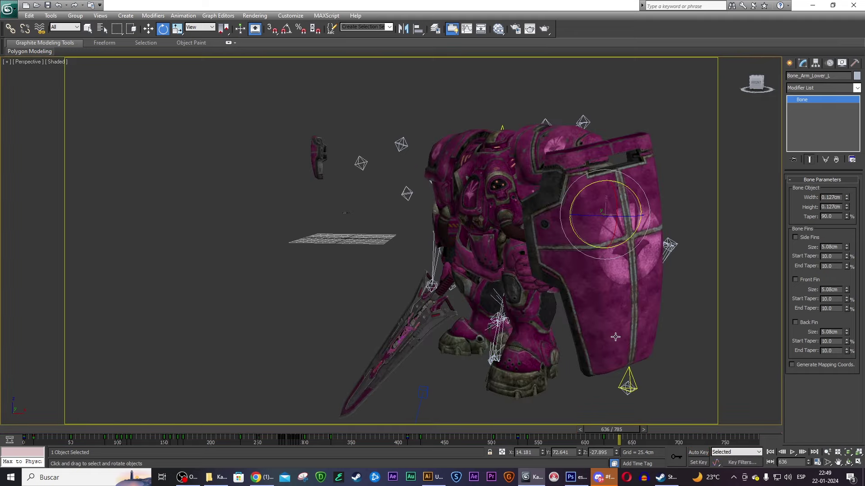
left_click_drag(621, 427, 273, 426)
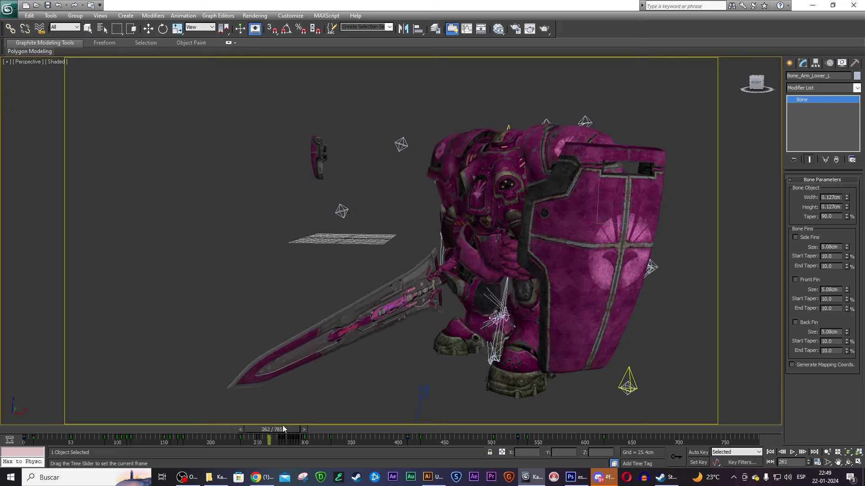
middle_click_drag(627, 325, 582, 317, "alt")
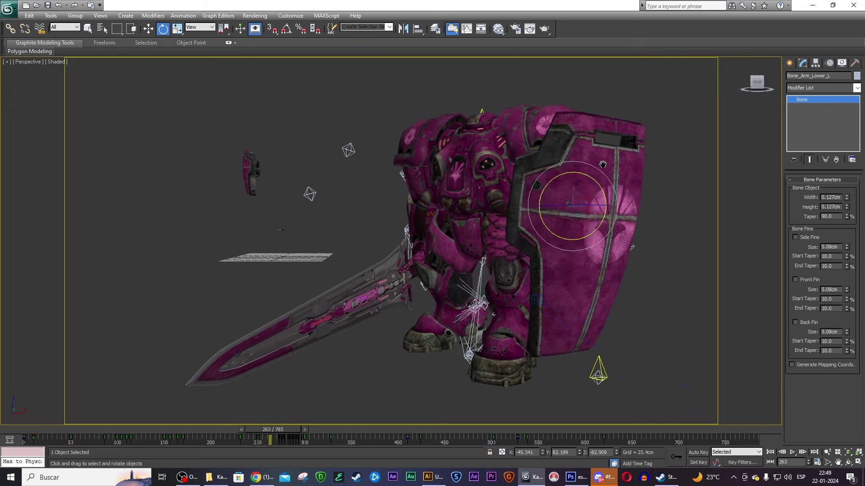
left_click(790, 454)
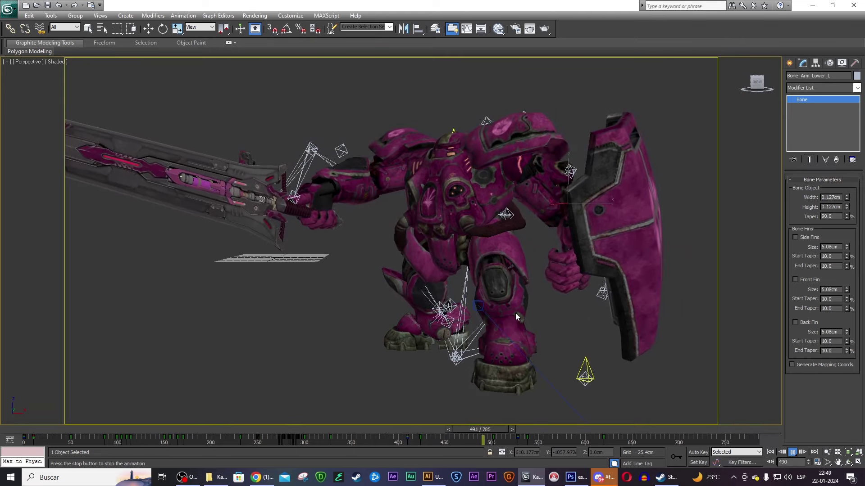
- Stop at frame 379, reframe the warrior from the front, and scrub to frame 585
left_click_drag(514, 429, 380, 433)
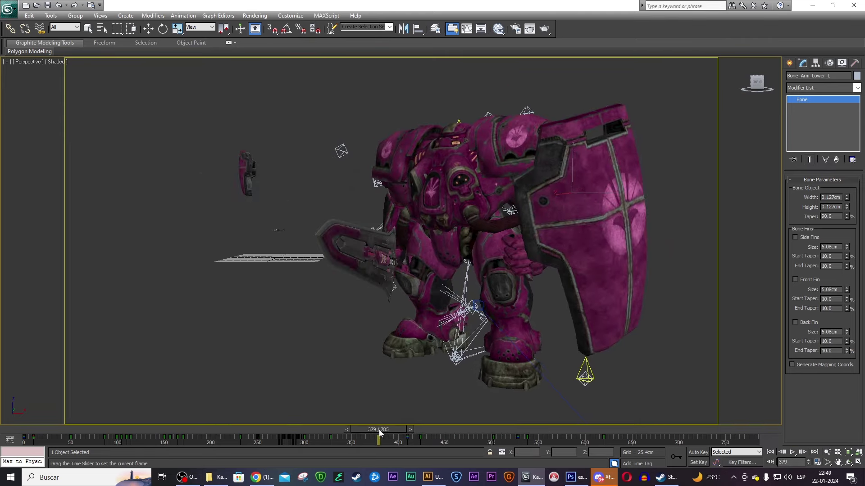
left_click(751, 88)
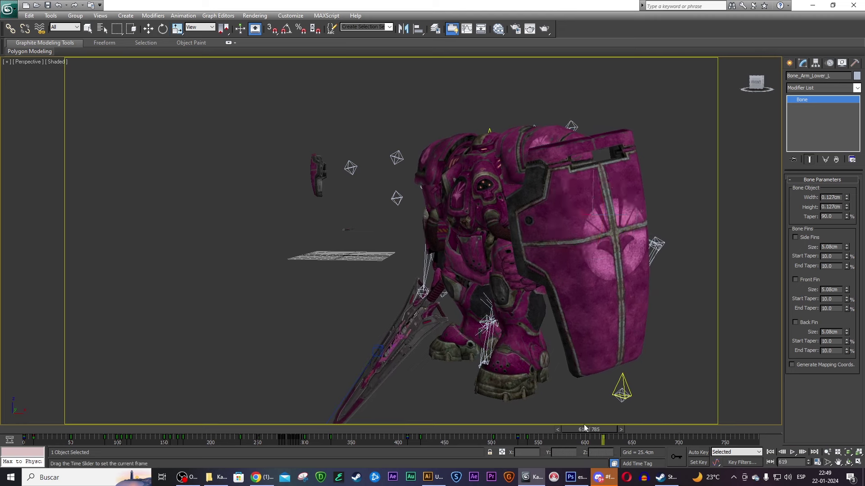
left_click_drag(584, 427, 572, 410)
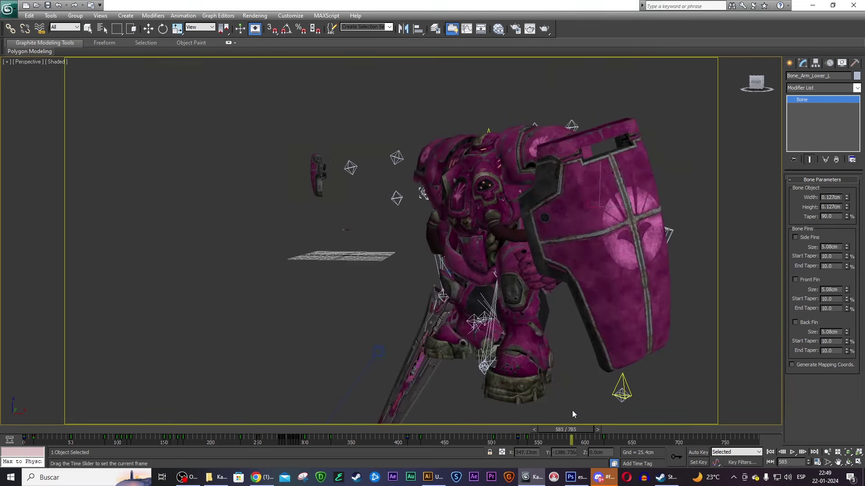
key("e")
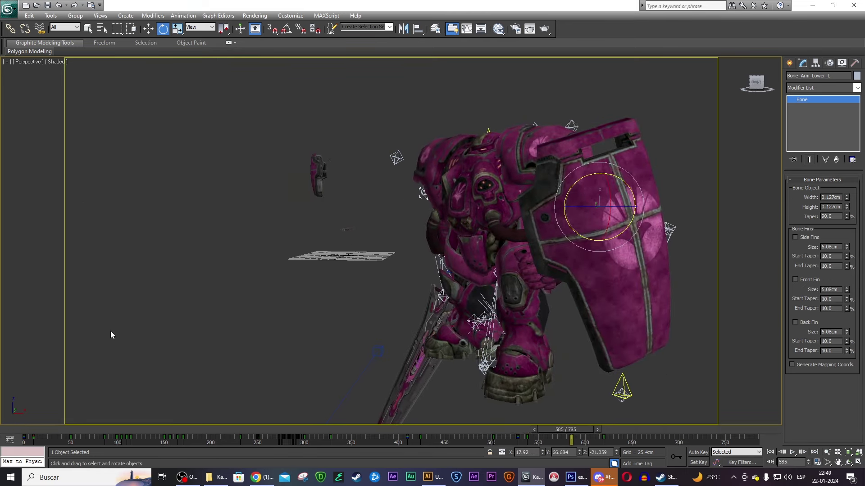
- Restore four viewports and draw a Standard Primitives plane upright in the Front view
left_click(858, 462)
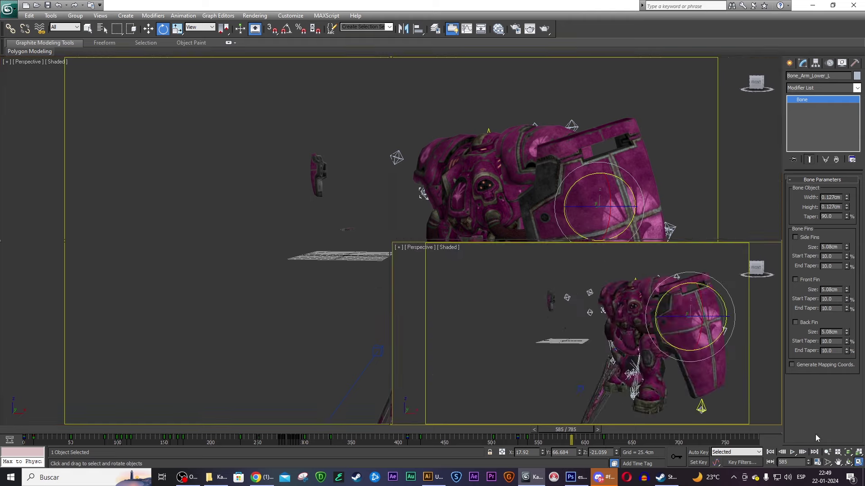
left_click(789, 63)
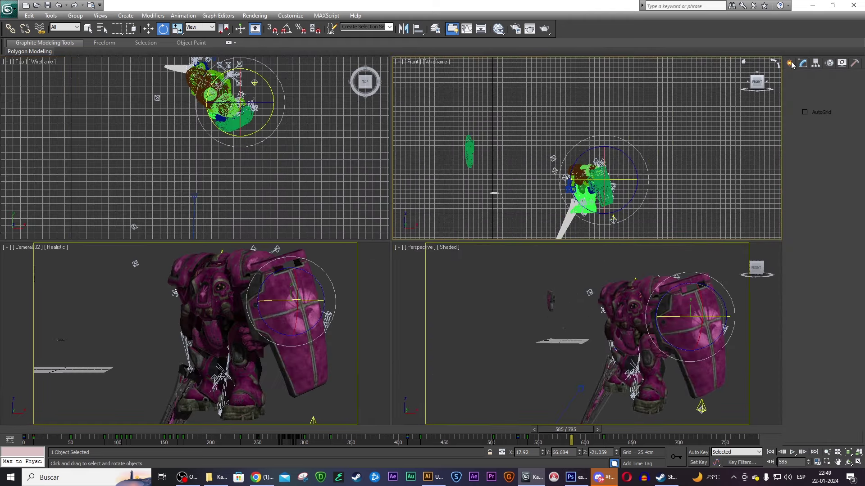
left_click(840, 159)
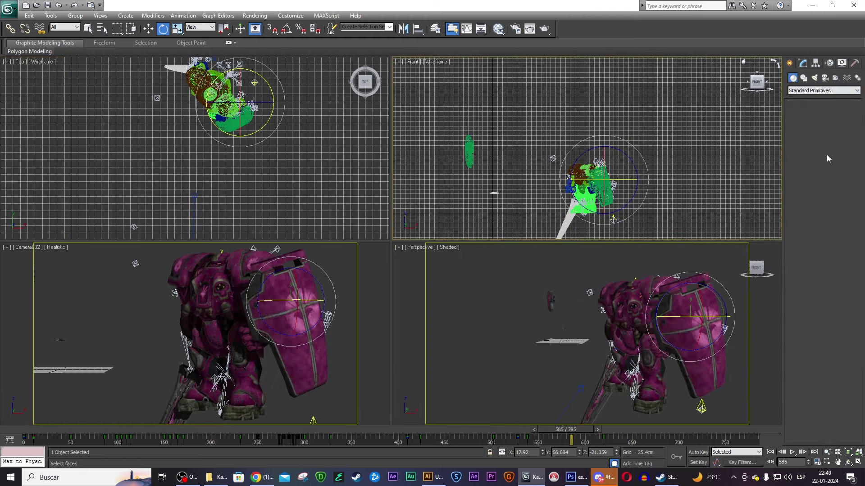
scroll(565, 171, "down", 2)
left_click_drag(472, 104, 679, 256)
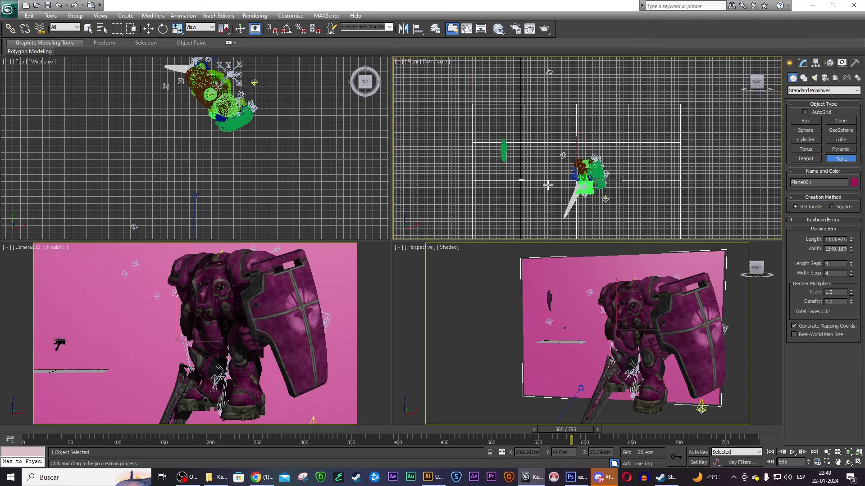
- Undo the upright plane and drag a floor plane under the warrior in Top view
key("ctrl+z")
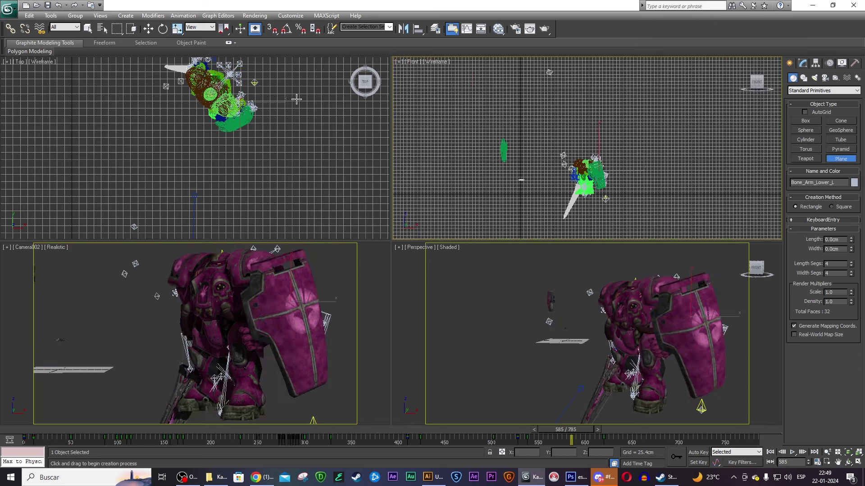
scroll(257, 217, "down", 2)
left_click_drag(132, 70, 326, 238)
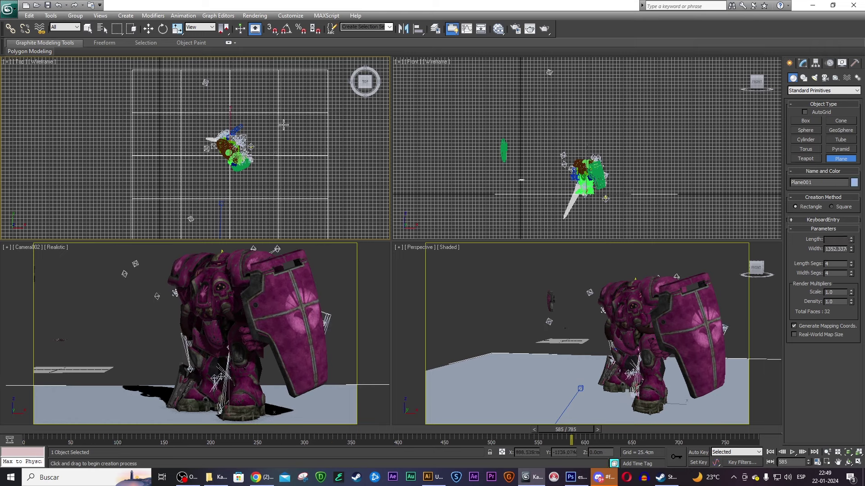
key("w")
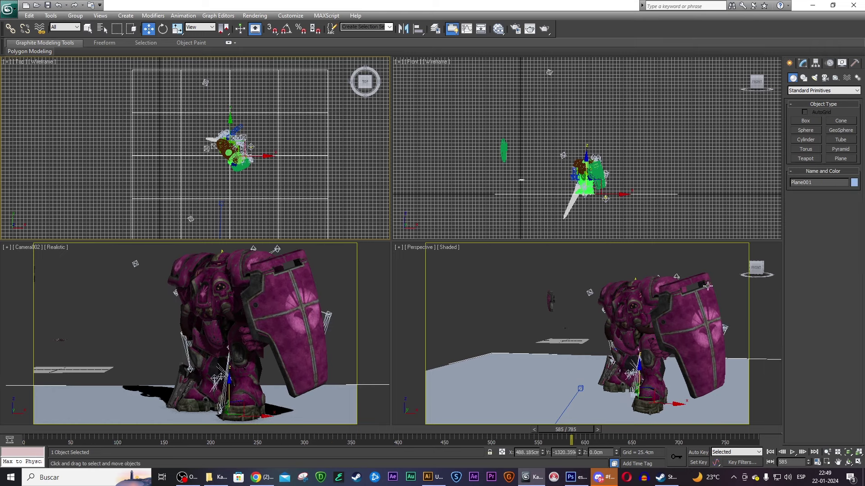
right_click(685, 304)
left_click_drag(756, 273, 696, 293)
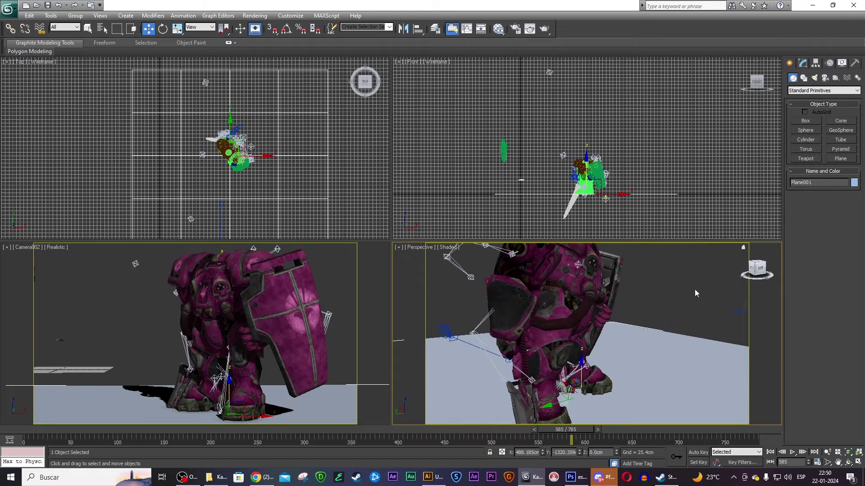
- Select sword Object014 and Shift-drag its key from frame 404 to frame 552
left_click(509, 353)
mouse_move(545, 430)
left_mouse_down()
mouse_move(445, 428)
mouse_move(518, 427)
mouse_move(501, 428)
left_mouse_up()
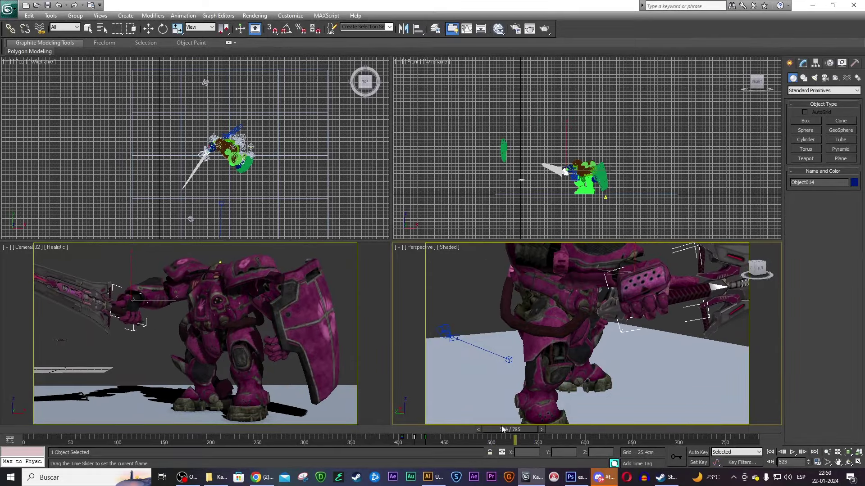
key("w")
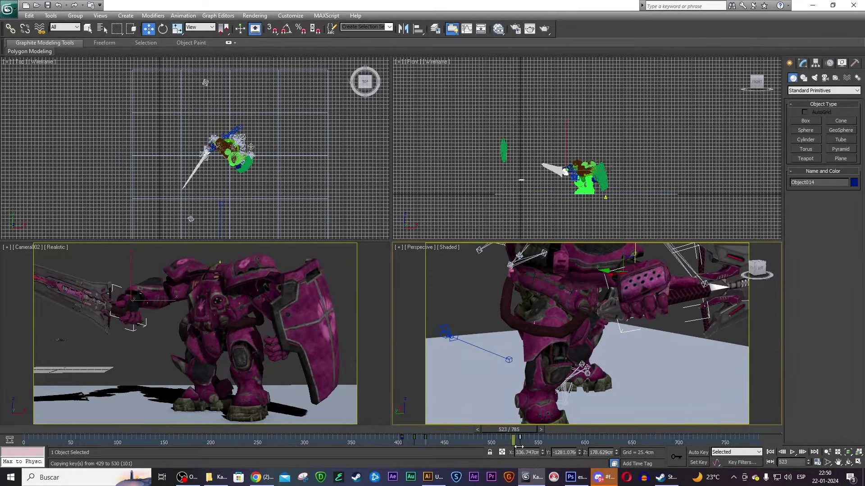
left_click_drag(524, 429, 548, 426)
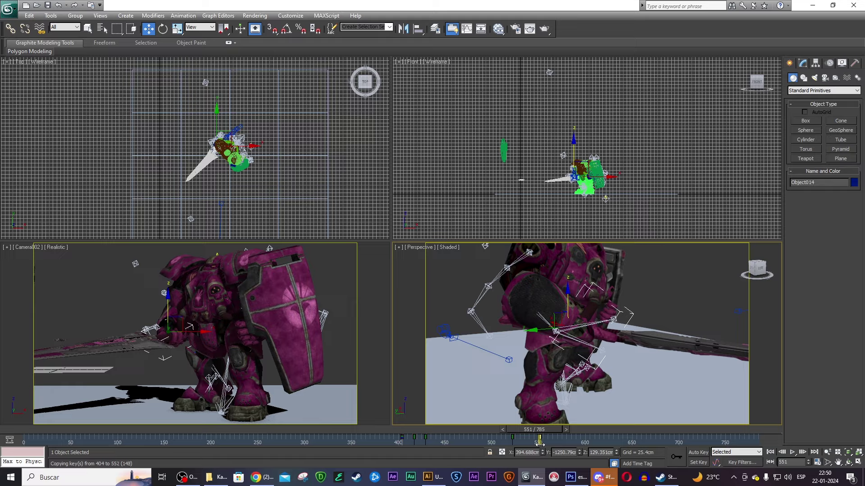
left_click_drag(540, 444, 558, 434, "shift")
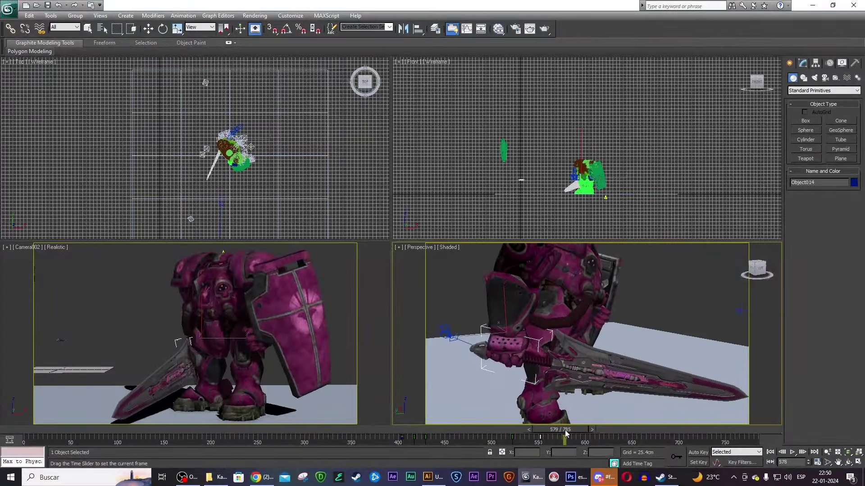
- Maximize Camera002, preview the sword motion from frame 509, then restore four views
right_click(309, 340)
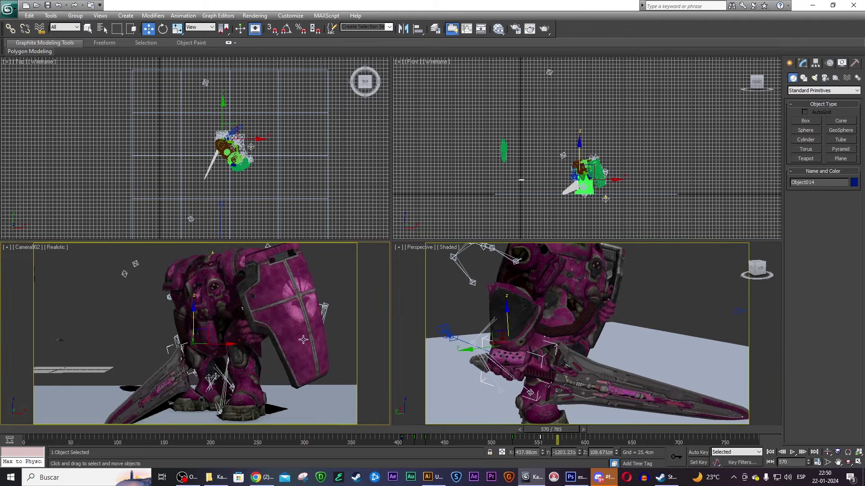
left_click(858, 462)
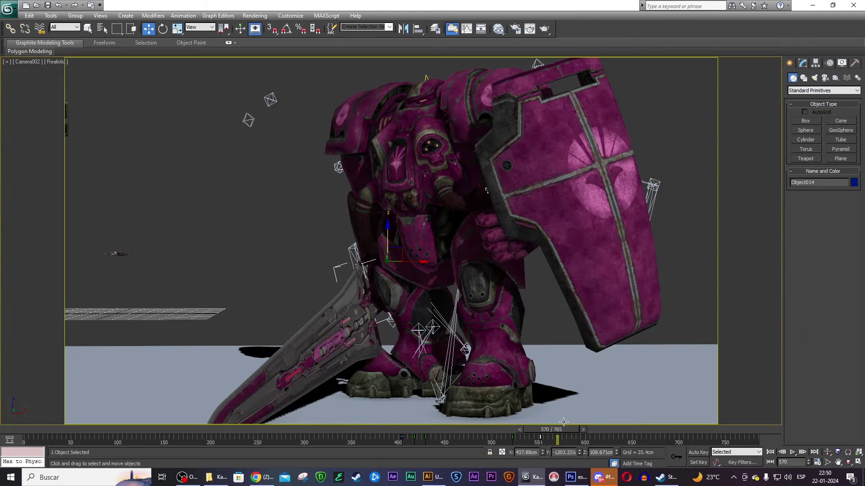
left_click_drag(557, 435, 46, 435)
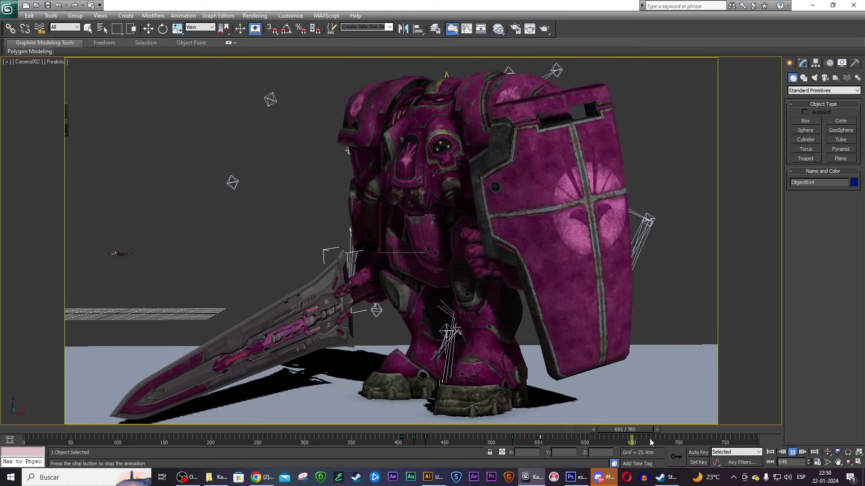
mouse_move(634, 431)
left_mouse_down()
mouse_move(490, 422)
mouse_move(512, 417)
left_mouse_up()
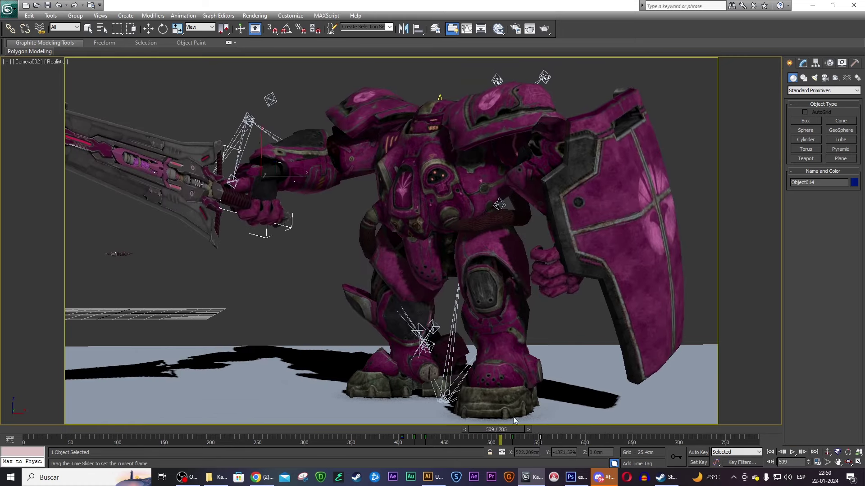
left_click(792, 452)
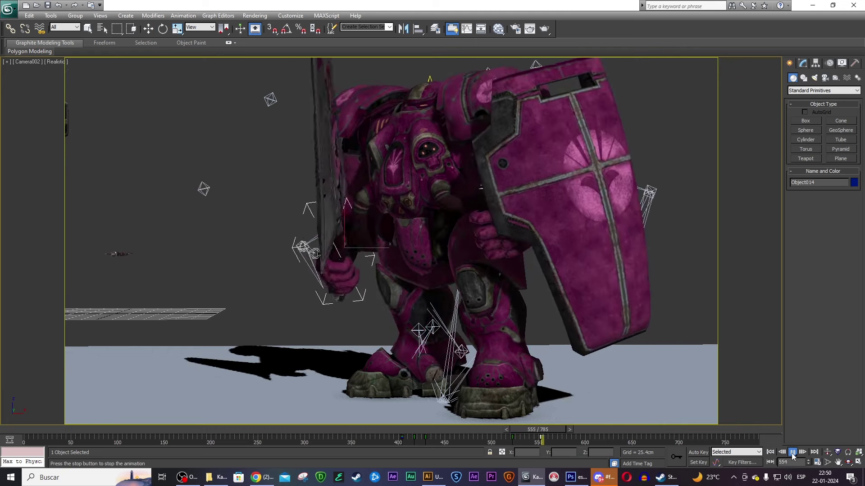
left_click(793, 452)
key("w")
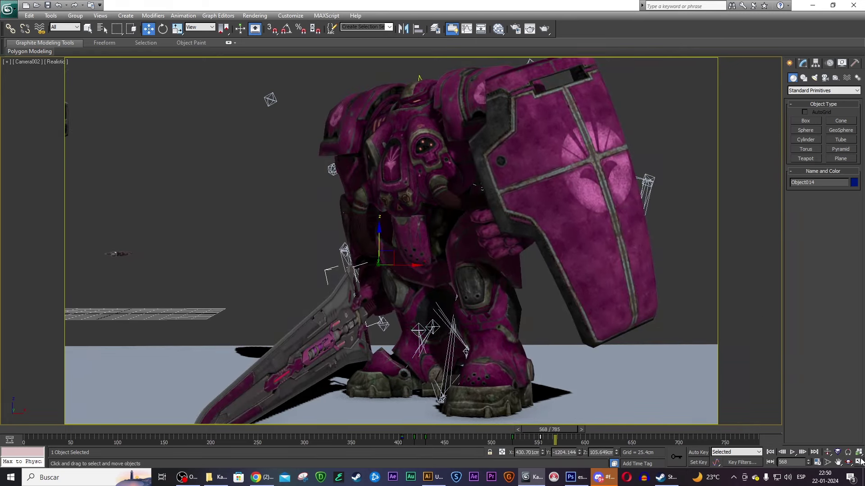
left_click(858, 462)
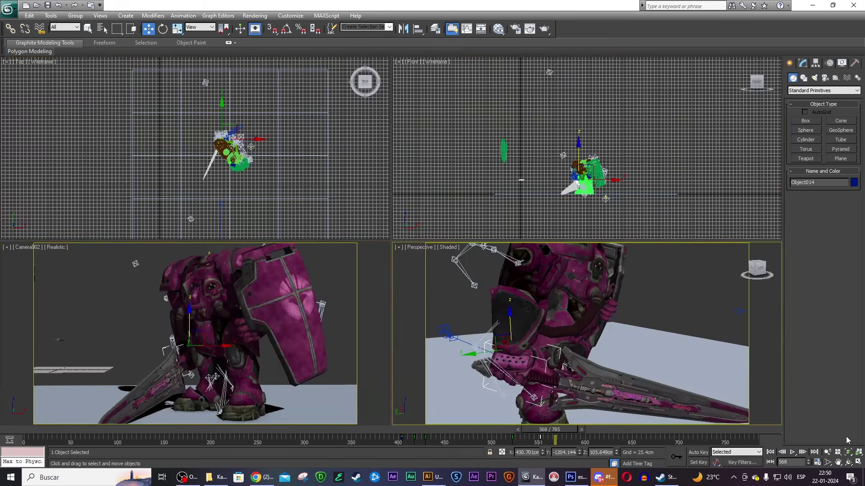
- Maximize the perspective view in wireframe, orbit, and select the right lower arm bone
left_click(858, 463)
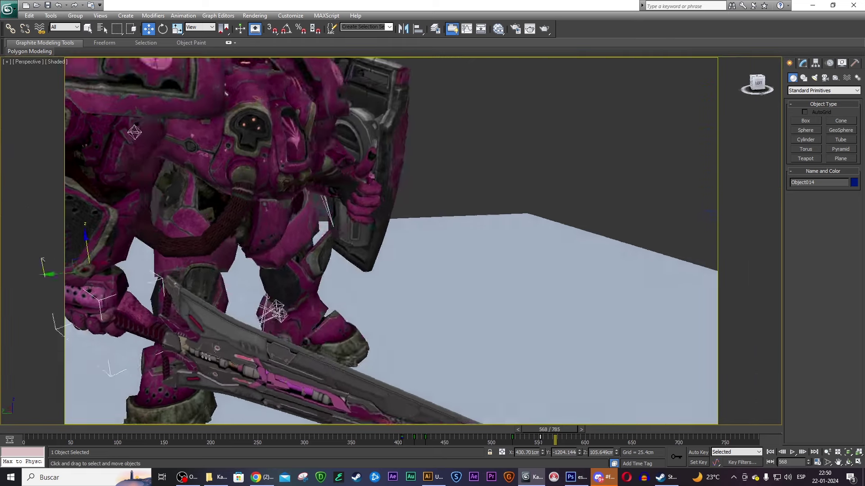
mouse_move(764, 93)
middle_mouse_down("alt")
mouse_move(398, 144)
mouse_move(428, 221)
middle_mouse_up("alt")
scroll(427, 221, "up", 5)
scroll(428, 221, "down", 5)
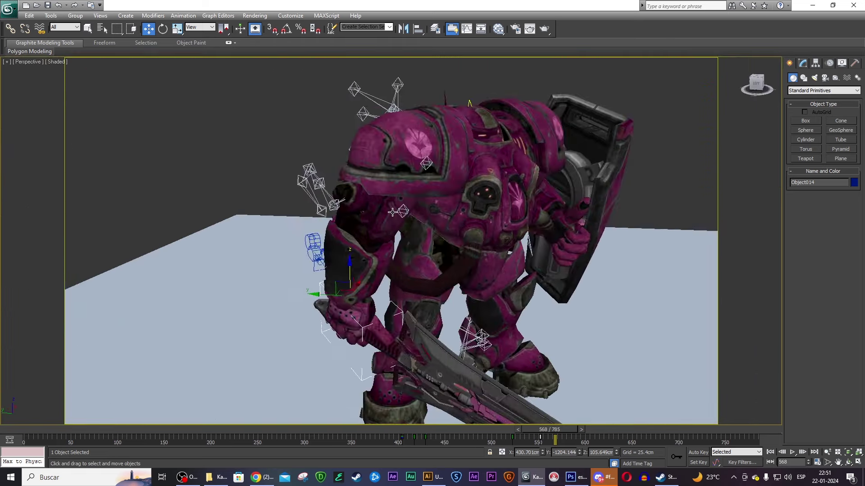
key("F3")
left_click(374, 215)
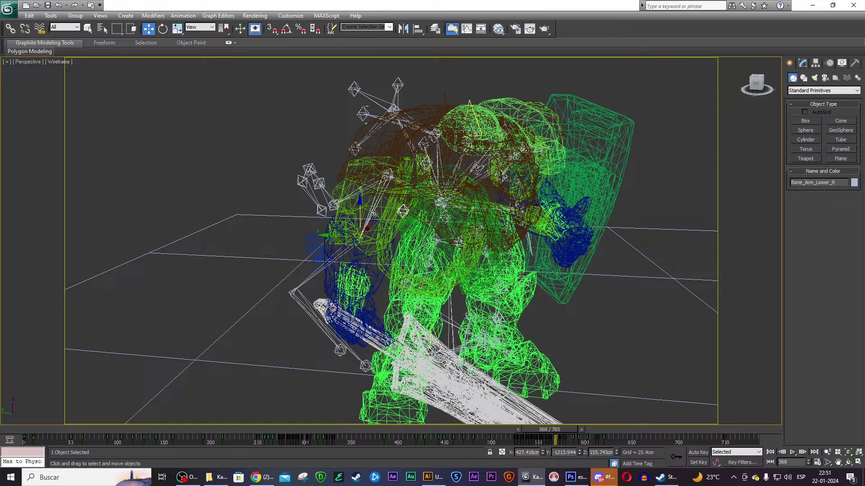
left_click_drag(751, 85, 761, 90)
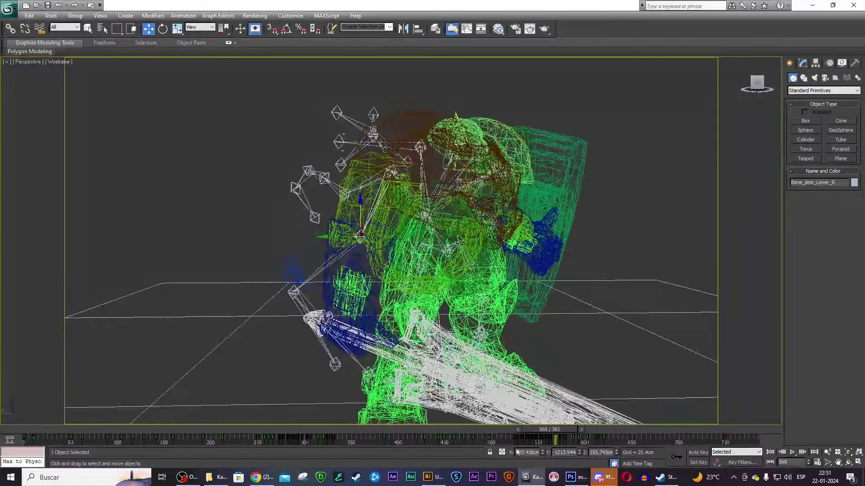
- Review the swing by scrubbing frames 553–563 and playing from frame 527
mouse_move(552, 432)
left_mouse_down()
mouse_move(528, 424)
mouse_move(537, 423)
left_mouse_up()
key("w")
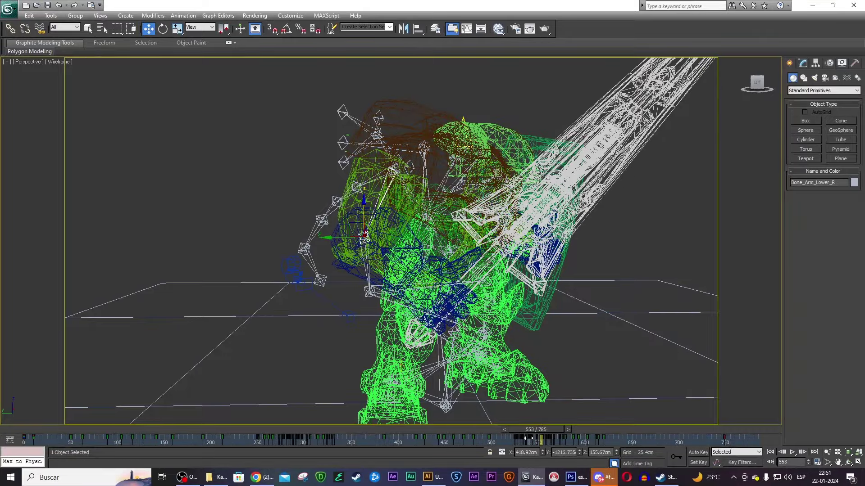
mouse_move(536, 430)
left_mouse_down()
mouse_move(545, 430)
mouse_move(520, 430)
left_mouse_up()
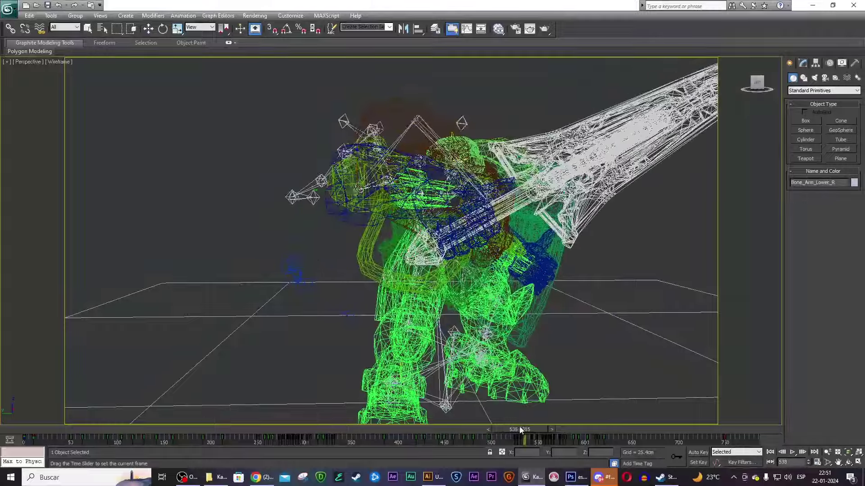
left_click(792, 453)
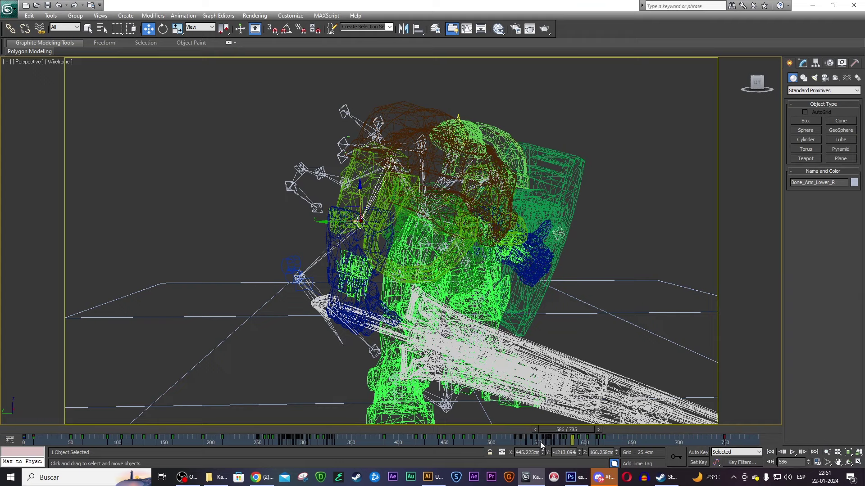
left_click_drag(559, 435, 513, 431)
left_click(792, 452)
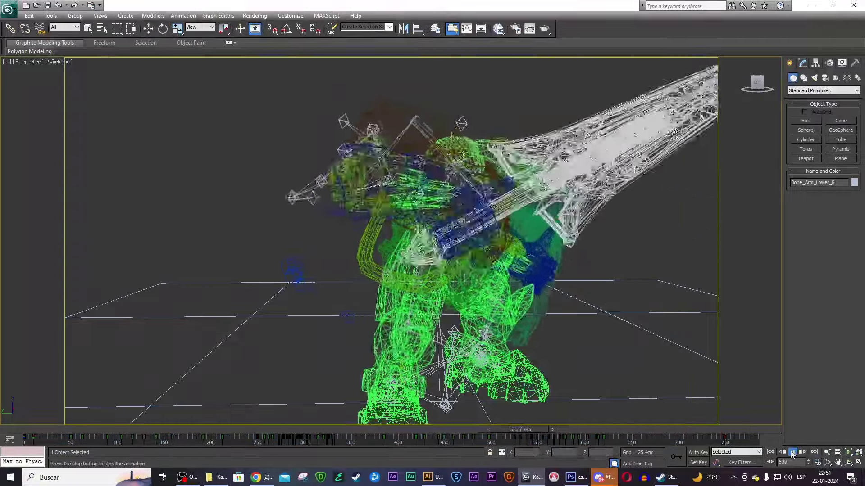
left_click(793, 452)
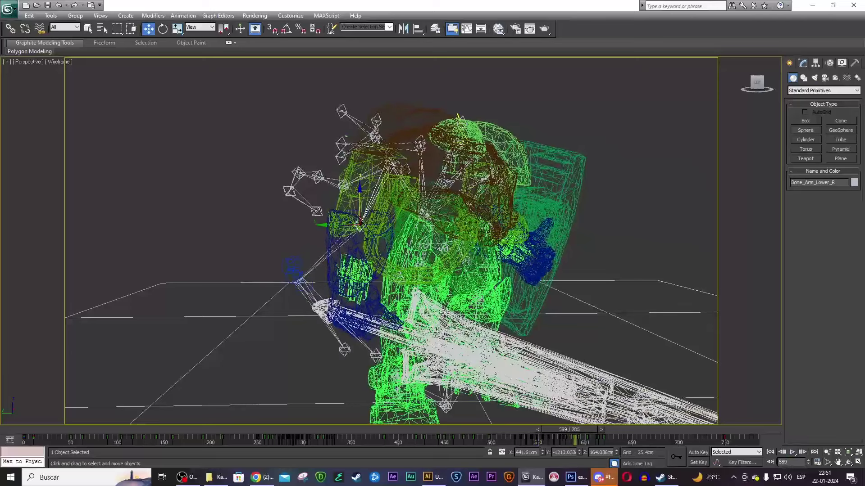
- Select Dummy10 and step to frame 525, deleting then restoring its key ticks
left_click(310, 294)
left_click(316, 293)
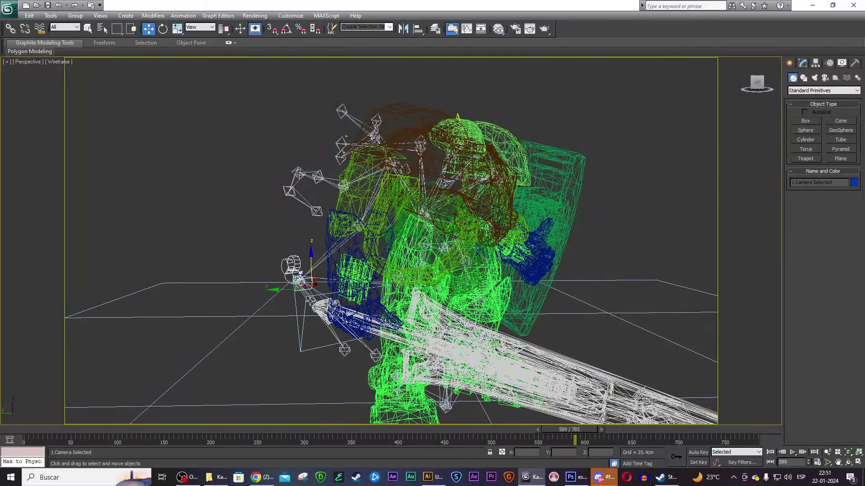
left_click(310, 297)
left_click_drag(572, 430, 523, 428)
key("w")
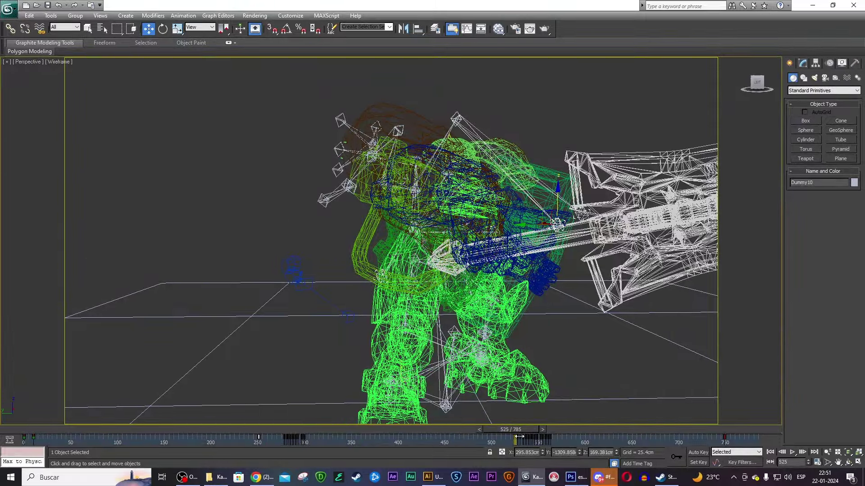
key("Delete")
key("ctrl+z")
- Replay from frame 511, stop at frame 561, and select the right lower arm bone
mouse_move(537, 430)
left_mouse_down()
mouse_move(552, 440)
mouse_move(502, 439)
left_mouse_up()
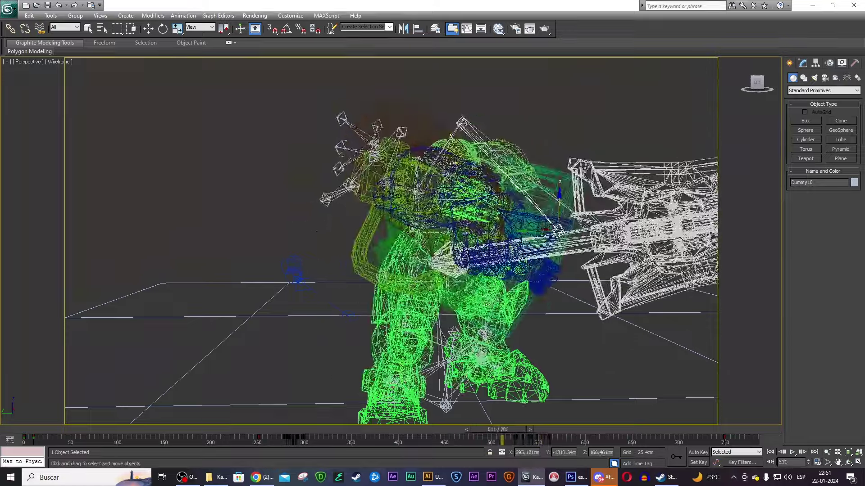
key("w")
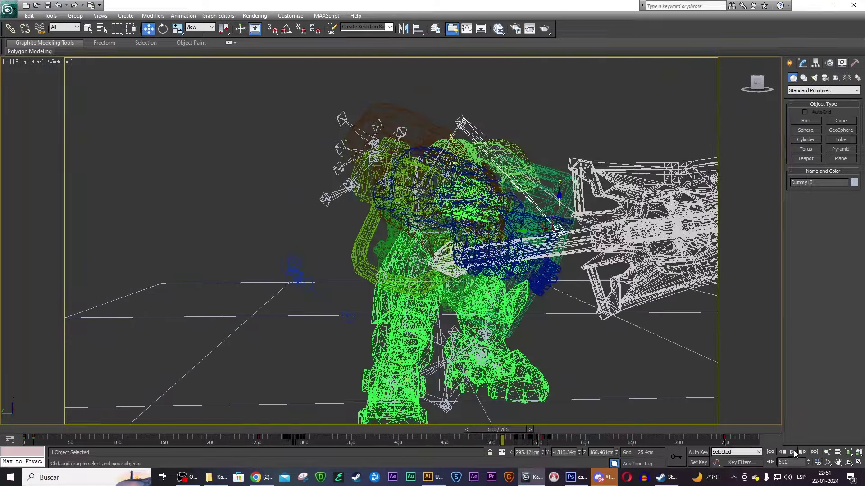
left_click(792, 453)
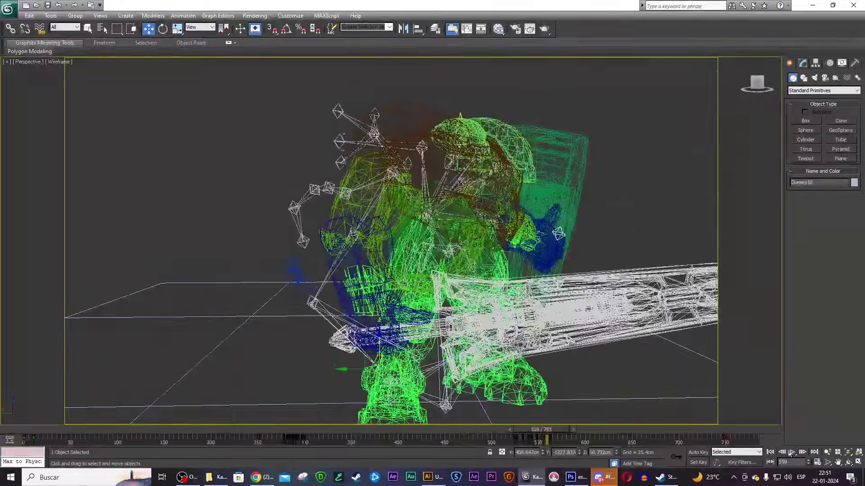
mouse_move(547, 428)
left_mouse_down()
mouse_move(531, 438)
mouse_move(550, 433)
mouse_move(519, 427)
mouse_move(527, 427)
mouse_move(515, 436)
mouse_move(565, 429)
left_mouse_up()
key("w")
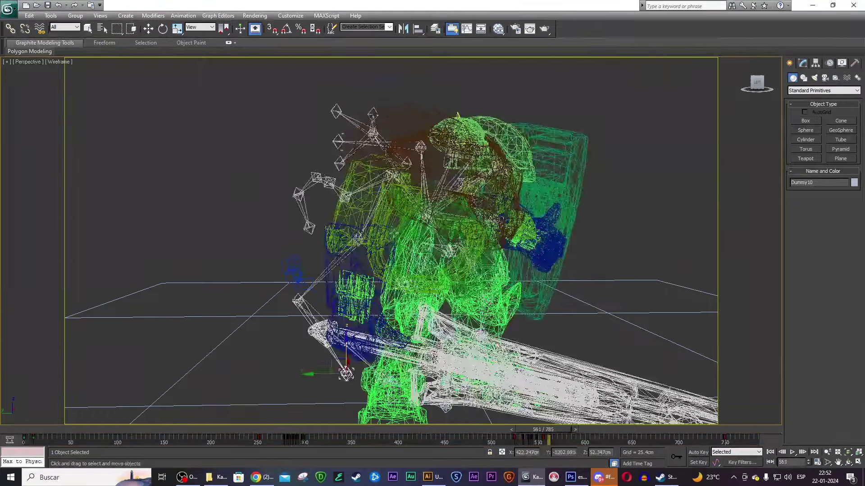
key("w")
left_click(407, 184)
left_click(373, 206)
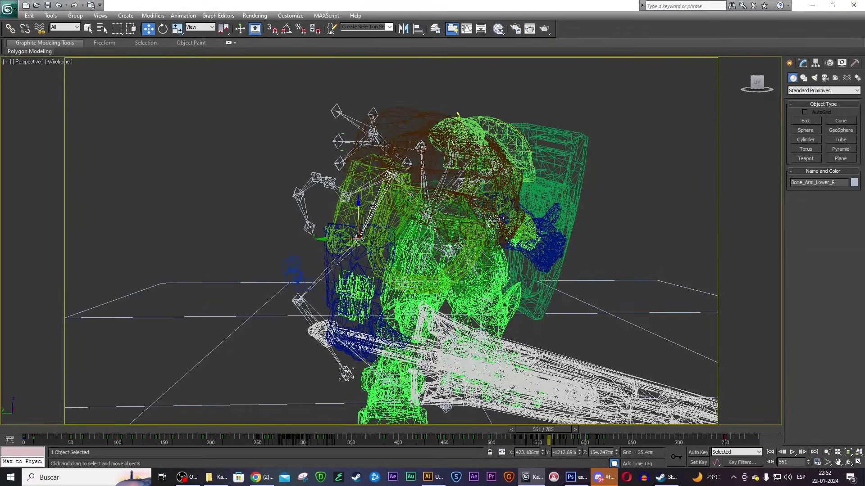
- Select Bone_Arm_Upper_R and replay the swing from frames 519 and 498
left_click(409, 193)
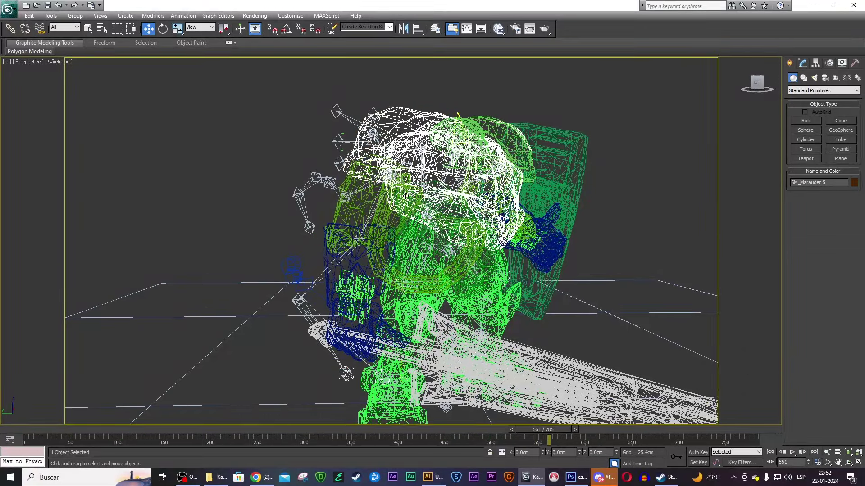
left_click(407, 195)
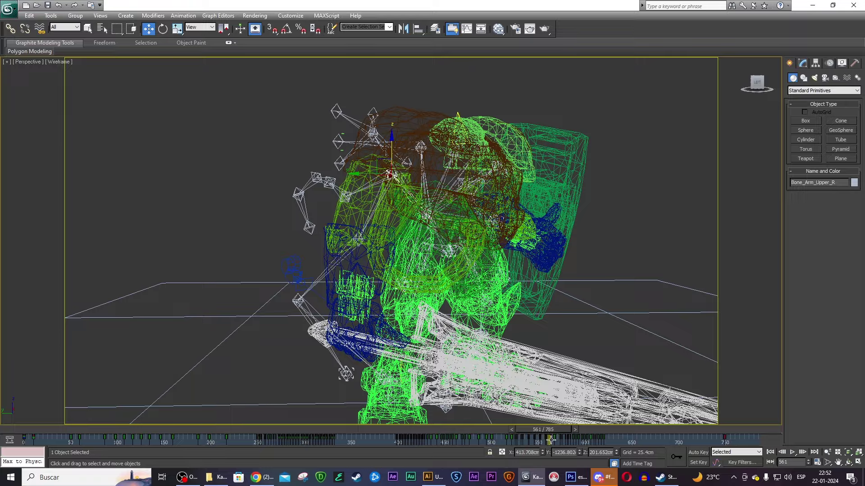
left_click_drag(549, 433, 511, 428)
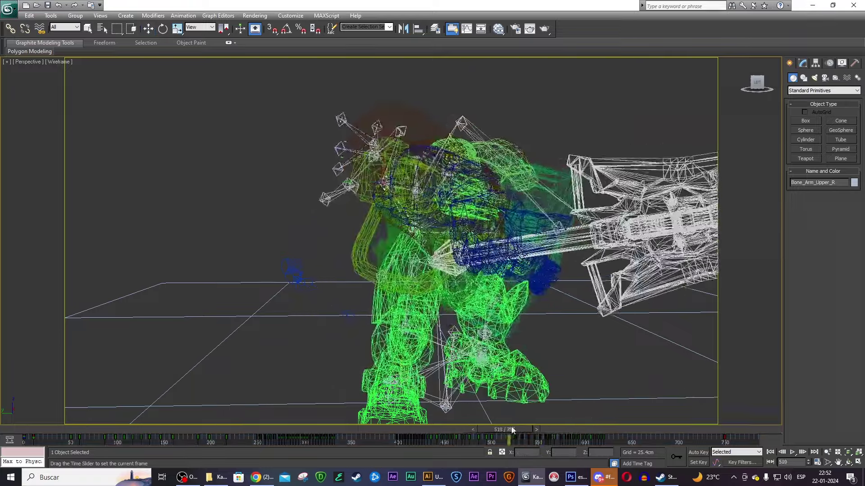
left_click(791, 454)
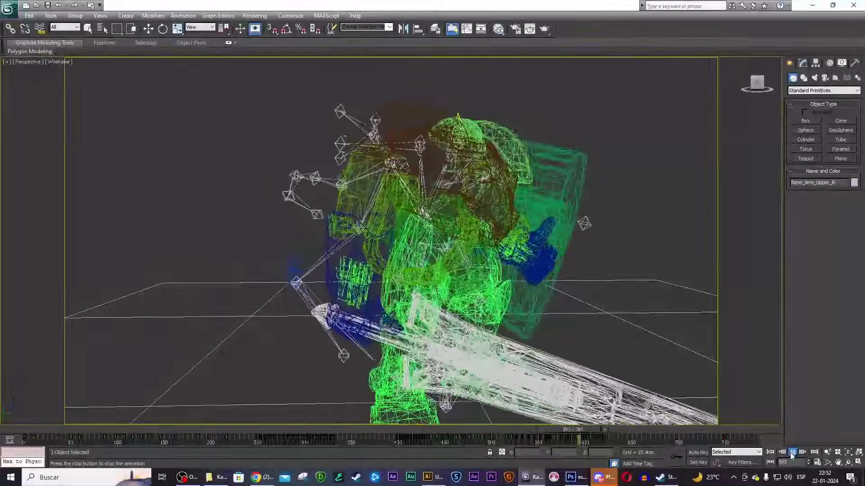
left_click(600, 432)
left_click_drag(601, 432, 490, 430)
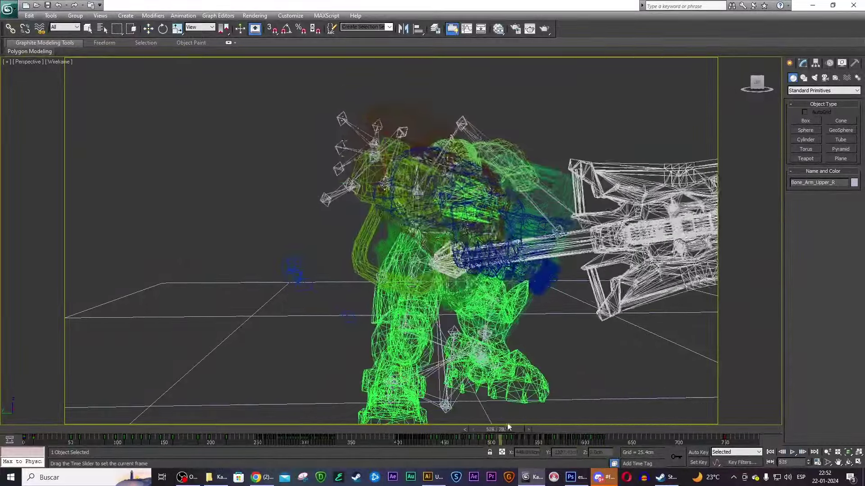
left_click(793, 452)
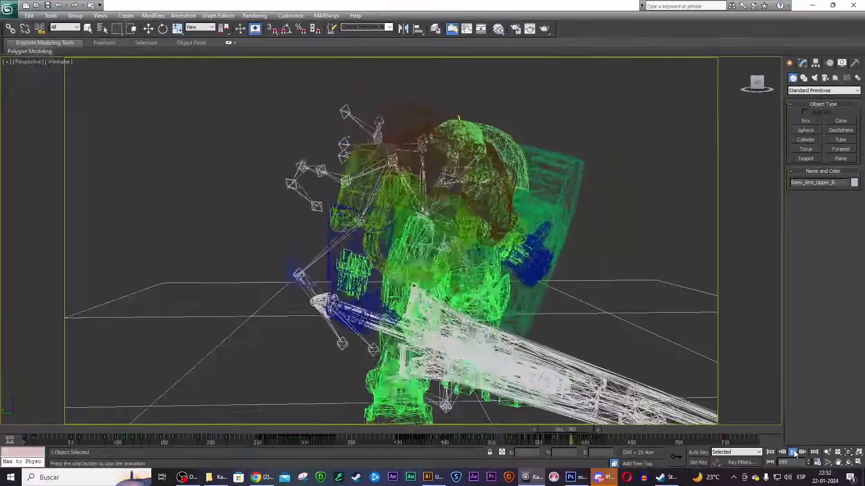
left_click(793, 453)
key("w")
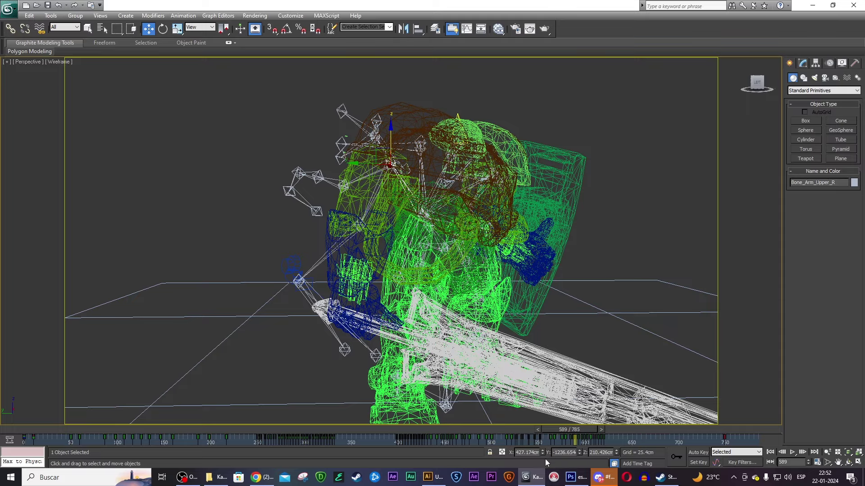
- Replay the swing from frames 530 and 543, stopping at frame 607
left_click_drag(554, 432, 502, 433)
left_click(792, 453)
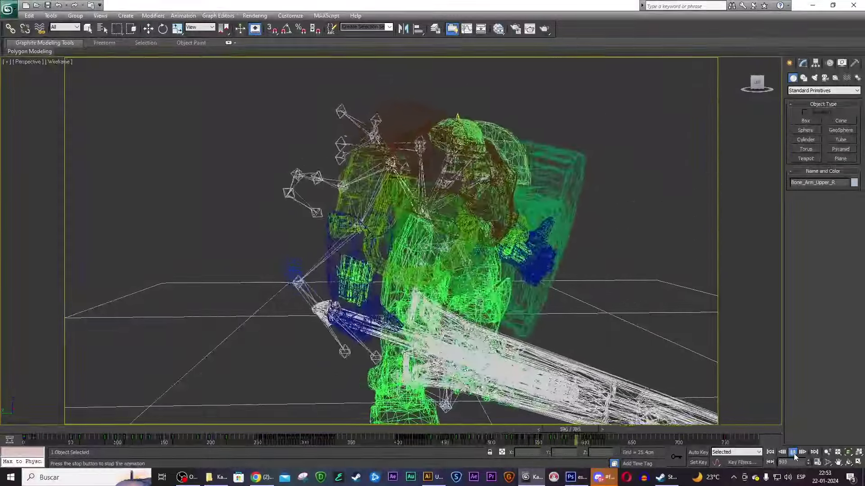
left_click(792, 453)
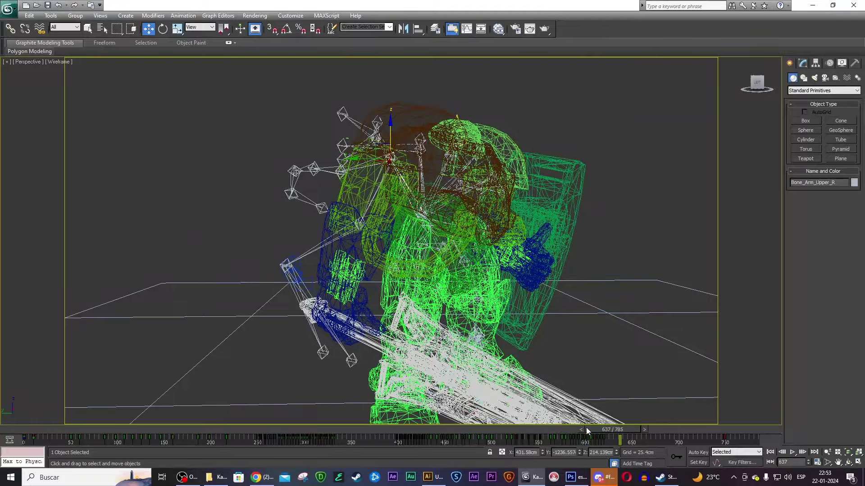
left_click_drag(607, 431, 514, 423)
key("w")
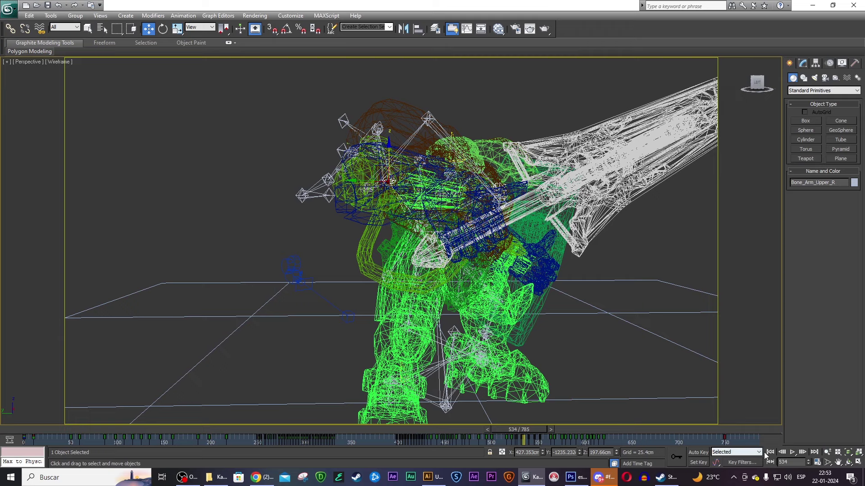
left_click(792, 452)
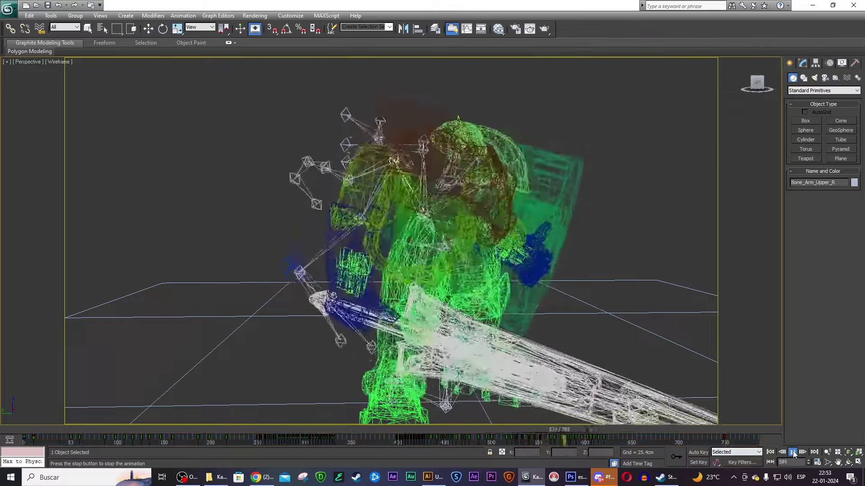
left_click(792, 452)
key("w")
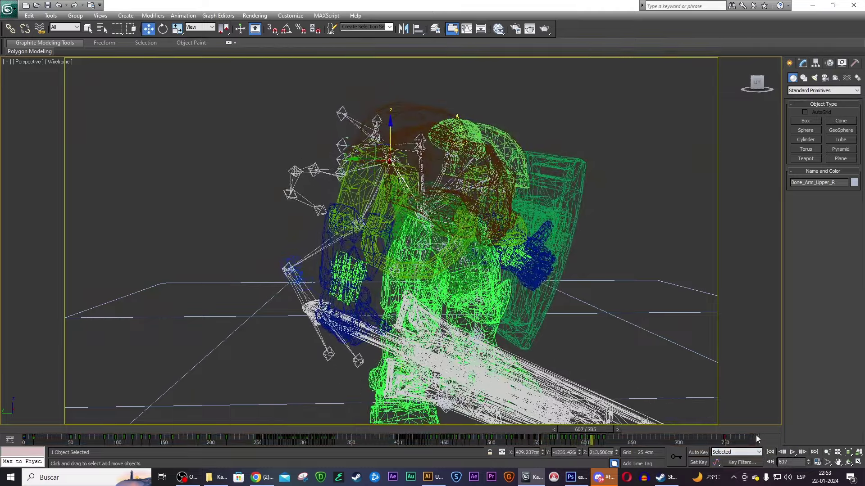
- Show the warrior shaded, orbit to its front, and zoom in on it
key("F3")
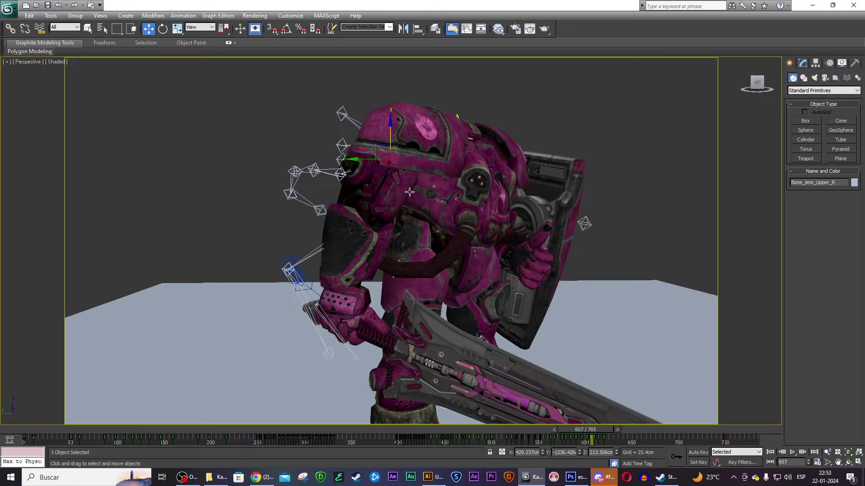
left_click_drag(766, 85, 761, 86)
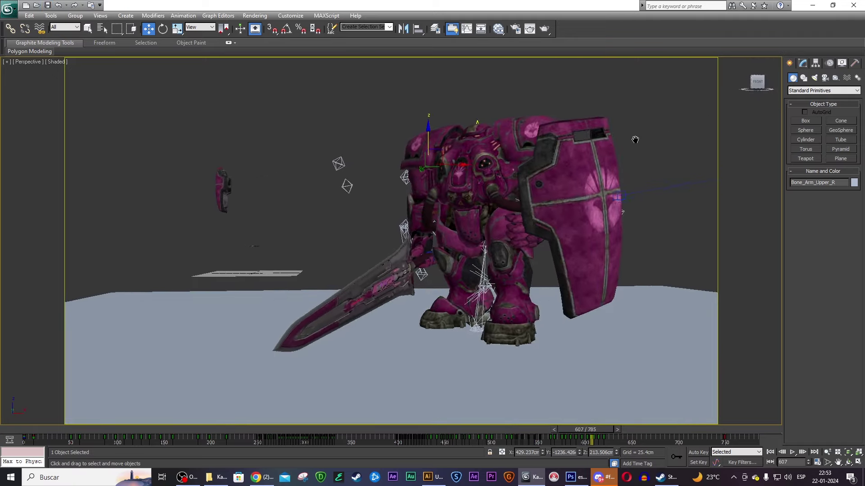
middle_click_drag(637, 140, 611, 145)
left_click(828, 463)
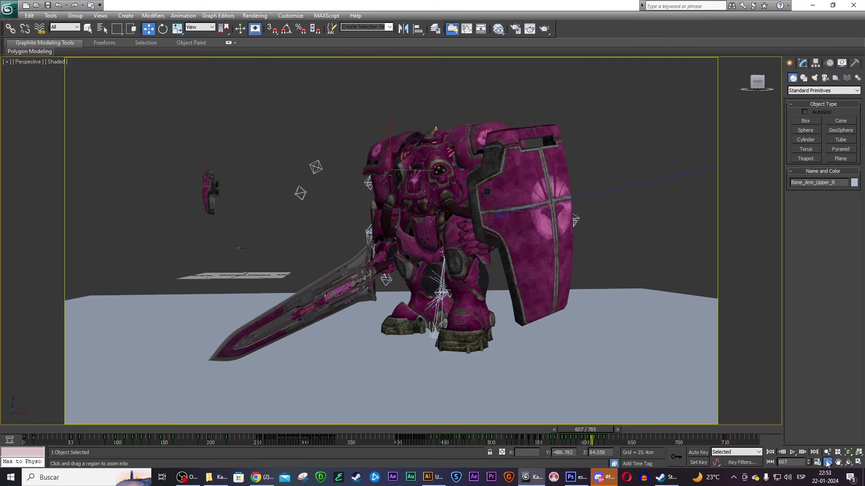
scroll(508, 245, "up", 3)
scroll(518, 300, "down", 5)
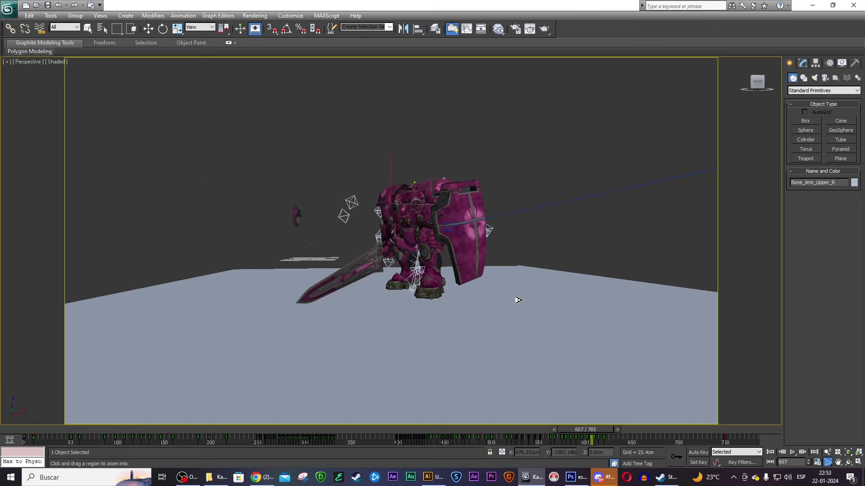
left_click(827, 452)
left_click_drag(480, 288, 480, 245)
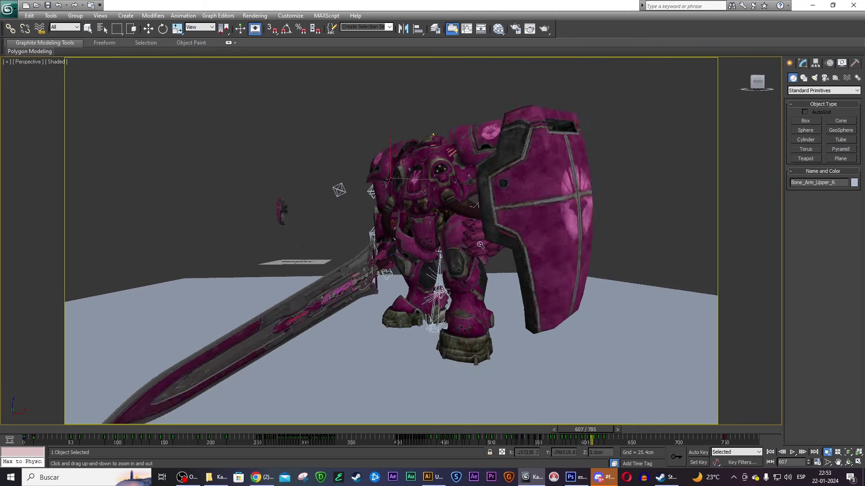
middle_click_drag(480, 244, 490, 242)
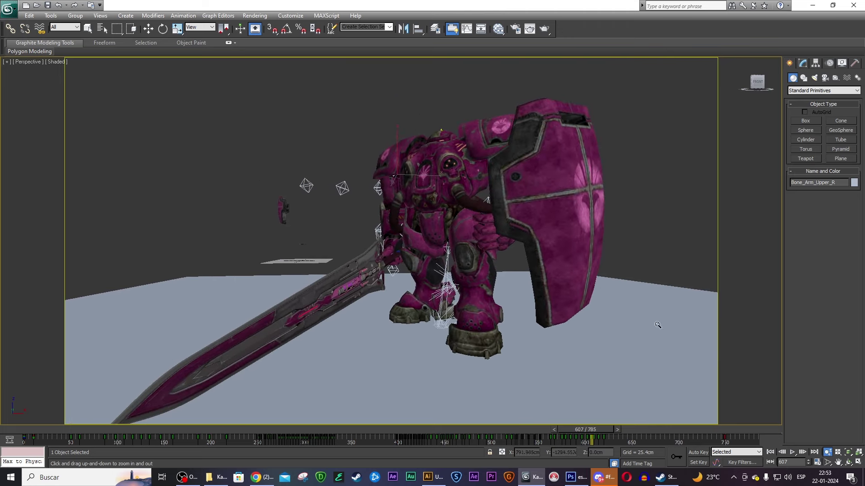
- Fine-tune the zoom, recentre the warrior, and play the animation from frame 30
left_click(828, 462)
scroll(388, 243, "up", 2)
scroll(388, 244, "up", 2)
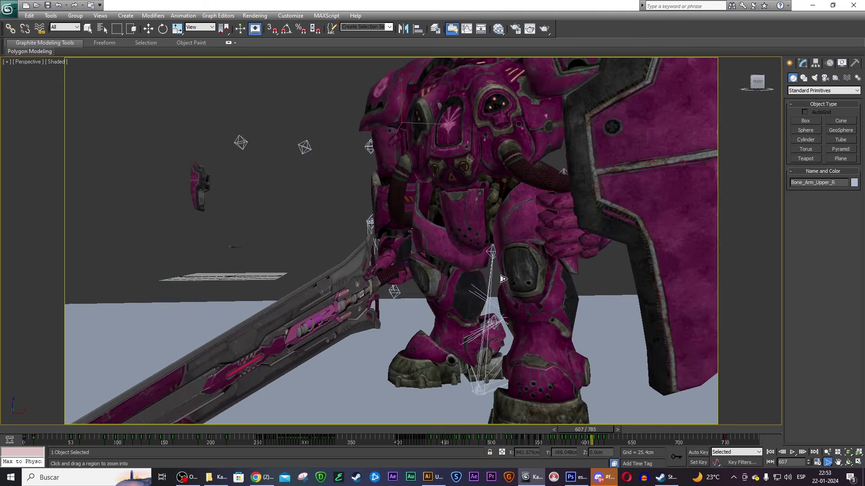
left_click(828, 452)
scroll(450, 244, "down", 3)
scroll(450, 244, "up", 2)
scroll(450, 244, "down", 1)
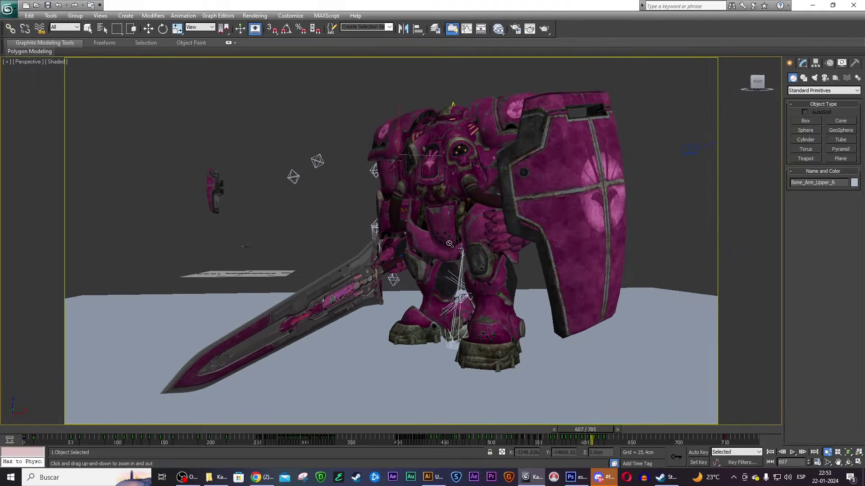
left_click_drag(585, 429, 63, 395)
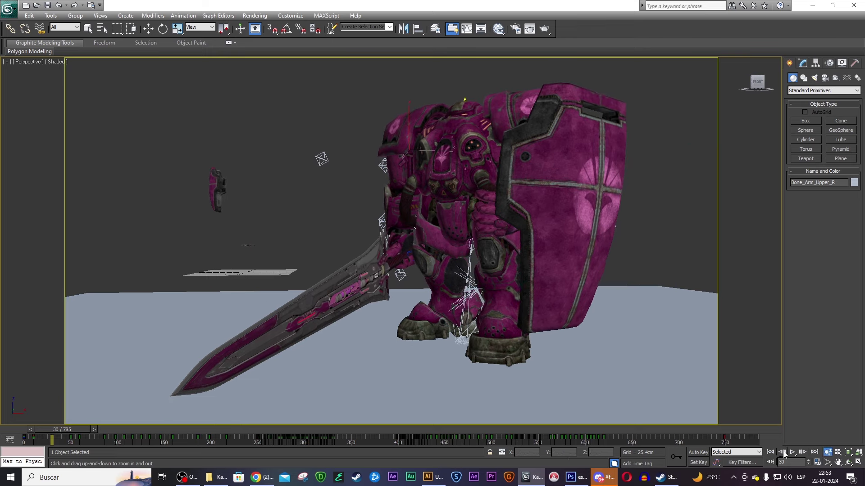
middle_click_drag(567, 297, 560, 298)
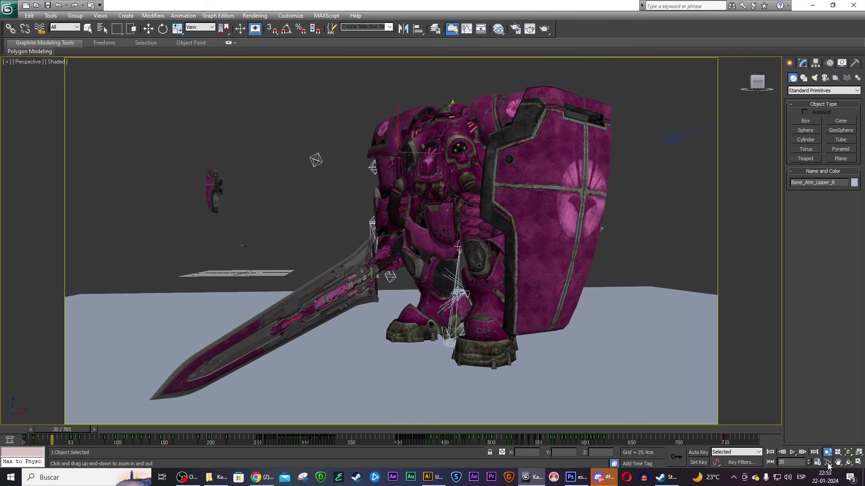
left_click(793, 453)
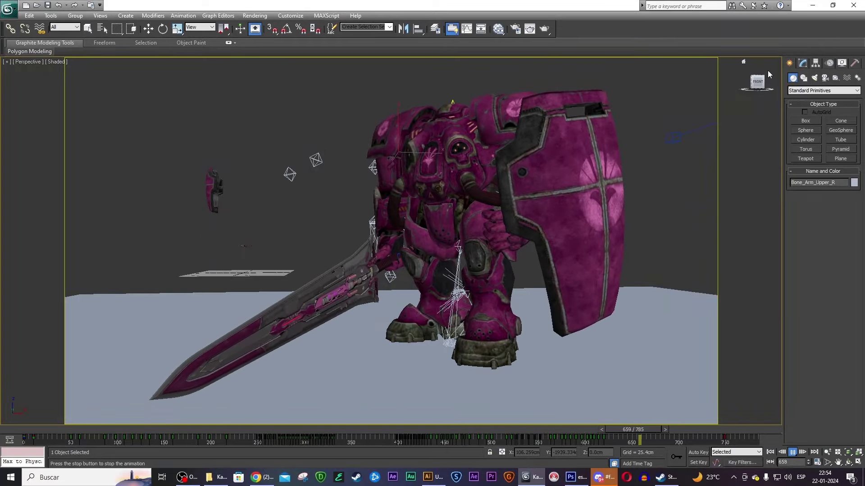
left_click_drag(757, 82, 753, 120)
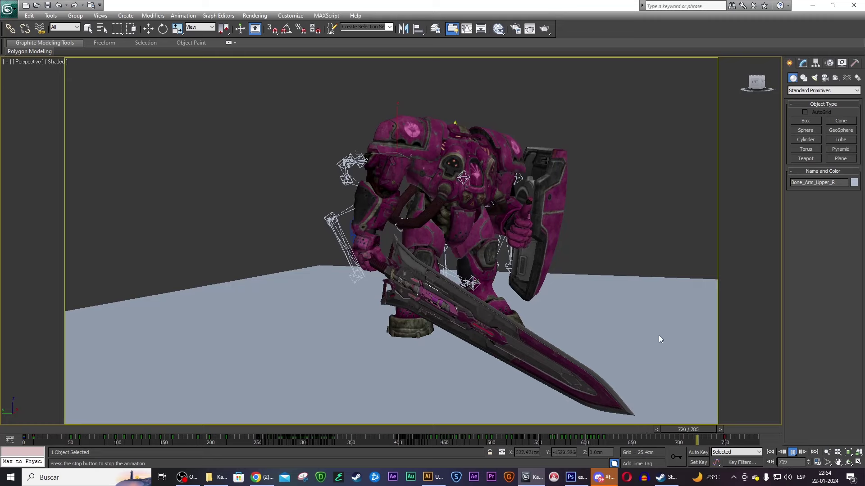
- Stop playback at frame 778, switch to wireframe, zoom in, and scrub to frame 563
left_click(793, 452)
left_click_drag(734, 428, 445, 409)
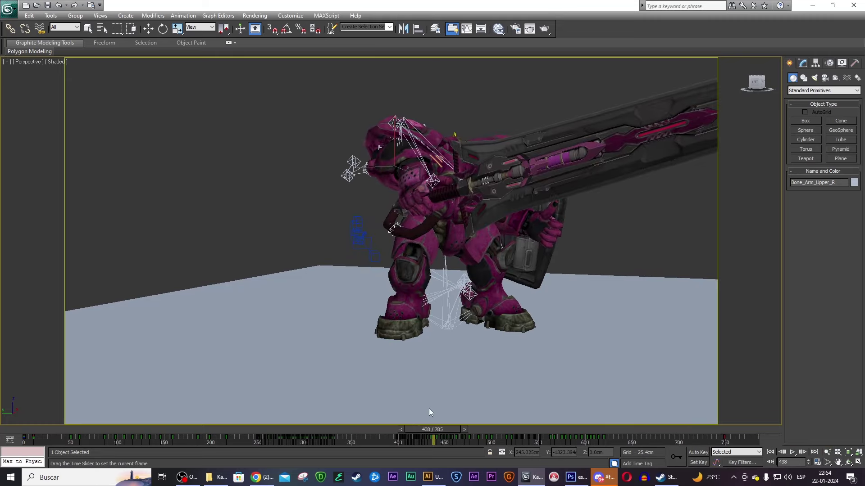
key("F3")
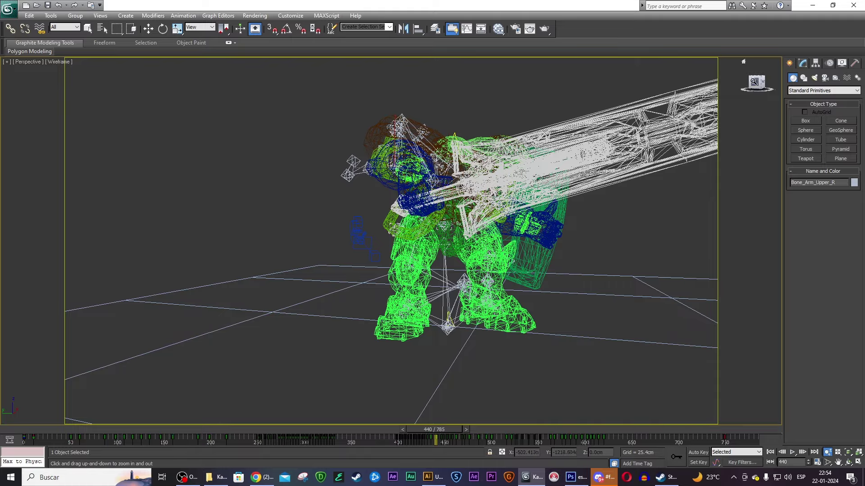
key("alt+z")
left_click_drag(406, 234, 405, 221)
left_click(148, 29)
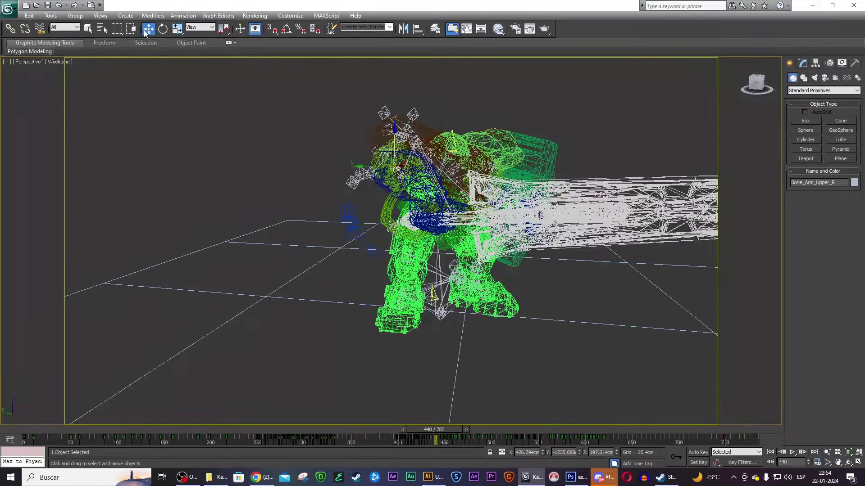
left_click_drag(450, 429, 561, 420)
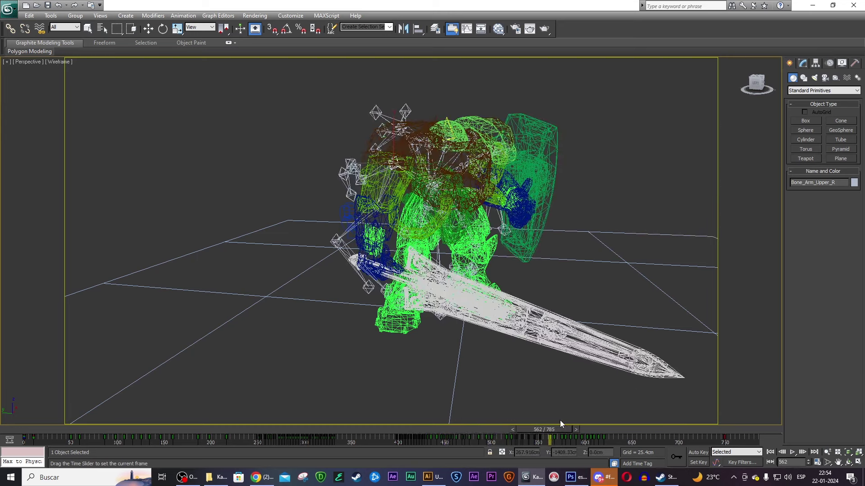
- Select the sword hand and set Rotate with the Local reference coordinate system
key("w")
left_click(381, 260)
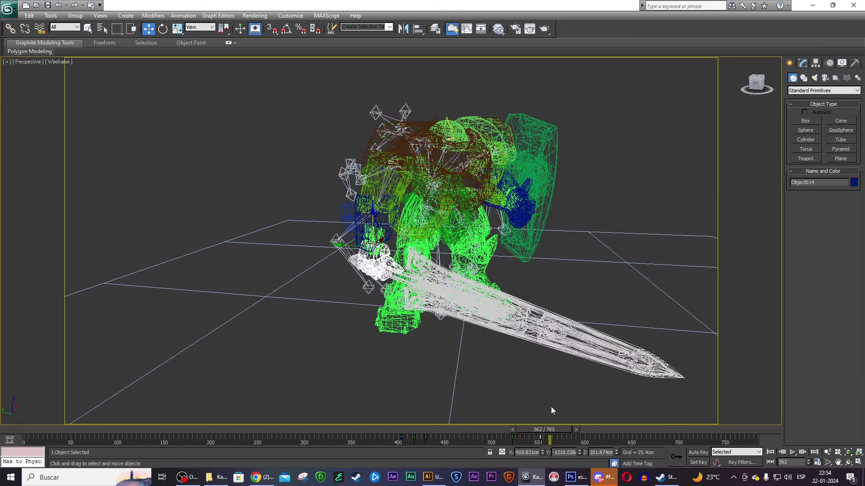
left_click_drag(557, 426, 560, 429)
key("e")
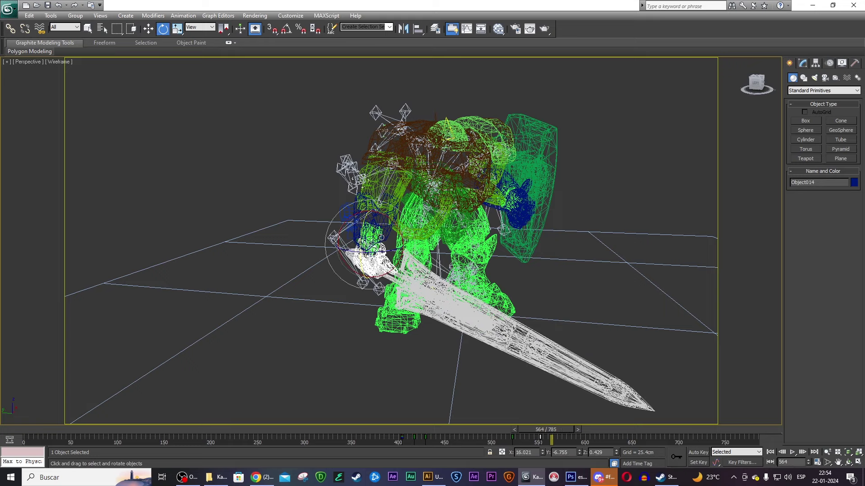
left_click(202, 30)
left_click(203, 59)
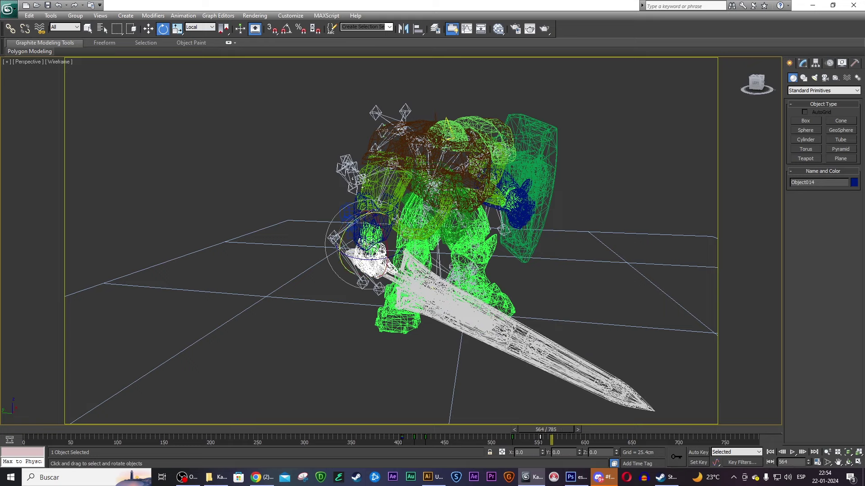
- Try an 8° X tilt, undo it, enable Auto Key, scrub to 557, and shade
left_click_drag(383, 230, 380, 224)
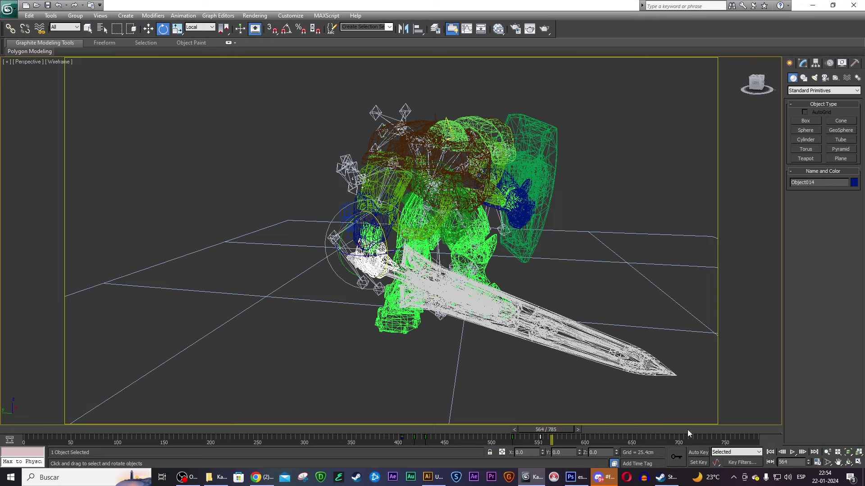
key("ctrl+z")
left_click(698, 453)
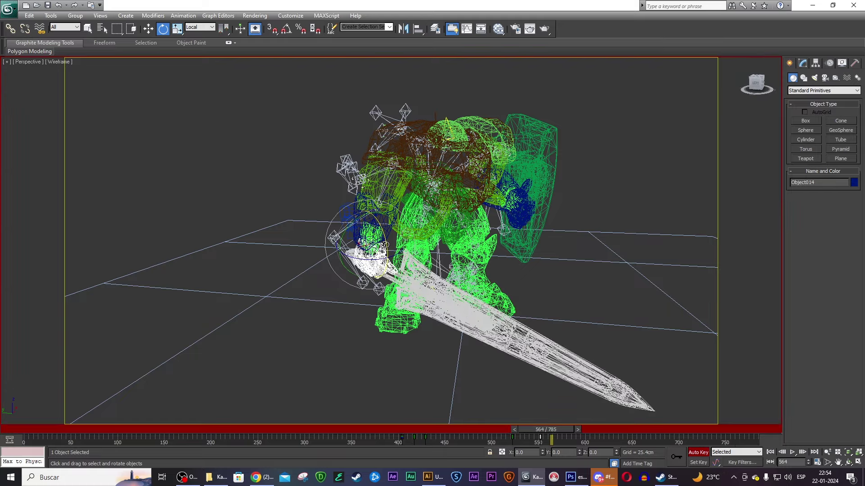
mouse_move(555, 430)
left_mouse_down()
mouse_move(593, 423)
mouse_move(548, 425)
mouse_move(601, 417)
left_mouse_up()
key("F3")
- Turn off Auto Key and orbit to face the warrior more frontally
key("e")
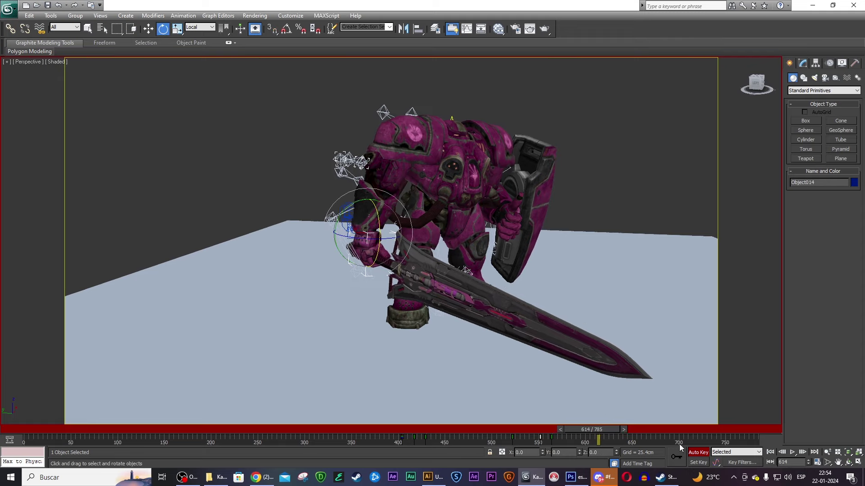
left_click(699, 453)
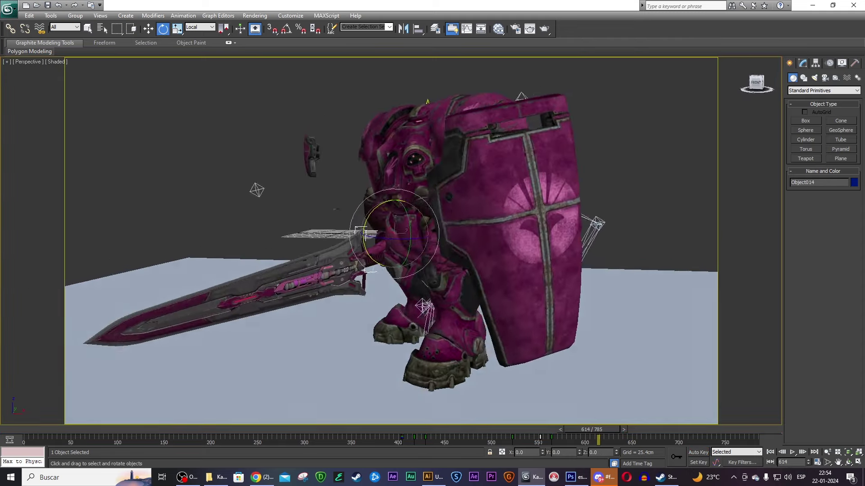
middle_click_drag(255, 188, 409, 359, "alt")
mouse_move(599, 439)
left_mouse_down()
mouse_move(460, 431)
mouse_move(618, 433)
mouse_move(550, 422)
left_mouse_up()
- Hide the pale ground plane and the two stray floating pieces
key("alt+z")
key("Escape")
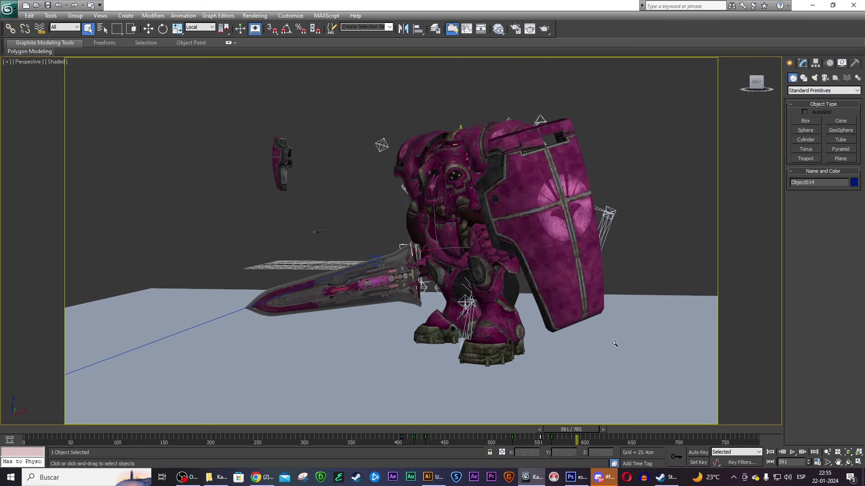
key("Delete")
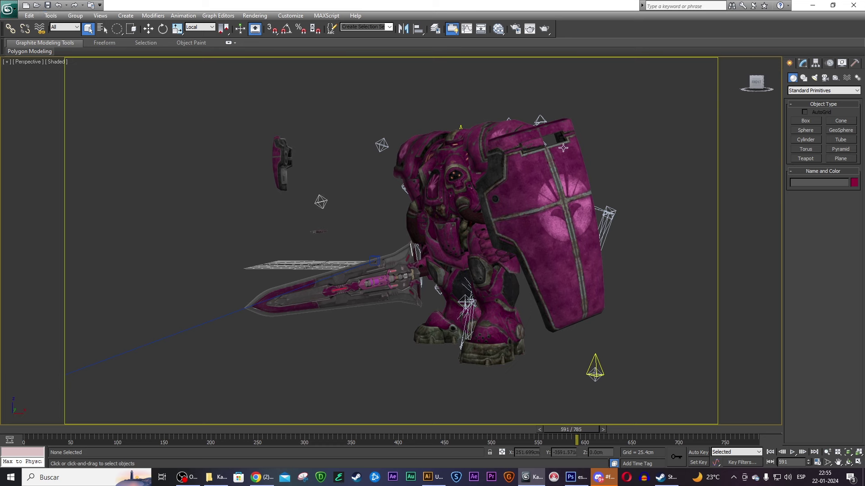
key("ctrl")
left_click_drag(116, 29, 117, 42)
left_click_drag(246, 131, 334, 249)
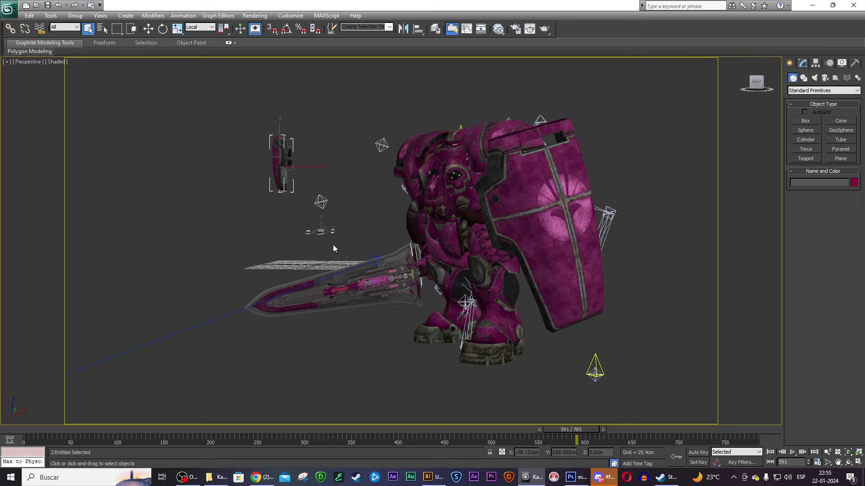
right_click(375, 161)
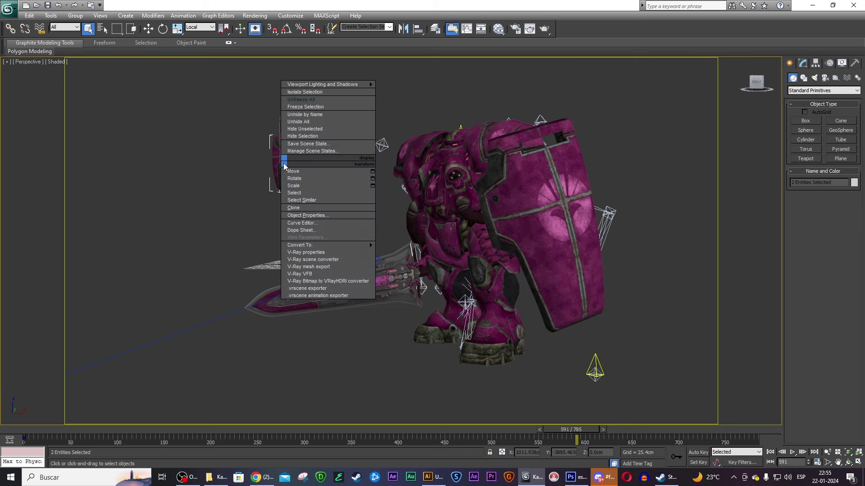
left_click(327, 136)
- Frame the remaining warrior, select its body mesh and zoom in
left_click(743, 61)
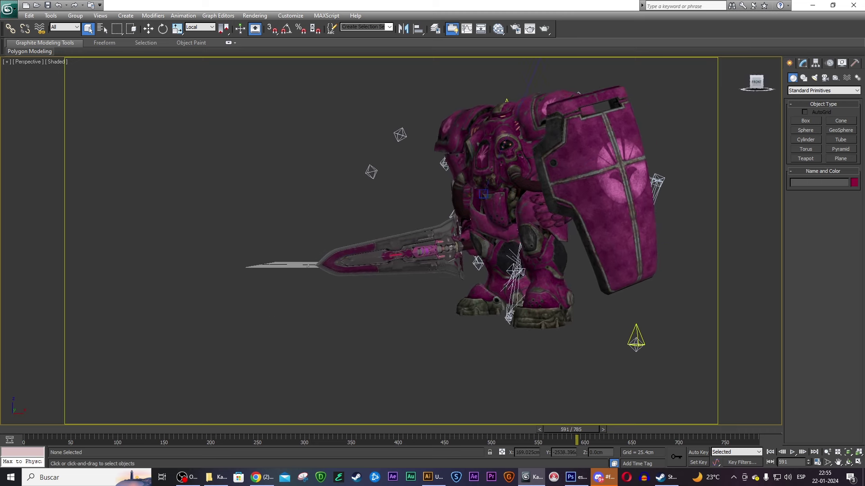
left_click(510, 154)
scroll(618, 149, "up", 5)
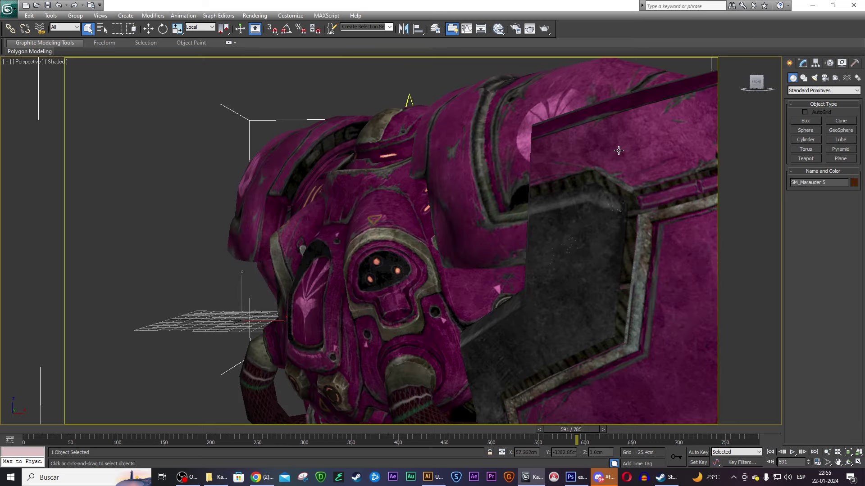
scroll(602, 174, "down", 6)
scroll(655, 105, "up", 1)
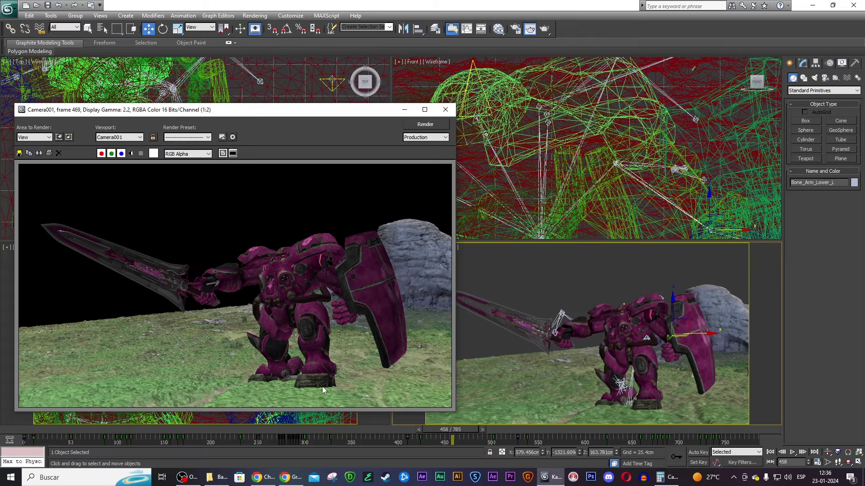
mouse_move(217, 477)
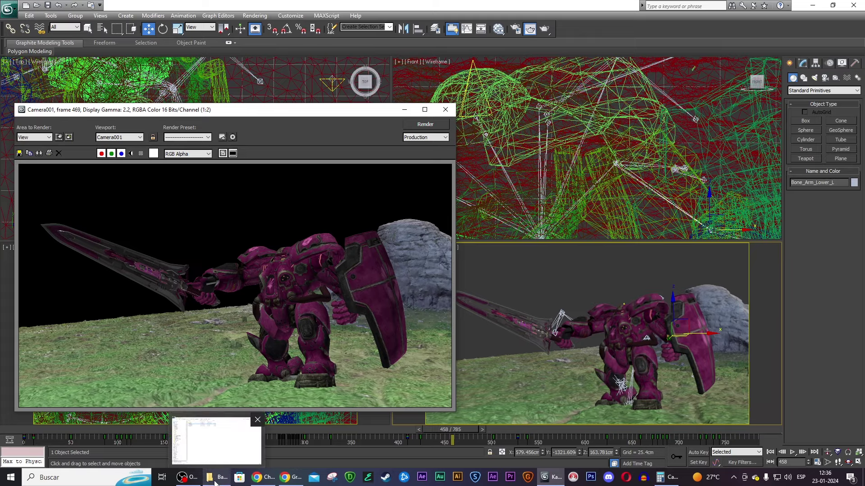
left_click(215, 482)
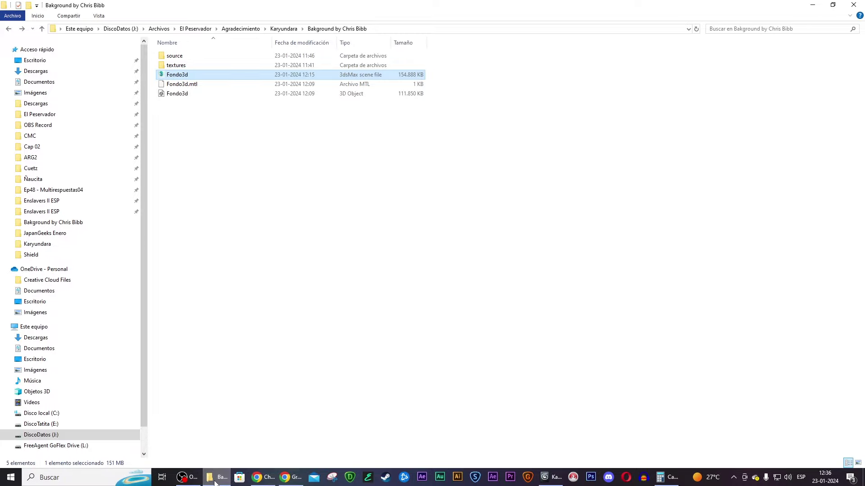
left_click(215, 483)
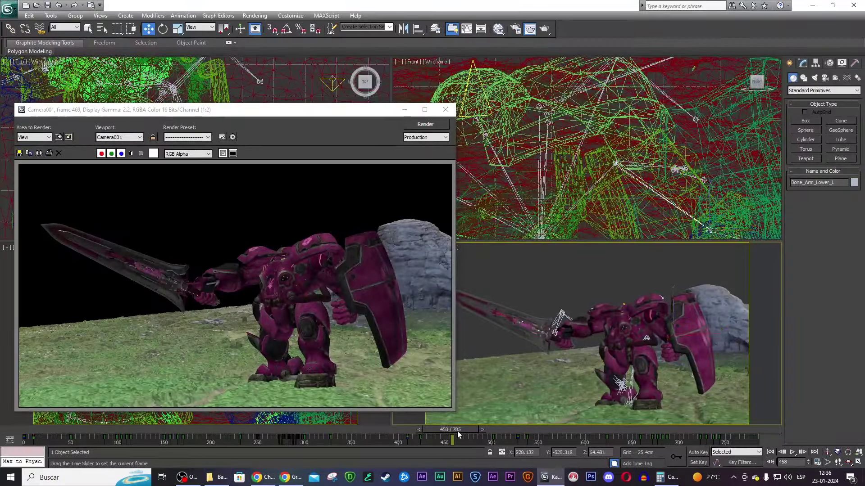
mouse_move(464, 430)
left_mouse_down()
mouse_move(318, 431)
mouse_move(453, 429)
left_mouse_up()
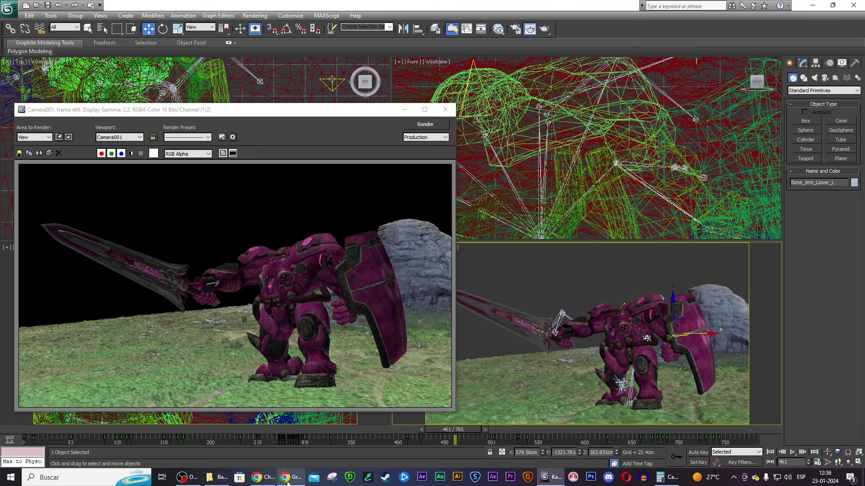
mouse_move(289, 477)
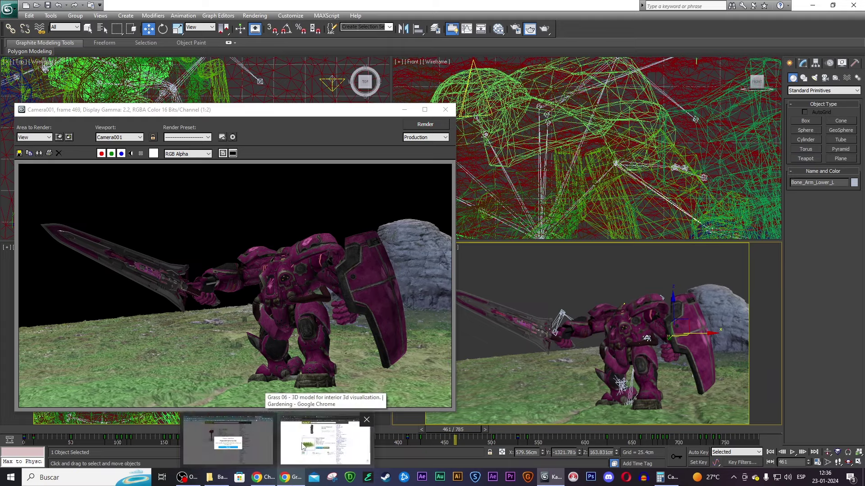
- Flip through the Grass N230714, Grass 06 and Grass Generation pages, ending on Grass GDL
left_click(302, 446)
left_click(490, 10)
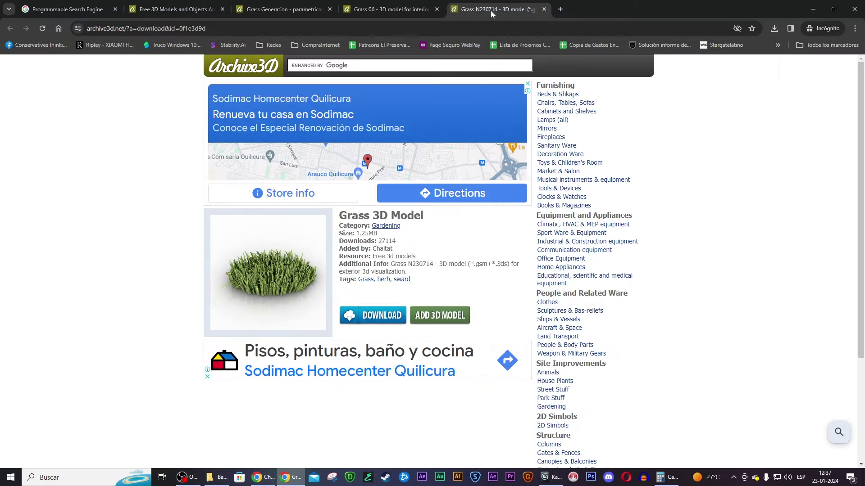
left_click(391, 10)
left_click(270, 9)
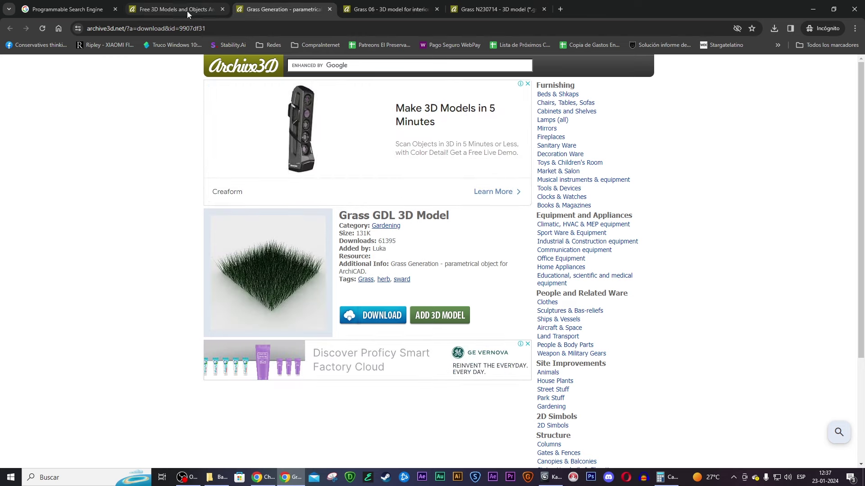
left_click(175, 9)
left_click(270, 6)
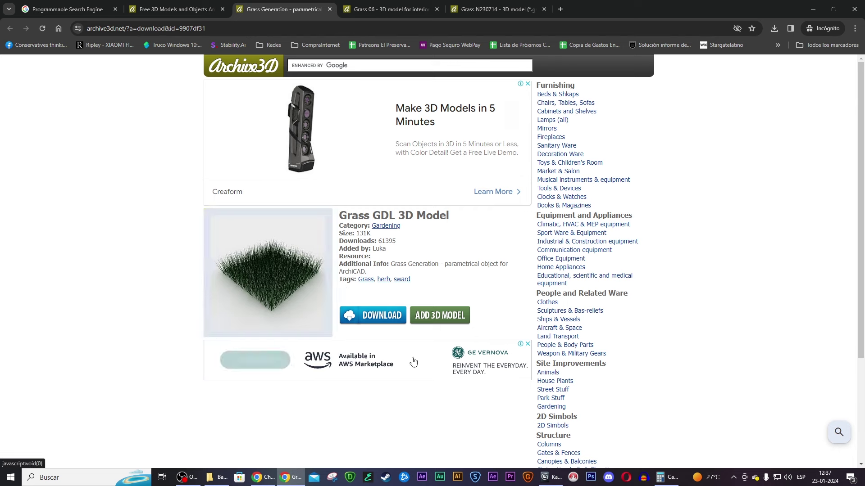
left_click(392, 9)
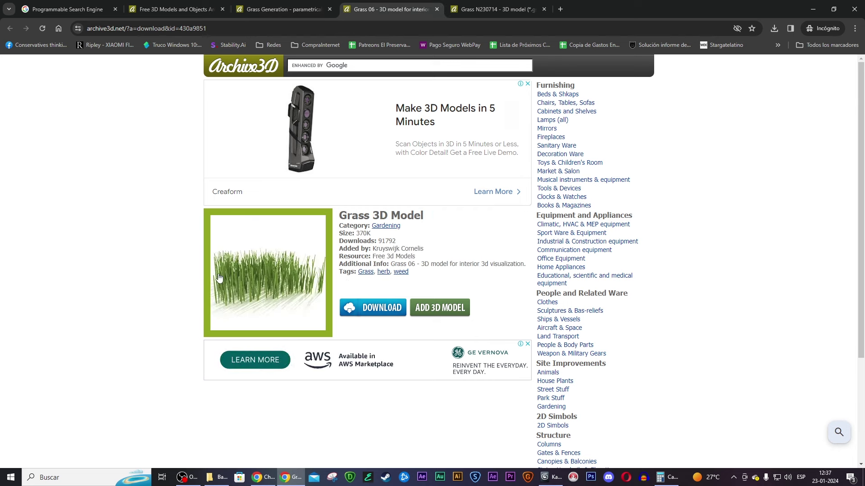
key("ctrl+Tab")
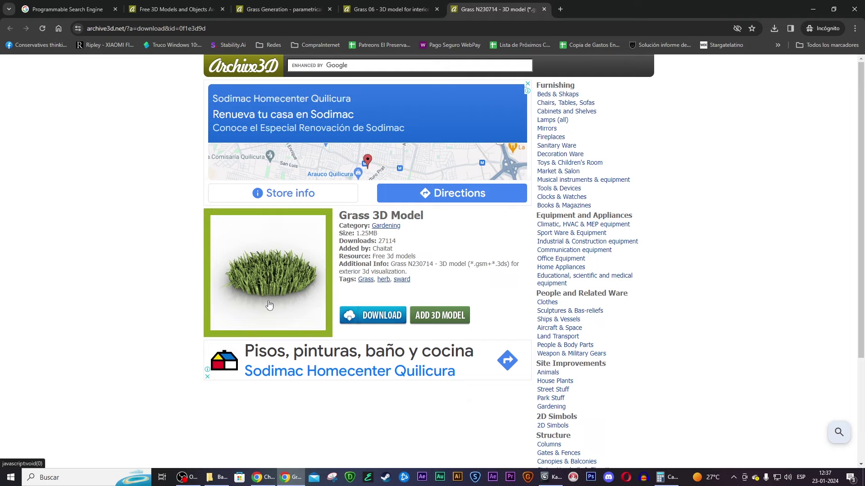
key("ctrl+shift+Tab")
key("ctrl+shift+Tab")
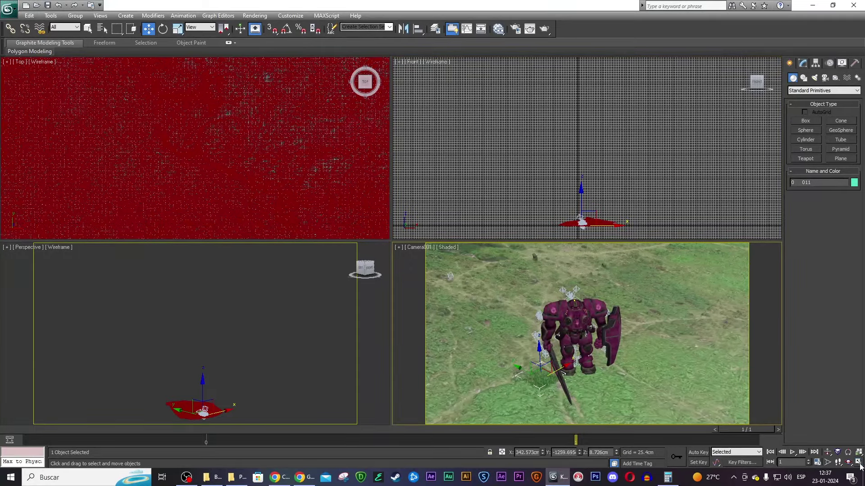
- Maximize the Camera001 viewport, pan it, and switch to a free Perspective view
left_click(859, 464)
middle_click_drag(345, 305, 365, 292)
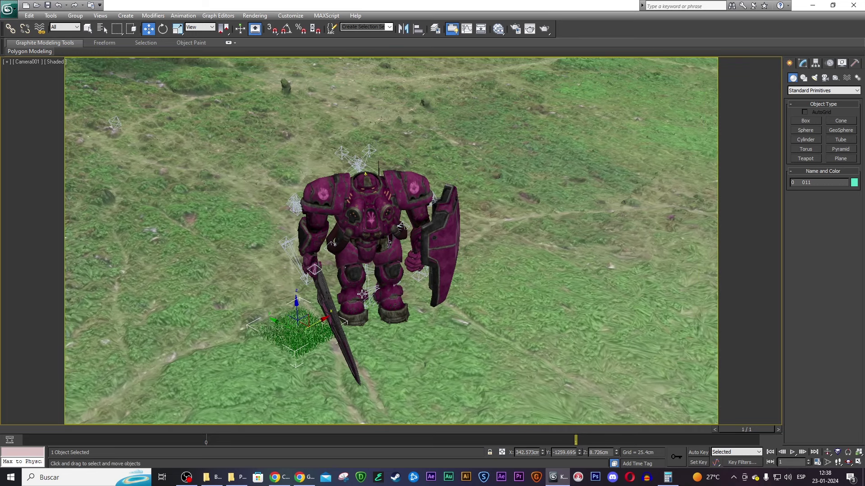
middle_click_drag(382, 282, 362, 294)
key("p")
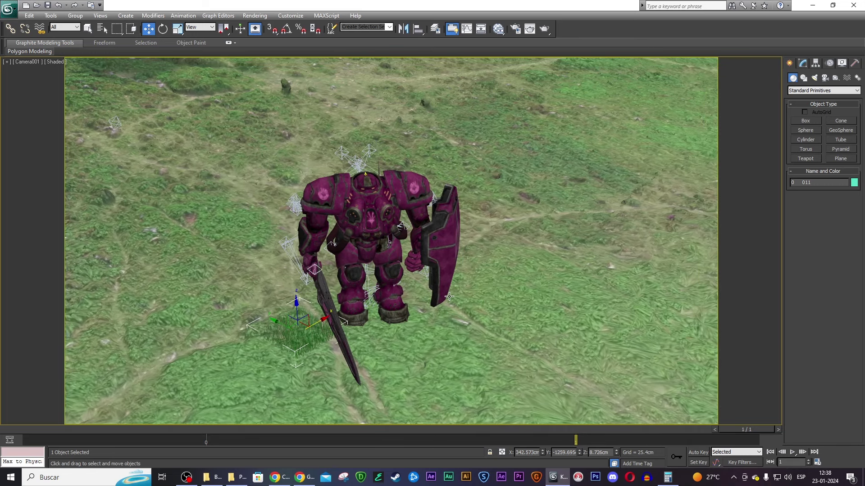
- Set the animation end time to 600, preview the motion, then extend it to 700
left_click(817, 463)
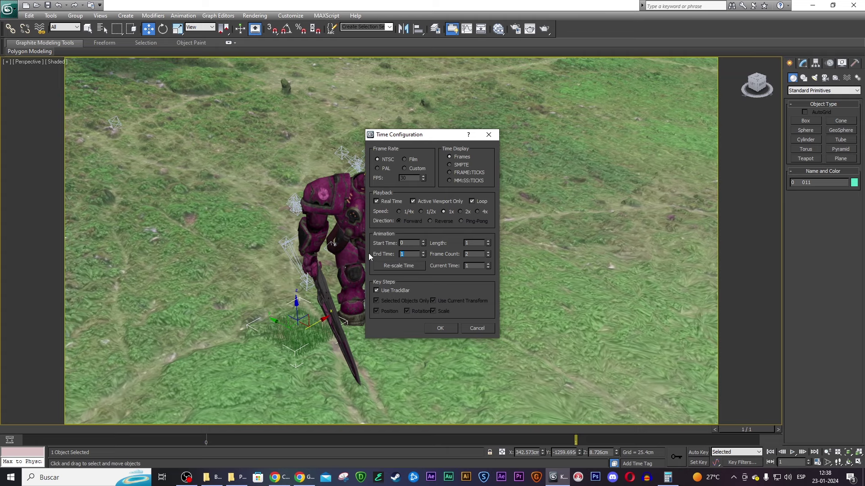
type("600")
left_click(447, 325)
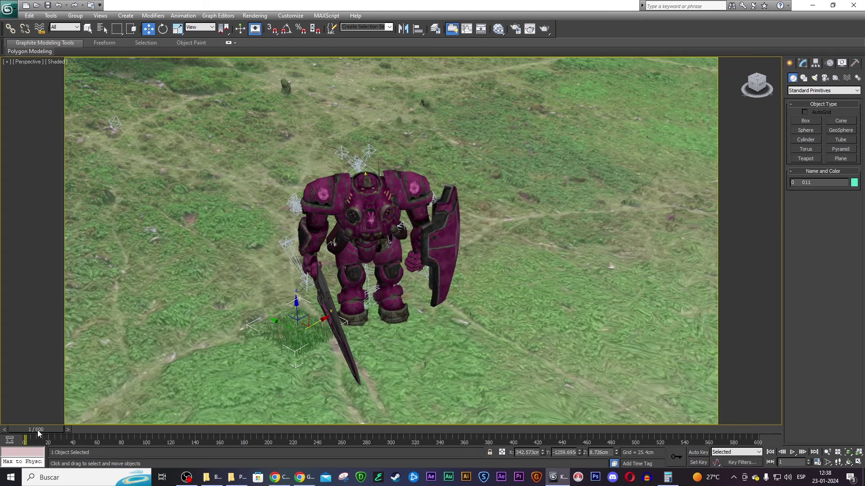
mouse_move(36, 430)
left_mouse_down()
mouse_move(294, 441)
mouse_move(768, 438)
mouse_move(724, 439)
mouse_move(755, 438)
left_mouse_up()
key("w")
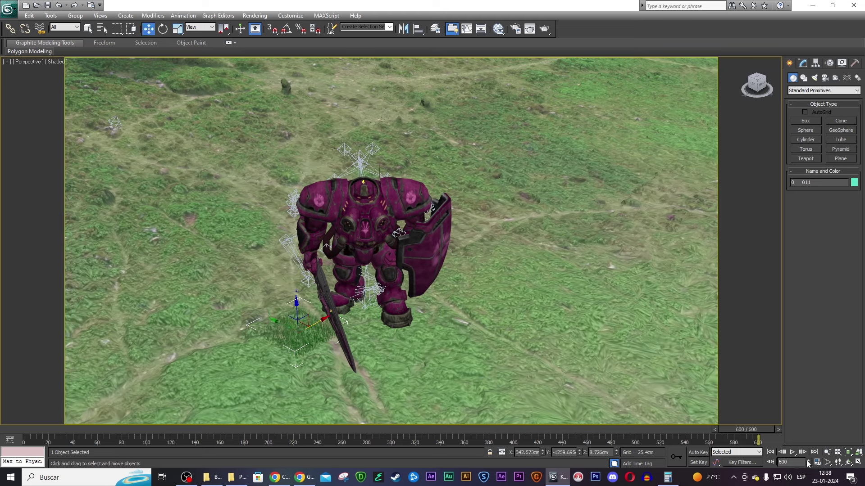
left_click(817, 464)
type("700")
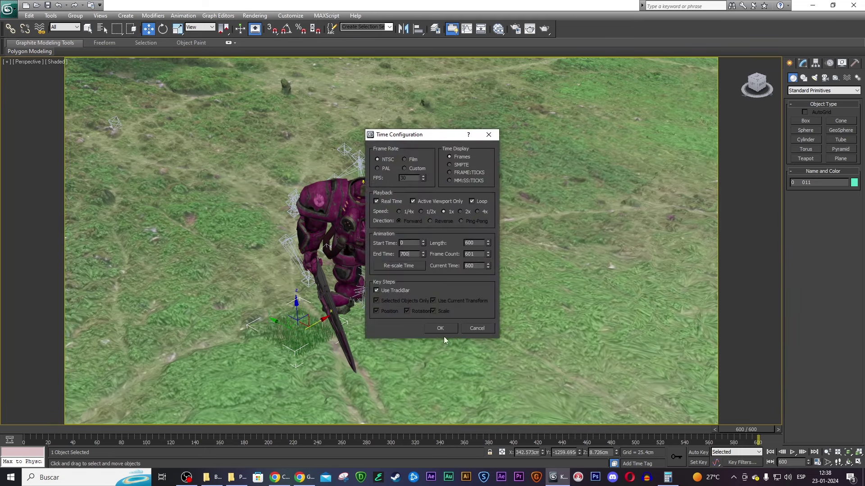
left_click(444, 327)
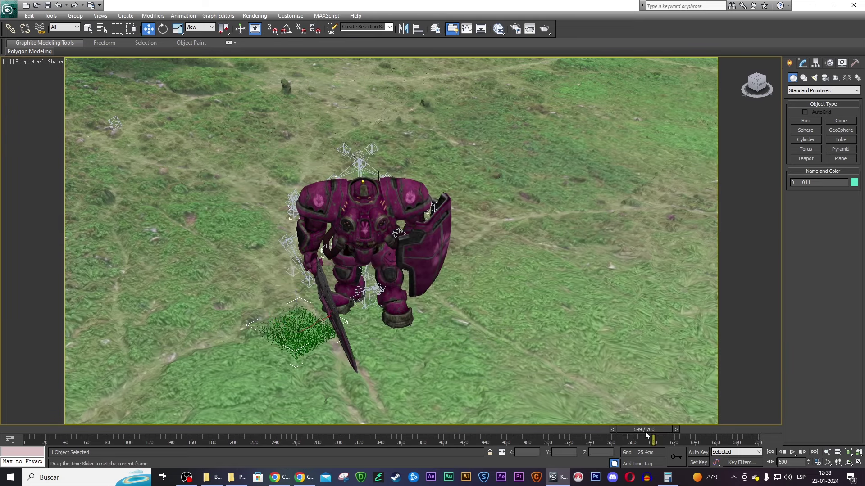
- Preview the warrior's animation near the end and save the scene
mouse_move(645, 434)
left_mouse_down()
mouse_move(697, 424)
mouse_move(591, 420)
mouse_move(752, 415)
mouse_move(628, 425)
mouse_move(725, 421)
mouse_move(651, 426)
left_mouse_up()
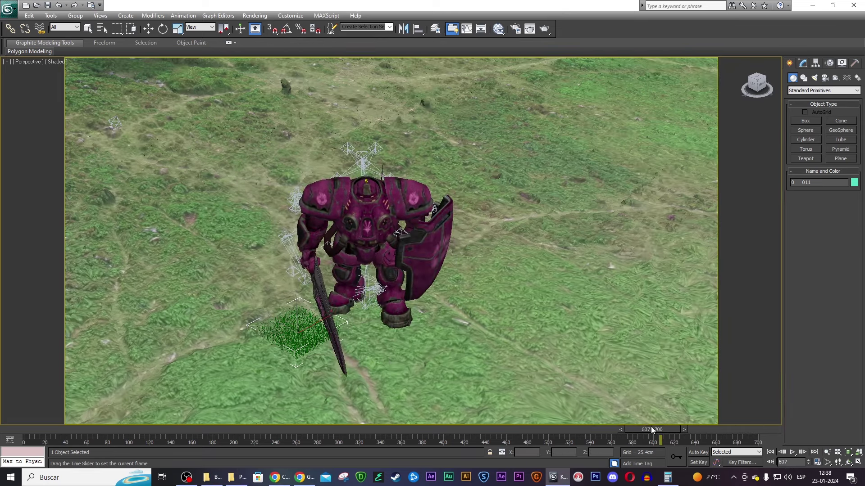
key("w")
left_click(48, 5)
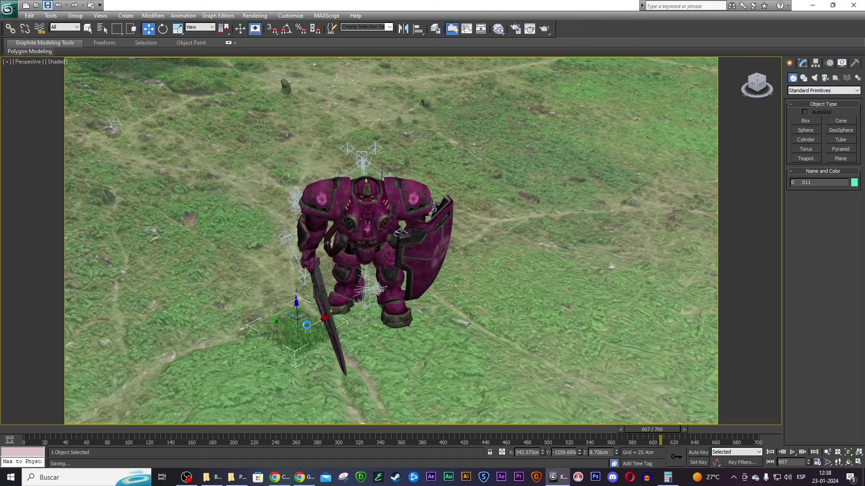
- Uniformly scale up the grass patch at the warrior's feet
scroll(307, 325, "up", 2)
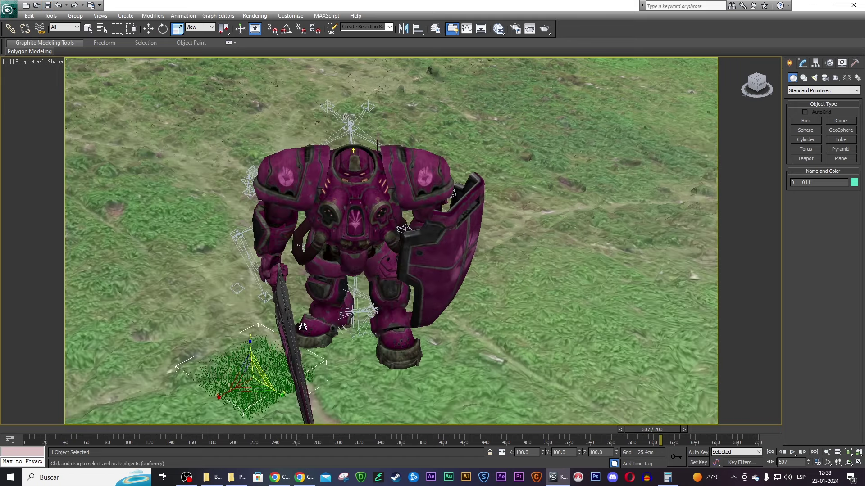
key("r")
middle_click_drag(311, 324, 438, 278)
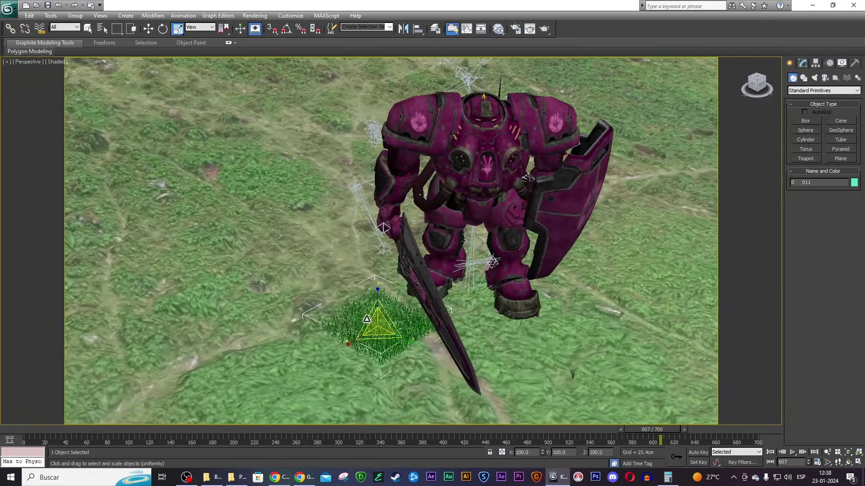
mouse_move(367, 322)
left_mouse_down()
mouse_move(339, 300)
mouse_move(370, 316)
mouse_move(405, 310)
left_mouse_up()
- In the Camera001 view, tilt the grass patch slightly and lower it into the ground
key("e")
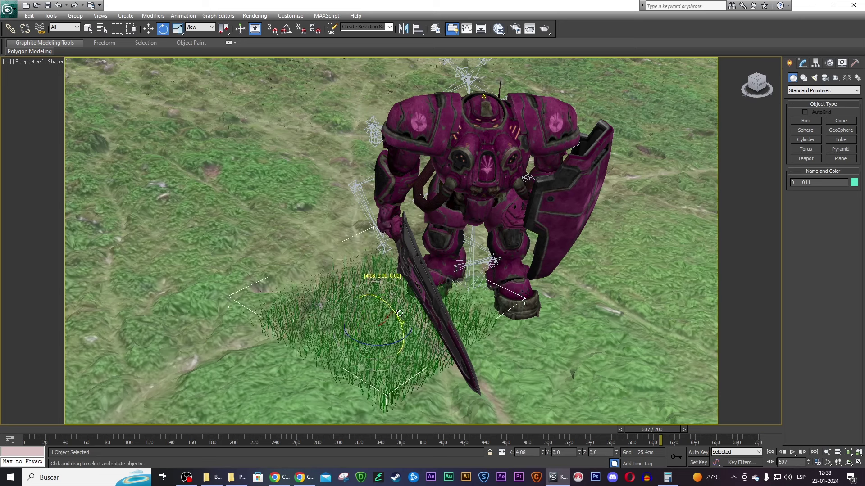
key("c")
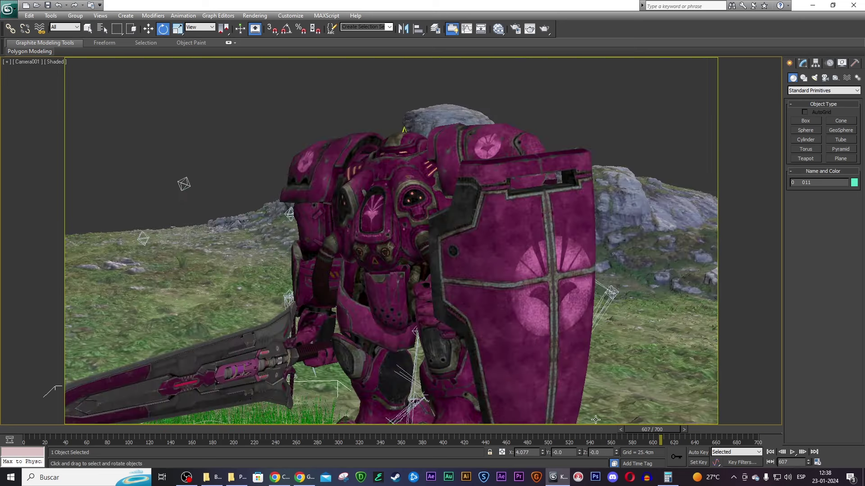
mouse_move(660, 428)
left_mouse_down()
mouse_move(473, 425)
mouse_move(493, 423)
left_mouse_up()
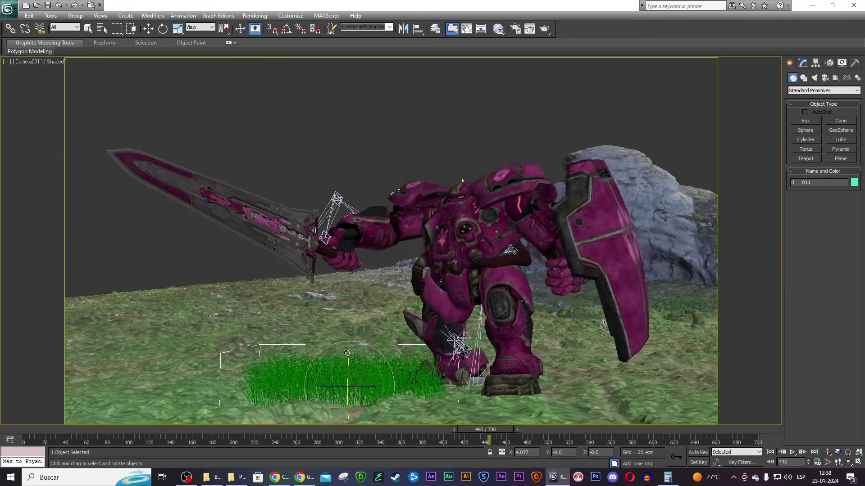
left_click_drag(347, 353, 349, 358)
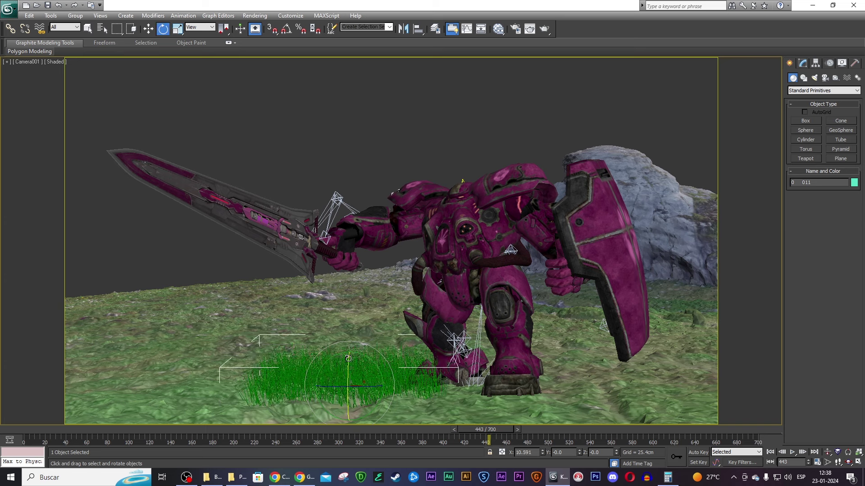
key("w")
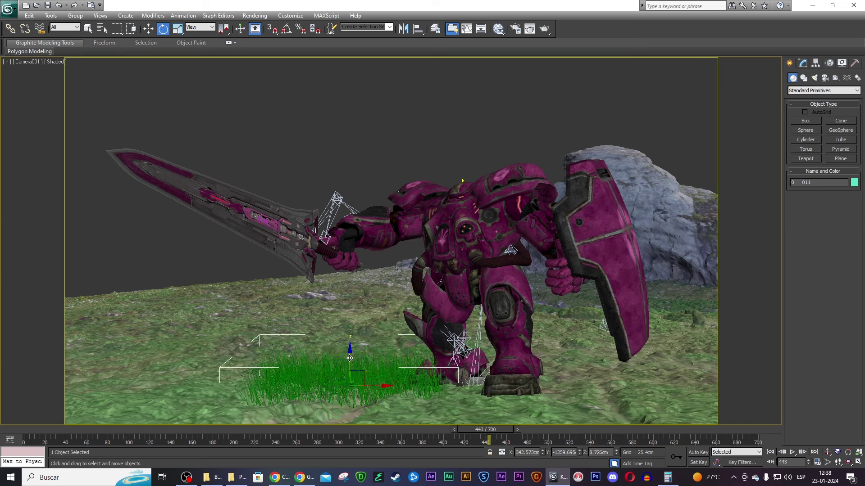
left_click_drag(349, 358, 347, 355)
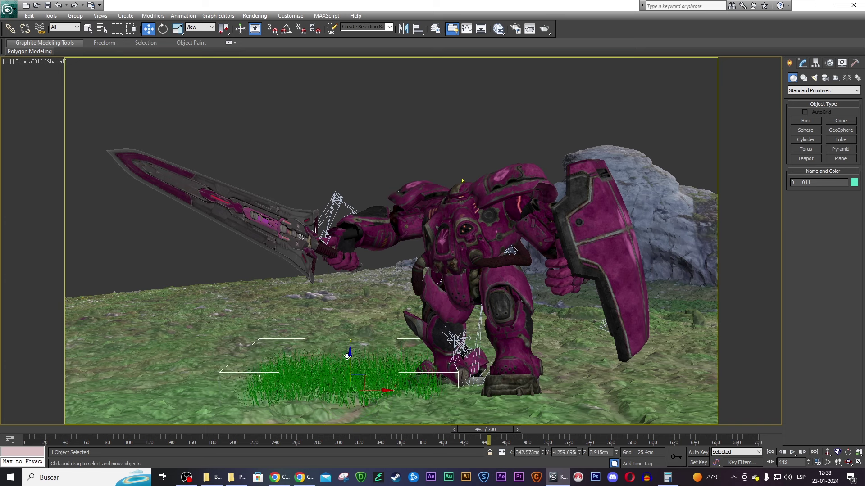
- Open the Slate Material Editor and bring the grass material node into view
key("m")
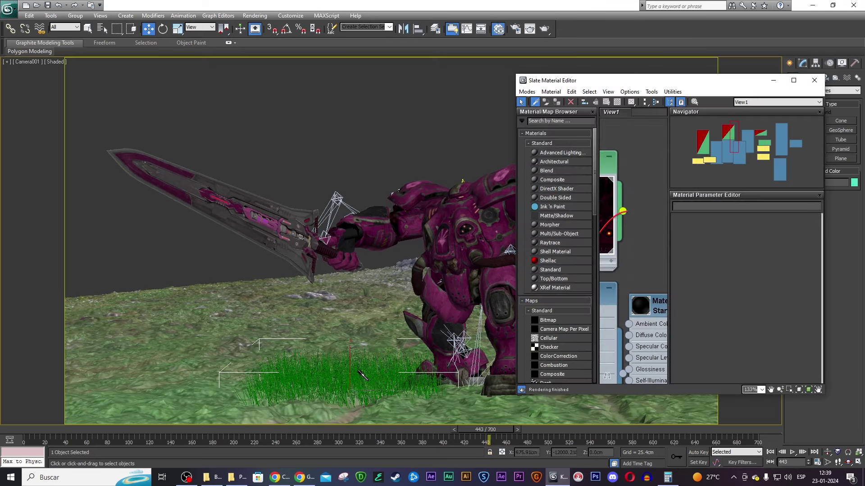
middle_click_drag(662, 351, 646, 271)
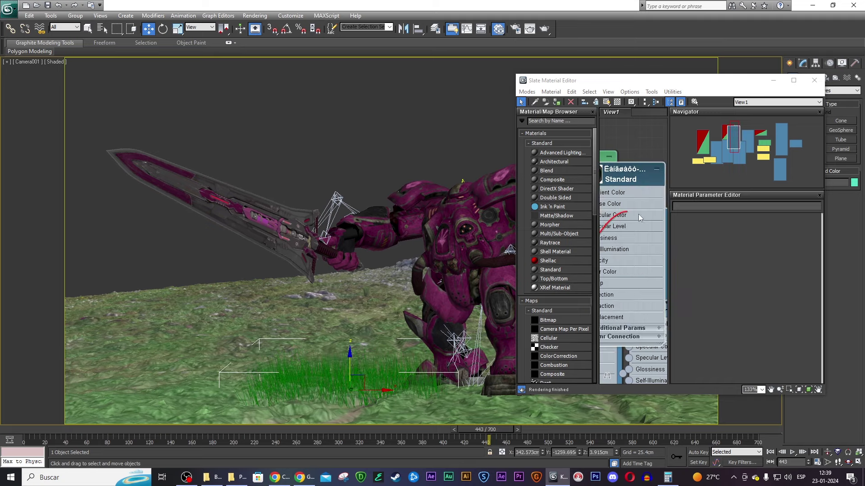
scroll(646, 271, "down", 2)
scroll(646, 271, "down", 2)
scroll(646, 274, "down", 2)
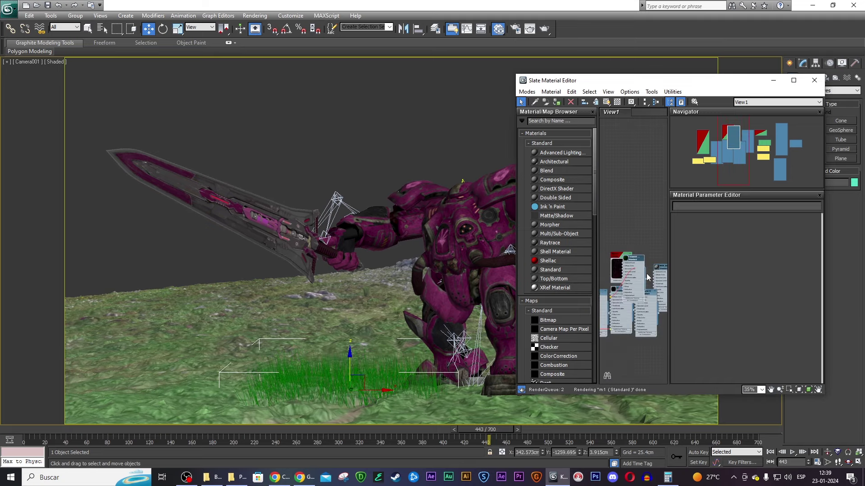
scroll(647, 274, "down", 1)
scroll(628, 255, "up", 5)
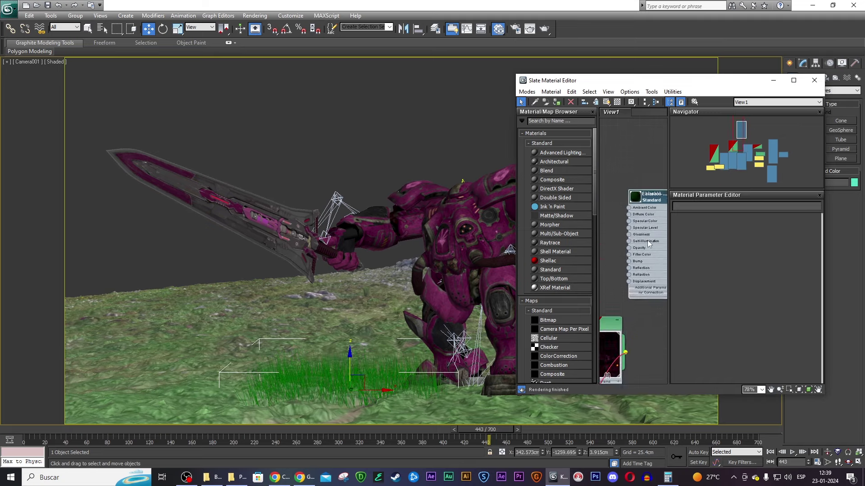
left_click_drag(653, 187, 643, 178)
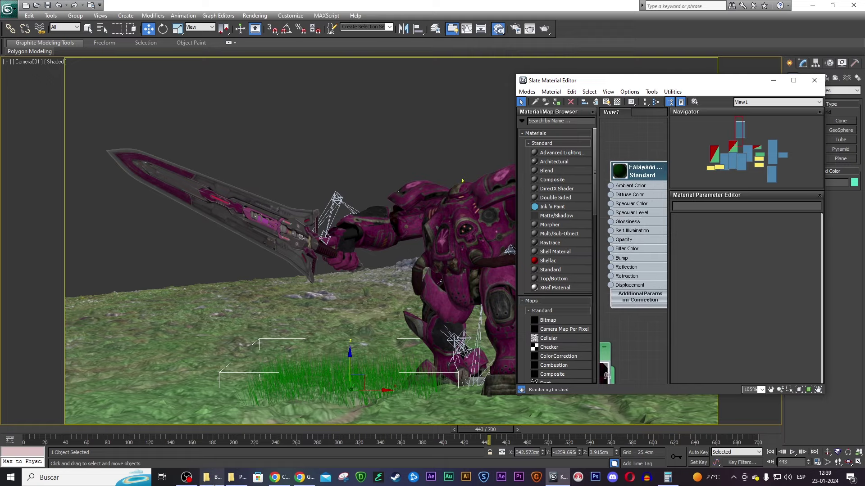
left_click(215, 483)
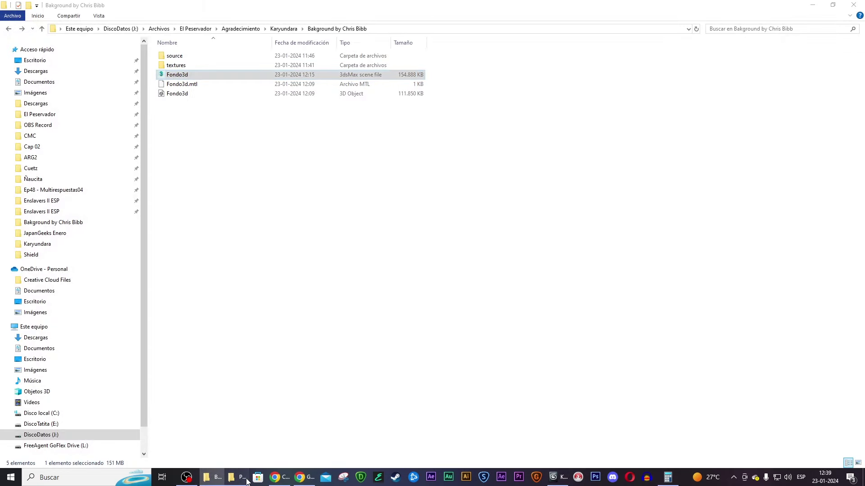
left_click(246, 481)
left_click(812, 5)
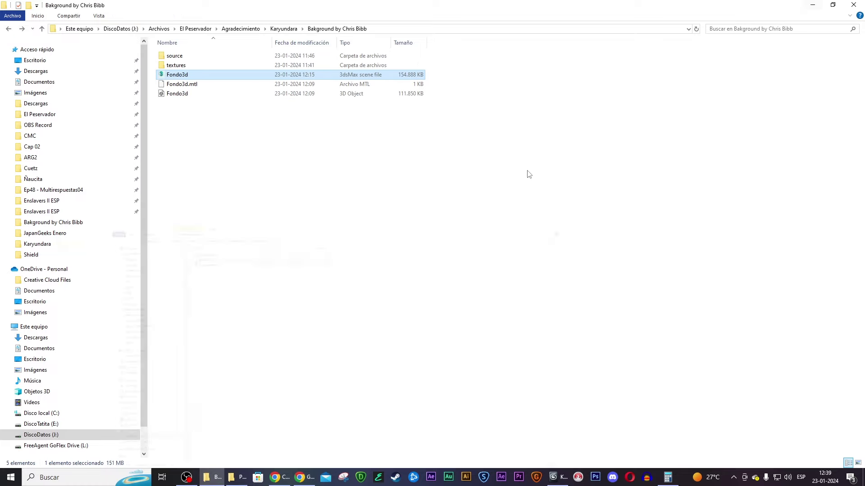
left_click(813, 5)
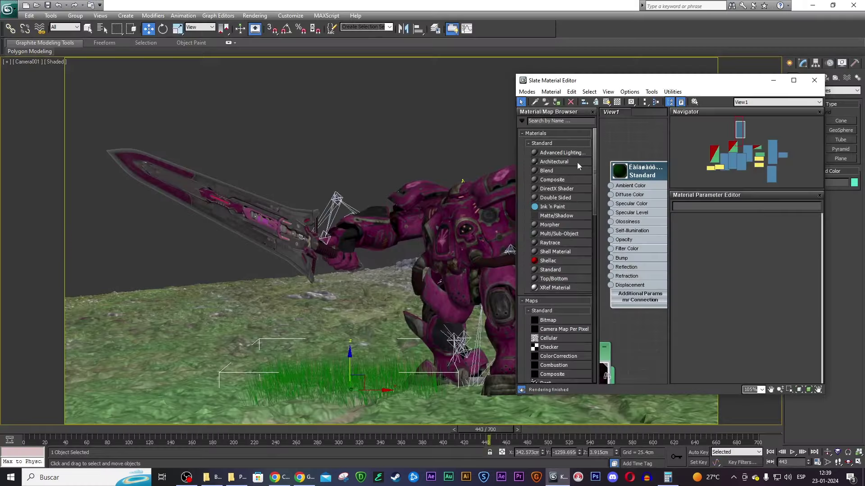
- Sample the ground's green as the grass diffuse, darken it strongly, and close the editor
double_click(646, 170)
left_click(720, 276)
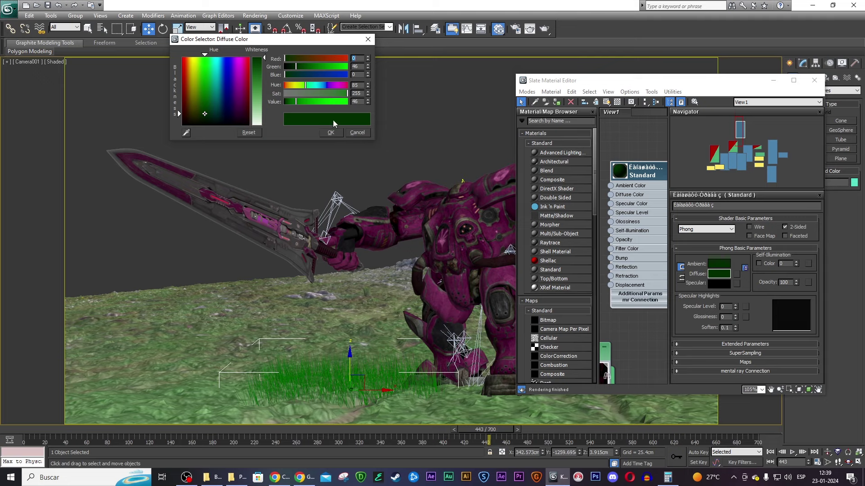
left_click(187, 133)
left_click(183, 398)
mouse_move(308, 101)
left_mouse_down()
mouse_move(293, 101)
mouse_move(336, 93)
left_mouse_up()
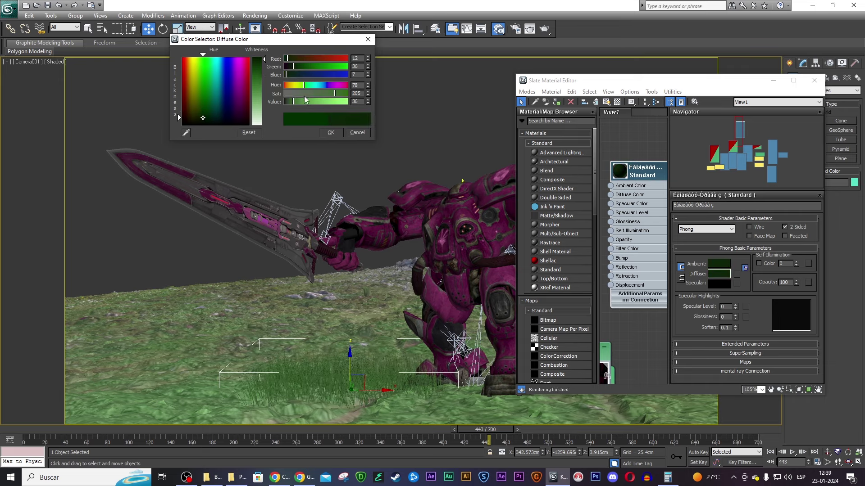
left_click_drag(294, 102, 292, 106)
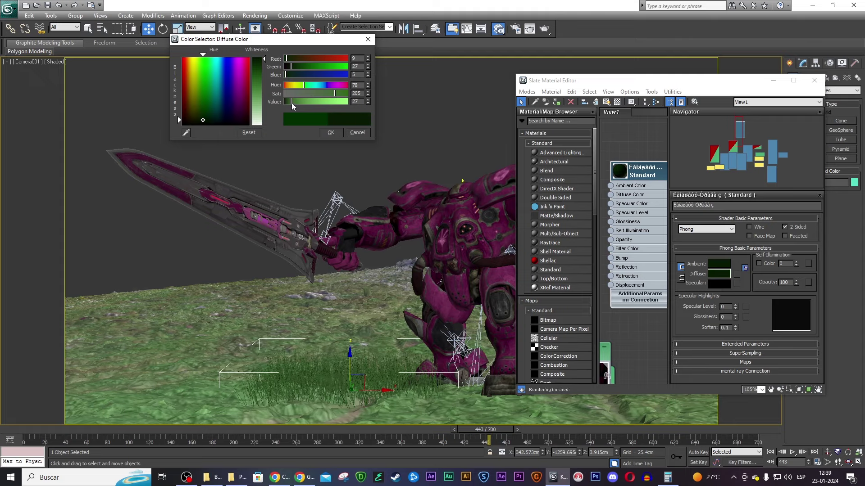
left_click(815, 80)
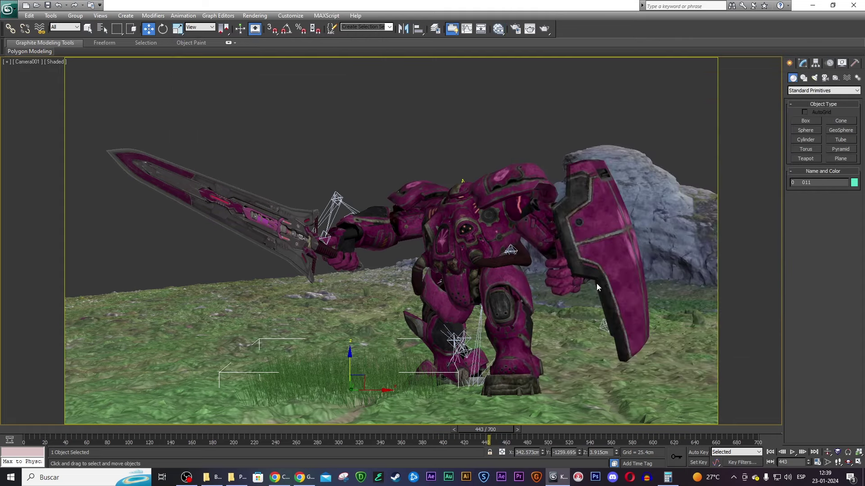
- Restore the four viewports and set the Top view to Shaded over the terrain
left_click(857, 466)
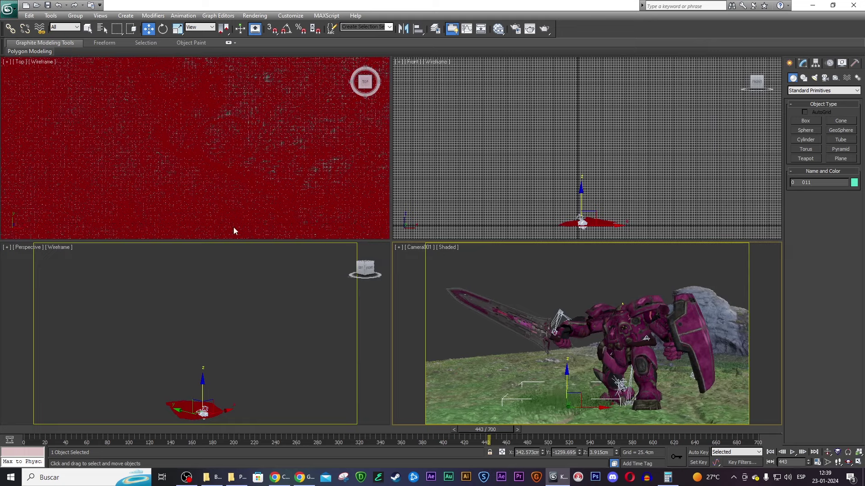
scroll(229, 143, "down", 5)
scroll(229, 142, "down", 2)
scroll(229, 142, "up", 1)
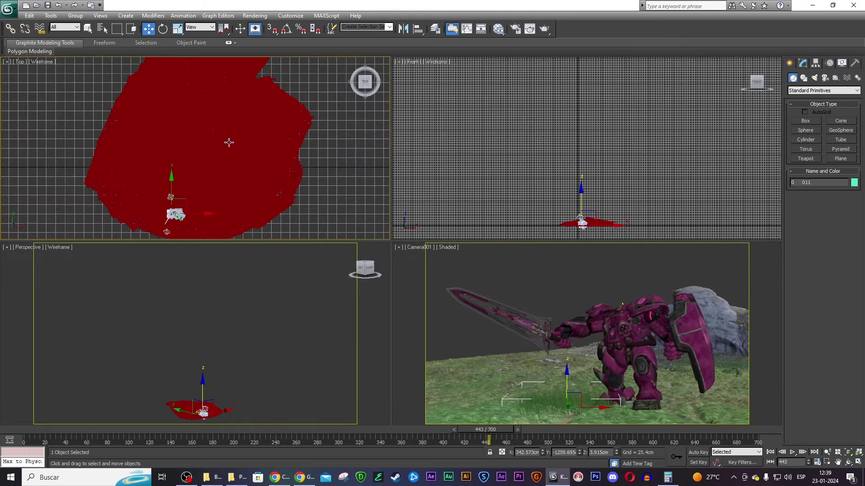
key("F3")
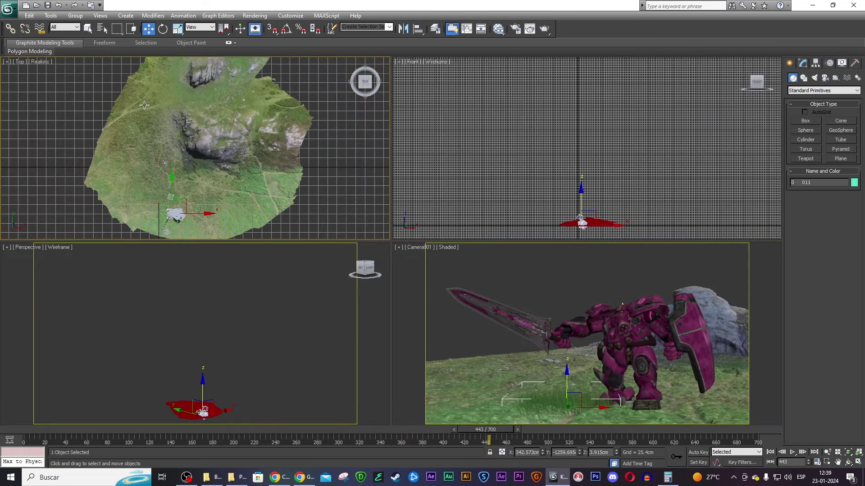
middle_click_drag(144, 105, 193, 43)
left_click(42, 61)
left_click(59, 80)
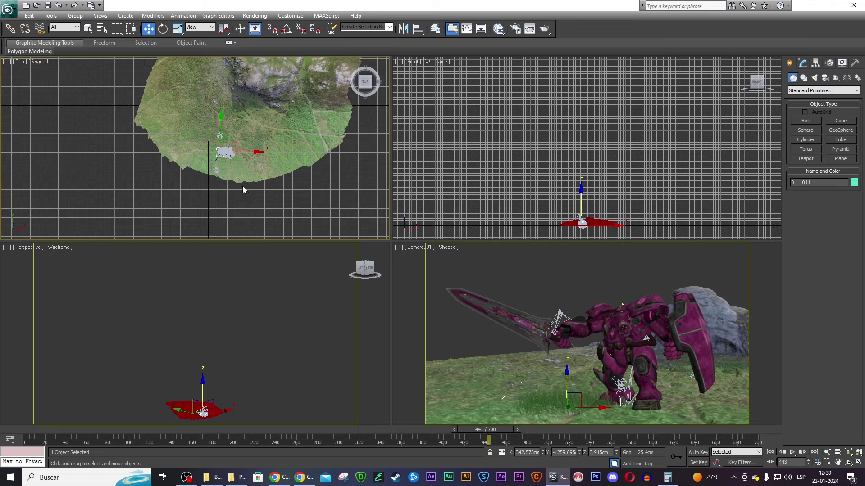
mouse_move(255, 177)
middle_mouse_down()
mouse_move(267, 166)
mouse_move(229, 166)
middle_mouse_up()
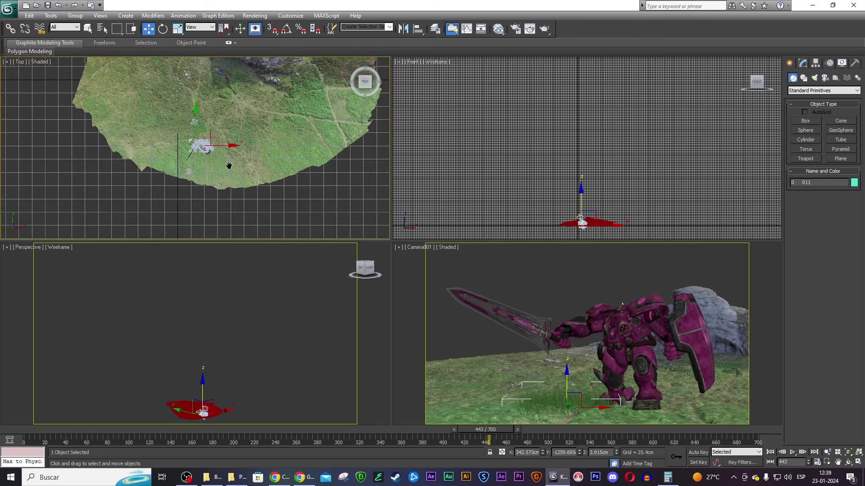
scroll(219, 147, "up", 3)
scroll(220, 146, "up", 4)
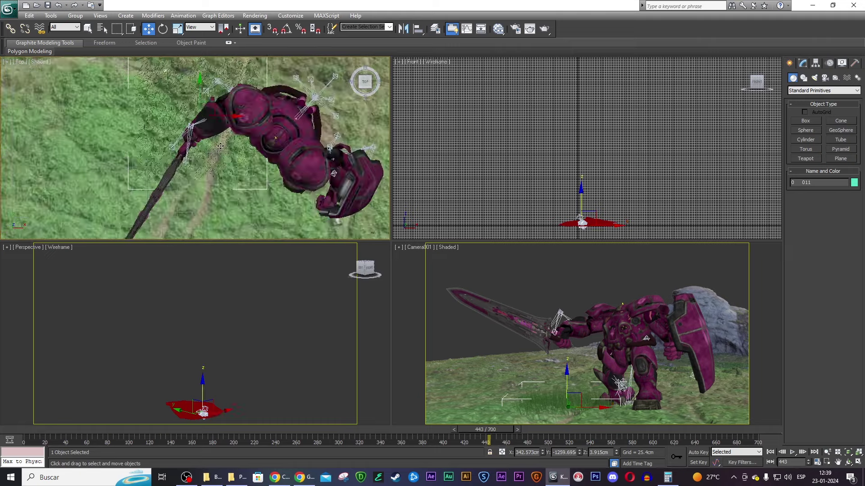
- Copy the grass patch to a nearby spot and freeze the rocky ground terrain
mouse_move(218, 104)
left_mouse_down("shift")
mouse_move(274, 174)
mouse_move(327, 140)
mouse_move(319, 111)
left_mouse_up("shift")
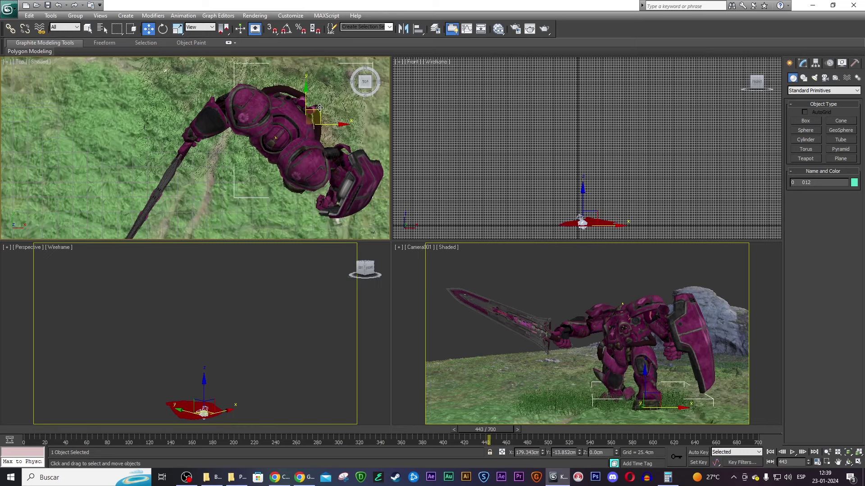
key("Return")
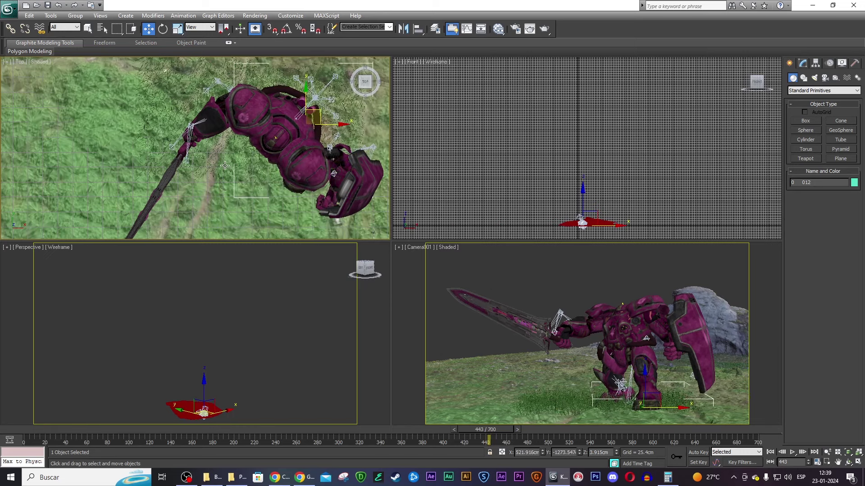
left_click(81, 180)
right_click(95, 177)
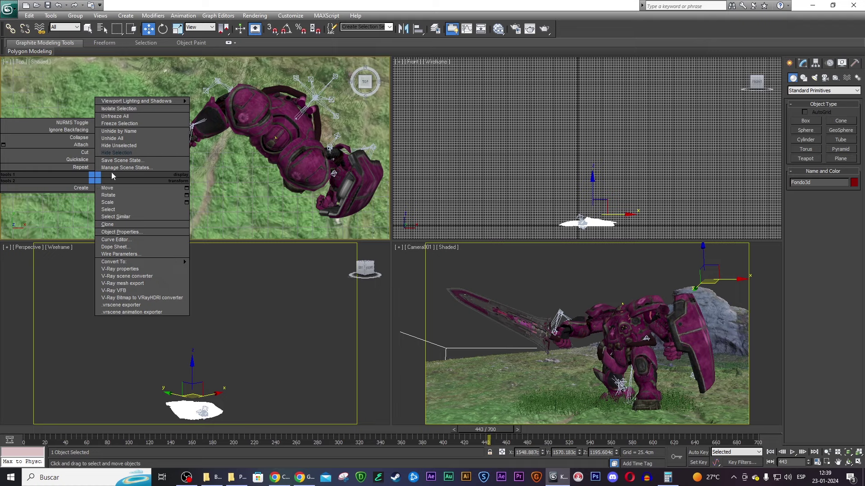
left_click(144, 127)
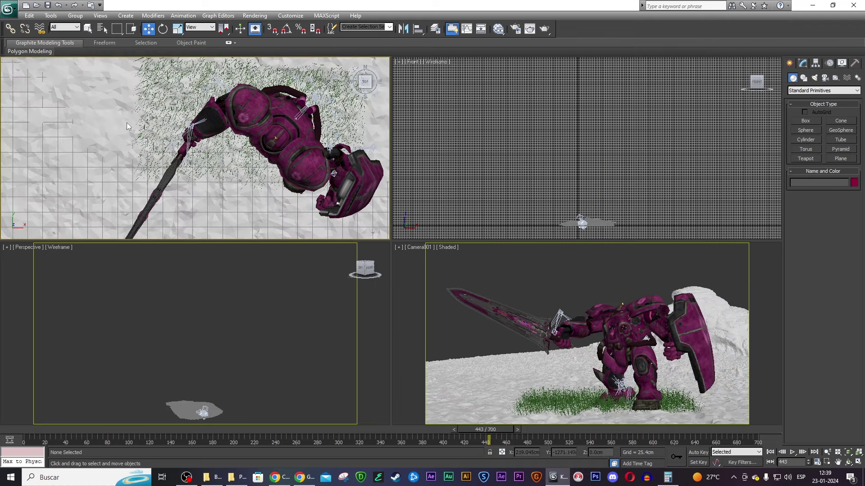
- Select the whole warrior and its rig and freeze them
left_click(329, 83, "ctrl")
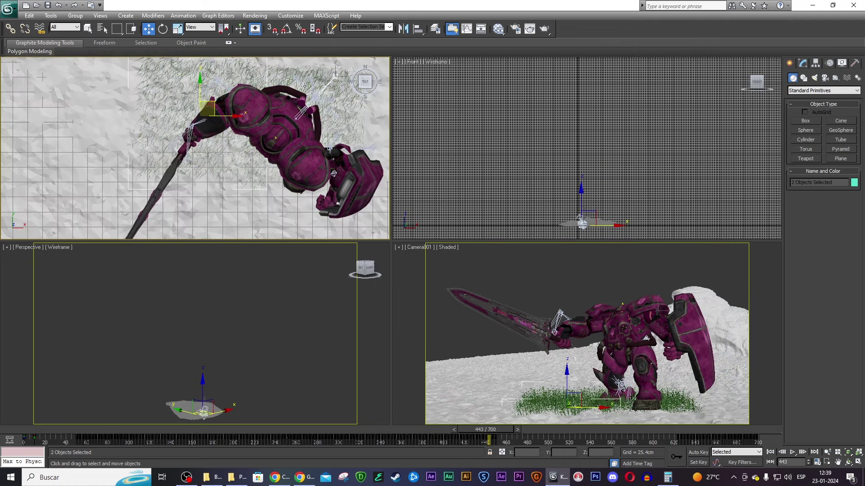
left_click(284, 72)
scroll(224, 94, "down", 2)
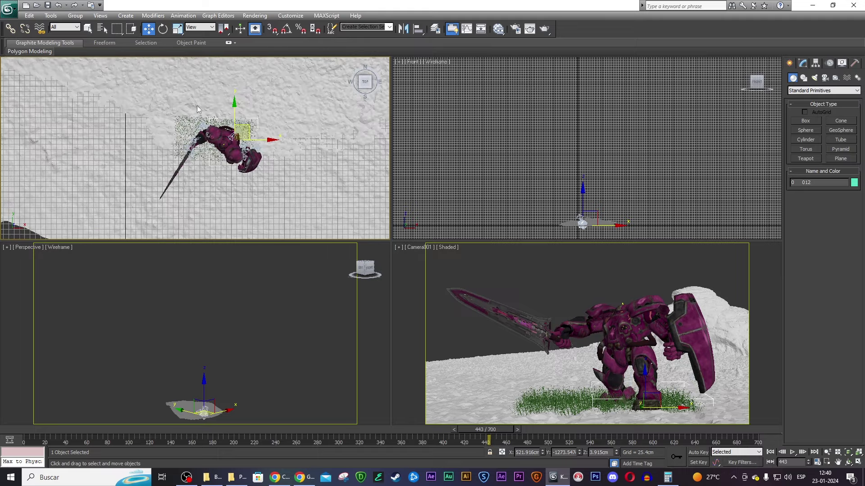
scroll(155, 120, "down", 2)
scroll(75, 135, "down", 2)
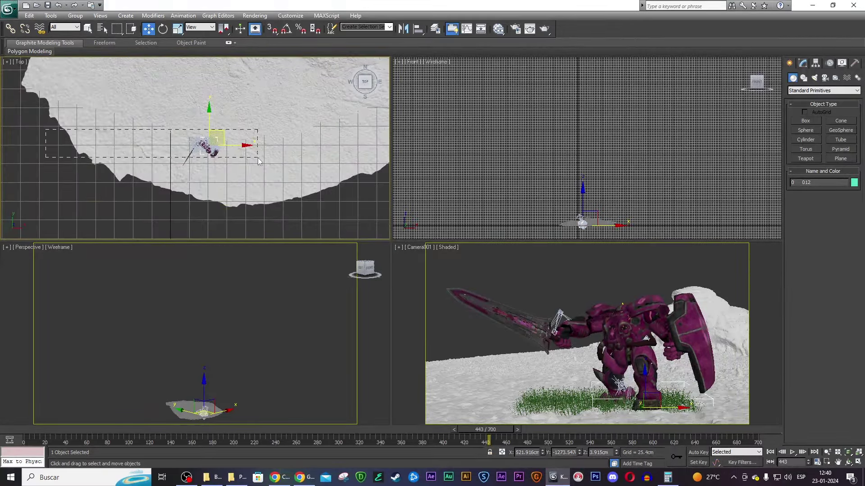
left_click_drag(259, 161, 260, 162)
scroll(166, 112, "up", 3)
scroll(166, 112, "up", 2)
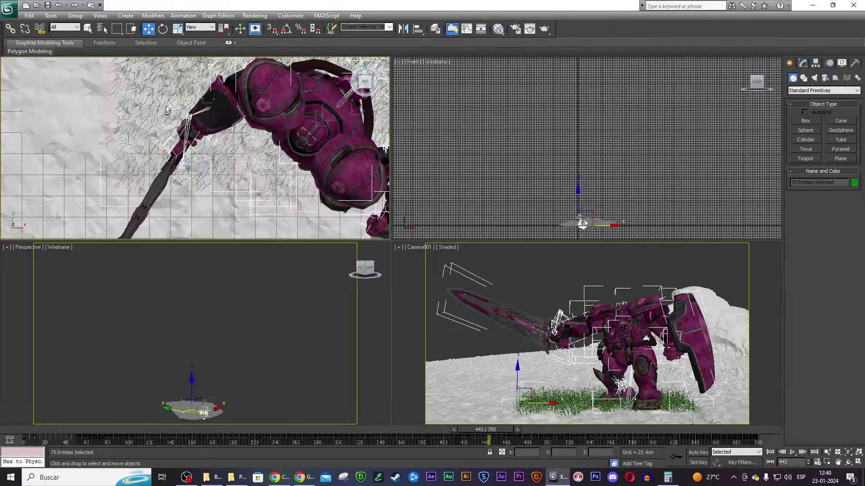
middle_click_drag(222, 101, 180, 166)
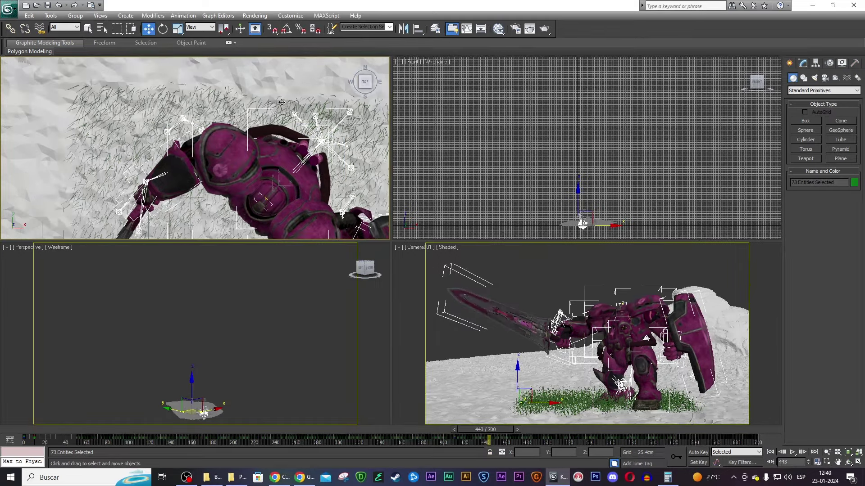
right_click(282, 102)
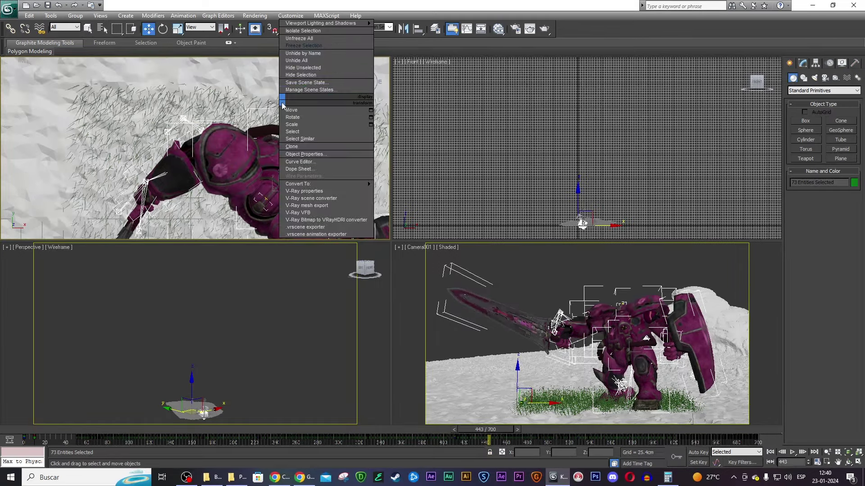
left_click(318, 45)
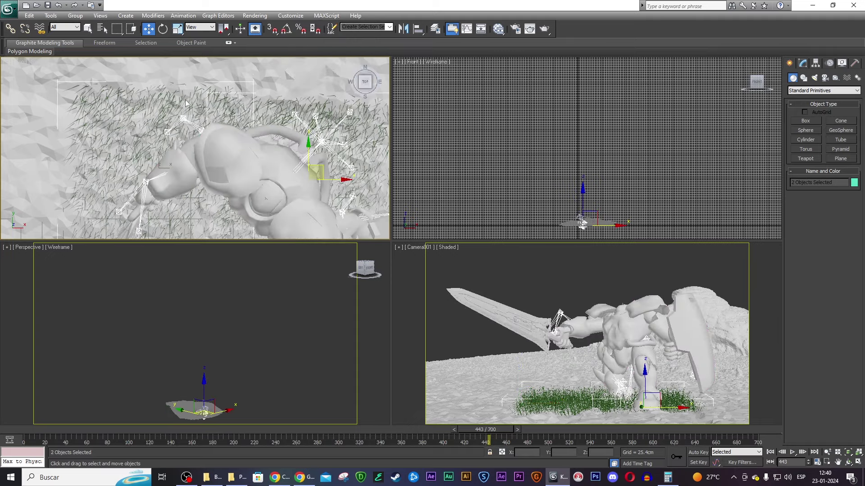
- Clear the selection and move the grass patch up and right
scroll(186, 104, "down", 4)
left_click(291, 107)
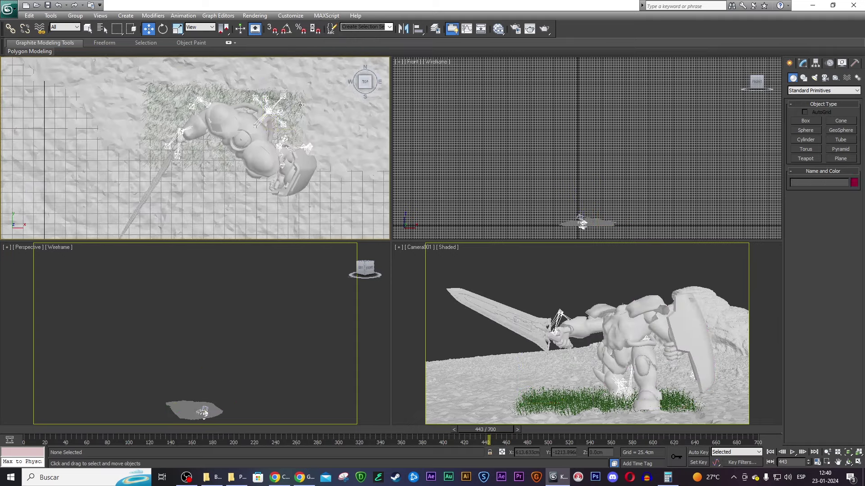
left_click_drag(295, 104, 306, 96)
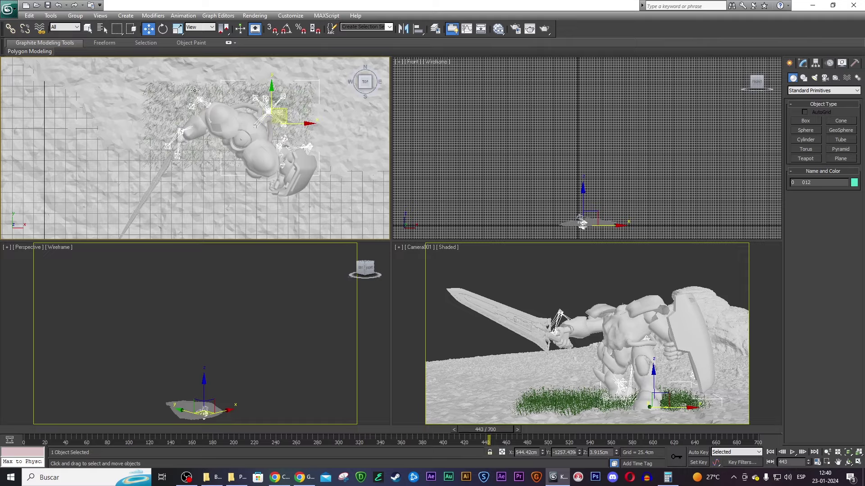
- Clone the grass patch under the warrior and frame it in a shaded perspective view
left_click_drag(271, 89, 269, 173)
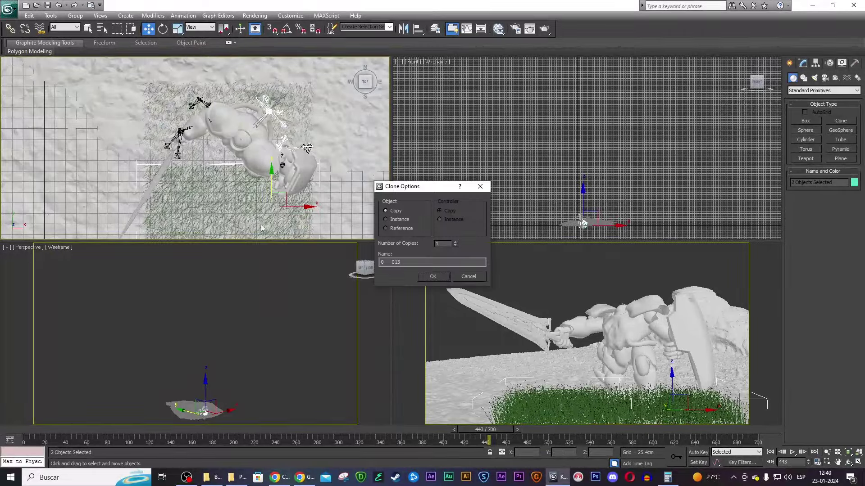
key("Return")
middle_click_drag(247, 333, 240, 295)
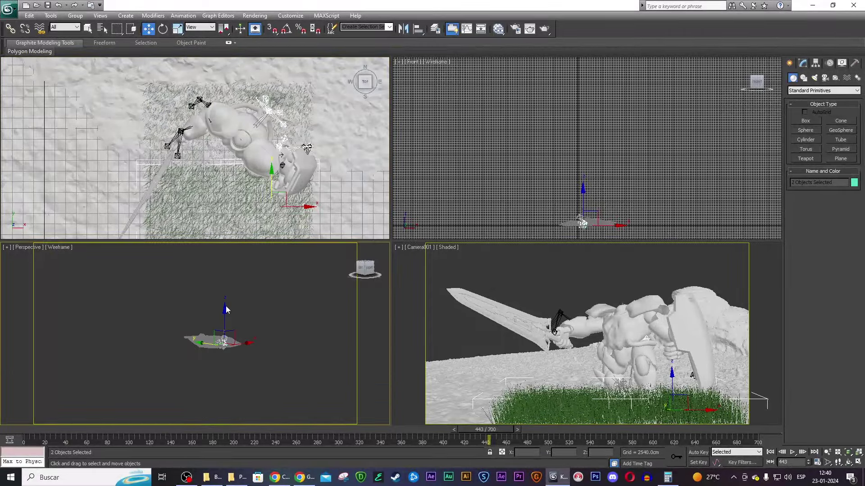
key("ctrl+shift+z")
scroll(267, 312, "up", 2)
scroll(266, 312, "up", 2)
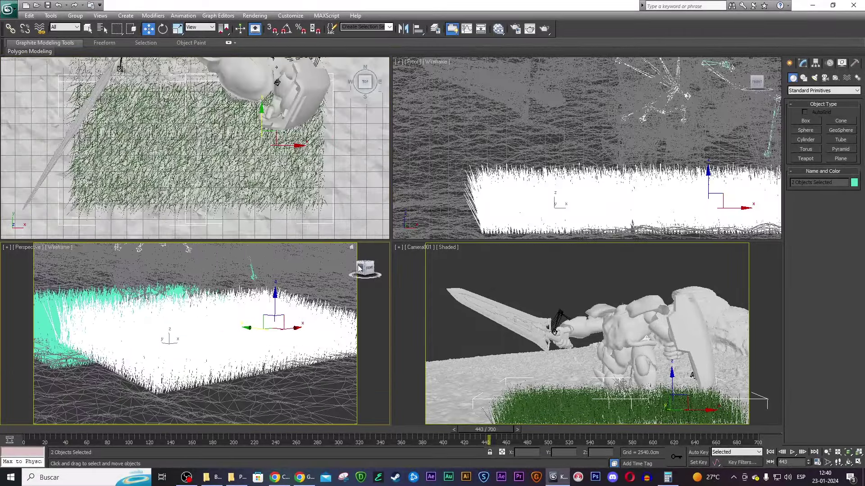
left_click_drag(359, 268, 222, 289)
key("F3")
middle_click_drag(222, 288, 241, 302, "alt")
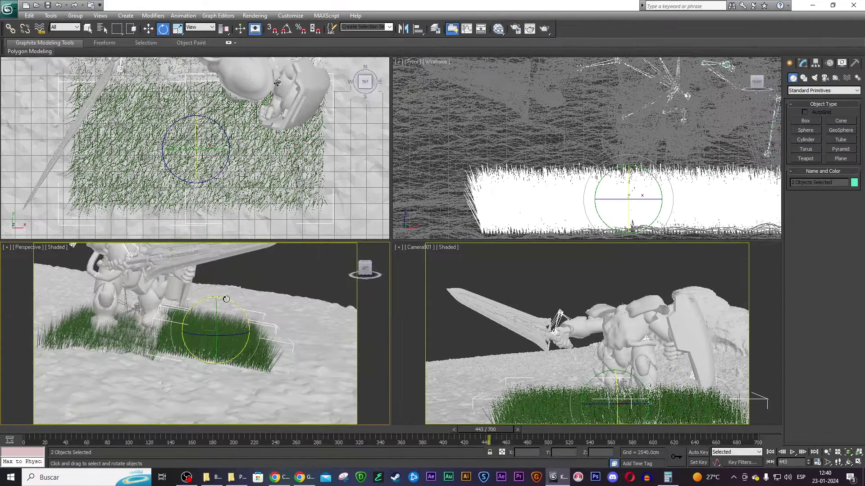
- Rotate the grass copy, clone more patches around the warrior, and sink them slightly
left_click_drag(210, 312, 212, 309)
key("w")
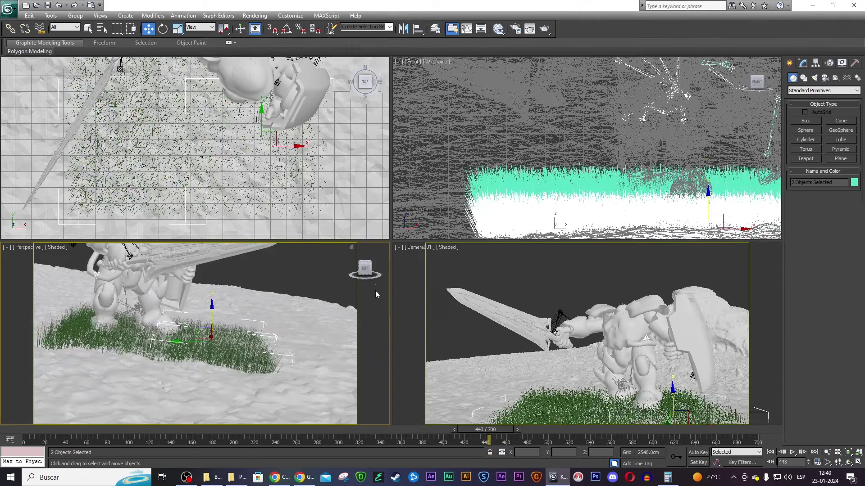
middle_click_drag(375, 290, 306, 271, "alt")
left_click_drag(243, 306, 284, 376)
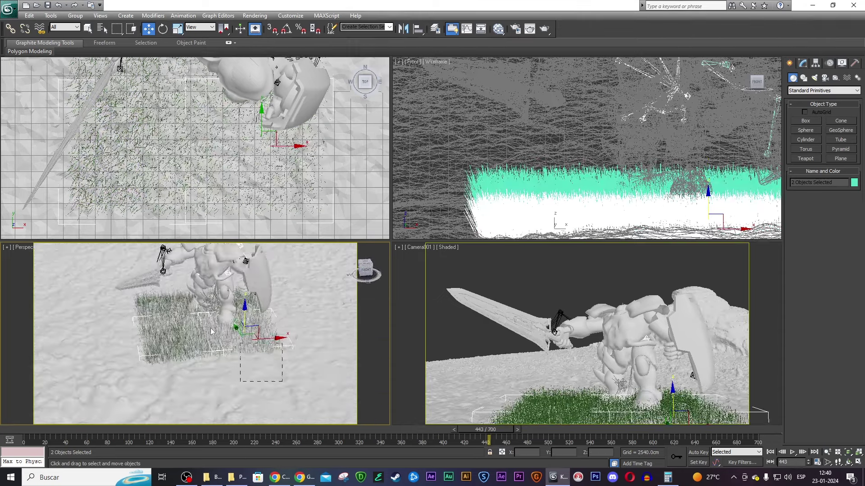
middle_click_drag(270, 338, 252, 316, "alt")
left_click(250, 313, "ctrl")
left_click_drag(250, 313, 341, 310, "shift")
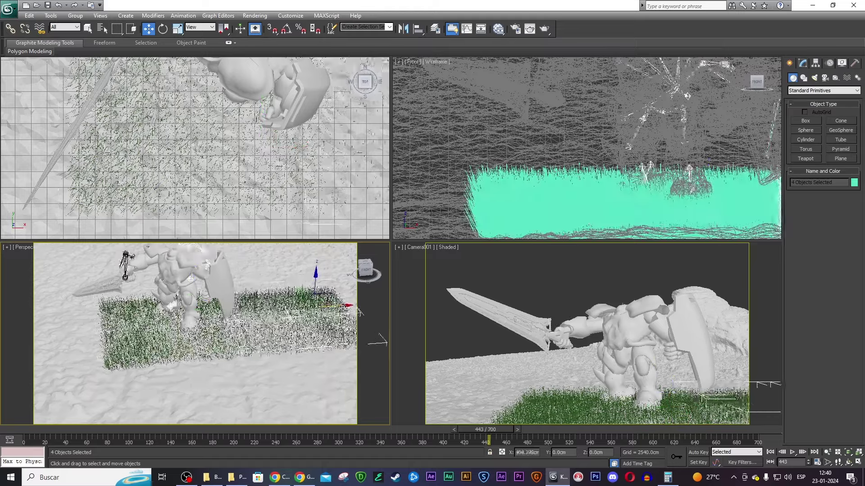
key("Return")
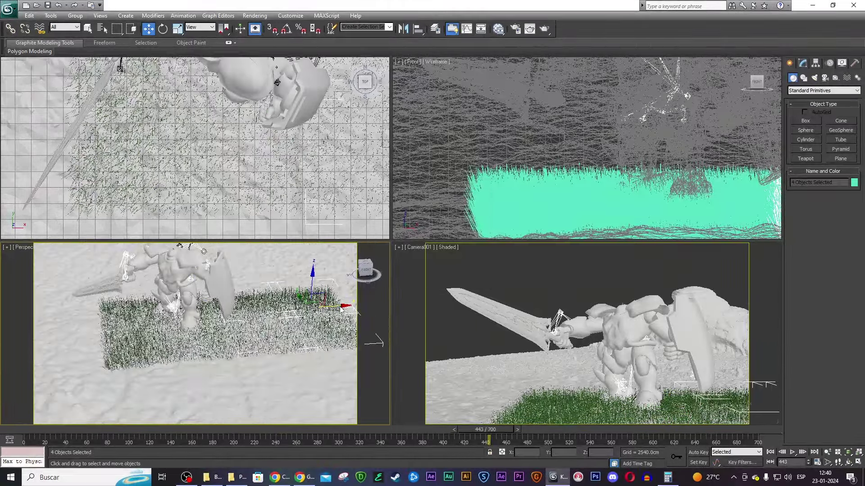
mouse_move(341, 310)
left_mouse_down()
mouse_move(105, 311)
mouse_move(370, 270)
mouse_move(355, 273)
left_mouse_up()
key("Return")
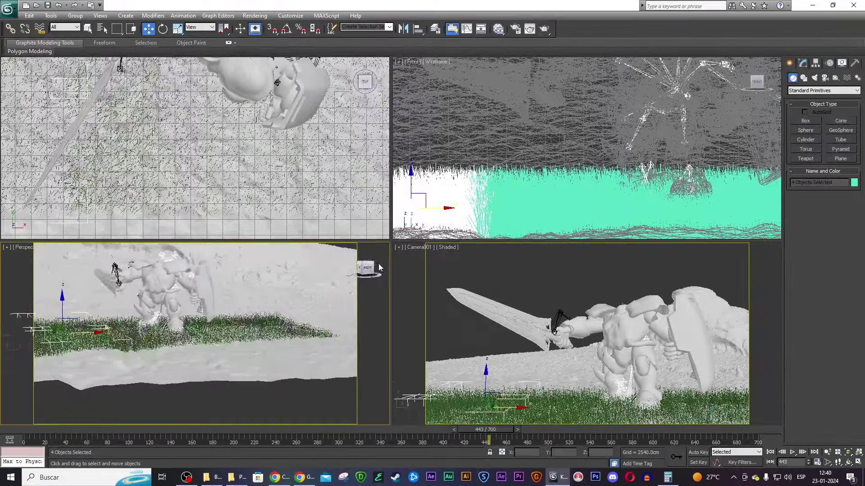
left_click_drag(189, 324, 190, 326)
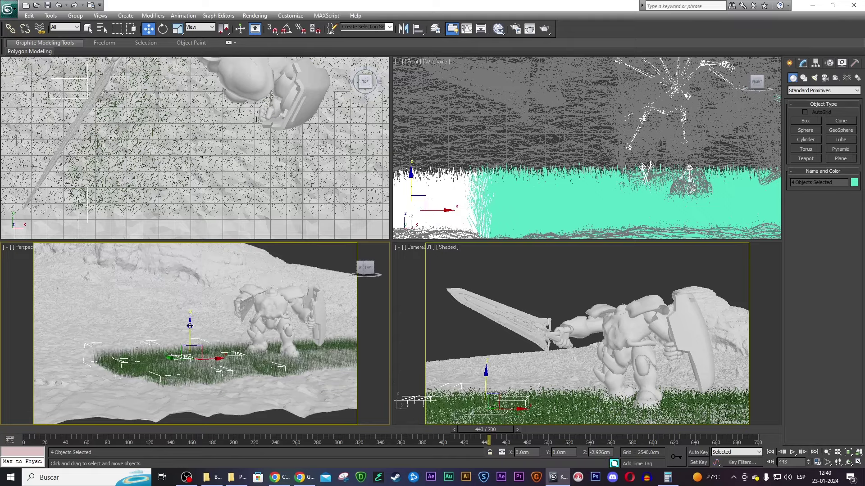
- Go to frame 123 and render the Camera001 view
mouse_move(489, 430)
left_mouse_down()
mouse_move(604, 431)
mouse_move(296, 415)
mouse_move(98, 390)
mouse_move(198, 390)
mouse_move(153, 390)
left_mouse_up()
key("w")
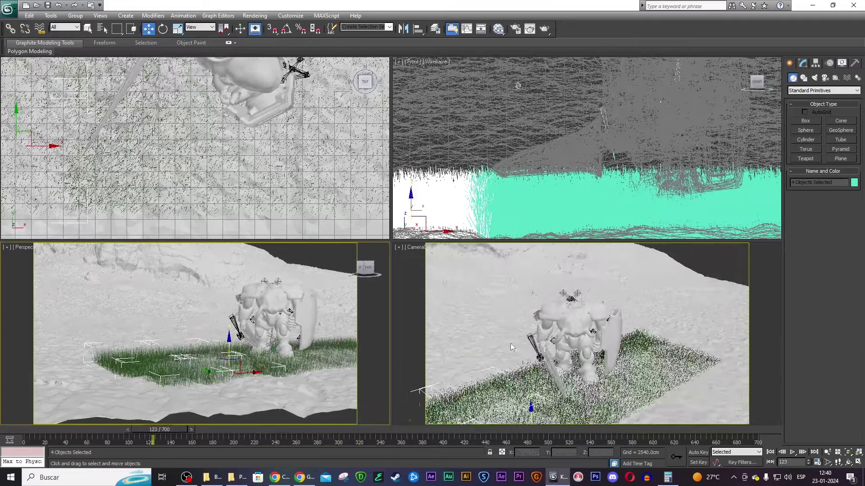
key("shift+q")
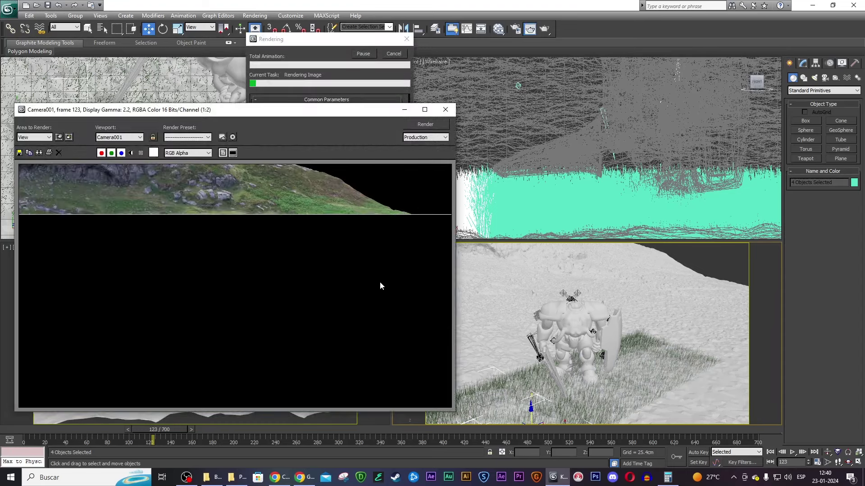
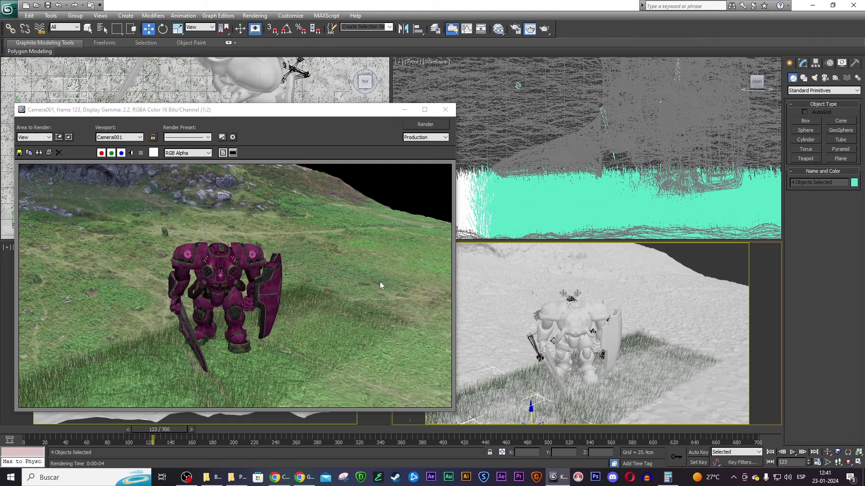
- Close the render window and rotate a grass patch and patch 020 around Z
left_click(446, 110)
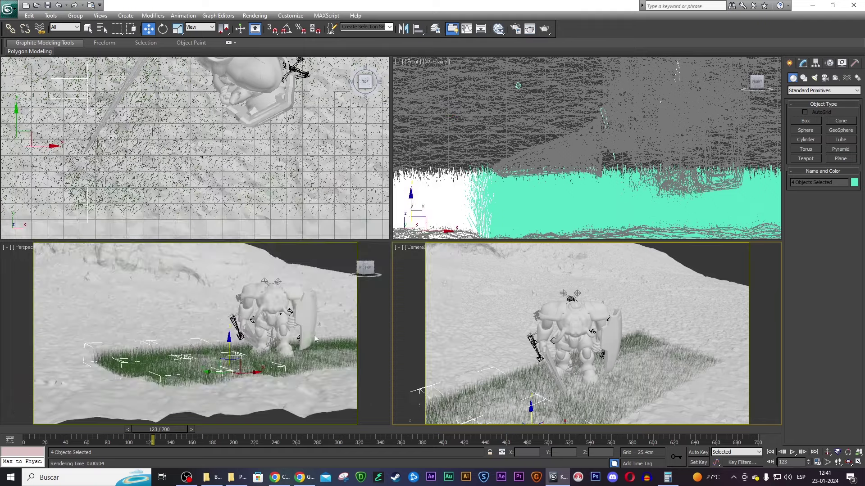
left_click(305, 362)
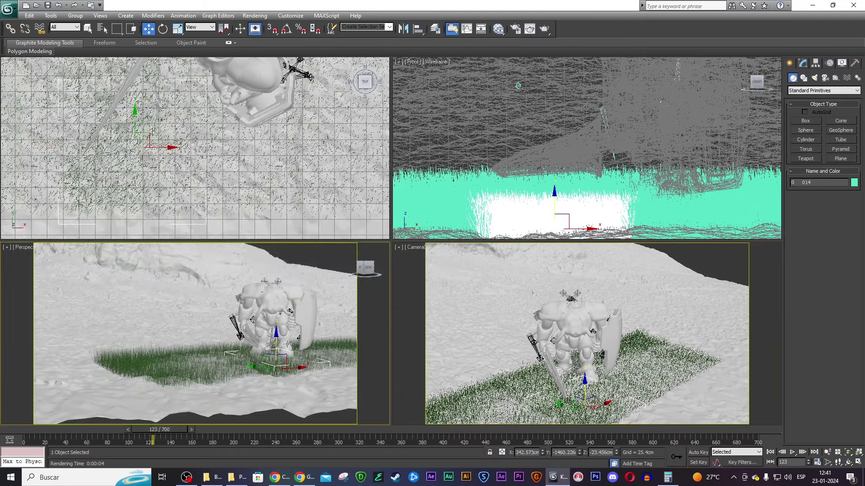
key("e")
left_click_drag(285, 343, 240, 349)
left_click(213, 371)
left_click(237, 370)
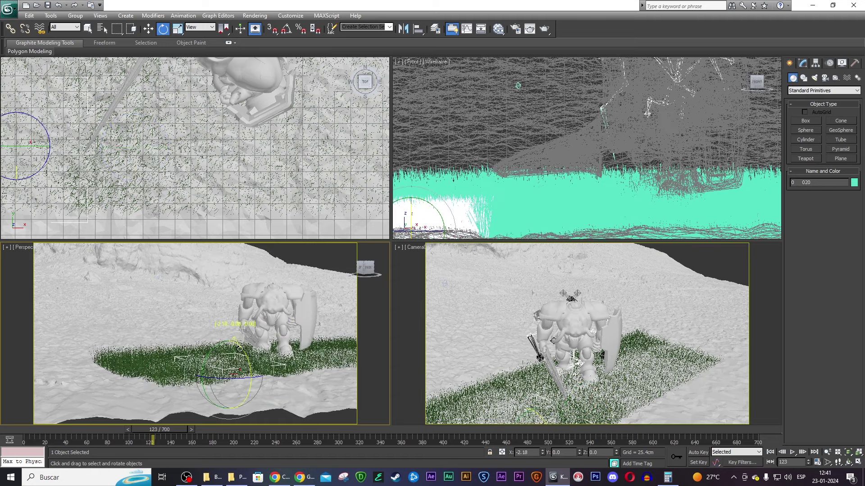
left_click(317, 355)
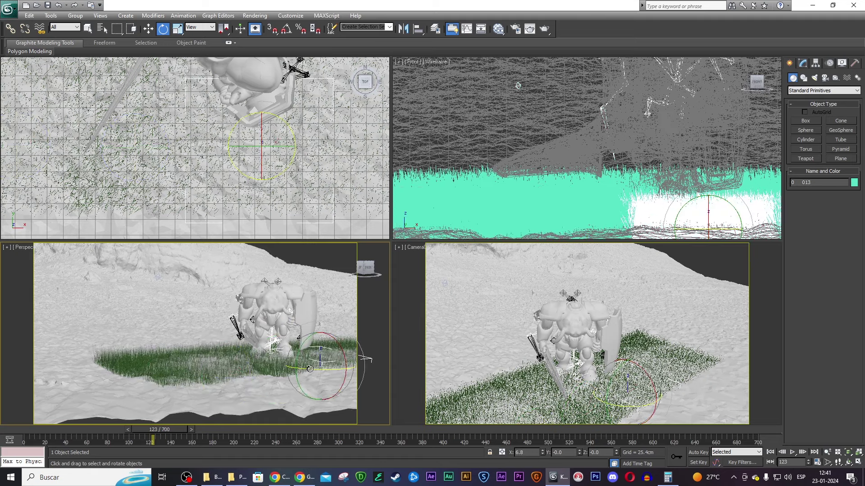
left_click(275, 374)
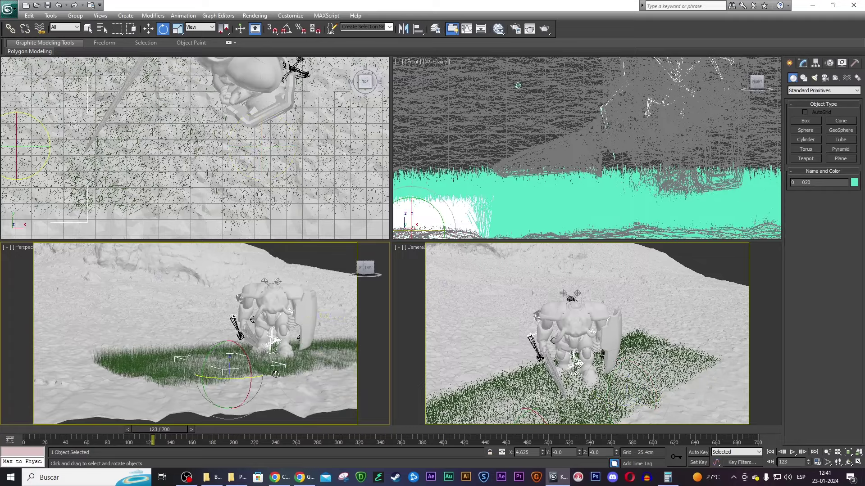
left_click_drag(276, 374, 244, 379)
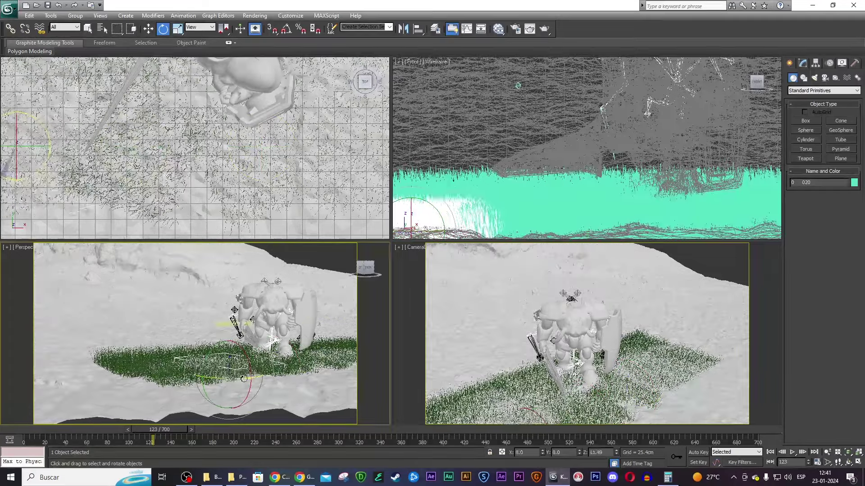
- Rotate grass patch 021 slightly and sink patch 022 lower into the terrain
left_click(174, 383)
left_click_drag(175, 383, 174, 383)
left_click(125, 369)
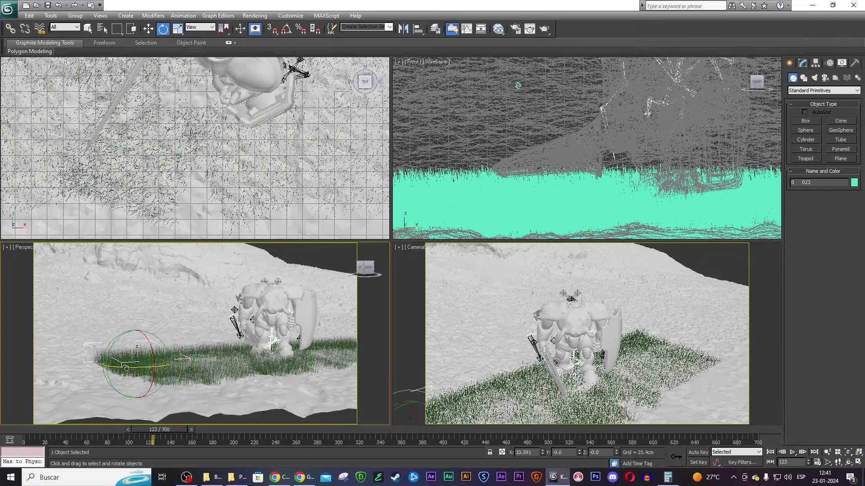
left_click_drag(143, 340, 137, 335)
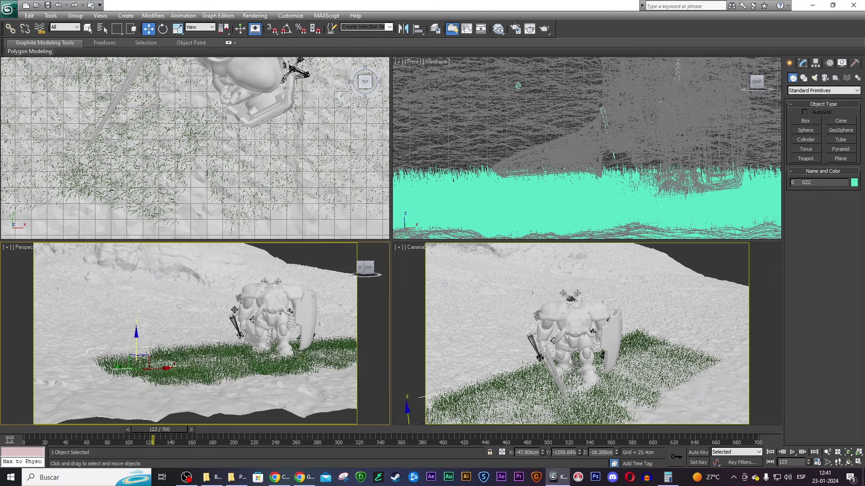
scroll(186, 269, "down", 5)
scroll(281, 159, "down", 4)
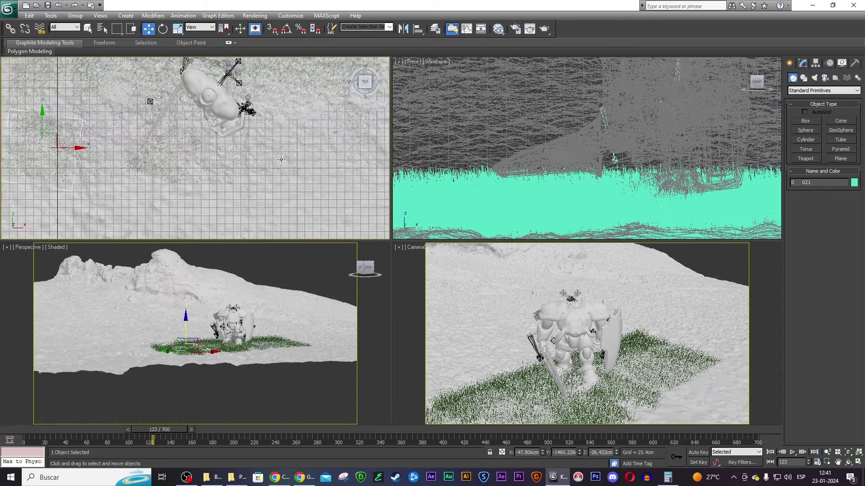
- Rotate grass patch 015 and reposition it in the top view
middle_click_drag(281, 159, 268, 218)
left_click(289, 137)
key("e")
left_click(352, 122)
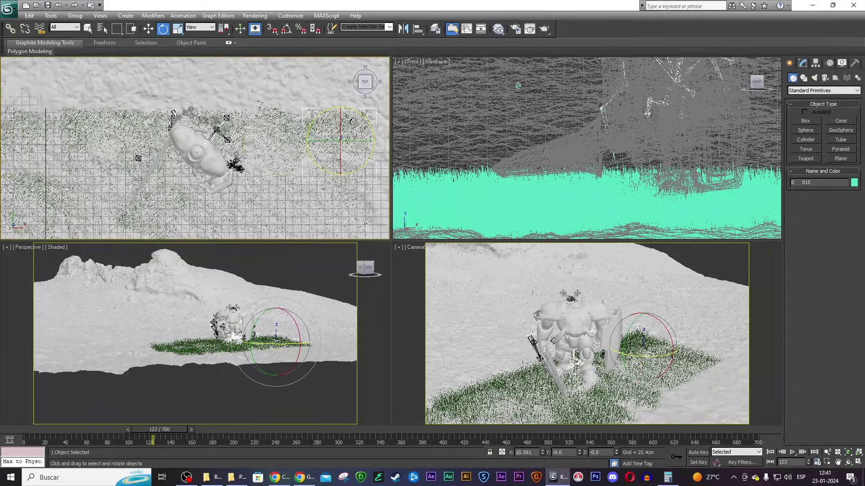
key("w")
left_click_drag(356, 127, 338, 144)
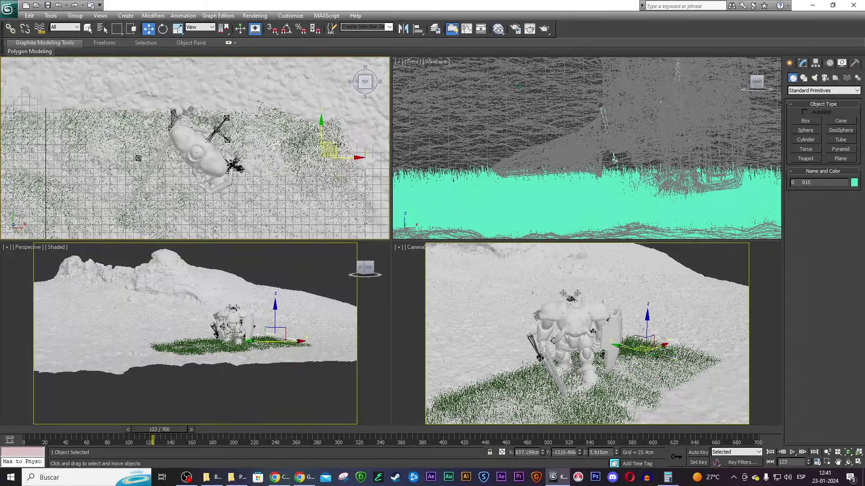
- Turn grass patch 011 around its vertical axis and shift it vertically
left_click(172, 118)
key("e")
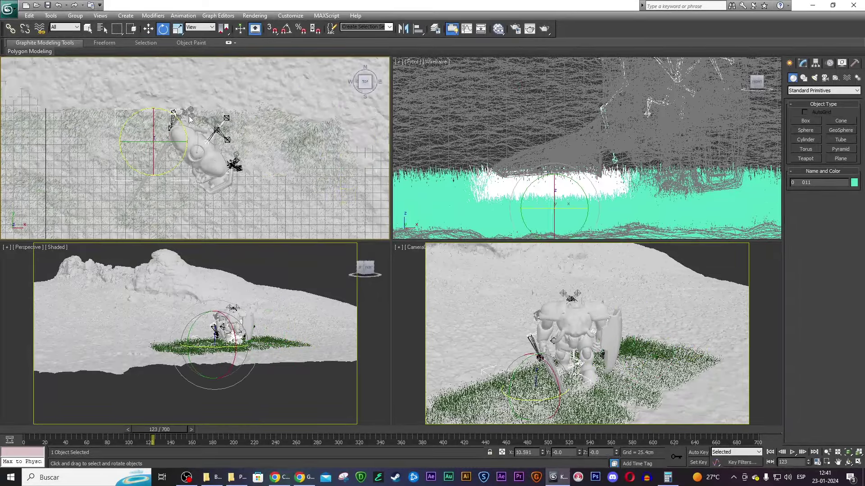
left_click_drag(189, 119, 127, 129)
key("w")
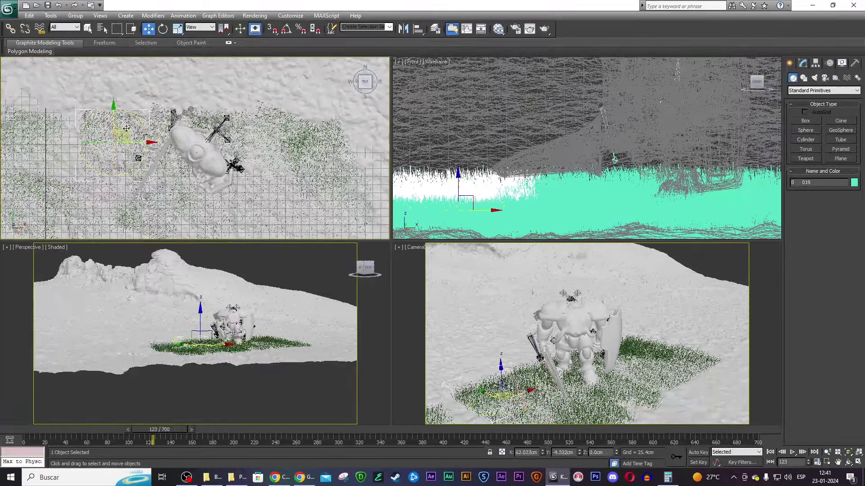
key("e")
middle_click_drag(38, 188, 124, 176)
left_click(124, 176)
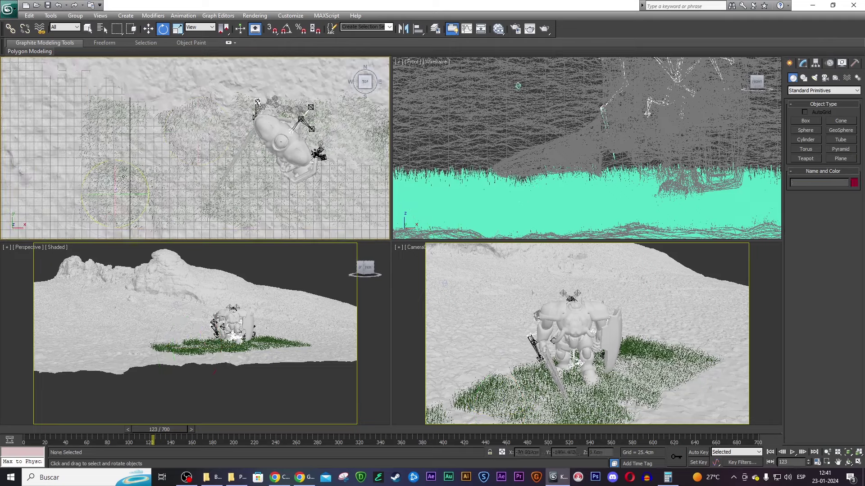
mouse_move(133, 171)
left_mouse_down()
mouse_move(147, 175)
mouse_move(152, 141)
left_mouse_up()
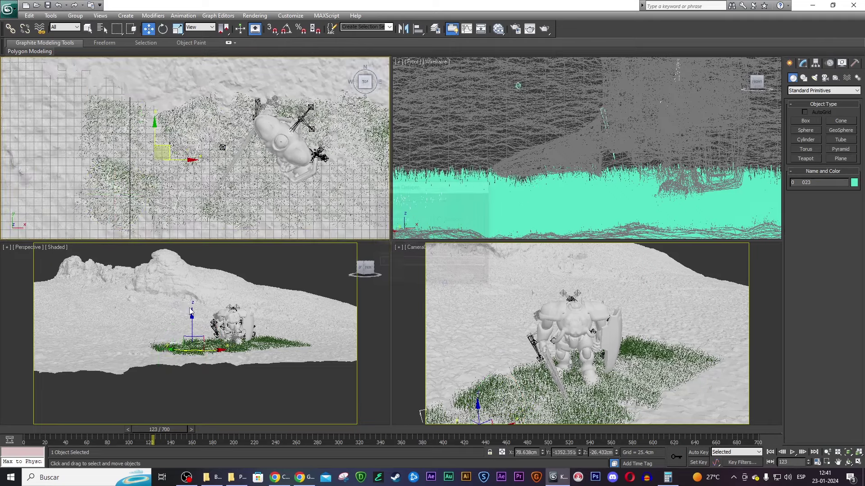
left_click_drag(193, 315, 190, 314)
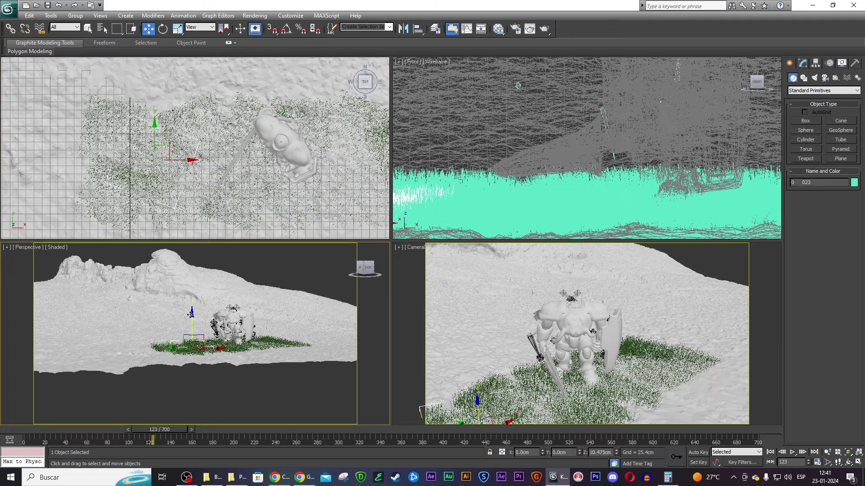
- Shift-drag grass patch 017 to start a copy in Clone Options
left_click(684, 383)
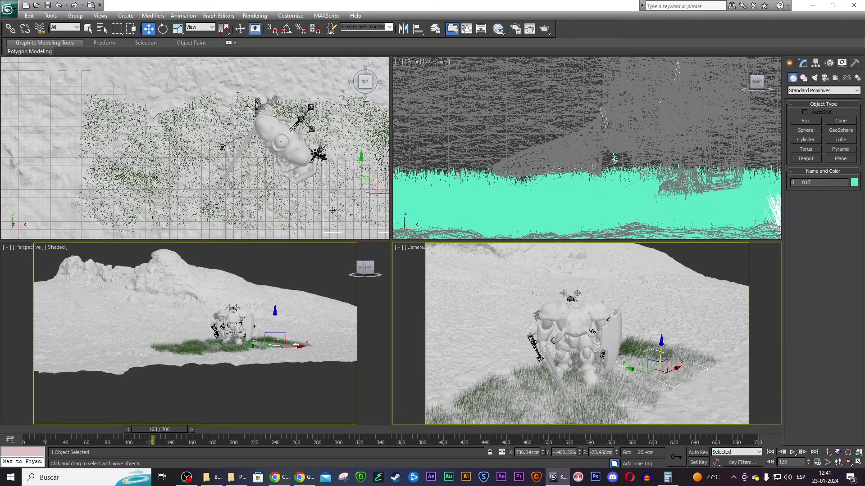
middle_click_drag(341, 143, 277, 110)
left_click_drag(282, 135, 319, 101, "shift")
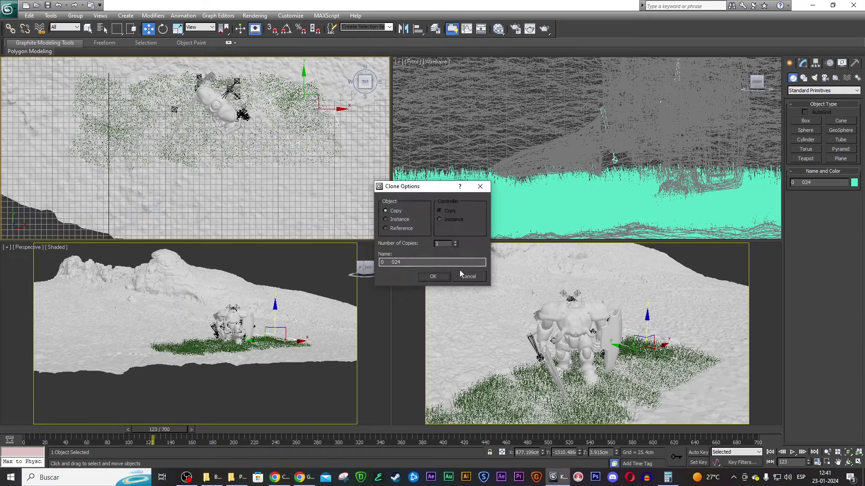
- Confirm the grass copy, move it down-left and lower it into the ground
left_click(461, 274)
mouse_move(319, 94)
left_mouse_down()
mouse_move(292, 166)
mouse_move(306, 164)
left_mouse_up()
left_click(434, 277)
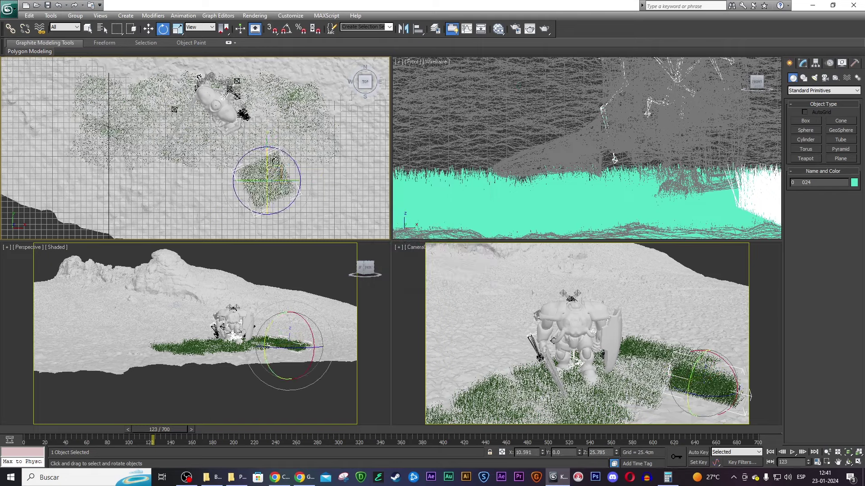
left_click(705, 351)
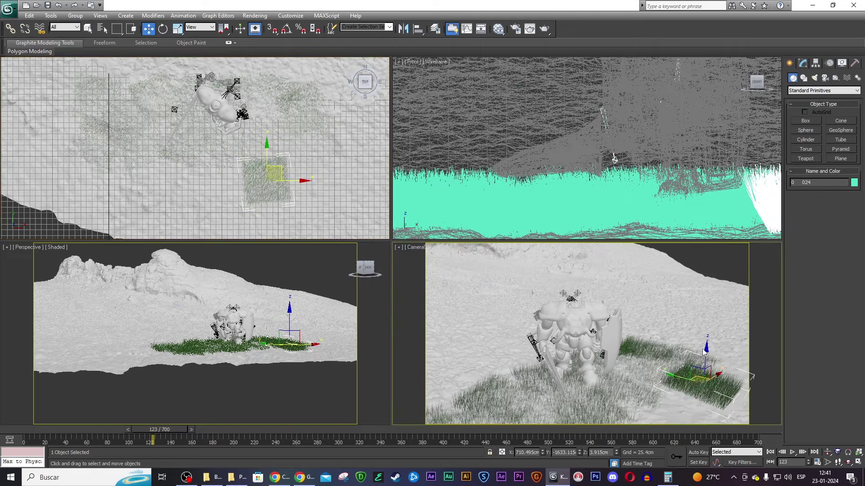
left_click_drag(706, 349, 706, 363)
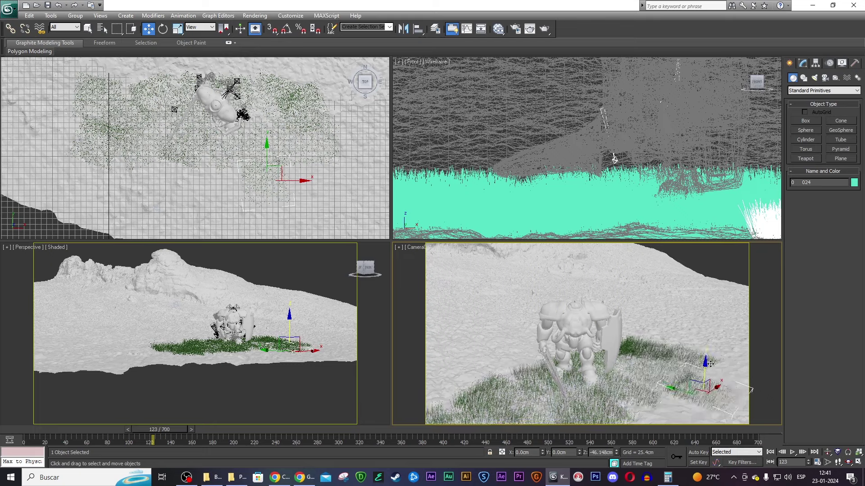
- Create grass copy 025 further left, rotate it, and advance to frame 236
left_click(288, 178)
left_click_drag(283, 166, 236, 167, "shift")
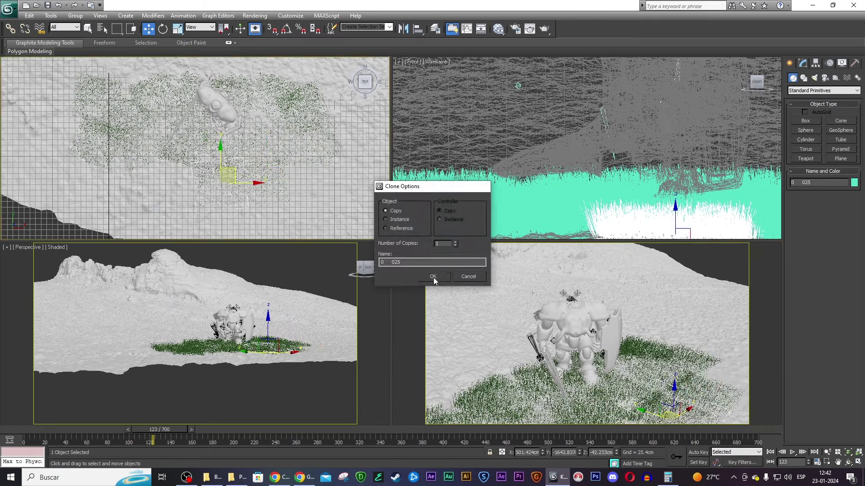
left_click(433, 277)
key("e")
mouse_move(240, 154)
left_mouse_down()
mouse_move(223, 182)
mouse_move(228, 162)
left_mouse_up()
key("w")
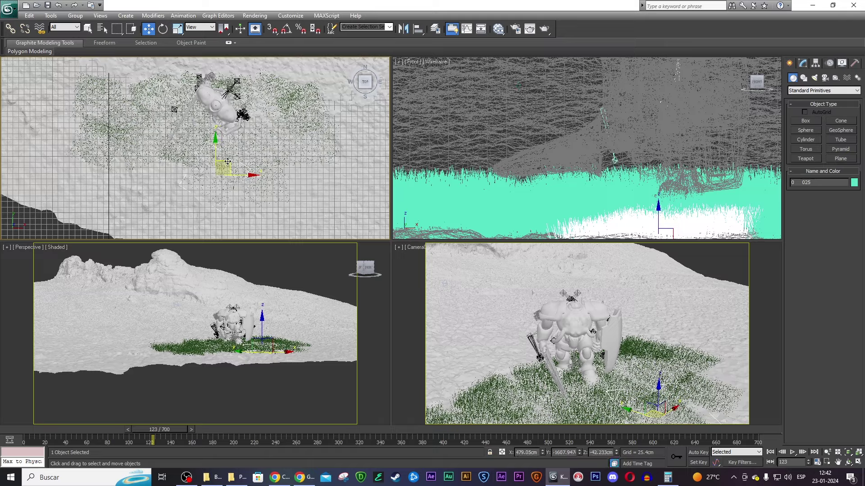
mouse_move(175, 426)
left_mouse_down()
mouse_move(312, 429)
mouse_move(303, 429)
left_mouse_up()
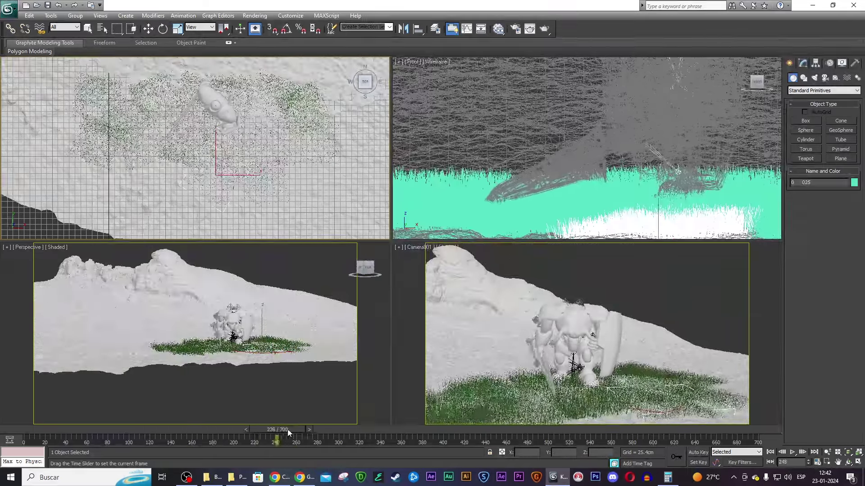
- Place grass copy 027 right and down, lowering it in the front view
left_click(225, 324)
key("w")
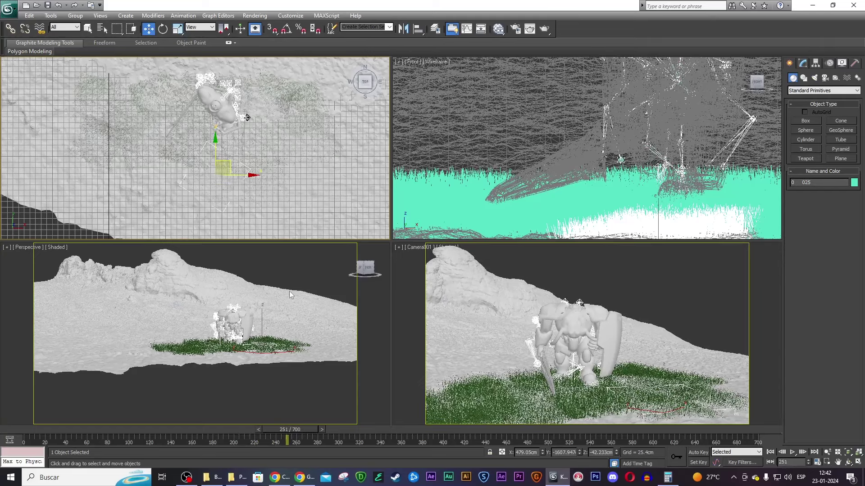
mouse_move(178, 179)
left_mouse_down()
mouse_move(158, 153)
mouse_move(158, 127)
mouse_move(146, 122)
left_mouse_up()
left_click(432, 276)
key("e")
key("w")
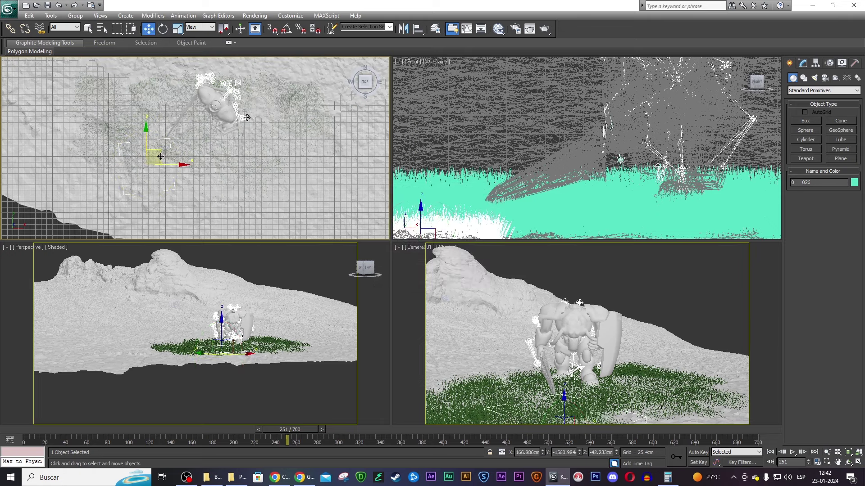
mouse_move(160, 155)
left_mouse_down()
mouse_move(201, 179)
mouse_move(197, 170)
left_mouse_up()
key("Return")
left_click_drag(550, 212, 559, 218)
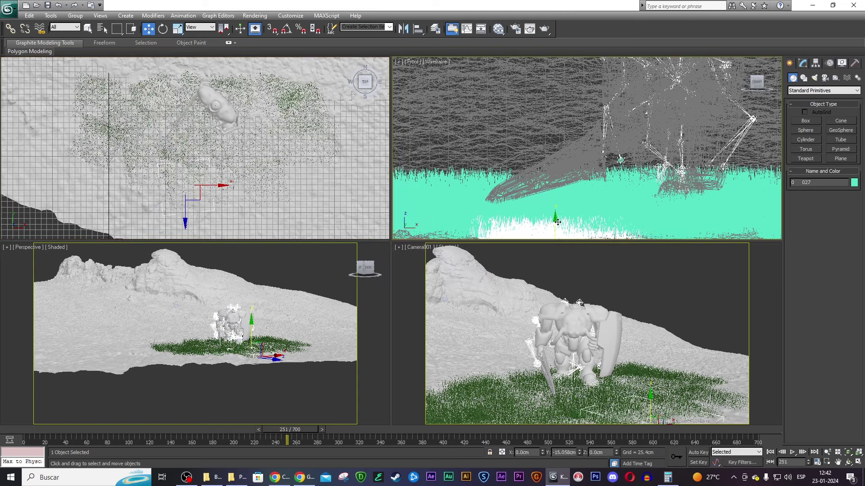
- Copy the grass down-right, rotate and shift it, then duplicate it as 029
left_click_drag(193, 181, 220, 204, "shift")
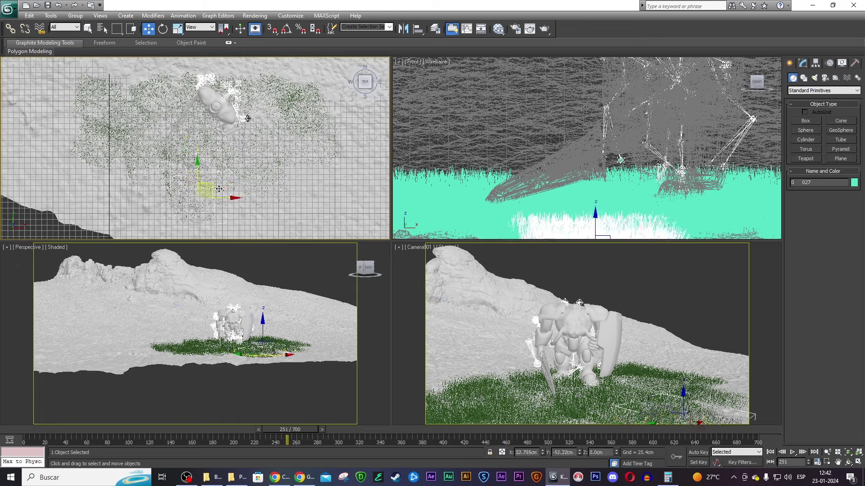
key("Return")
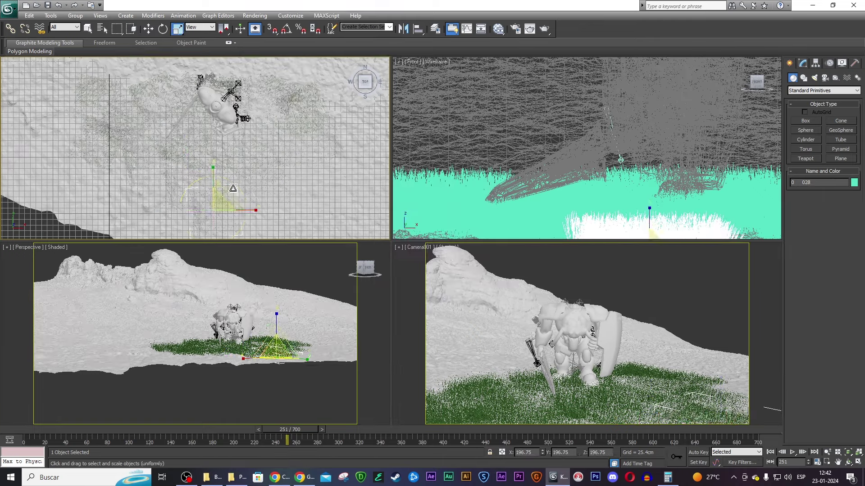
key("e")
left_click_drag(215, 174, 188, 166)
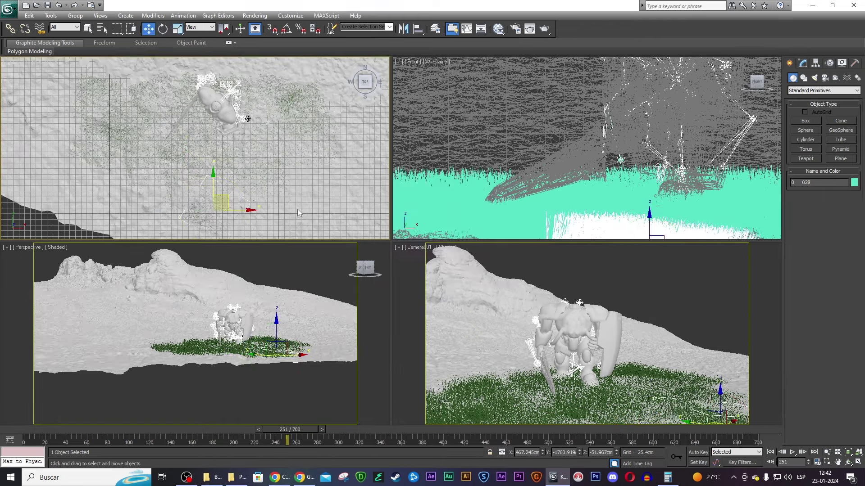
mouse_move(703, 396)
left_mouse_down()
mouse_move(712, 398)
mouse_move(705, 413)
mouse_move(720, 397)
left_mouse_up()
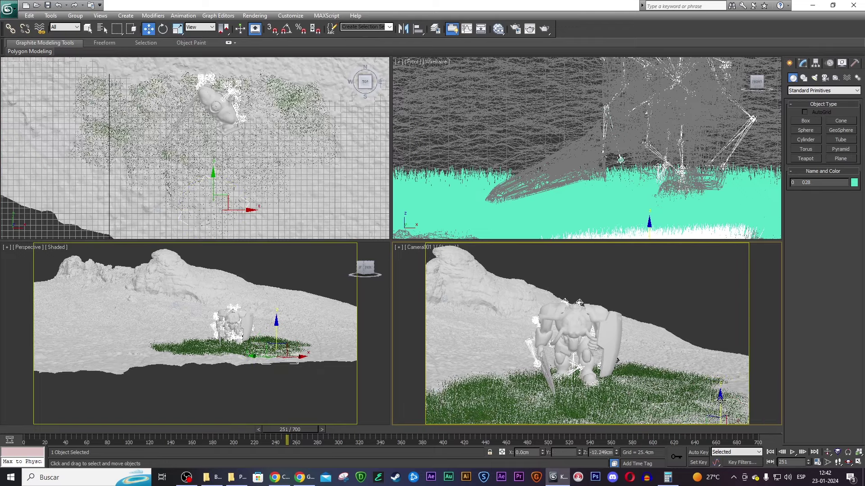
left_click_drag(230, 192, 265, 198)
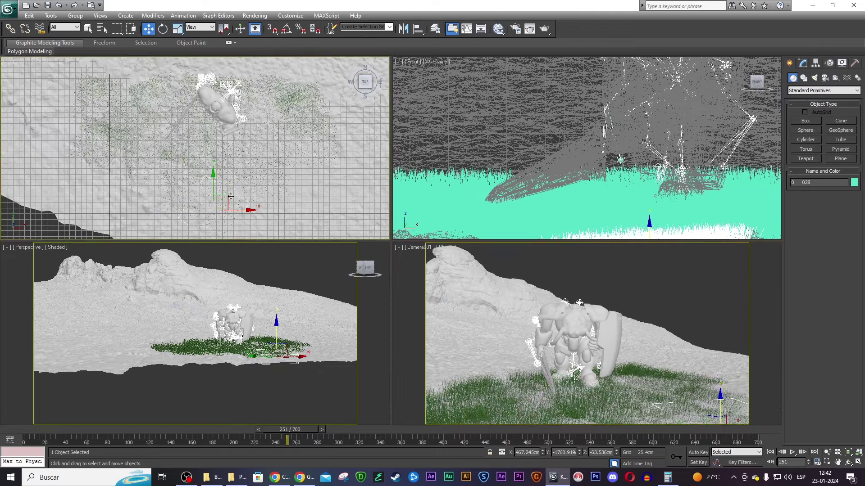
key("ctrl+v")
- Confirm the next grass copy, spin it around its vertical axis and raise it slightly
key("Return")
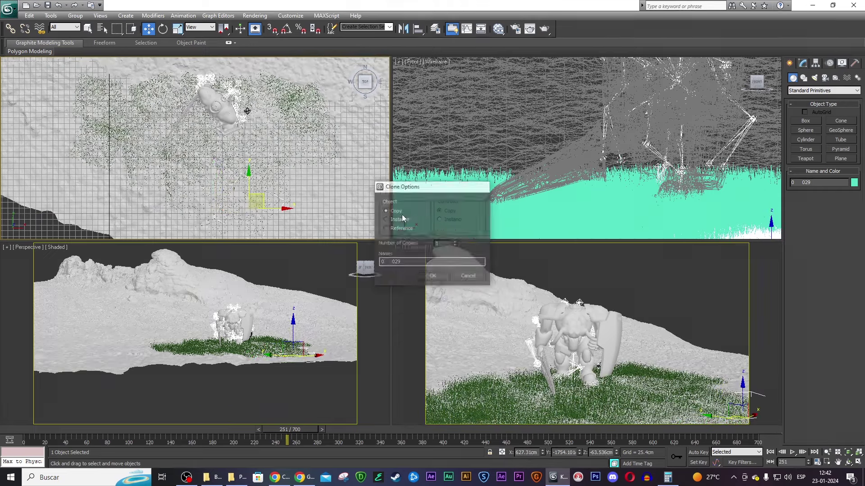
key("e")
left_click_drag(280, 186, 330, 226)
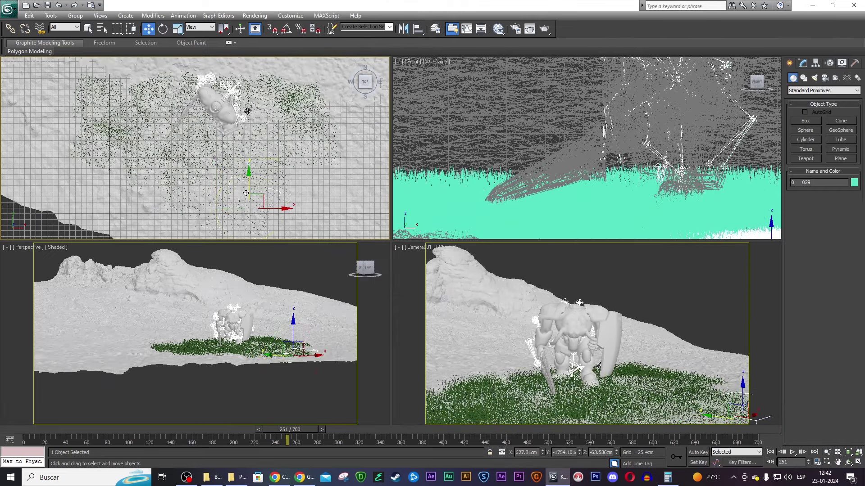
mouse_move(246, 193)
left_mouse_down()
mouse_move(261, 195)
mouse_move(304, 164)
left_mouse_up()
key("Return")
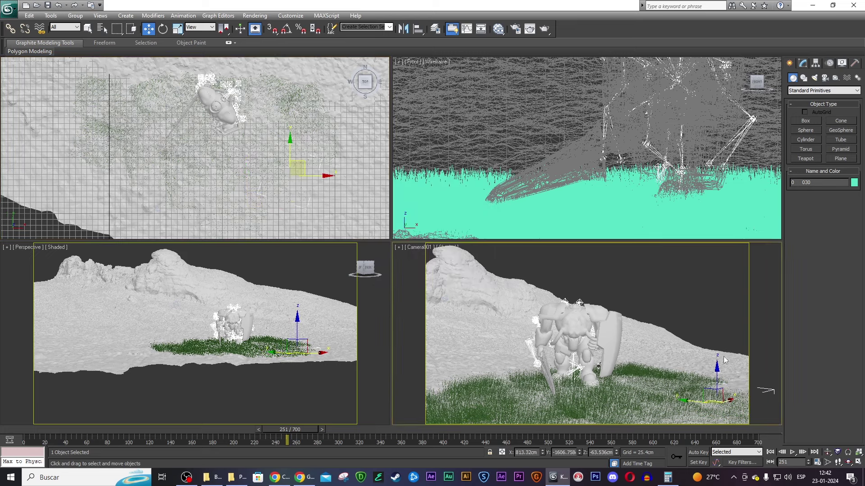
left_click_drag(716, 369, 717, 364)
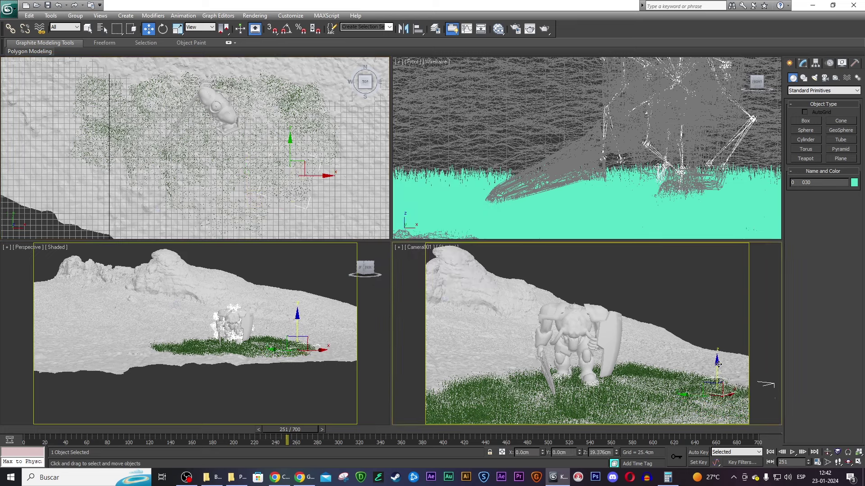
- Place a grass copy further right, tilt it about 3 degrees, and tilt grass 015 to the slope
left_click(247, 111)
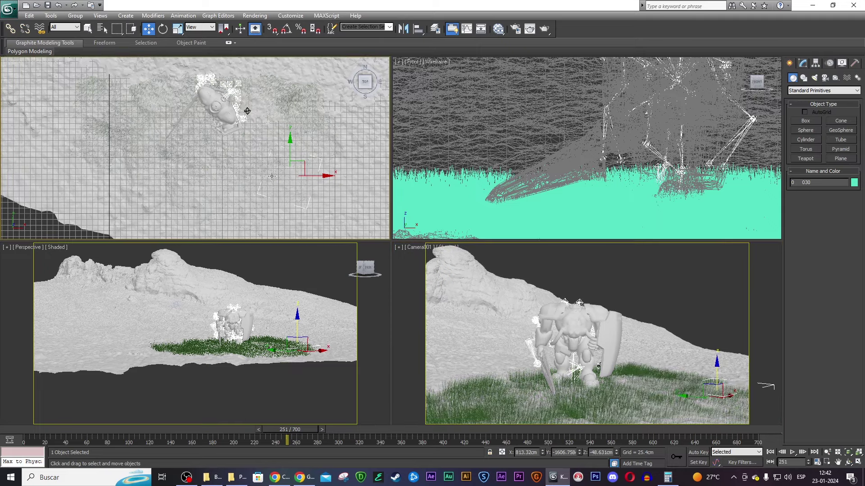
left_click_drag(301, 162, 355, 156)
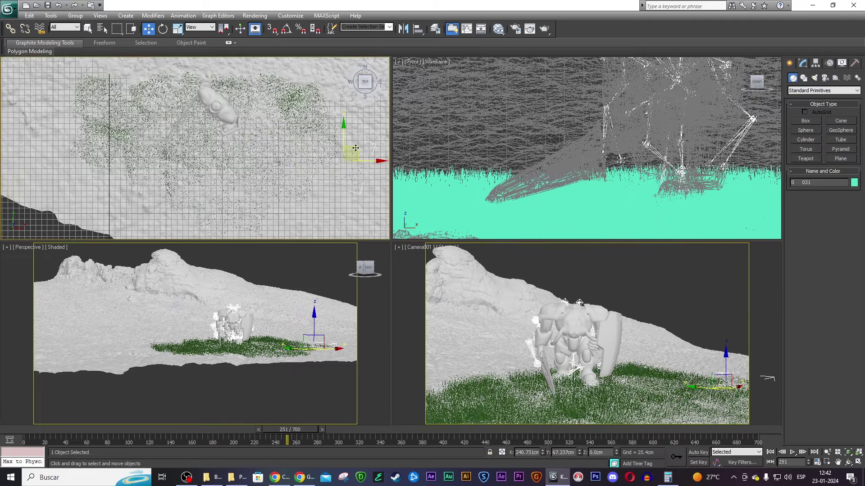
left_click(448, 273)
left_click(730, 361)
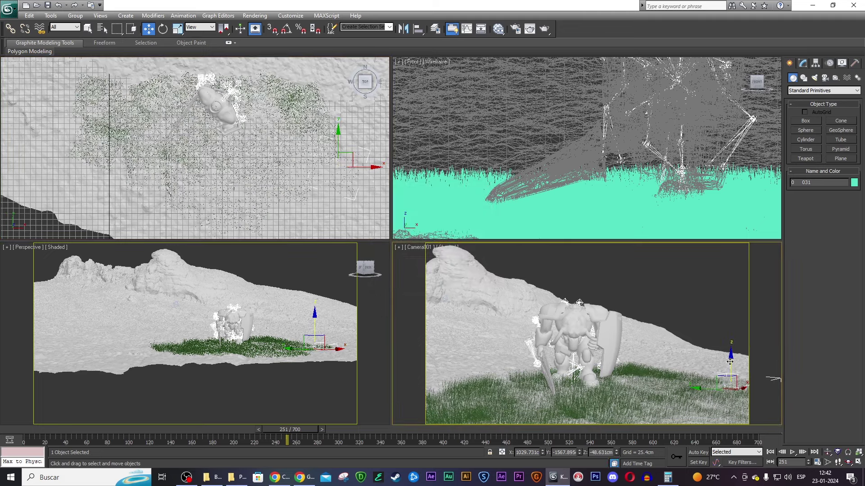
key("e")
left_click_drag(746, 357, 749, 361)
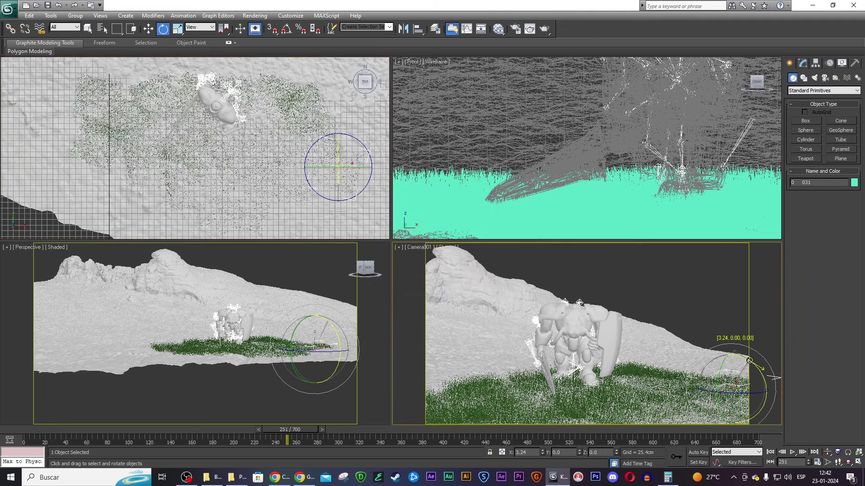
left_click(318, 122)
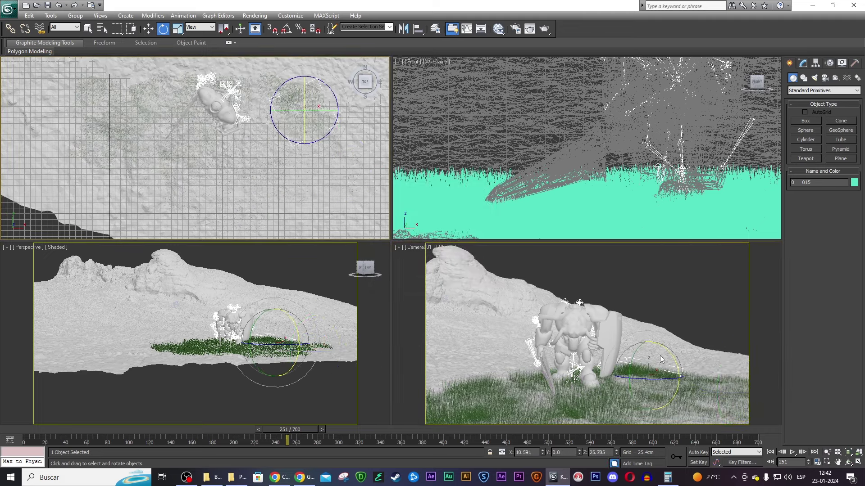
left_click_drag(675, 362, 626, 356)
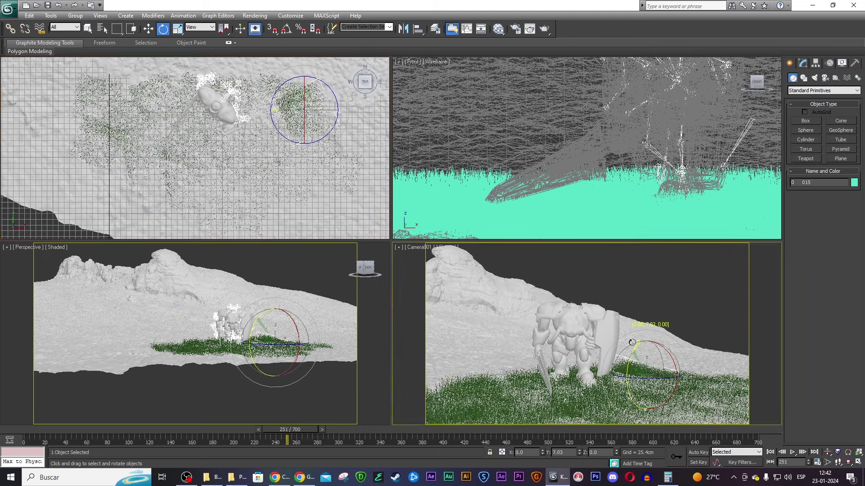
key("w")
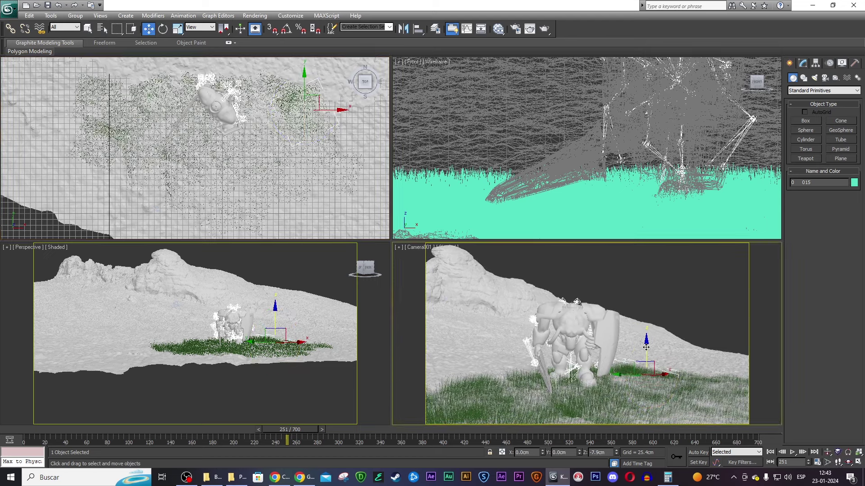
- Copy the grass to a new spot and rotate it to fit the slope on Local axes
middle_click_drag(291, 145, 261, 170)
left_click_drag(329, 131, 339, 136)
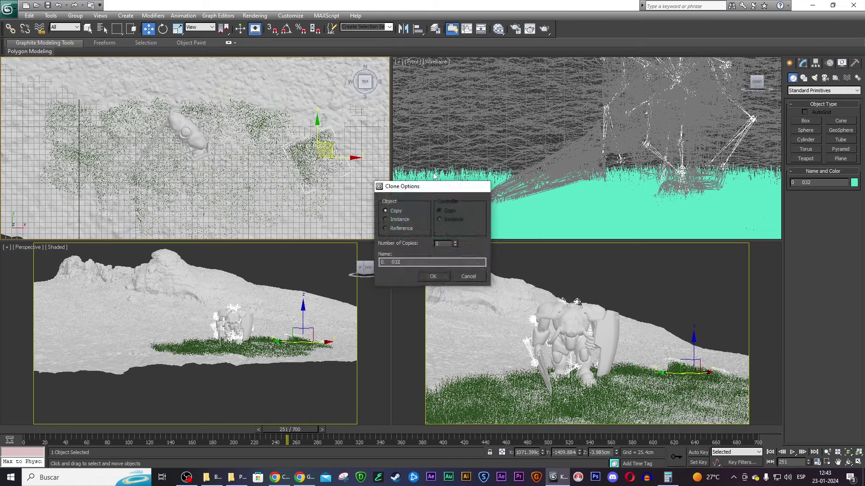
left_click(440, 274)
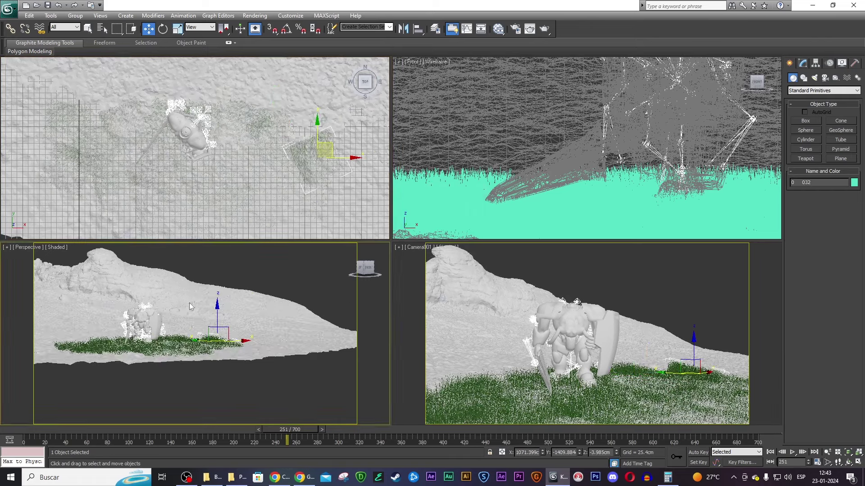
key("z")
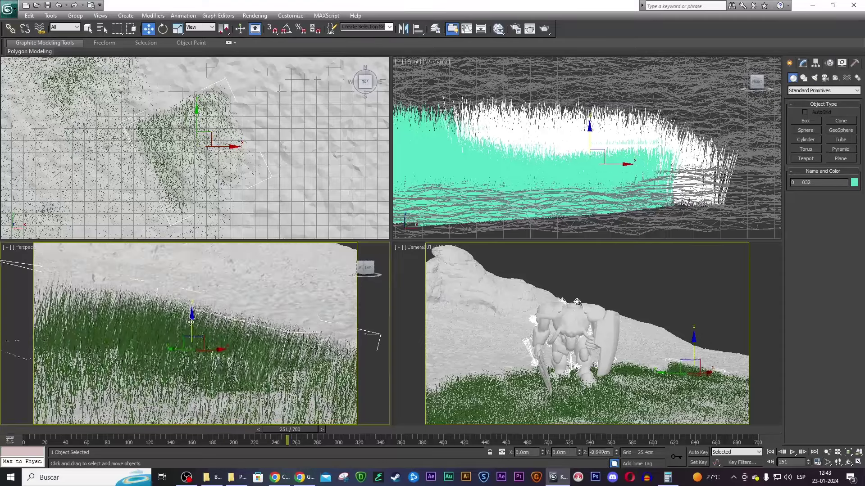
key("e")
left_click_drag(194, 324, 198, 356)
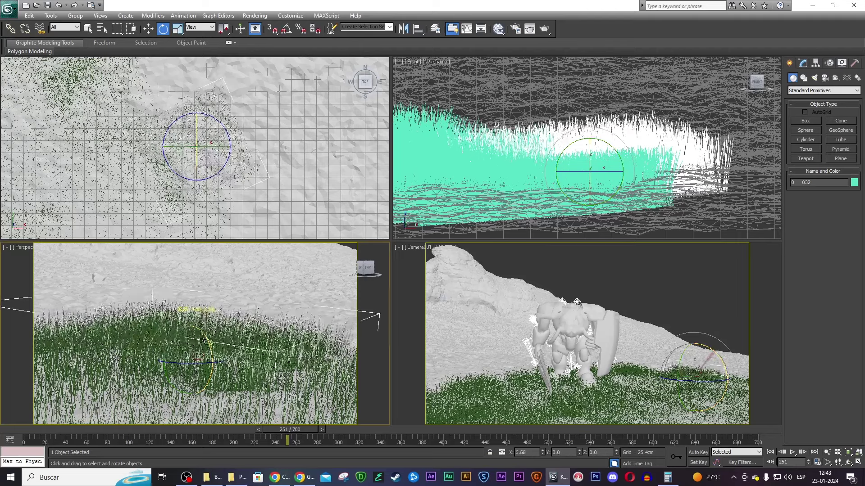
left_click(198, 27)
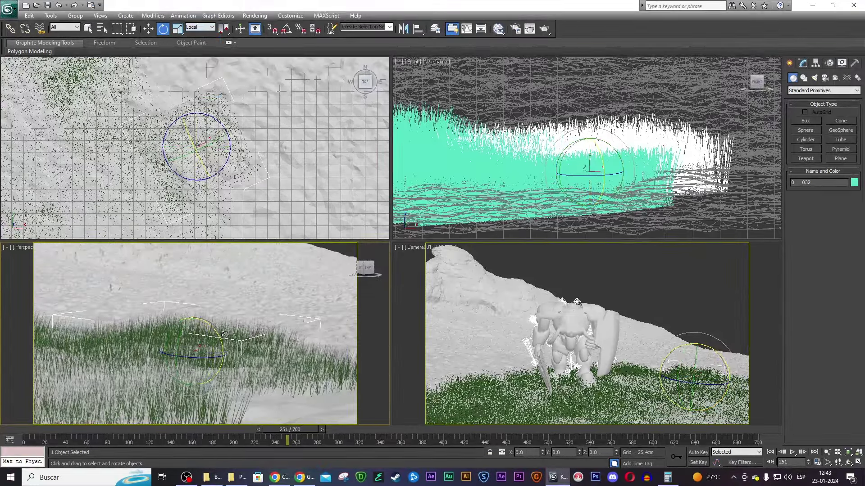
key("w")
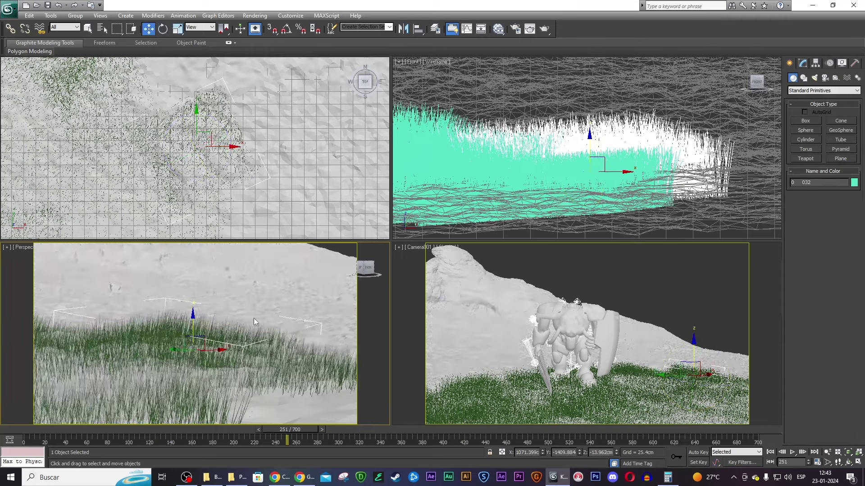
- Move that copy right and down, add another beside it, and lower it onto the ground
middle_click_drag(253, 318, 350, 276, "alt")
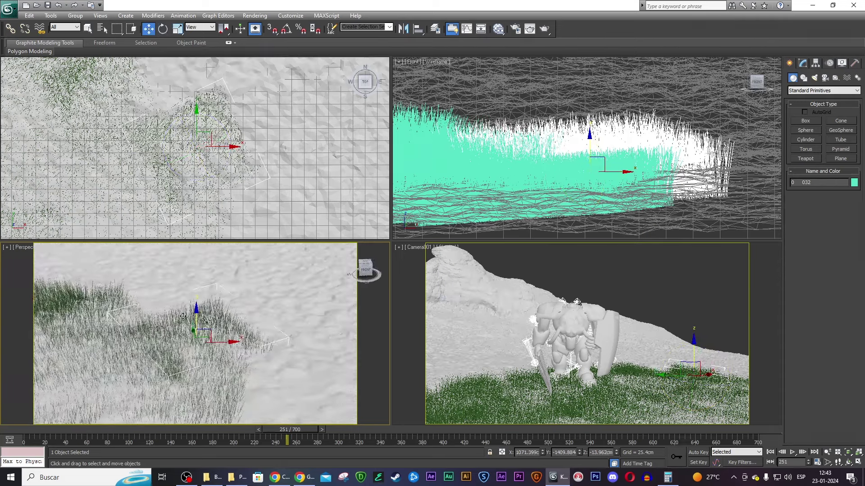
mouse_move(204, 336)
left_mouse_down()
mouse_move(288, 386)
mouse_move(205, 338)
mouse_move(290, 364)
left_mouse_up()
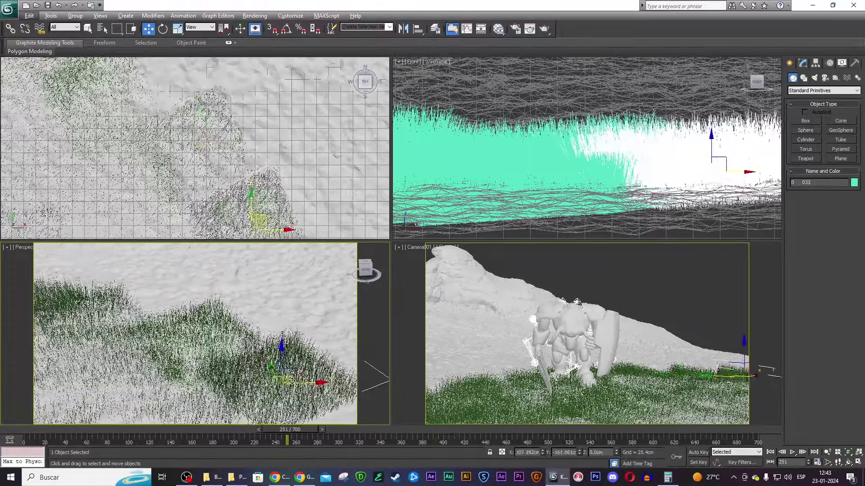
key("Return")
middle_click_drag(277, 331, 236, 298)
scroll(236, 298, "up", 2)
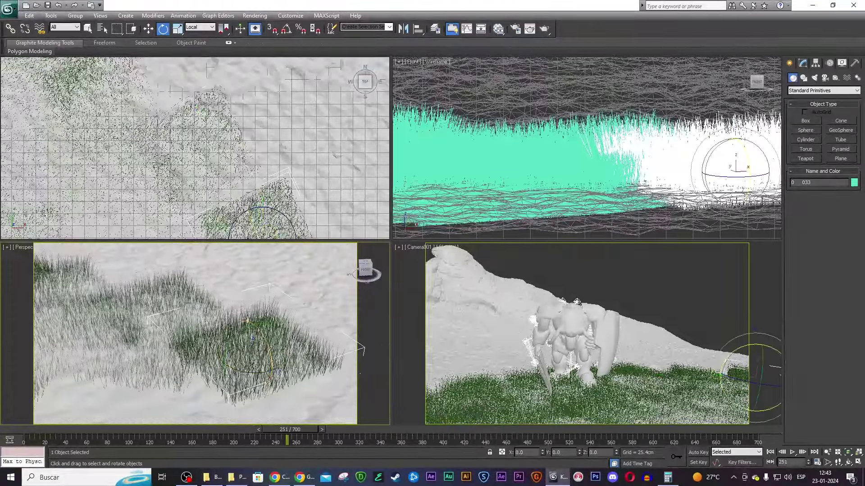
scroll(248, 322, "up", 2)
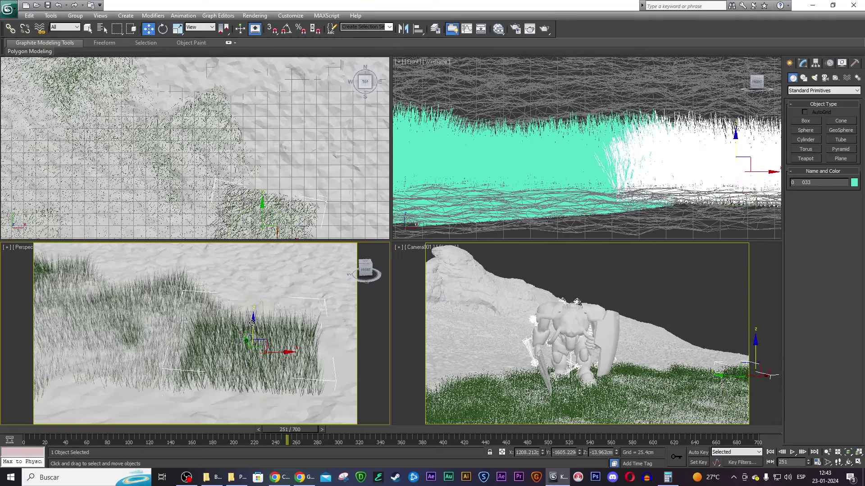
left_click_drag(248, 323, 250, 333)
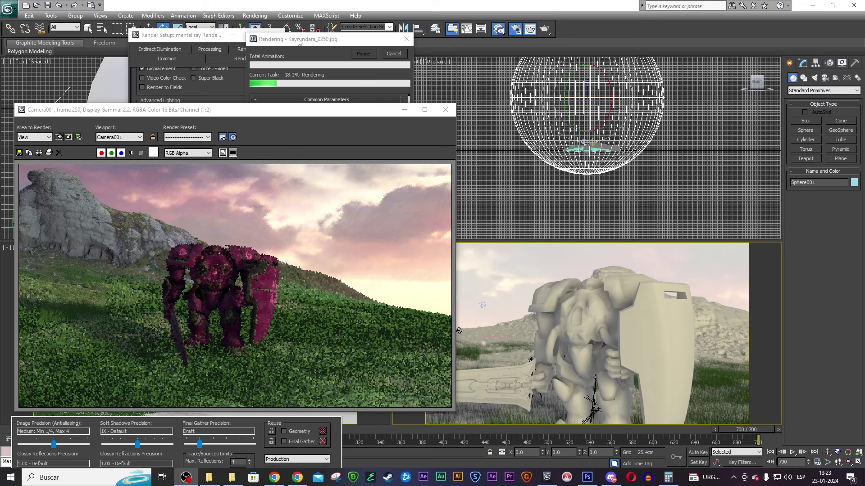
- Move the mental ray render progress window aside while the Camera001 animation renders
left_click_drag(333, 39, 598, 131)
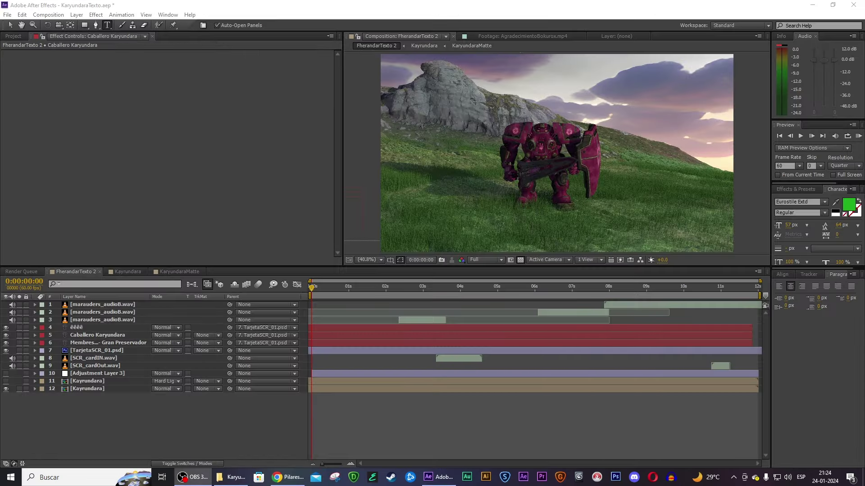
- Select layer 12 Kayrundara, scrub to about 4.5 s, then open the precomp and scrub it
left_click(87, 388)
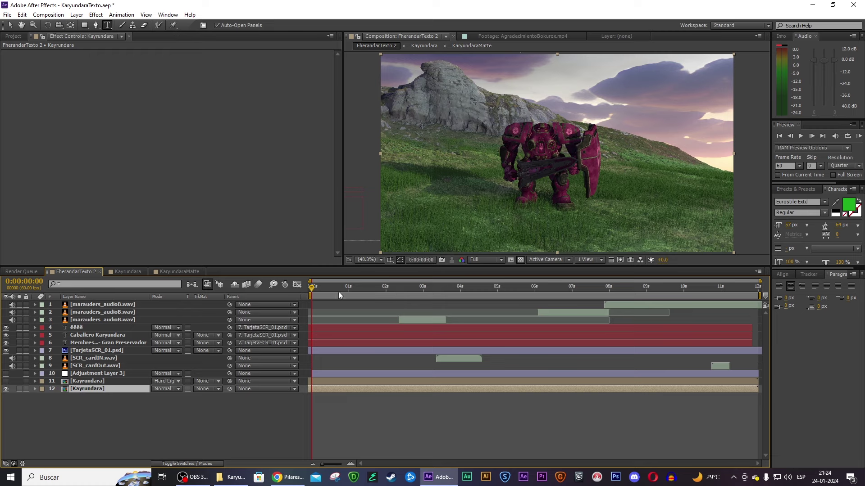
left_click_drag(339, 291, 496, 291)
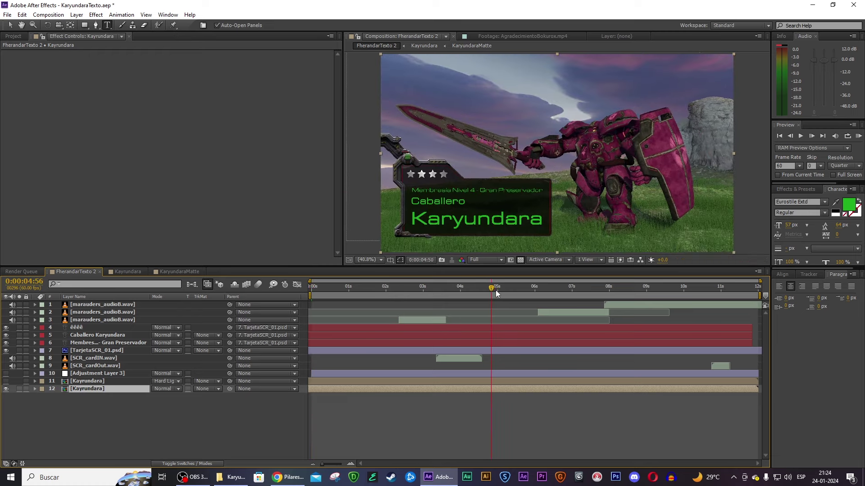
double_click(529, 390)
mouse_move(582, 291)
left_mouse_down()
mouse_move(633, 288)
mouse_move(517, 293)
left_mouse_up()
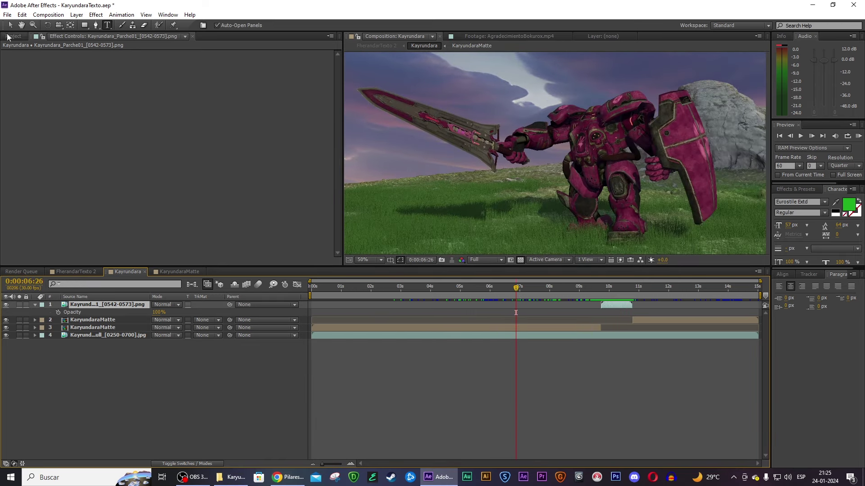
- In KaryundaraMatte, hide and reshow the keyed robot layer and set layer 1 to Normal
left_click(10, 25)
double_click(539, 328)
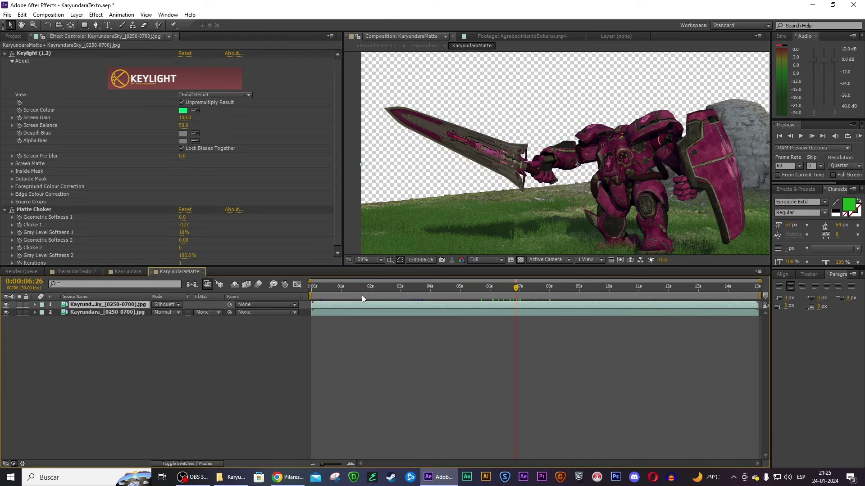
left_click(6, 304)
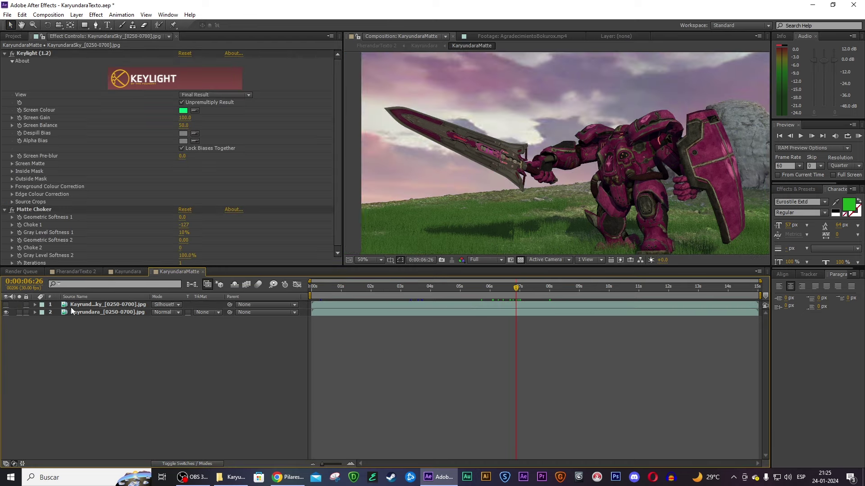
left_click(108, 312)
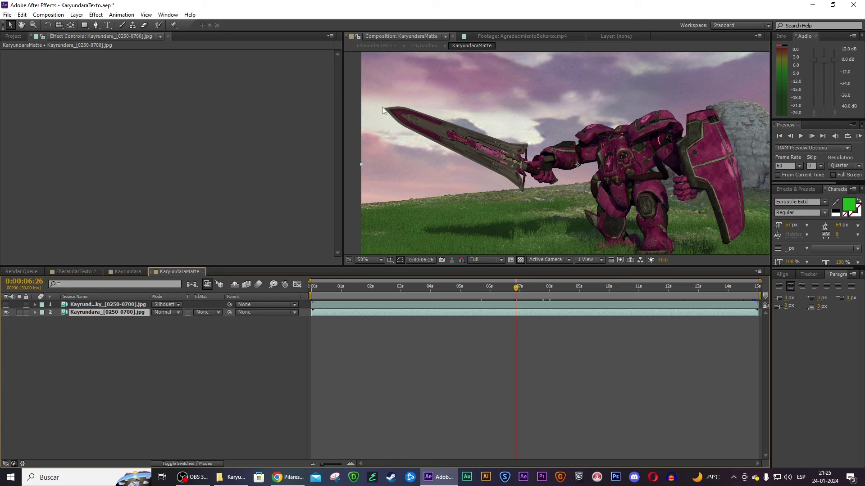
left_click(6, 305)
left_click(108, 304)
left_click(166, 304)
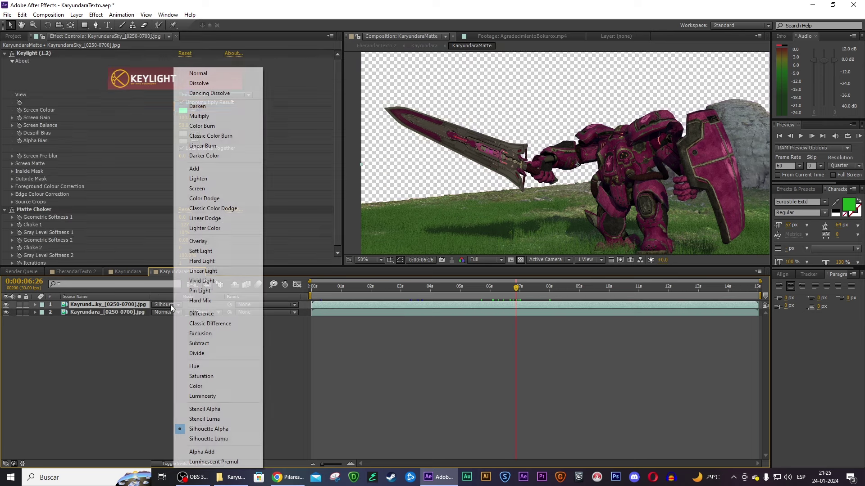
left_click(207, 73)
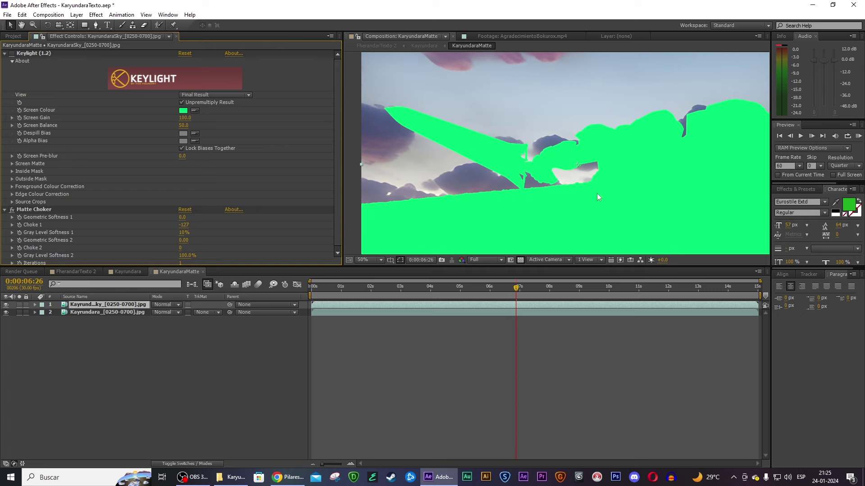
- Set layer 1 back to Silhouette Alpha, re-enable Keylight, and move to 0:00:07:27
left_click_drag(428, 287, 567, 298)
left_click(174, 306)
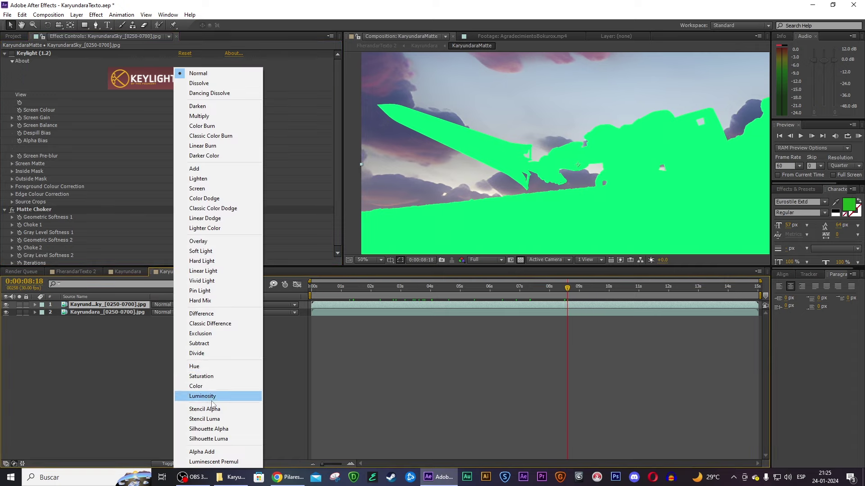
left_click(232, 430)
left_click(12, 53)
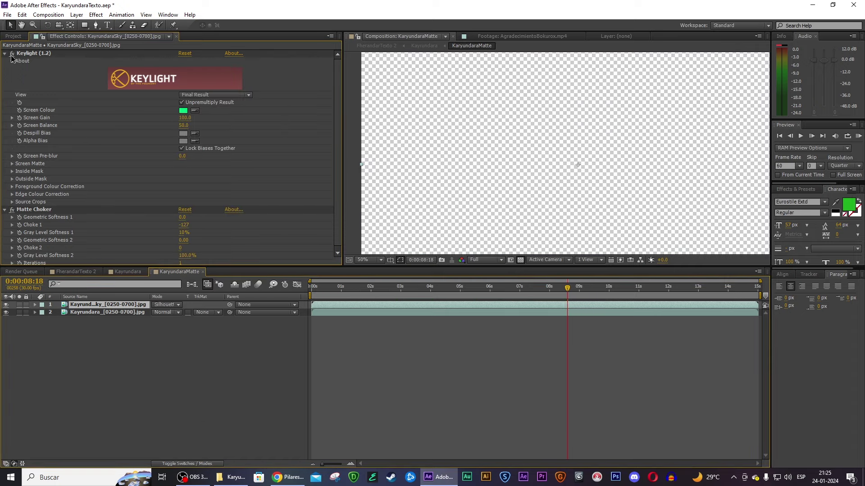
left_click_drag(505, 288, 548, 287)
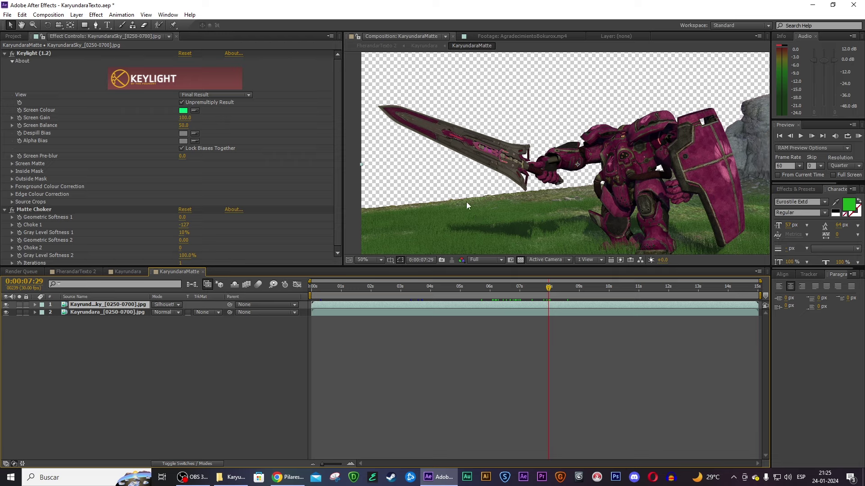
- Solo the sky layer in Kayrundara to review it, then unsolo and go to 0:00:04:21
left_click(131, 273)
left_click(19, 335)
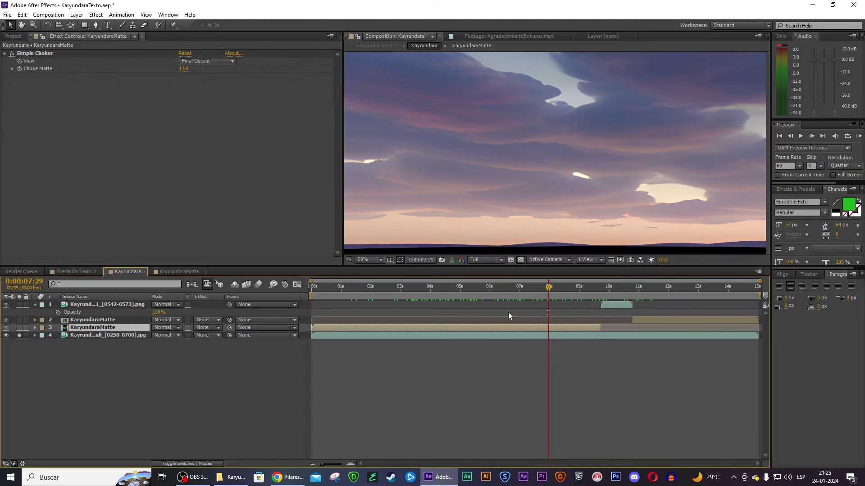
left_click_drag(617, 189, 521, 179)
scroll(522, 179, "down", 1)
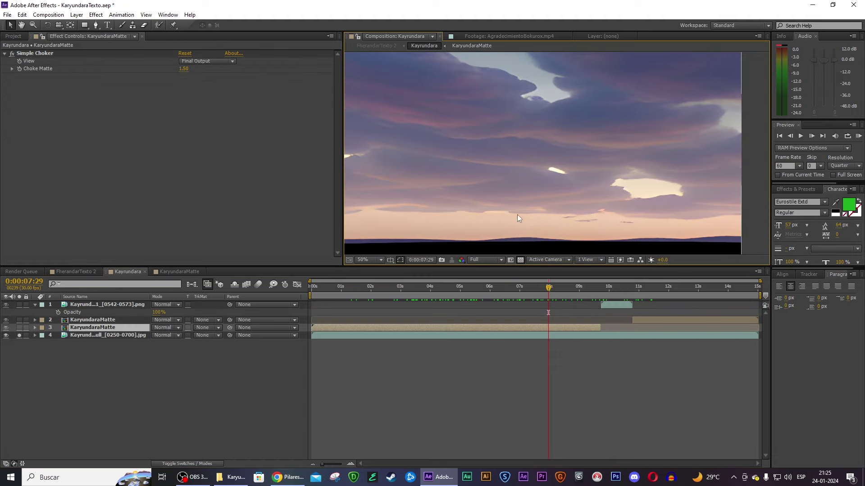
scroll(518, 214, "down", 1)
scroll(492, 198, "up", 2)
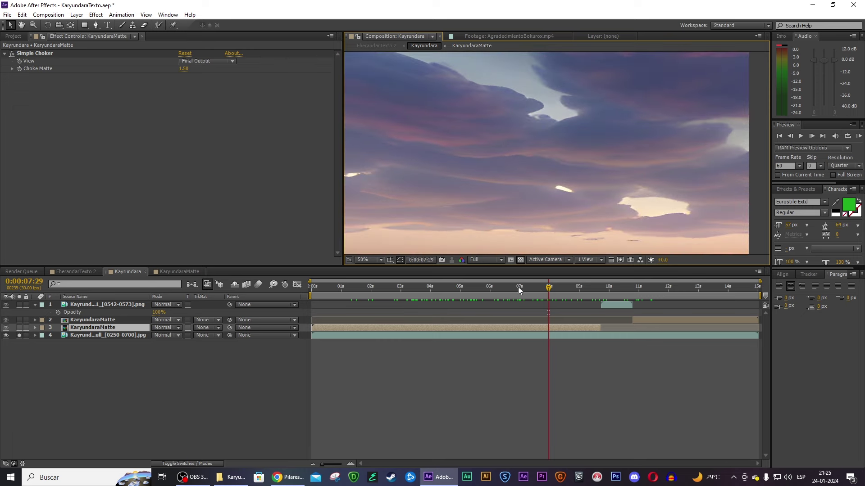
mouse_move(518, 287)
left_mouse_down()
mouse_move(423, 286)
mouse_move(664, 288)
mouse_move(536, 287)
left_mouse_up()
left_click(19, 335)
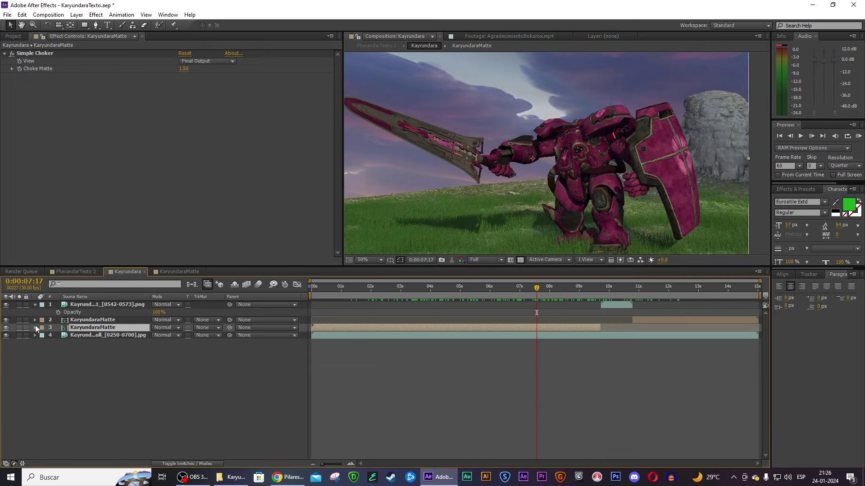
left_click_drag(482, 288, 452, 296)
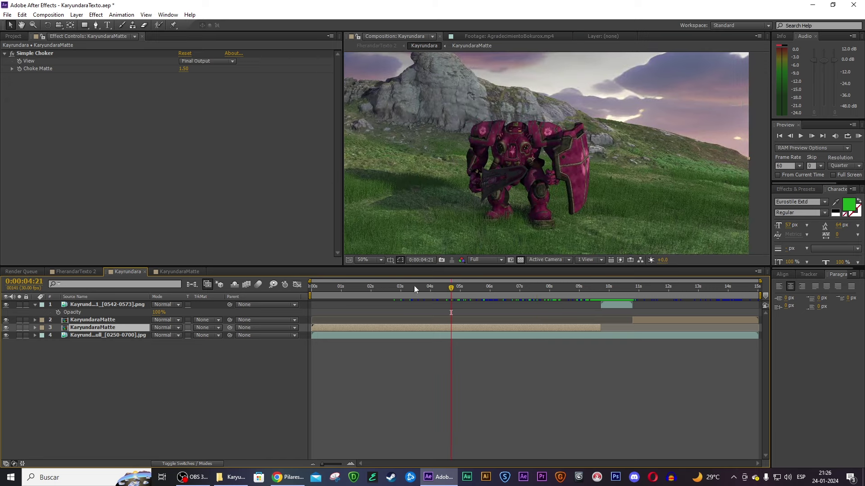
left_click(77, 272)
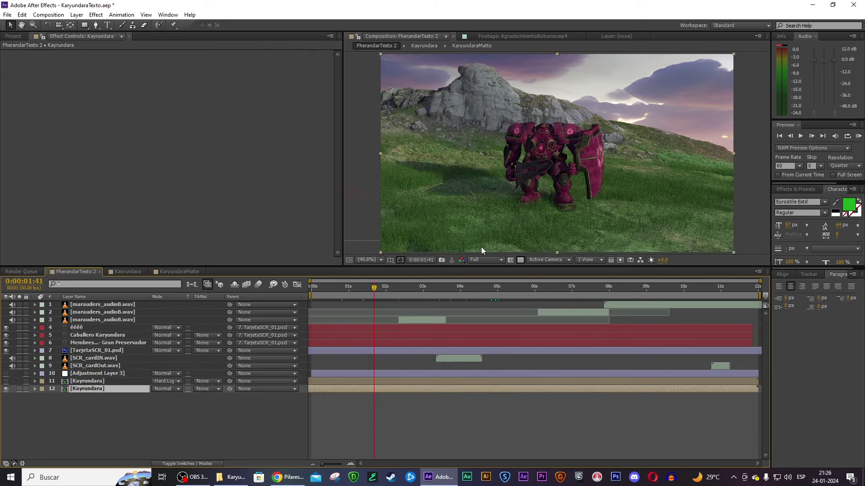
- Turn on the Adjustment Layer 3 colour grade and the Hard Light layer 11
left_click(90, 381)
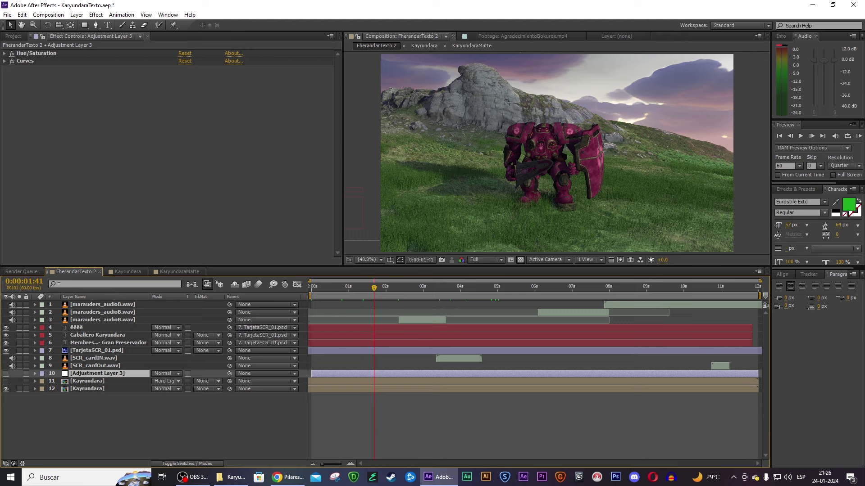
left_click(6, 374)
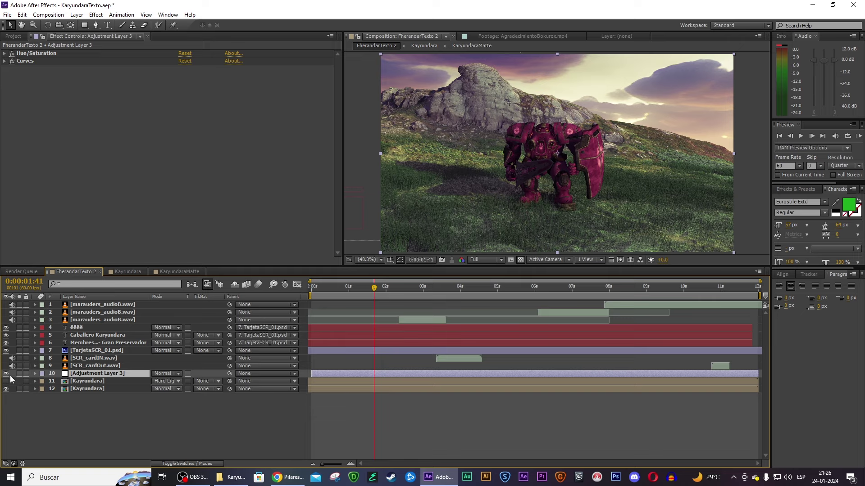
key("F2")
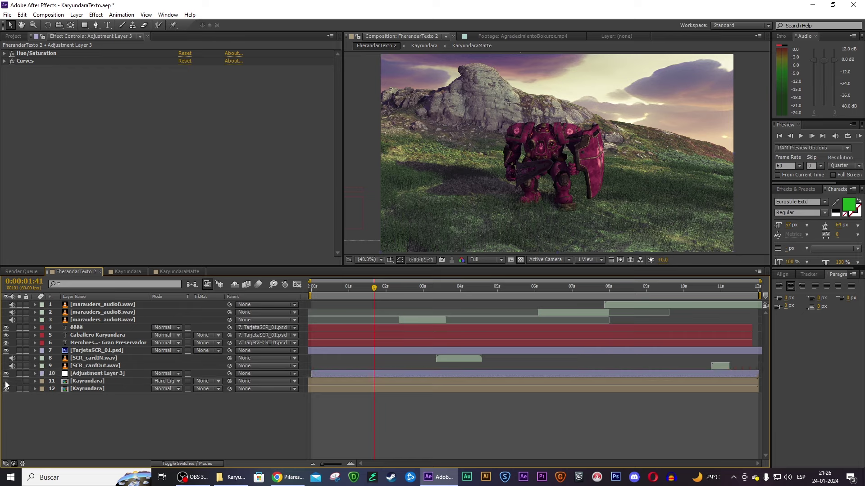
left_click(6, 382)
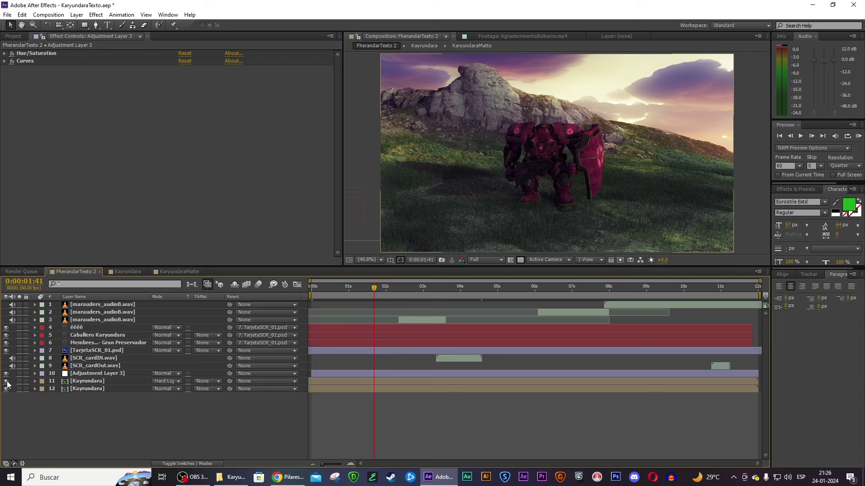
- Compare the title card with the grade off and on, then return to frame 0
left_click(380, 292)
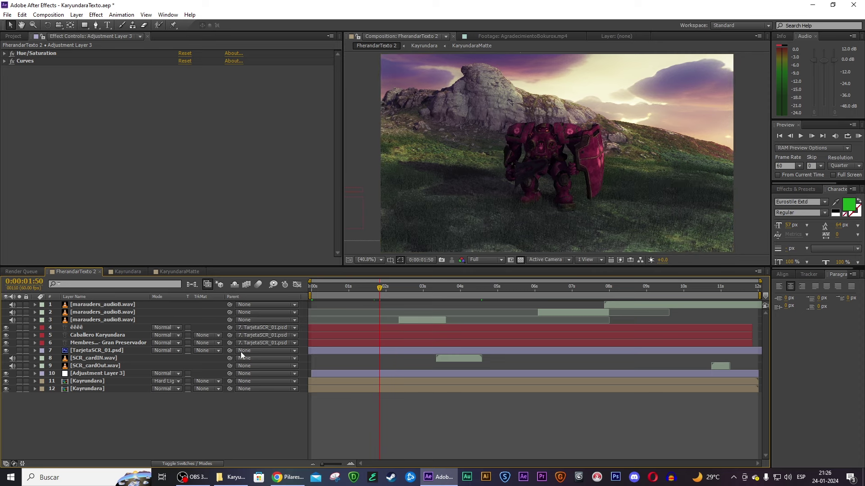
left_click(484, 287)
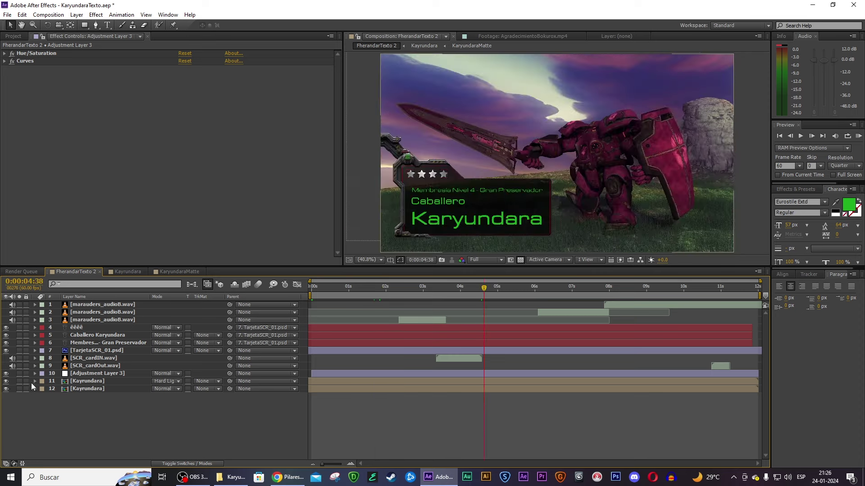
left_click(5, 375)
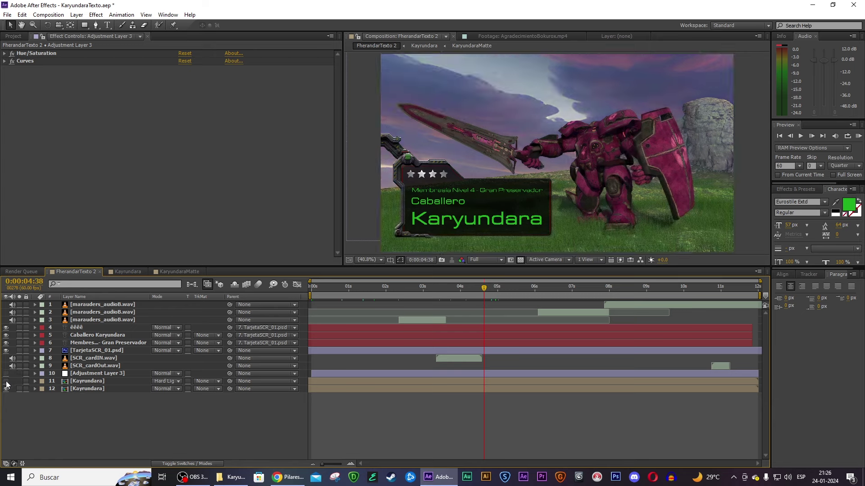
left_click(6, 373)
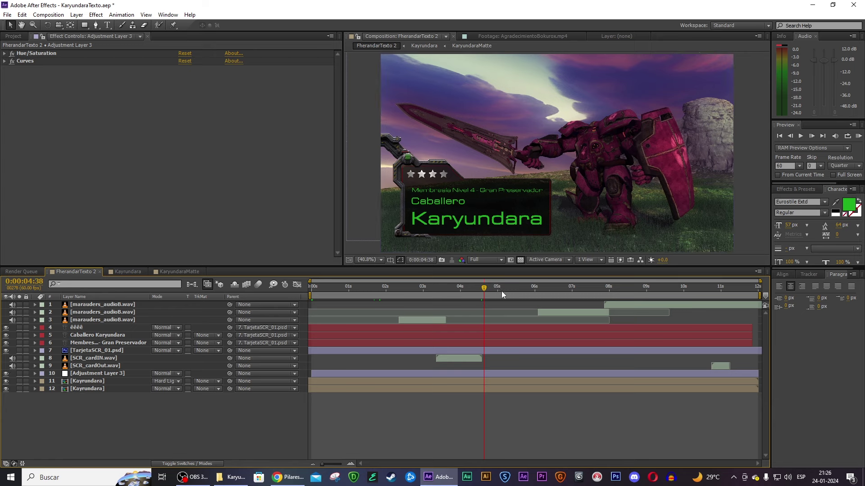
left_click_drag(501, 291, 580, 299)
key("KP_0")
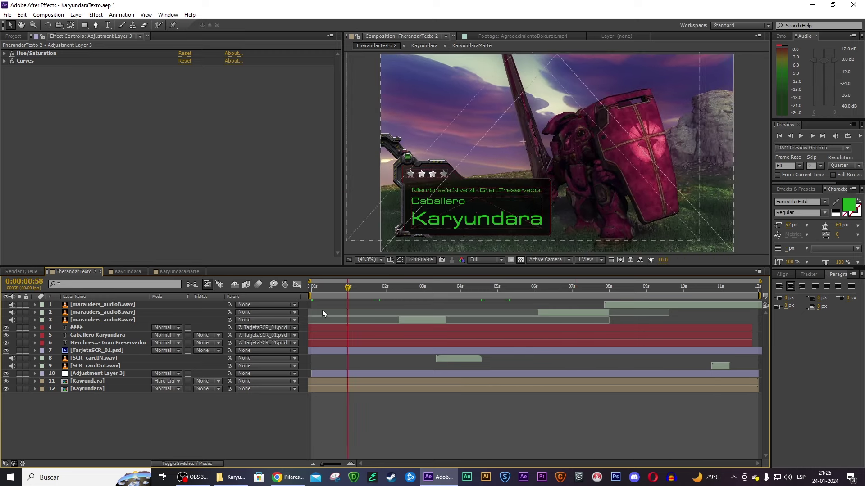
key("Home")
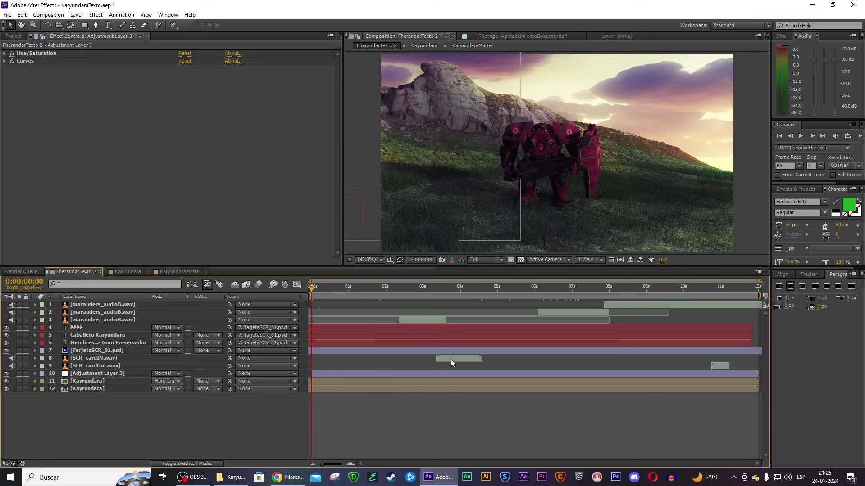
left_click(858, 136)
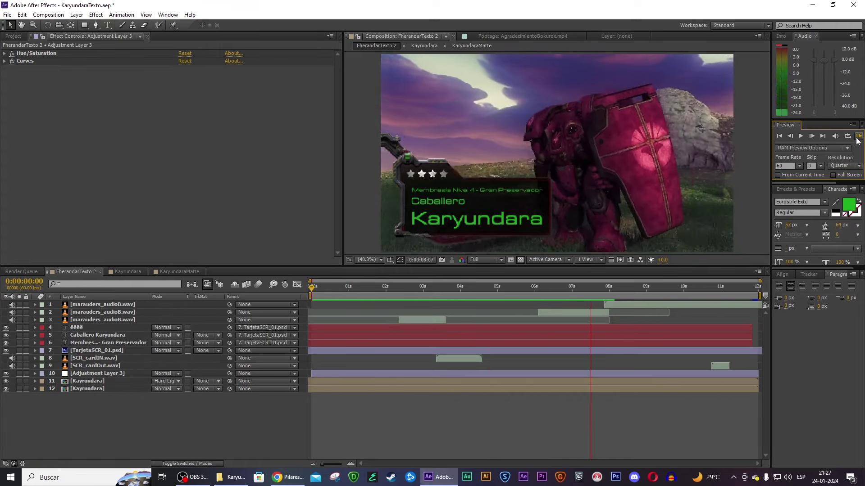
left_click(858, 136)
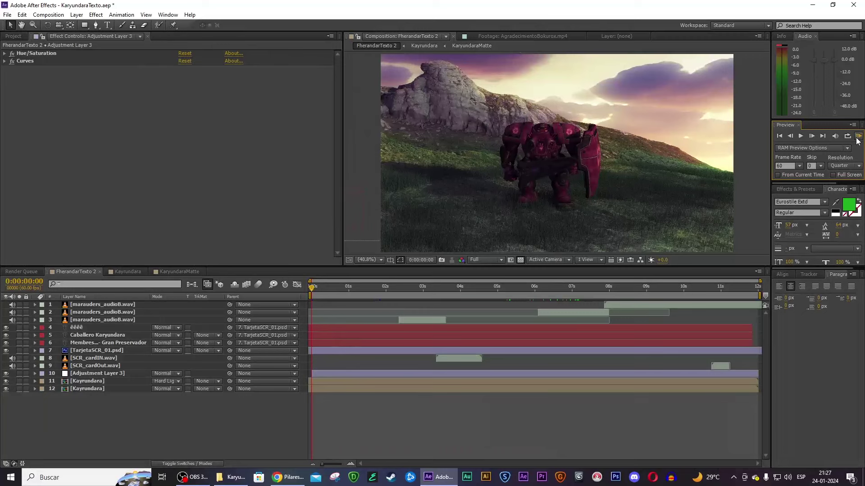